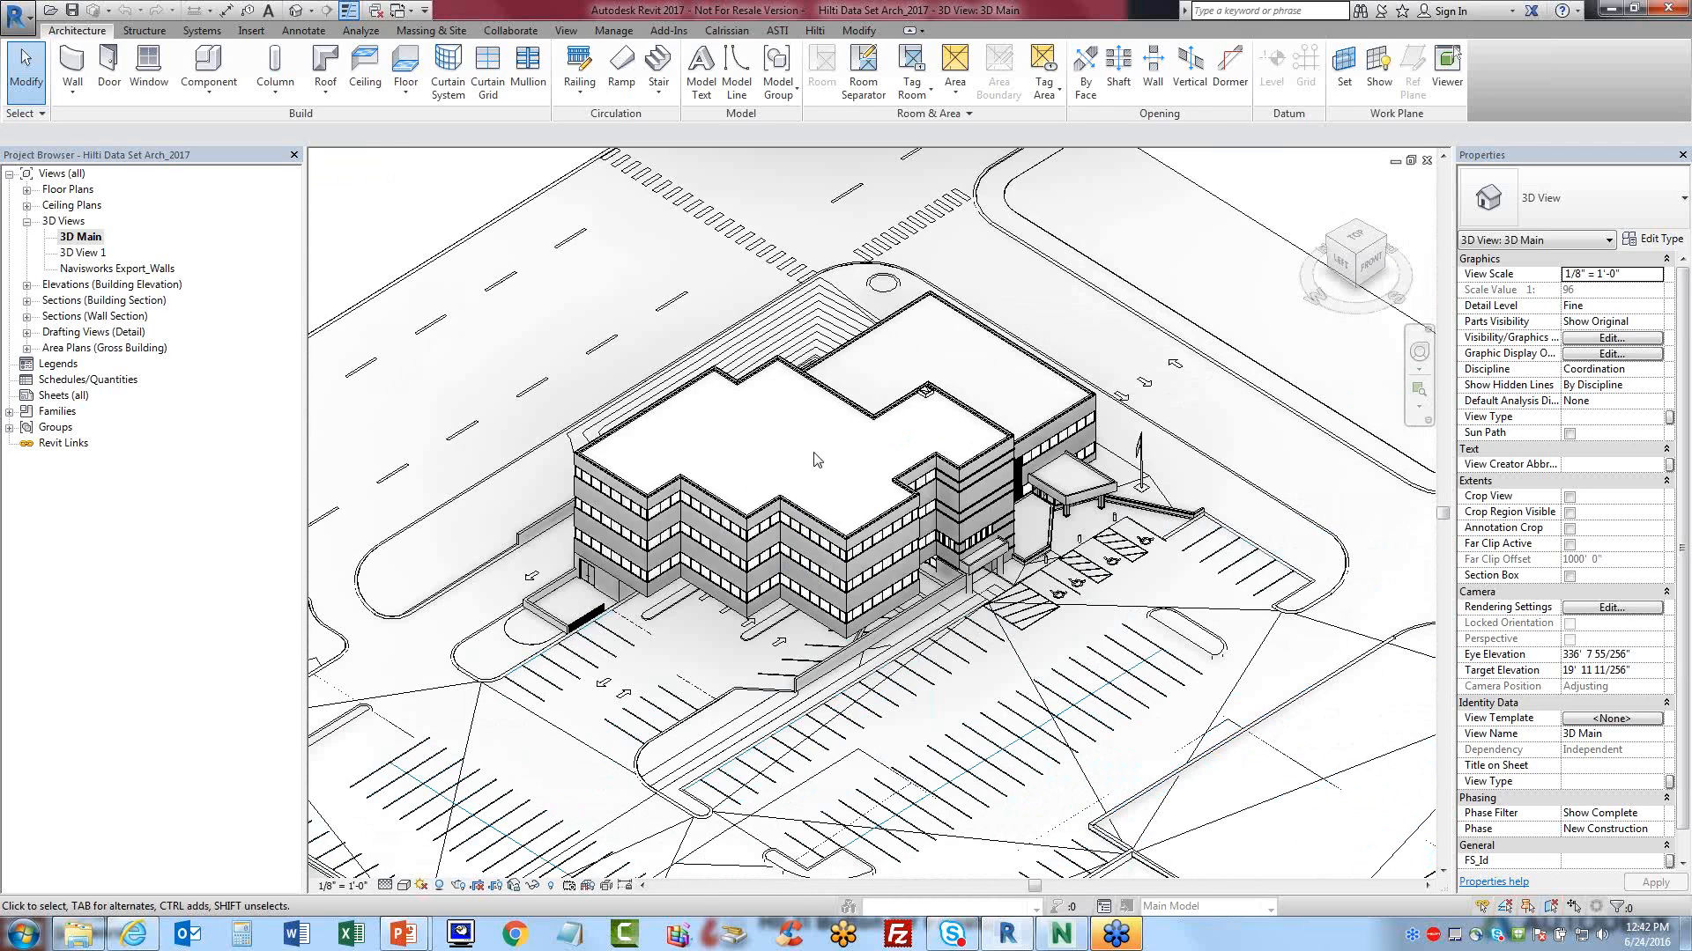
# - Open the Navisworks Export_Walls 3D view and zoom in on the region containing the whole building
pyautogui.moveTo(367, 209); pyautogui.dragTo(906, 492)
pyautogui.moveTo(794, 422); pyautogui.dragTo(1213, 708)
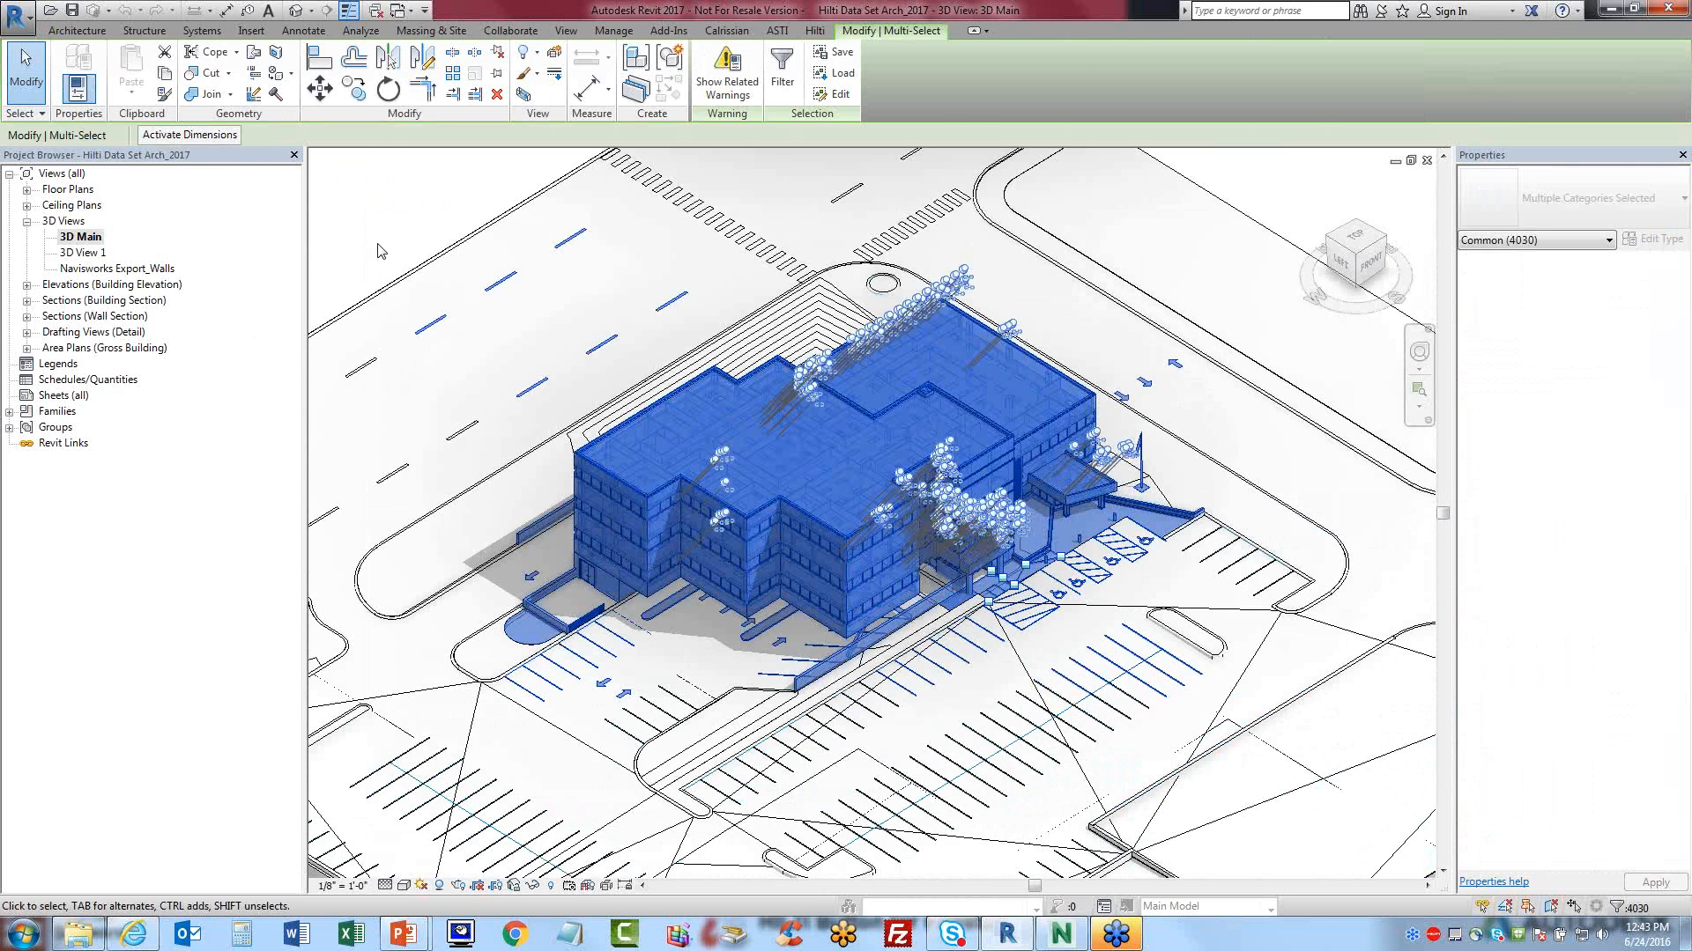
pyautogui.click(119, 269)
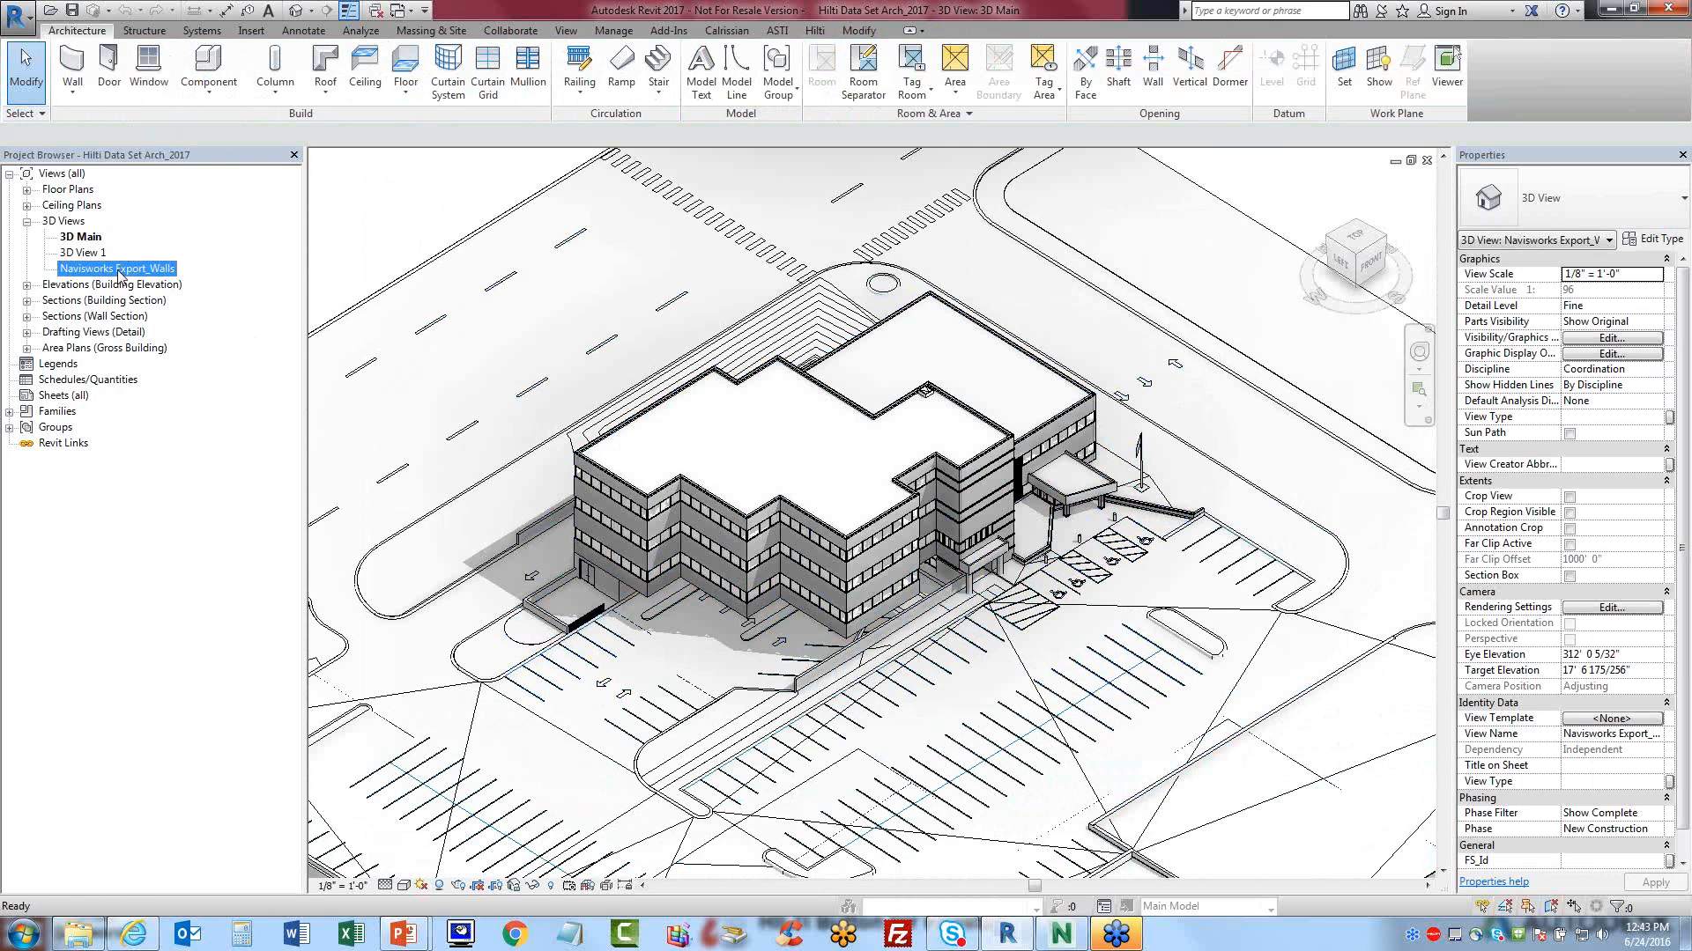
pyautogui.doubleClick(119, 269)
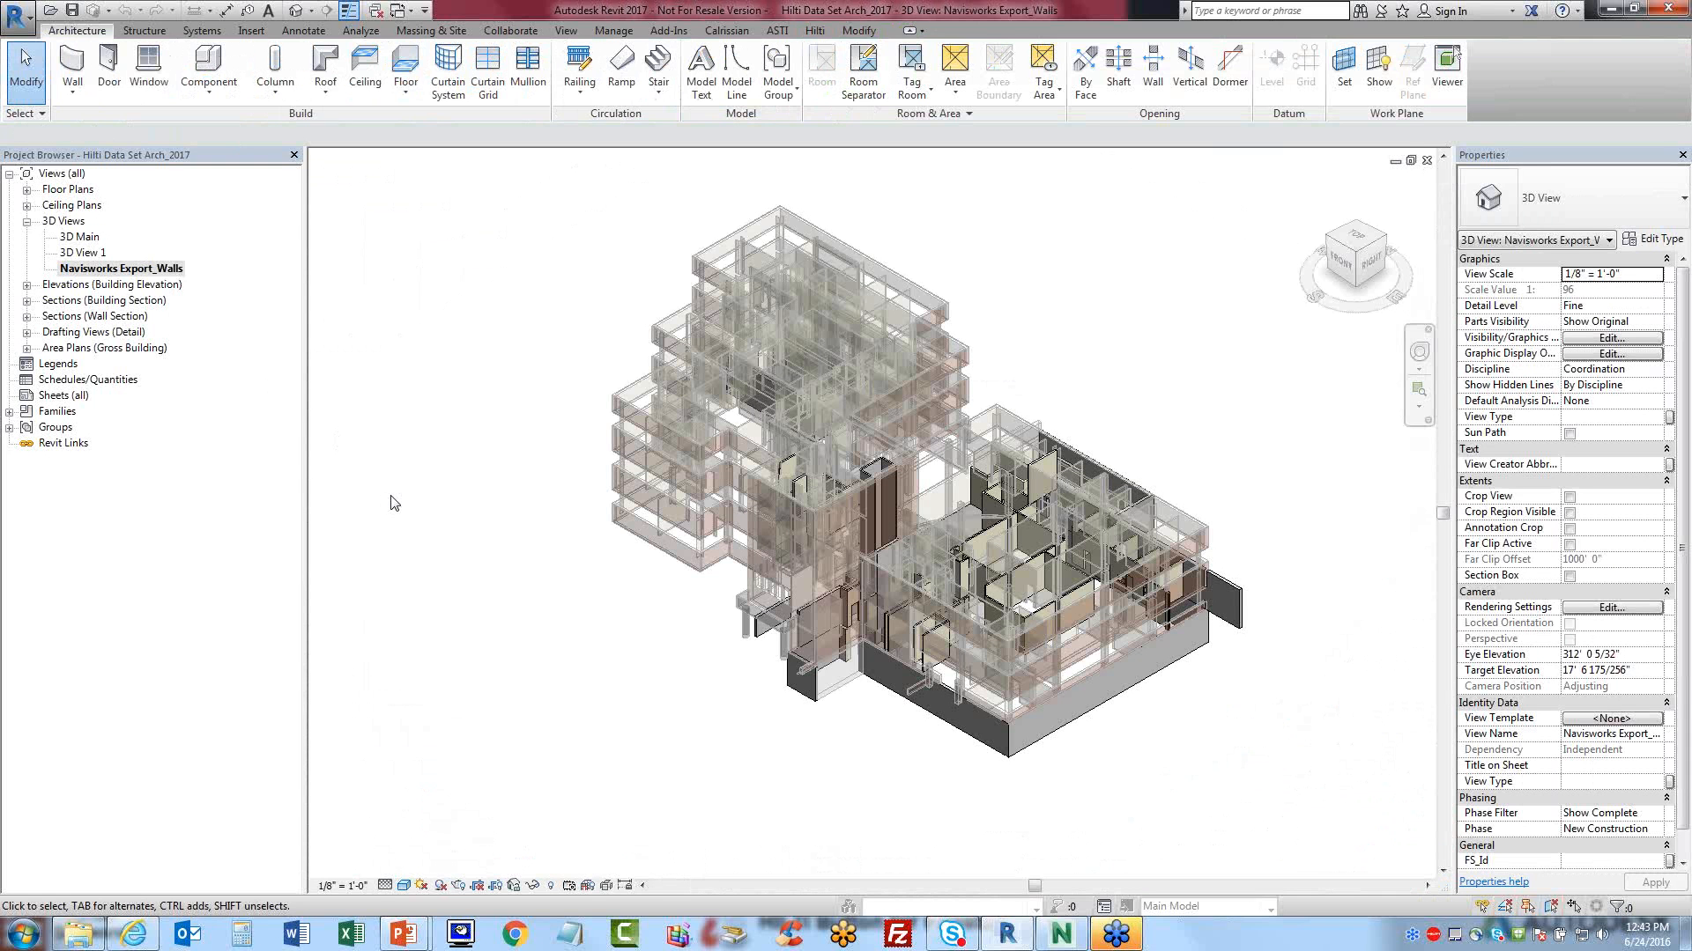
pyautogui.rightClick(562, 671)
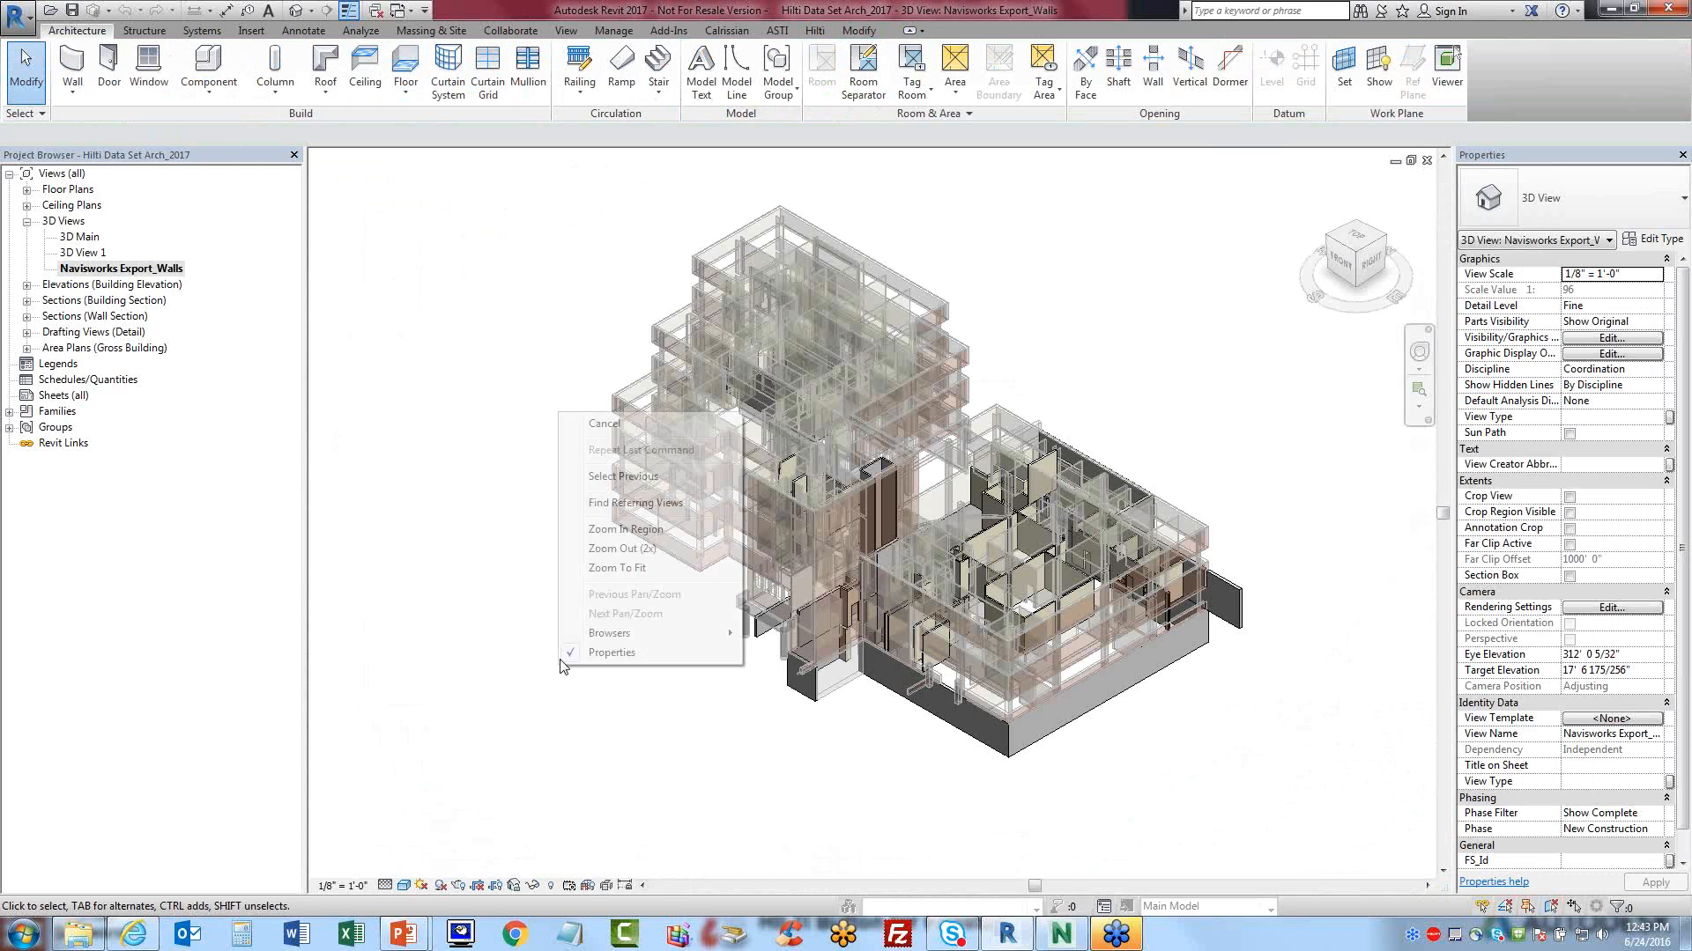
pyautogui.click(621, 531)
pyautogui.moveTo(549, 200); pyautogui.dragTo(1285, 763)
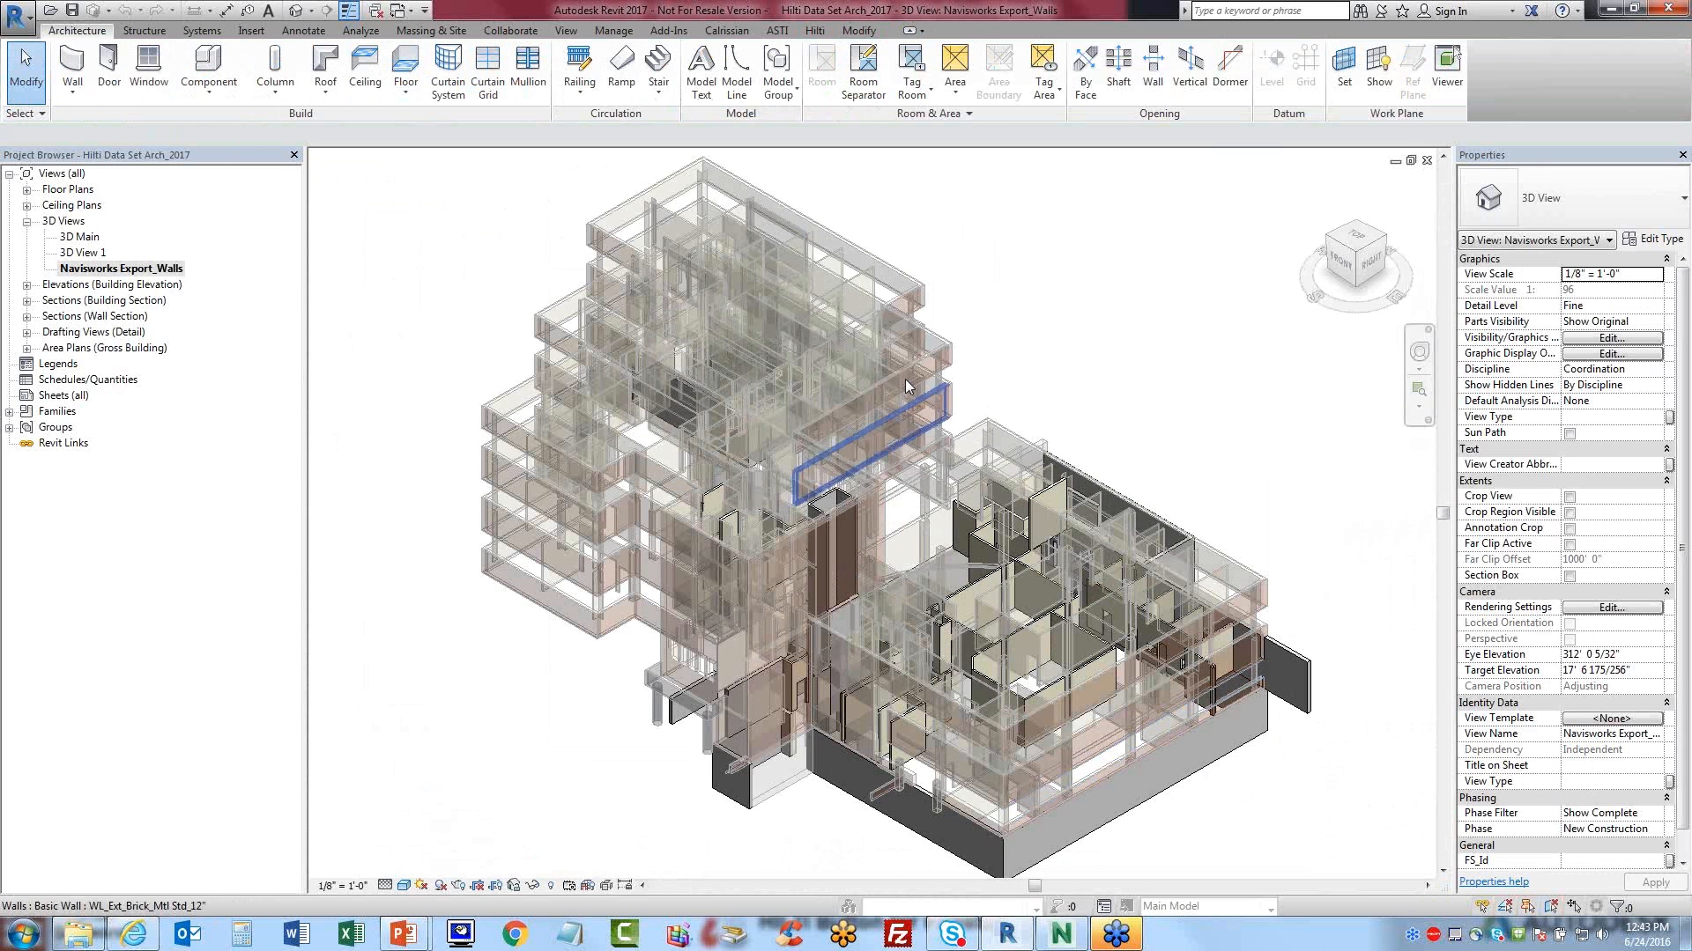
# - Run the Hilti Firestop Qualify Walls command, starting the 20-day trial to bring up the wall data set
pyautogui.click(814, 31)
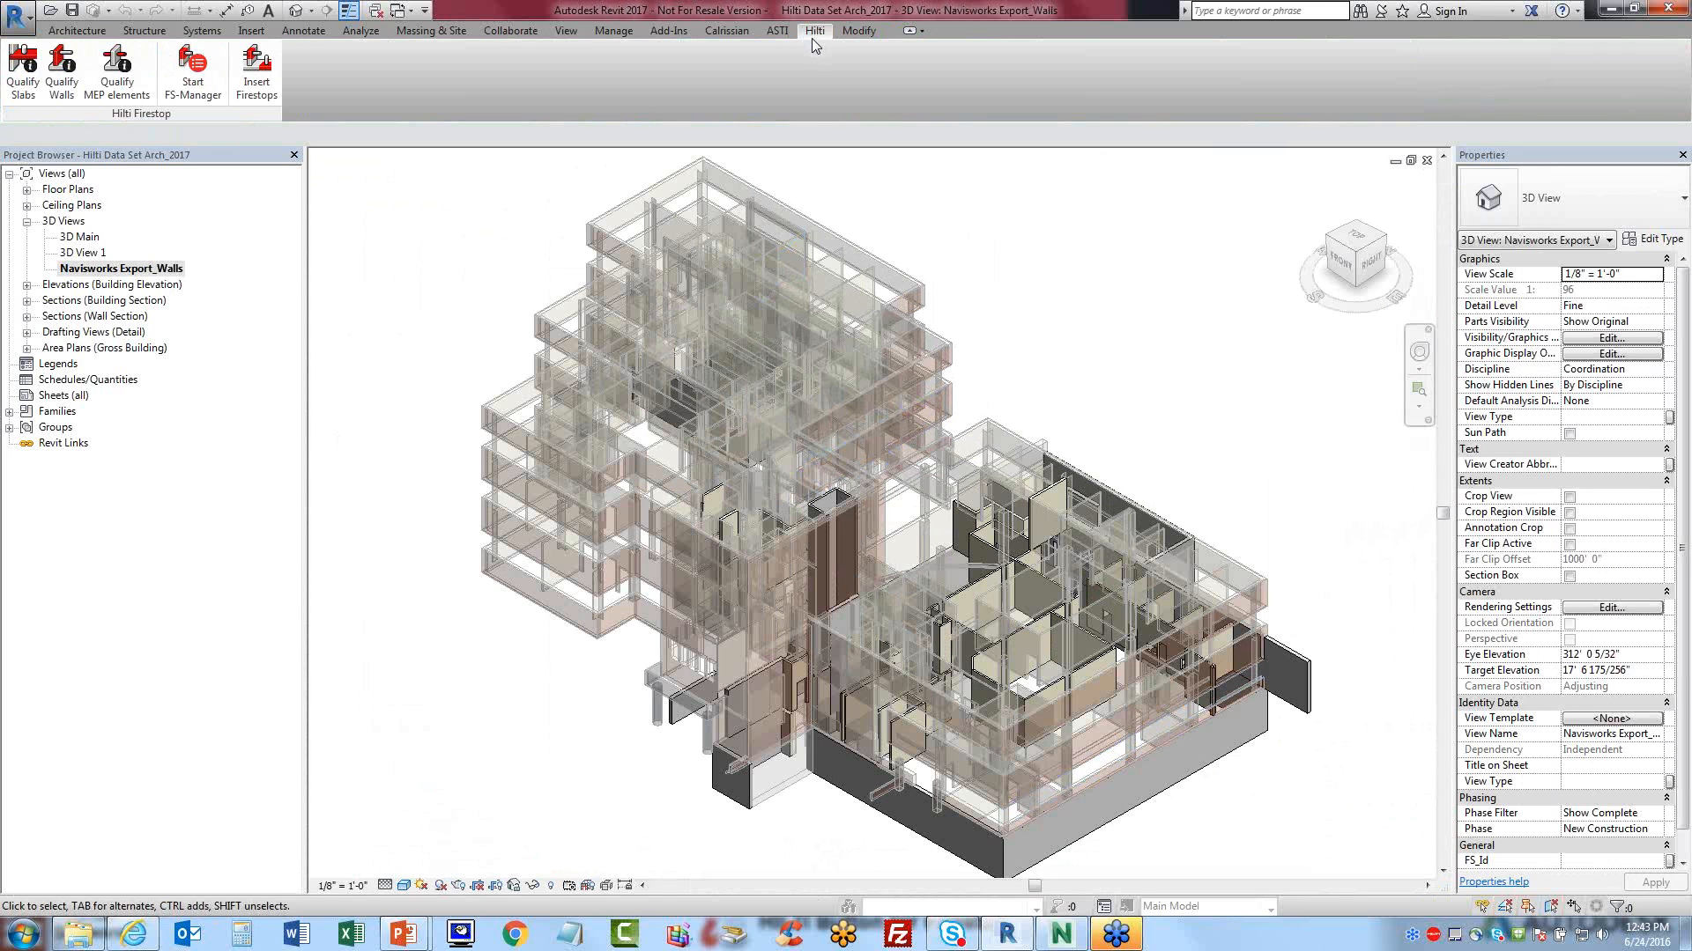
pyautogui.click(811, 39)
pyautogui.click(61, 91)
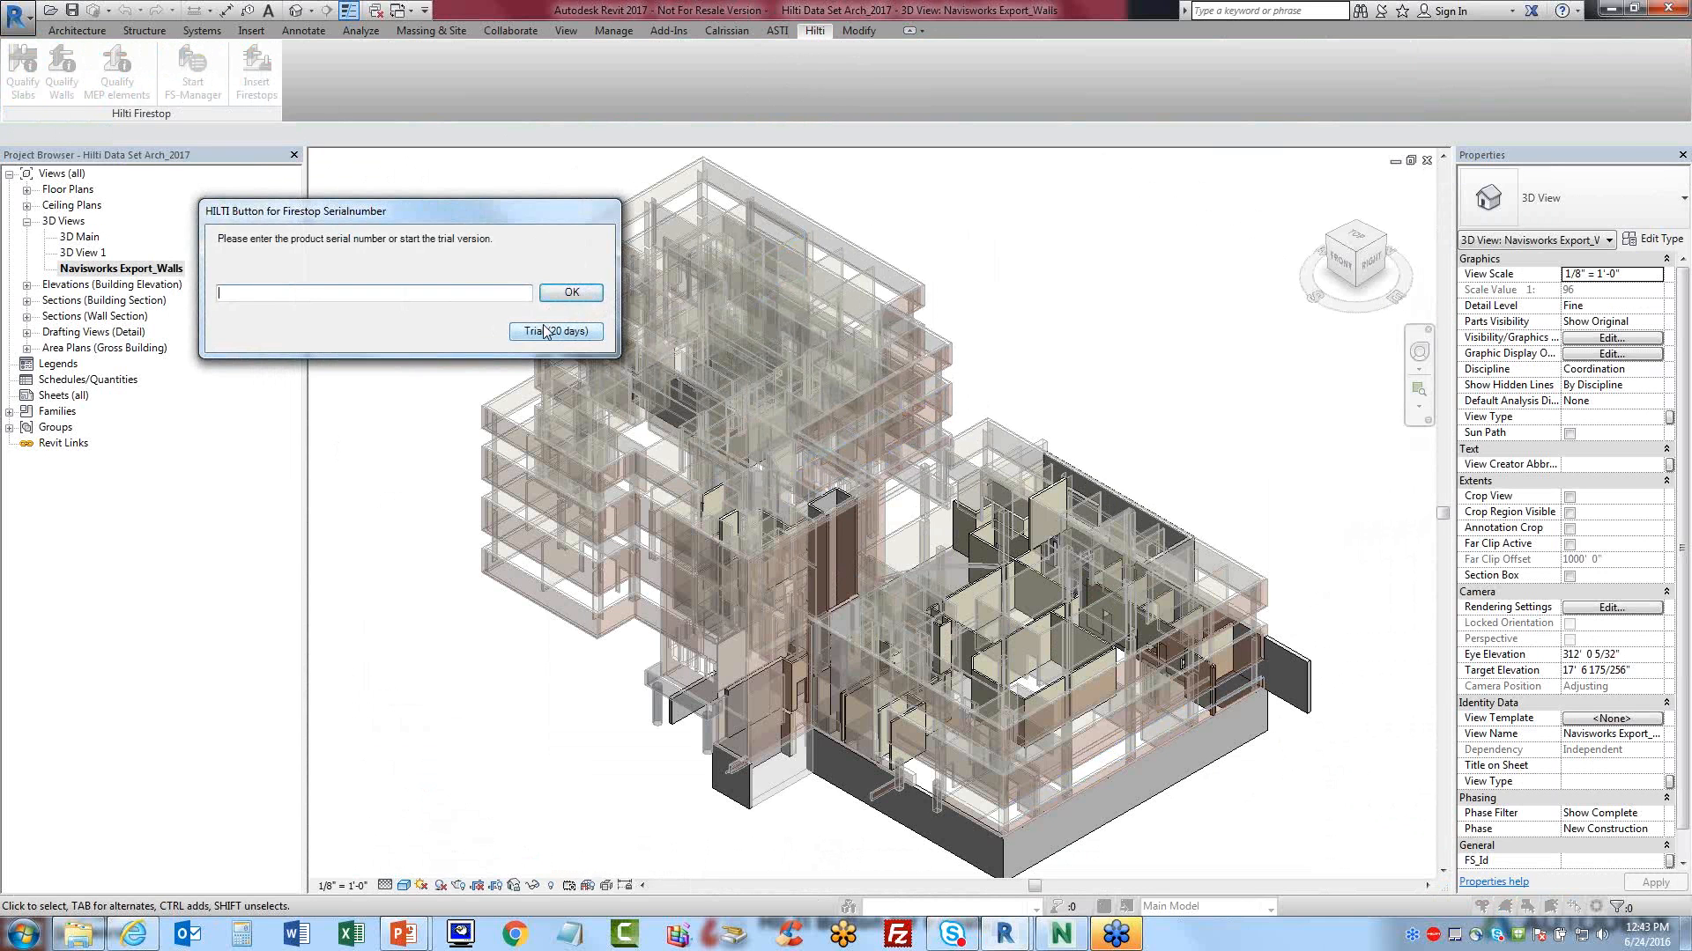
pyautogui.click(545, 331)
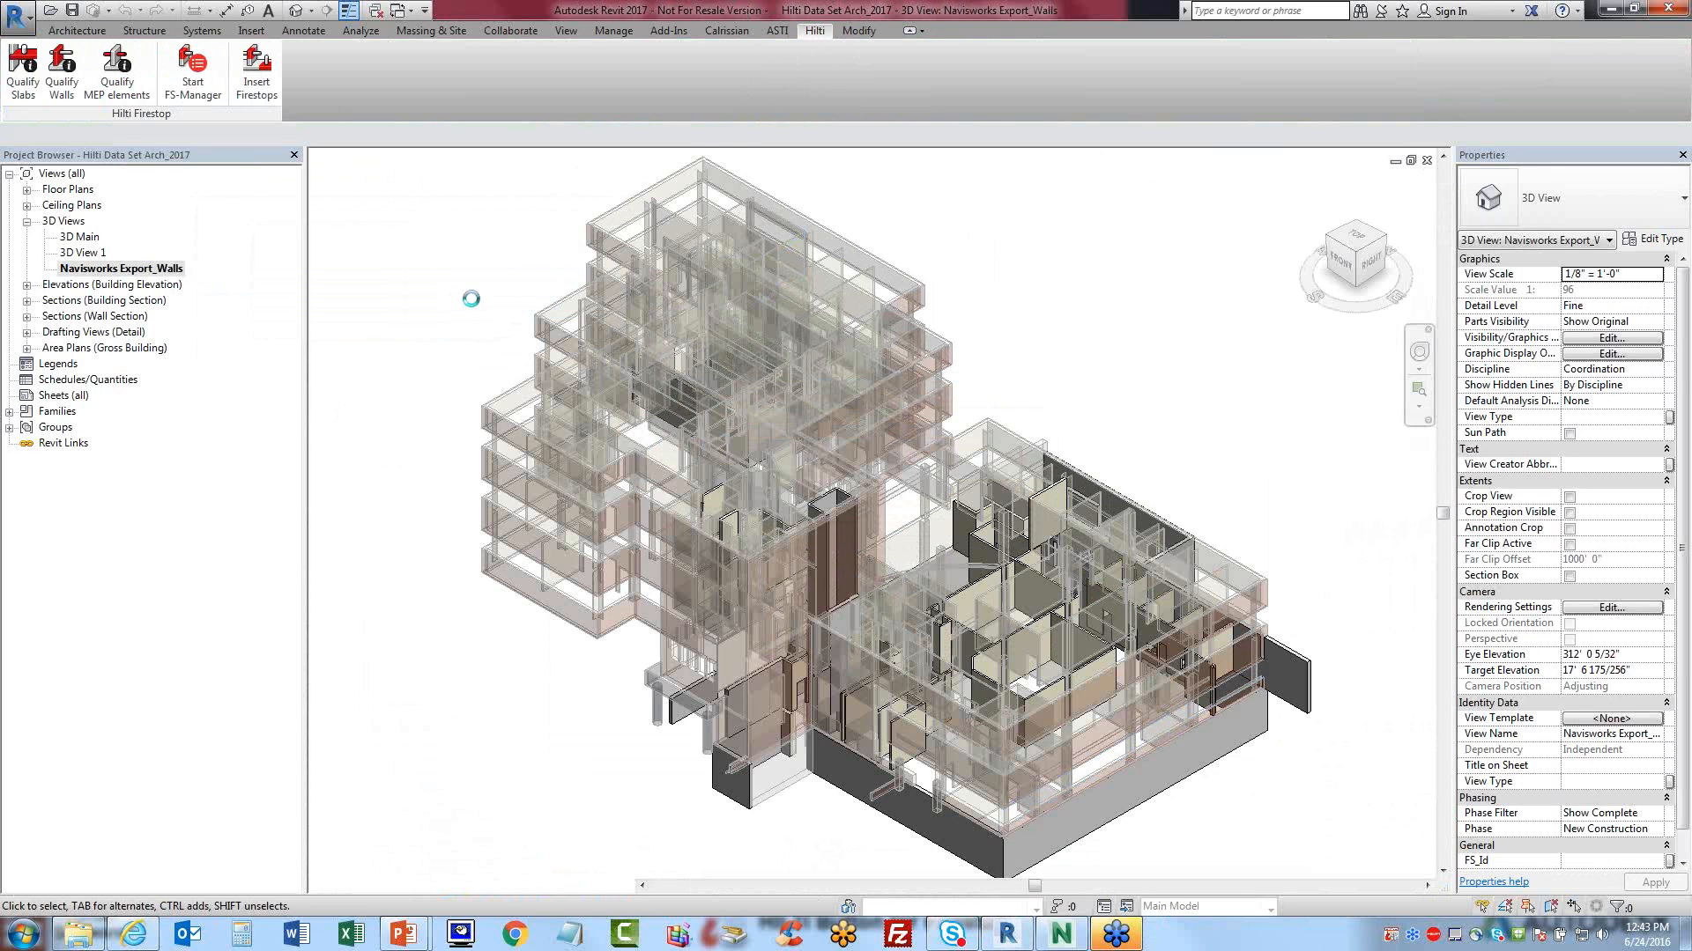
pyautogui.moveTo(628, 219); pyautogui.dragTo(399, 221)
pyautogui.moveTo(1033, 704); pyautogui.dragTo(1372, 760)
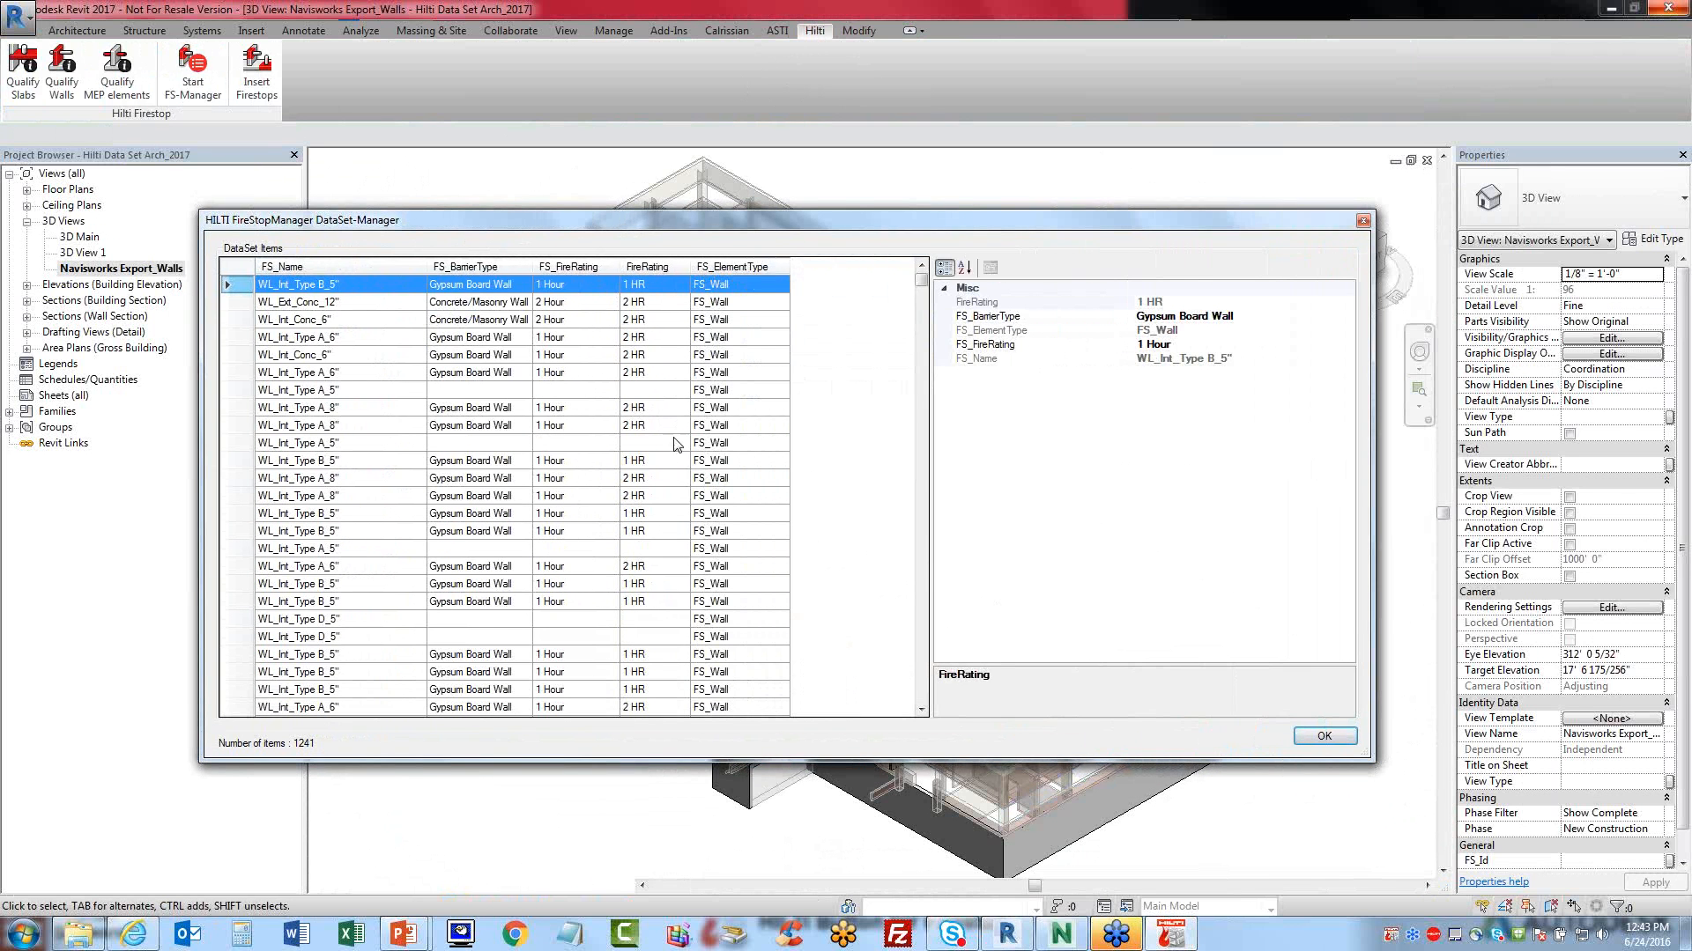
# - Sort the wall data set by FS_Name and set FS_FireRating to 2 Hour for all WL_Ext_Conc_12" walls
pyautogui.click(357, 268)
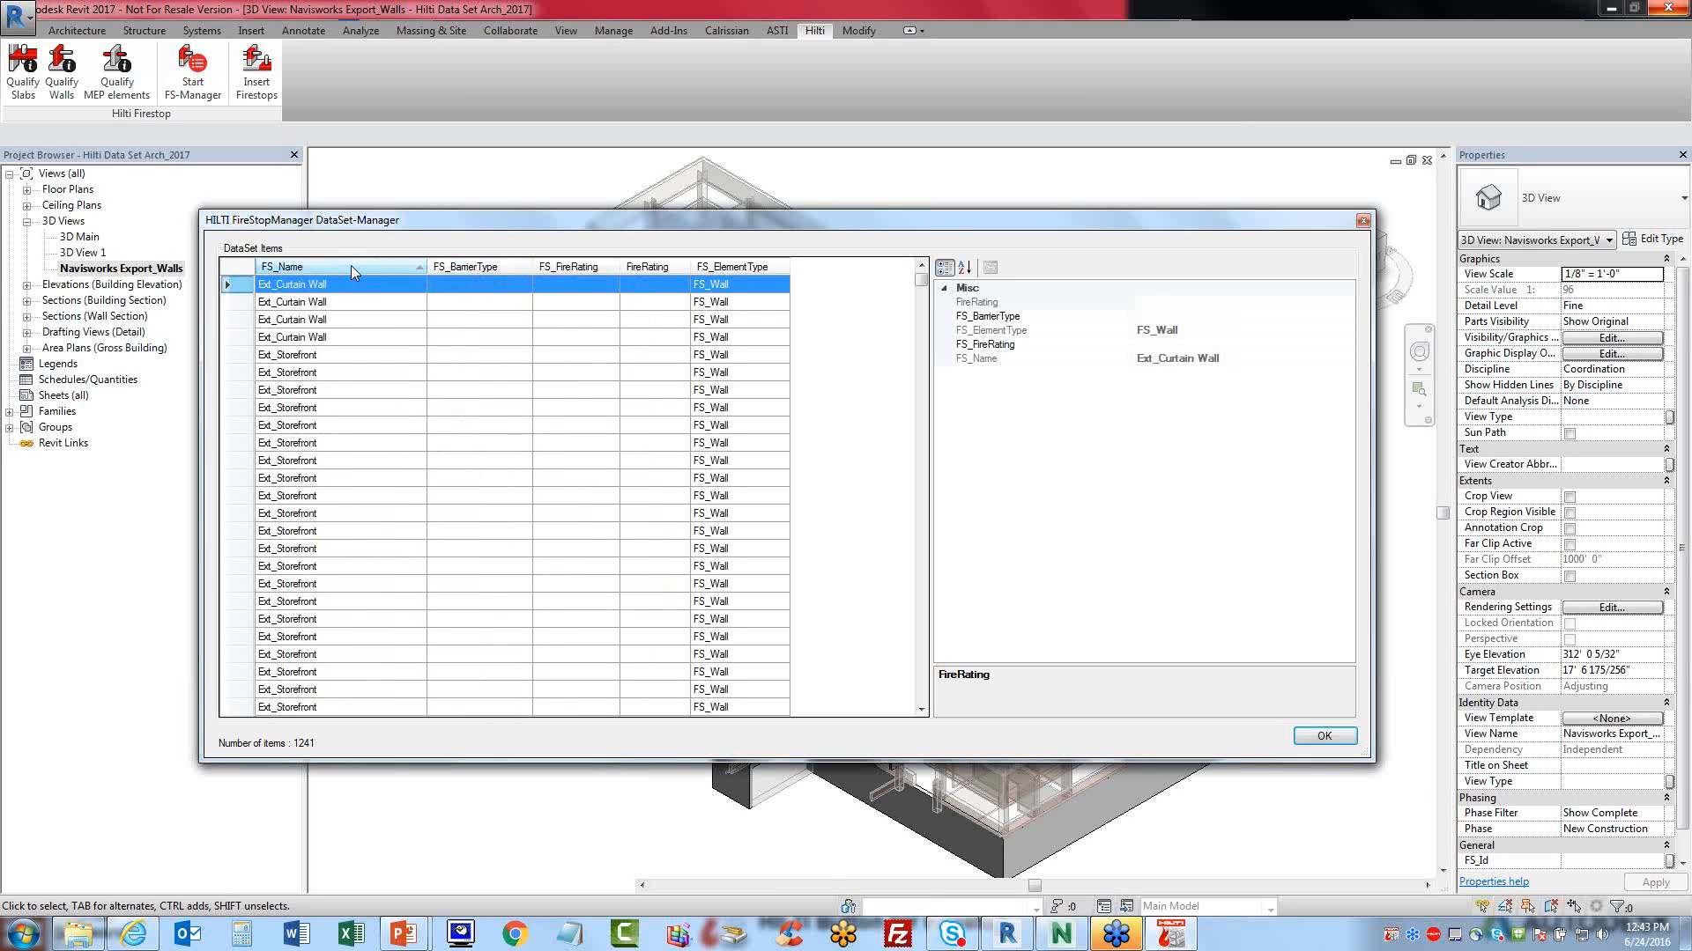
pyautogui.moveTo(920, 282); pyautogui.dragTo(922, 341)
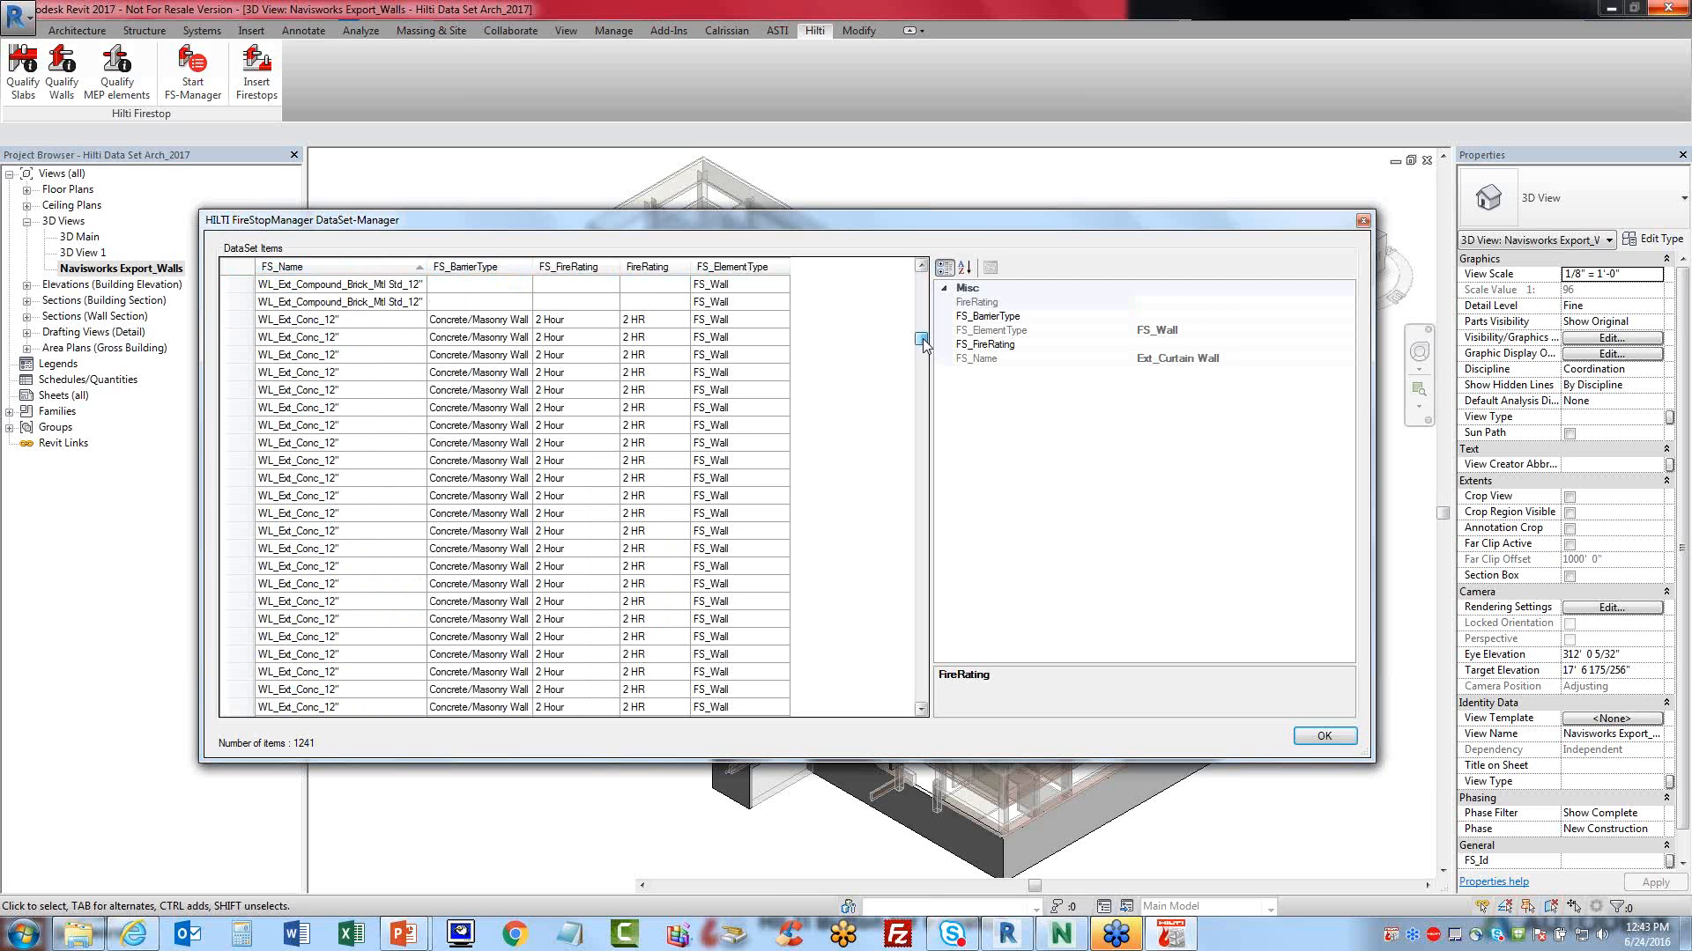
pyautogui.click(338, 322)
pyautogui.scroll(-1, 379, 405)
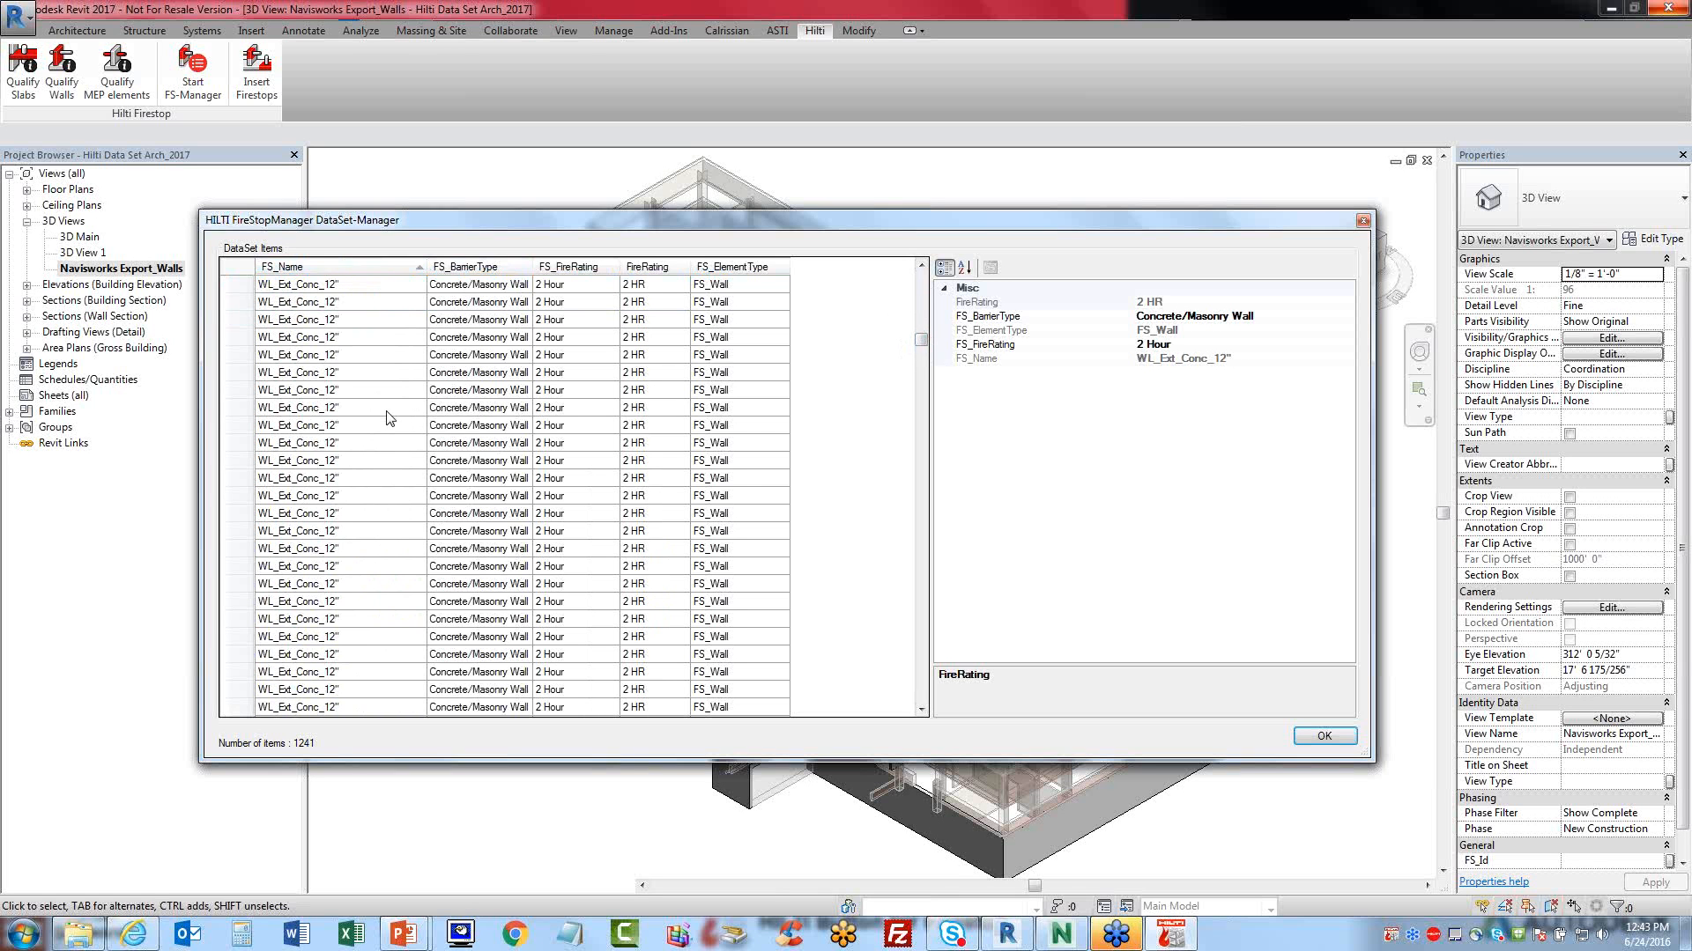
pyautogui.scroll(-1, 387, 419)
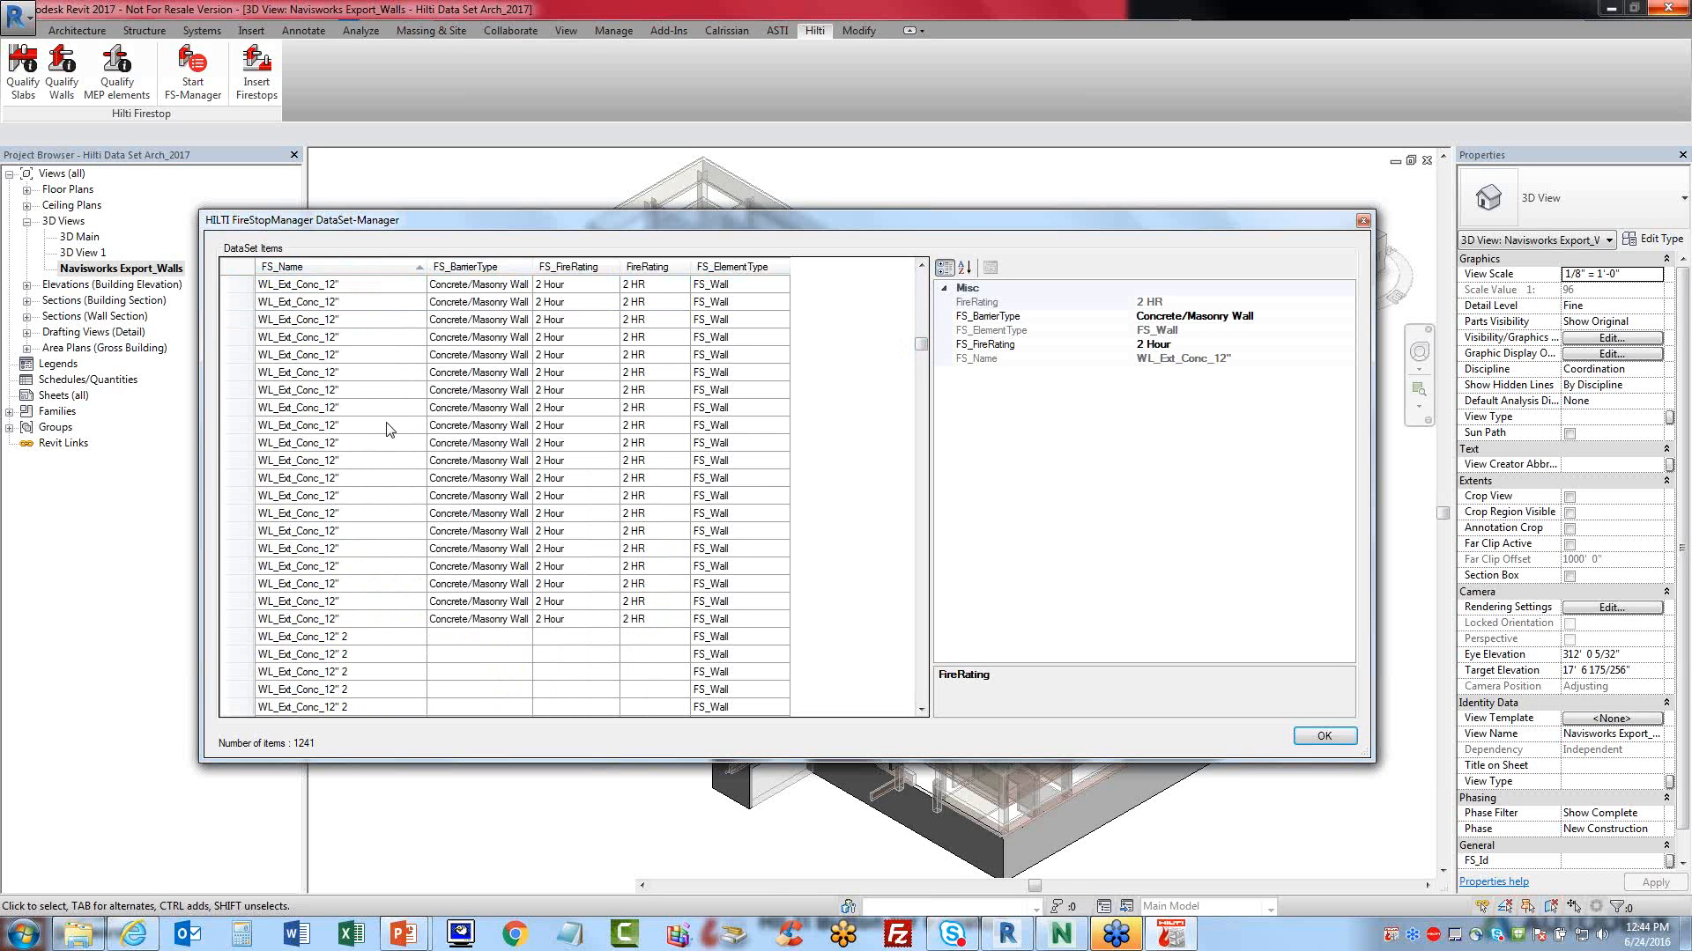
pyautogui.keyDown('shift'); pyautogui.click(370, 620); pyautogui.keyUp('shift')
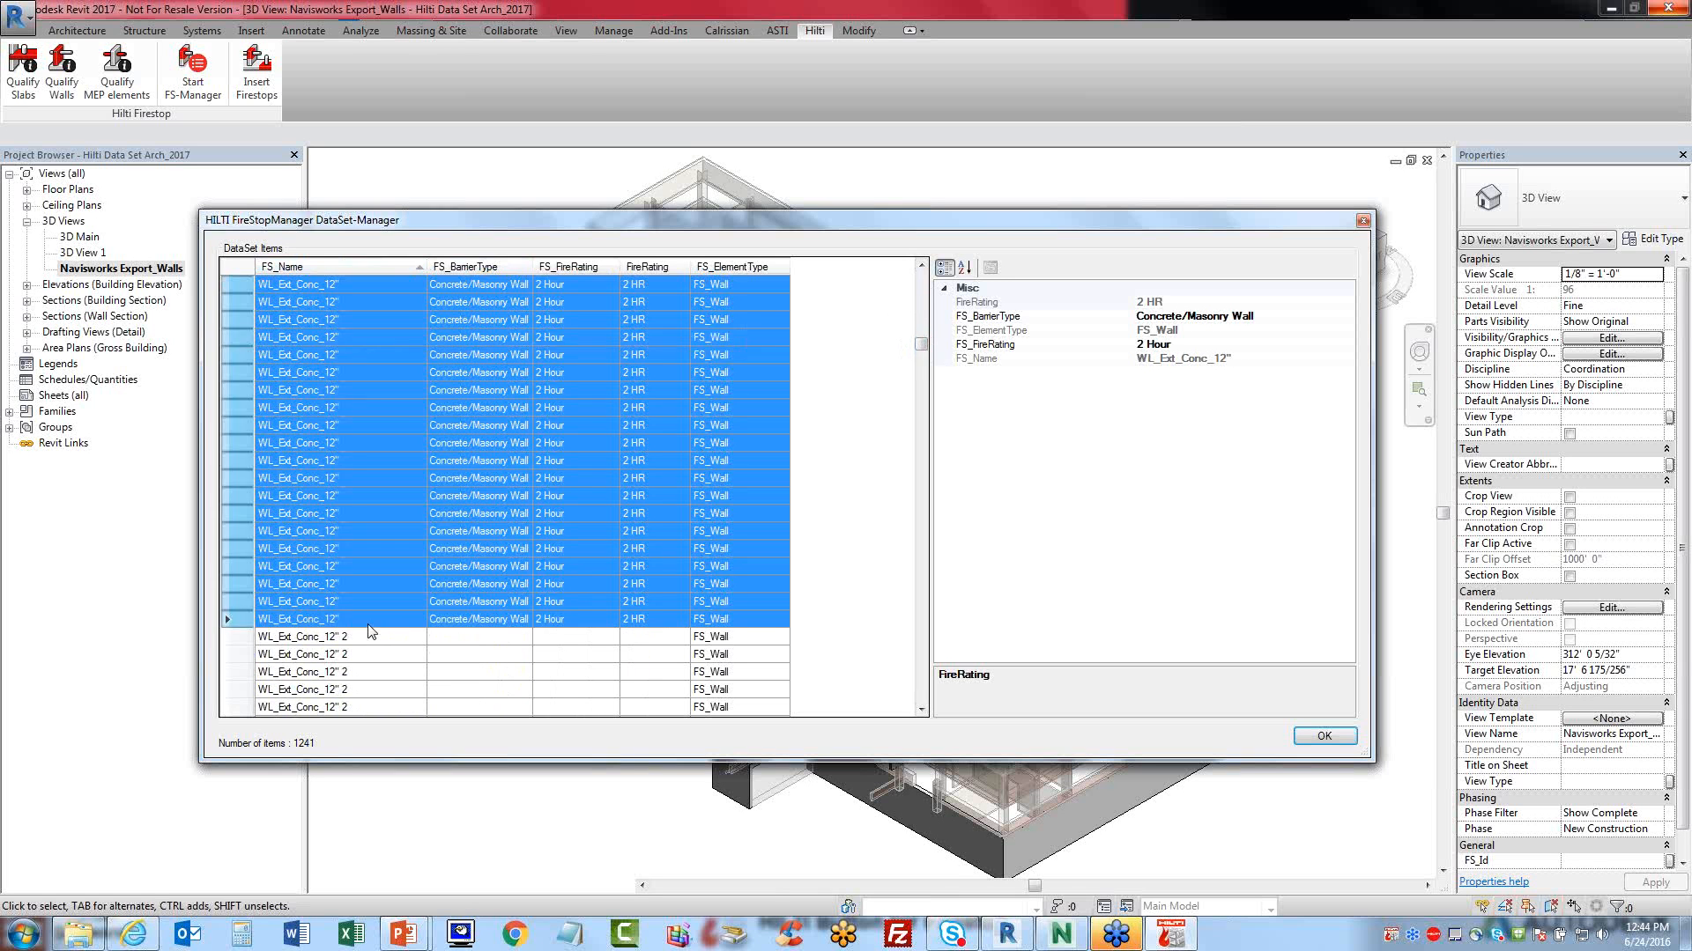
pyautogui.click(1275, 345)
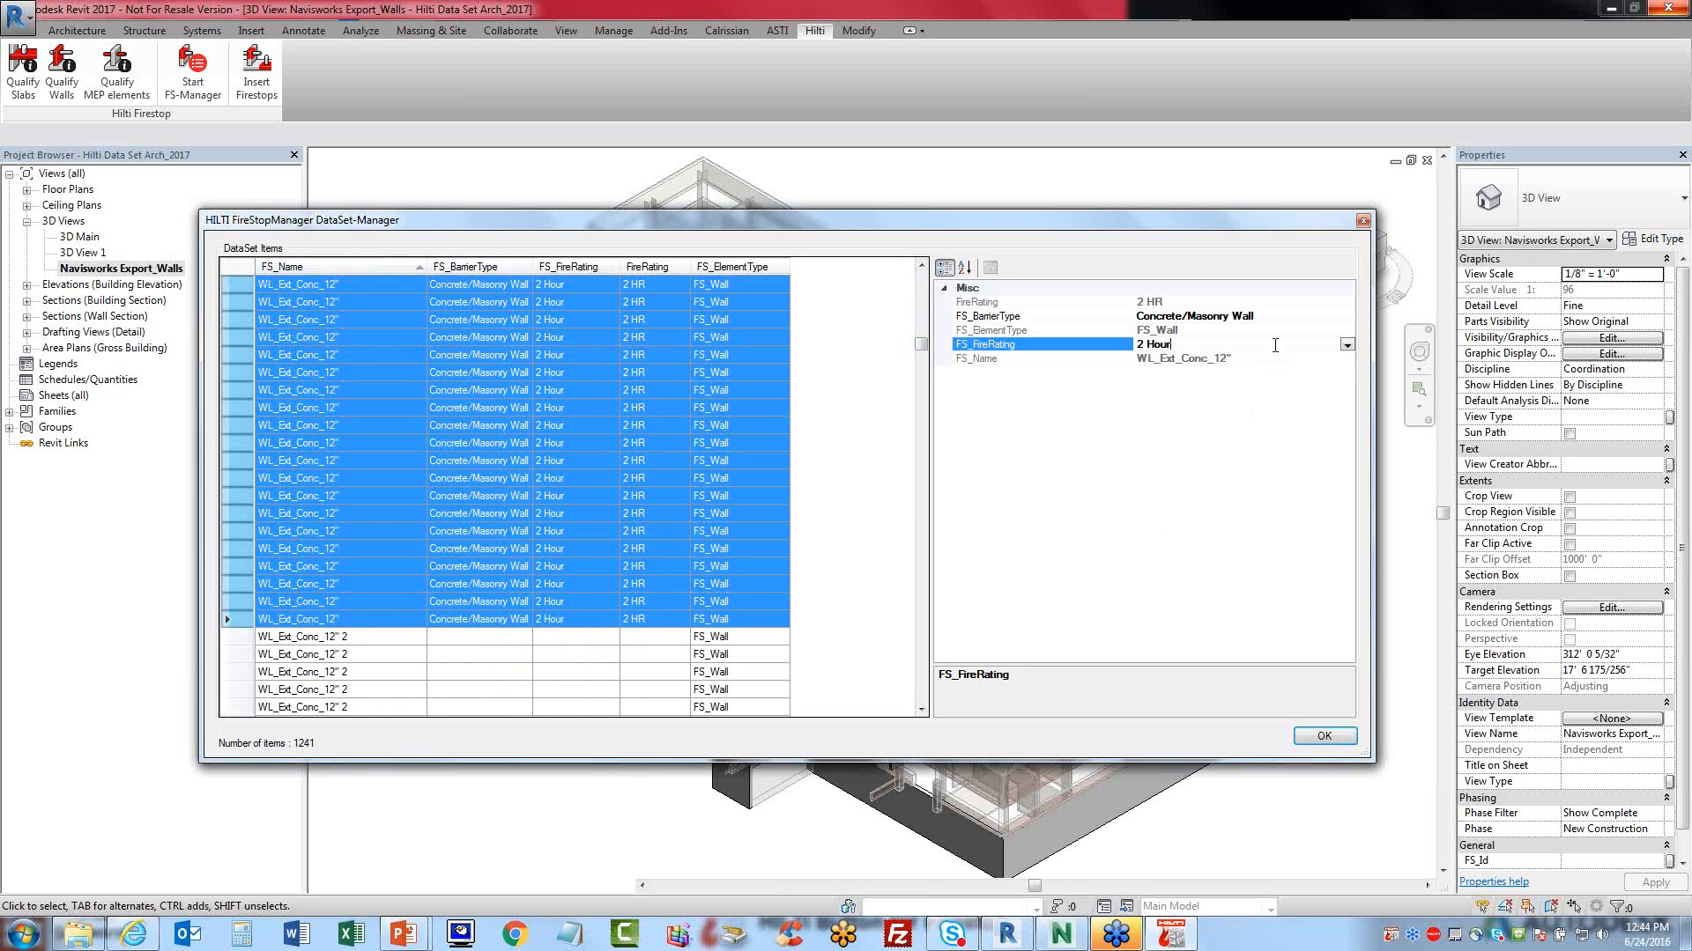
pyautogui.click(1346, 345)
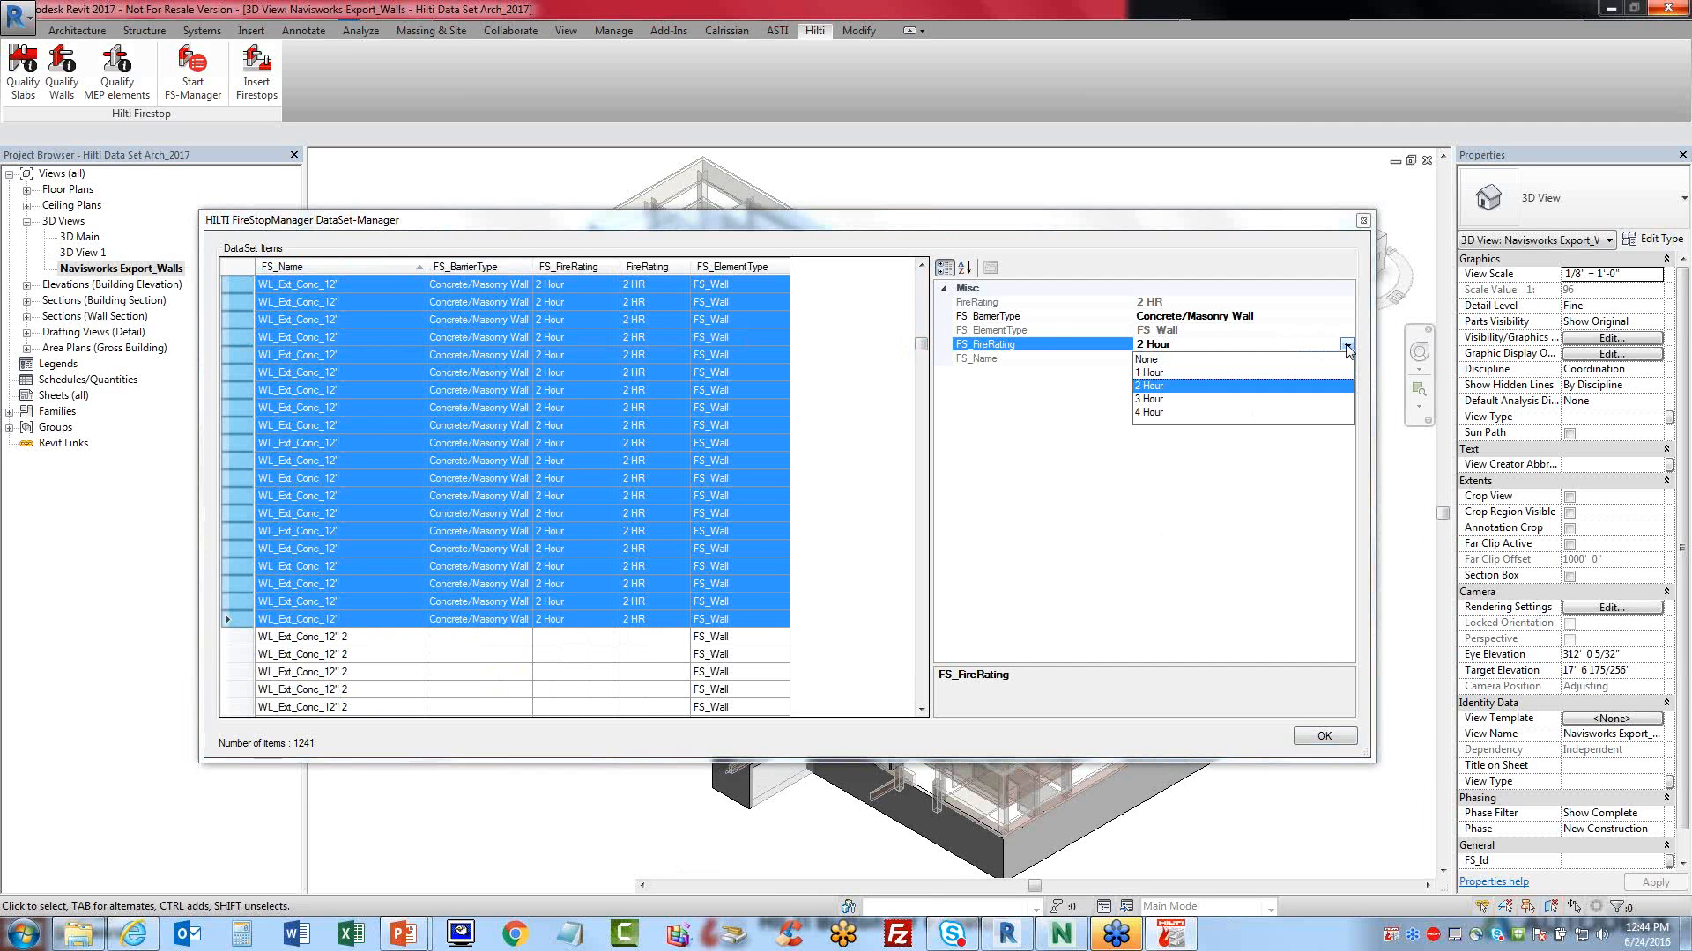
pyautogui.click(1179, 393)
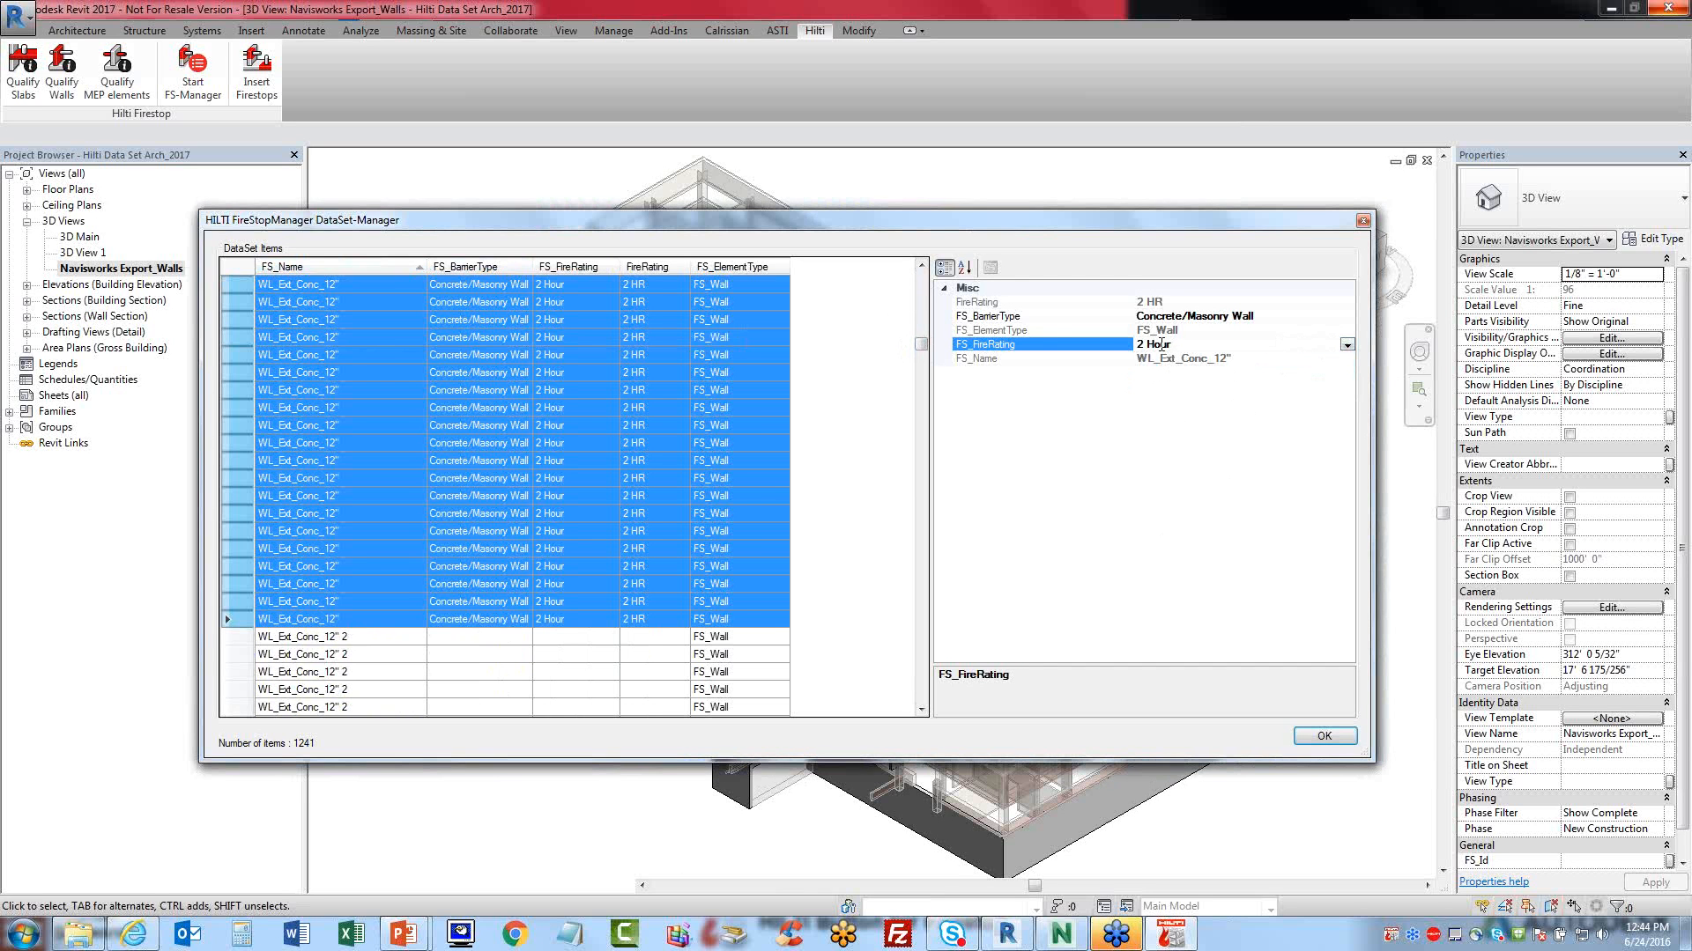
# - Set FS_BarrierType to Concrete/Masonry Wall for the selected WL_Ext_Conc_12" walls and accept the data set
pyautogui.click(1310, 316)
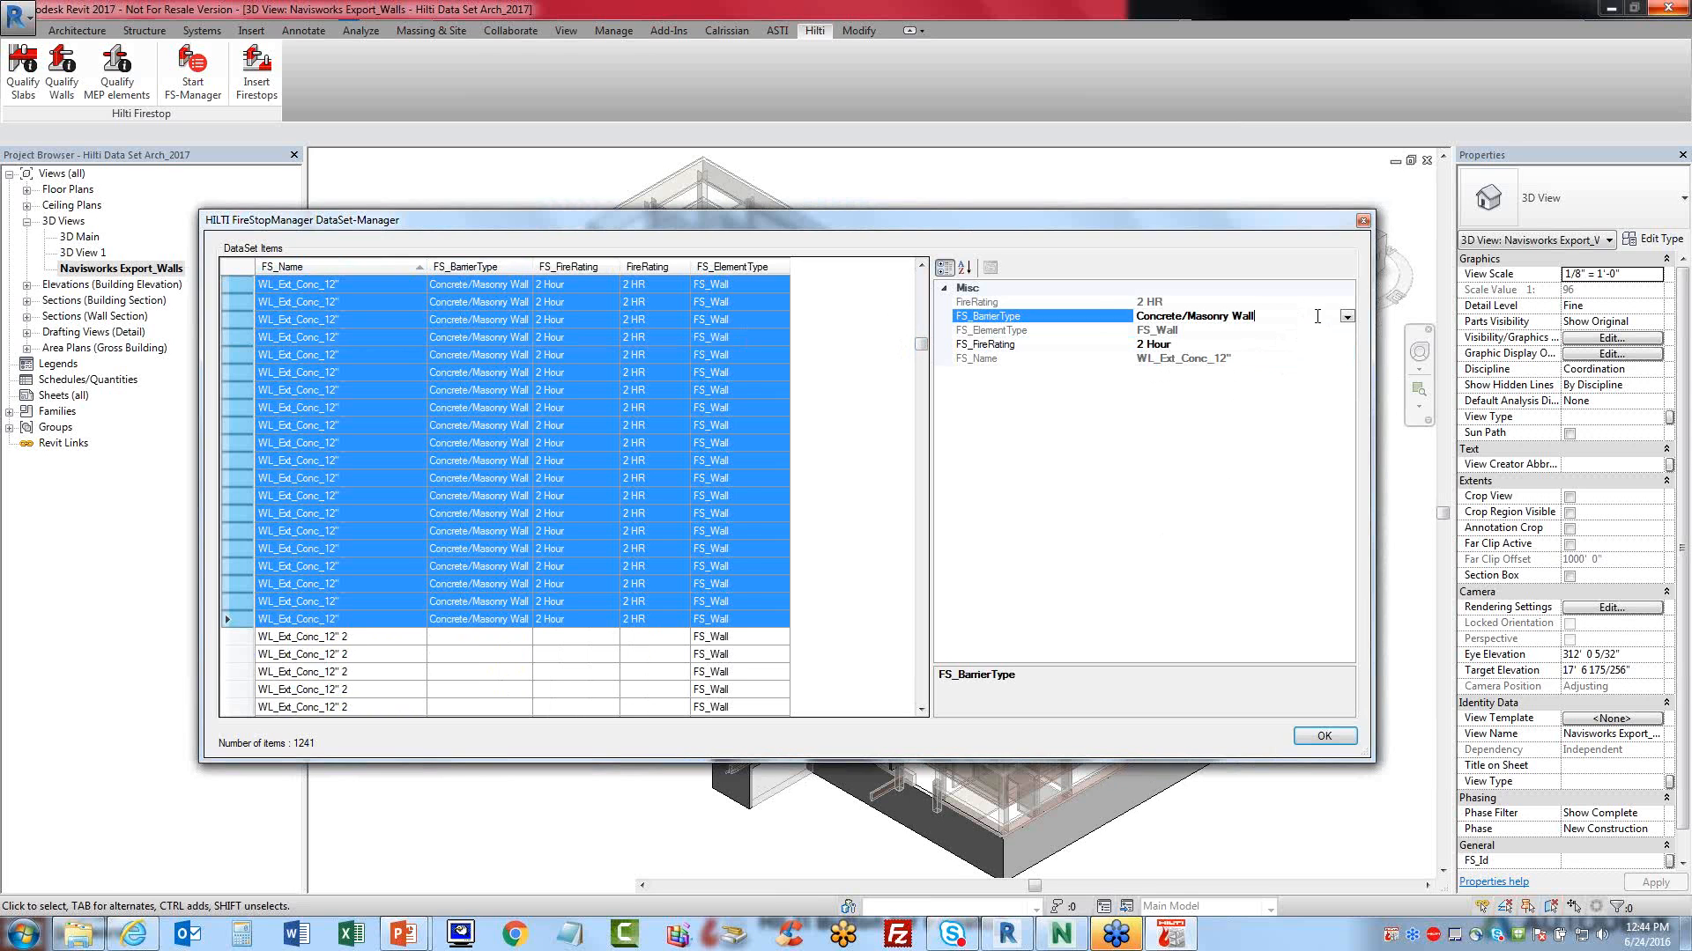
pyautogui.click(1346, 316)
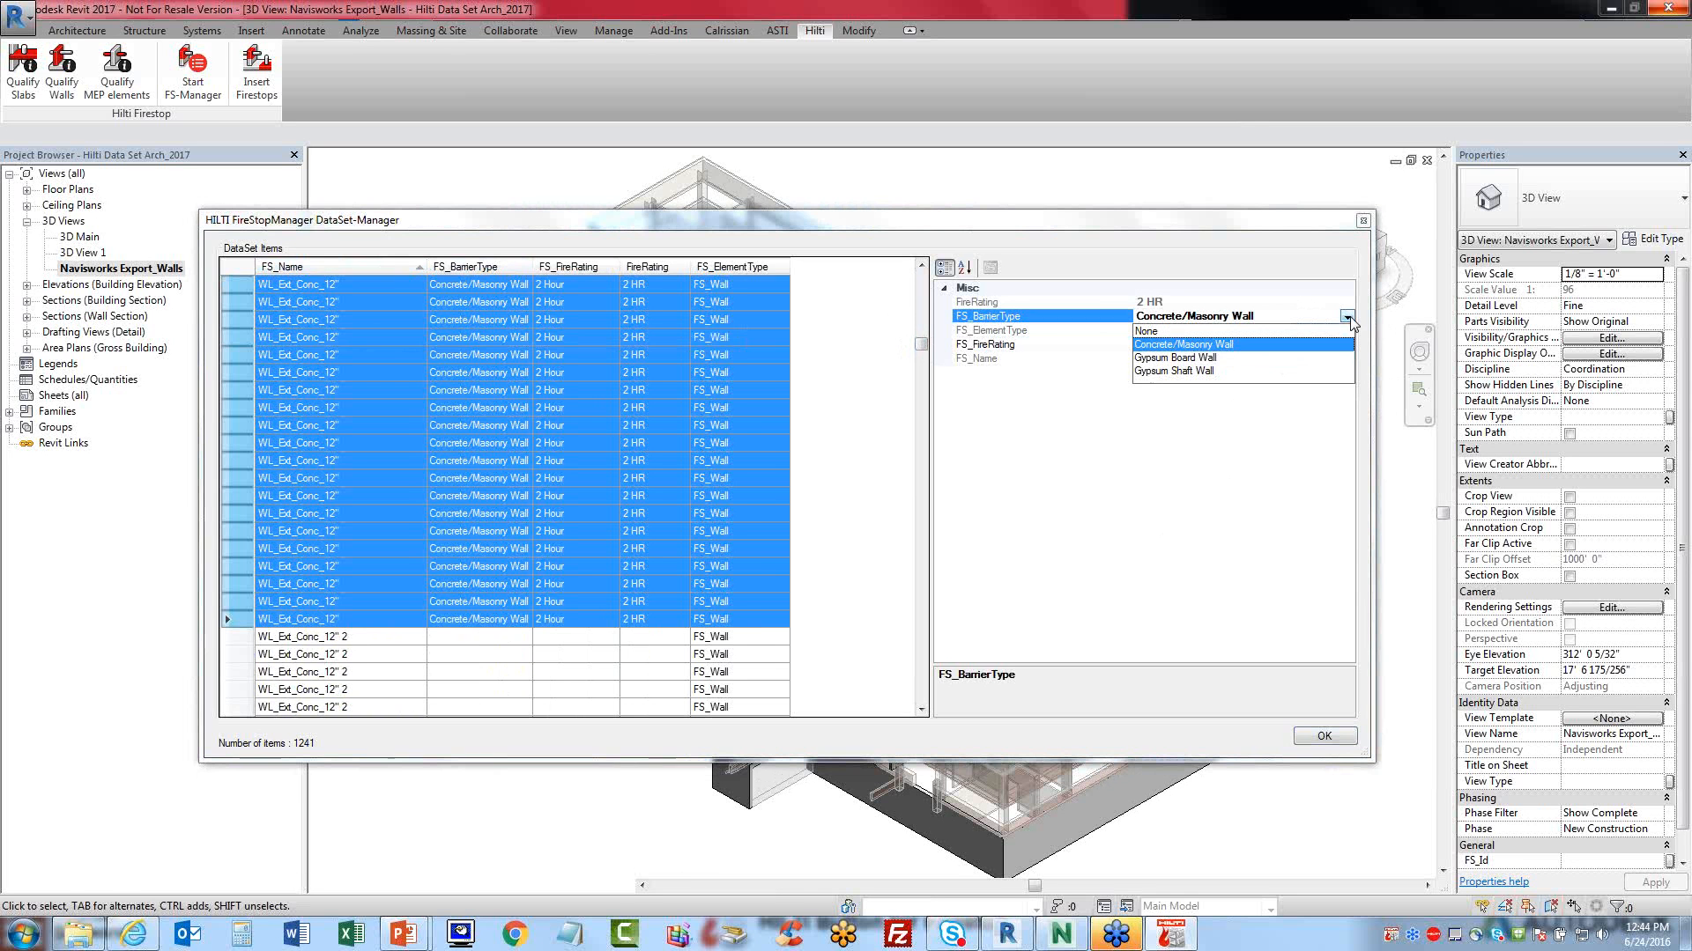
pyautogui.click(1196, 346)
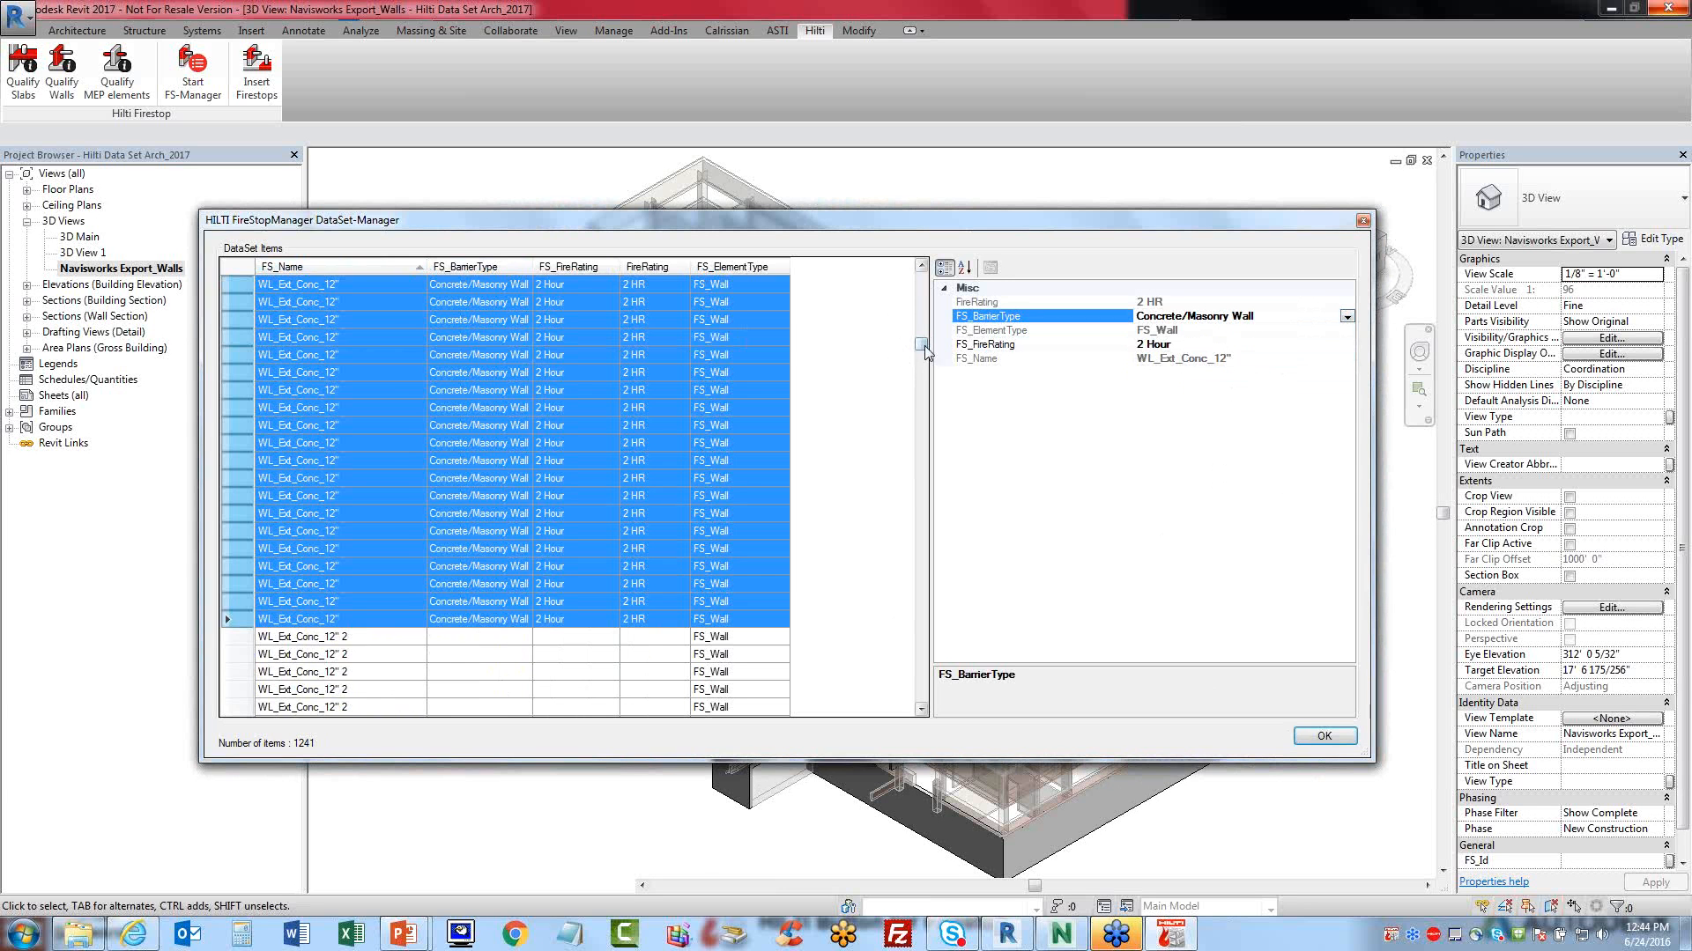
pyautogui.moveTo(920, 347)
pyautogui.mouseDown()
pyautogui.moveTo(922, 421)
pyautogui.moveTo(922, 355)
pyautogui.mouseUp()
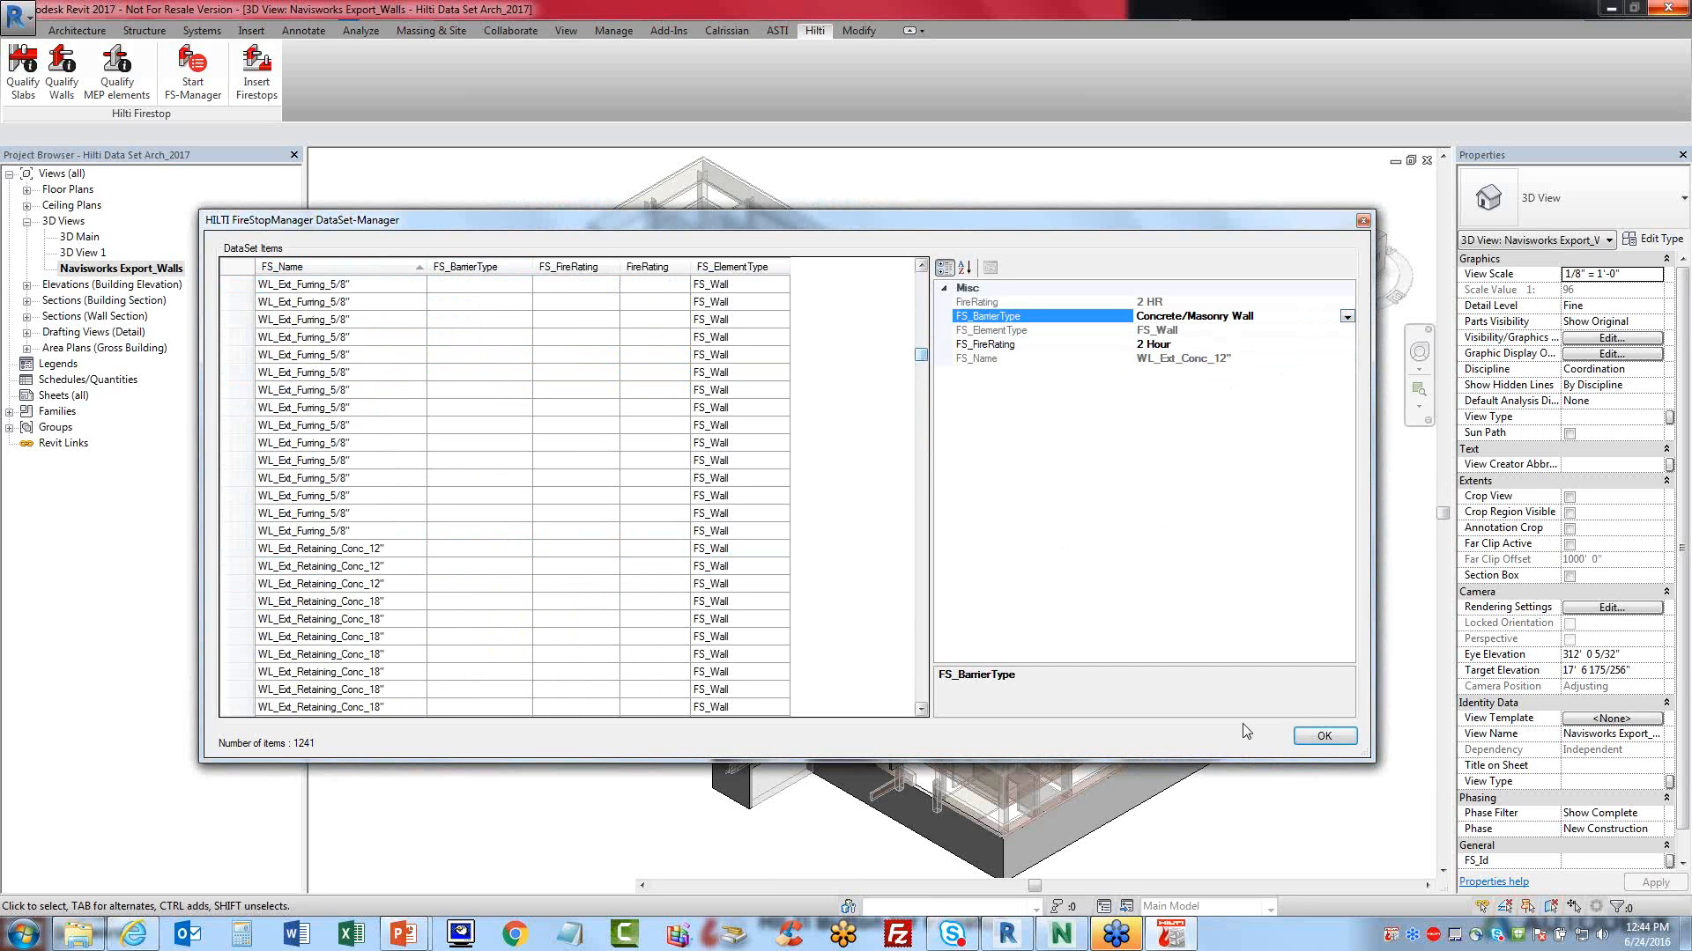
pyautogui.click(1323, 737)
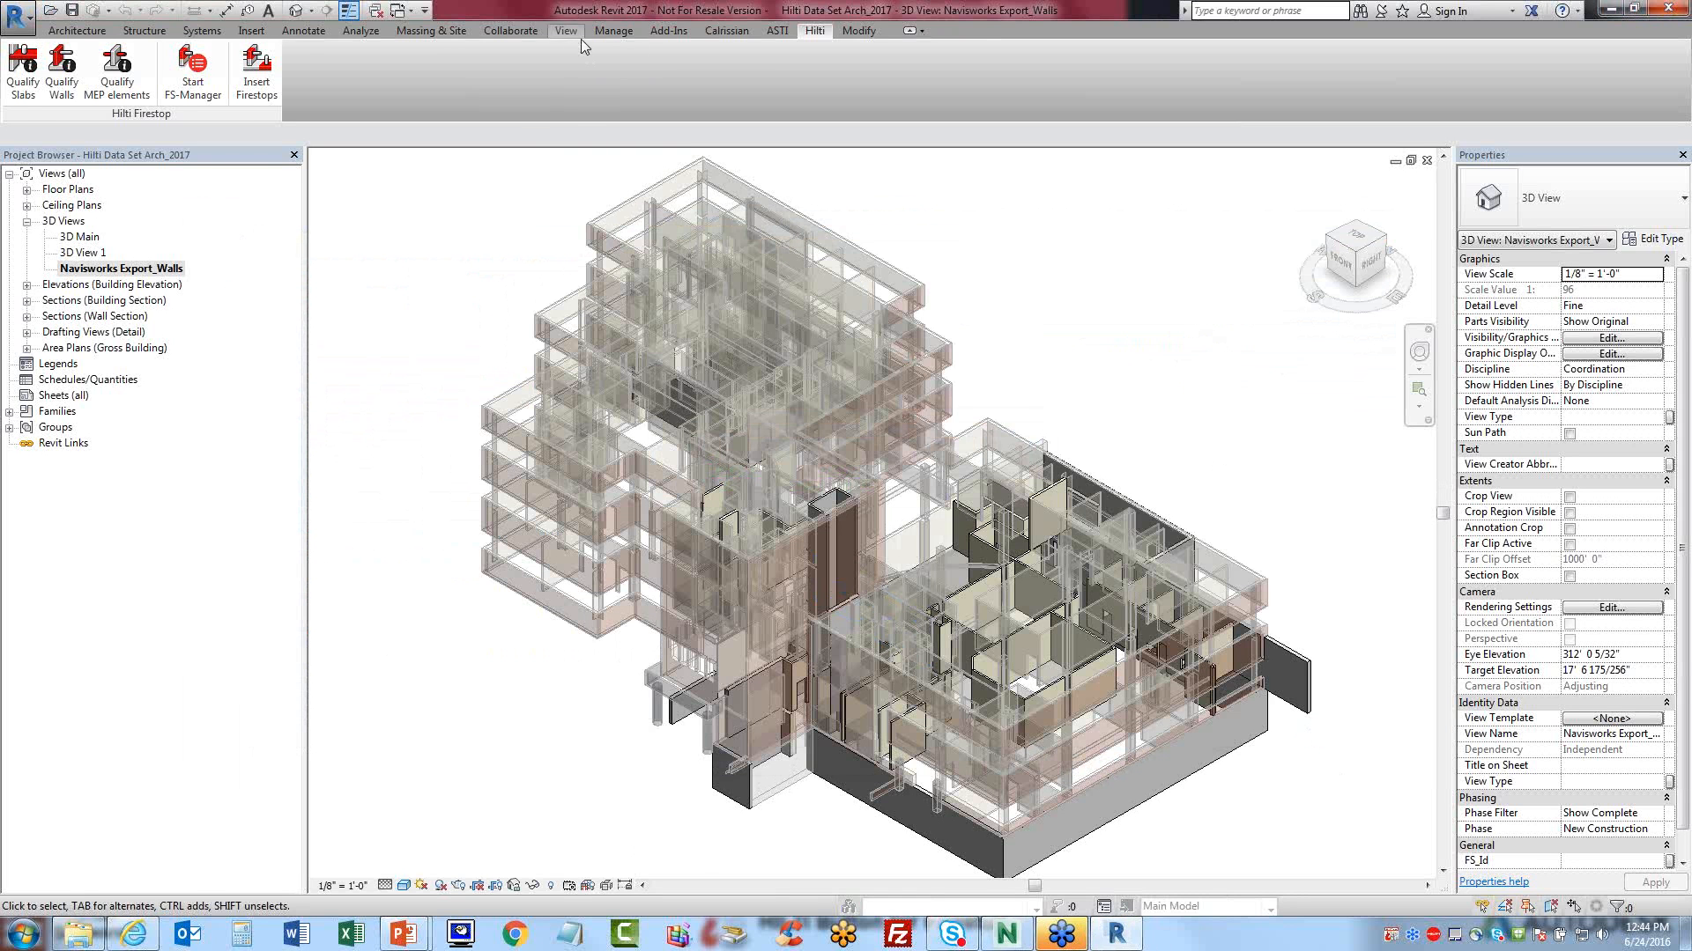
# - Start a Navisworks 2017 export of the walls view, choosing the existing Hilti Data Set Arch_2017 file in the 2017 folder
pyautogui.click(668, 30)
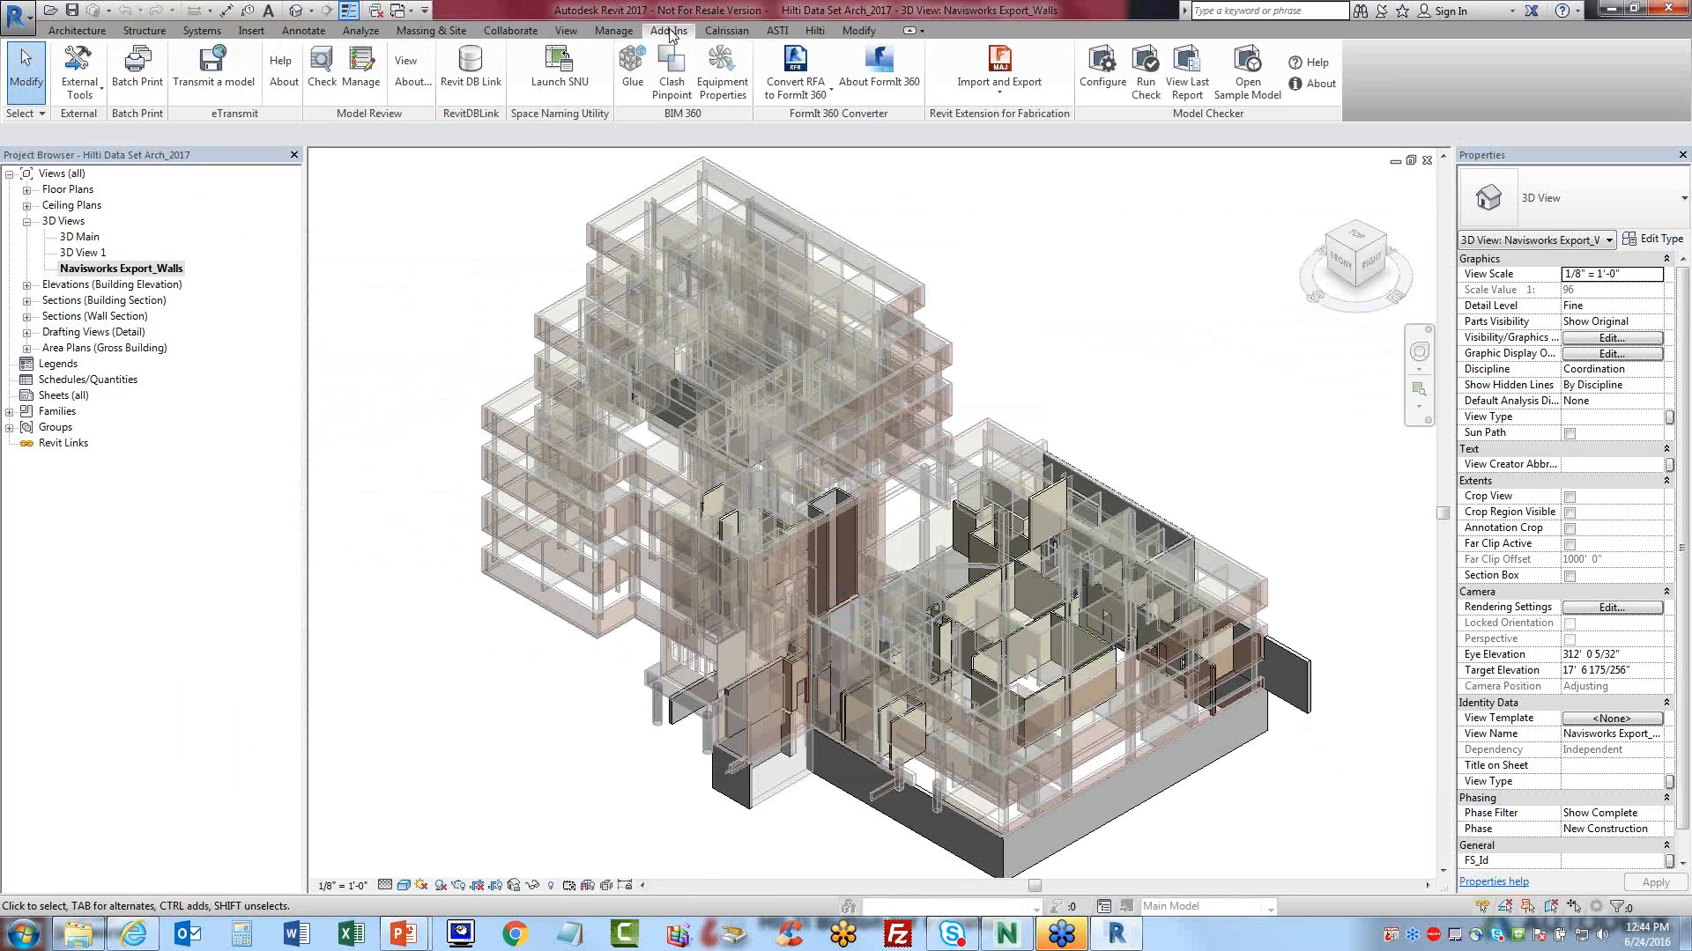
pyautogui.click(92, 88)
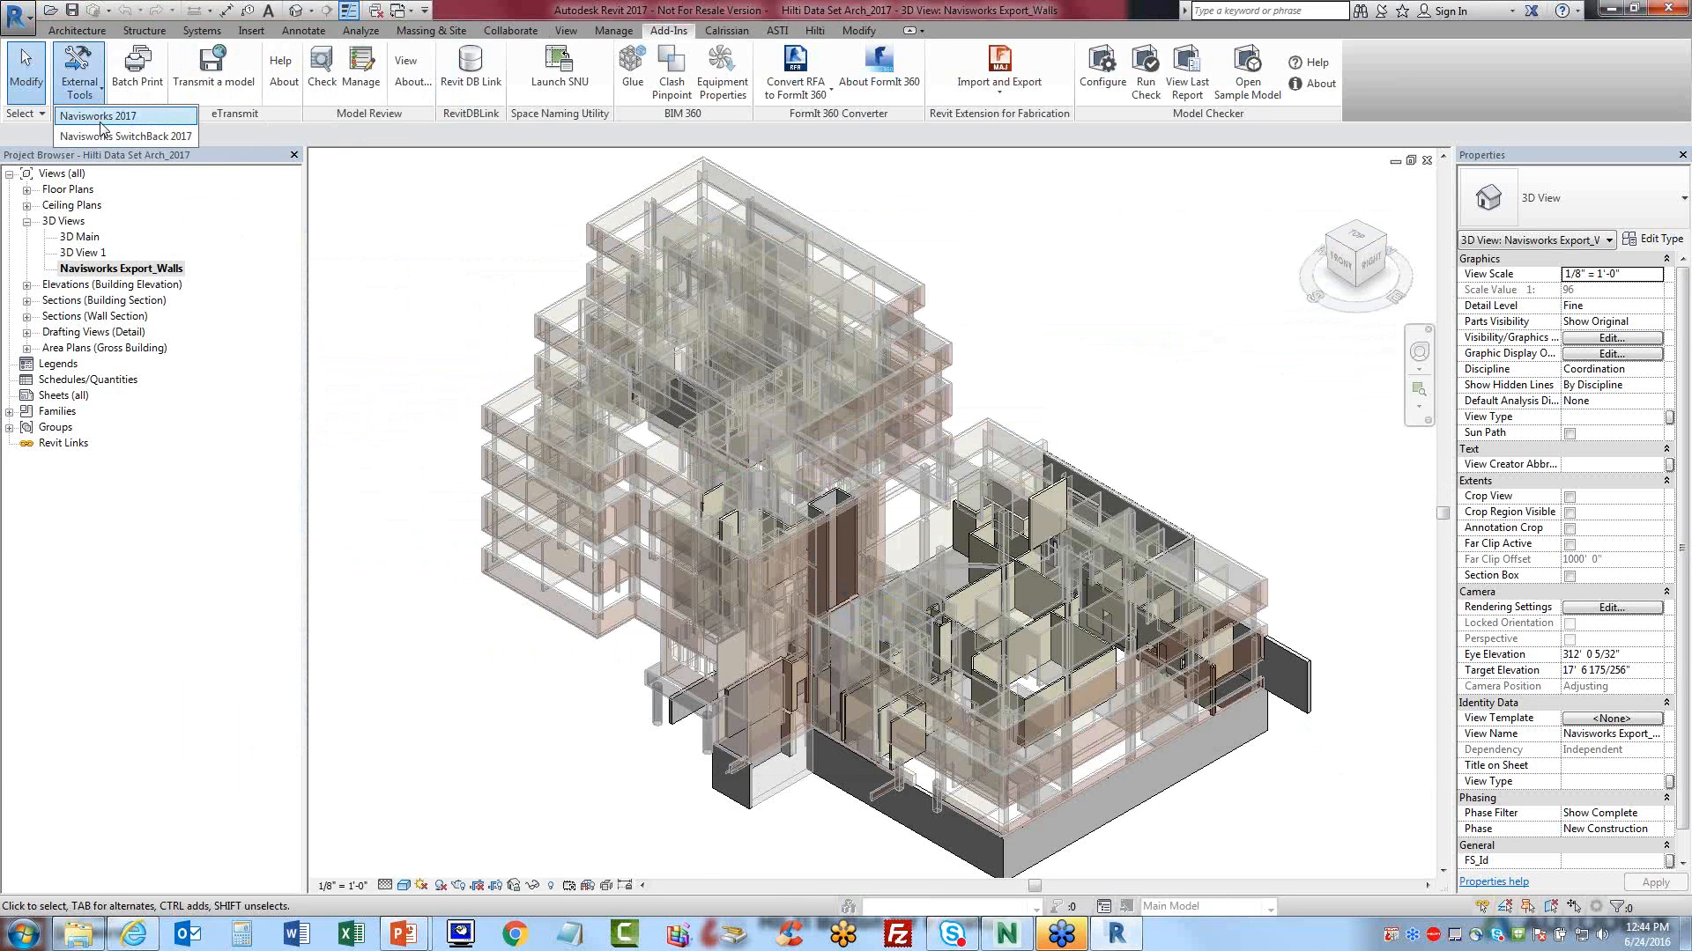
pyautogui.click(99, 117)
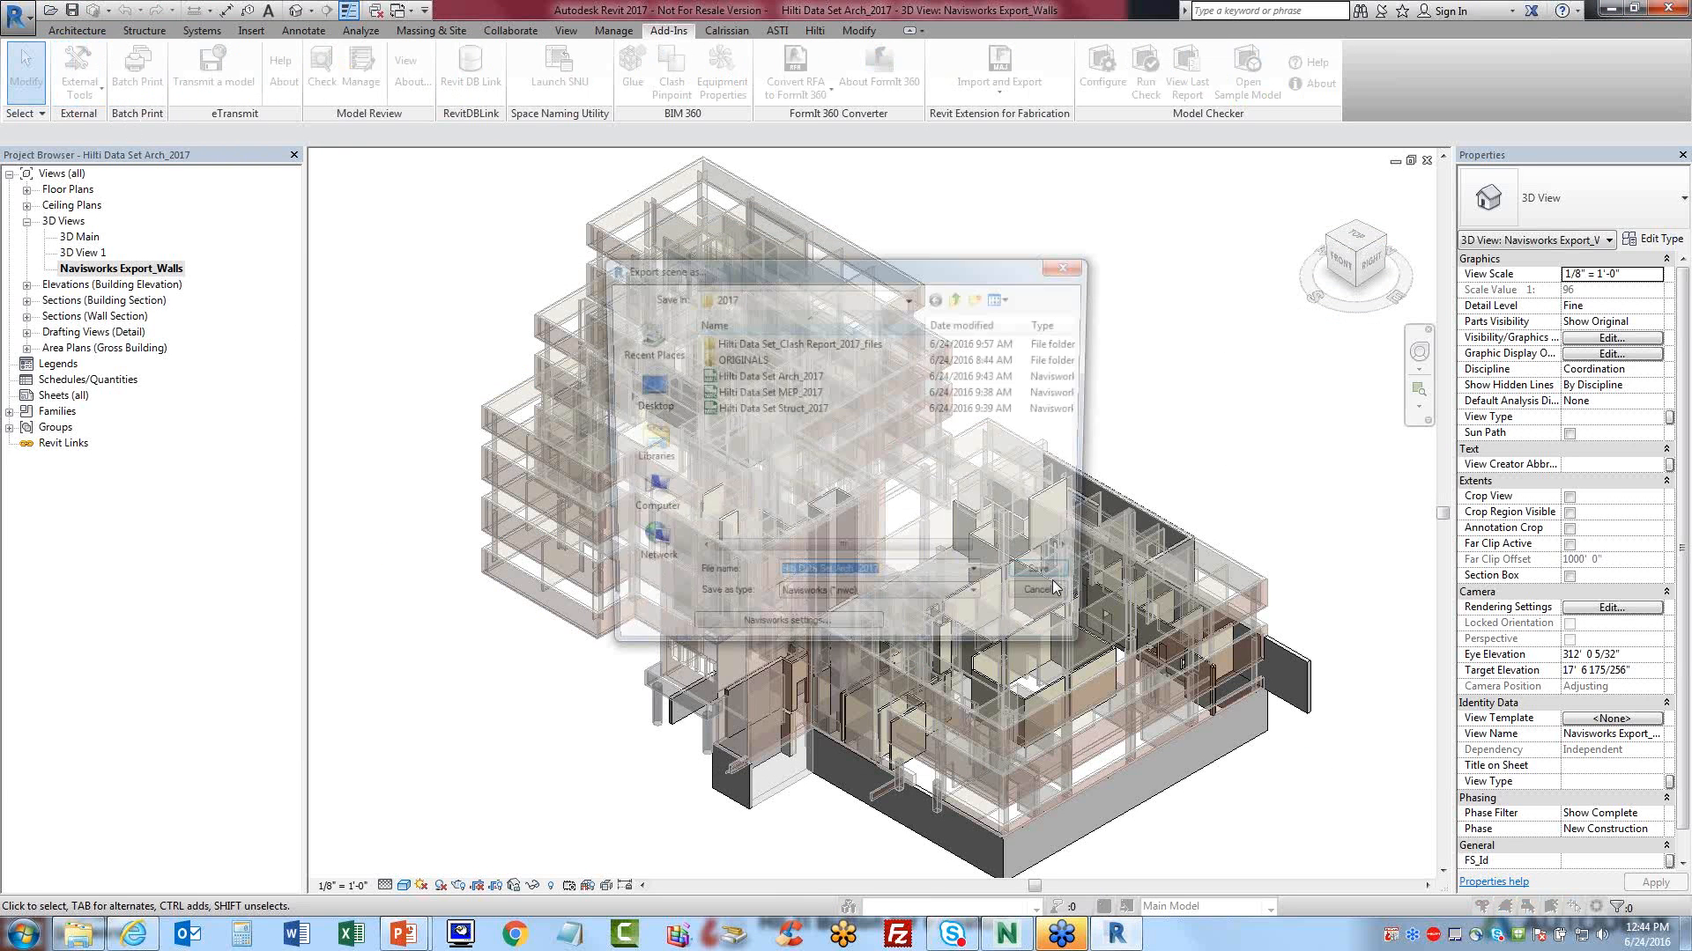
pyautogui.click(793, 379)
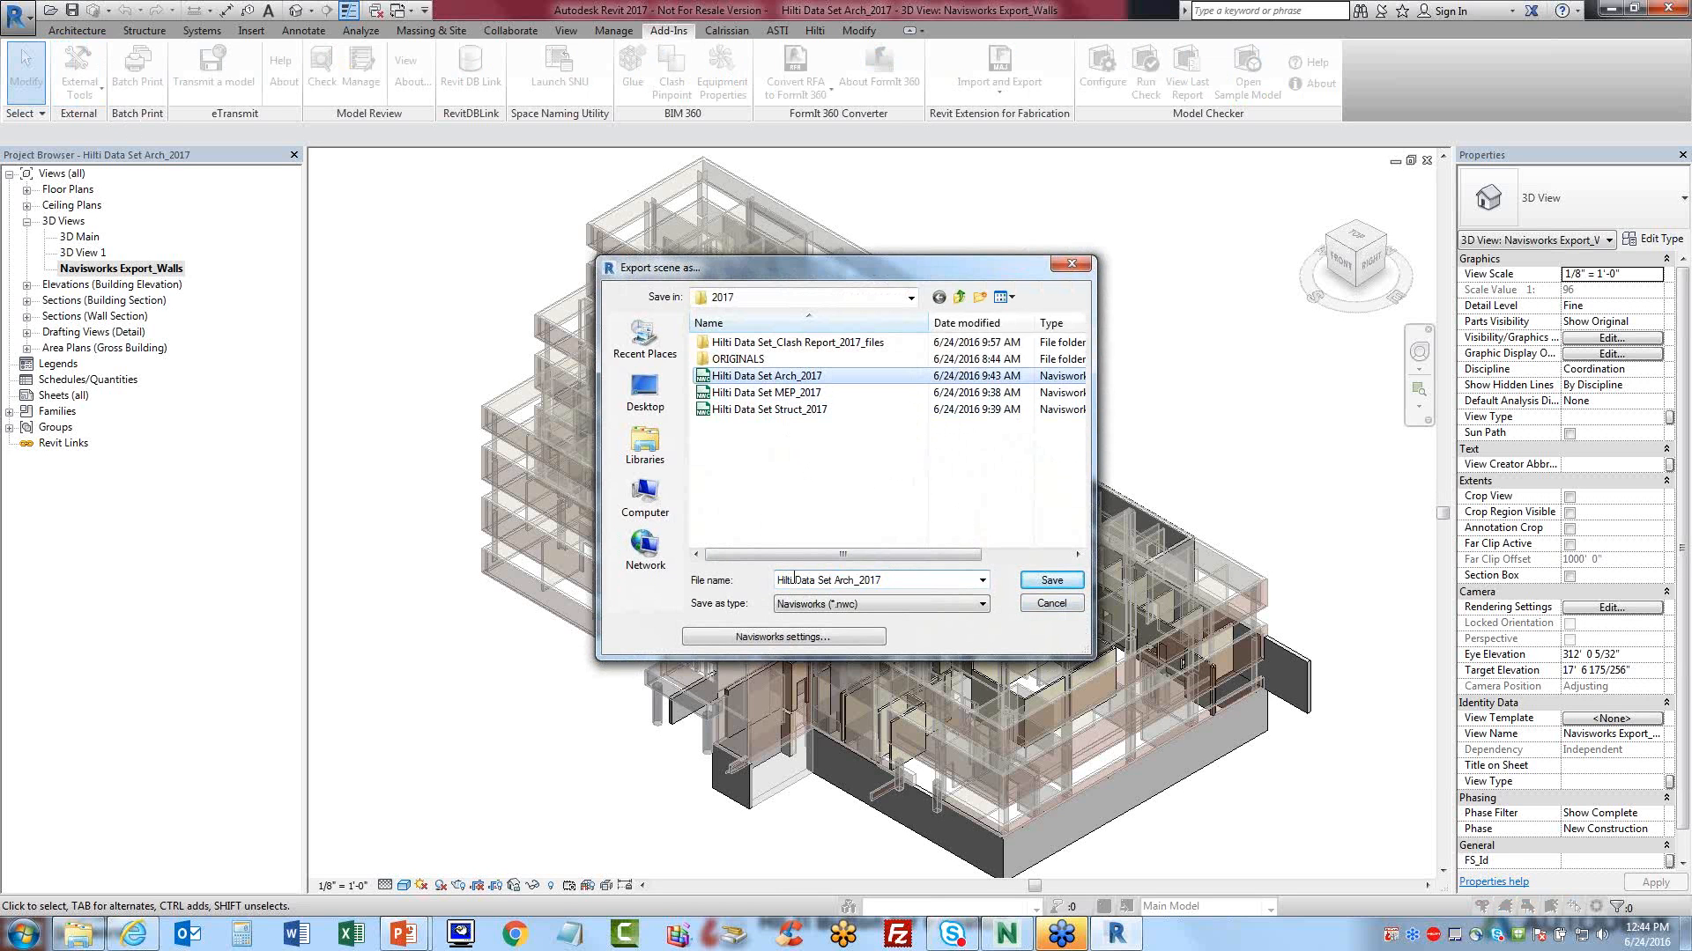
# - Review the Revit file reader options in the Navisworks export settings and leave them without saving changes
pyautogui.click(833, 643)
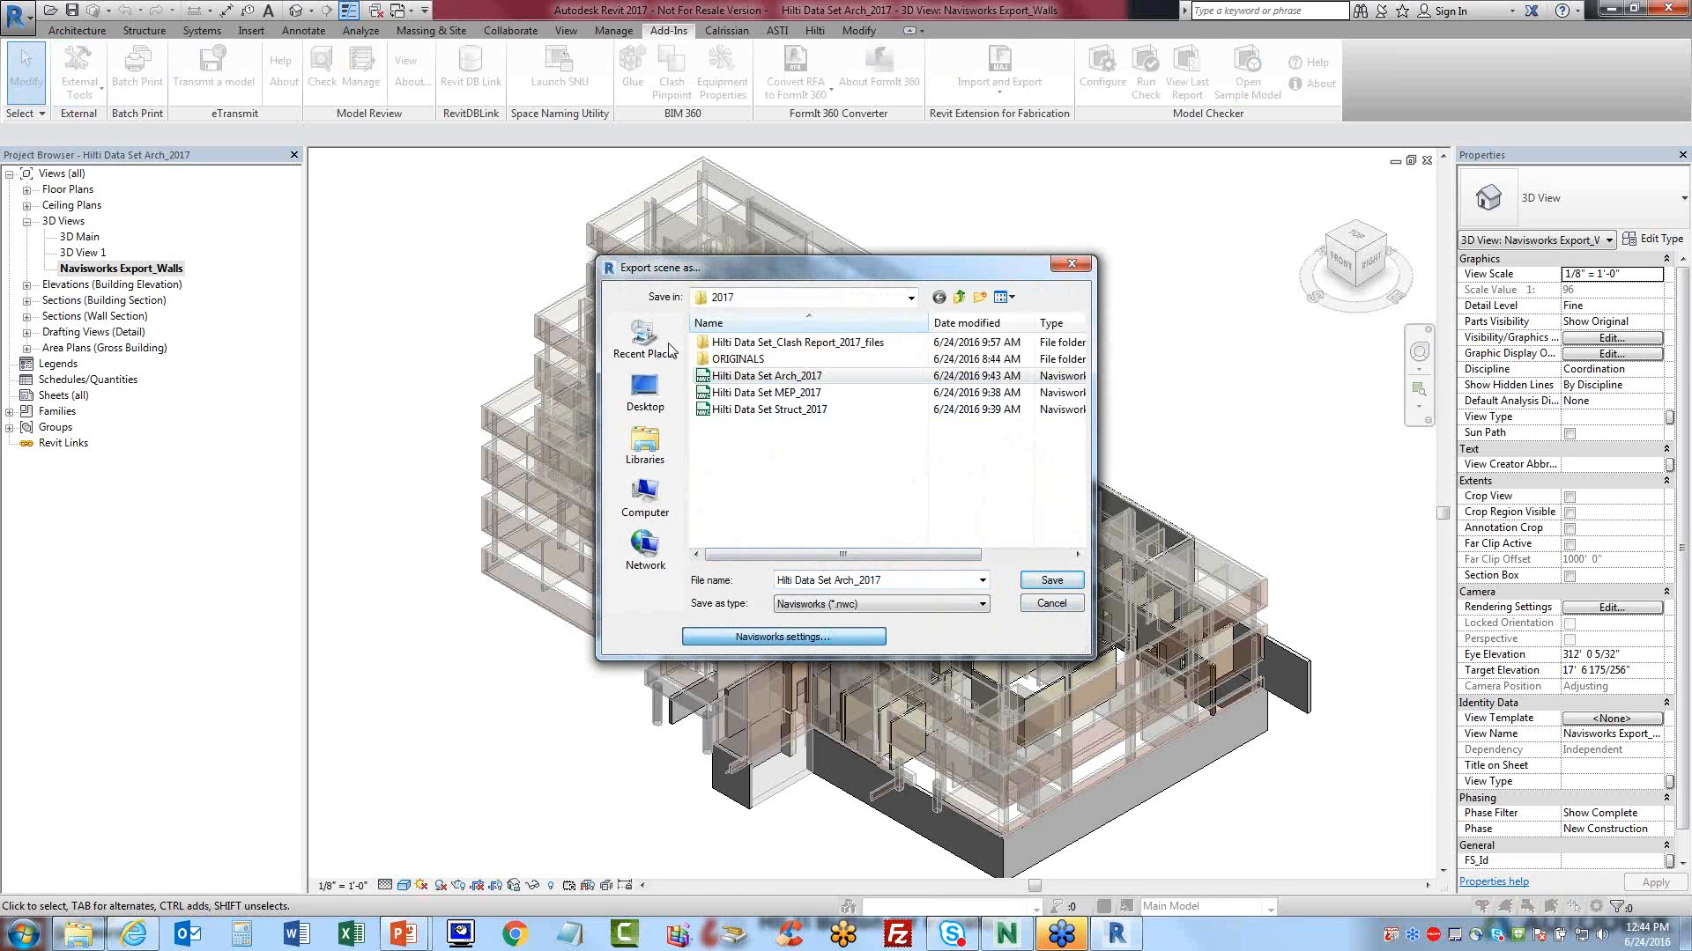
pyautogui.moveTo(779, 319); pyautogui.dragTo(1147, 239)
pyautogui.moveTo(1175, 540); pyautogui.dragTo(1175, 761)
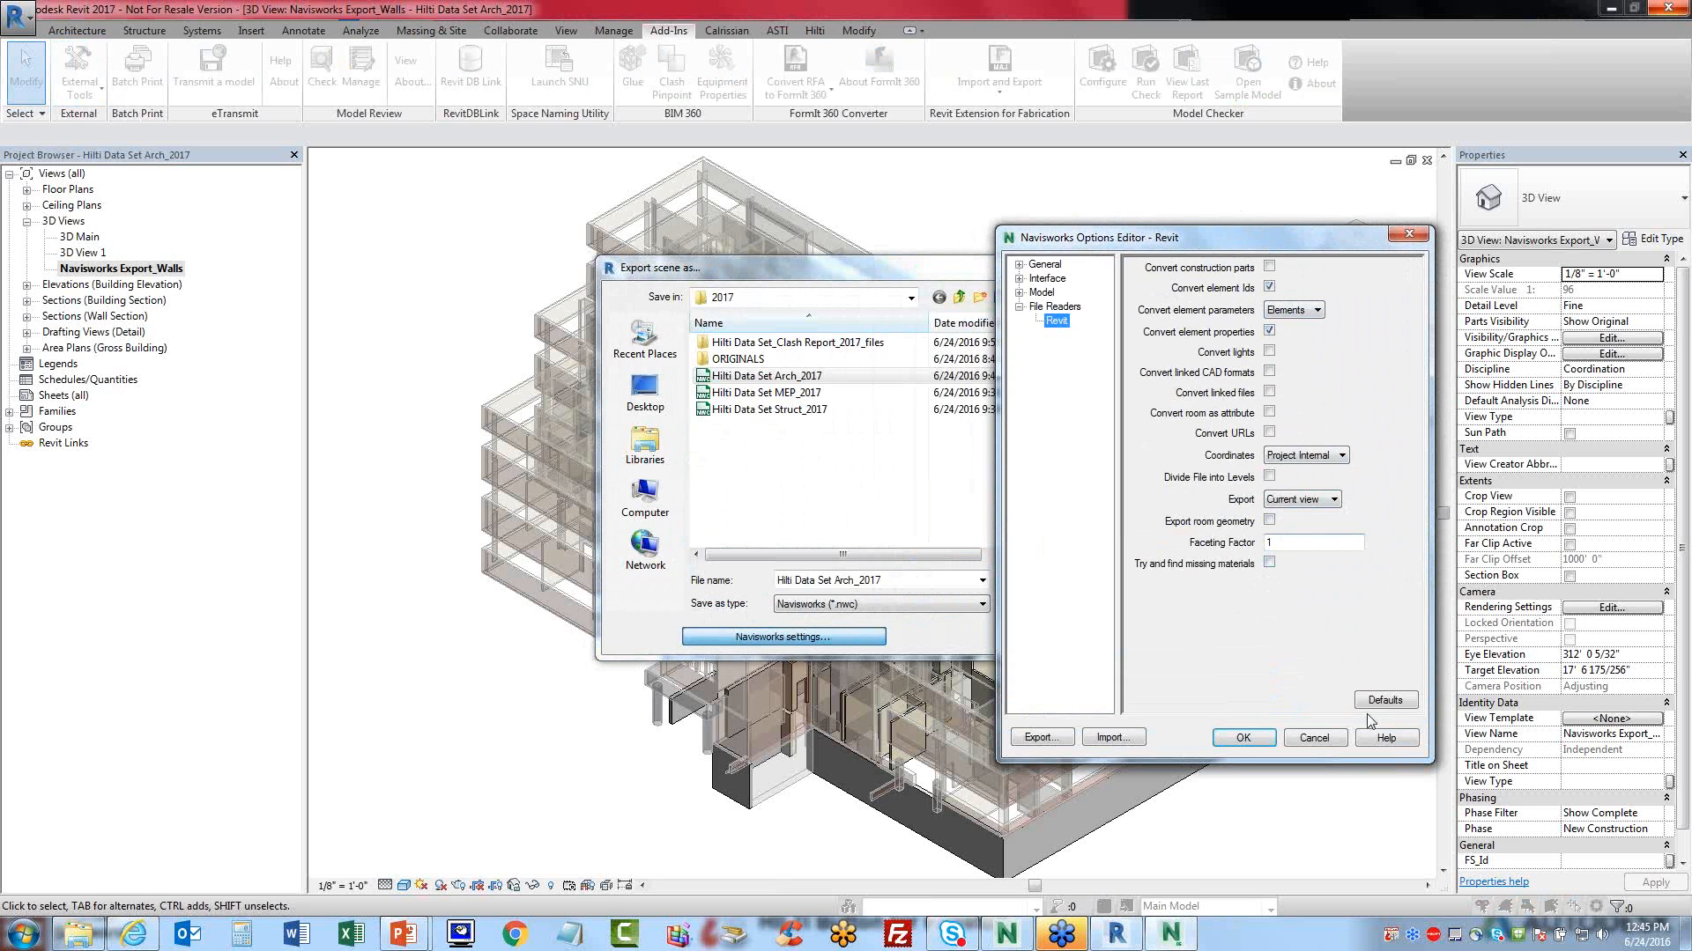
pyautogui.click(1309, 747)
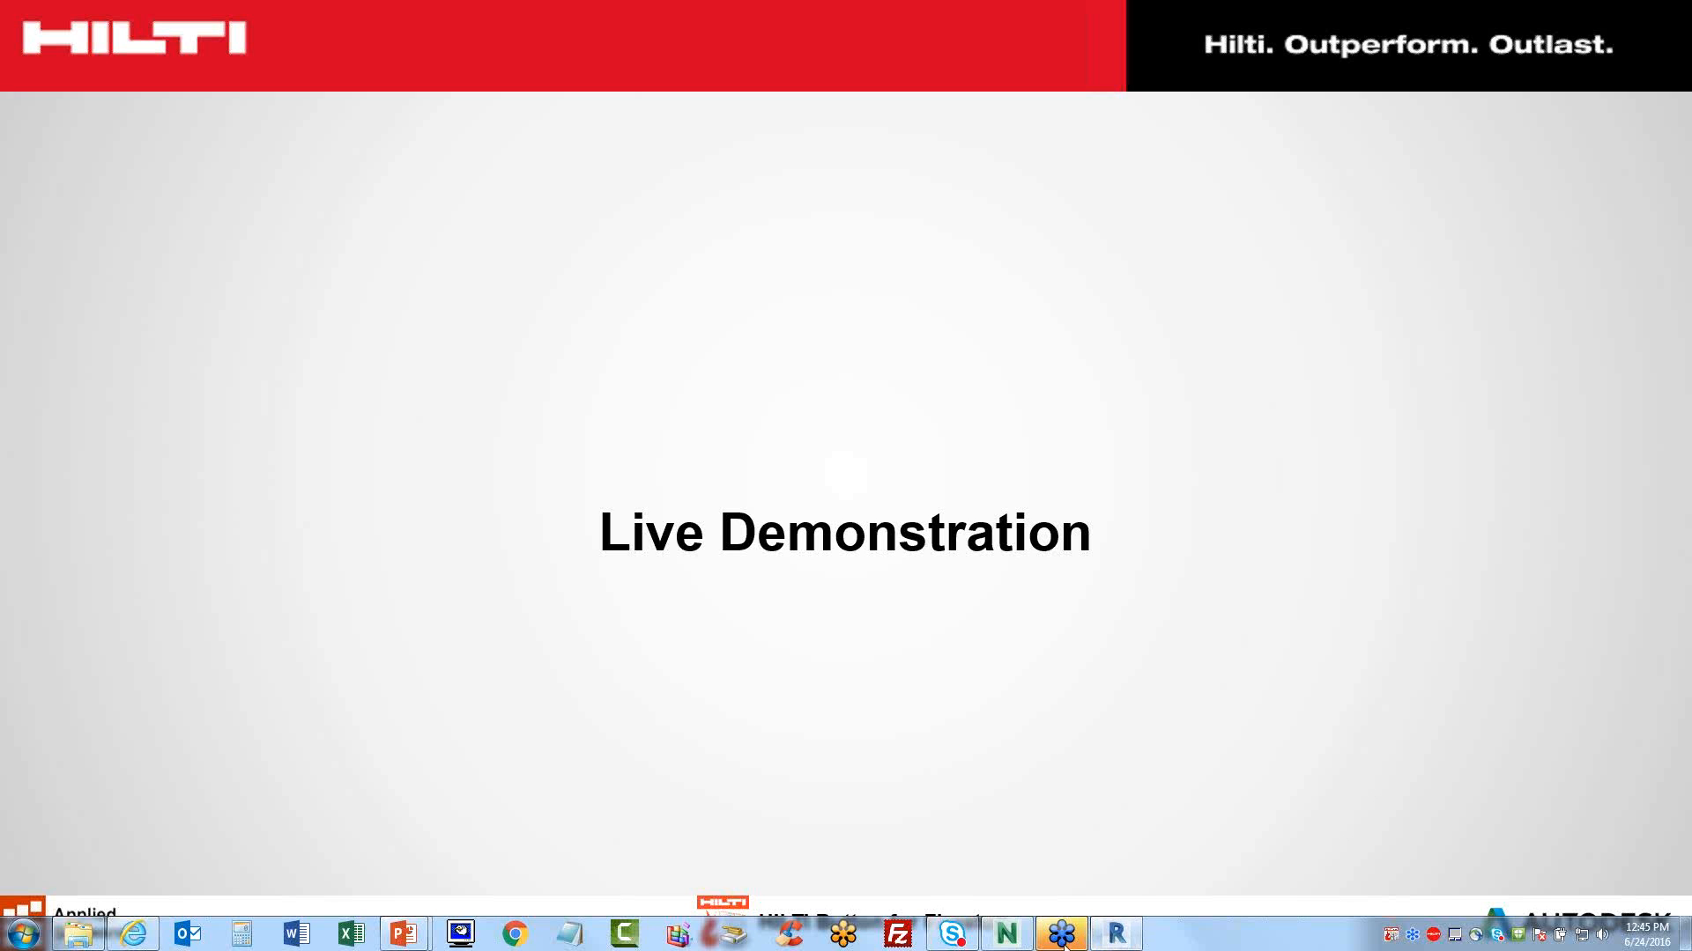
# - Return to Revit and save the scene as Hilti Data Set Arch_2017.nwc, replacing the existing file
pyautogui.moveTo(1114, 939)
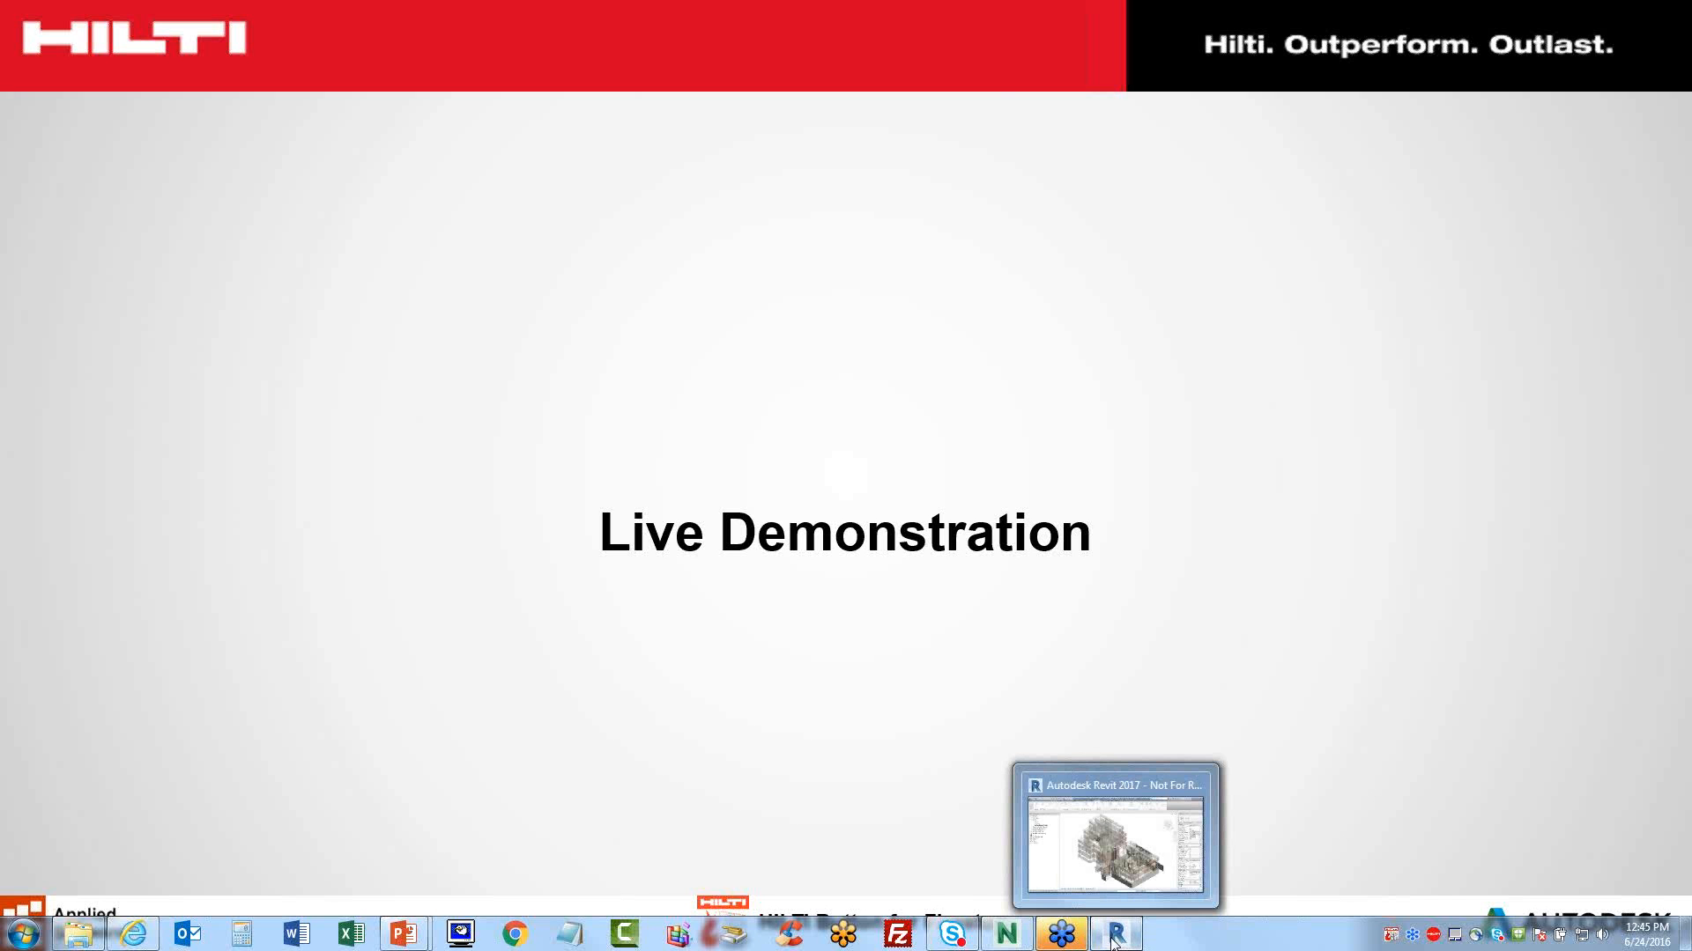
pyautogui.click(1143, 876)
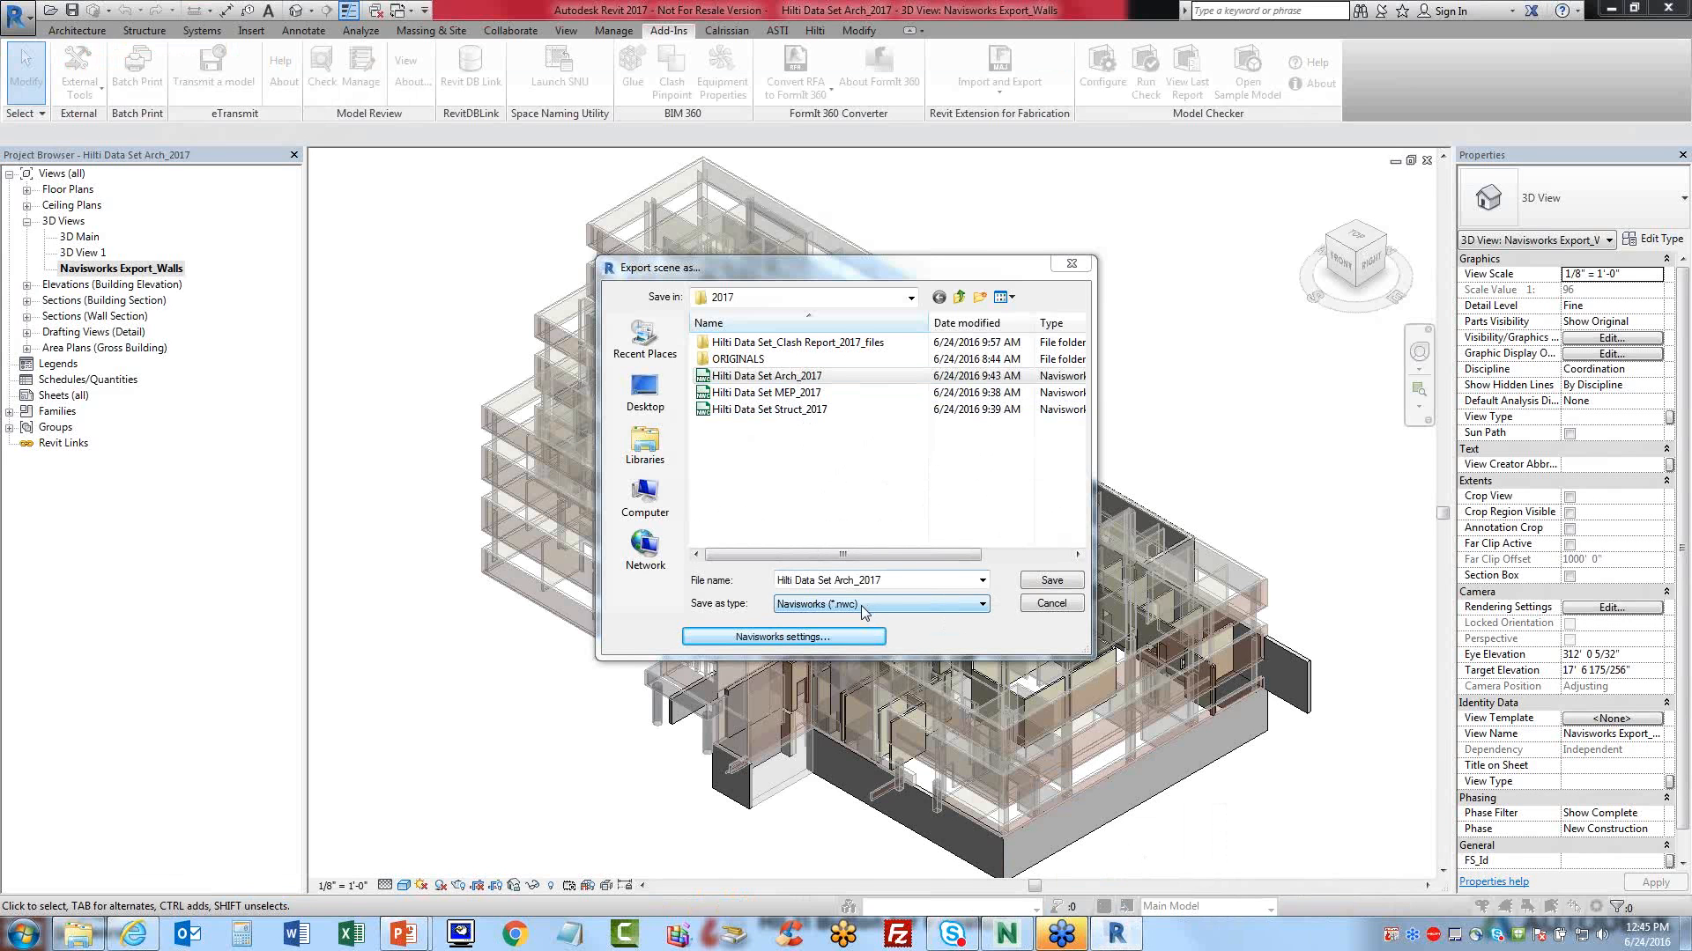
pyautogui.click(1049, 581)
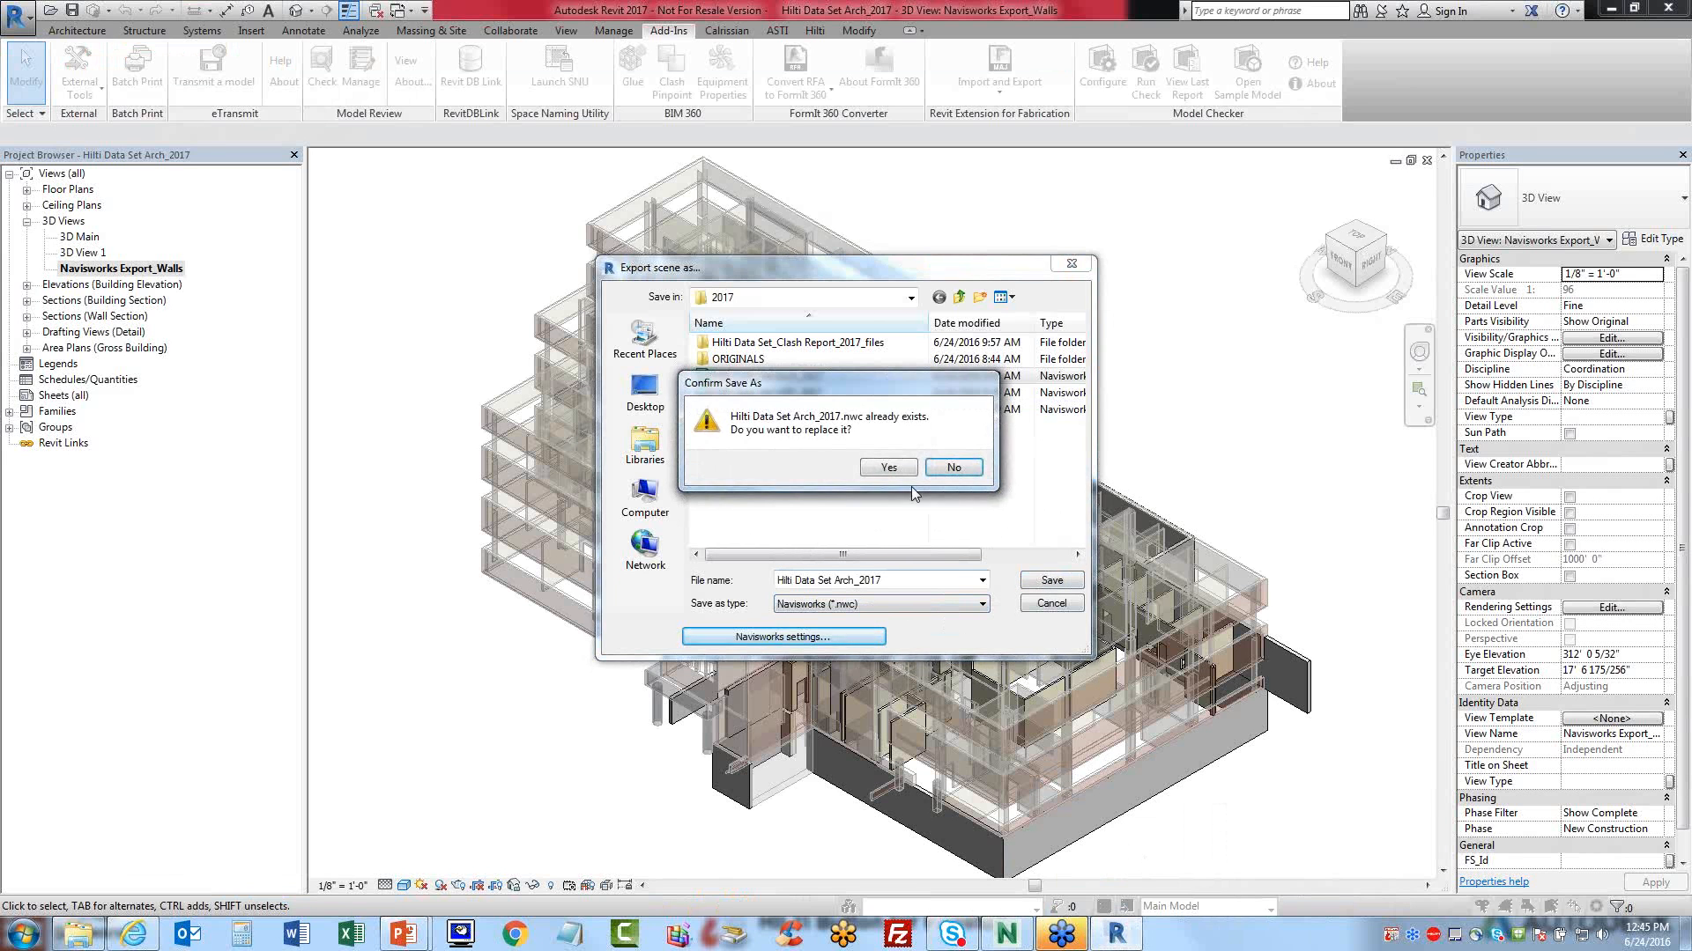
pyautogui.click(889, 468)
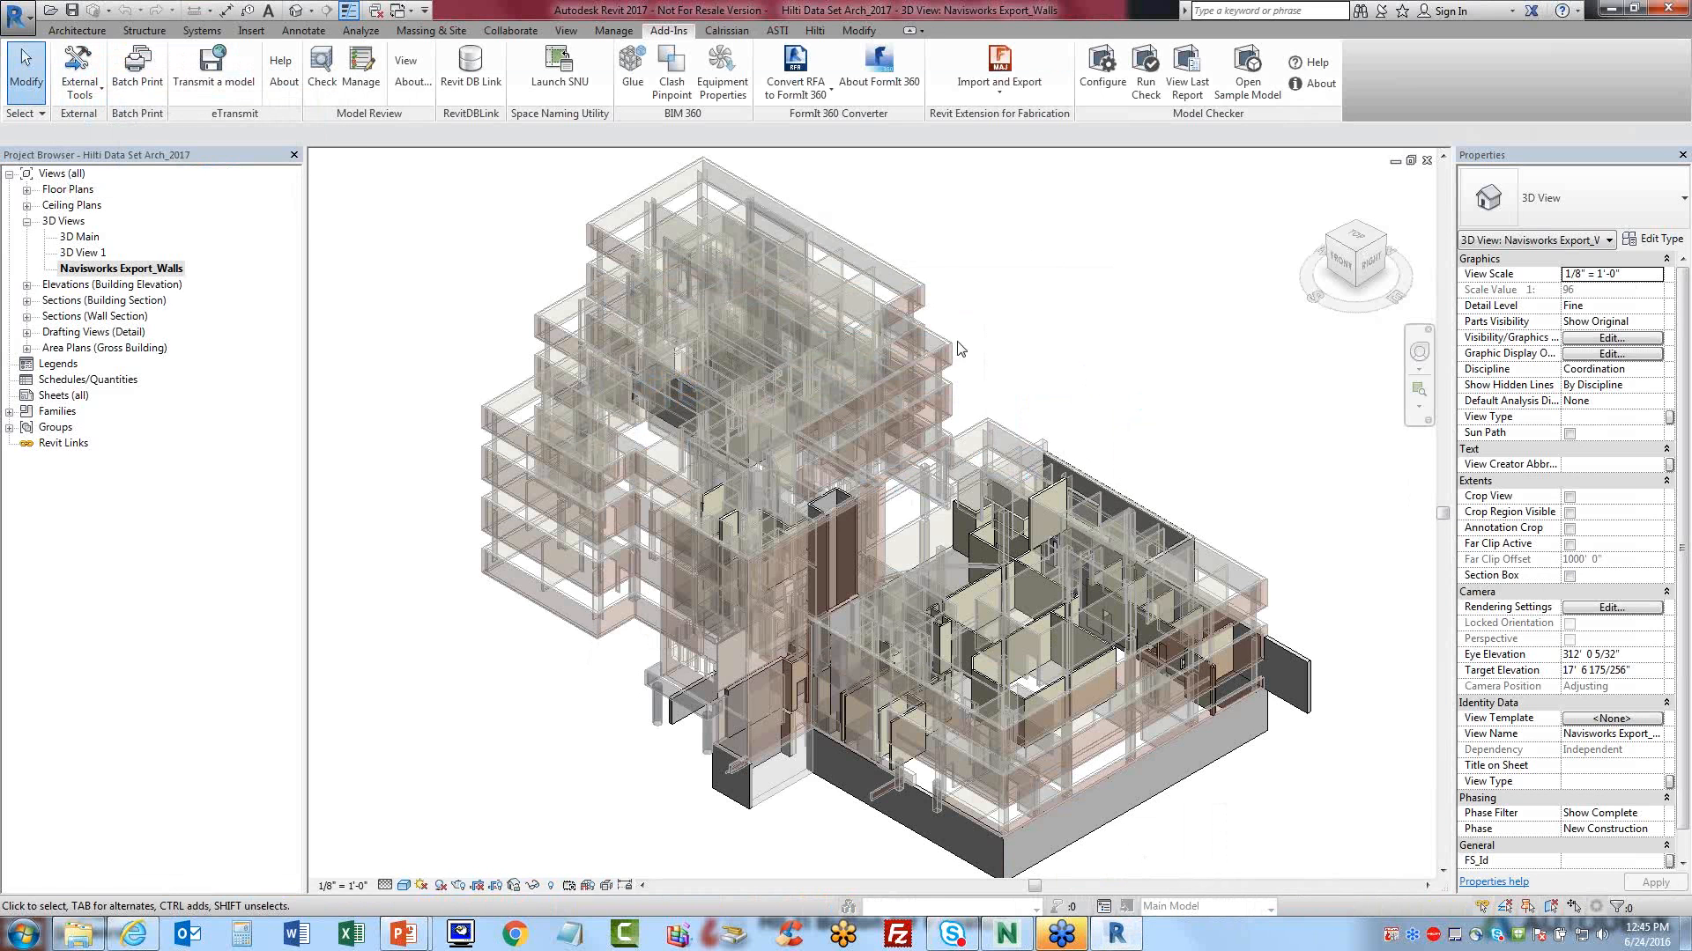
# - Close the Hilti Data Set Arch_2017 project
pyautogui.click(31, 22)
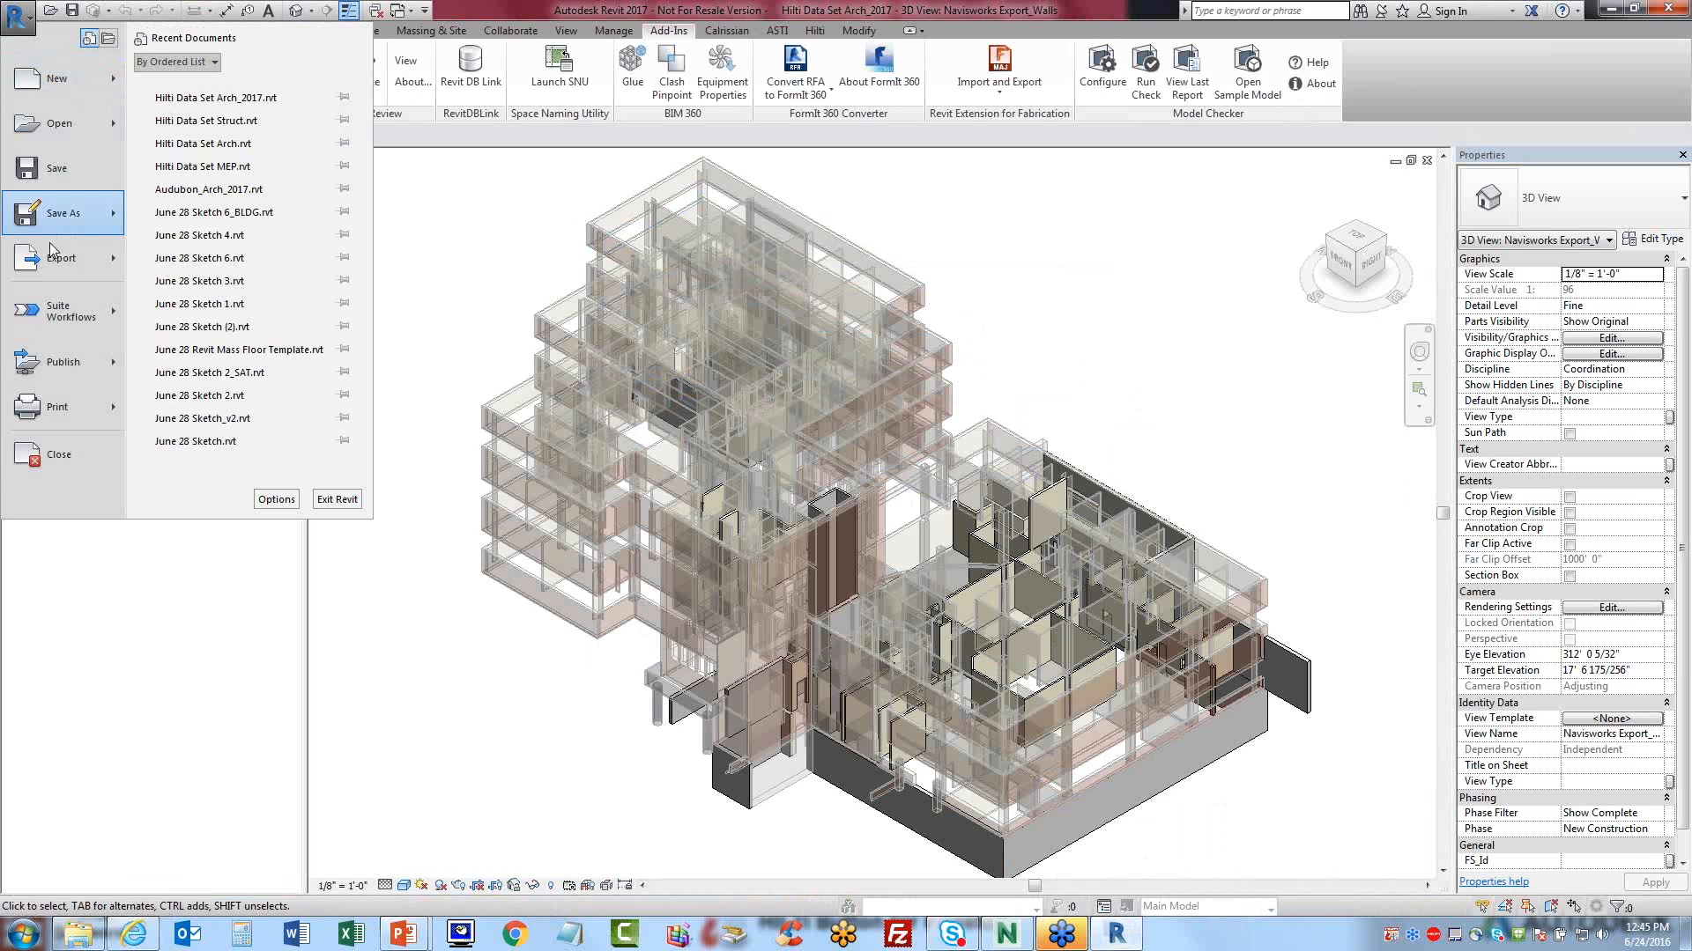
pyautogui.click(77, 449)
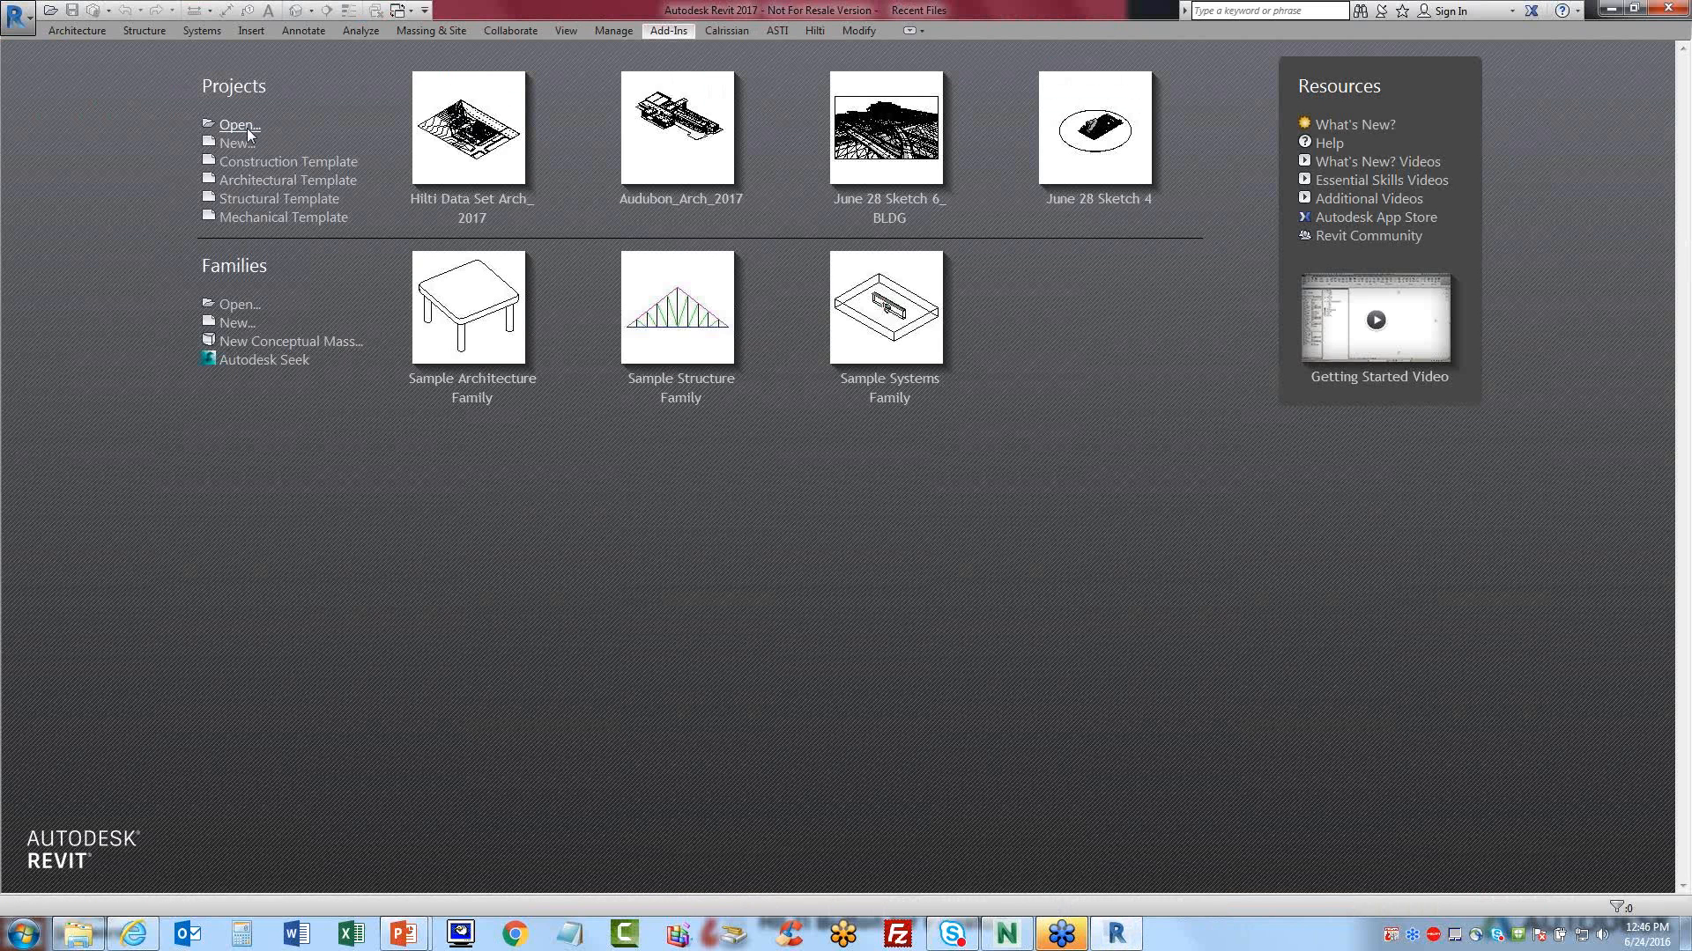
# - Open the Hilti Data Set MEP_2017 project from the 2017 folder
pyautogui.click(239, 124)
pyautogui.click(700, 379)
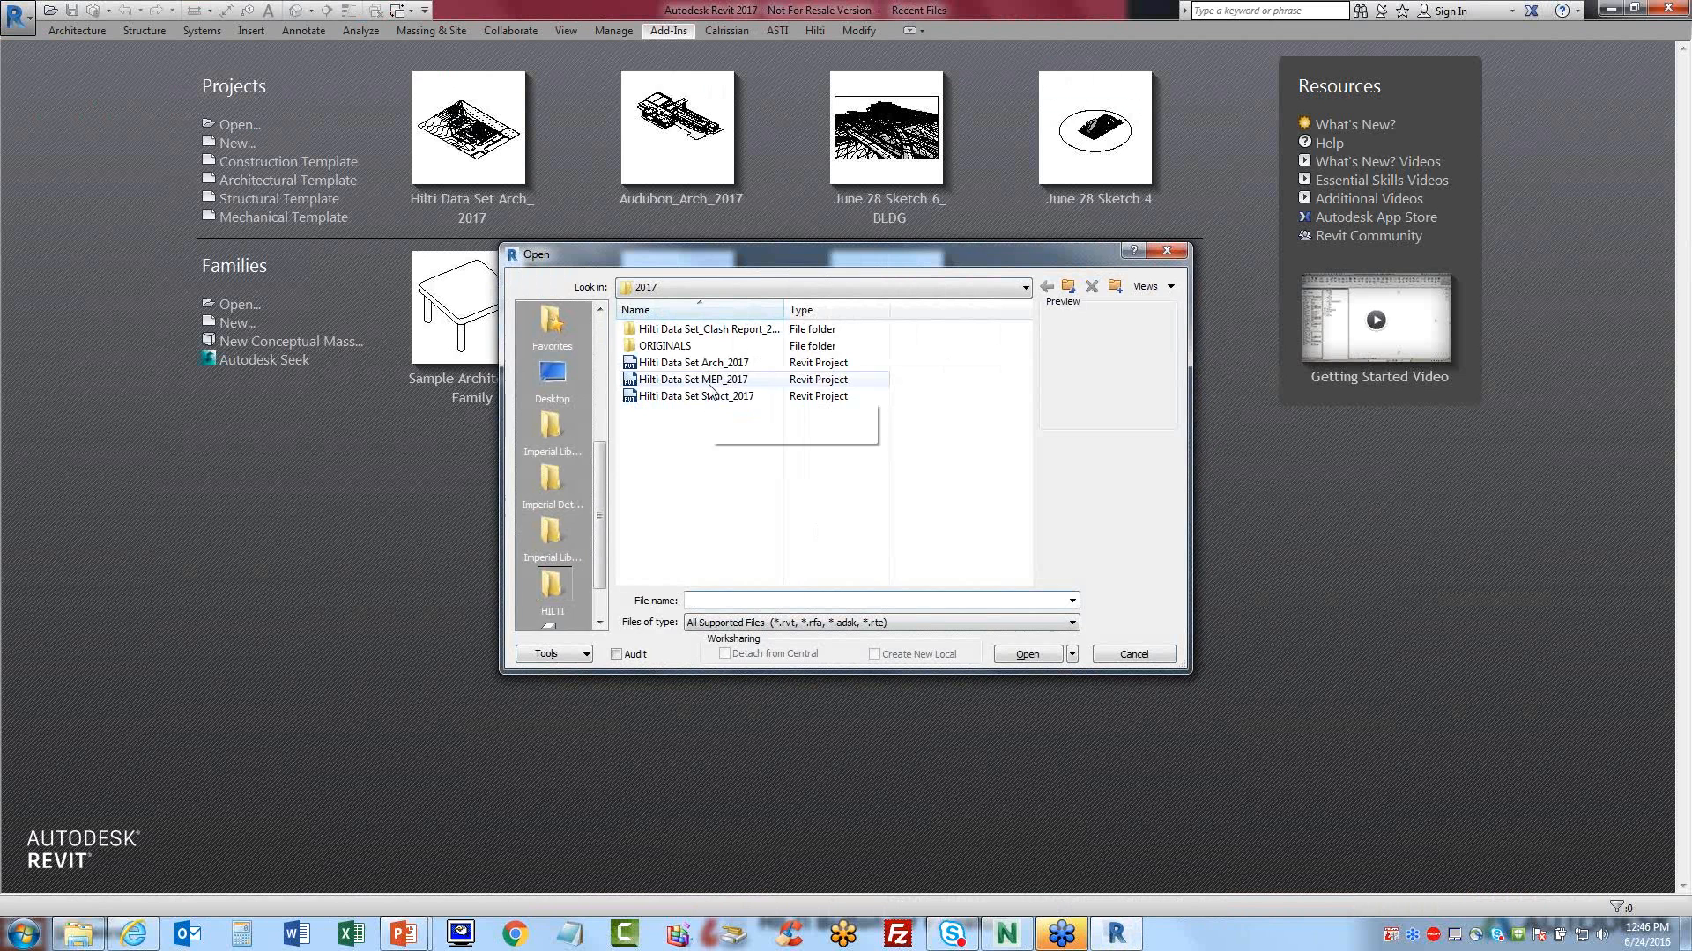
pyautogui.click(1040, 658)
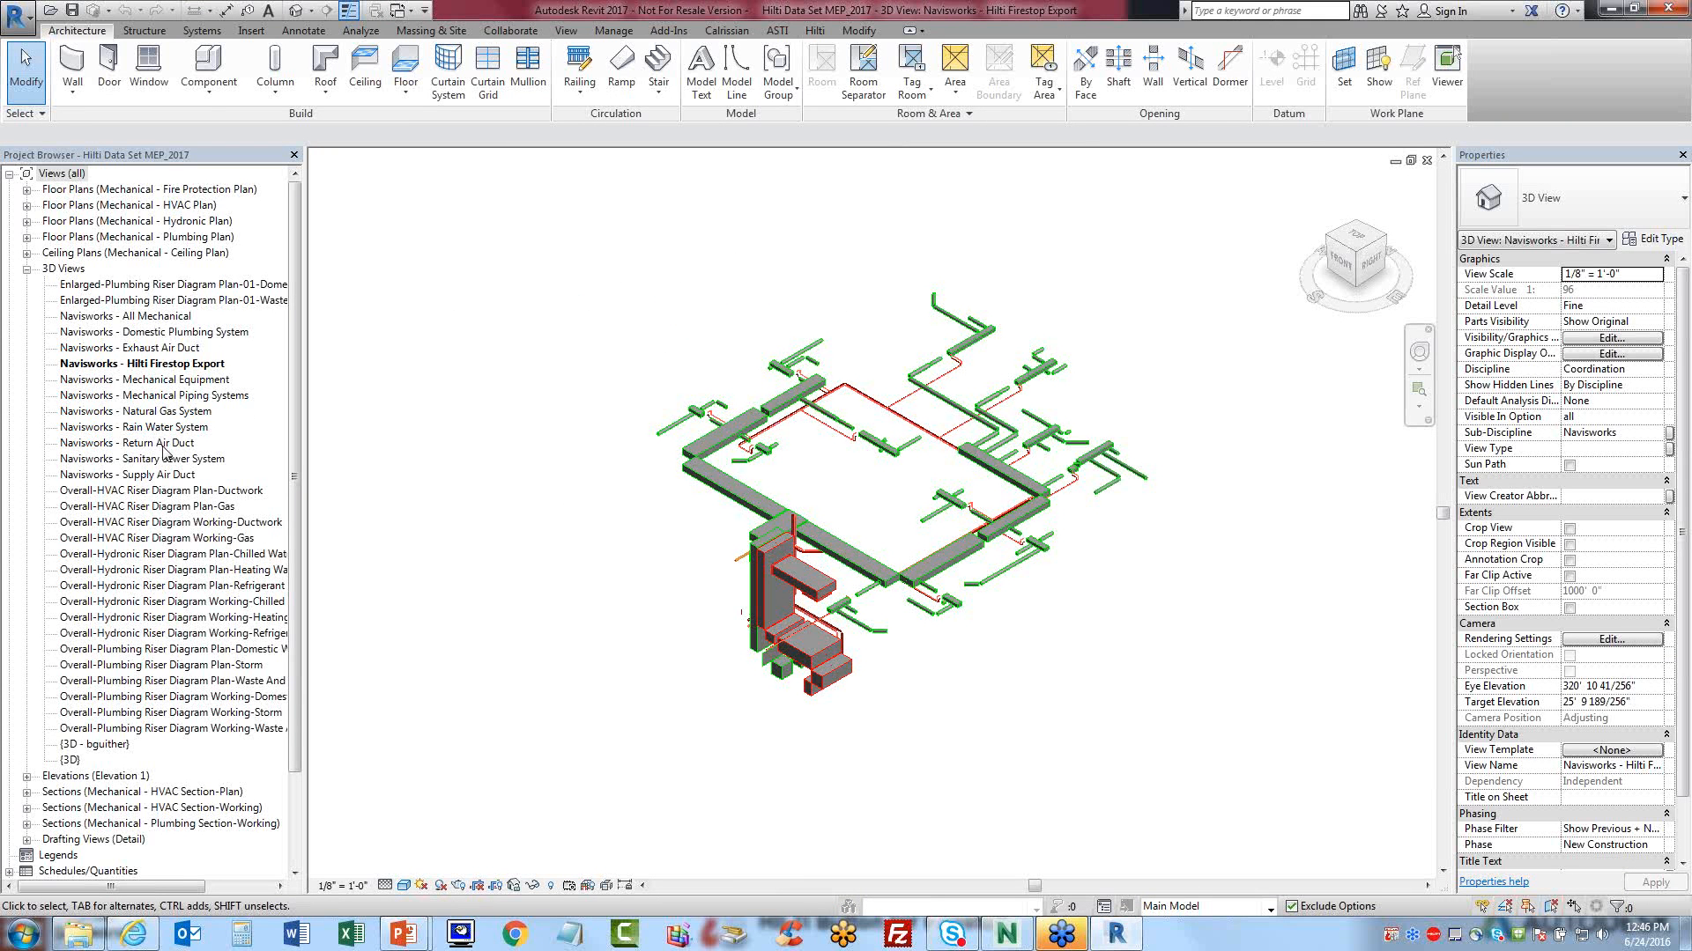
# - Look through the default {3D} view and the Navisworks All Mechanical, Domestic Plumbing System and Exhaust Air Duct views
pyautogui.doubleClick(71, 760)
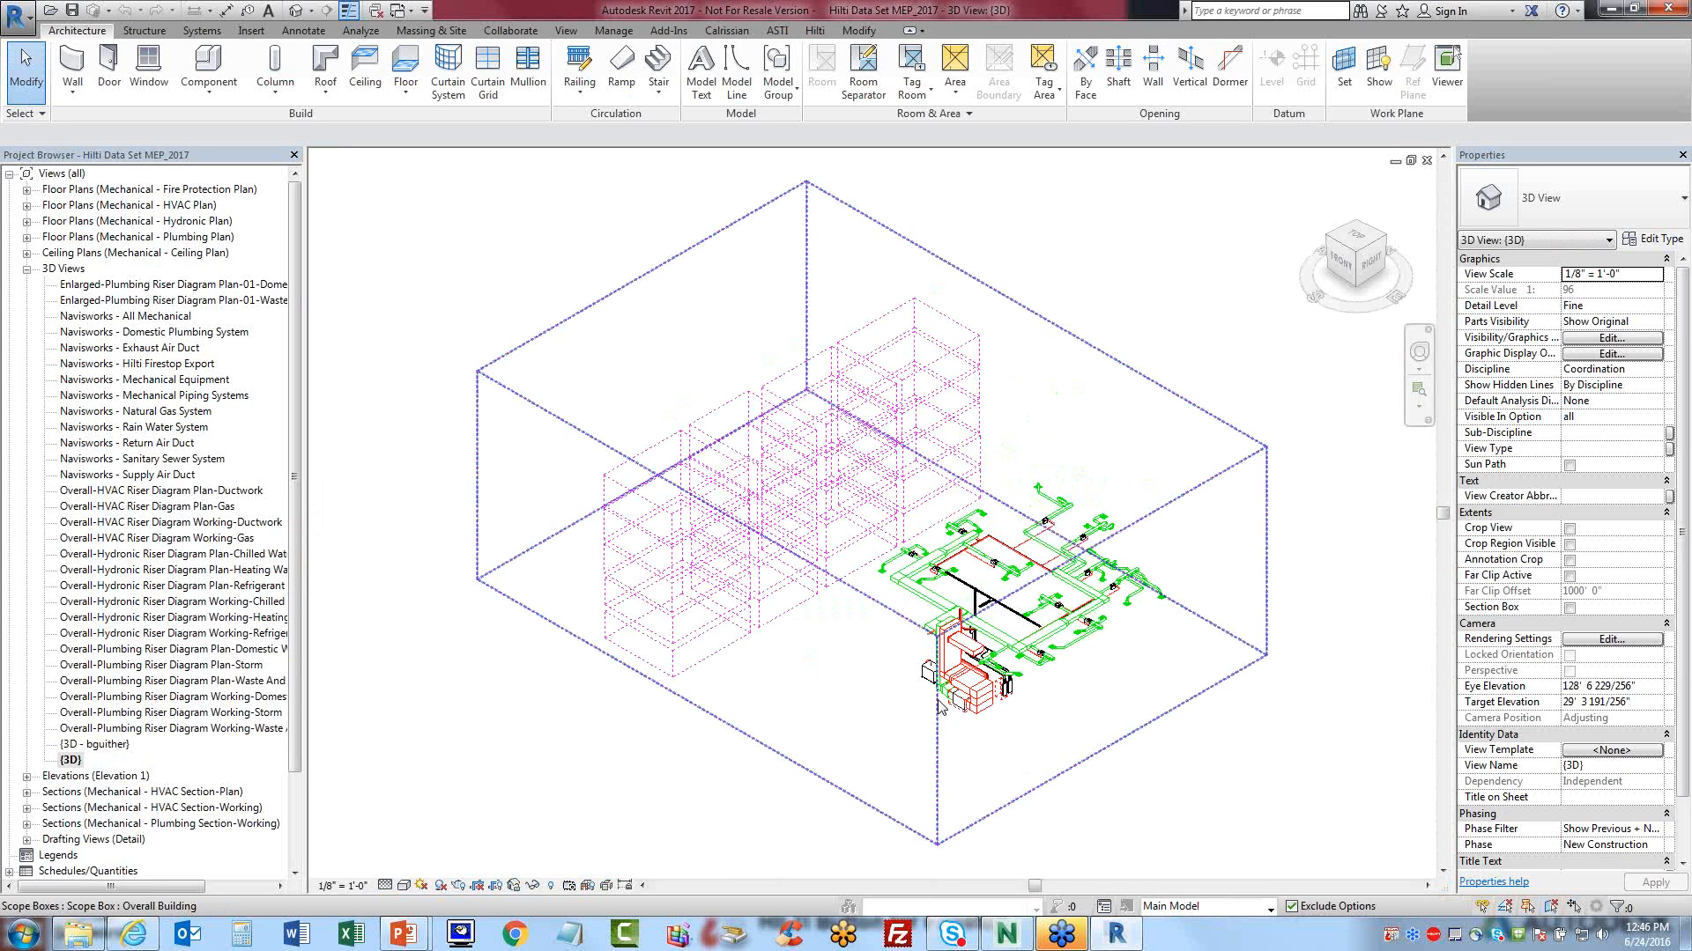
pyautogui.scroll(3, 942, 707)
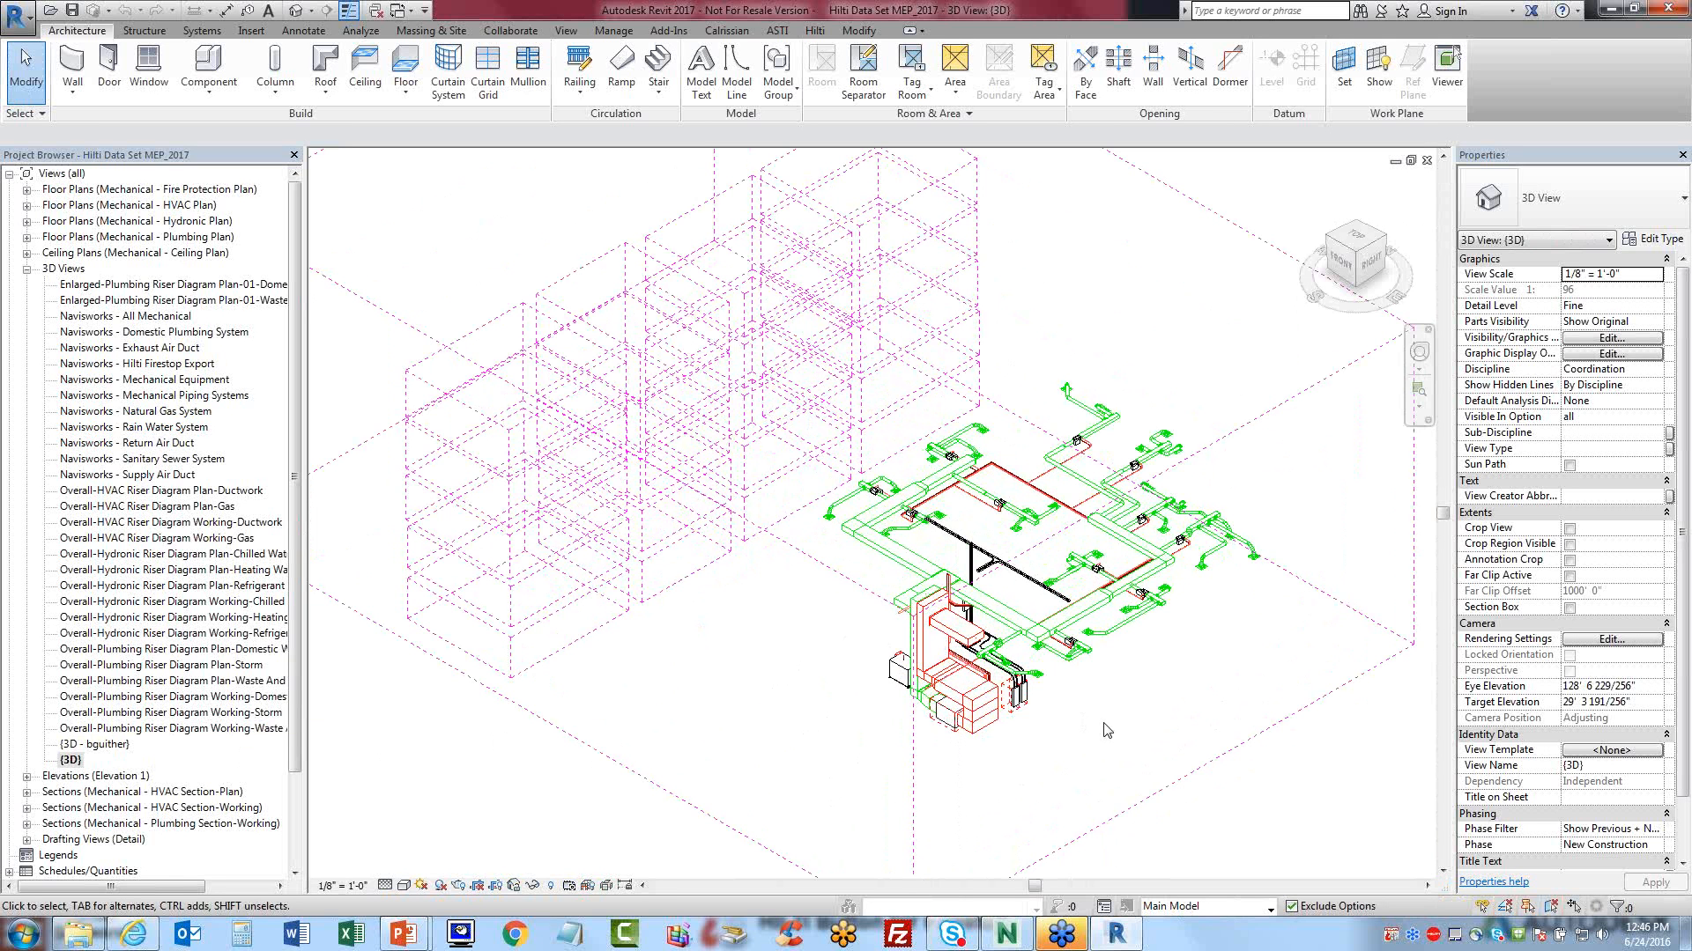
pyautogui.scroll(-1, 1106, 731)
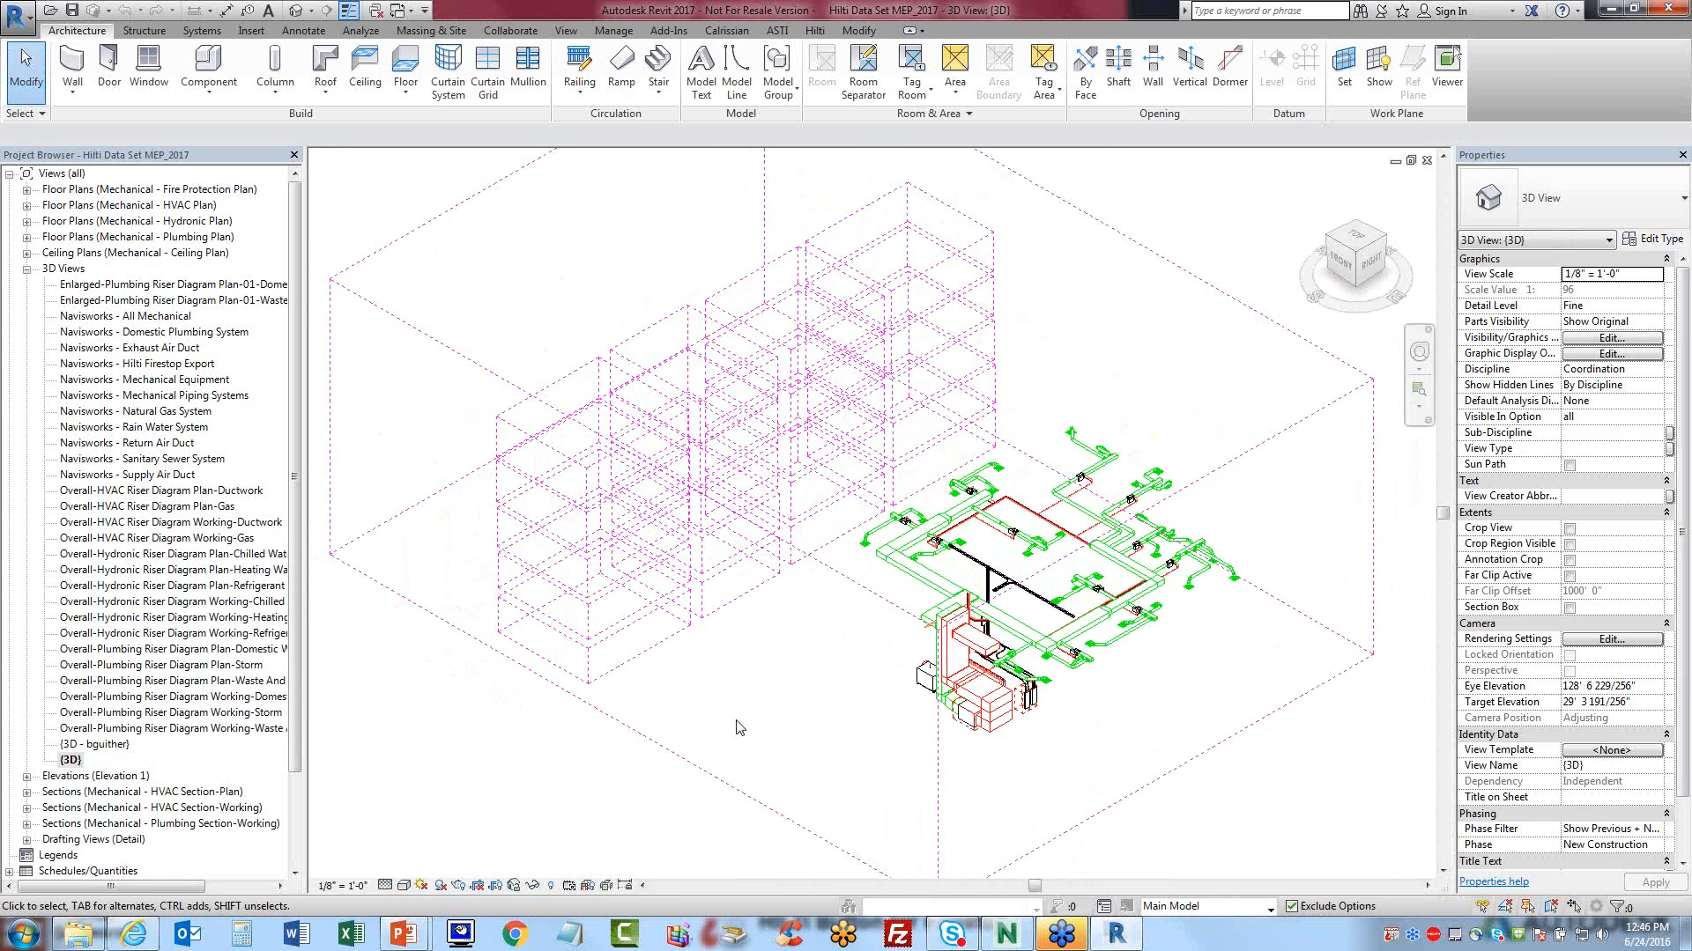
pyautogui.doubleClick(157, 316)
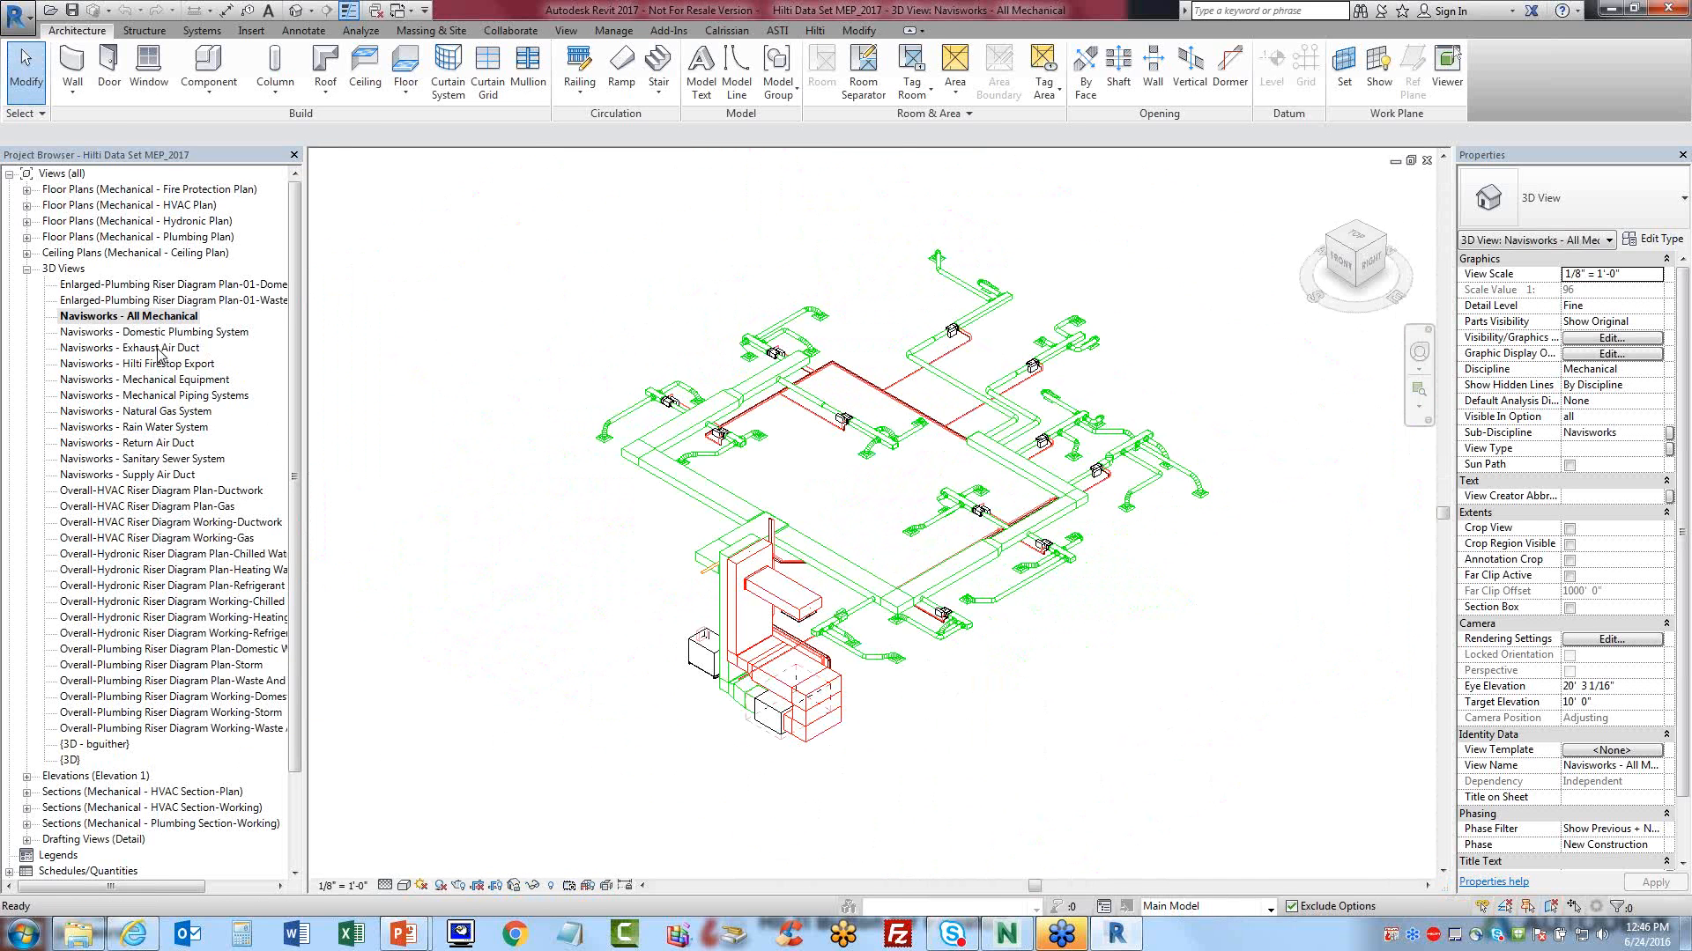
pyautogui.doubleClick(161, 336)
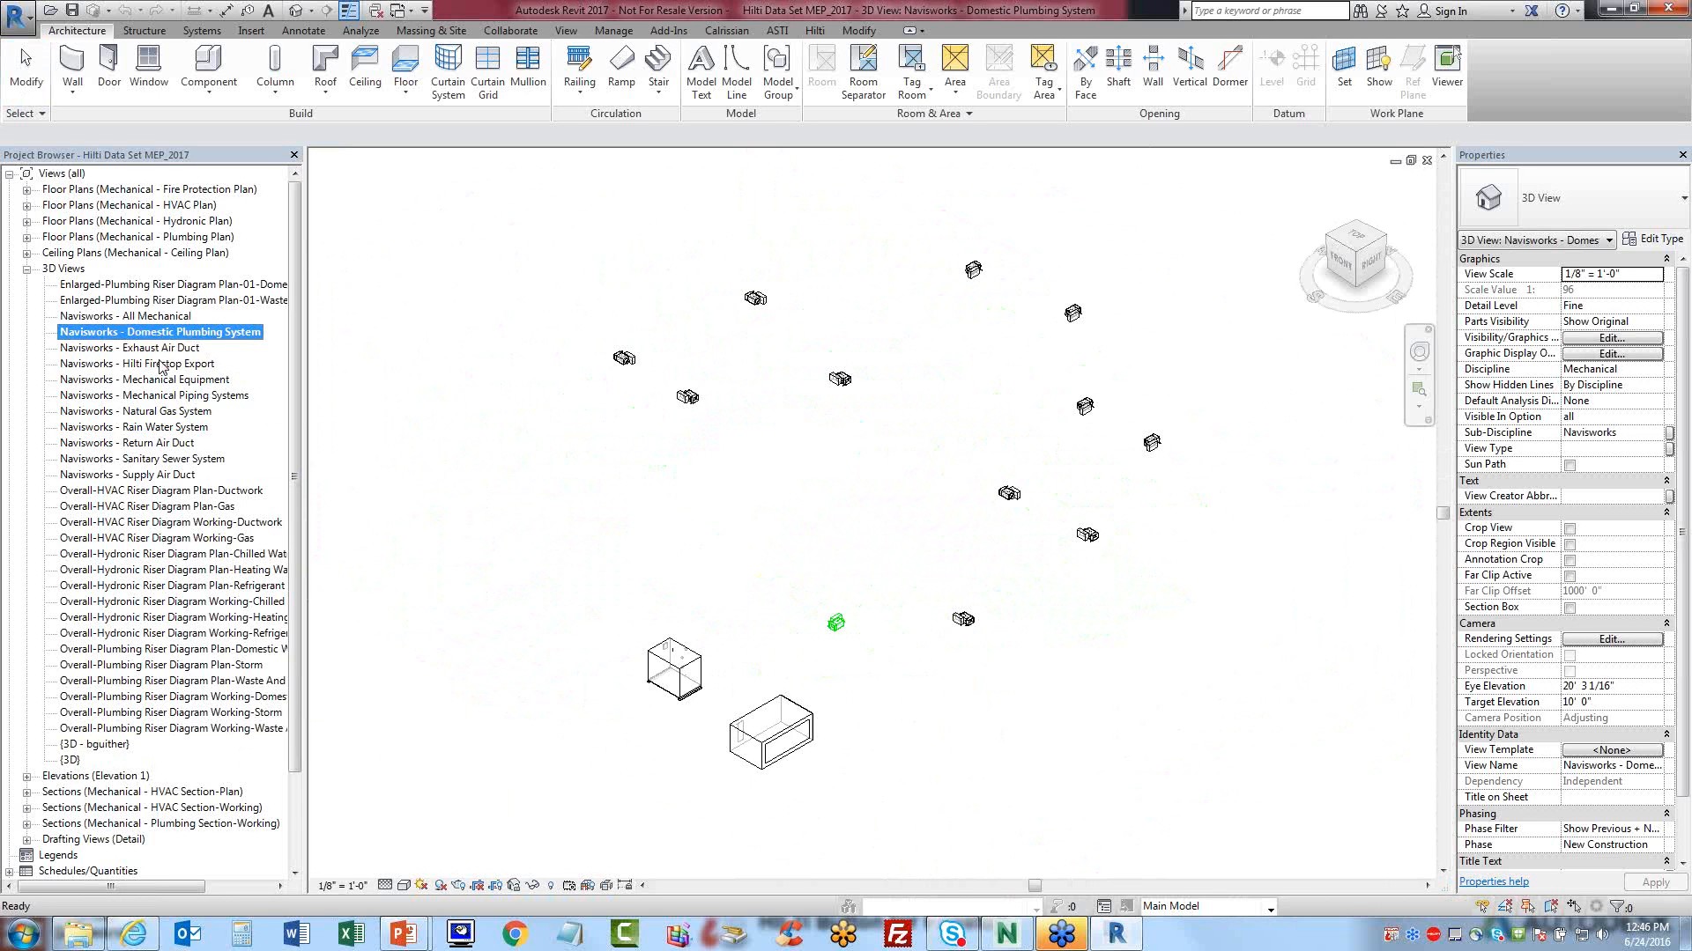
pyautogui.doubleClick(159, 349)
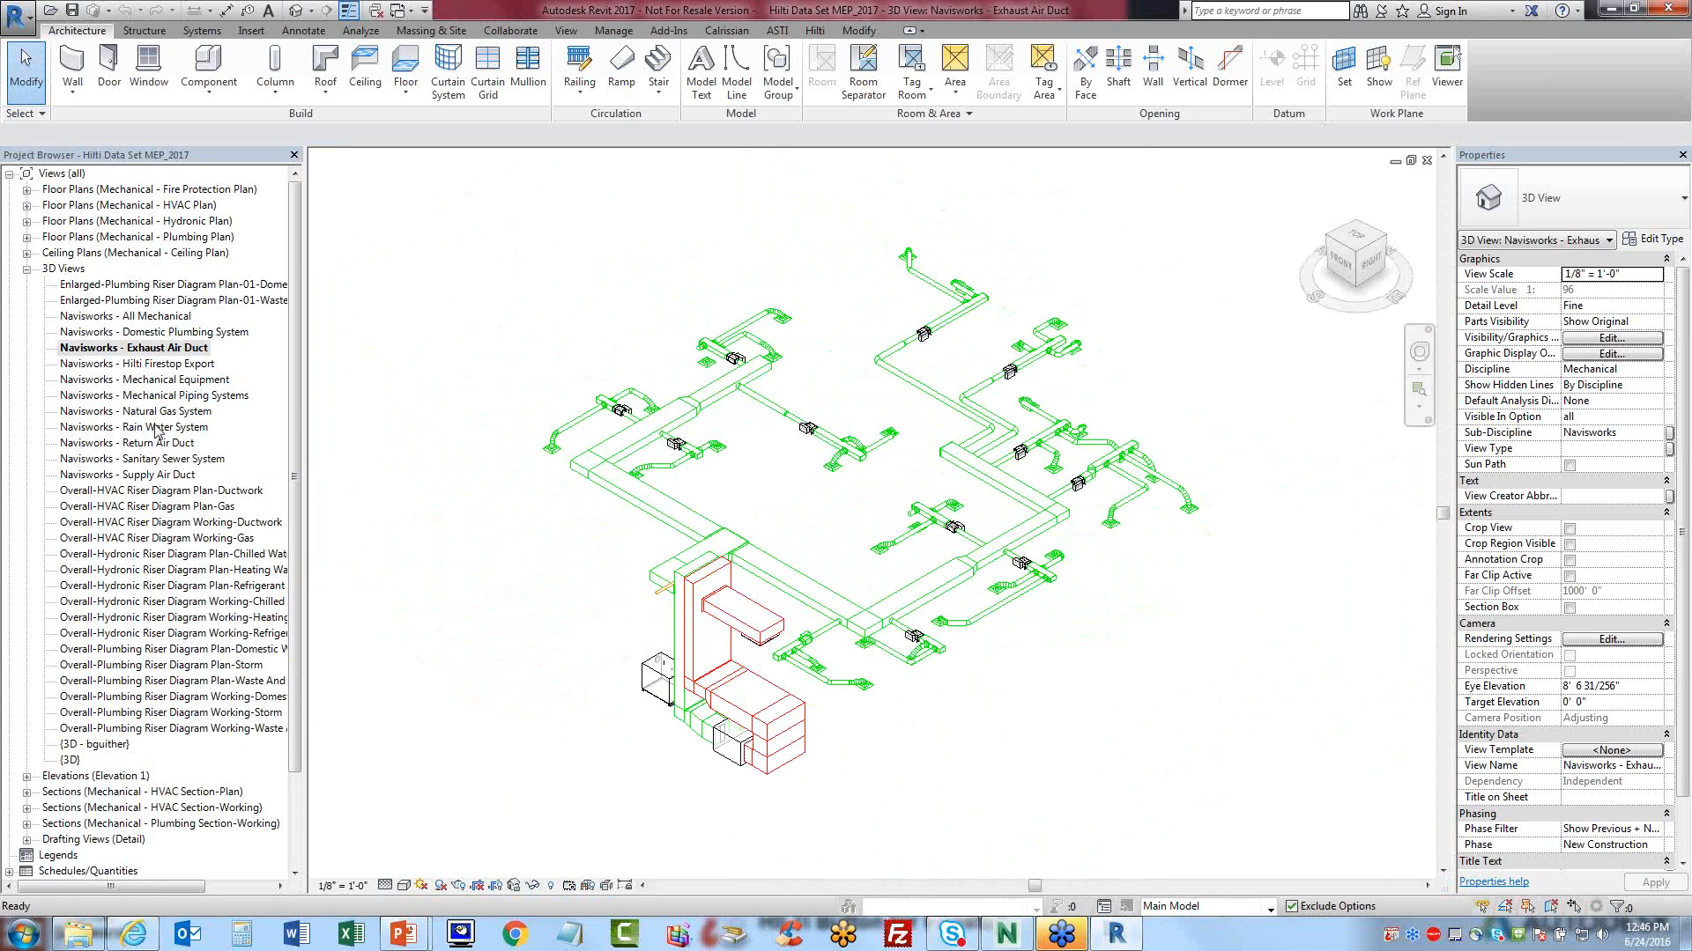
# - Open the Navisworks - Hilti Firestop Export 3D view and enlarge the ductwork and piping within it
pyautogui.doubleClick(167, 365)
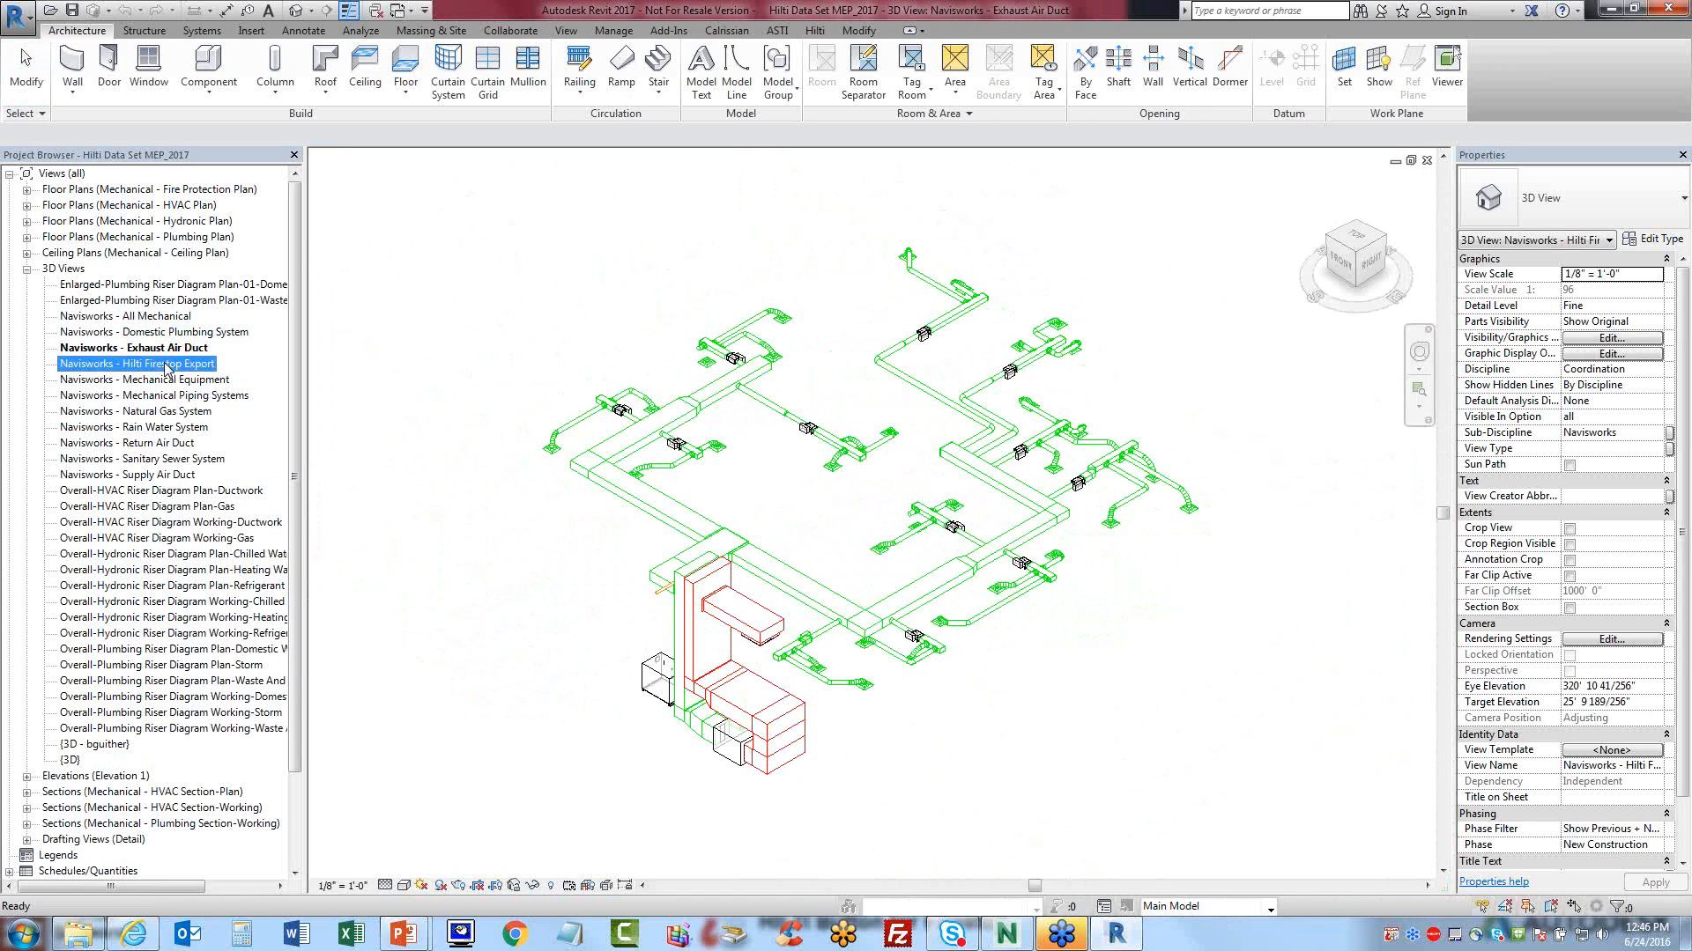
pyautogui.rightClick(764, 794)
pyautogui.click(844, 657)
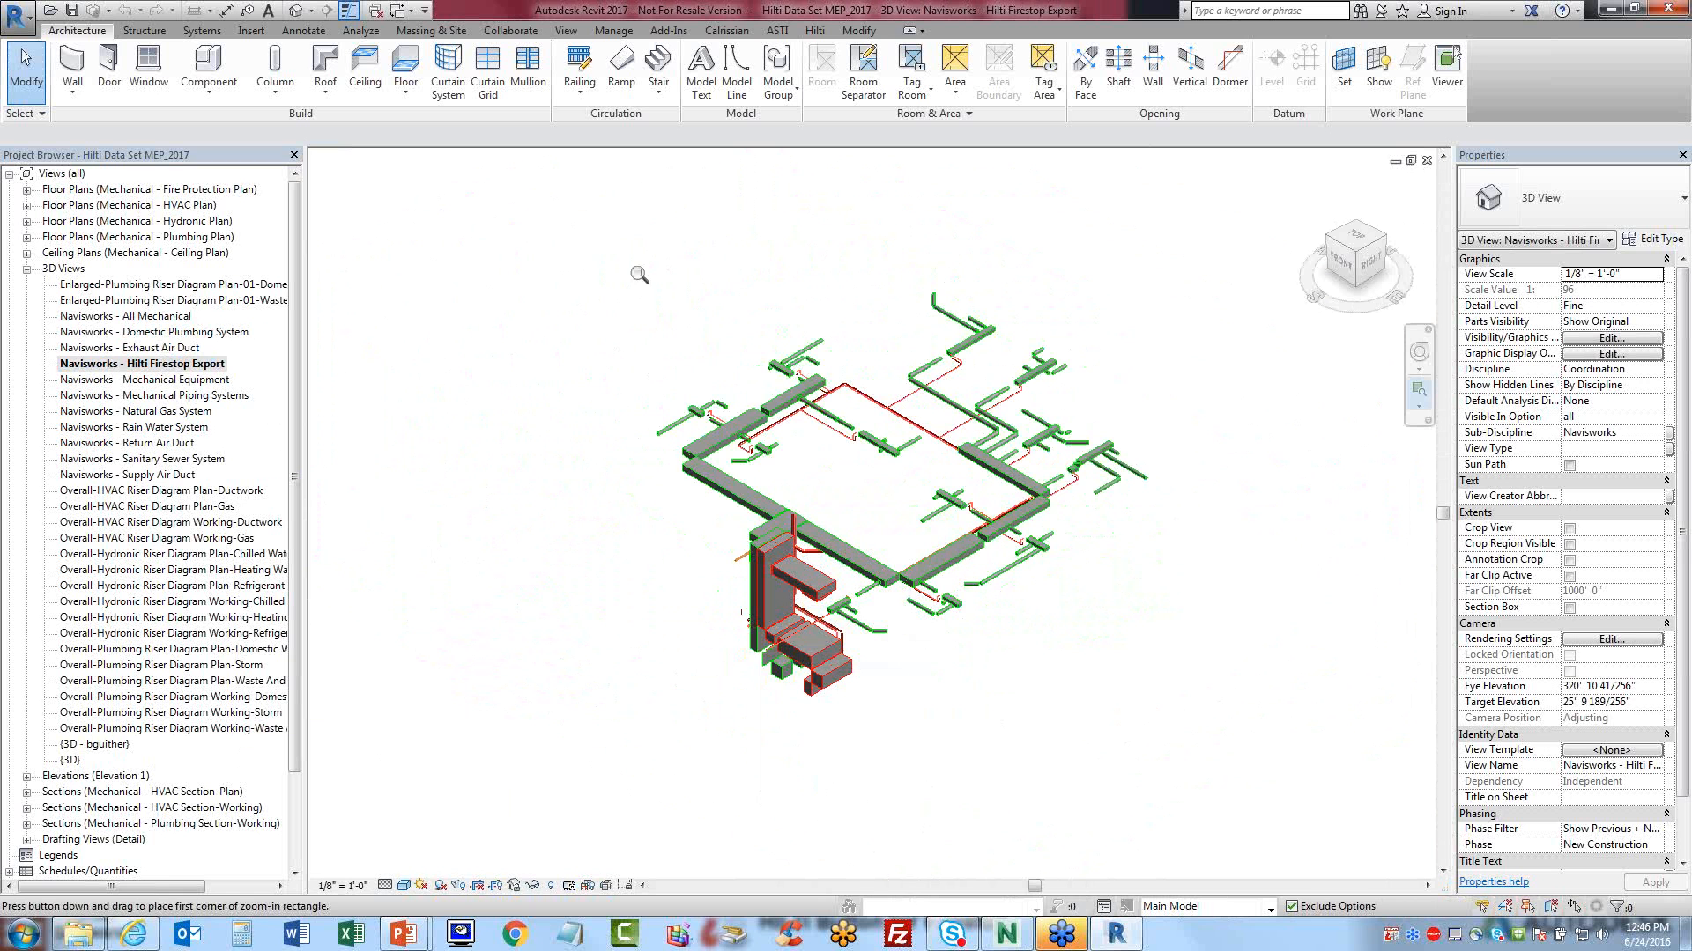
pyautogui.moveTo(622, 235); pyautogui.dragTo(1172, 734)
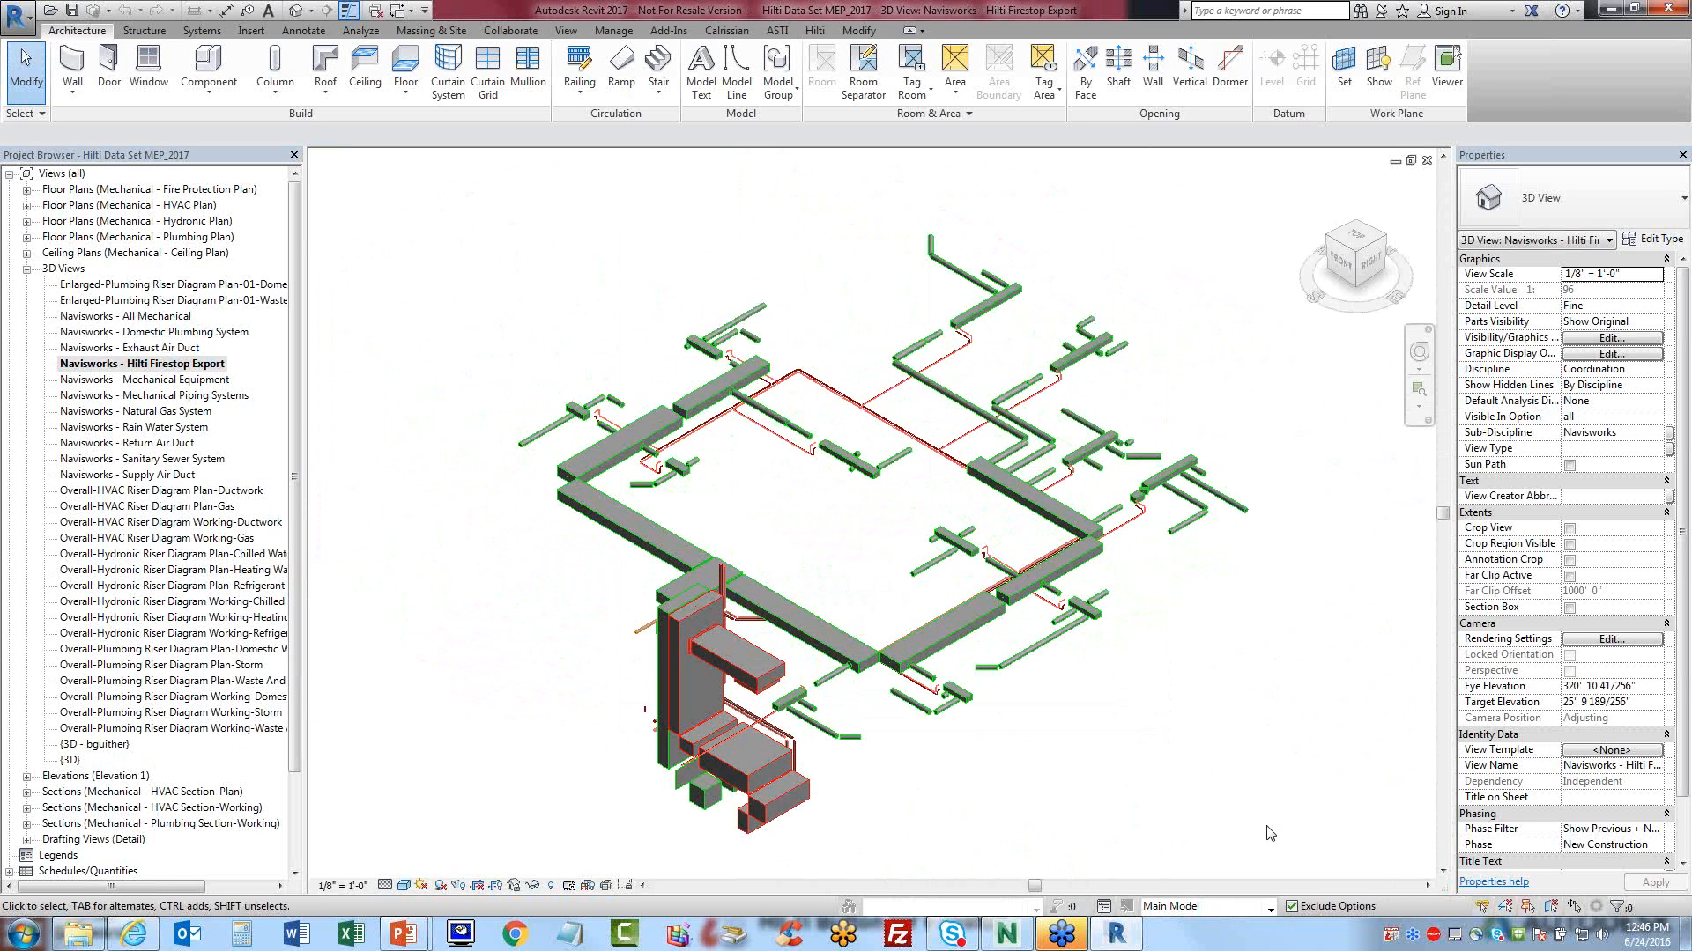
# - Select everything in the firestop export view, check the categories in the Filter, and clear the selection
pyautogui.moveTo(1293, 836); pyautogui.dragTo(474, 224)
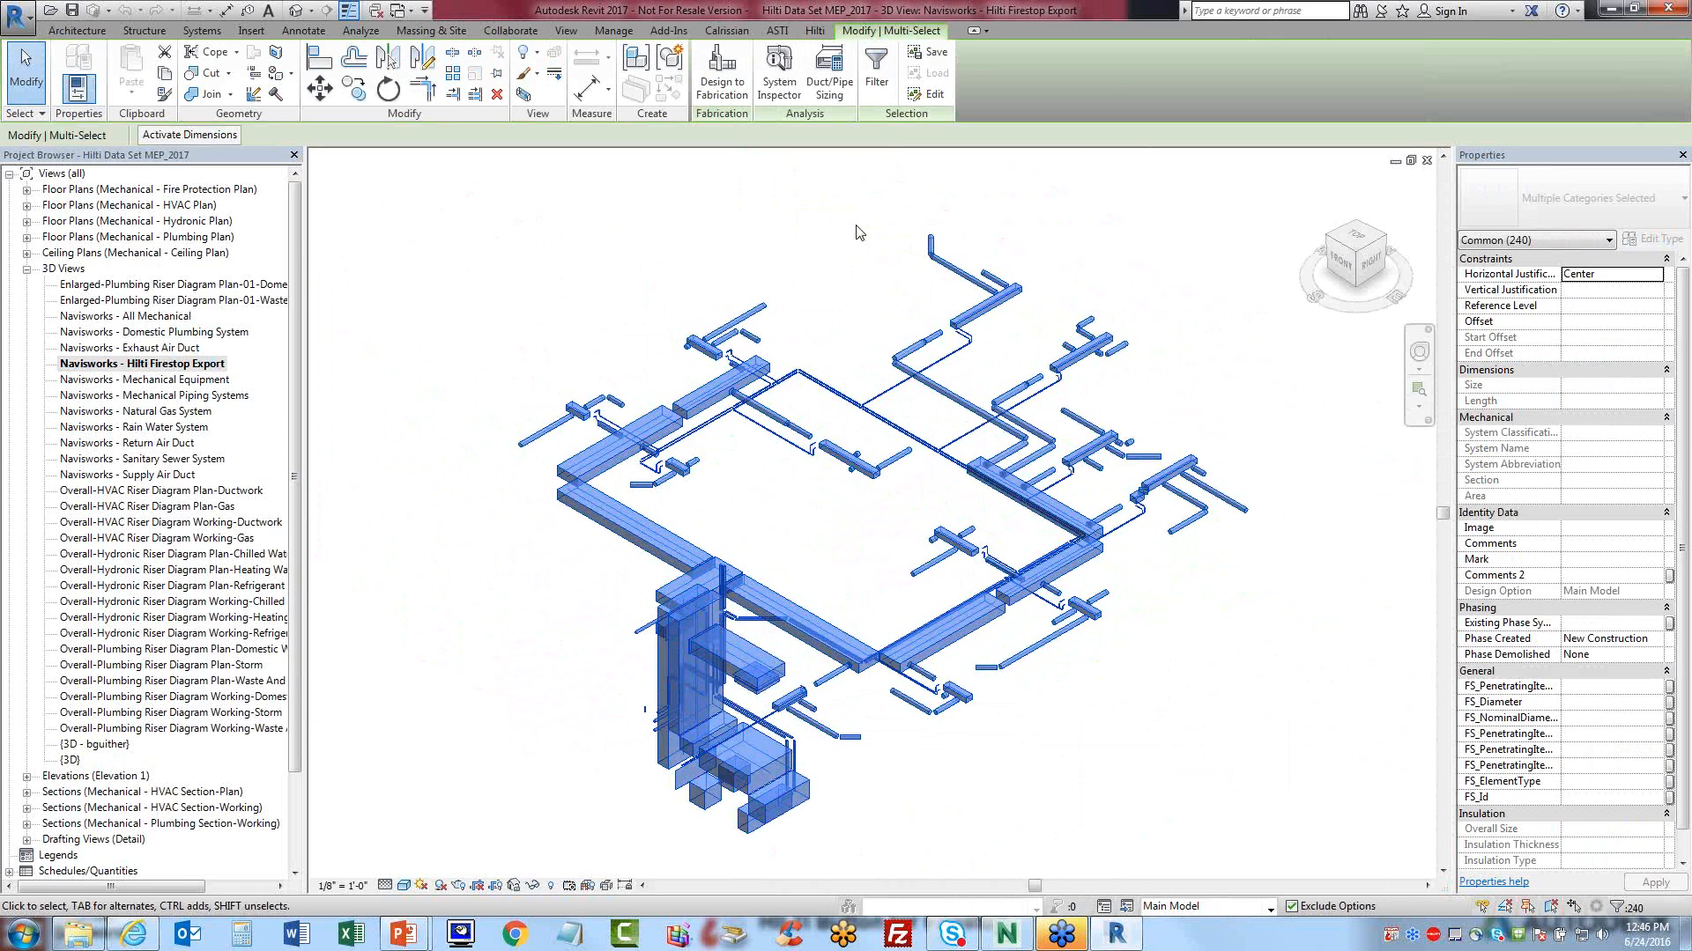
pyautogui.click(877, 71)
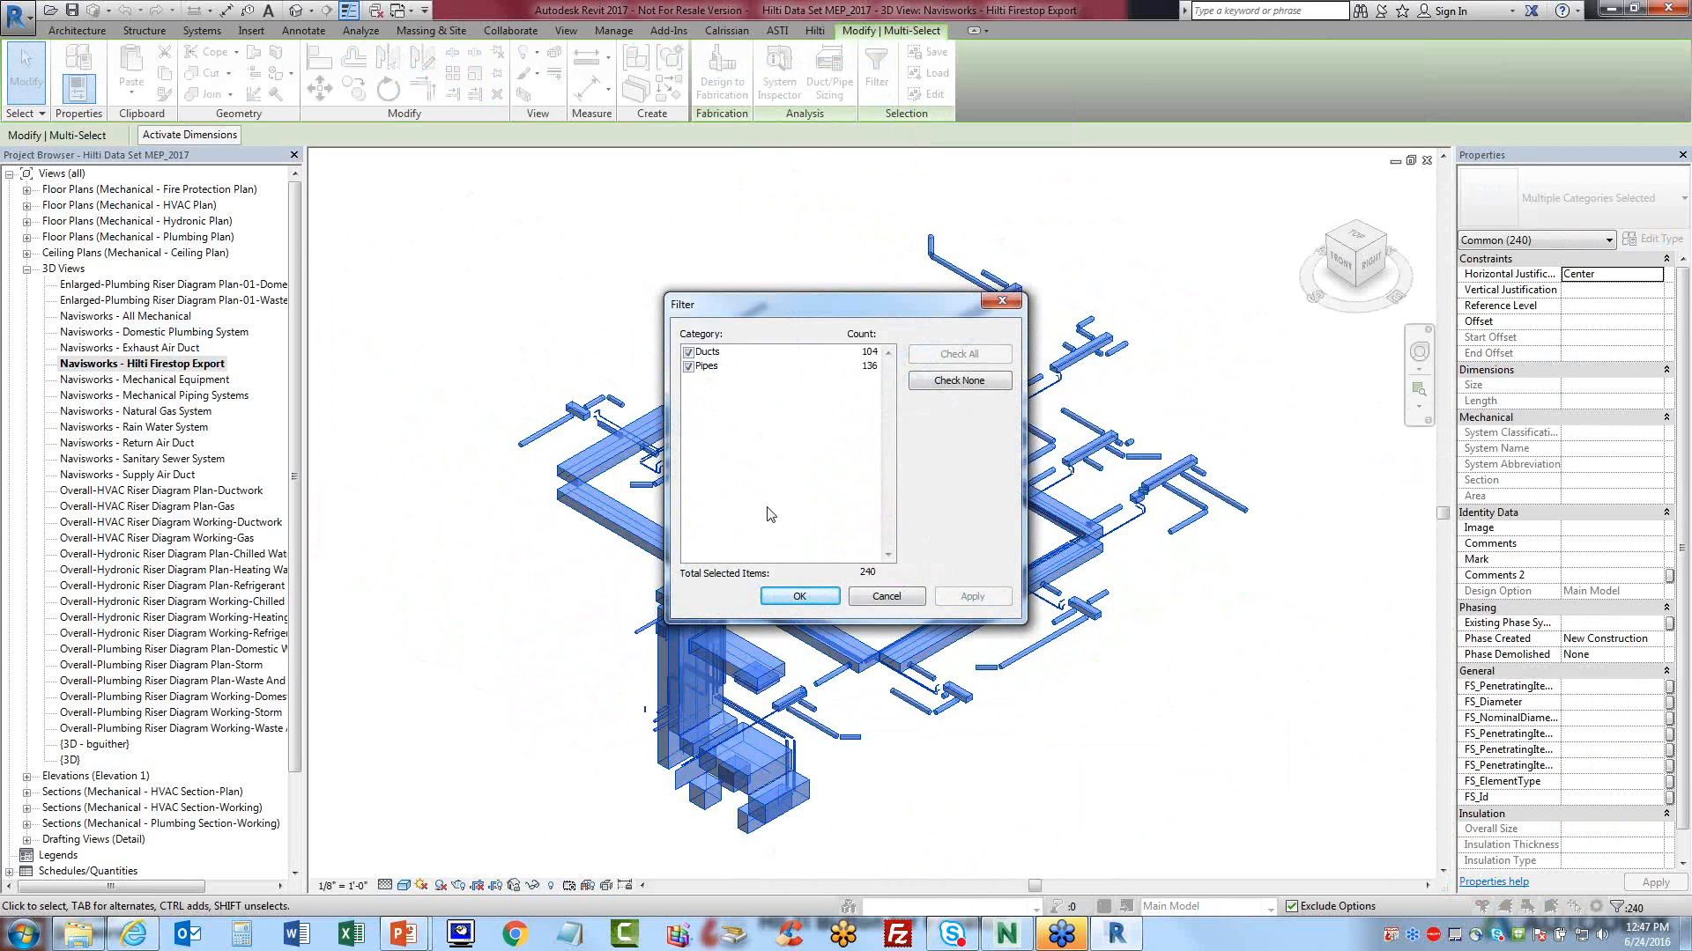
pyautogui.click(885, 598)
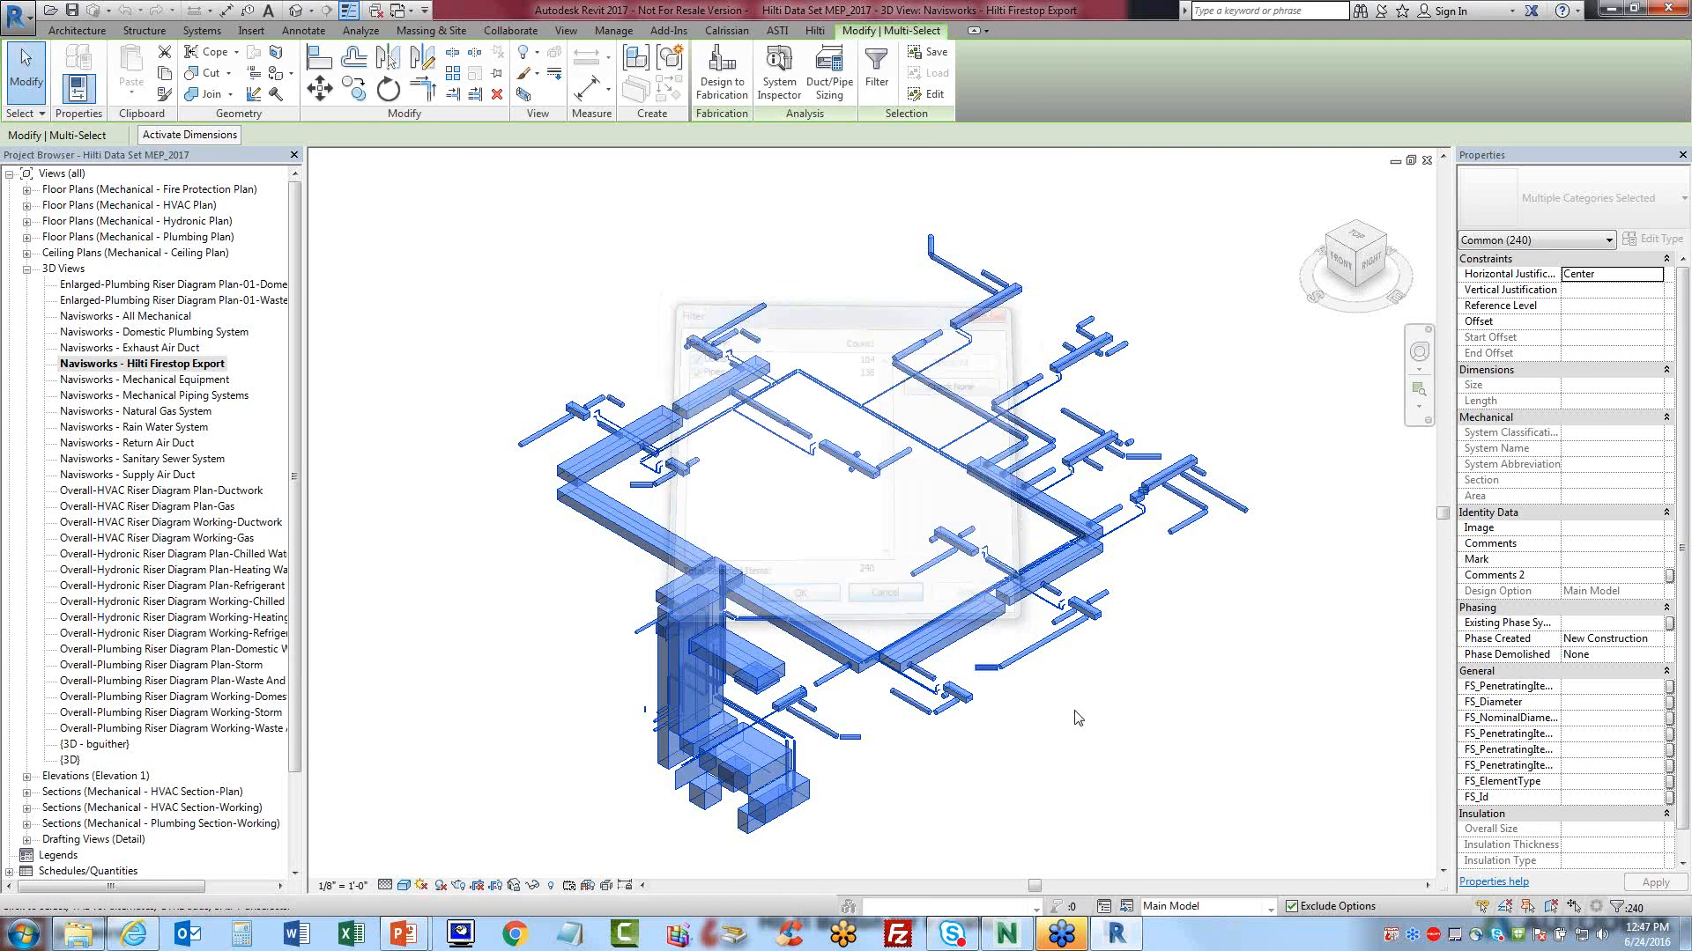
pyautogui.click(530, 262)
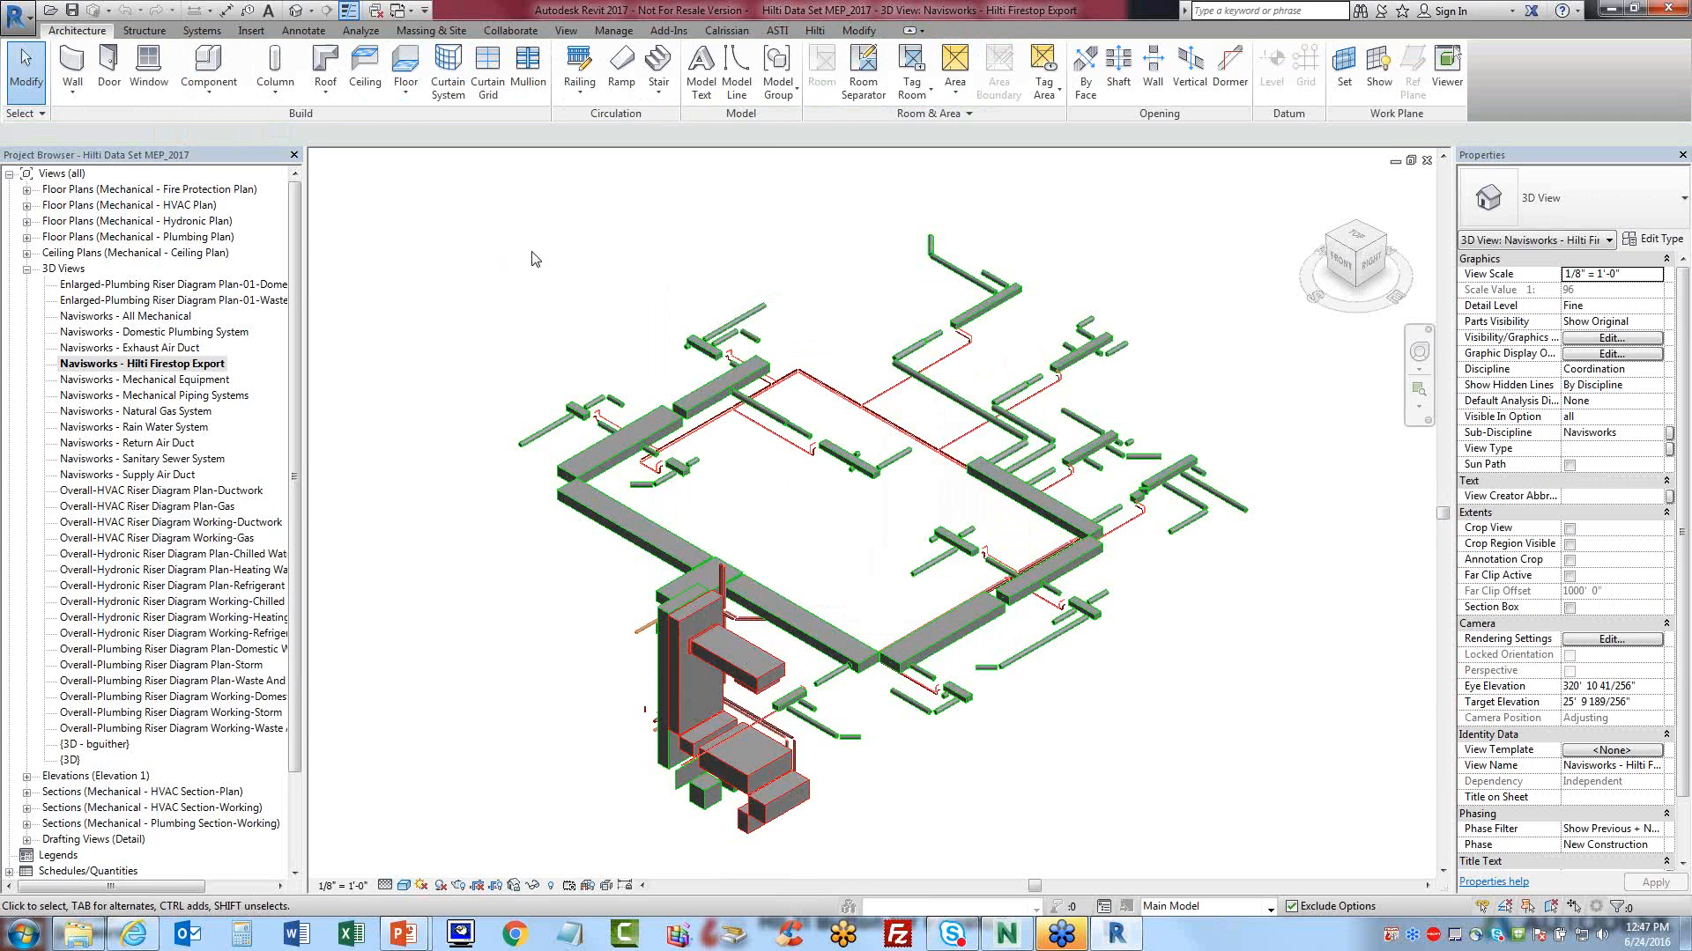
# - Start qualifying the MEP elements with Hilti Firestop and sort the enlarged data set list by FS_Name
pyautogui.click(815, 32)
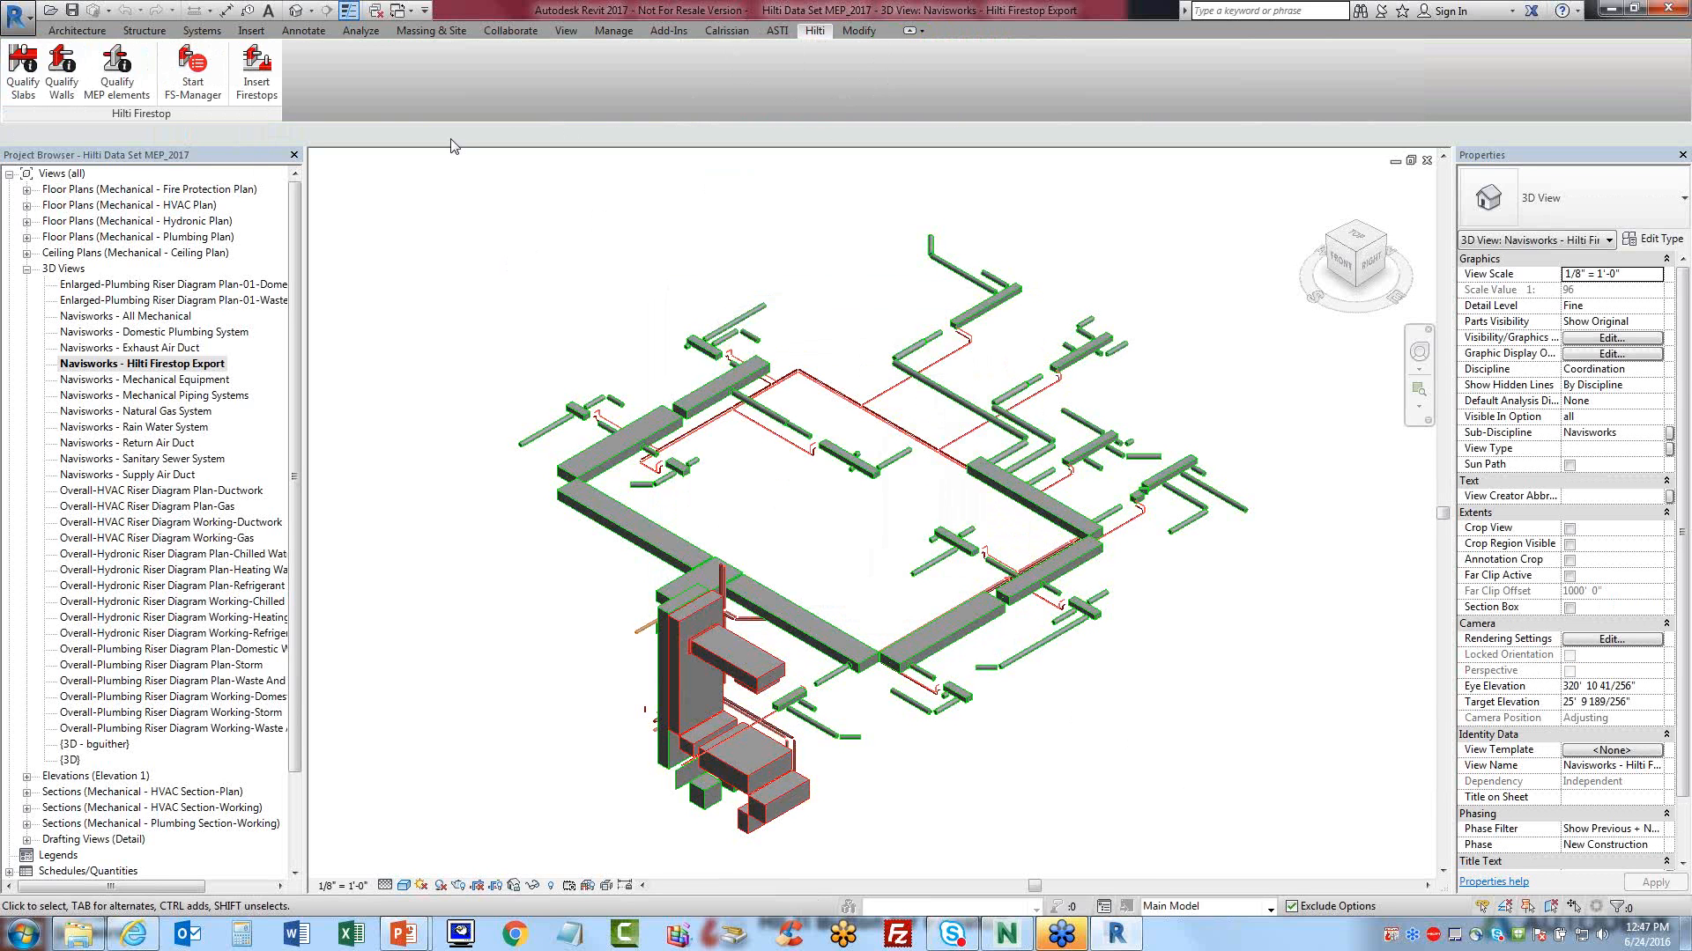
pyautogui.click(129, 96)
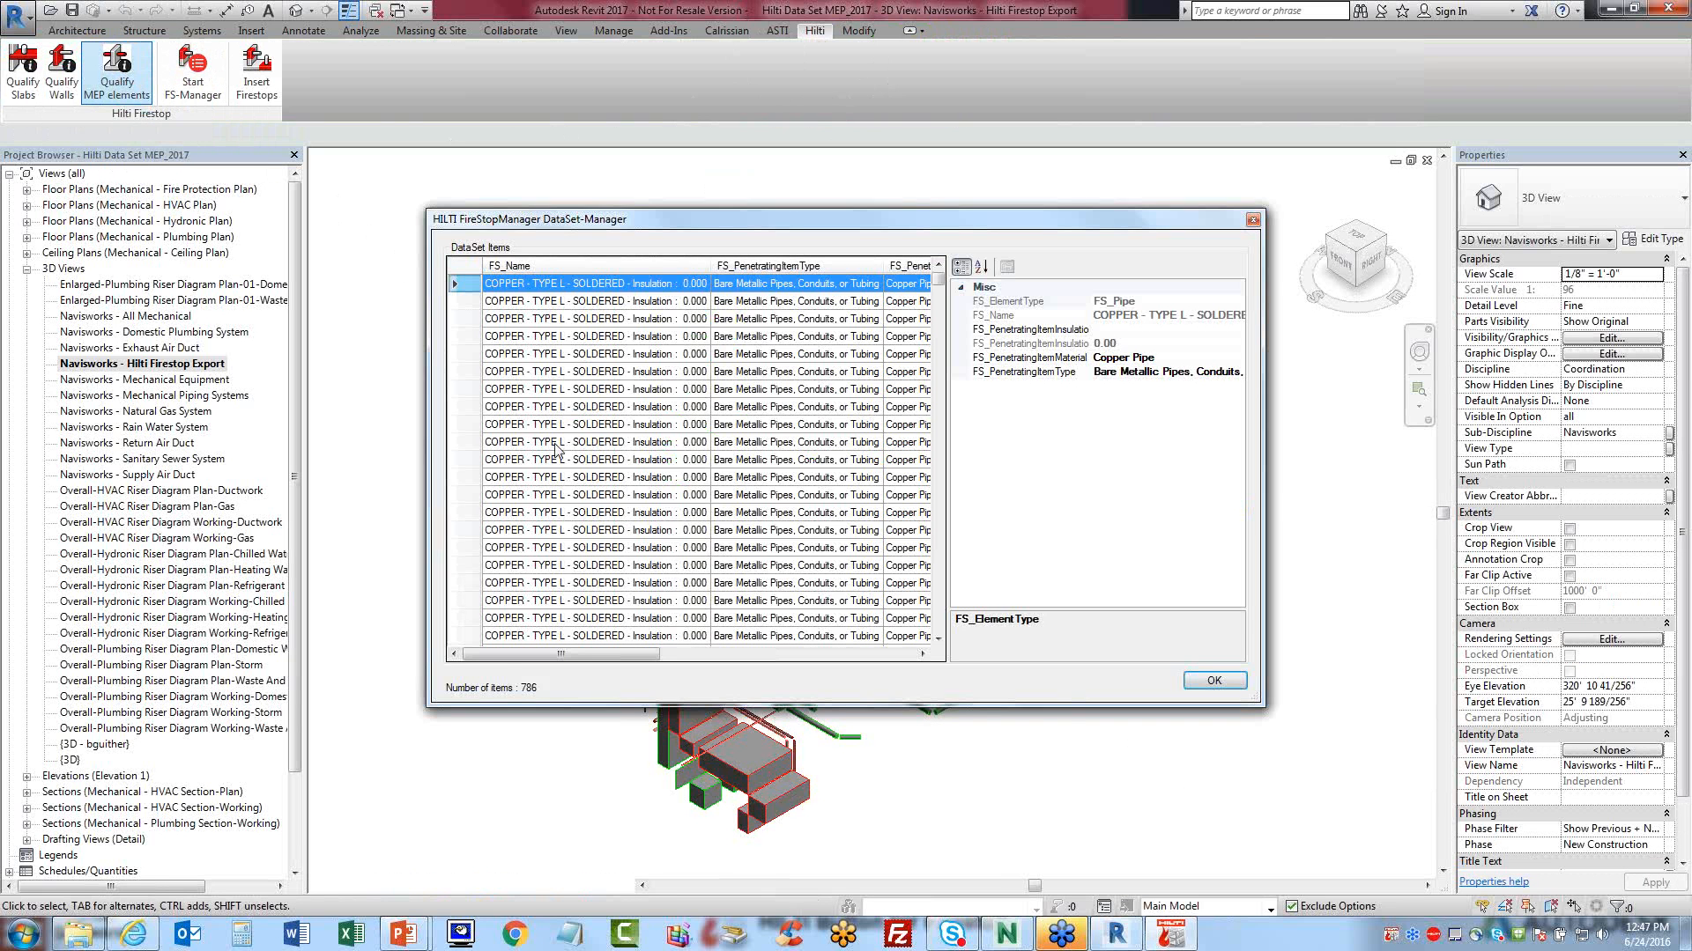
pyautogui.moveTo(848, 228); pyautogui.dragTo(680, 247)
pyautogui.moveTo(1107, 729); pyautogui.dragTo(1384, 793)
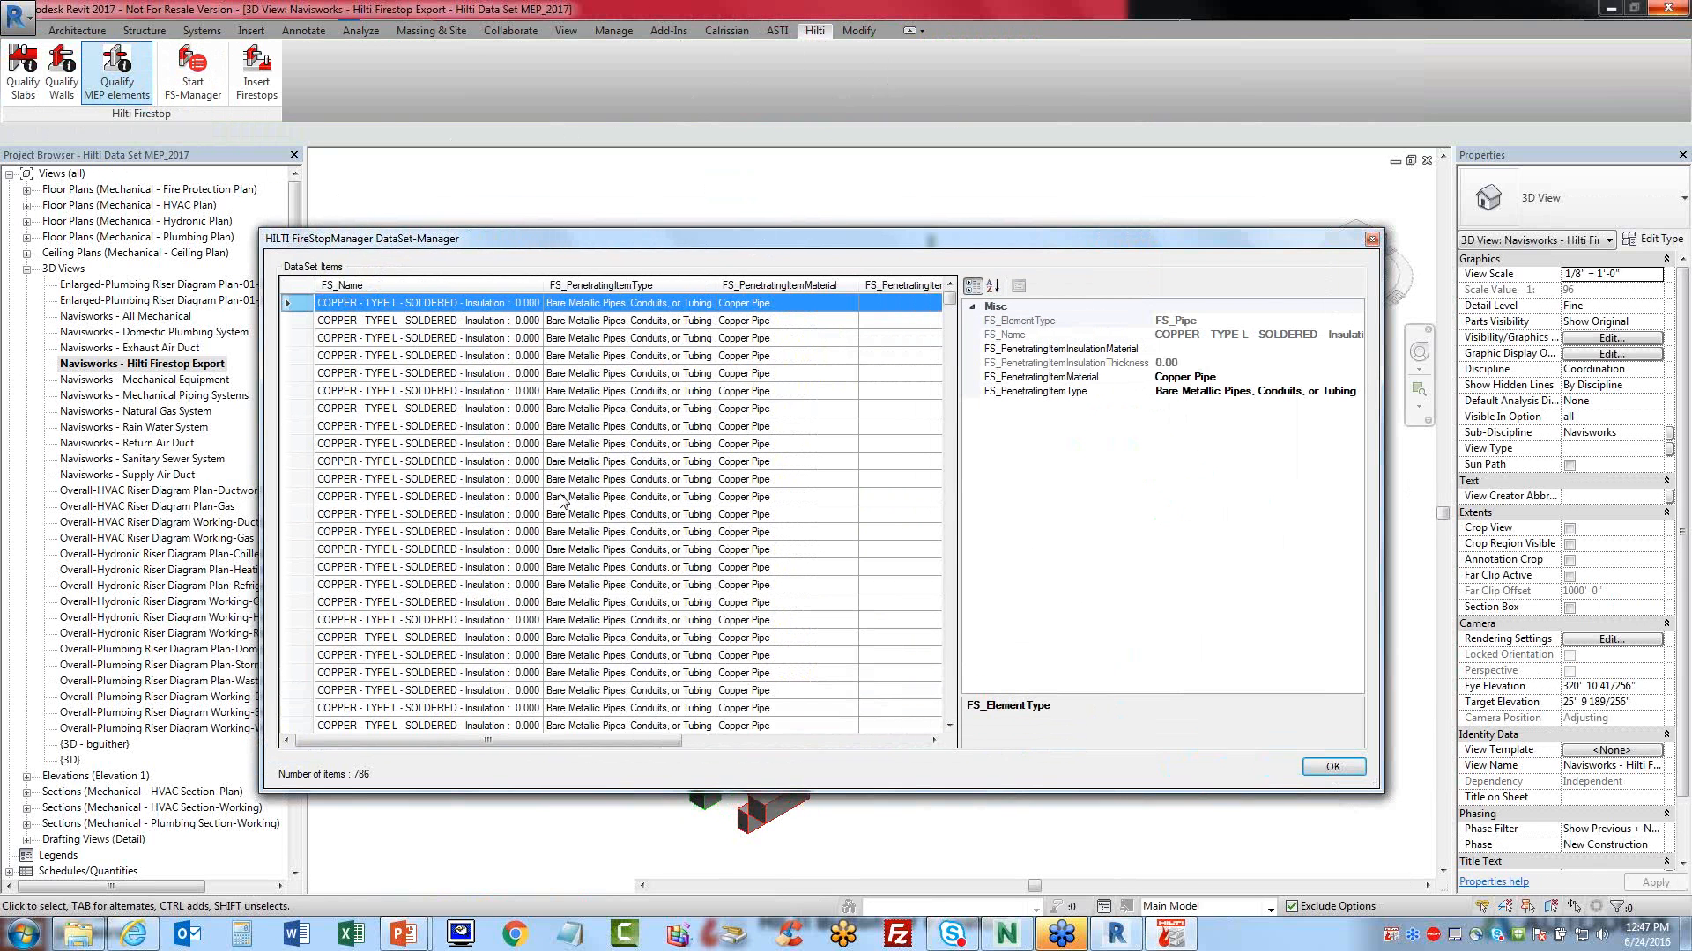
pyautogui.click(384, 282)
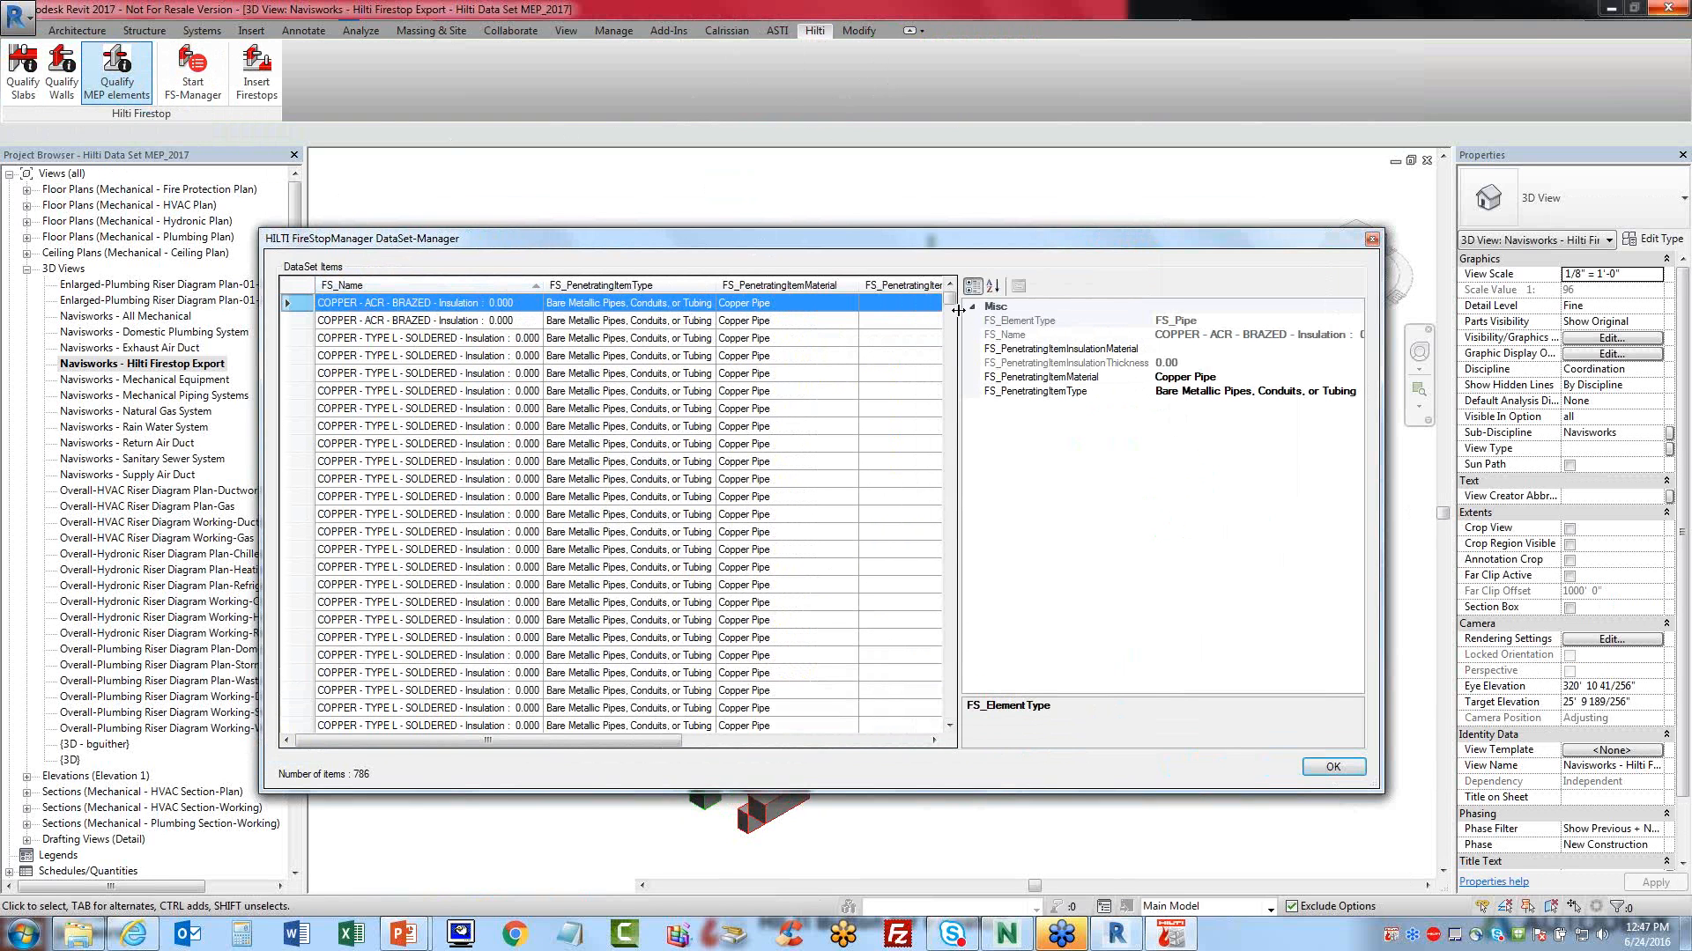
# - Select all the copper pipe items and set their FS_PenetratingItemType to Bare Metallic Pipes, Conduits, or Tubing
pyautogui.moveTo(951, 302); pyautogui.dragTo(951, 491)
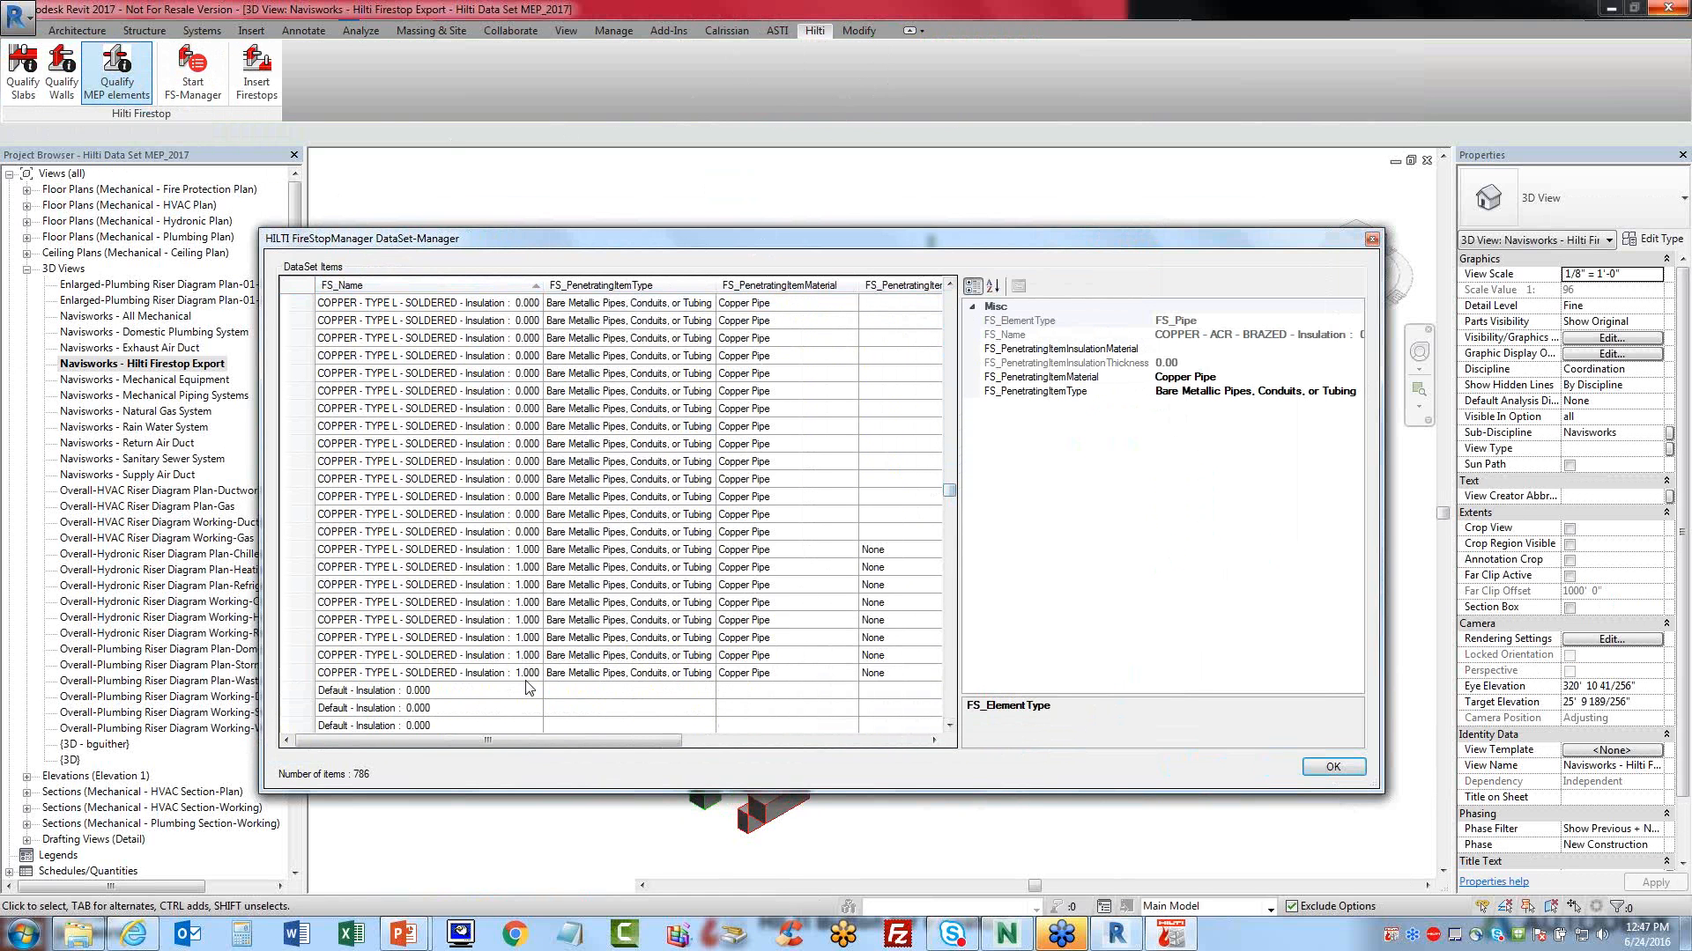
pyautogui.keyDown('shift'); pyautogui.click(495, 673); pyautogui.keyUp('shift')
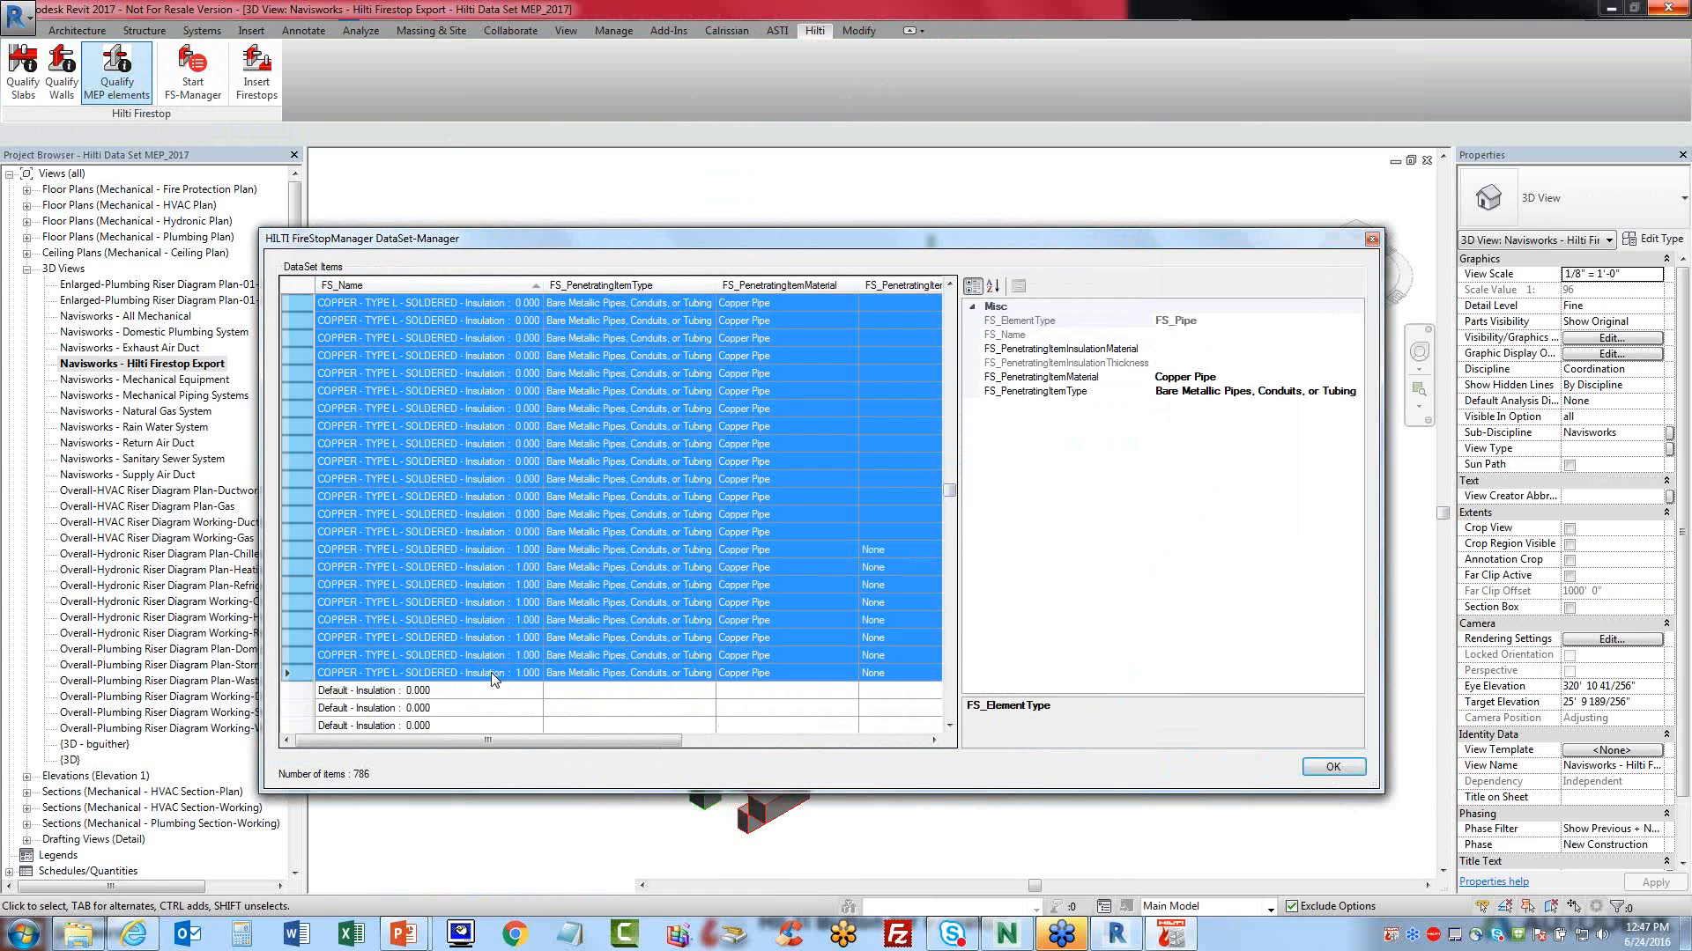
pyautogui.click(1278, 393)
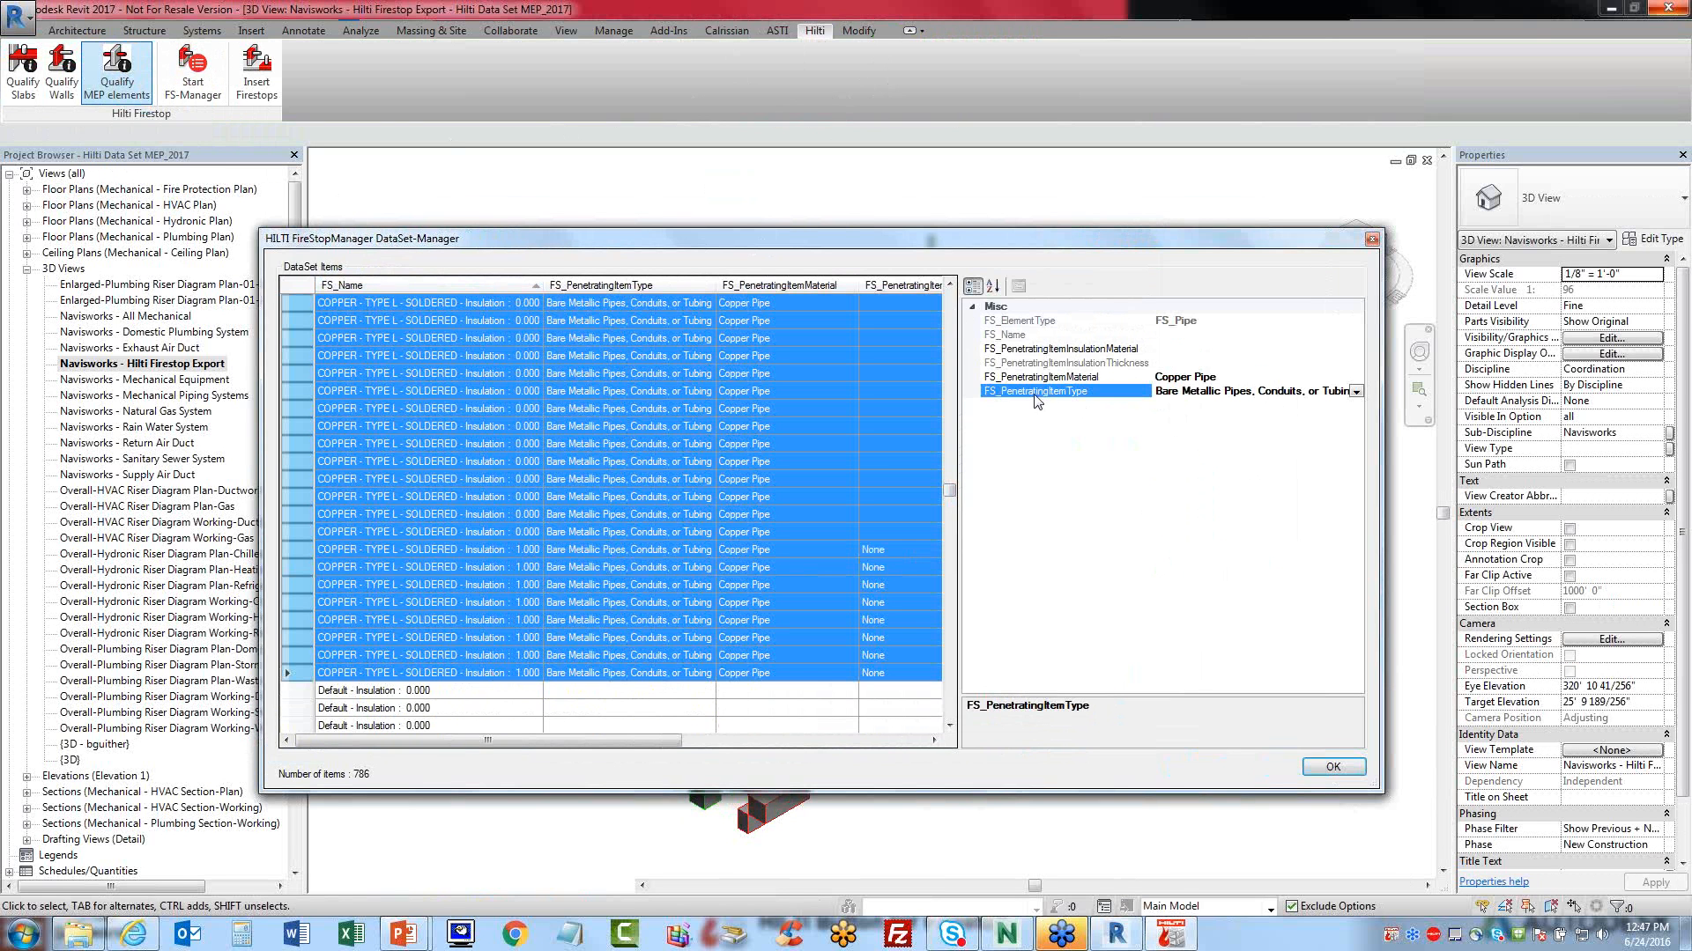
pyautogui.click(1355, 392)
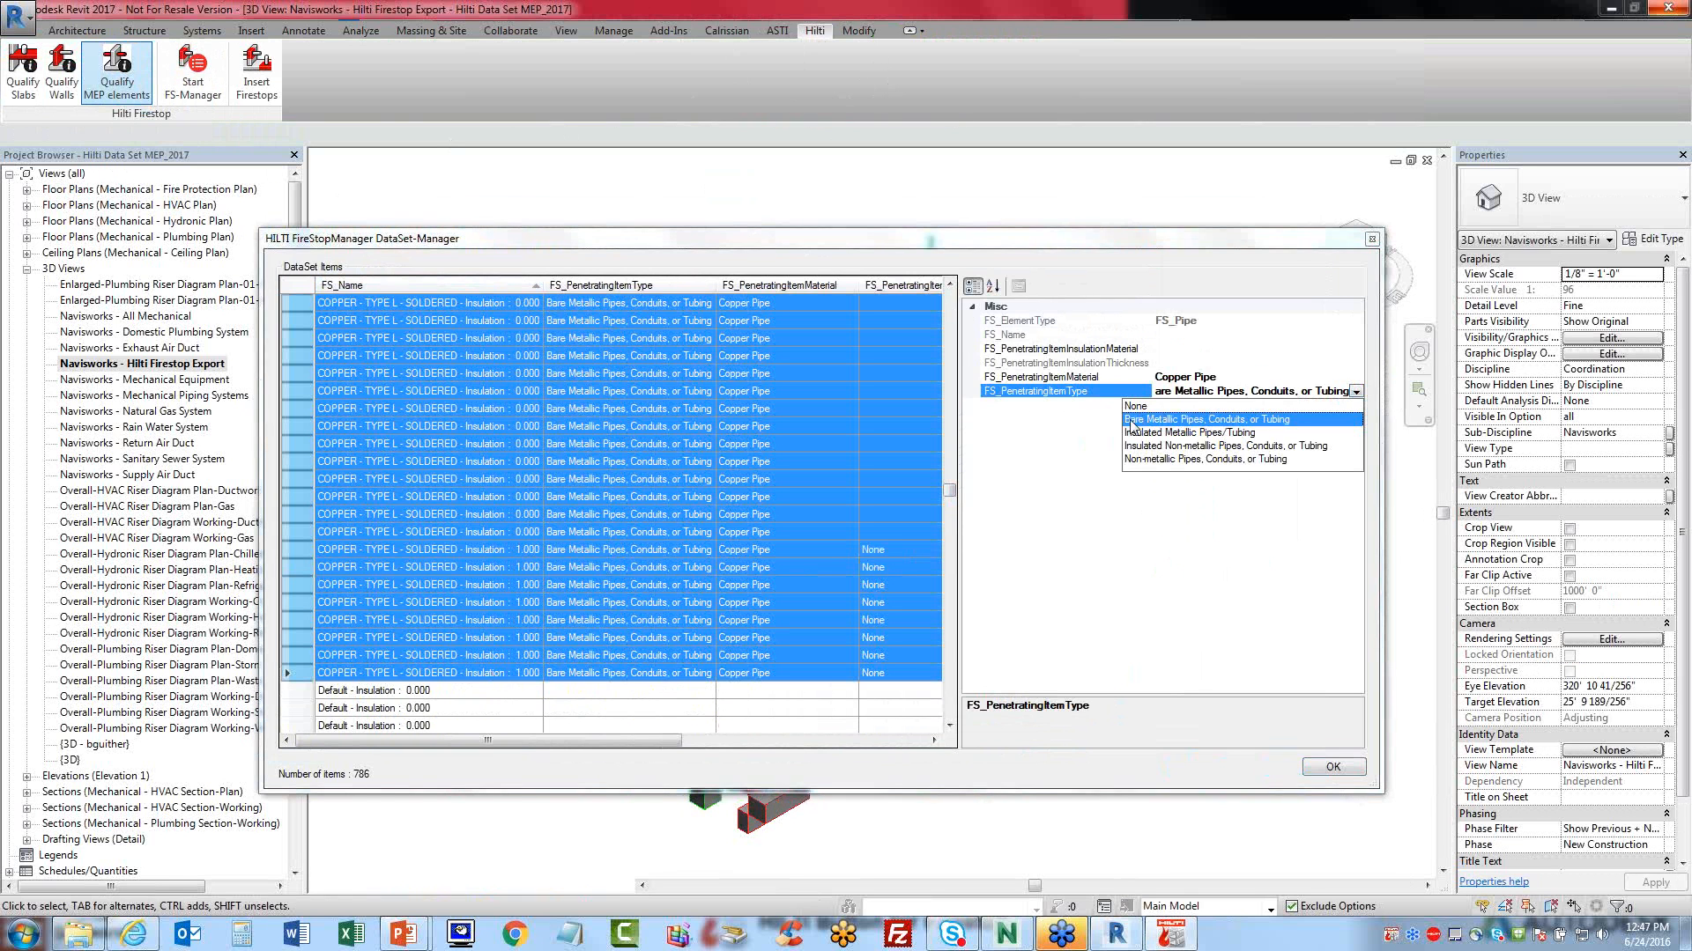
pyautogui.click(1238, 421)
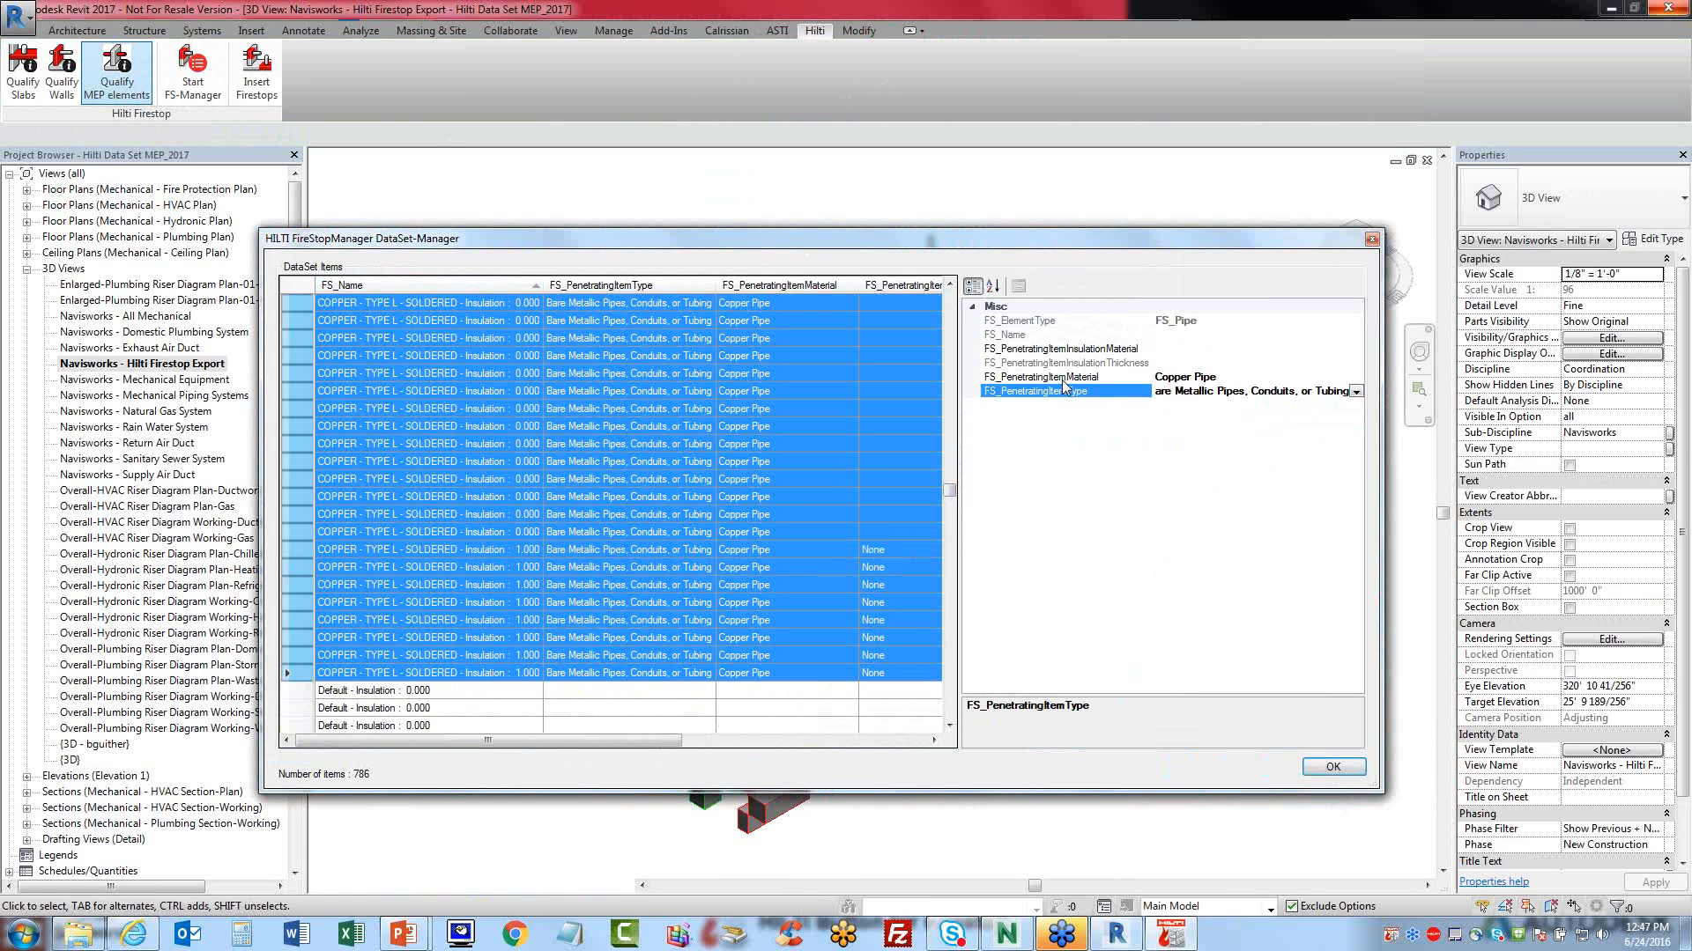
# - Set FS_PenetratingItemMaterial to Copper Pipe for the selected copper items
pyautogui.click(1105, 378)
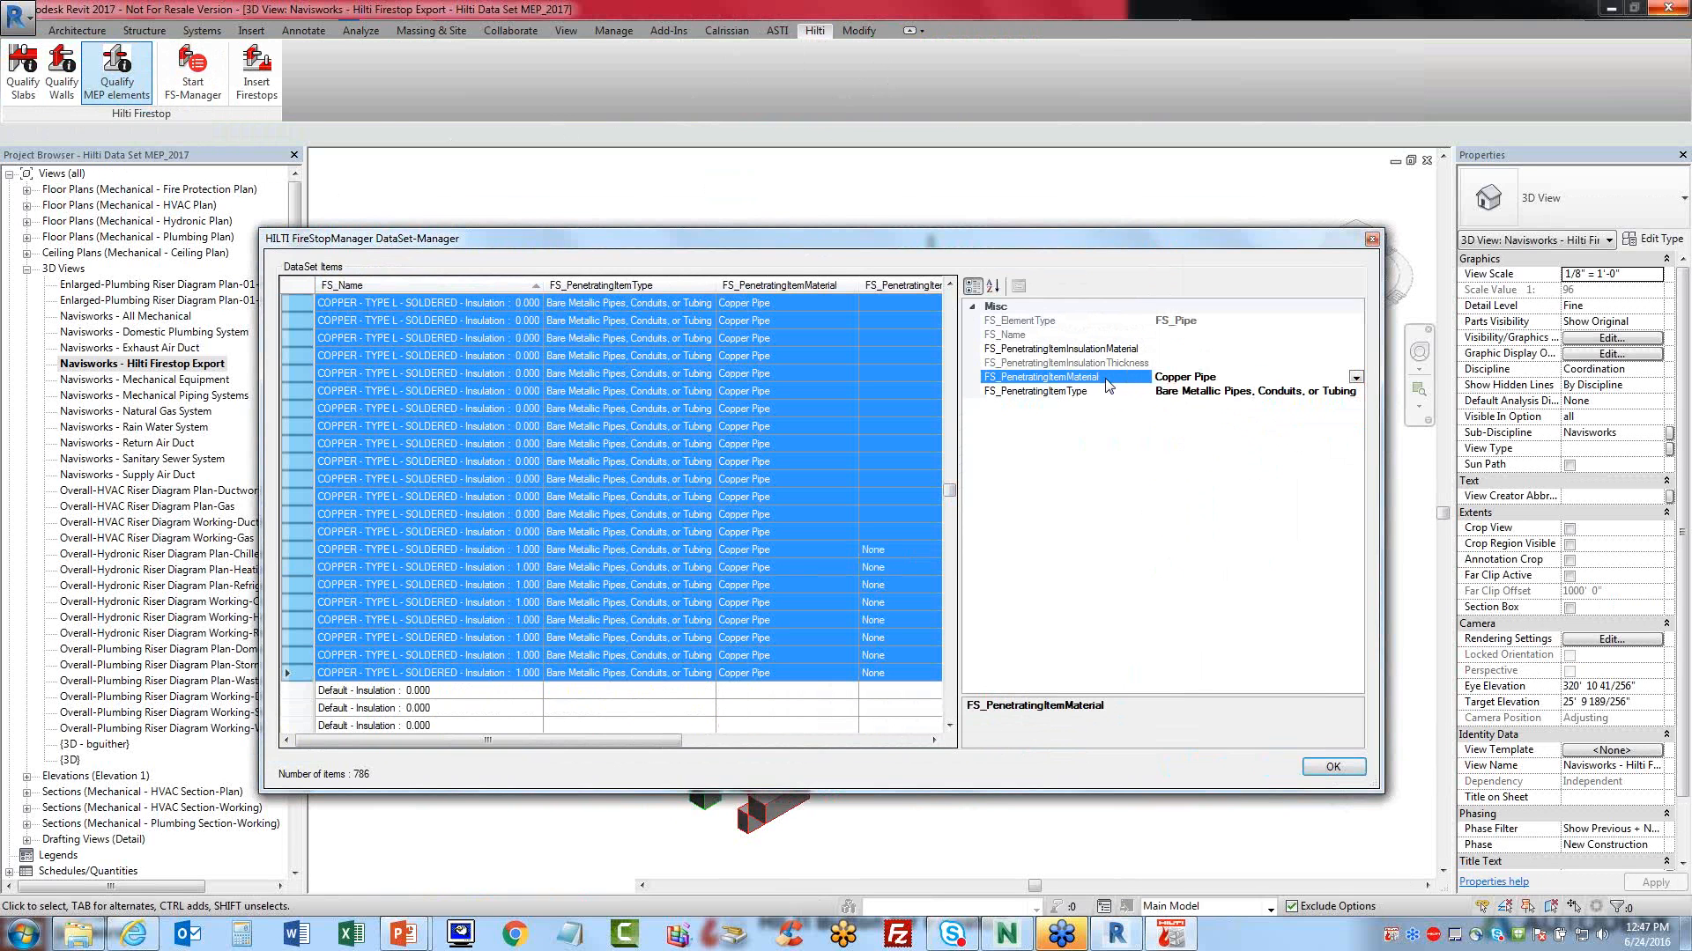
pyautogui.click(1357, 377)
pyautogui.click(1176, 424)
# - Review the remaining pipe items in the data set list and accept the MEP qualification
pyautogui.moveTo(949, 488); pyautogui.dragTo(950, 510)
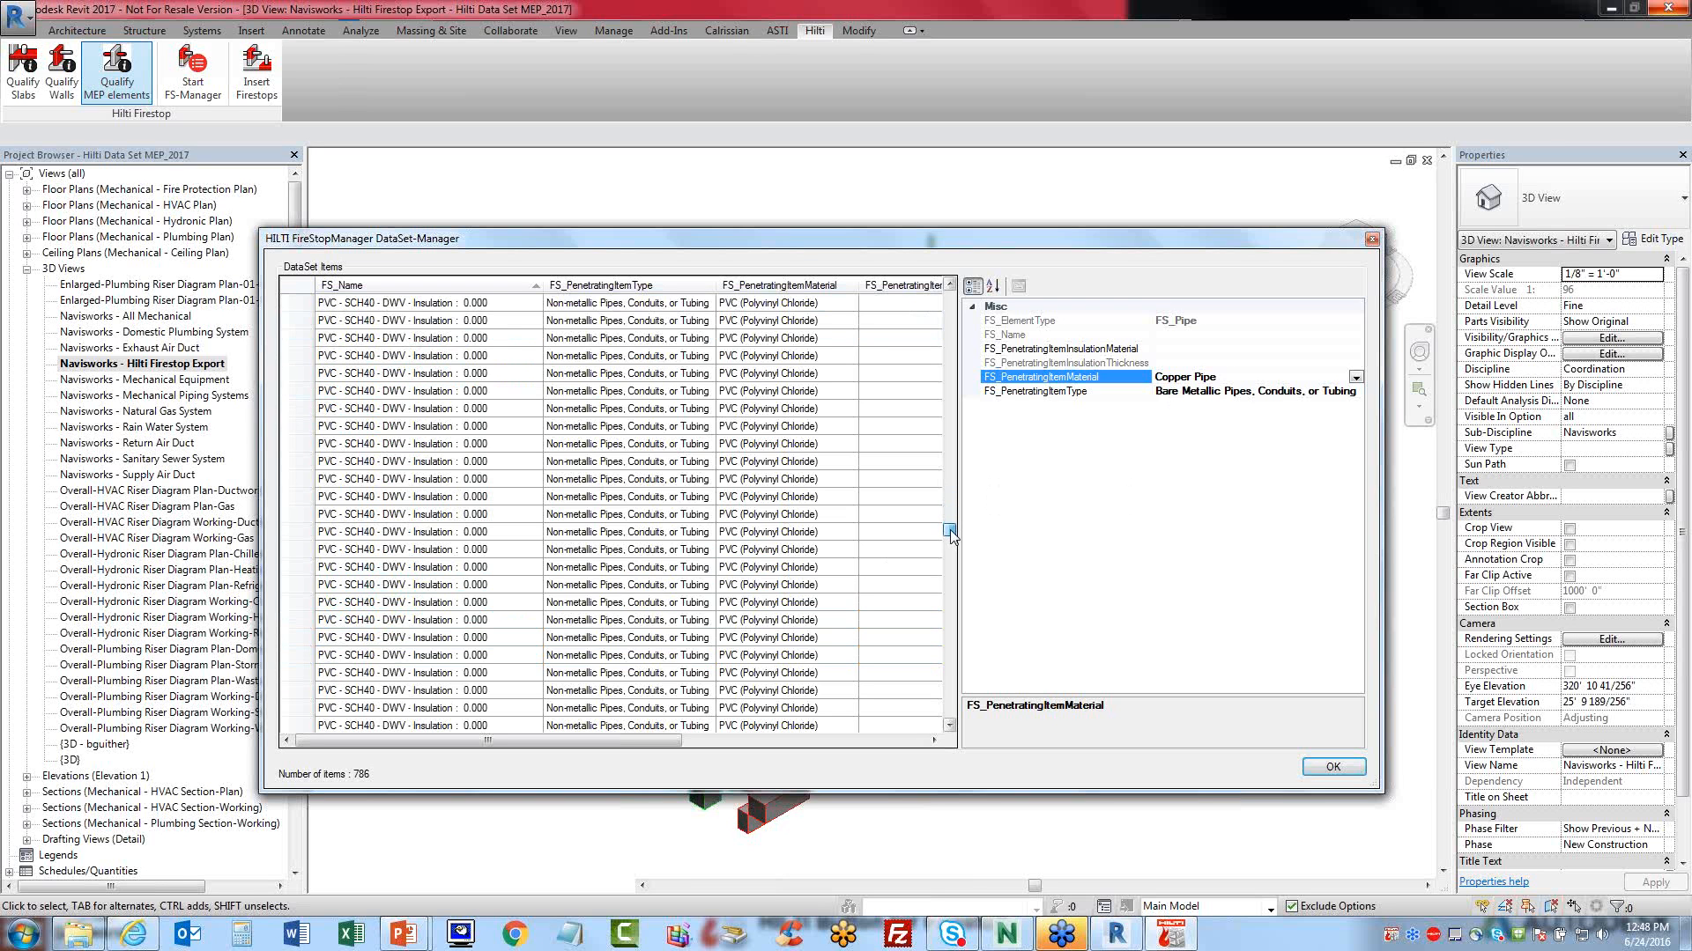
pyautogui.moveTo(949, 520); pyautogui.dragTo(950, 495)
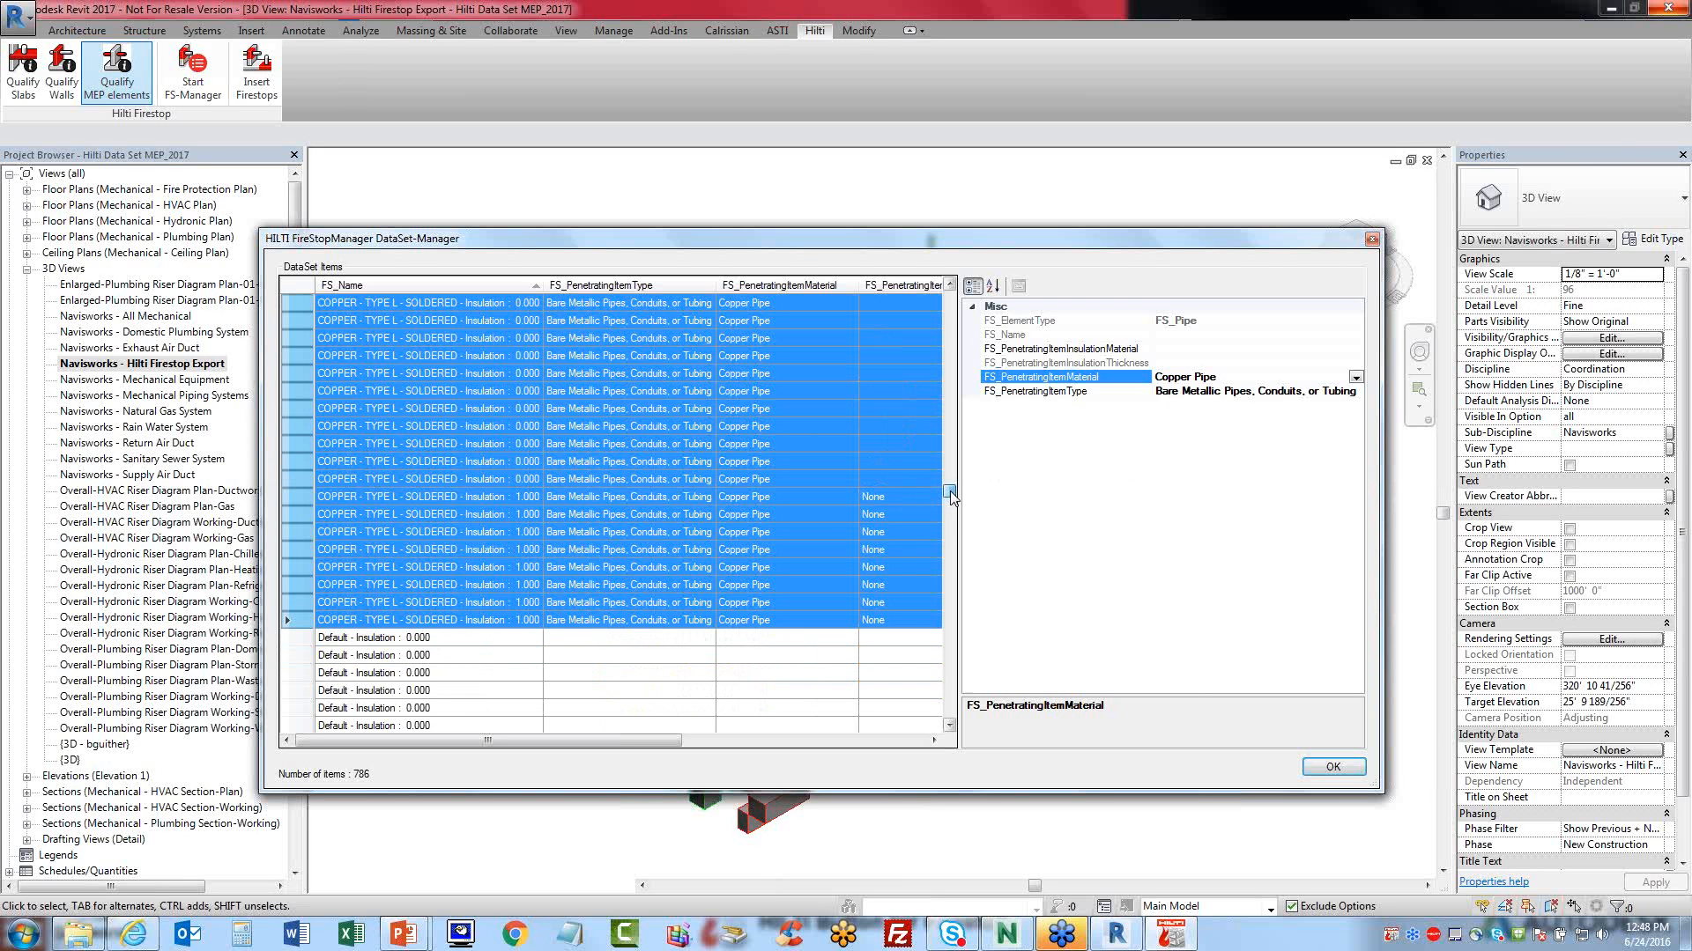
pyautogui.click(1332, 768)
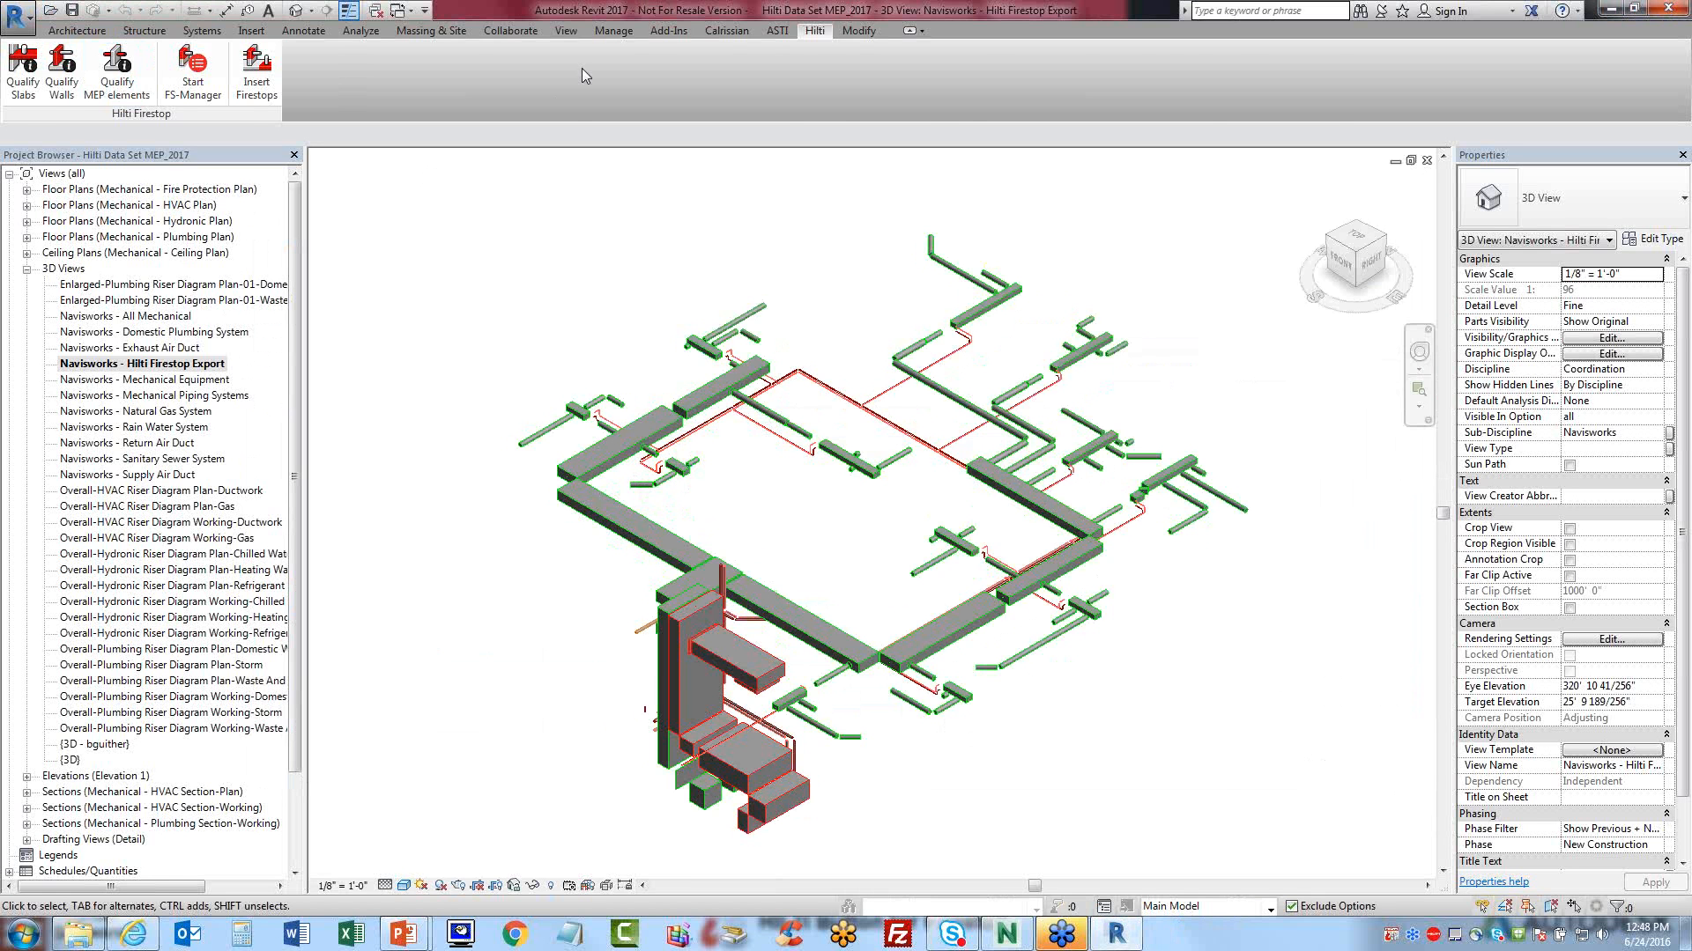
# - Export the firestop view to Navisworks 2017 as Hilti Data Set MEP_2017.nwc, replacing the existing file in the 2017 folder
pyautogui.click(652, 33)
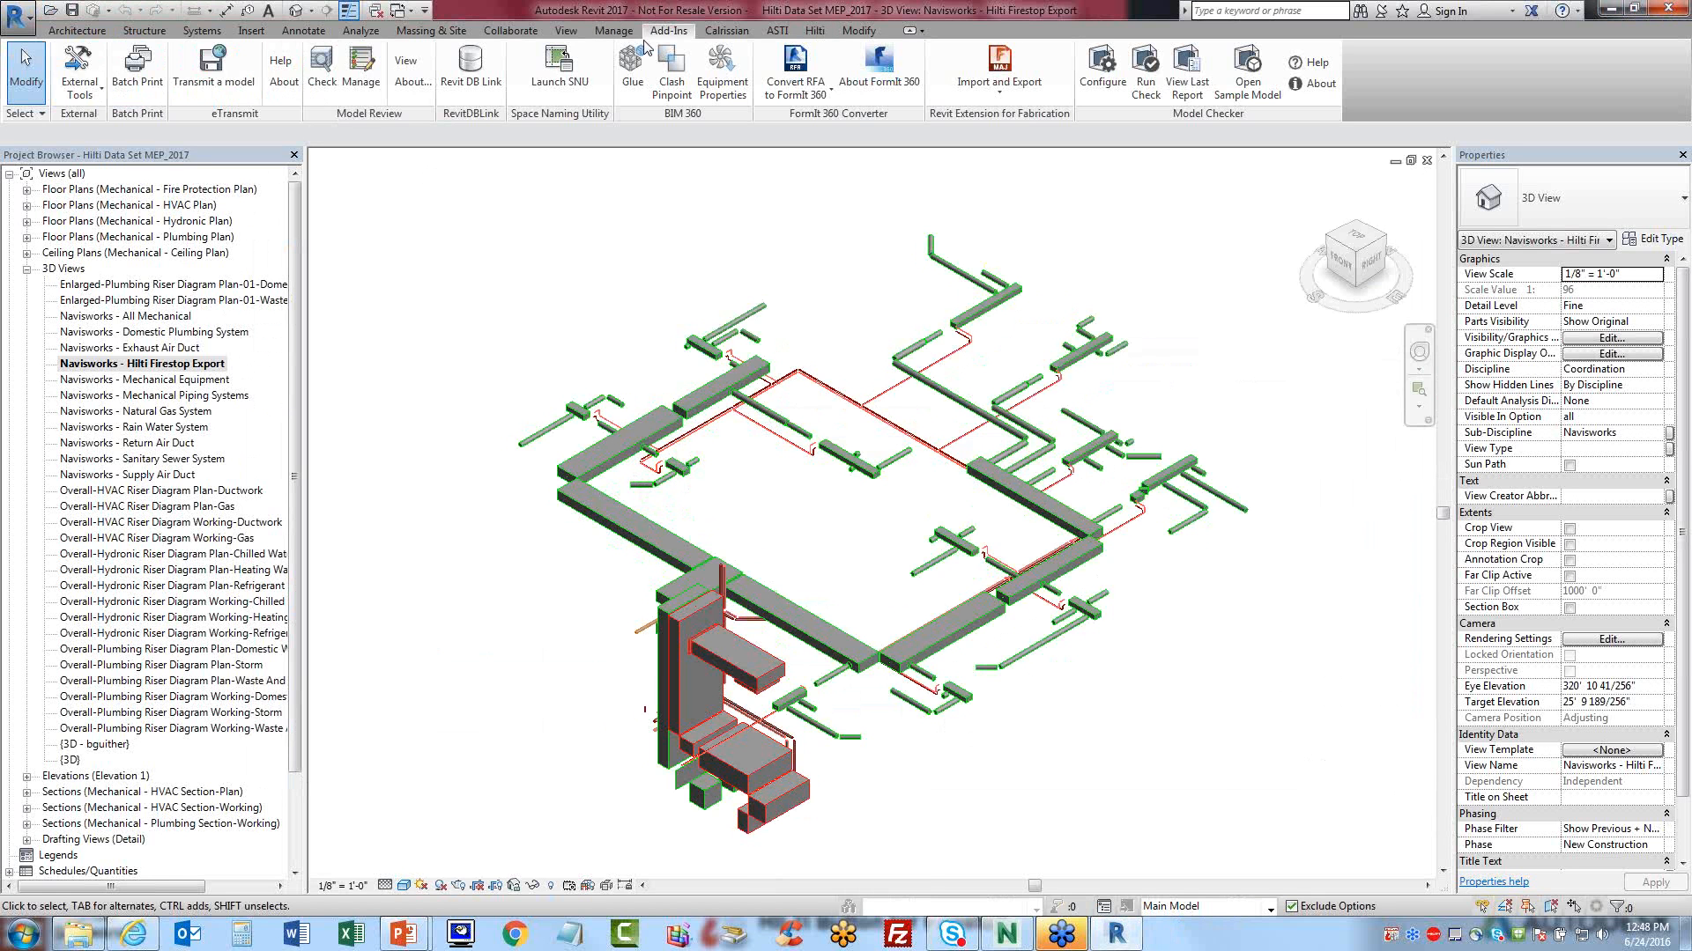
pyautogui.click(88, 84)
pyautogui.click(97, 117)
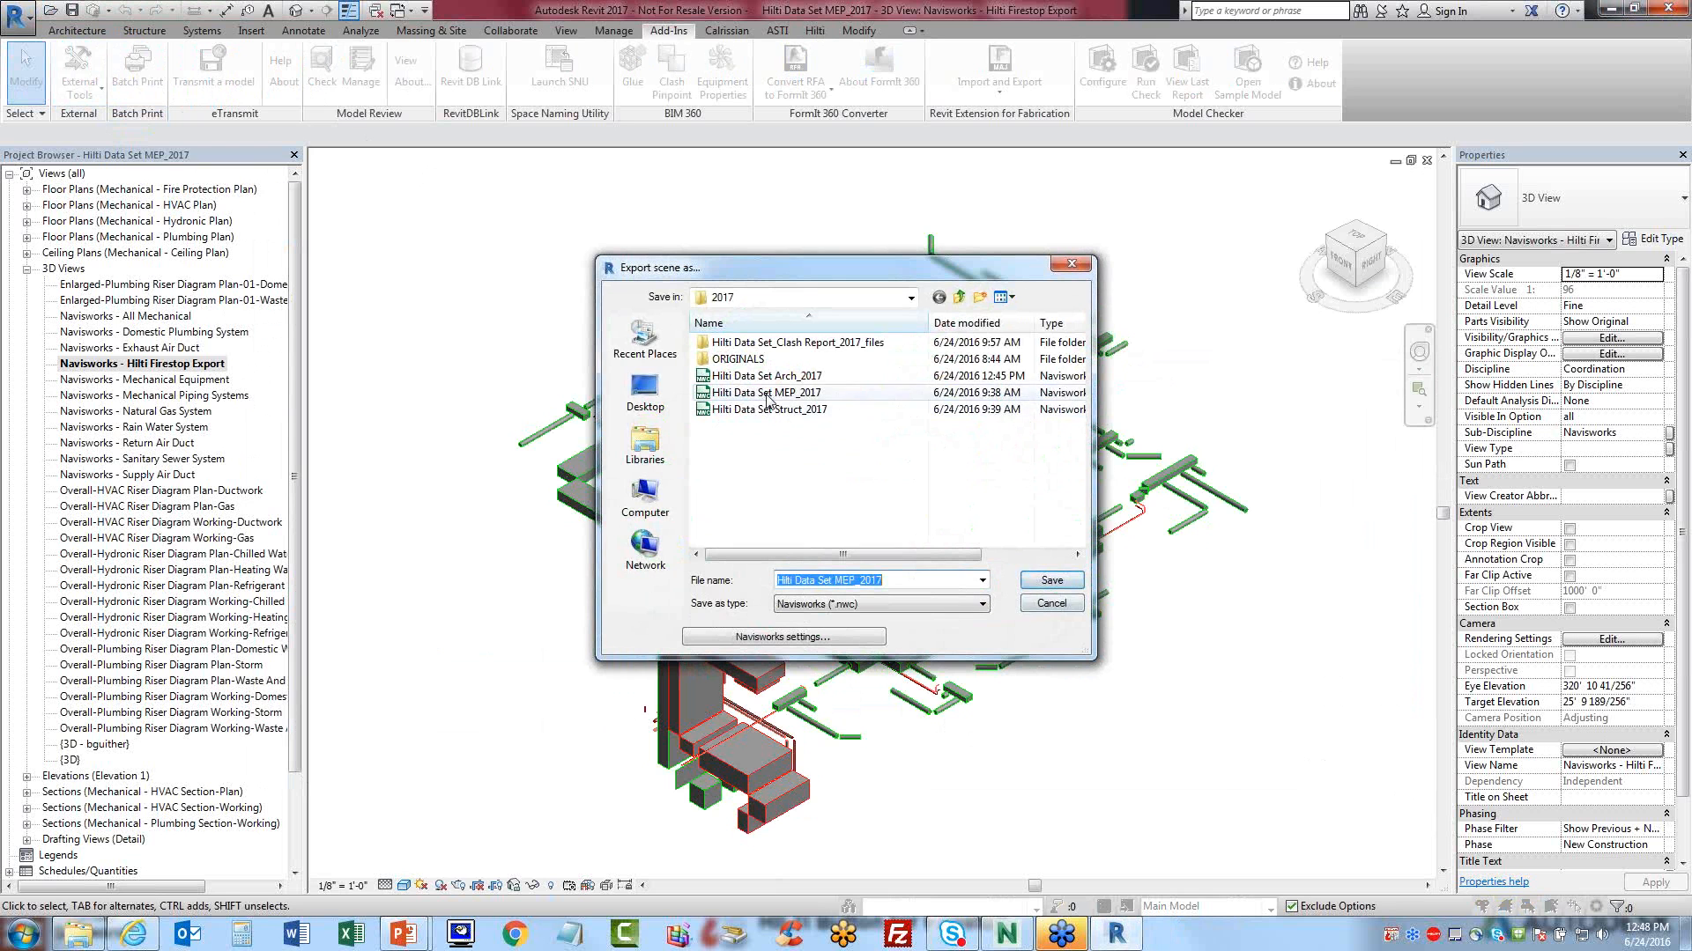
pyautogui.click(768, 393)
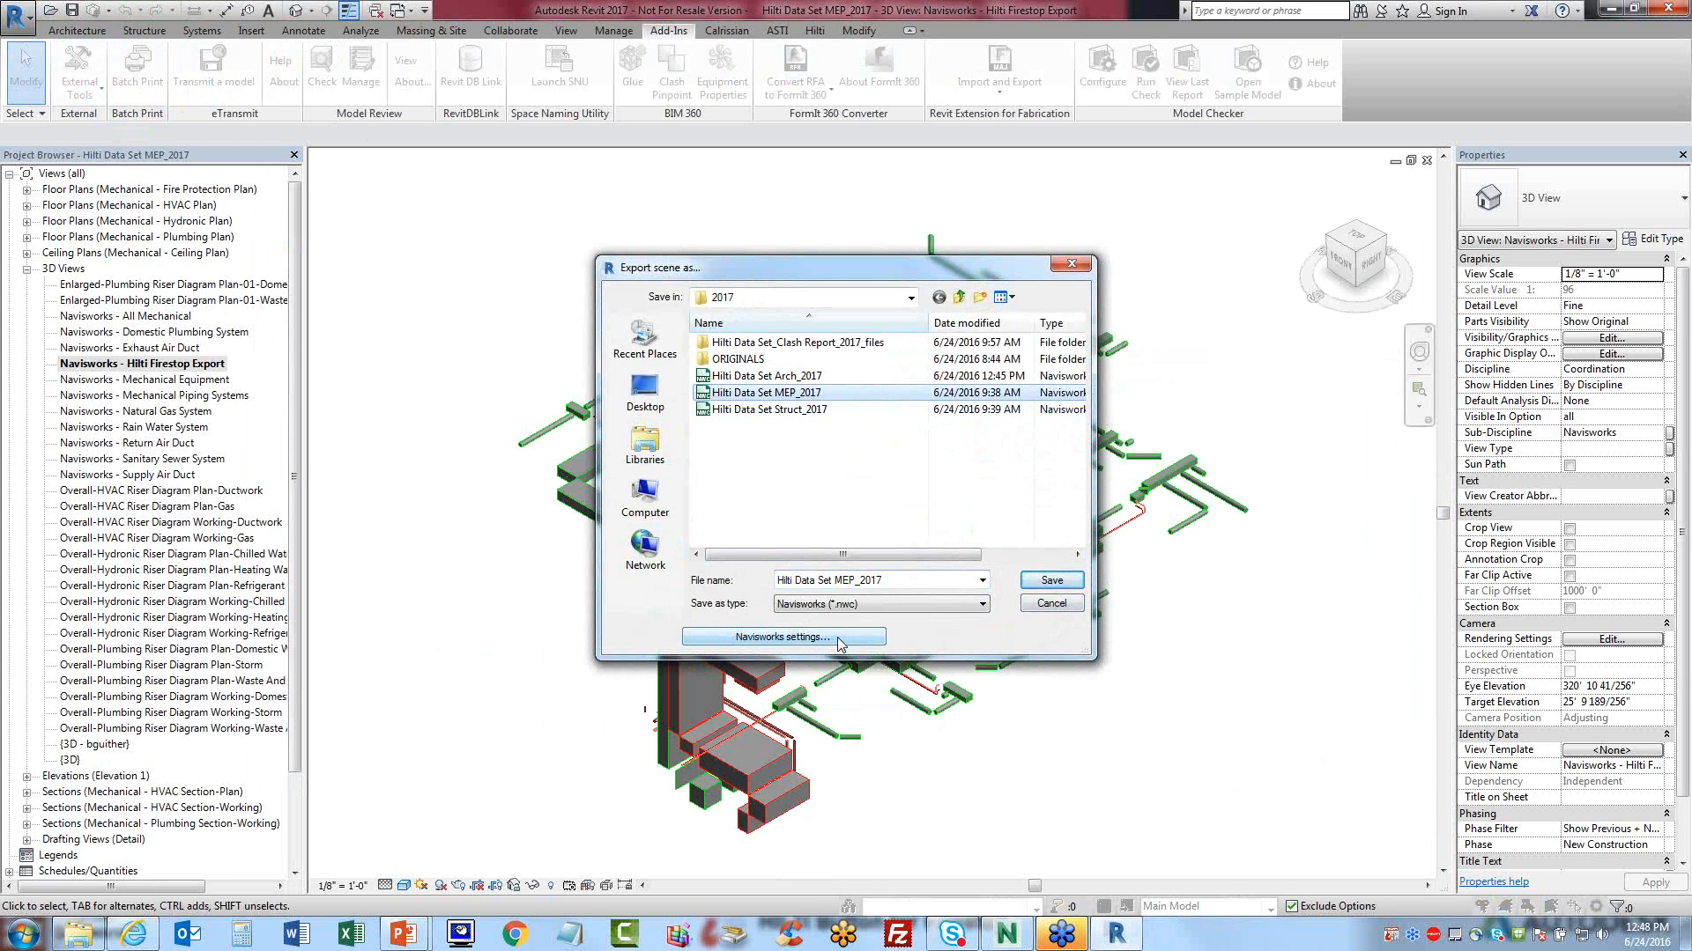
pyautogui.click(1051, 581)
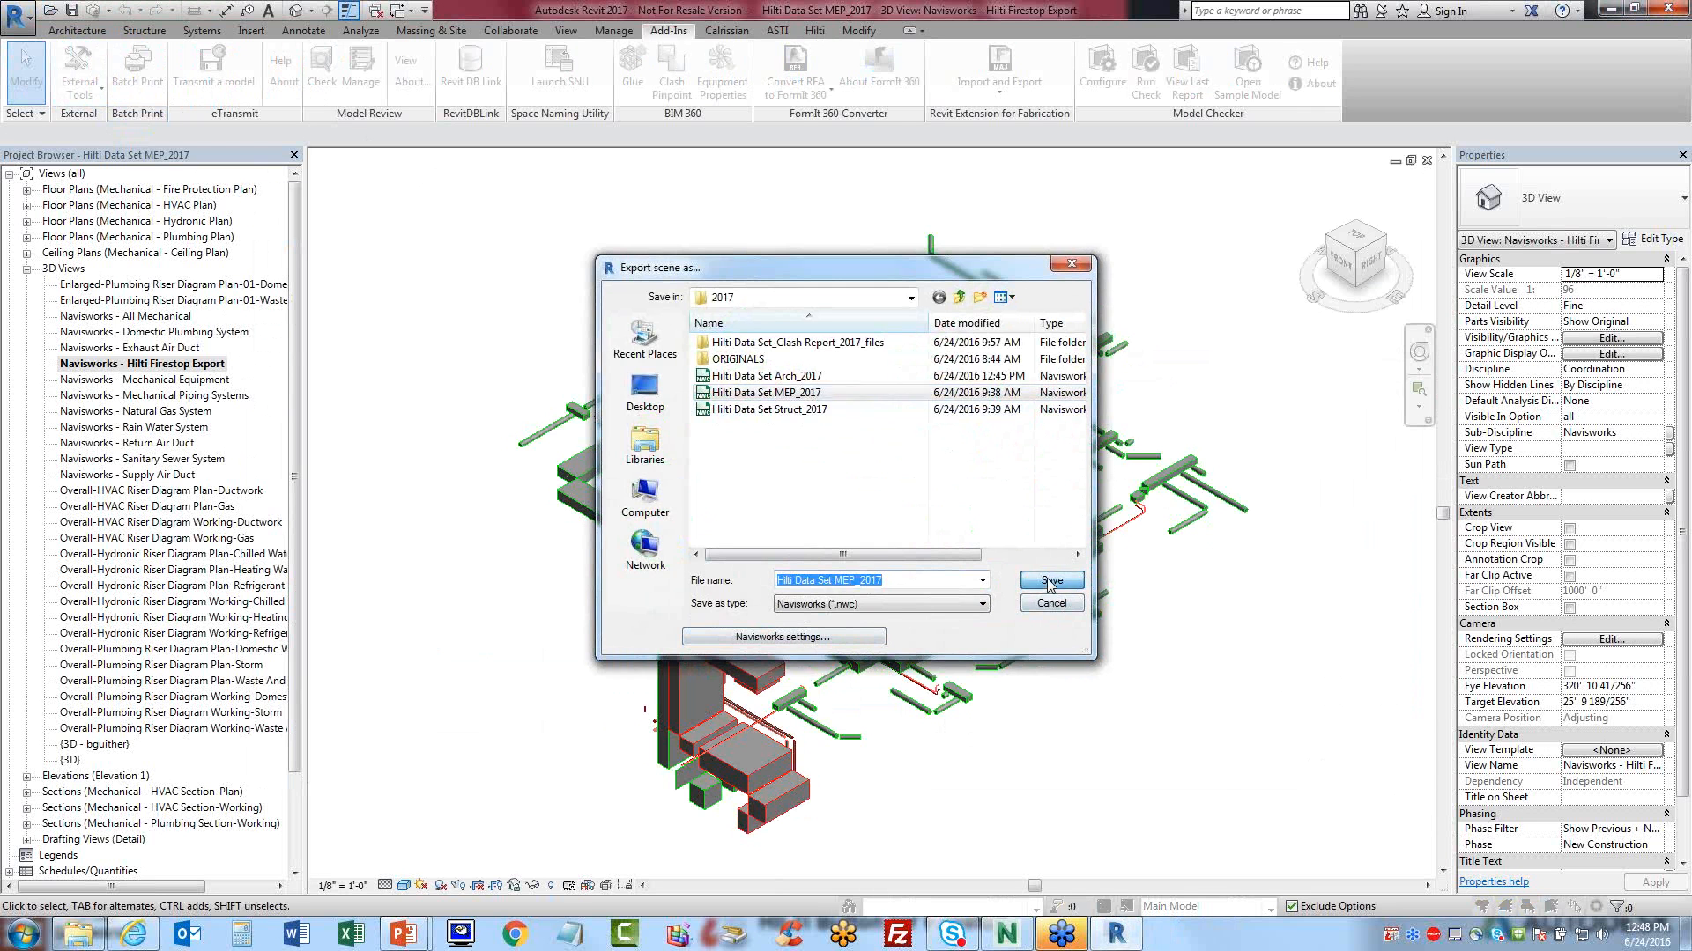
pyautogui.click(887, 468)
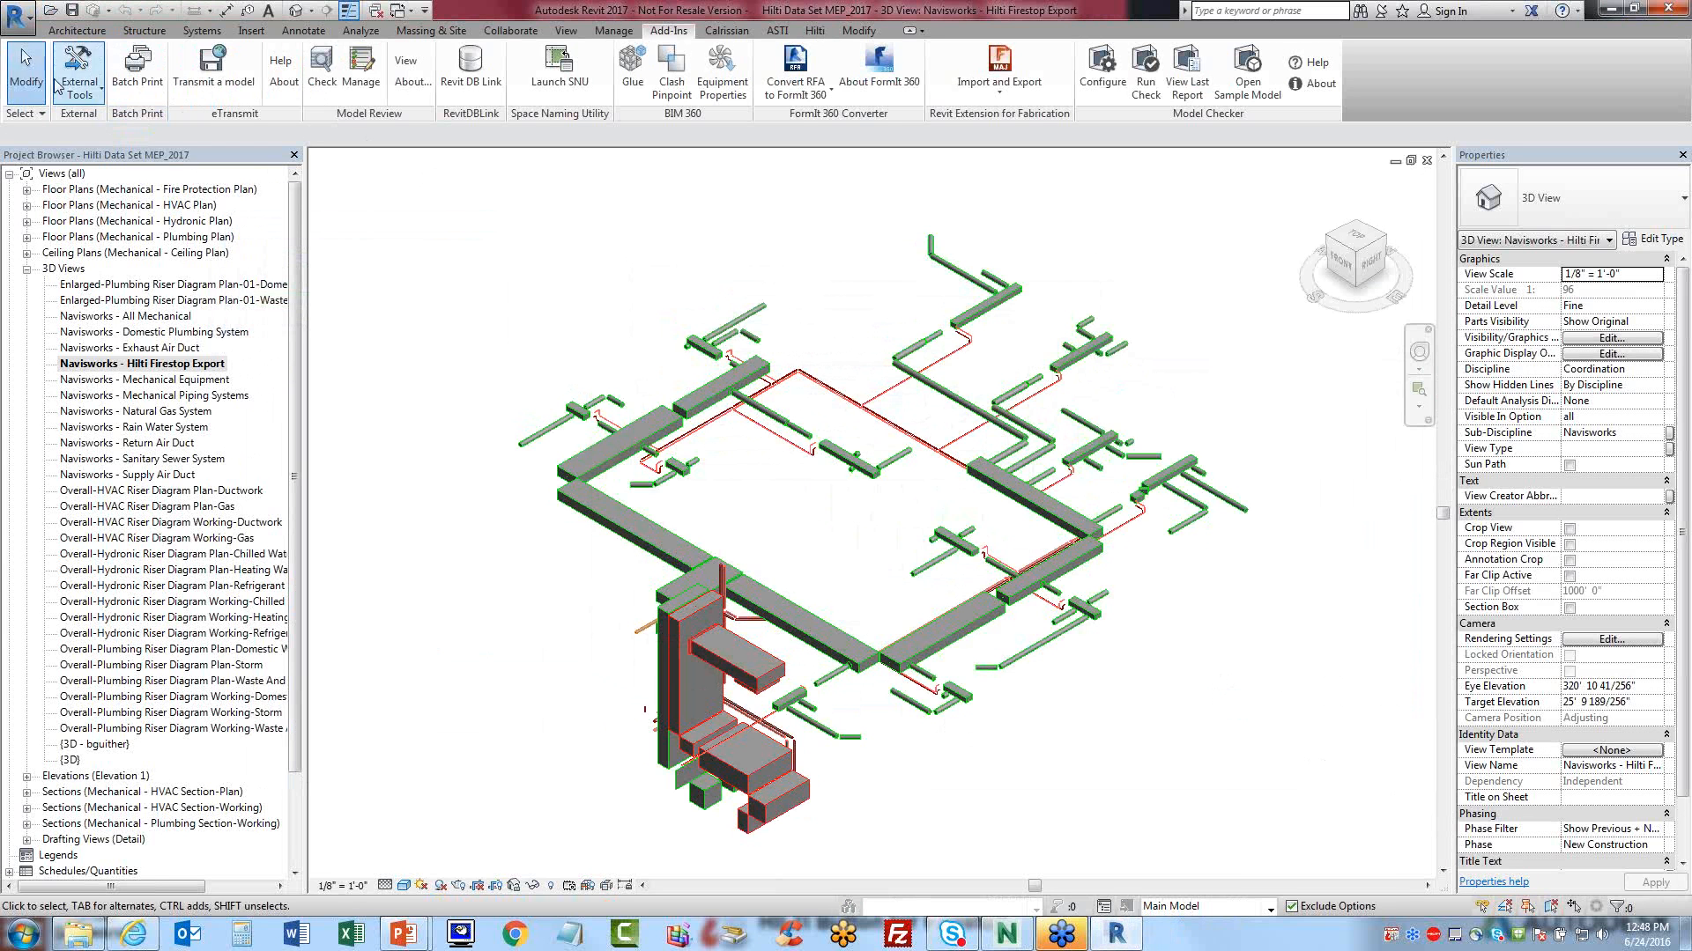
# - Close the MEP model and open the Hilti Data Set Struct_2017 project from the 2017 folder
pyautogui.click(18, 16)
pyautogui.click(66, 463)
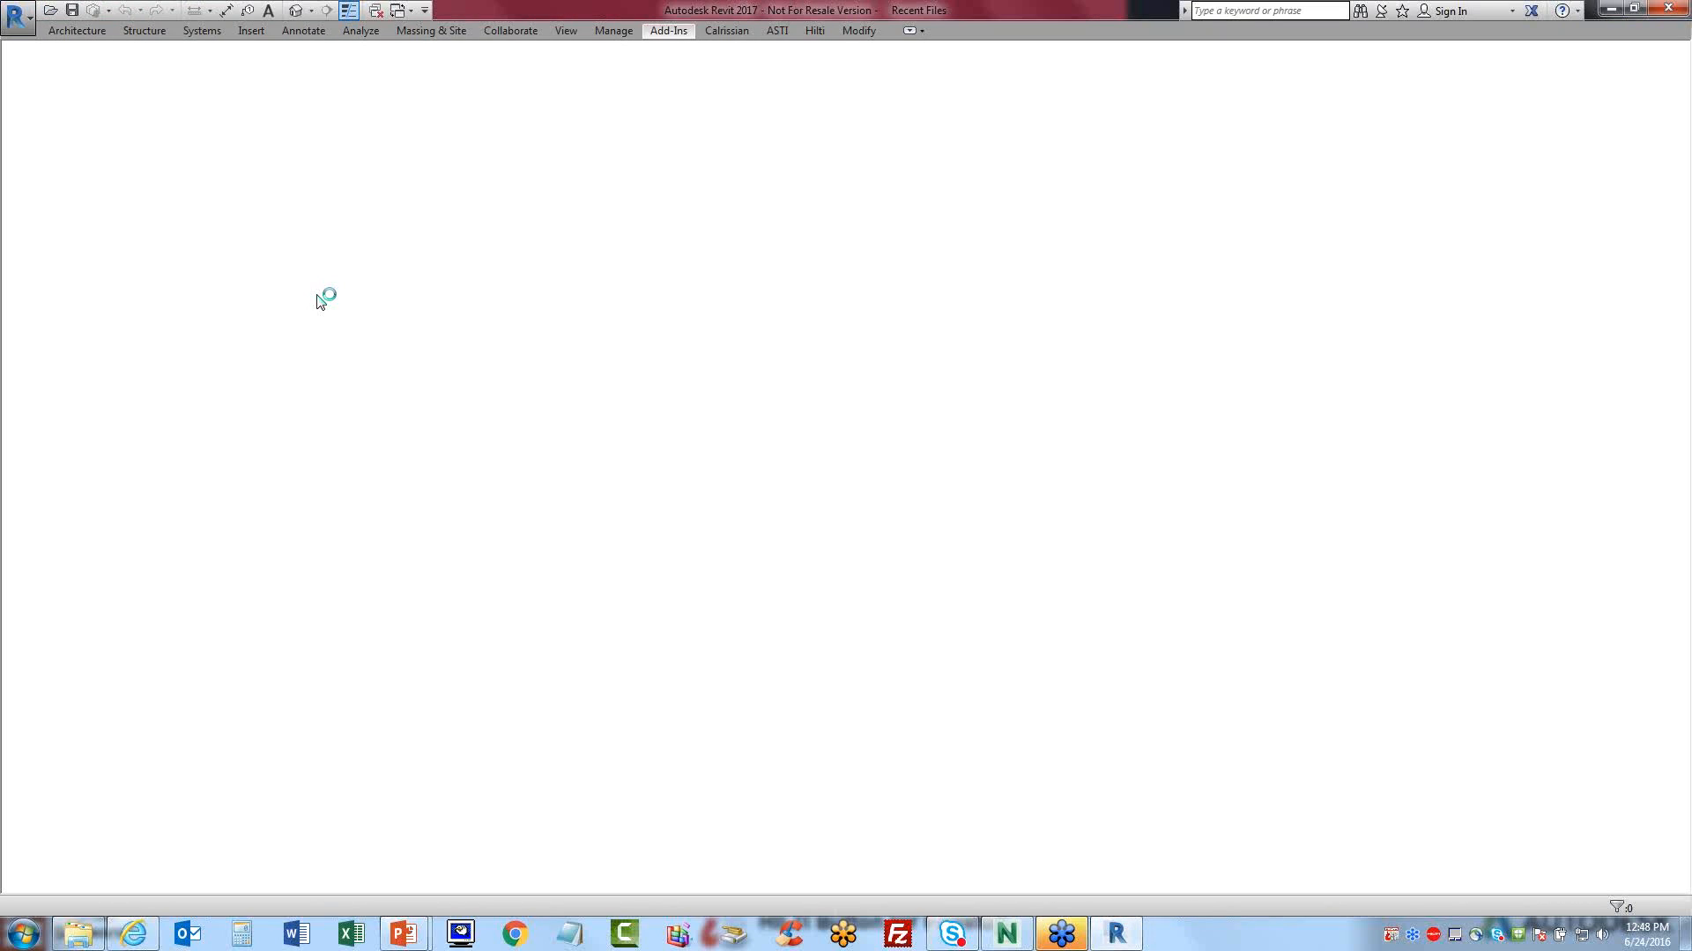
pyautogui.hotkey('ctrl', 'o')
pyautogui.click(696, 395)
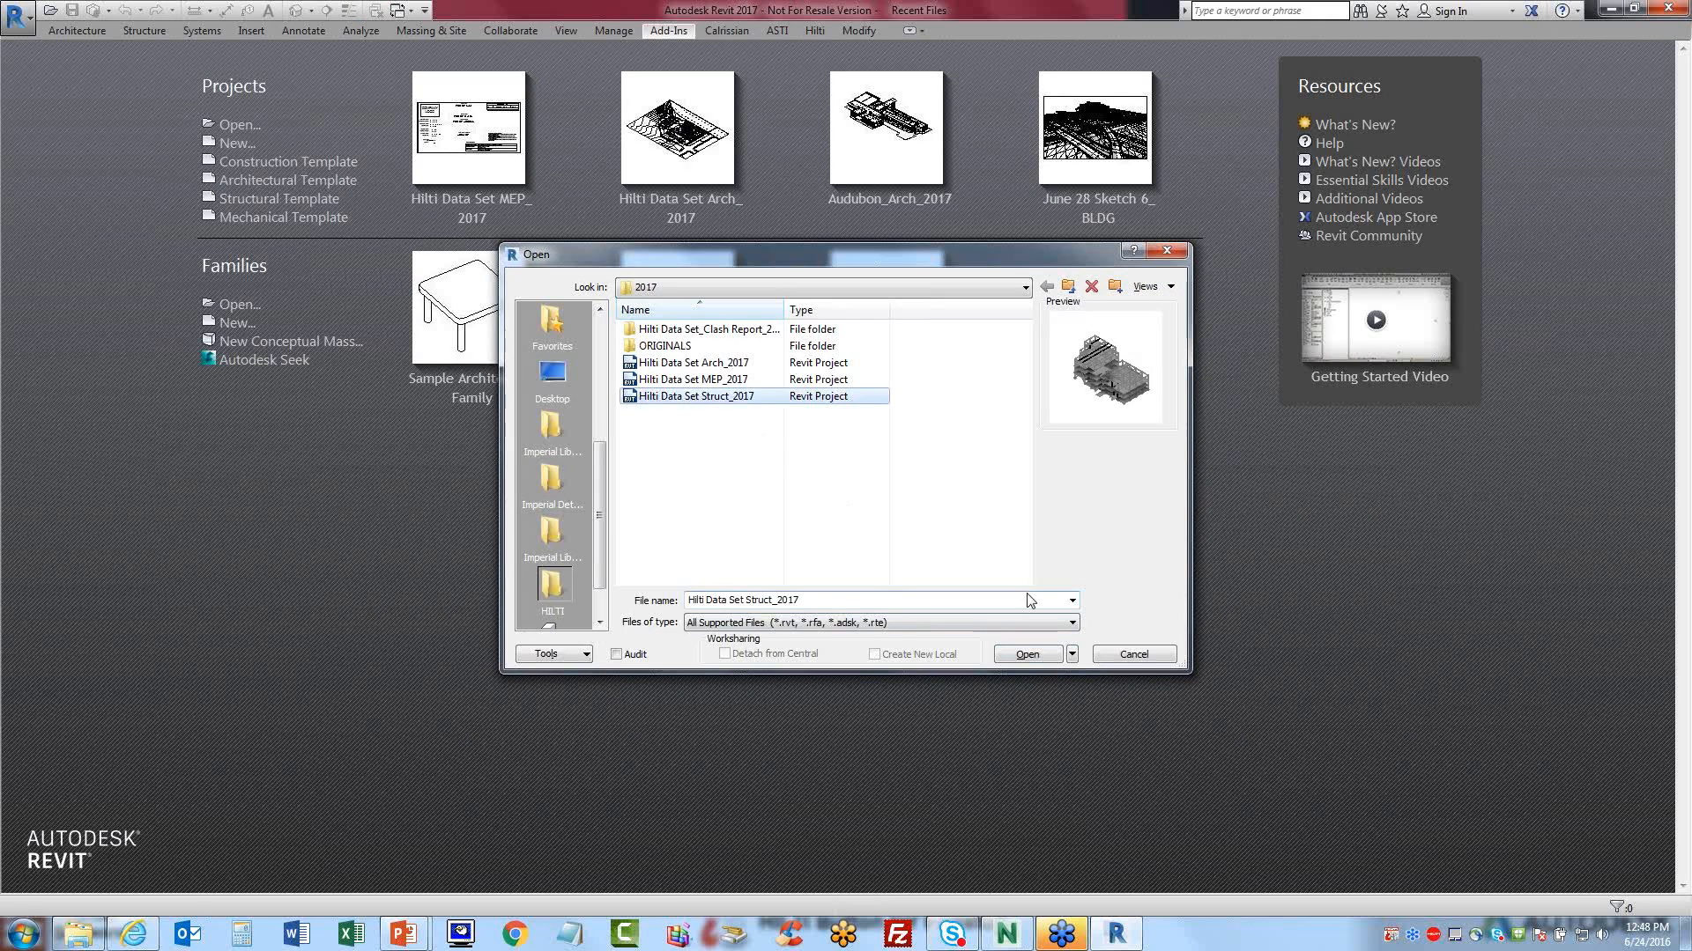
pyautogui.click(1043, 657)
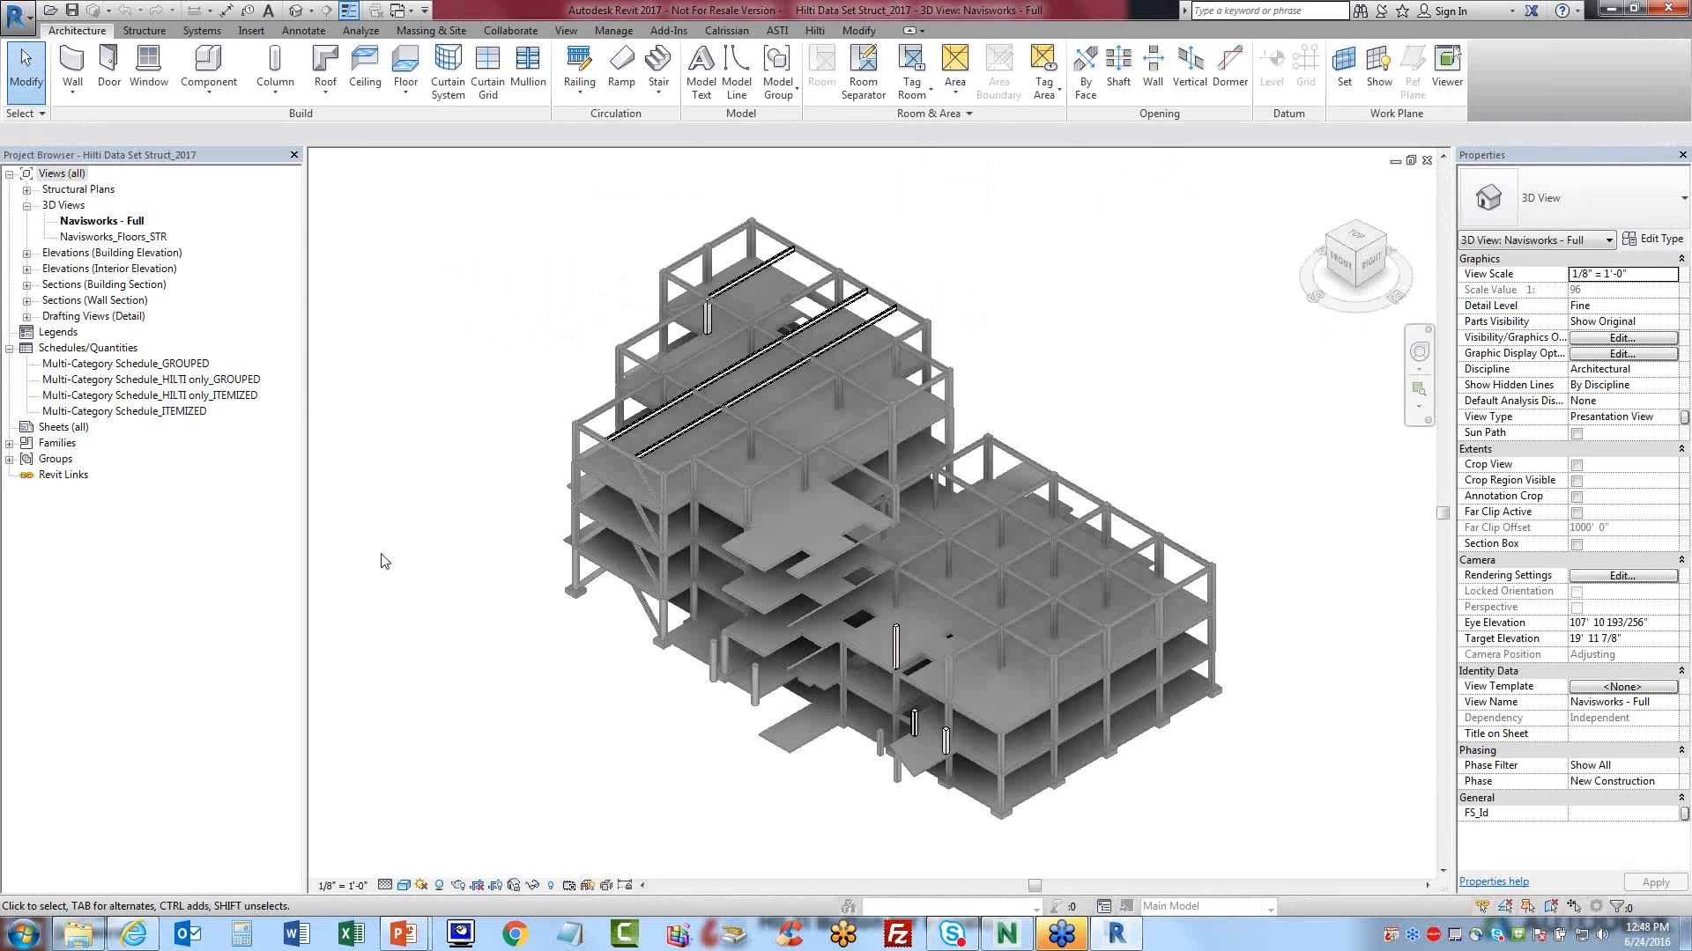
pyautogui.scroll(3, 823, 532)
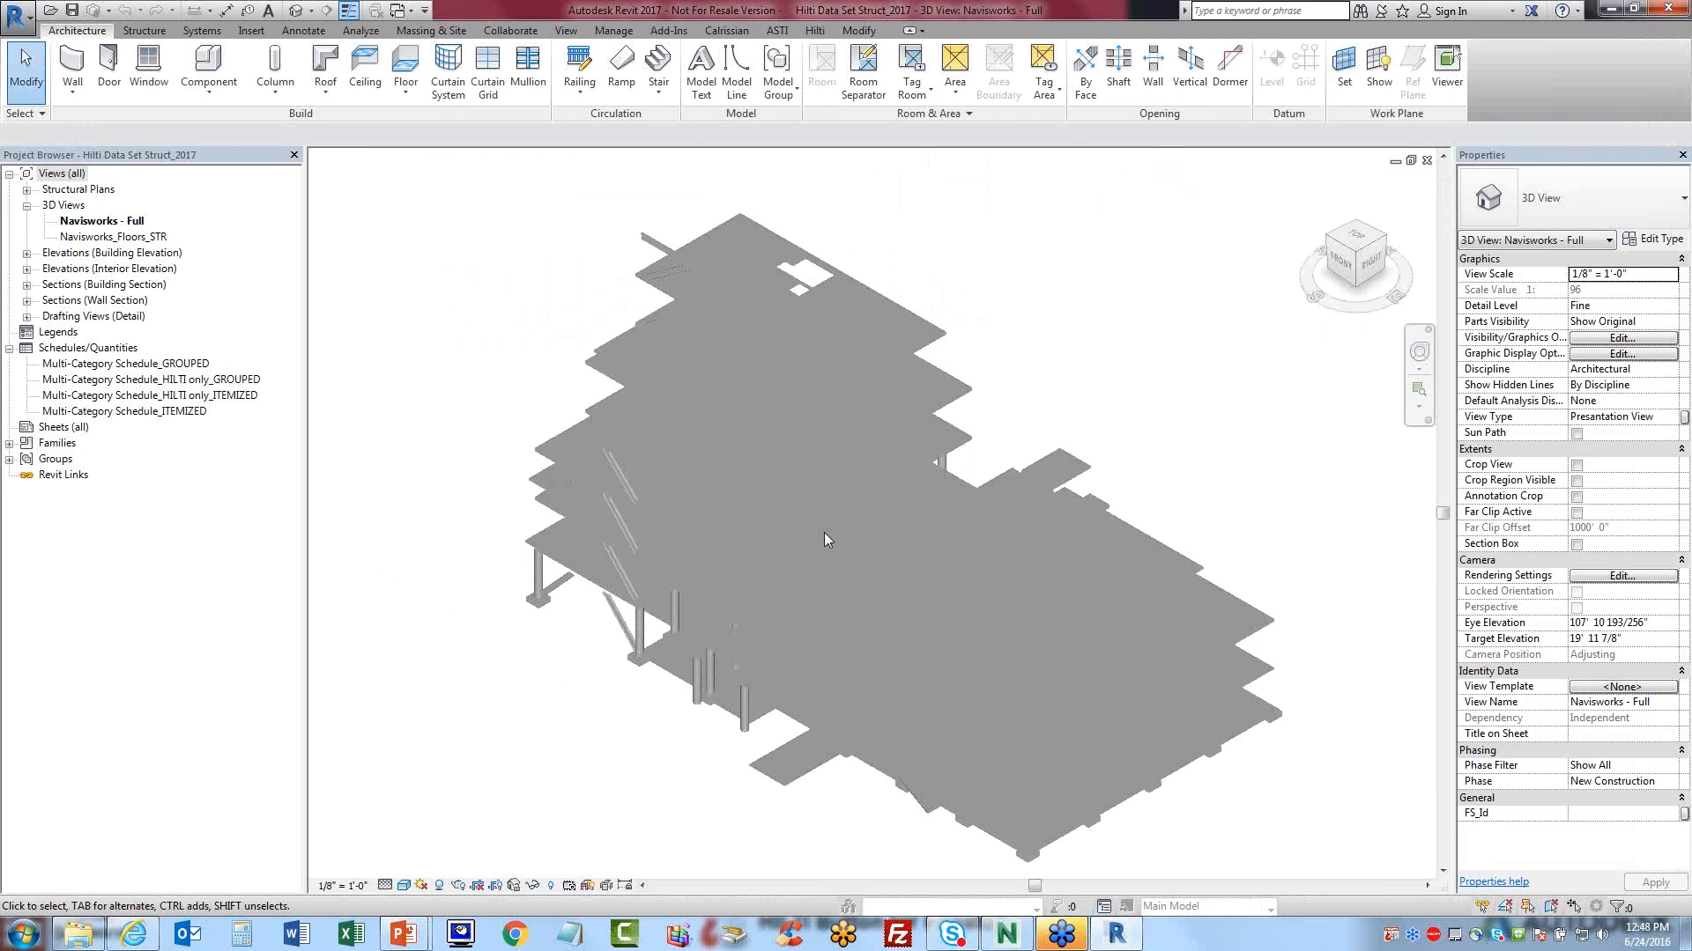
pyautogui.scroll(-1, 545, 673)
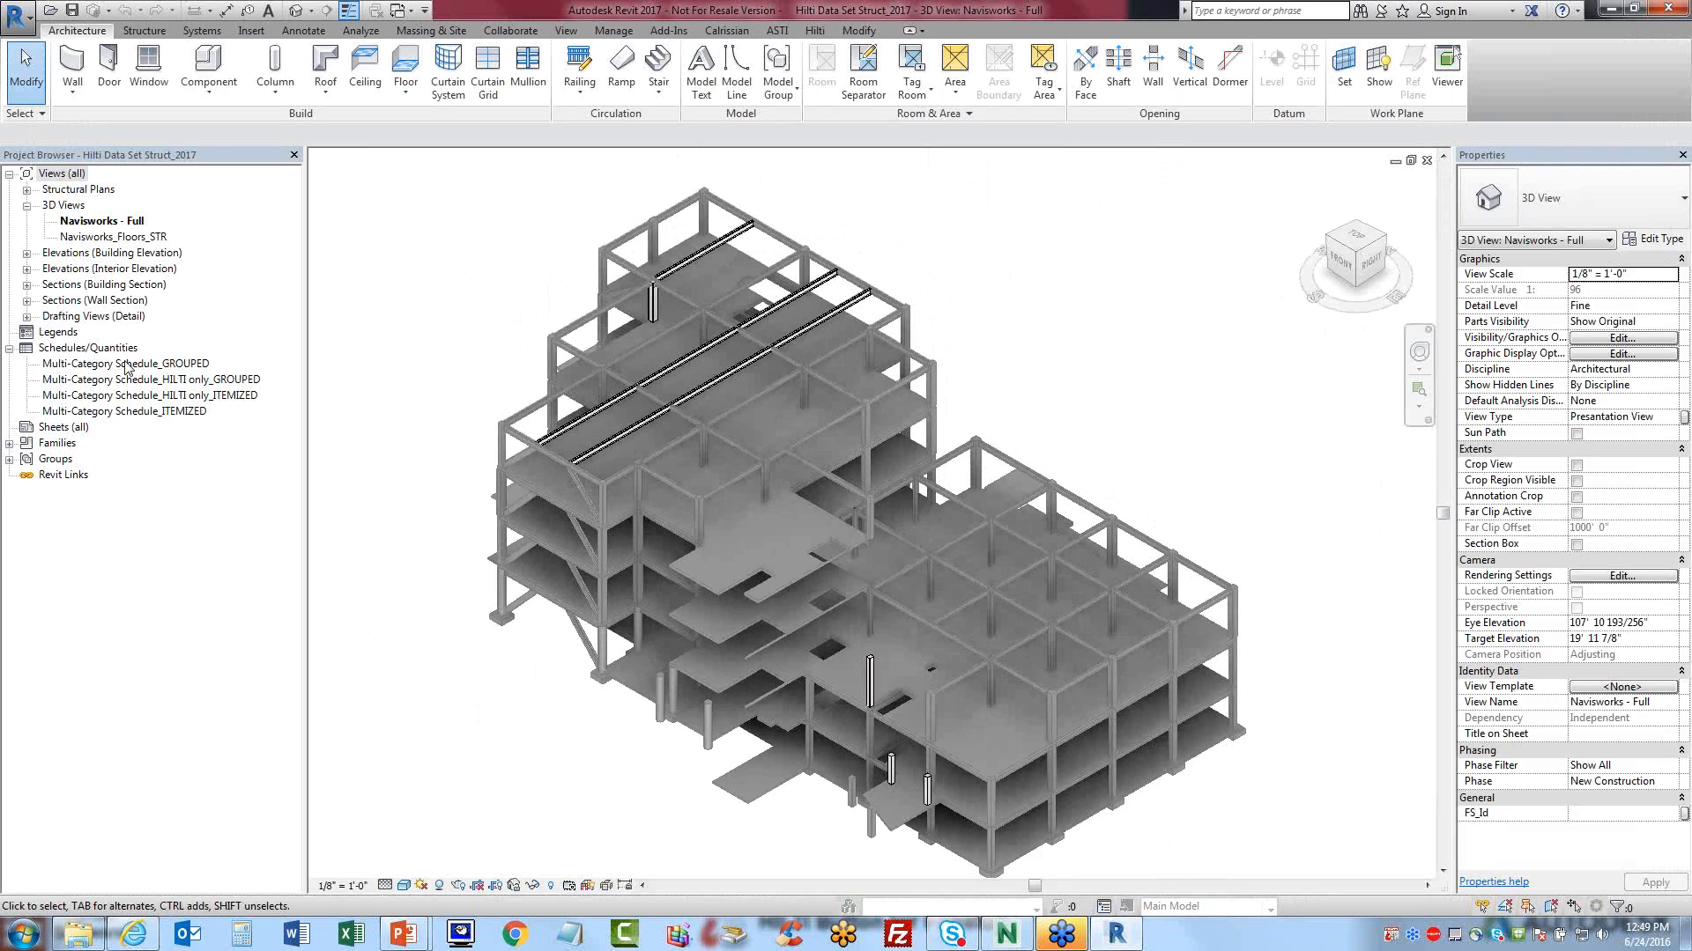
pyautogui.moveTo(1240, 239); pyautogui.dragTo(465, 801)
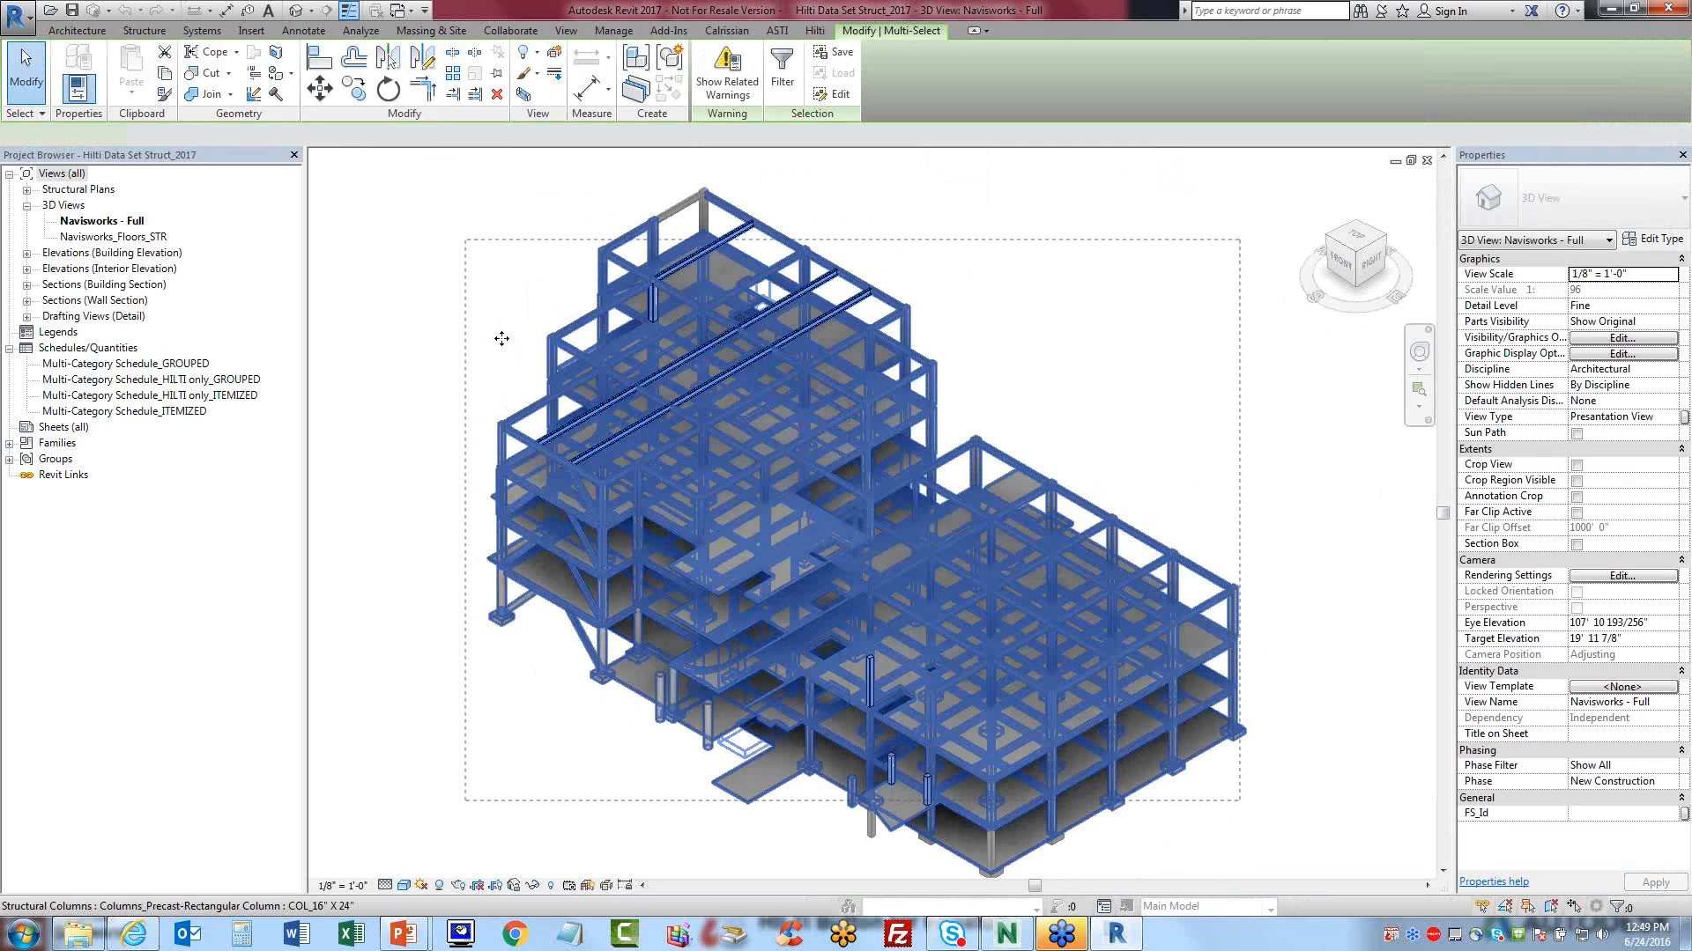
pyautogui.click(782, 70)
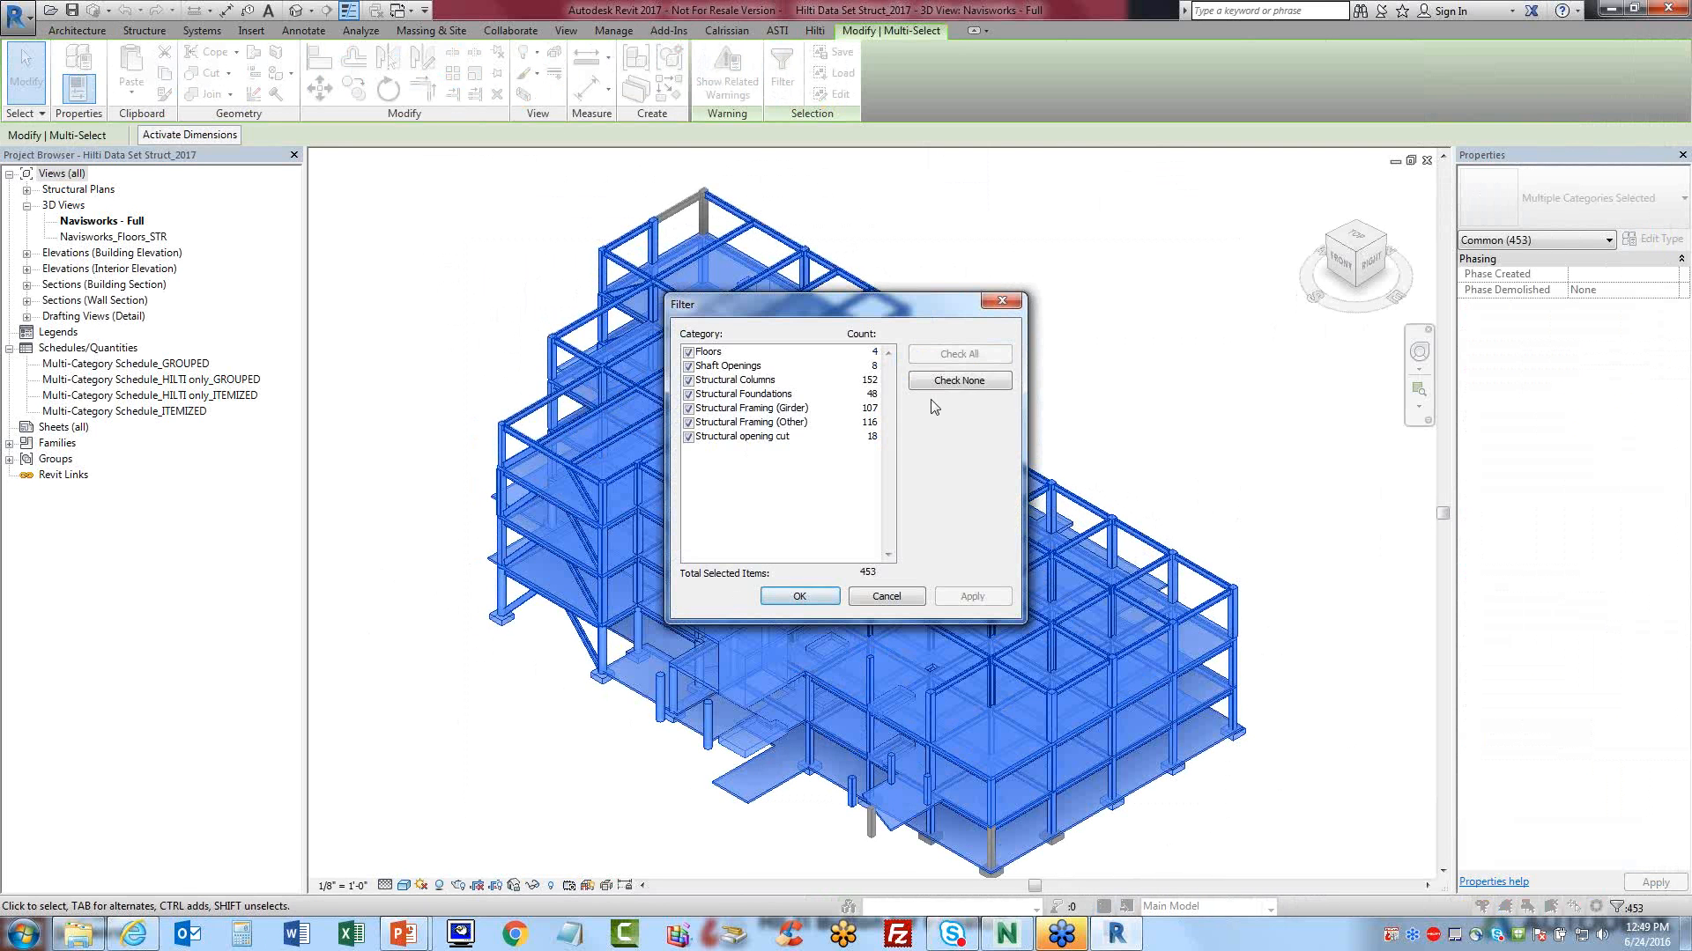
pyautogui.click(959, 381)
pyautogui.click(690, 354)
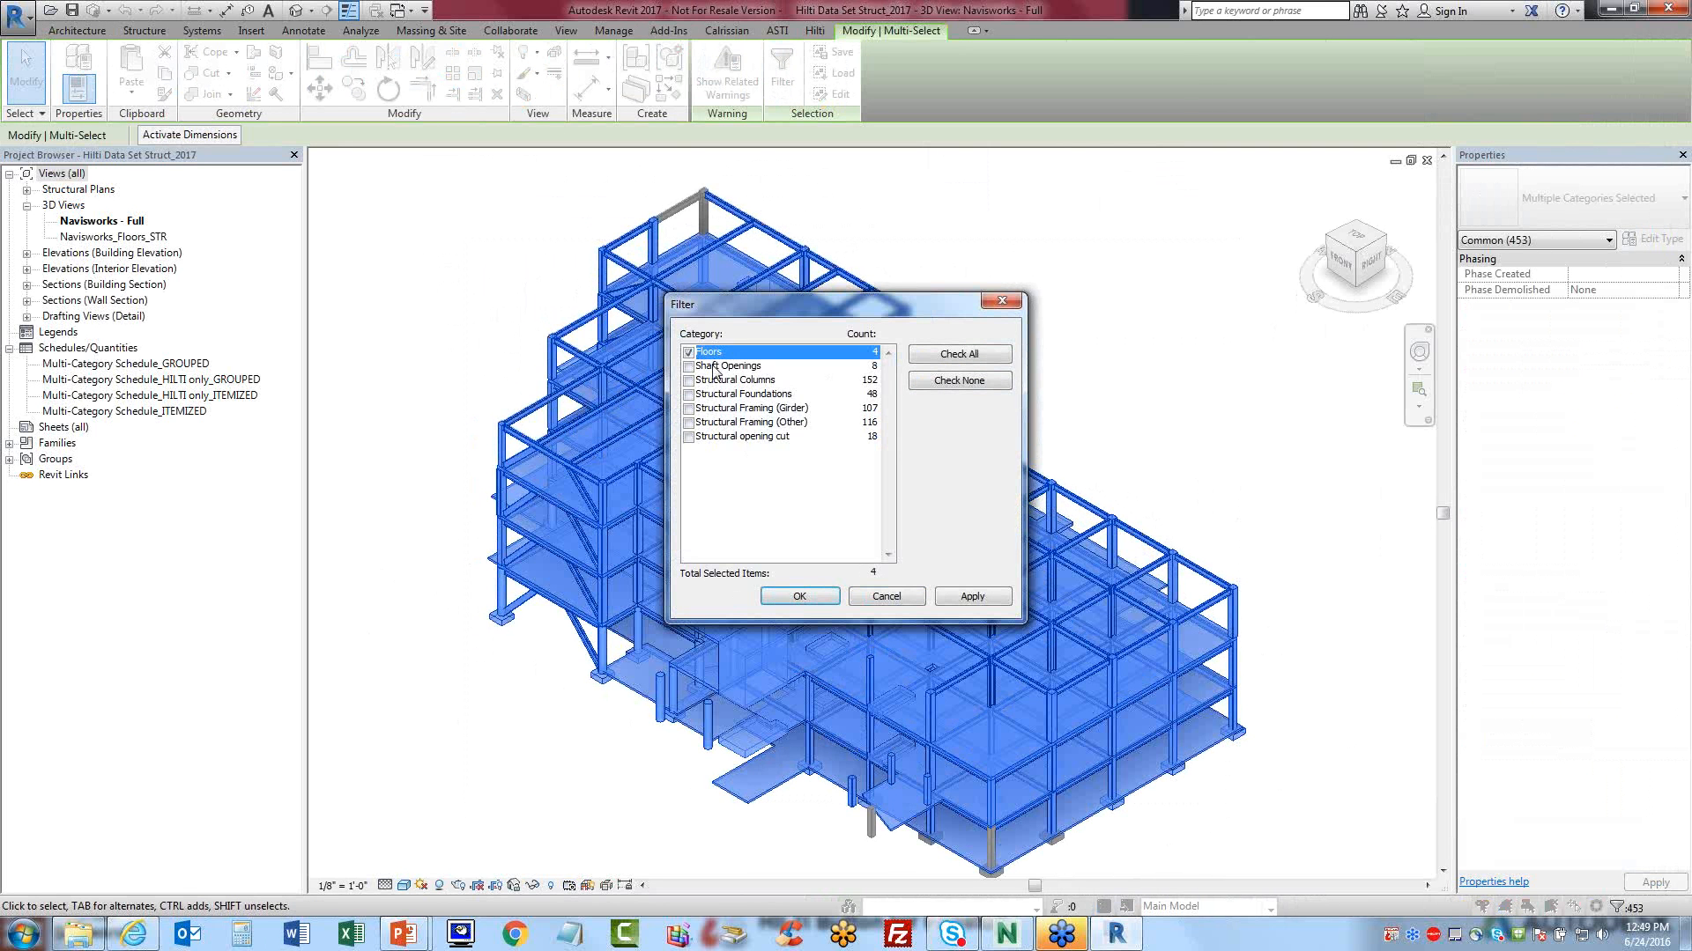
pyautogui.click(878, 602)
pyautogui.click(408, 359)
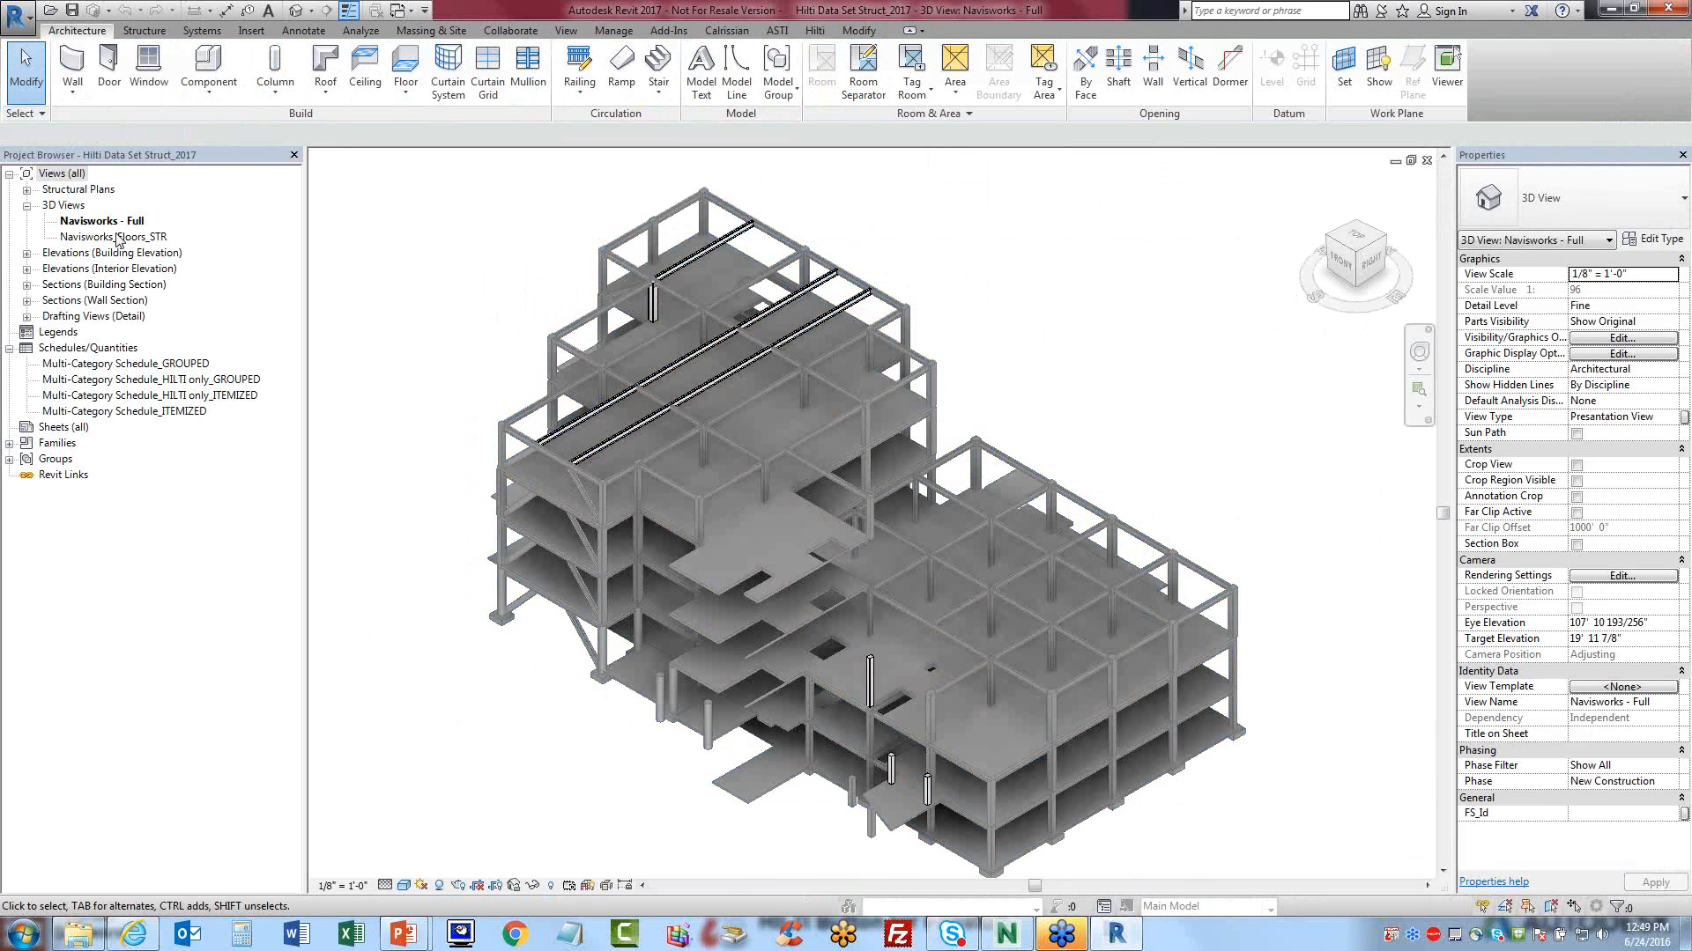
# - Open the Navisworks_Floors_STR 3D view so that only the structural floor slabs are displayed
pyautogui.doubleClick(128, 240)
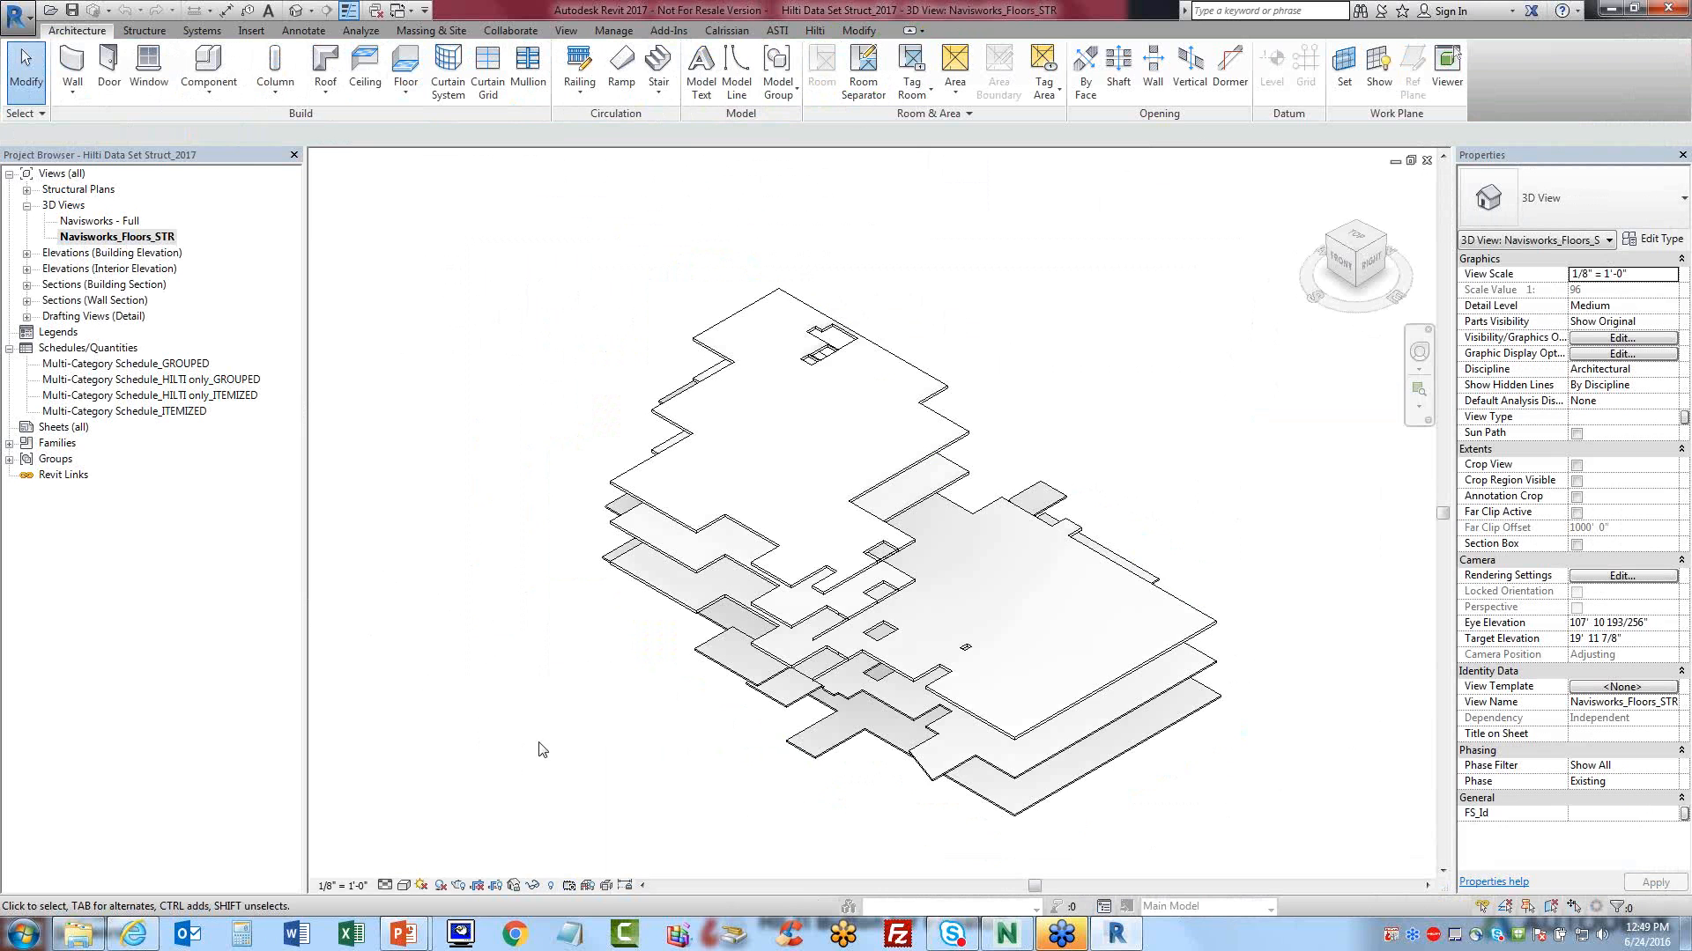
pyautogui.keyDown('shift'); pyautogui.moveTo(594, 804); pyautogui.dragTo(645, 743, button='middle'); pyautogui.keyUp('shift')
pyautogui.scroll(1, 957, 761)
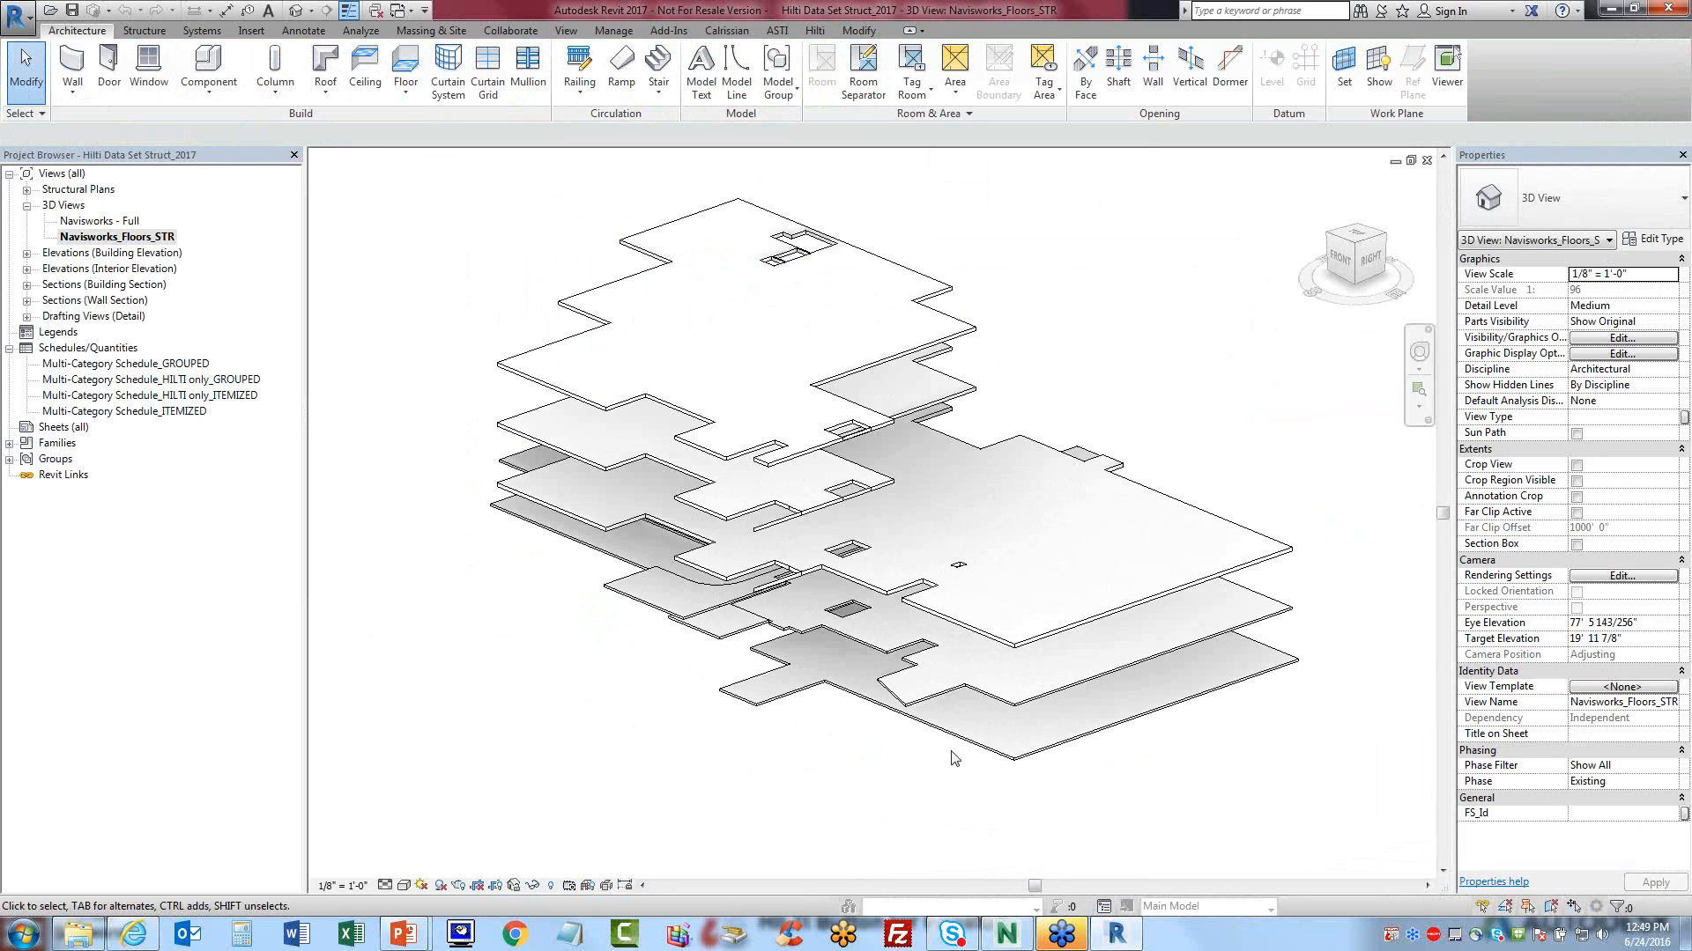
# - Run Qualify Slabs and set FS_FireRating to 2 Hour for both 6" LW Concrete on 4" Metal Deck slabs
pyautogui.click(814, 31)
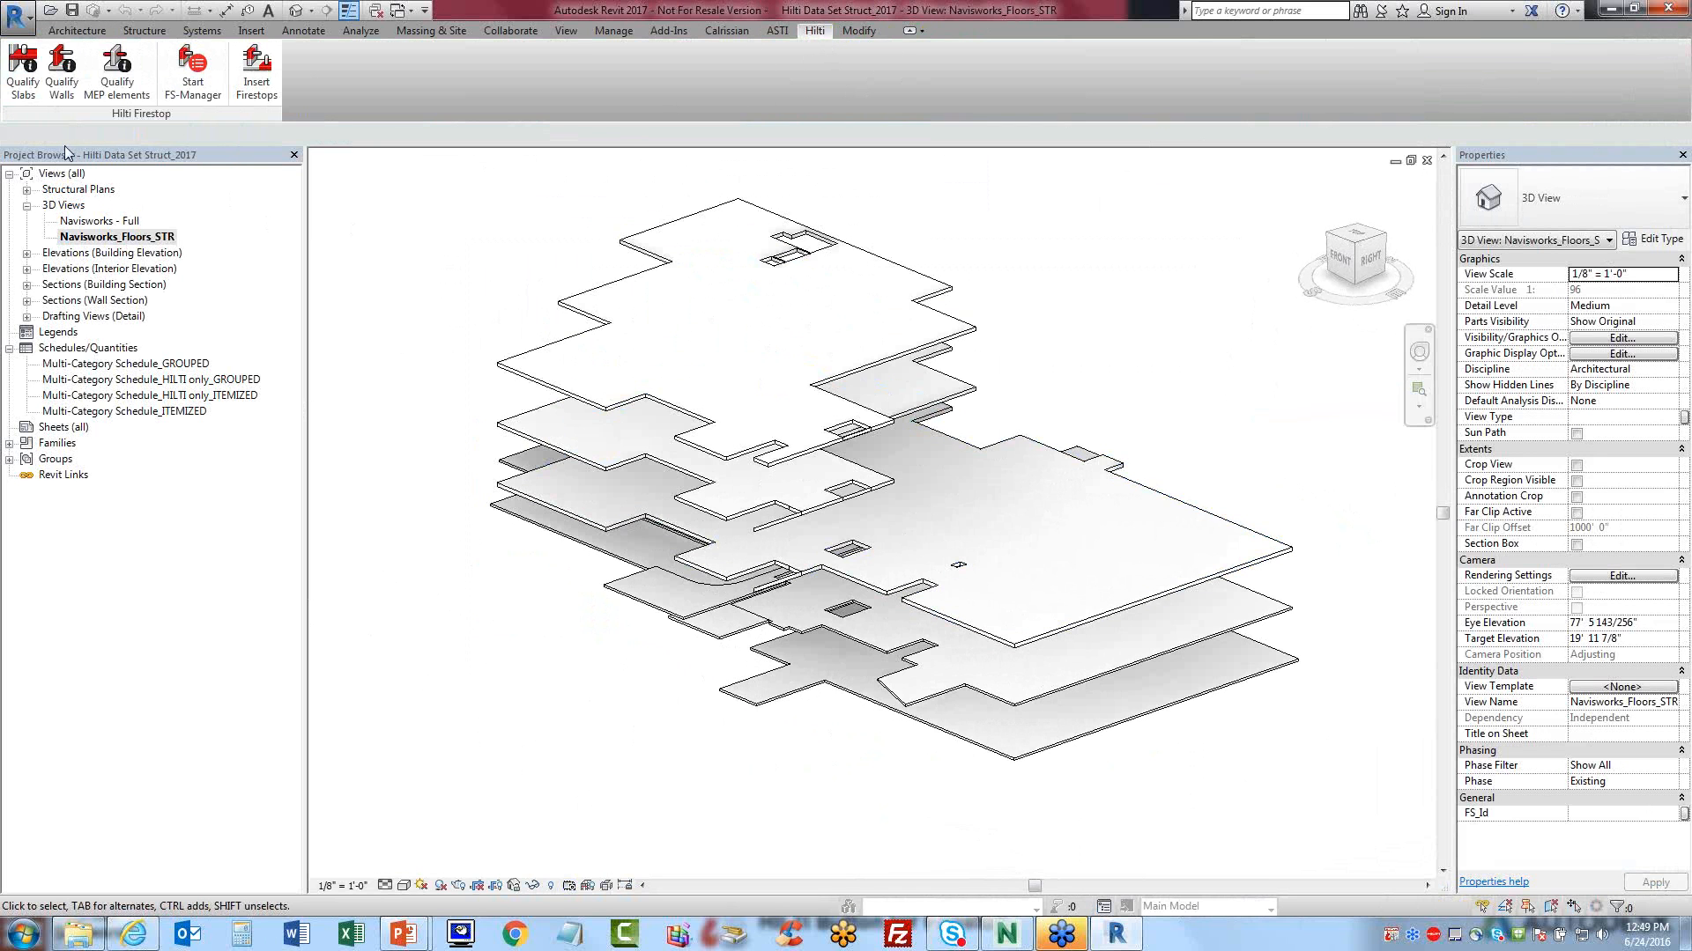
pyautogui.click(26, 89)
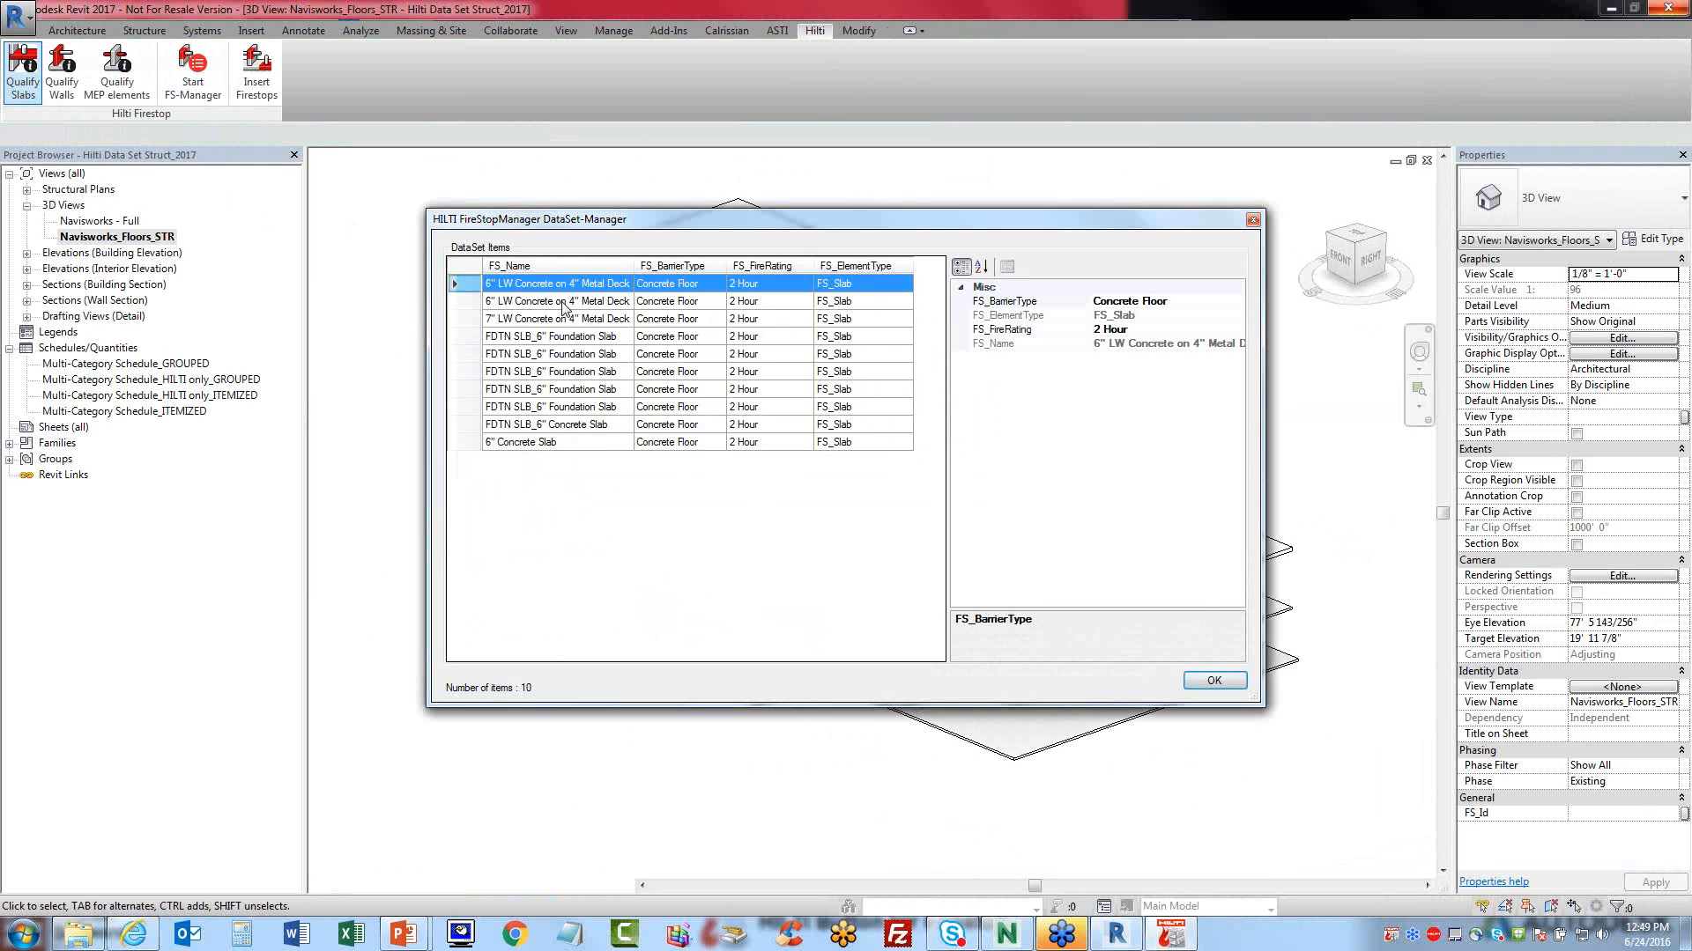
pyautogui.keyDown('ctrl'); pyautogui.click(564, 310); pyautogui.keyUp('ctrl')
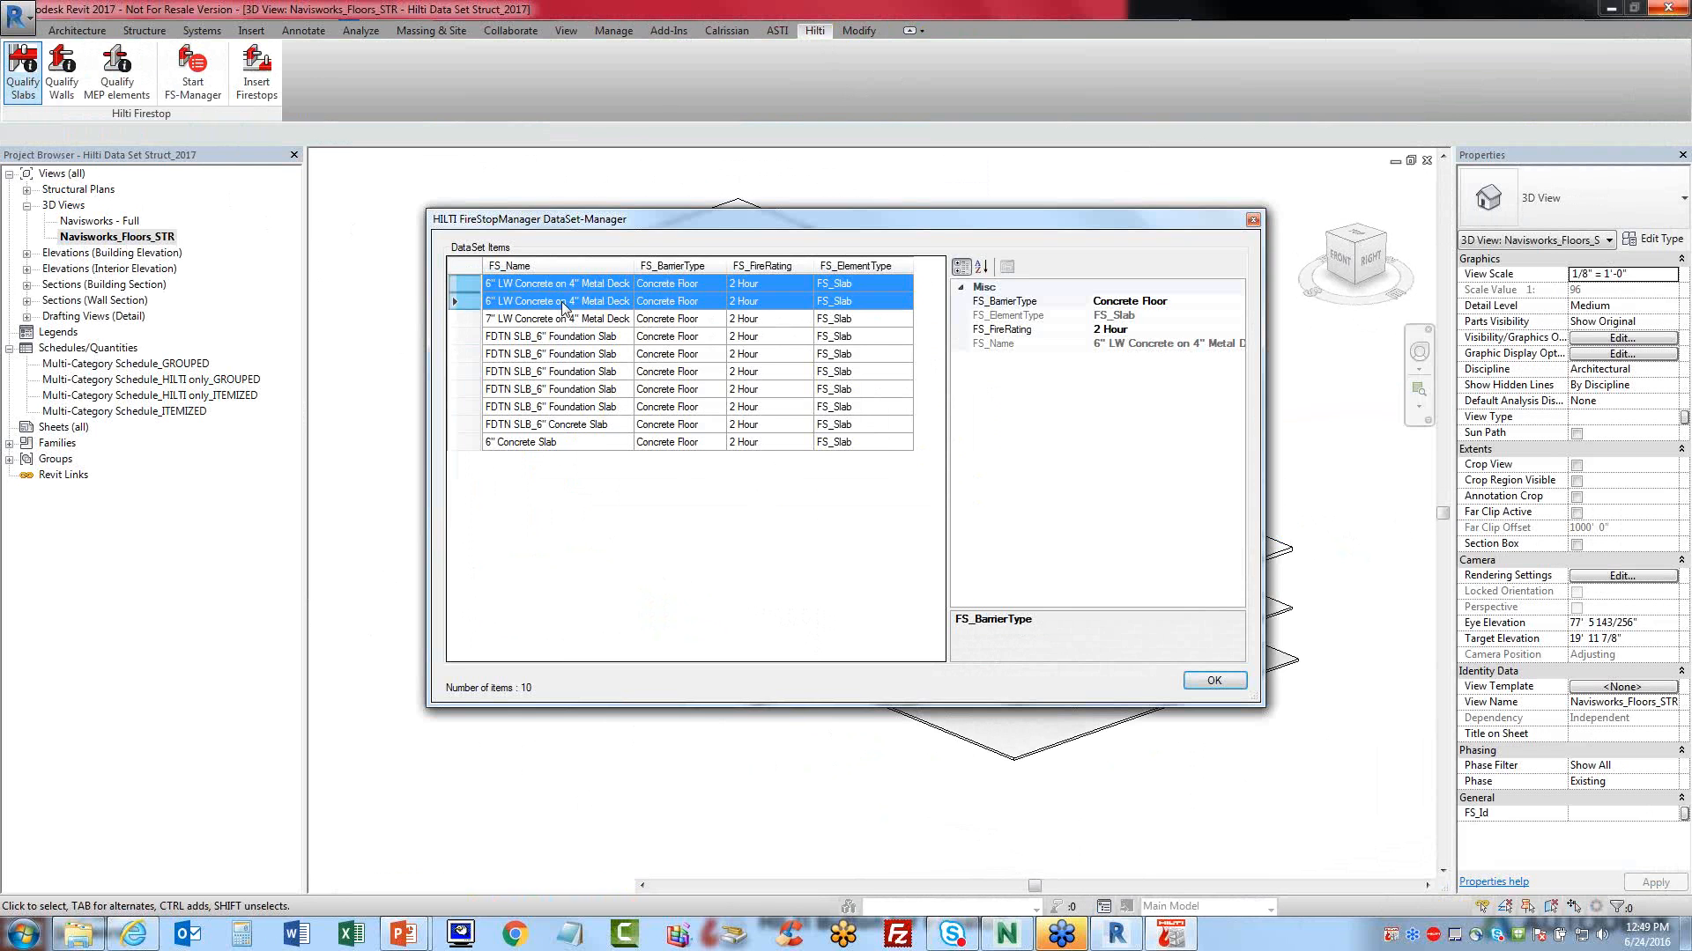
pyautogui.click(1224, 328)
pyautogui.click(1238, 330)
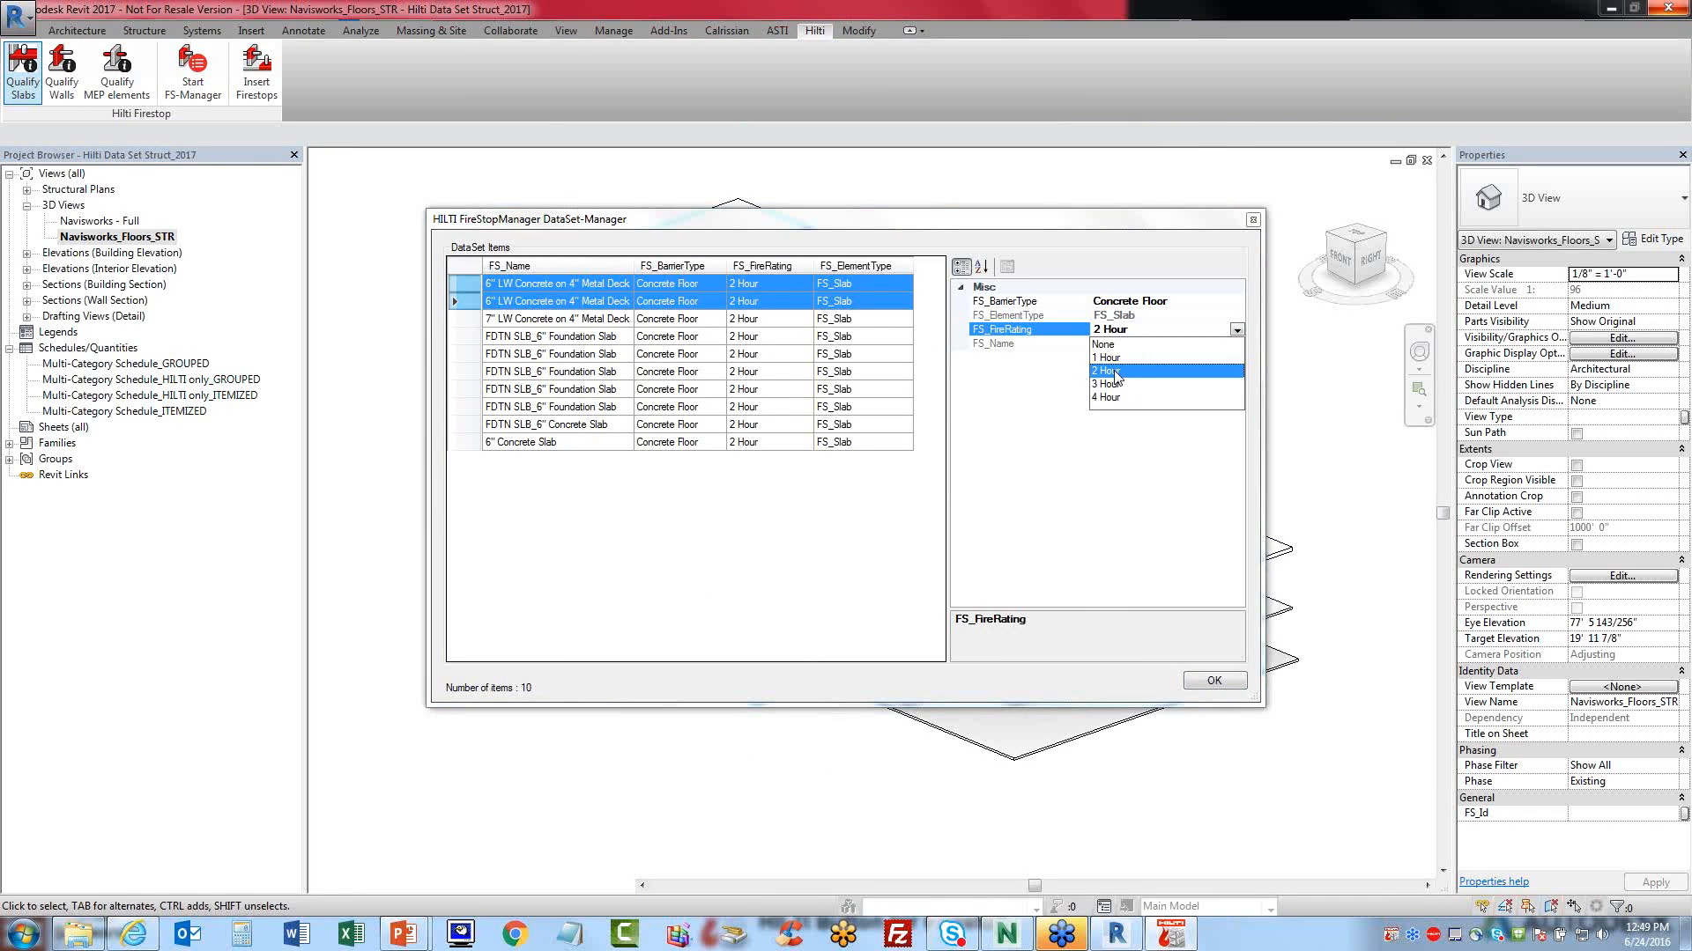
pyautogui.click(1113, 377)
# - Set FS_BarrierType to Concrete Floor for the selected metal deck slabs and accept the slab qualification
pyautogui.click(1202, 300)
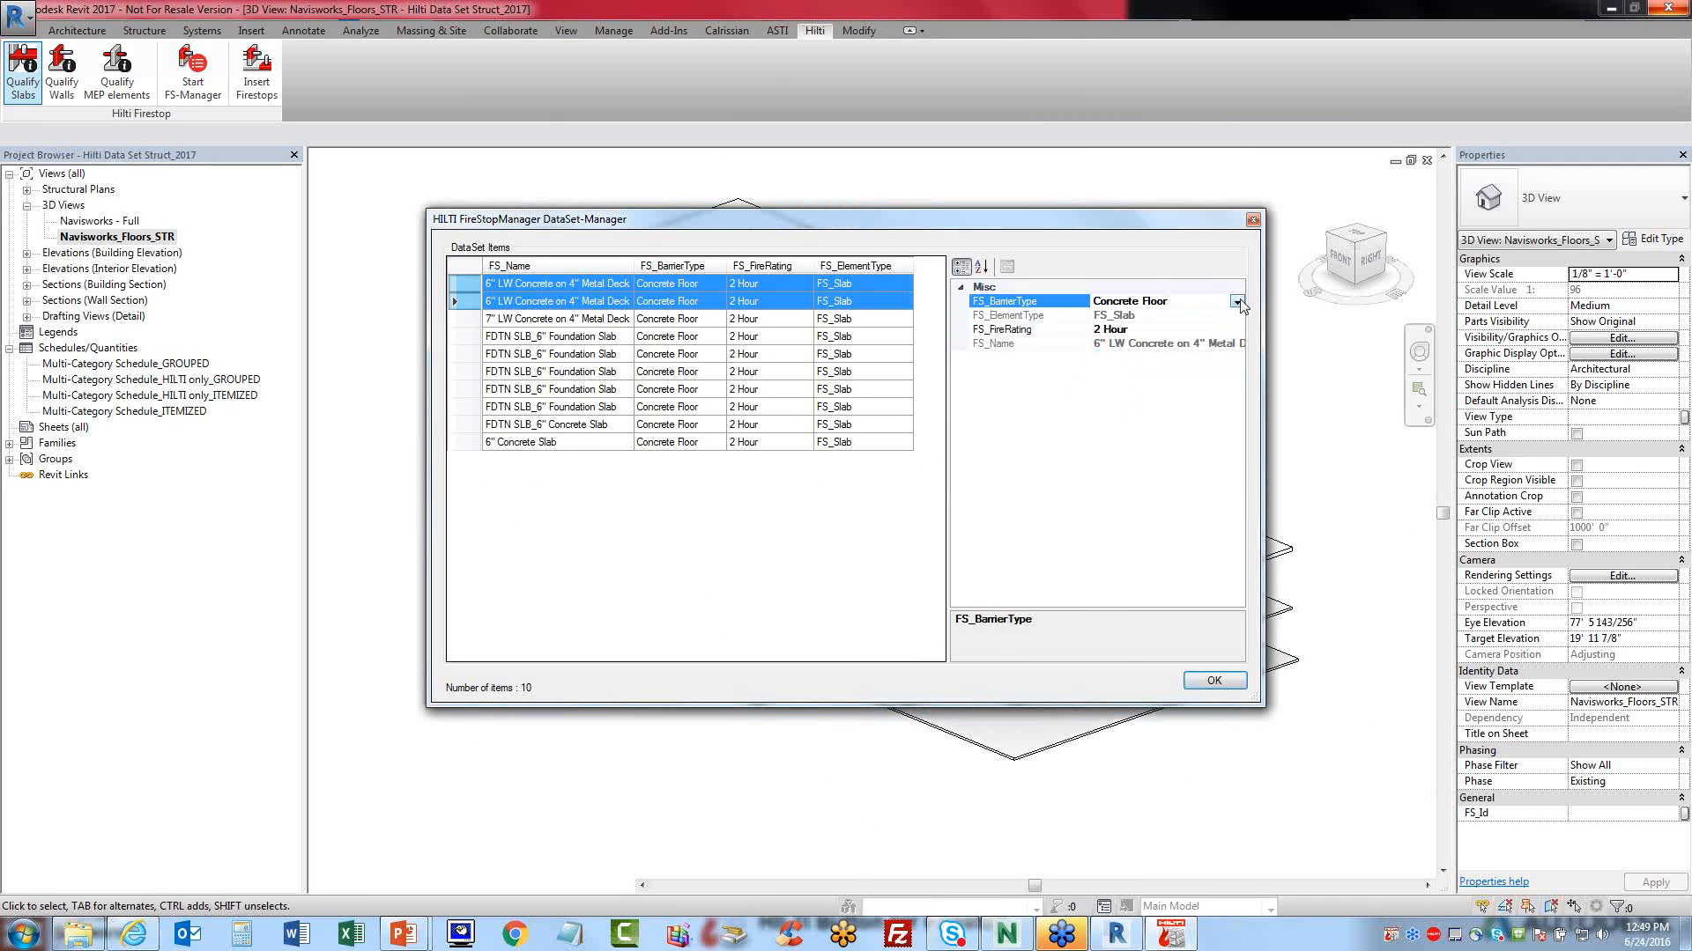
pyautogui.click(1237, 301)
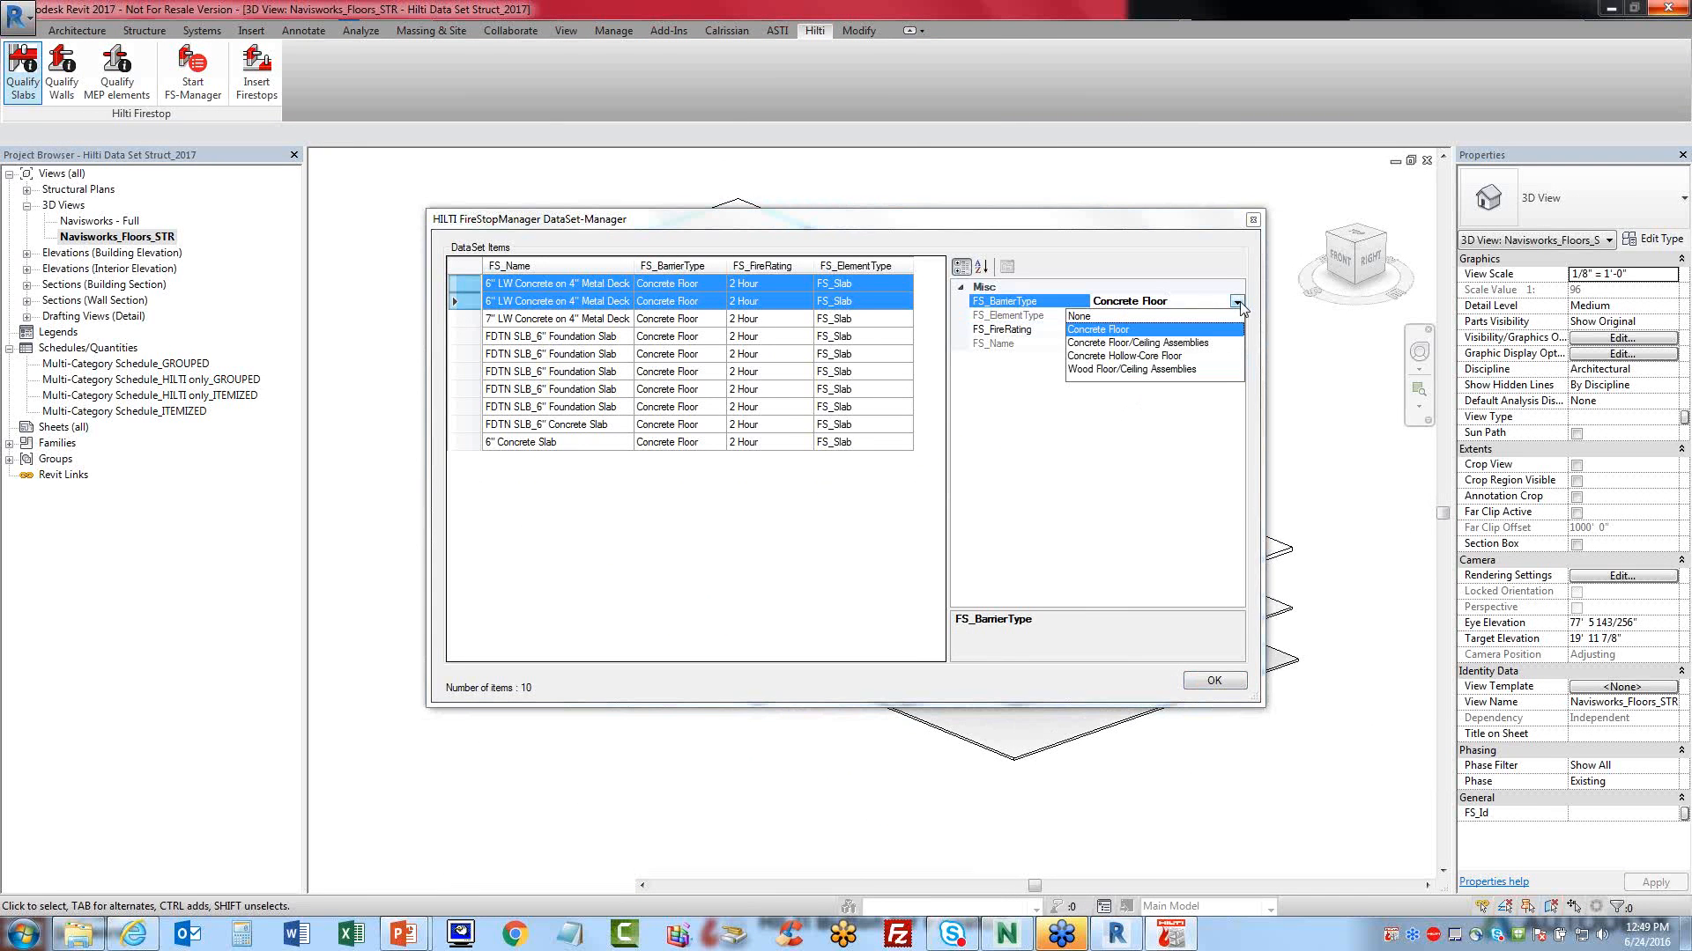
pyautogui.click(1097, 330)
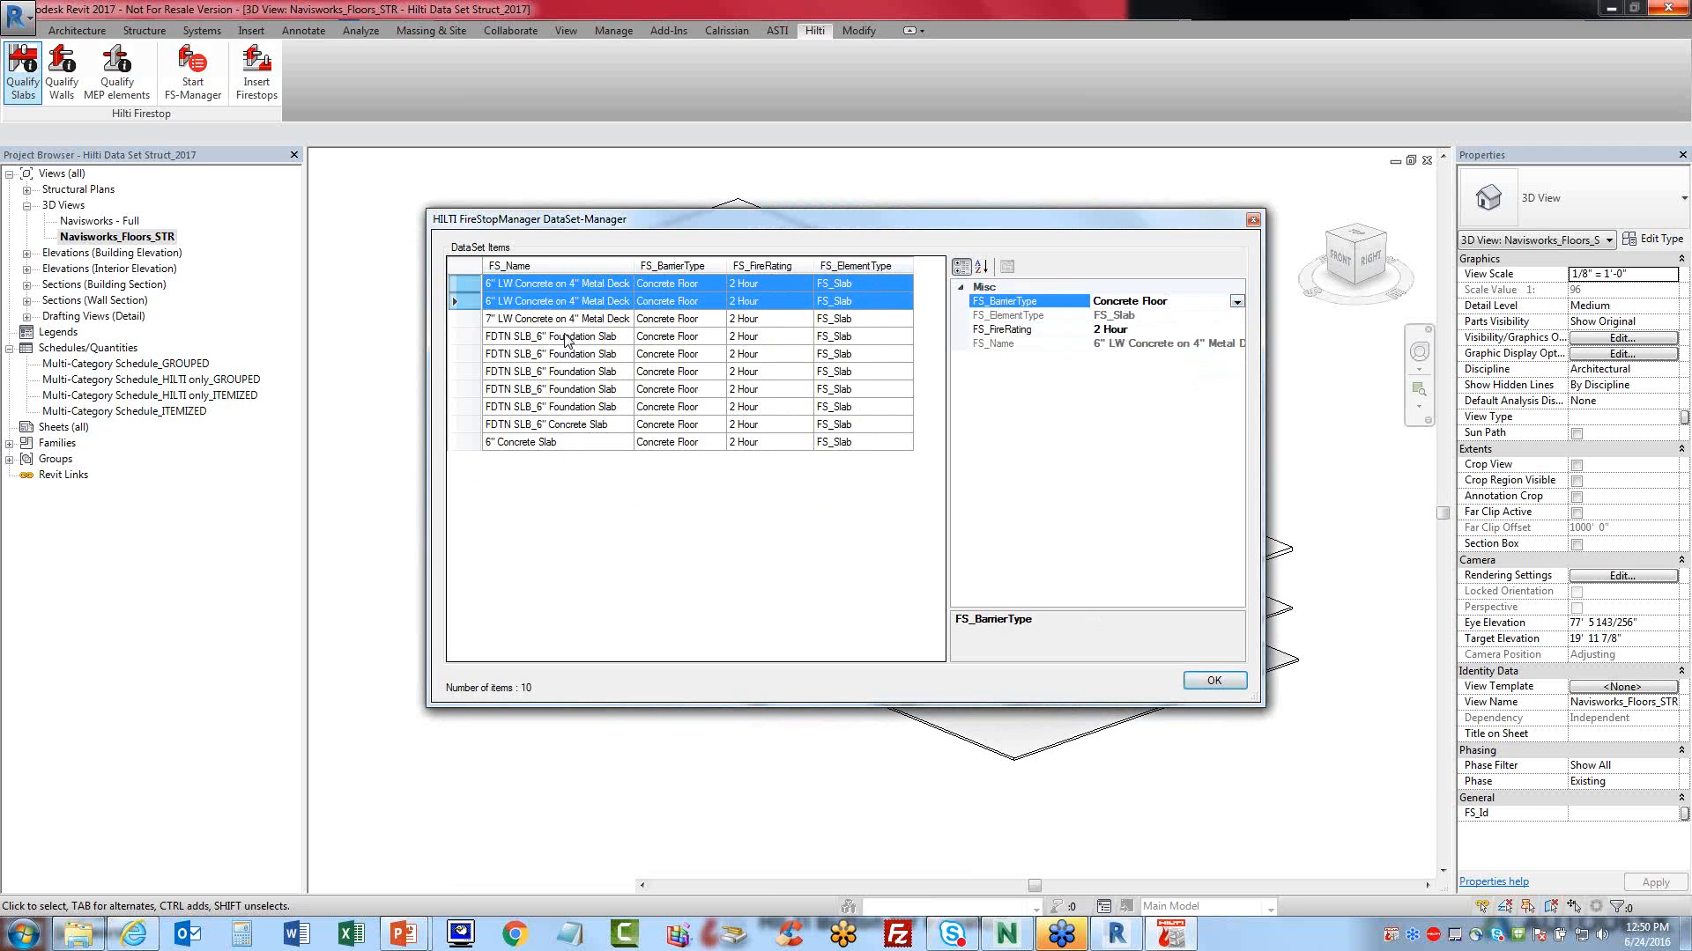
pyautogui.click(1212, 682)
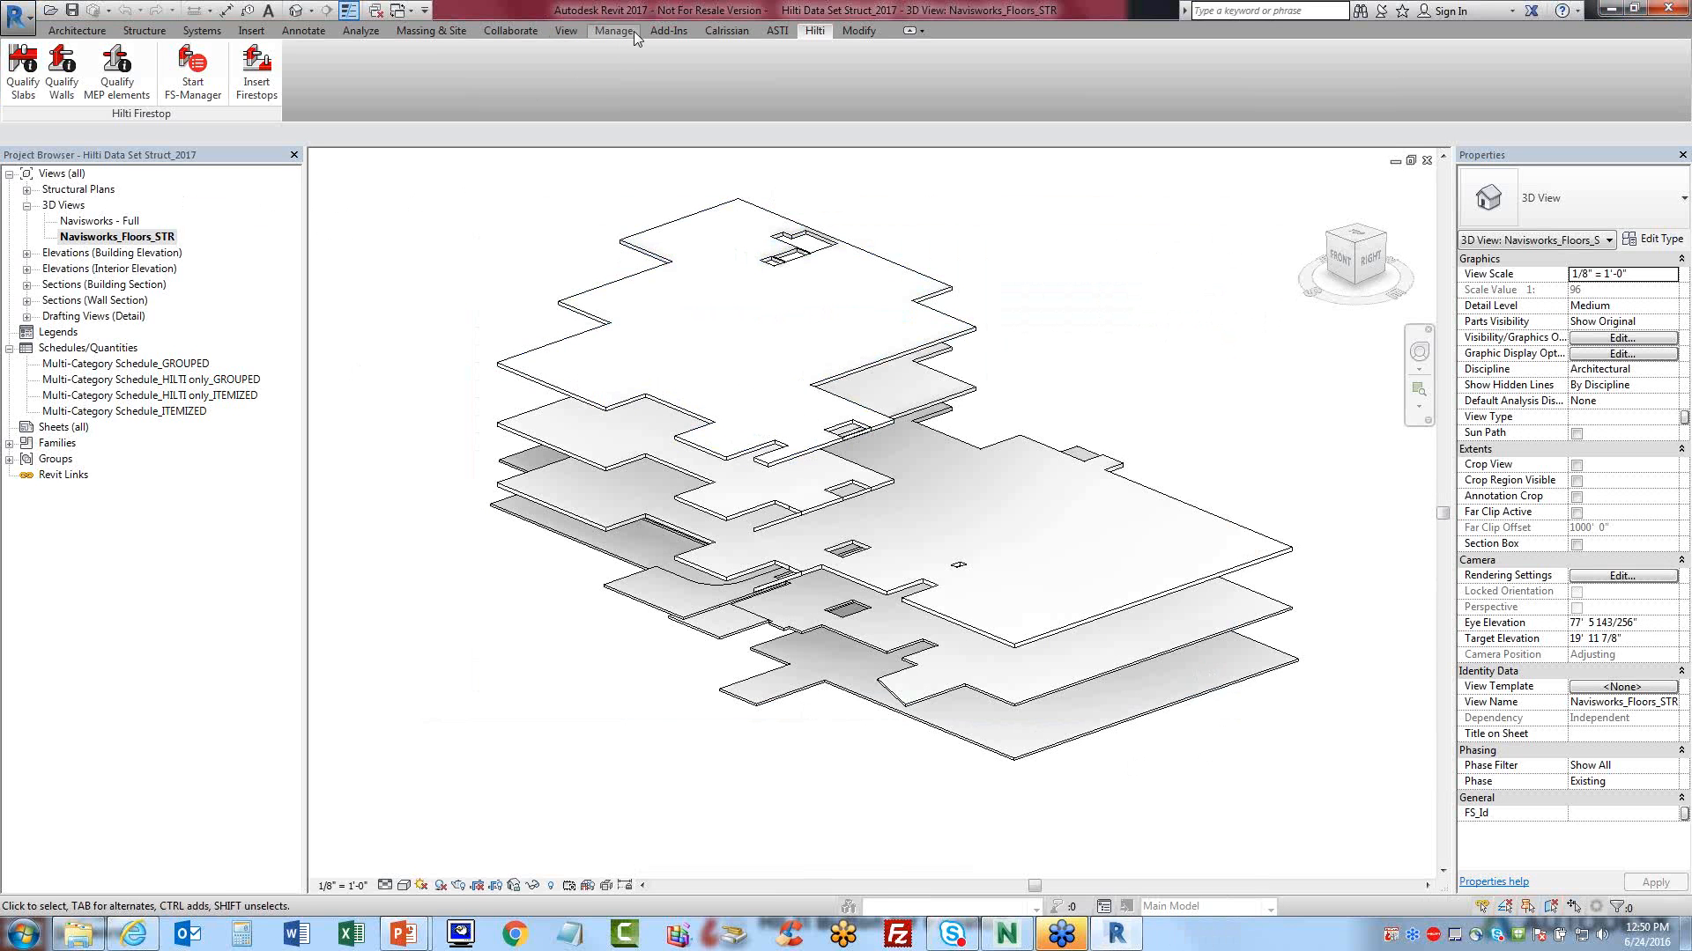
# - Export the structural floors view to Navisworks as Hilti Data Set Struct_2017.nwc, replacing the existing file in the 2017 folder
pyautogui.click(662, 31)
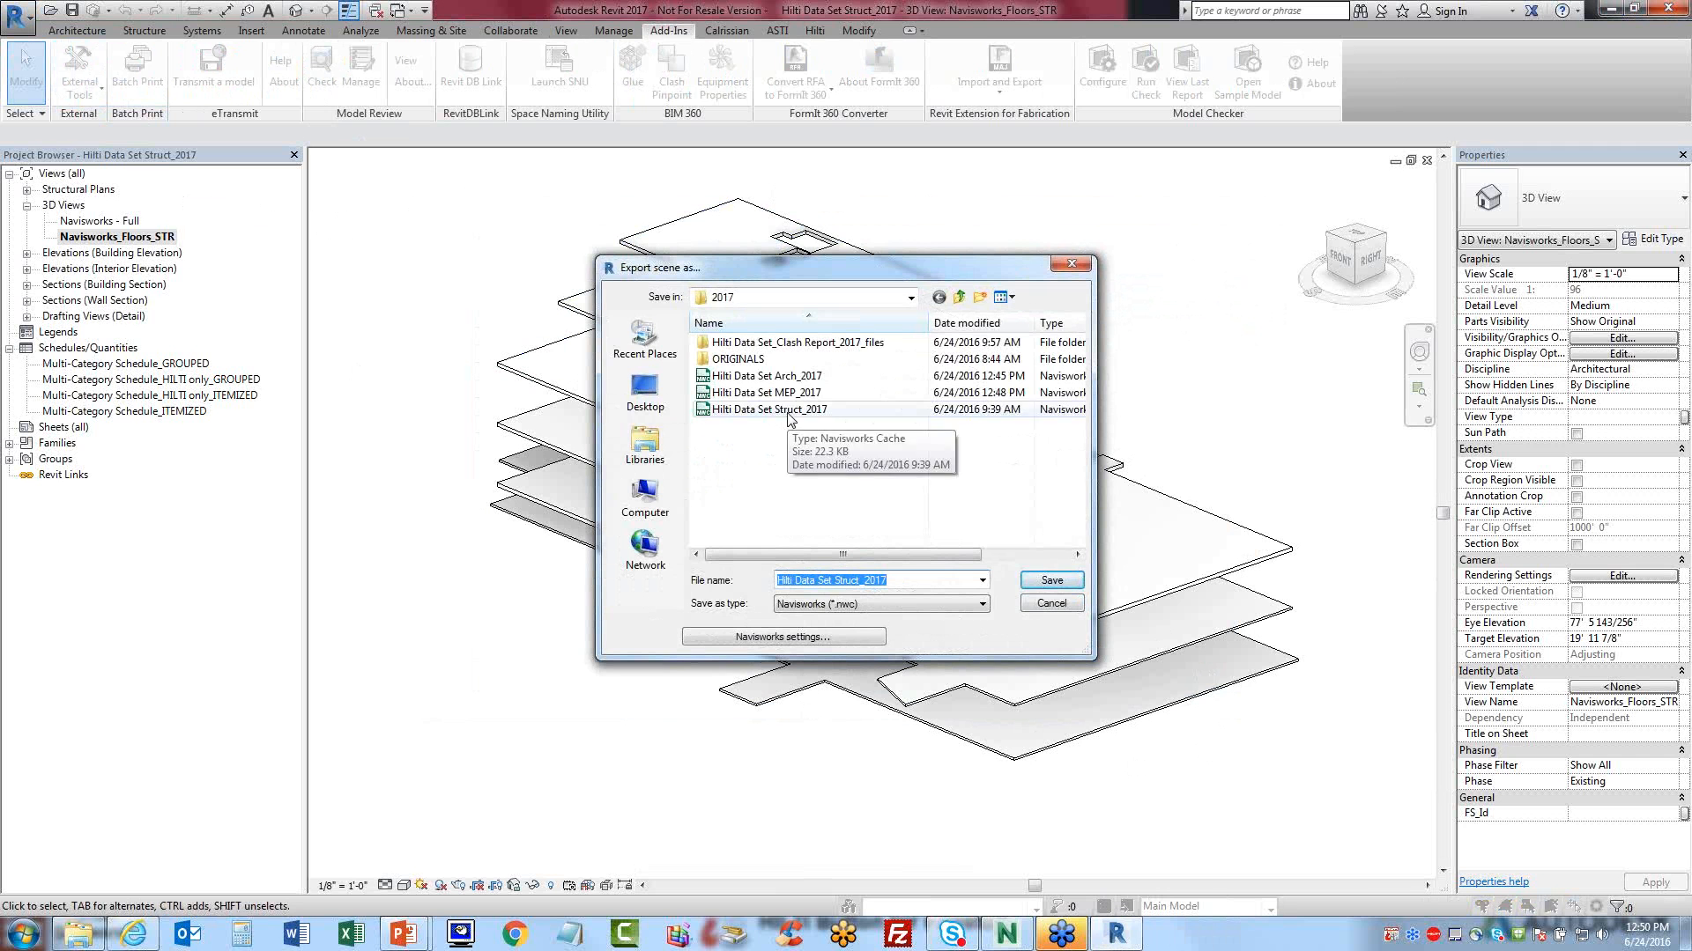
pyautogui.click(788, 410)
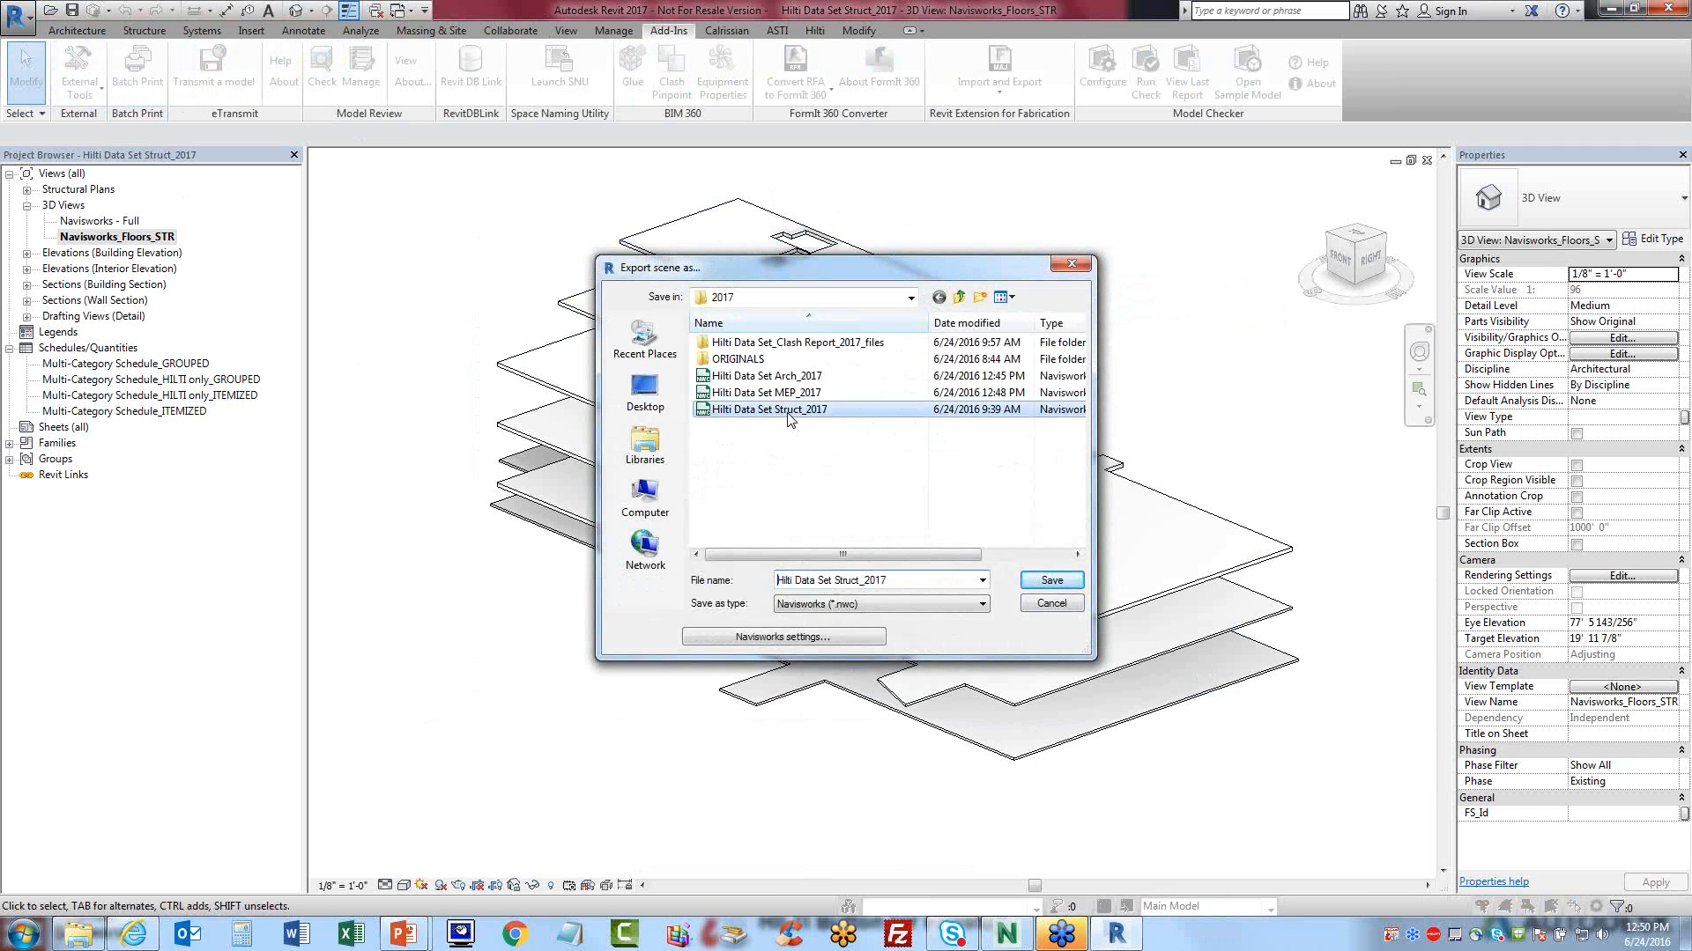
pyautogui.click(1052, 581)
pyautogui.click(894, 467)
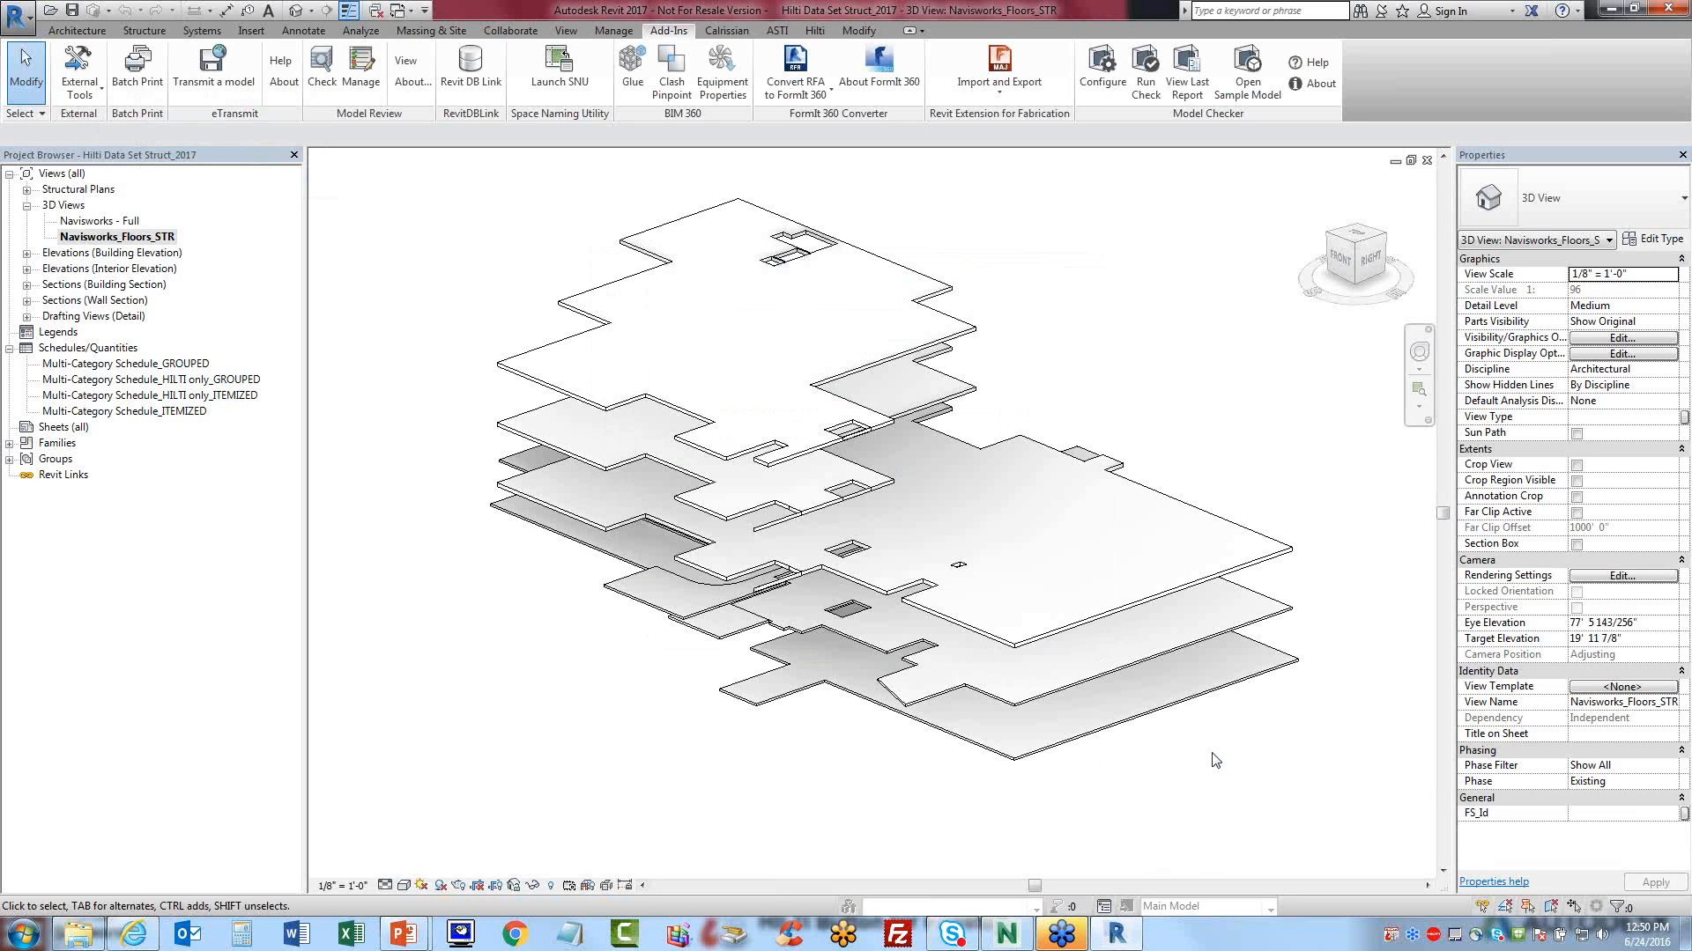
# - Switch to Navisworks Manage and append the Hilti Data Set Arch_2017, MEP_2017 and Struct_2017 Navisworks Cache (*.nwc) files
pyautogui.click(1004, 939)
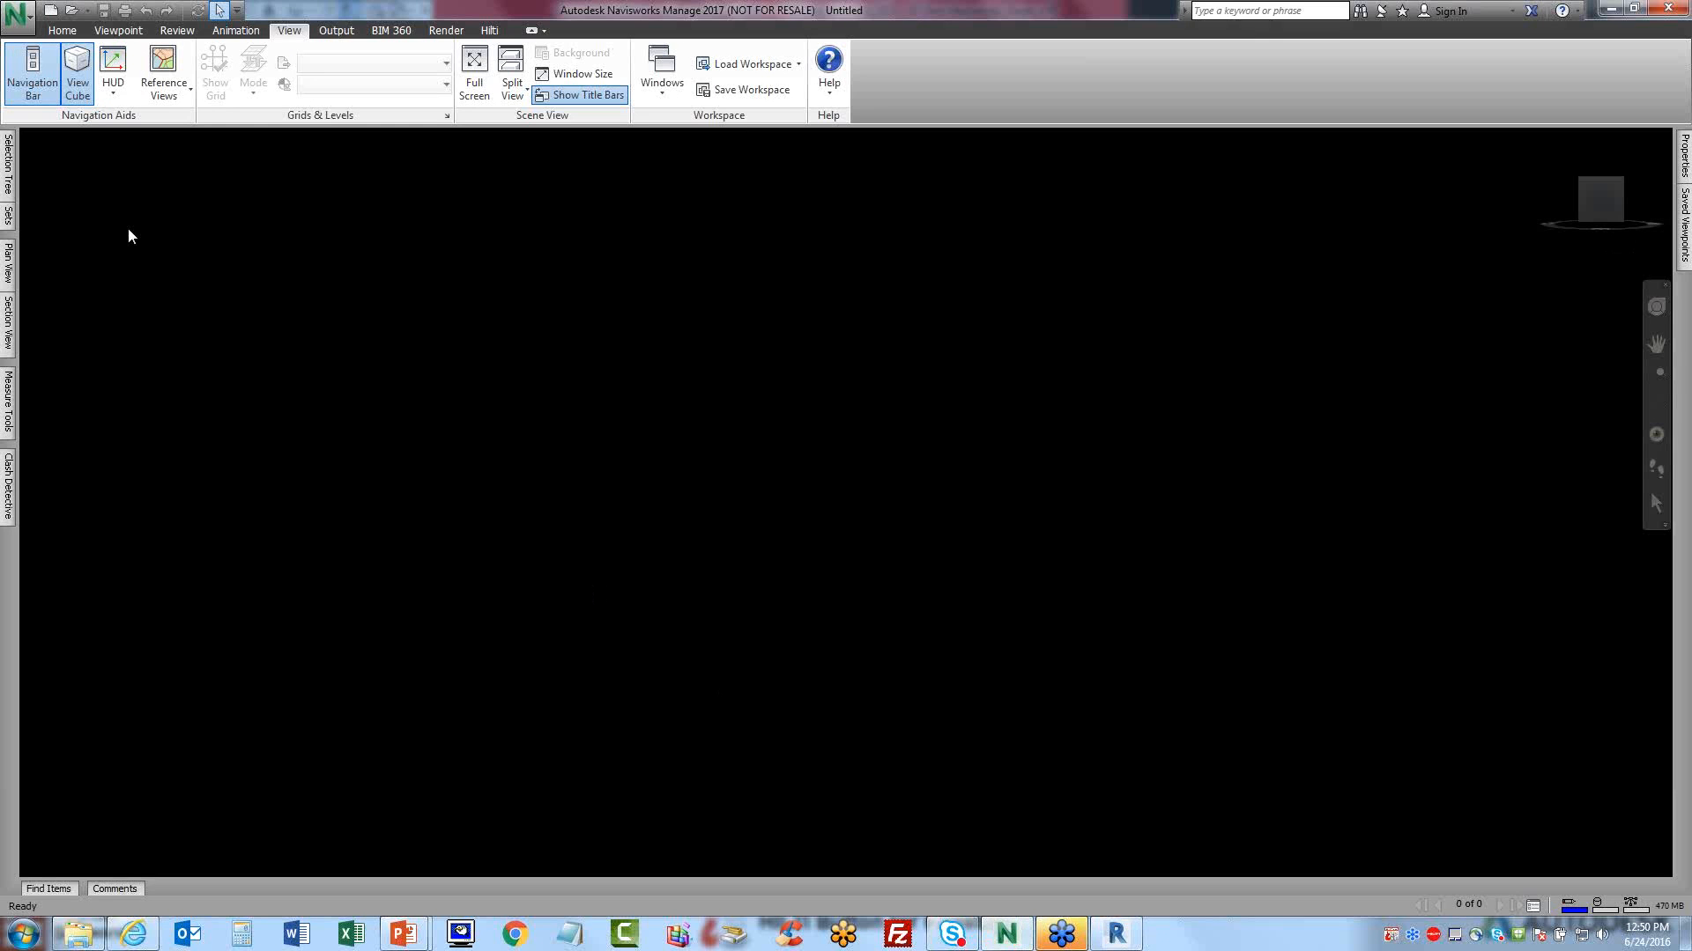
pyautogui.click(62, 29)
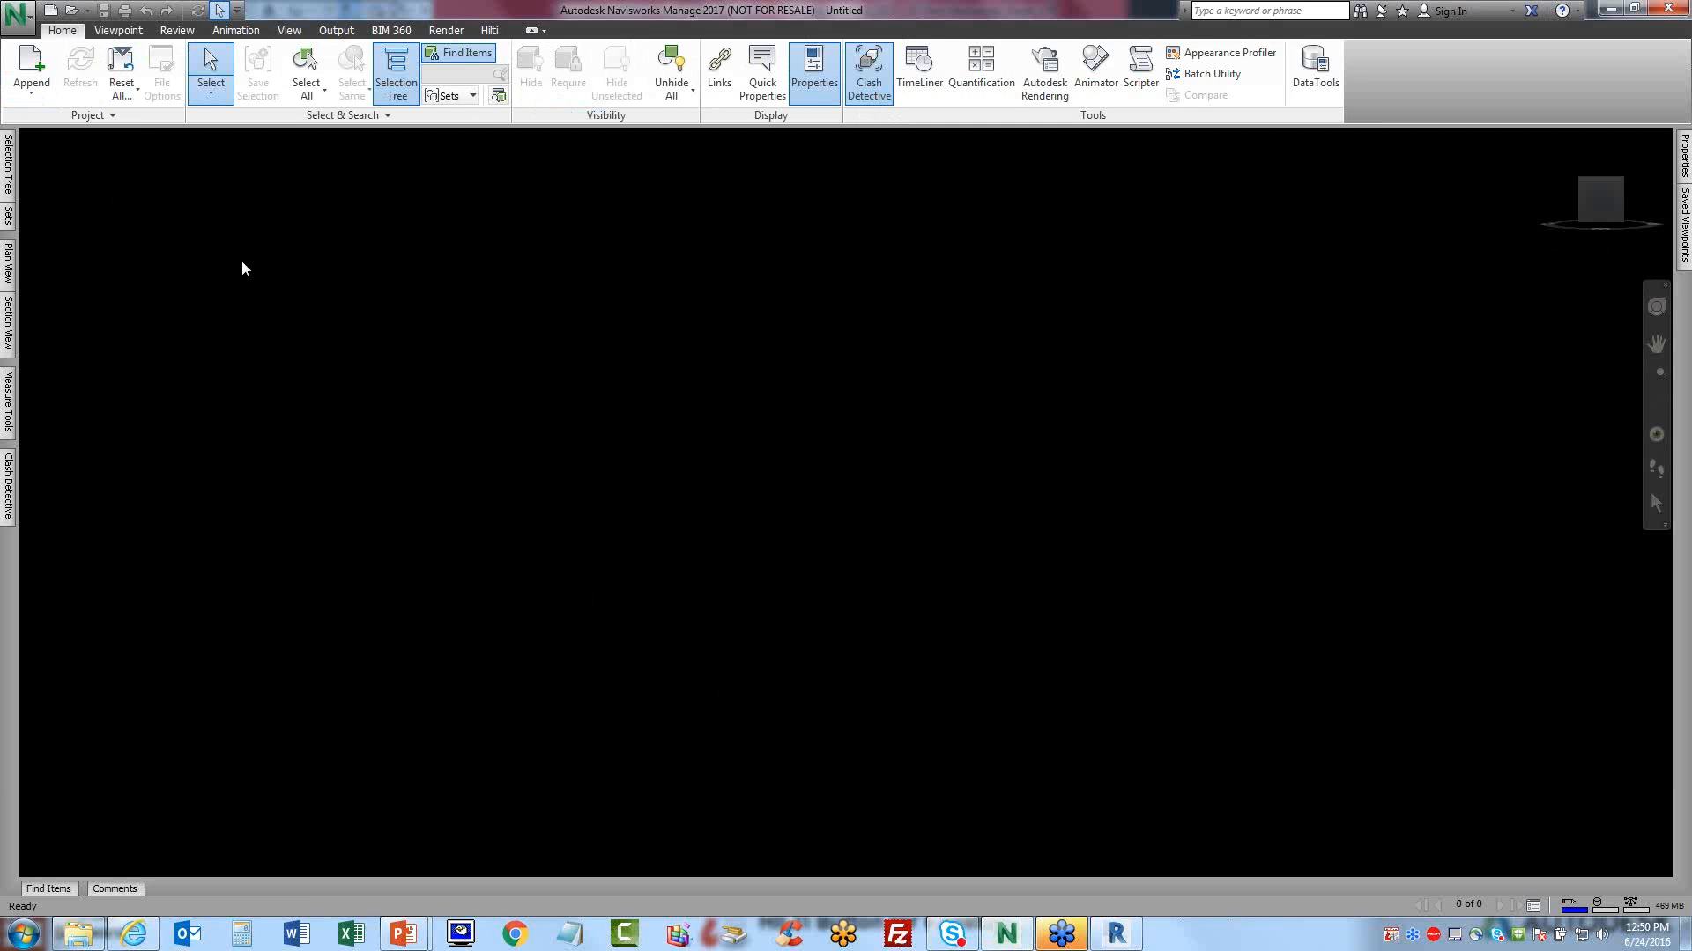
pyautogui.click(32, 68)
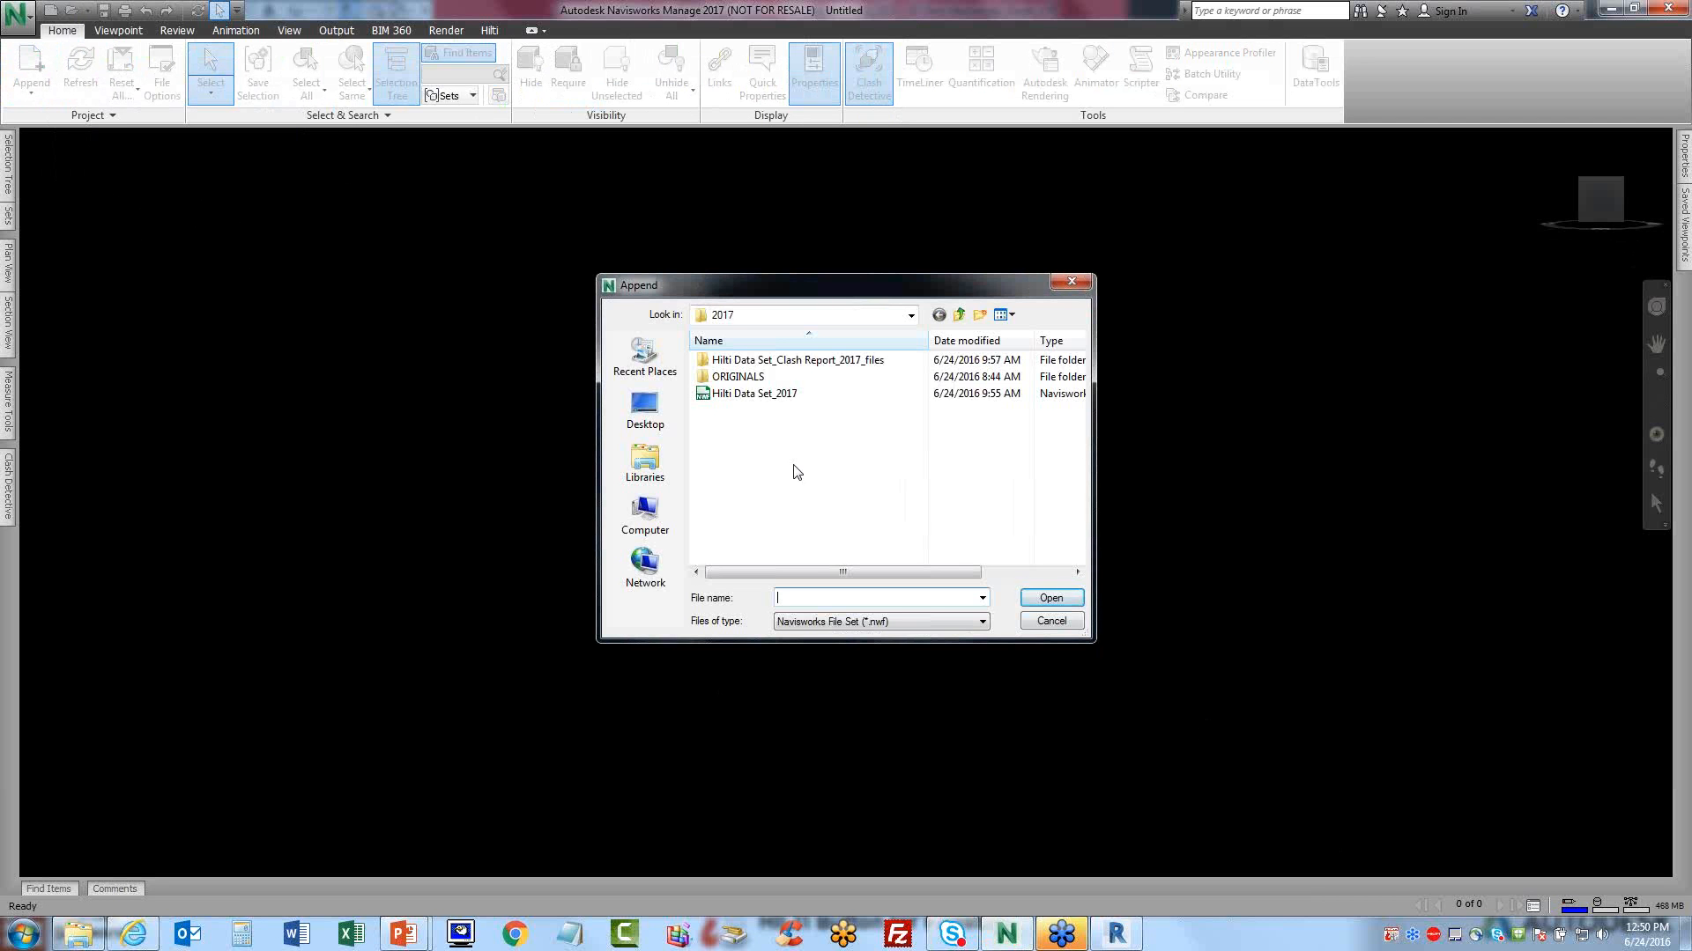
pyautogui.click(856, 622)
pyautogui.click(876, 285)
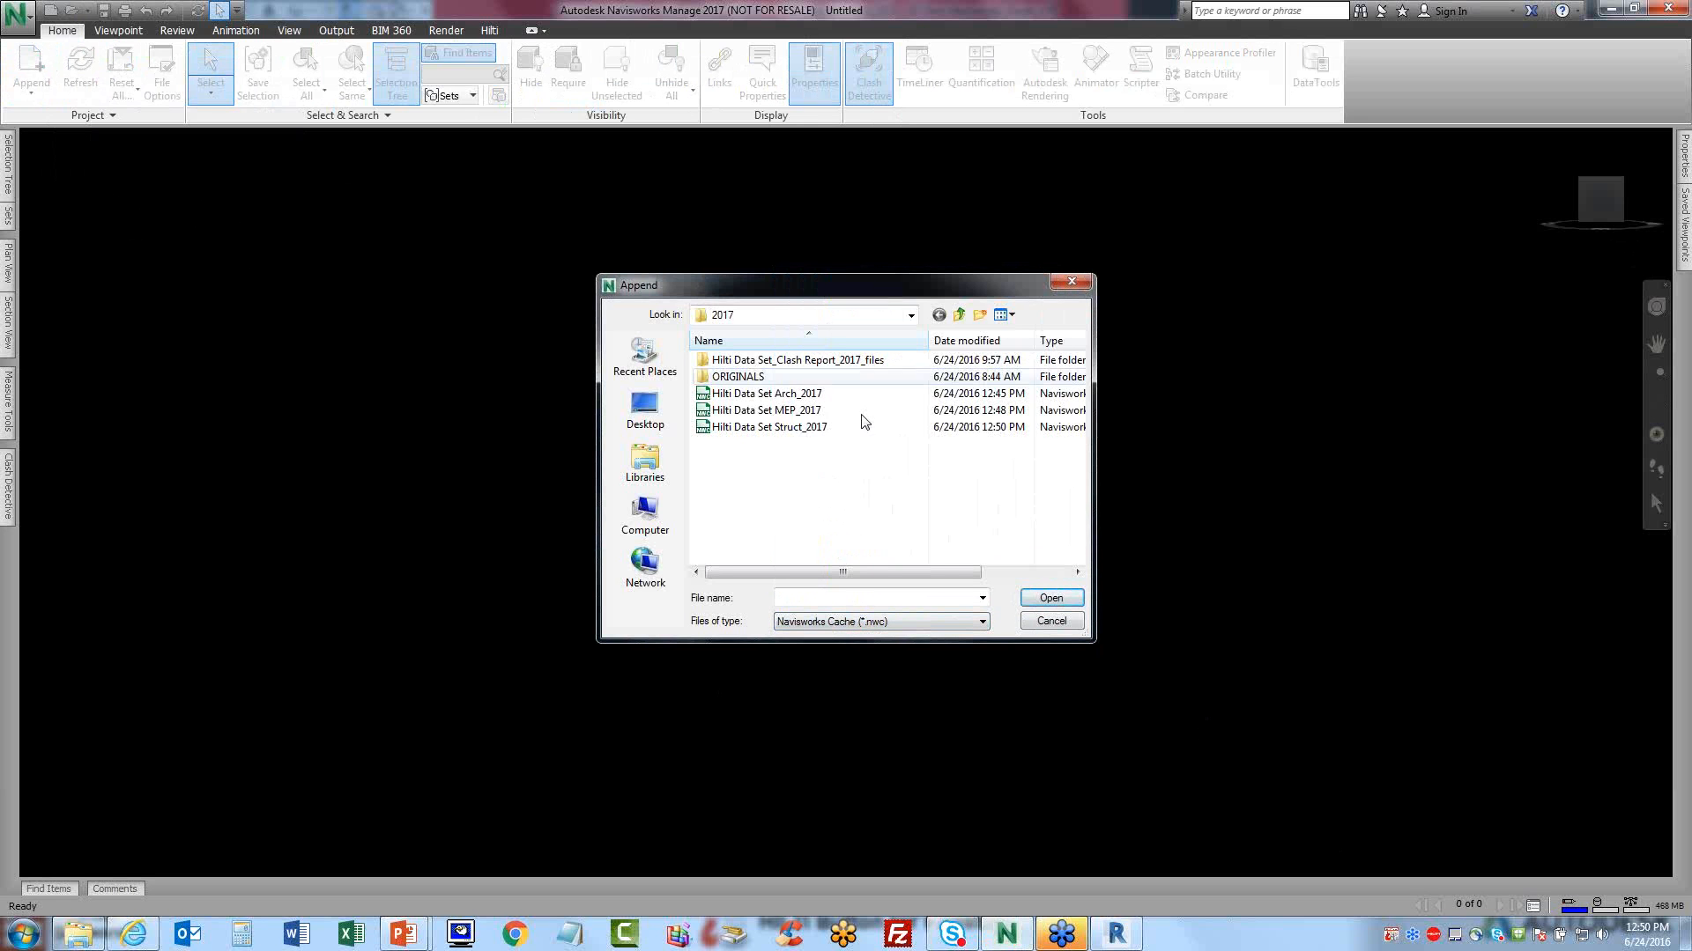
pyautogui.click(766, 394)
pyautogui.keyDown('ctrl'); pyautogui.click(767, 411); pyautogui.keyUp('ctrl')
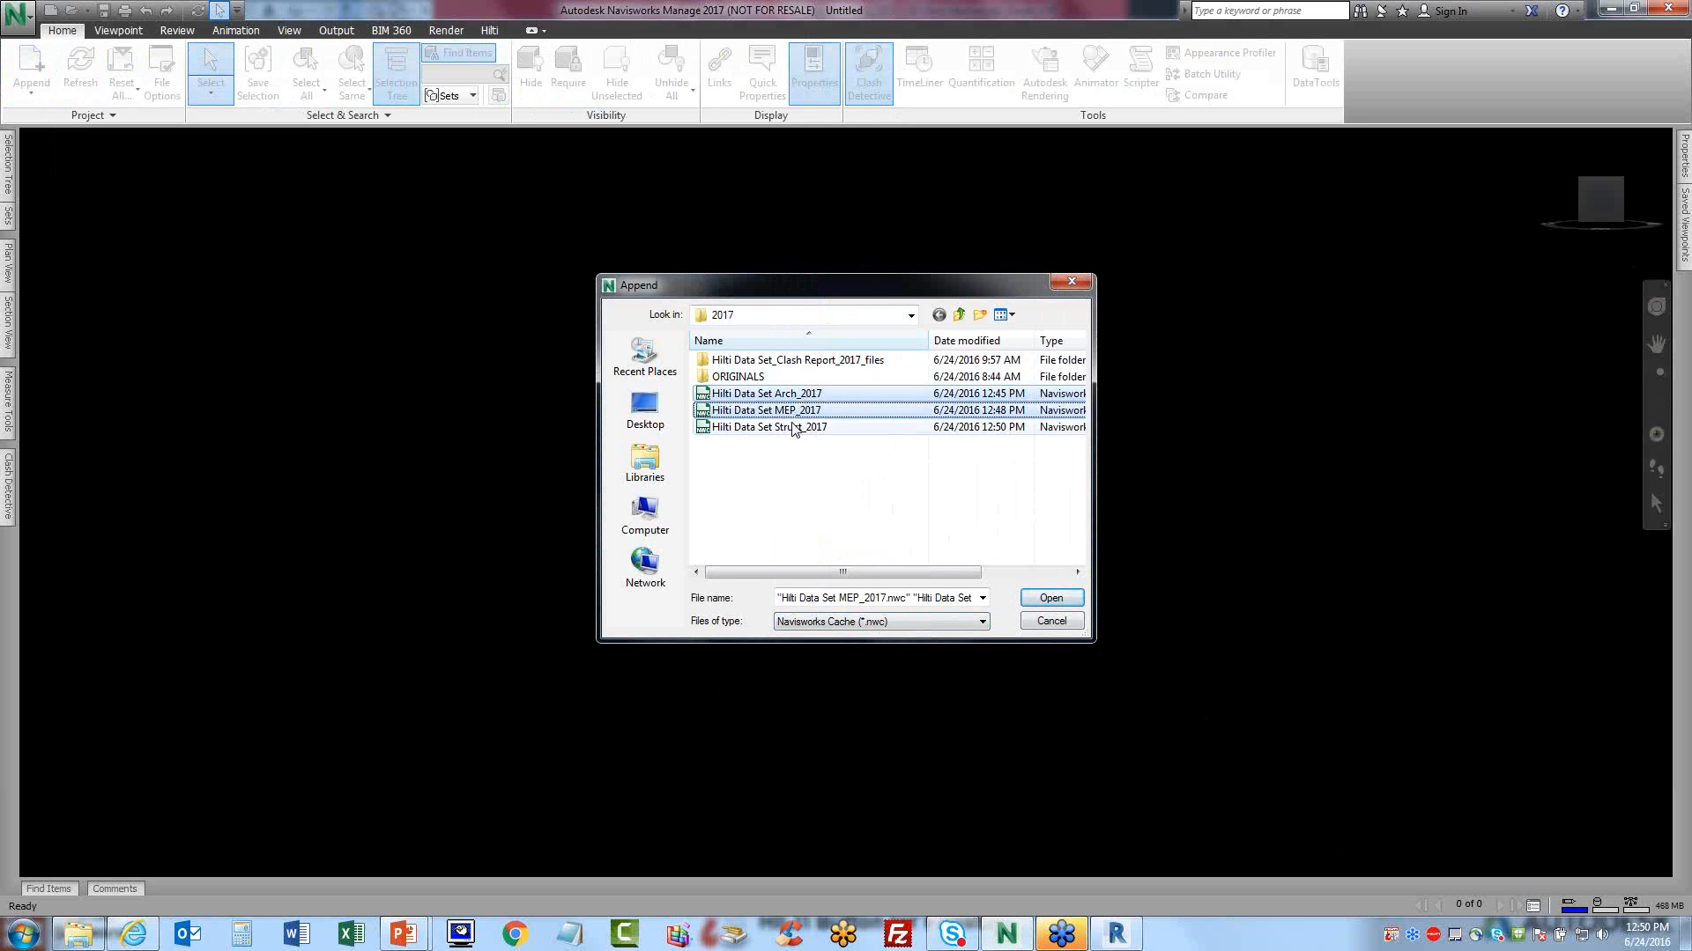
pyautogui.keyDown('ctrl'); pyautogui.click(768, 427); pyautogui.keyUp('ctrl')
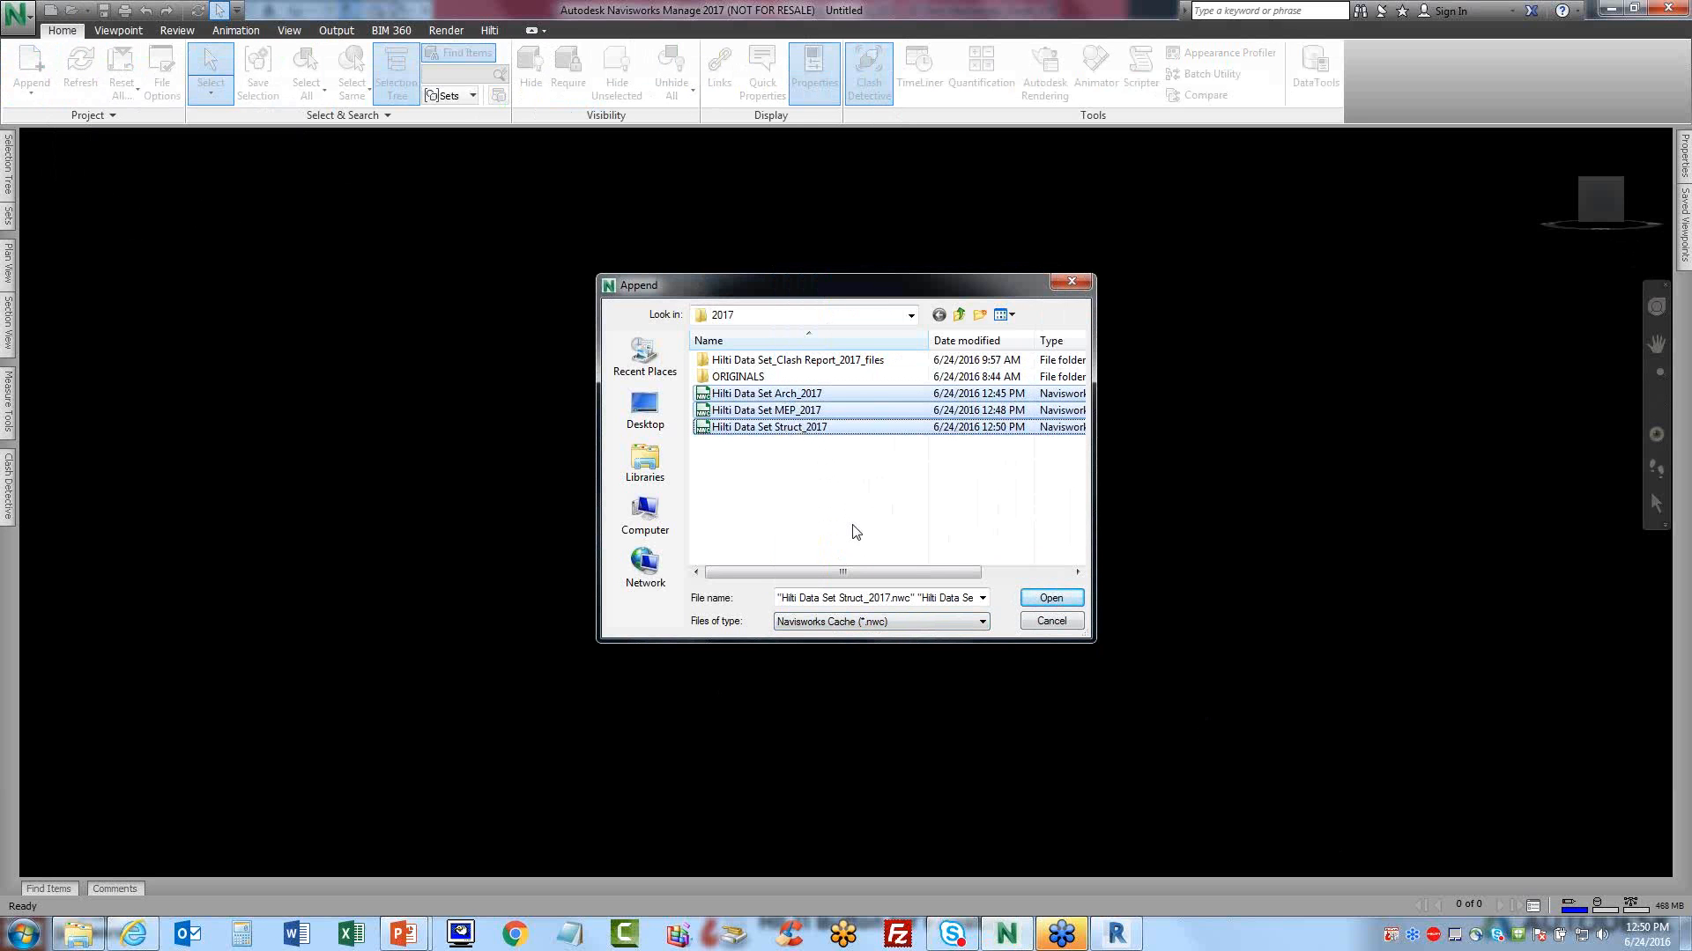
pyautogui.click(1051, 598)
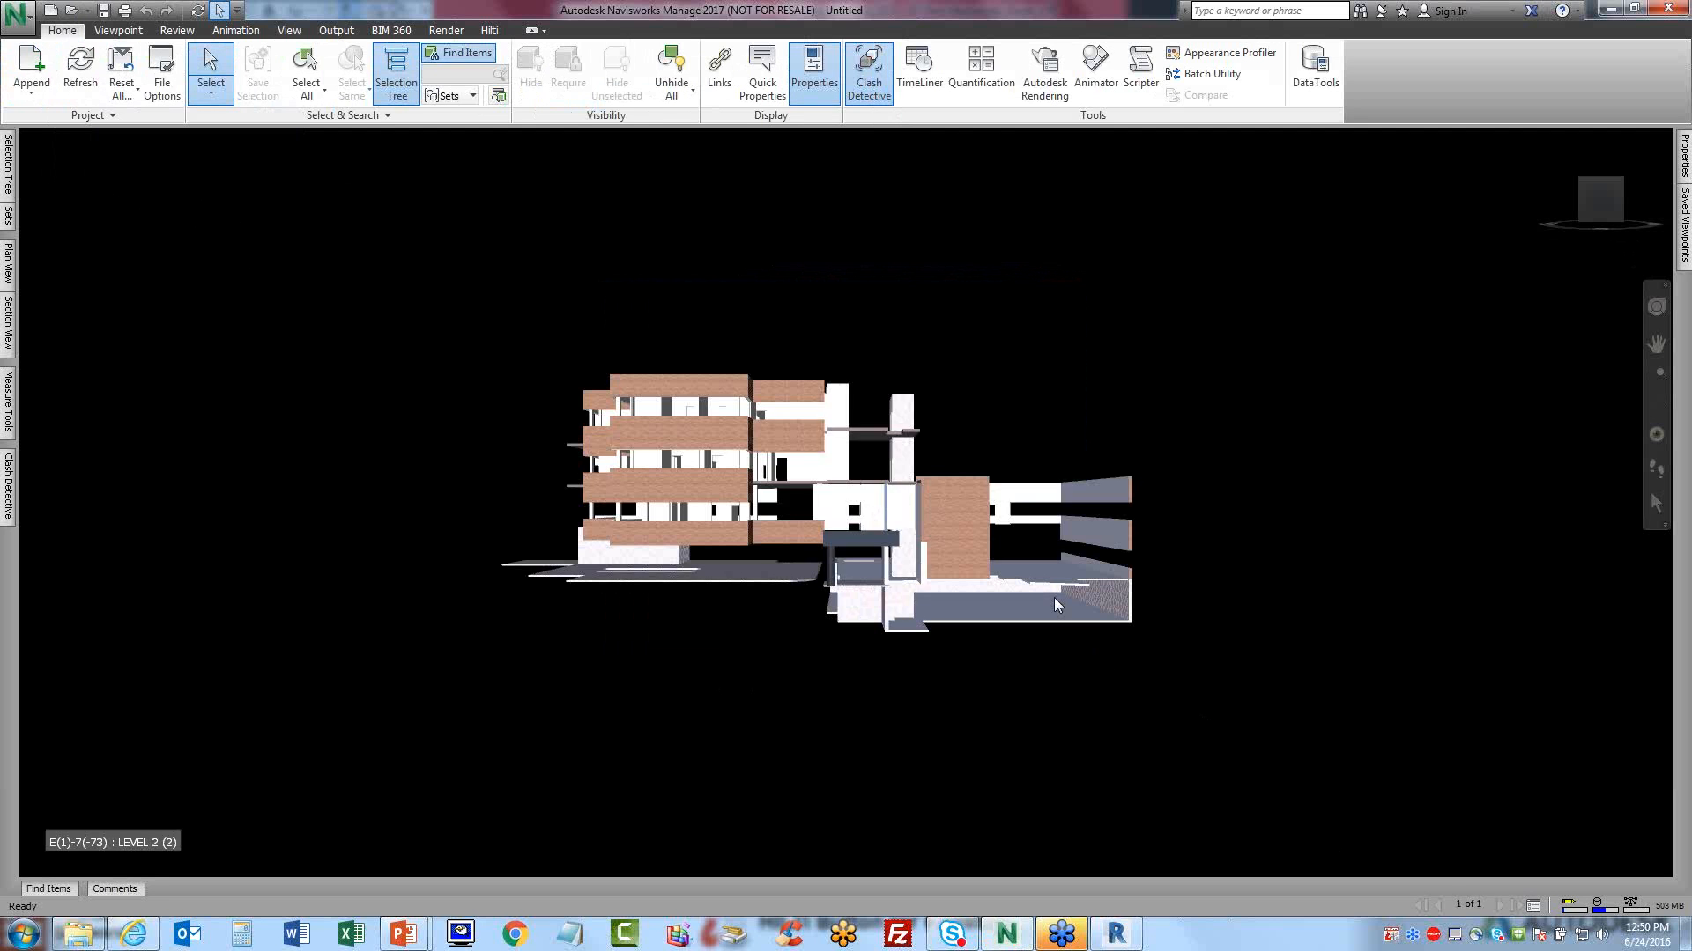
# - Examine the combined building model from an elevated corner view, including the brick facade walls and interior partitions
pyautogui.moveTo(1598, 205)
pyautogui.mouseDown()
pyautogui.moveTo(1569, 245)
pyautogui.moveTo(1542, 233)
pyautogui.mouseUp()
pyautogui.scroll(5, 458, 709)
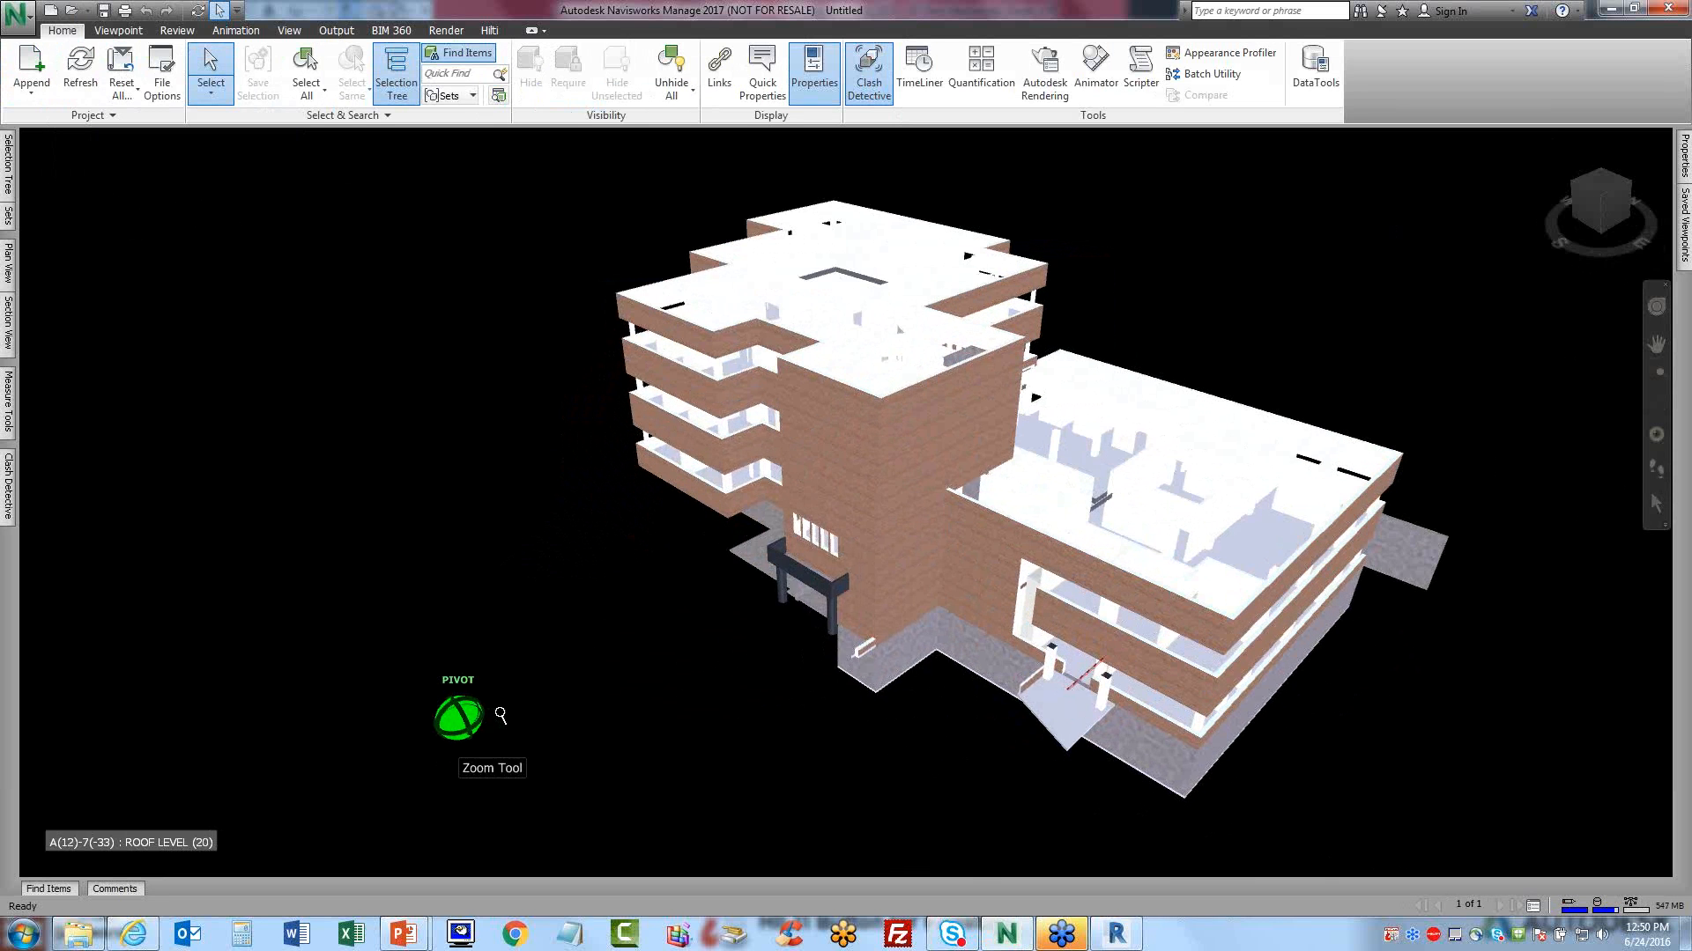
pyautogui.moveTo(1602, 212)
pyautogui.mouseDown()
pyautogui.moveTo(1601, 186)
pyautogui.moveTo(1574, 192)
pyautogui.moveTo(1578, 214)
pyautogui.moveTo(1573, 188)
pyautogui.moveTo(1589, 216)
pyautogui.mouseUp()
pyautogui.click(1022, 445)
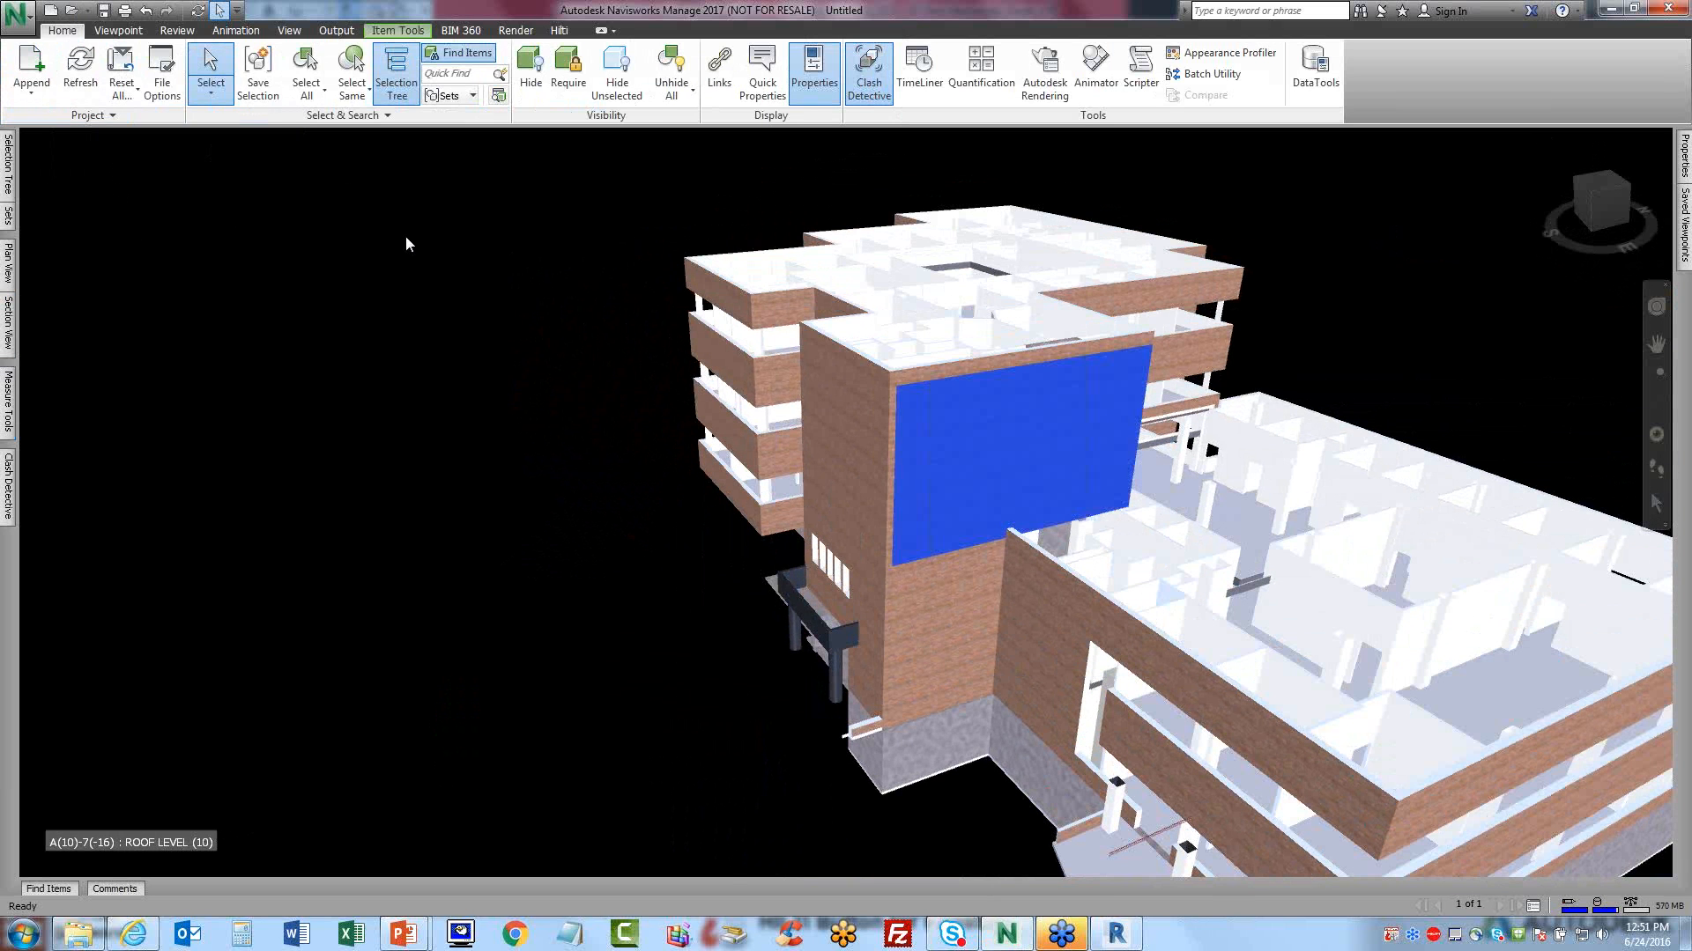
pyautogui.click(592, 230)
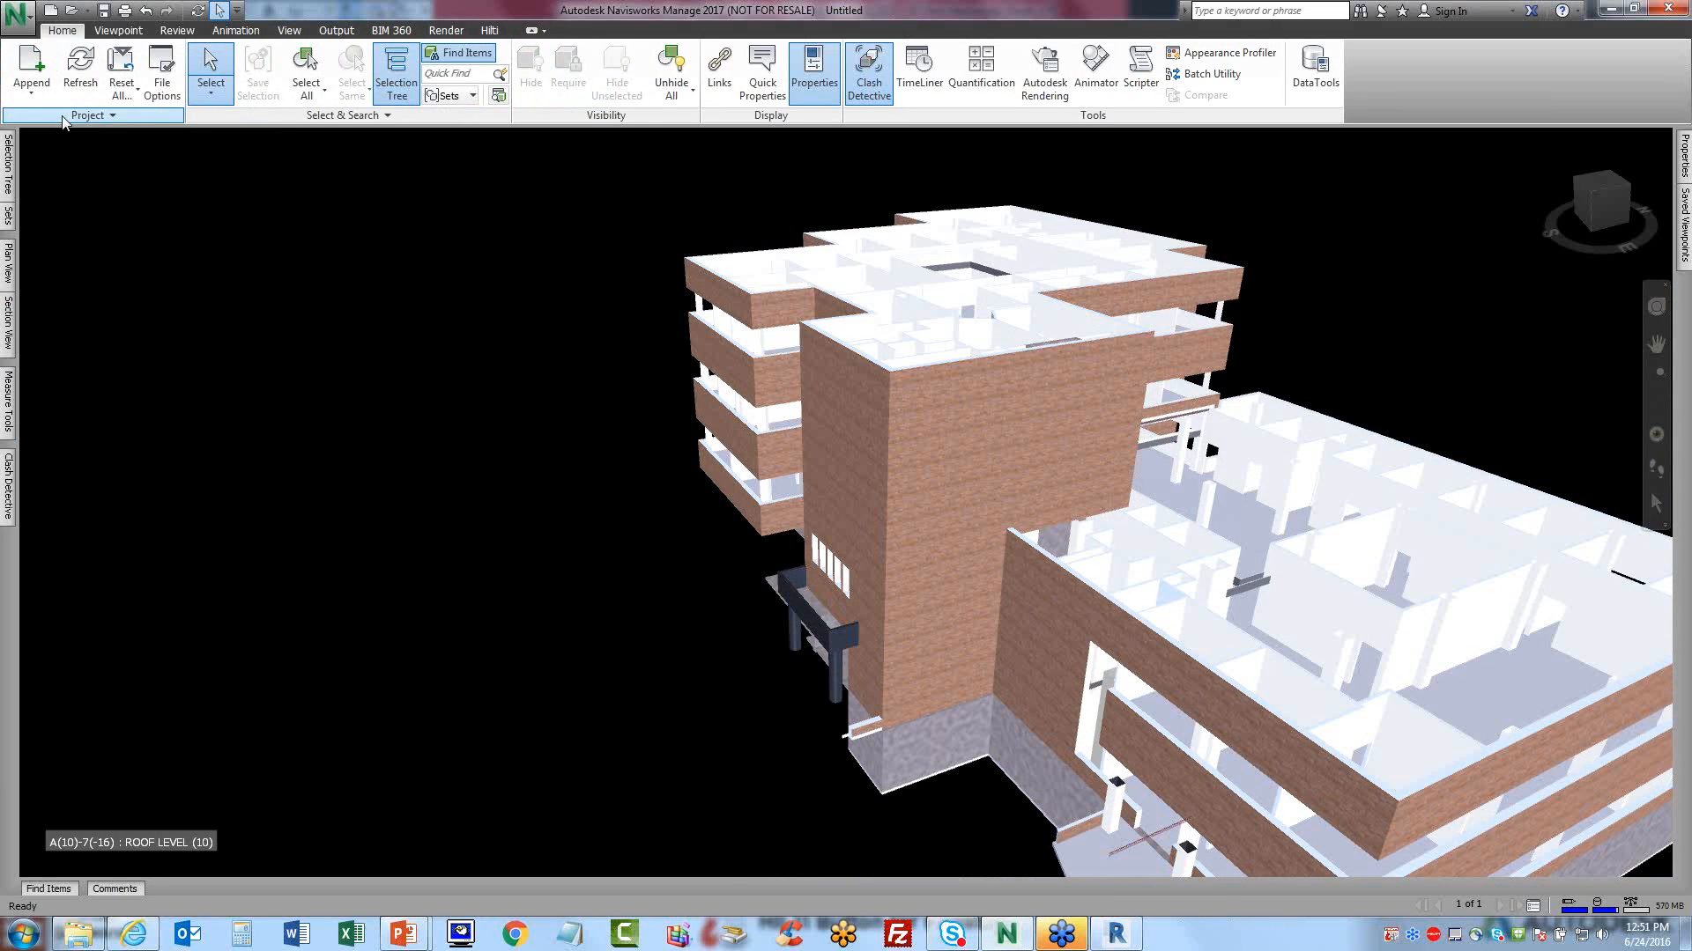
pyautogui.click(317, 101)
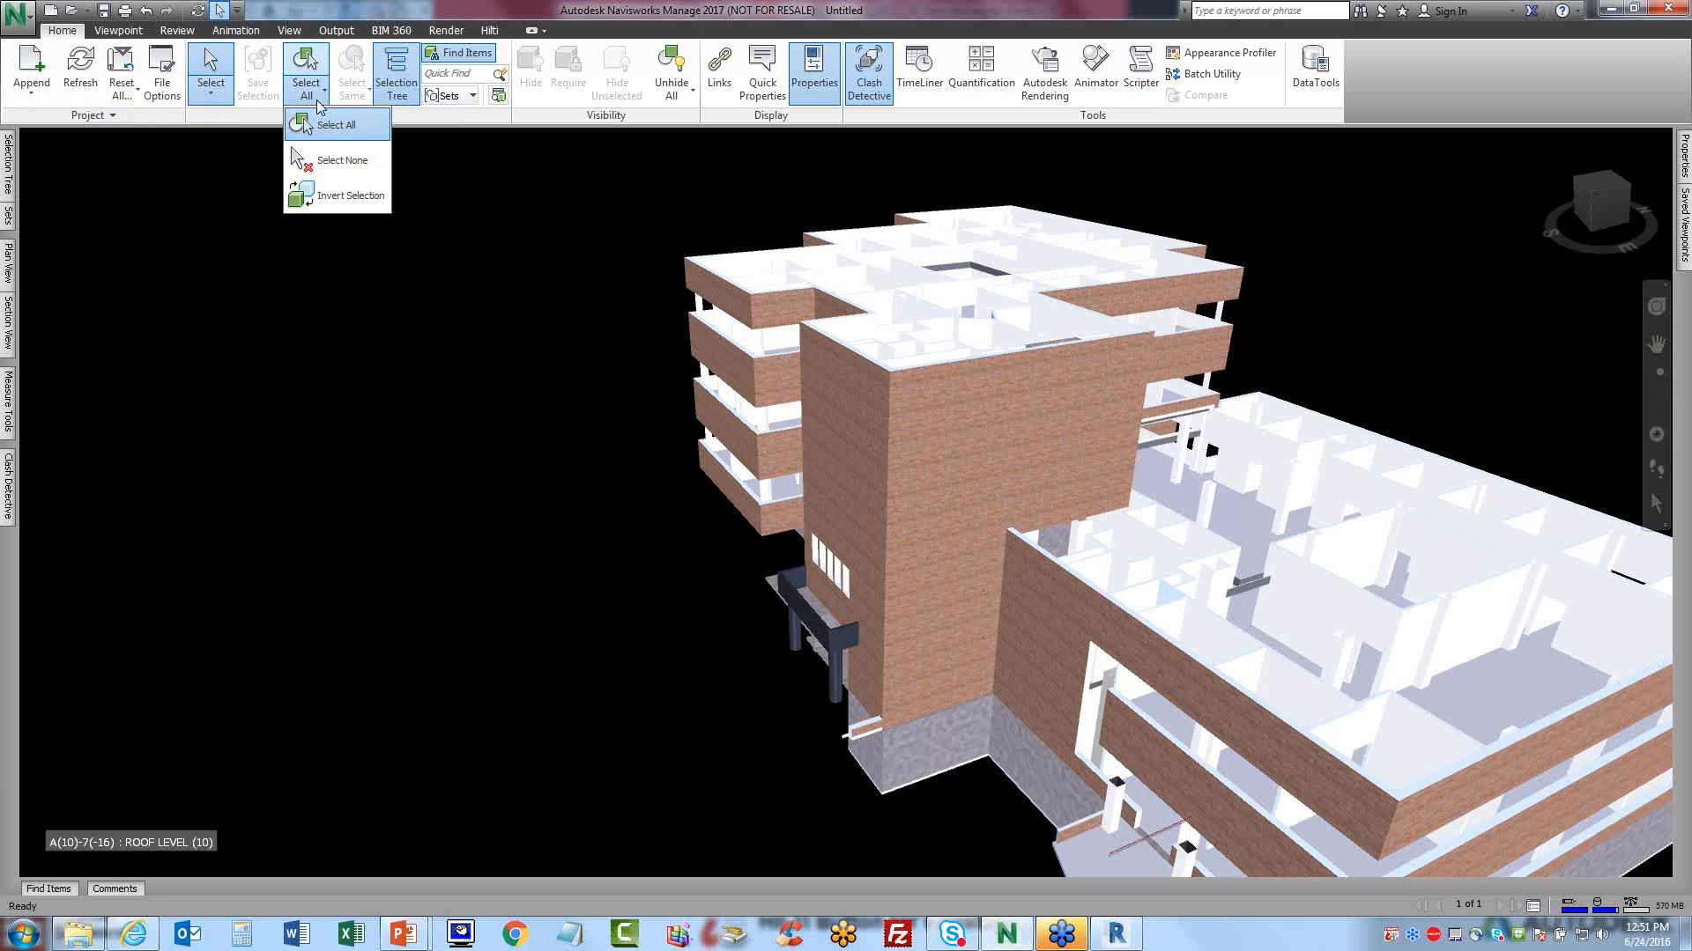
pyautogui.click(446, 183)
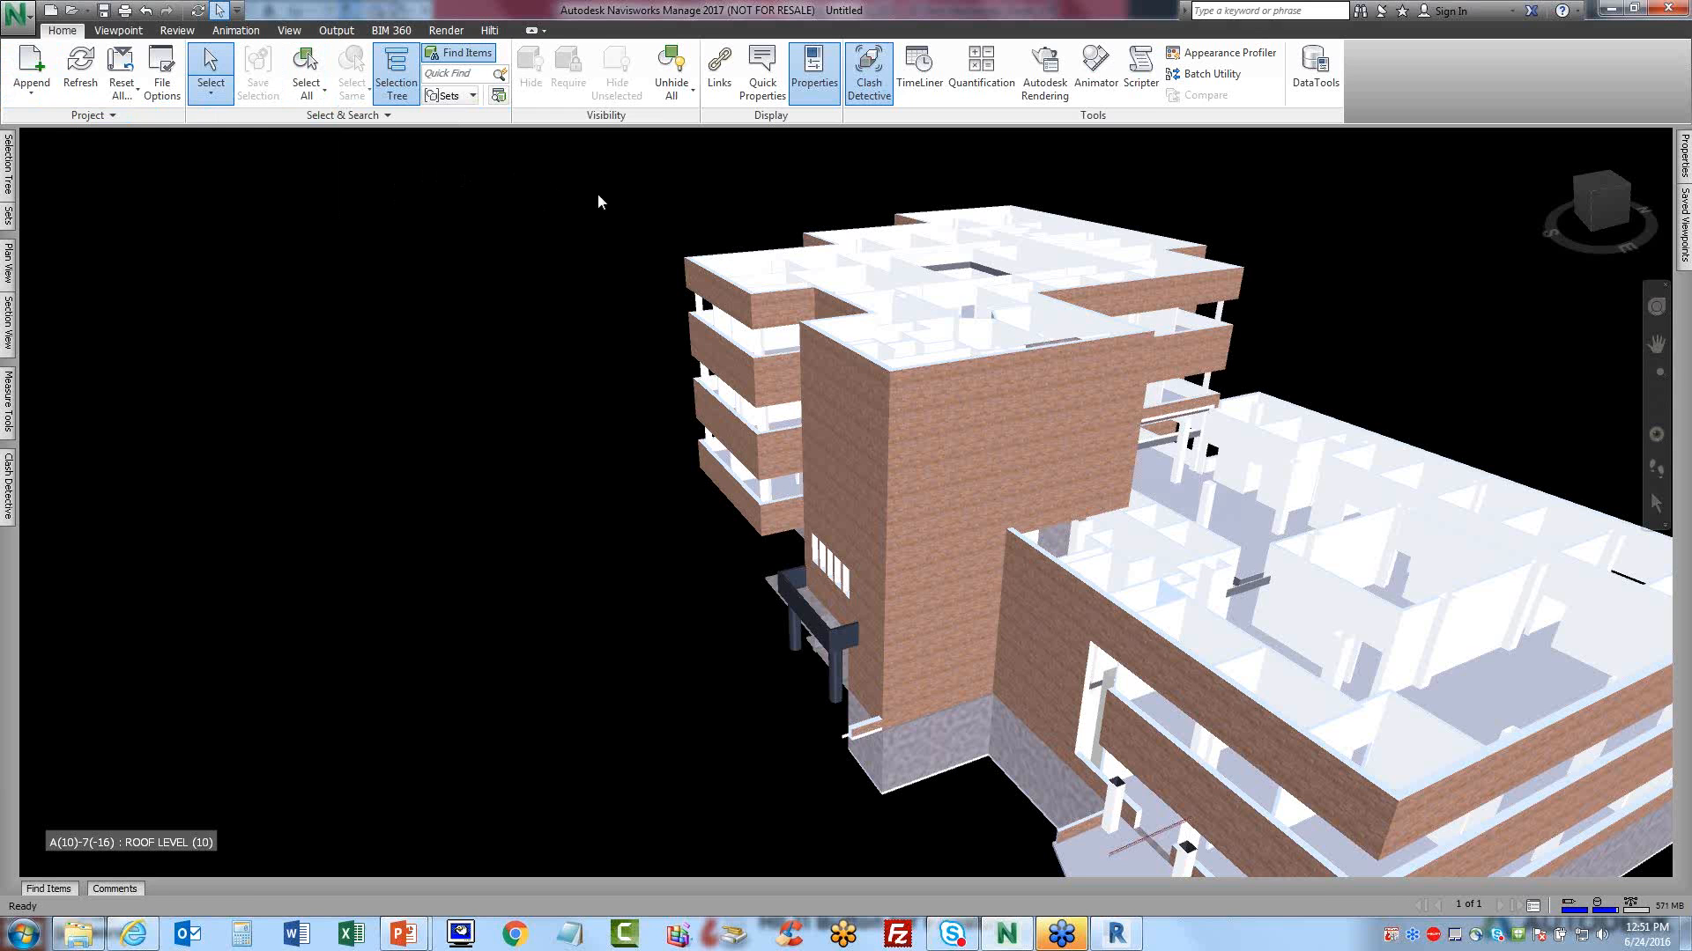
pyautogui.keyDown('shift'); pyautogui.moveTo(635, 331); pyautogui.dragTo(625, 401, button='middle'); pyautogui.keyUp('shift')
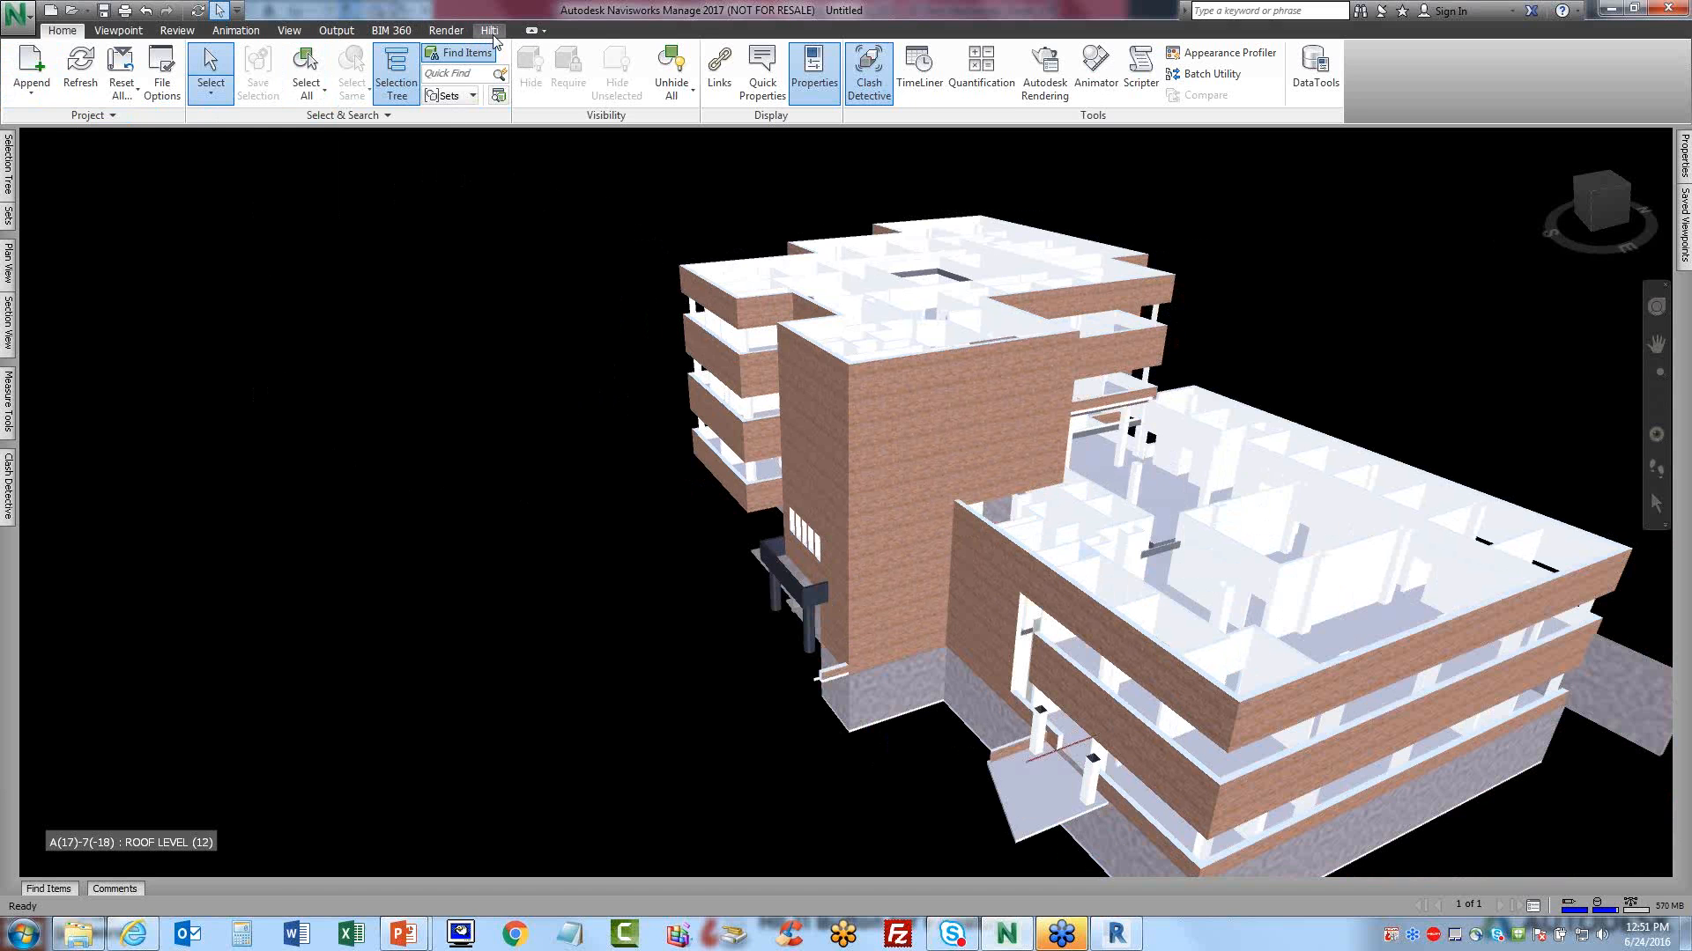
# - Load the Navisworks Workspace_HILTI_RS workspace file from the HILTI client's Hilti DataSet 2017 folder
pyautogui.click(289, 31)
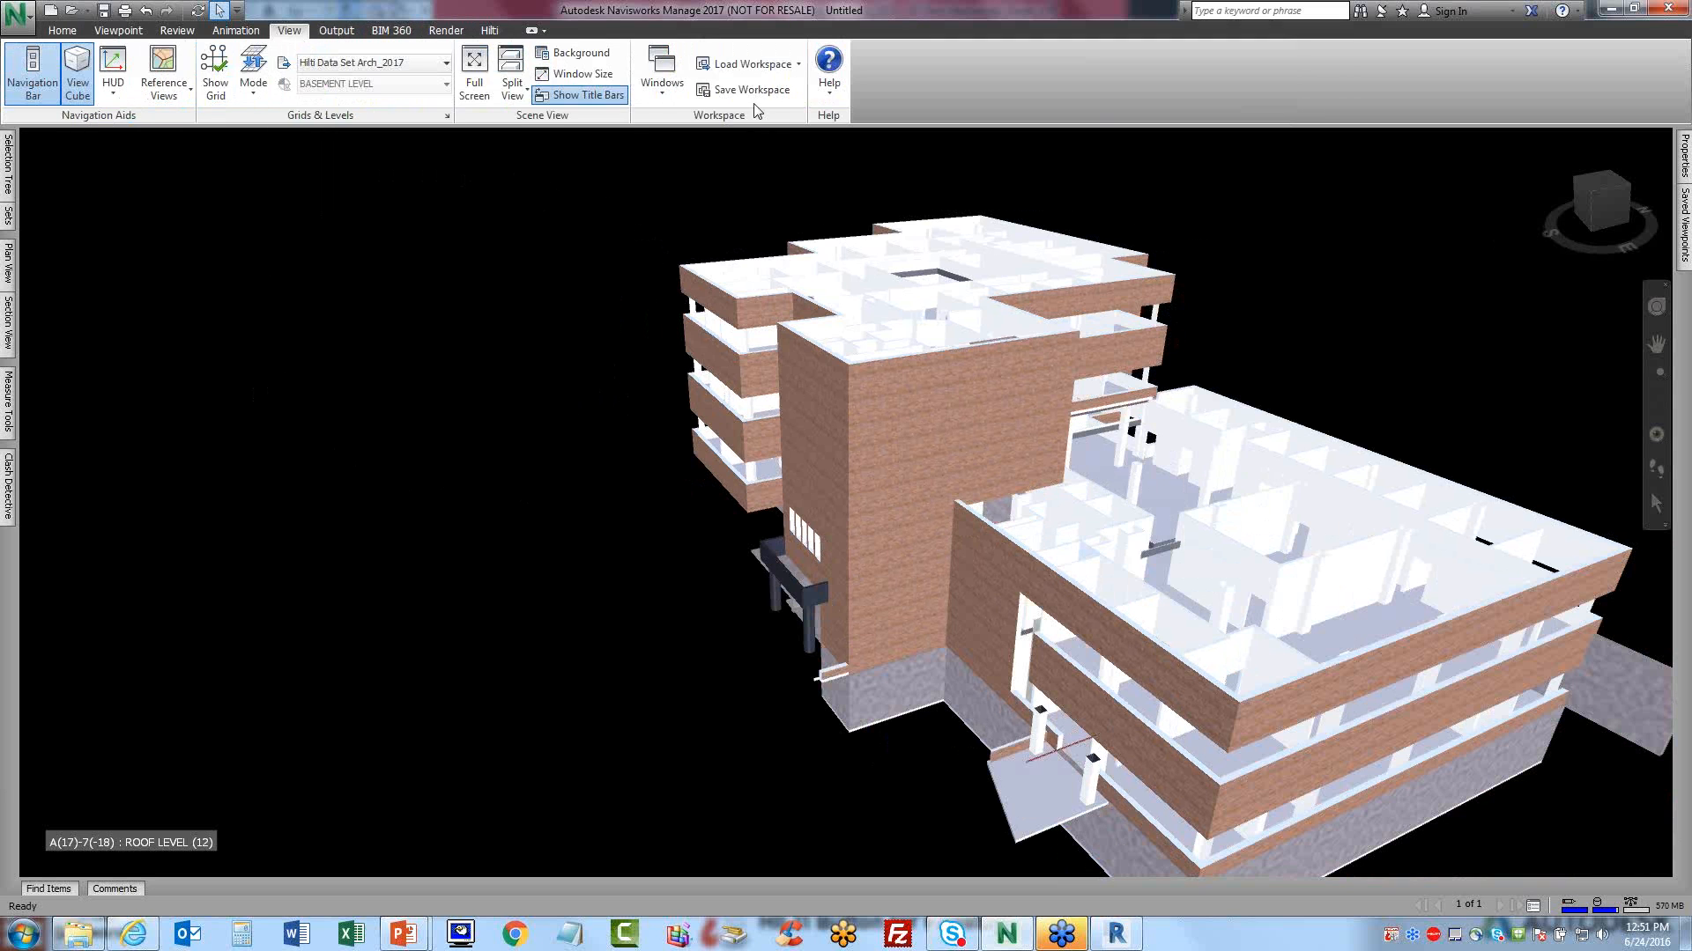
pyautogui.click(763, 65)
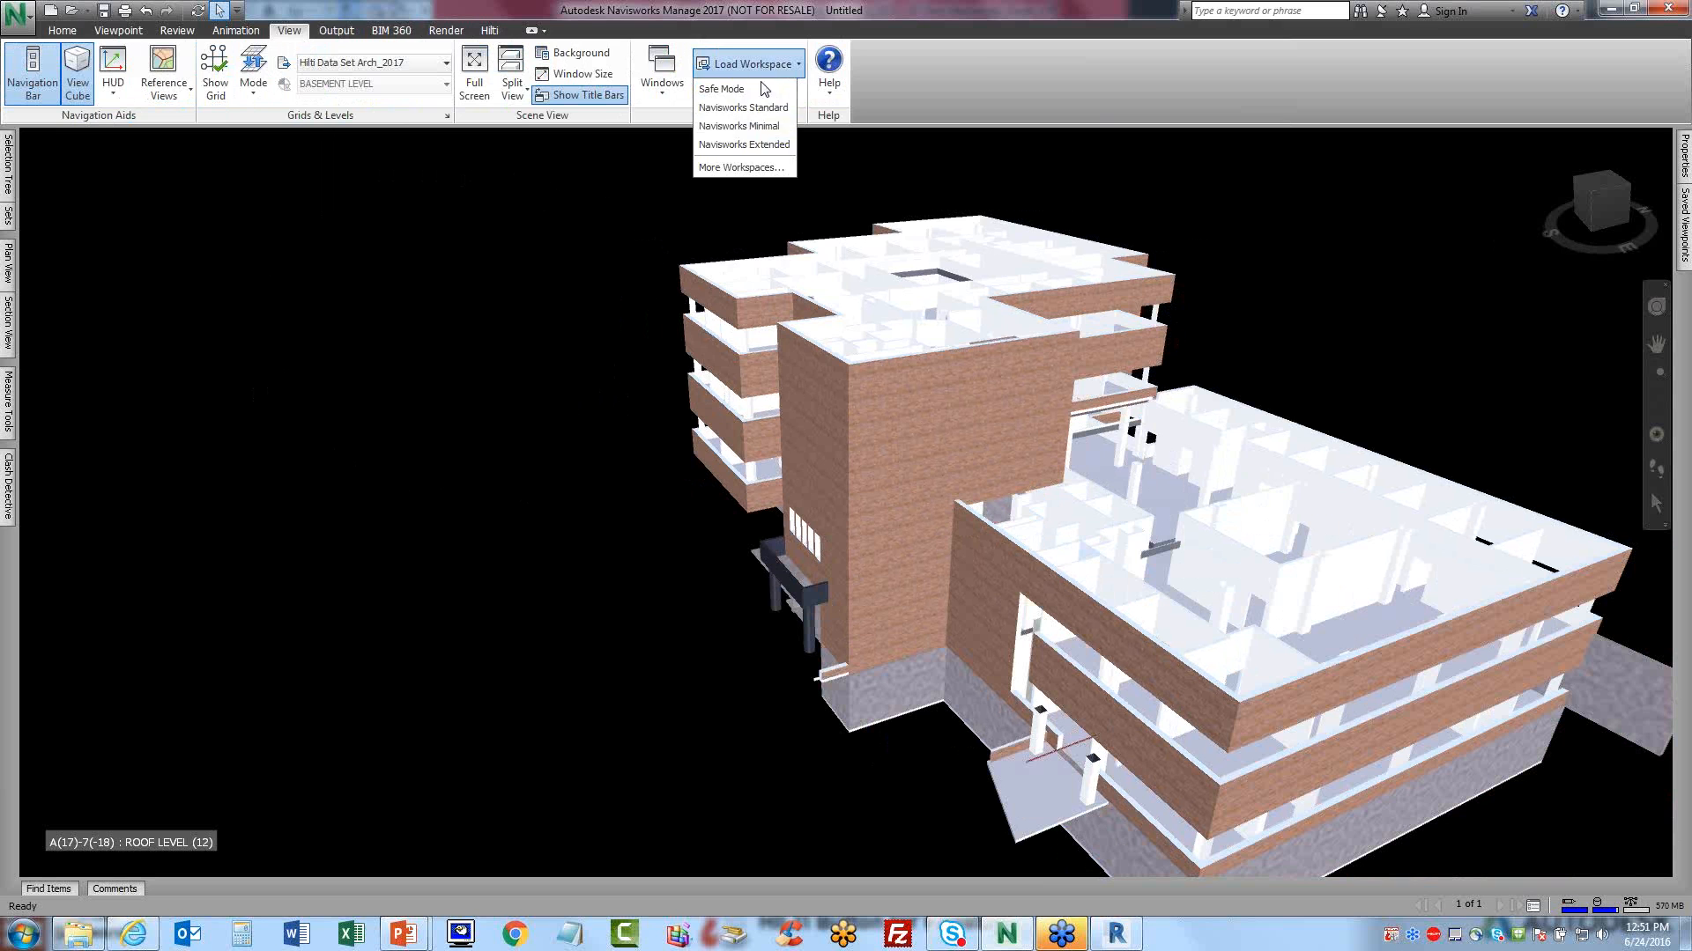
pyautogui.click(745, 167)
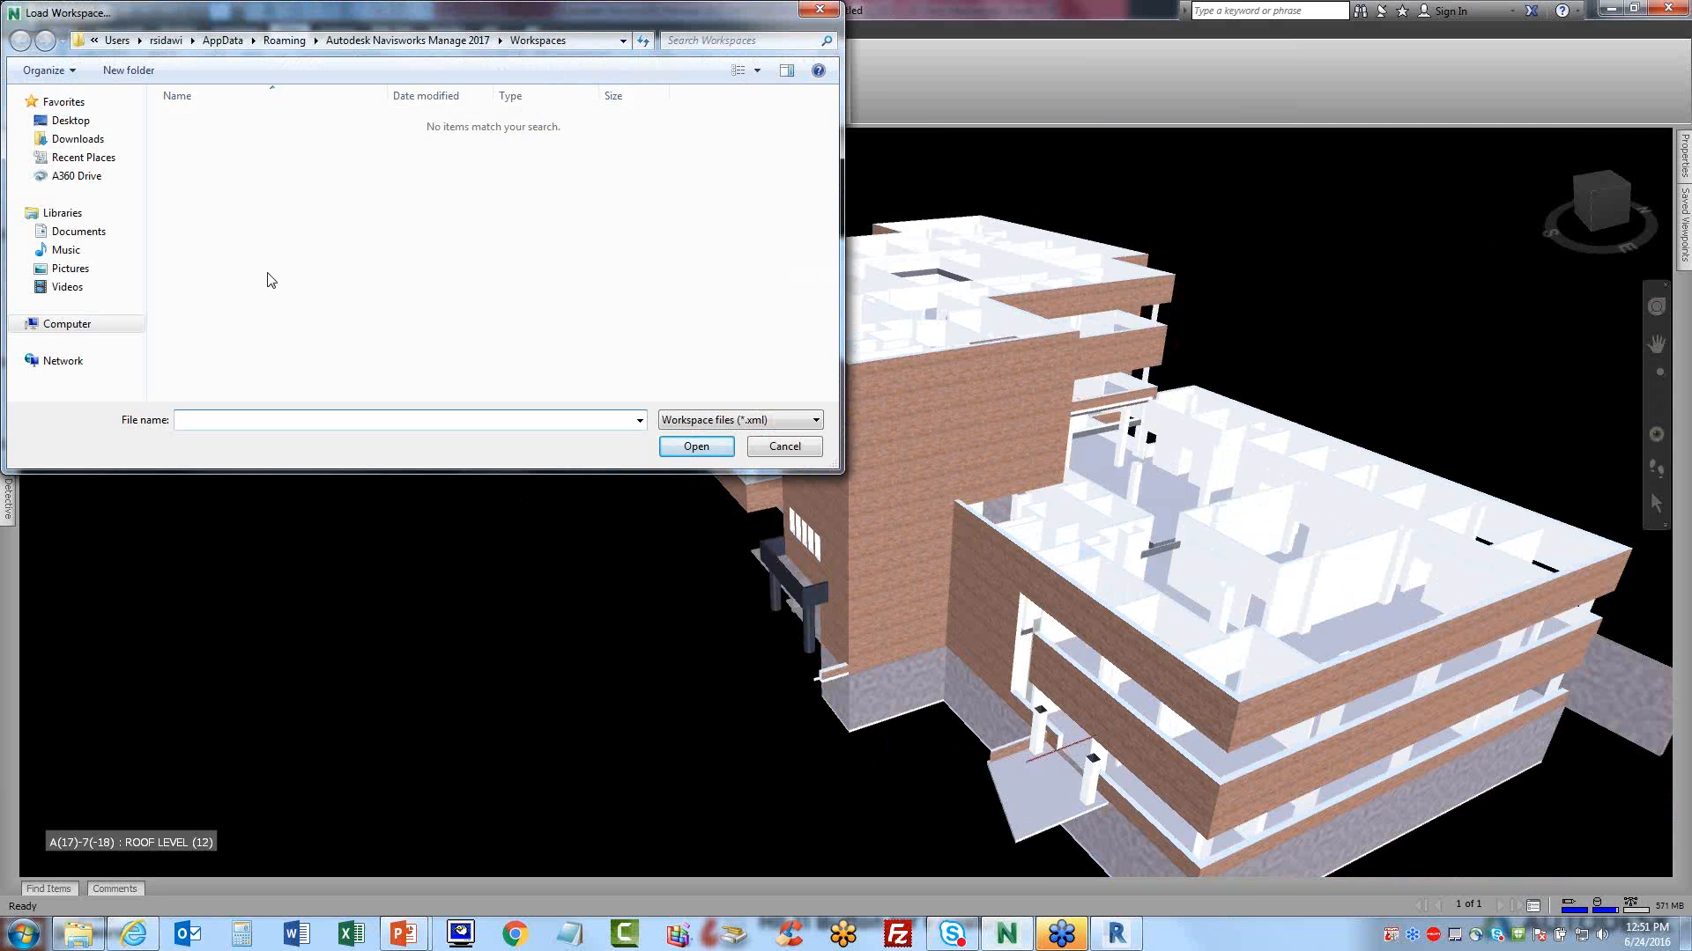
pyautogui.click(70, 324)
pyautogui.doubleClick(457, 132)
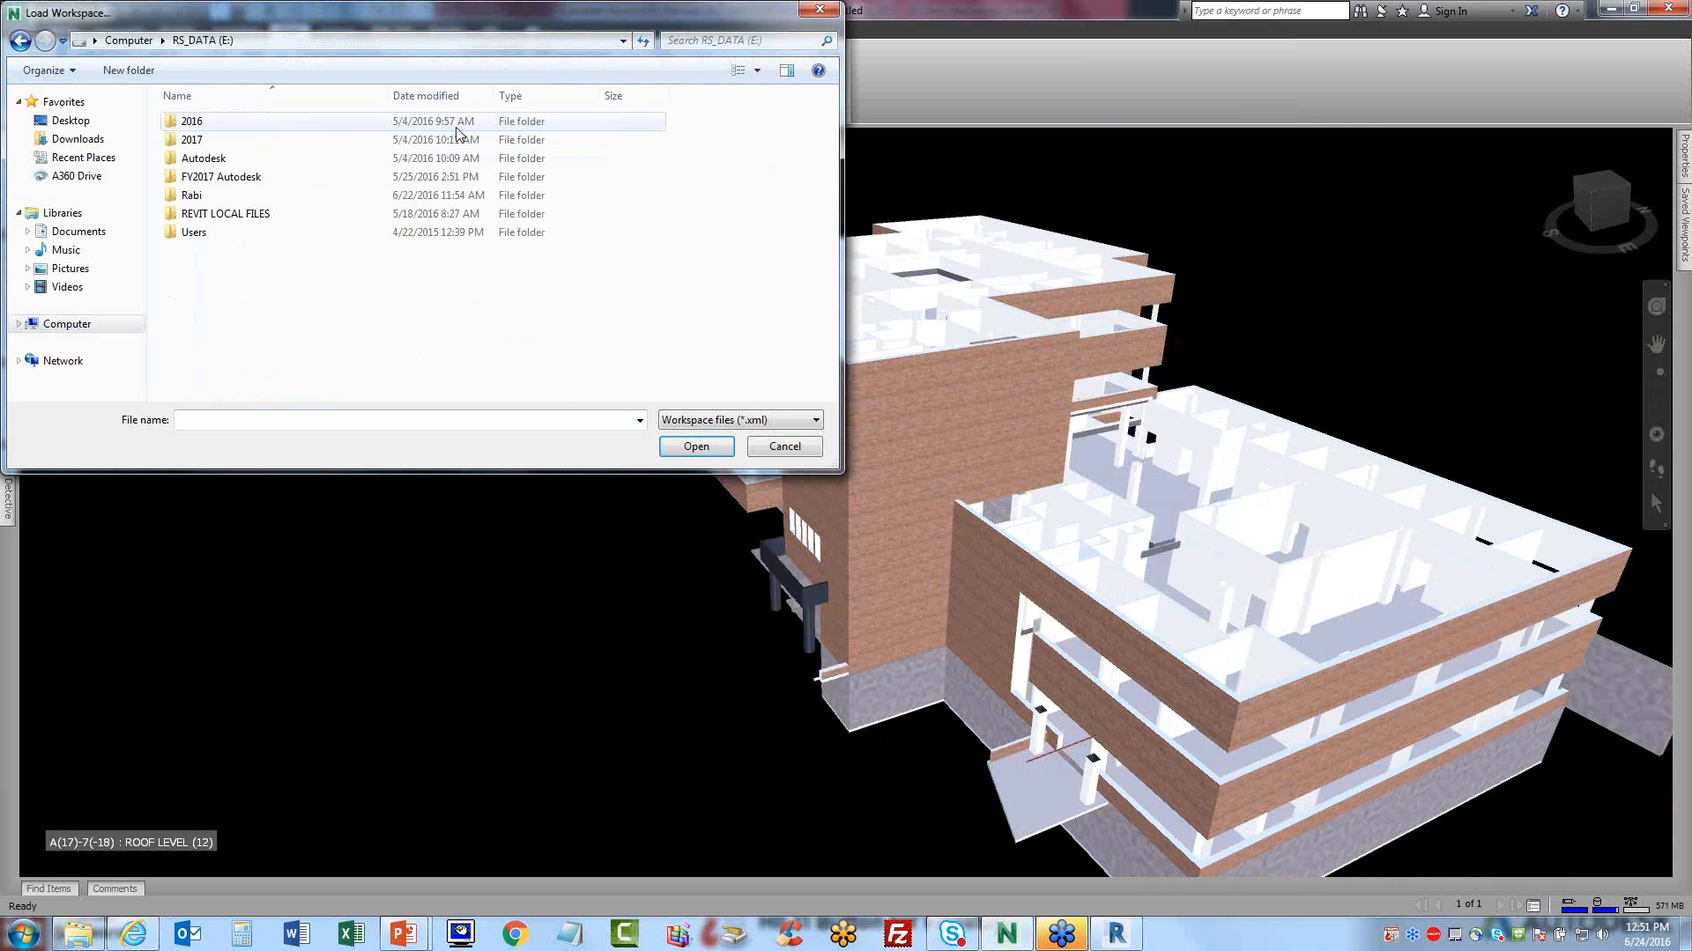
pyautogui.doubleClick(269, 139)
pyautogui.doubleClick(264, 139)
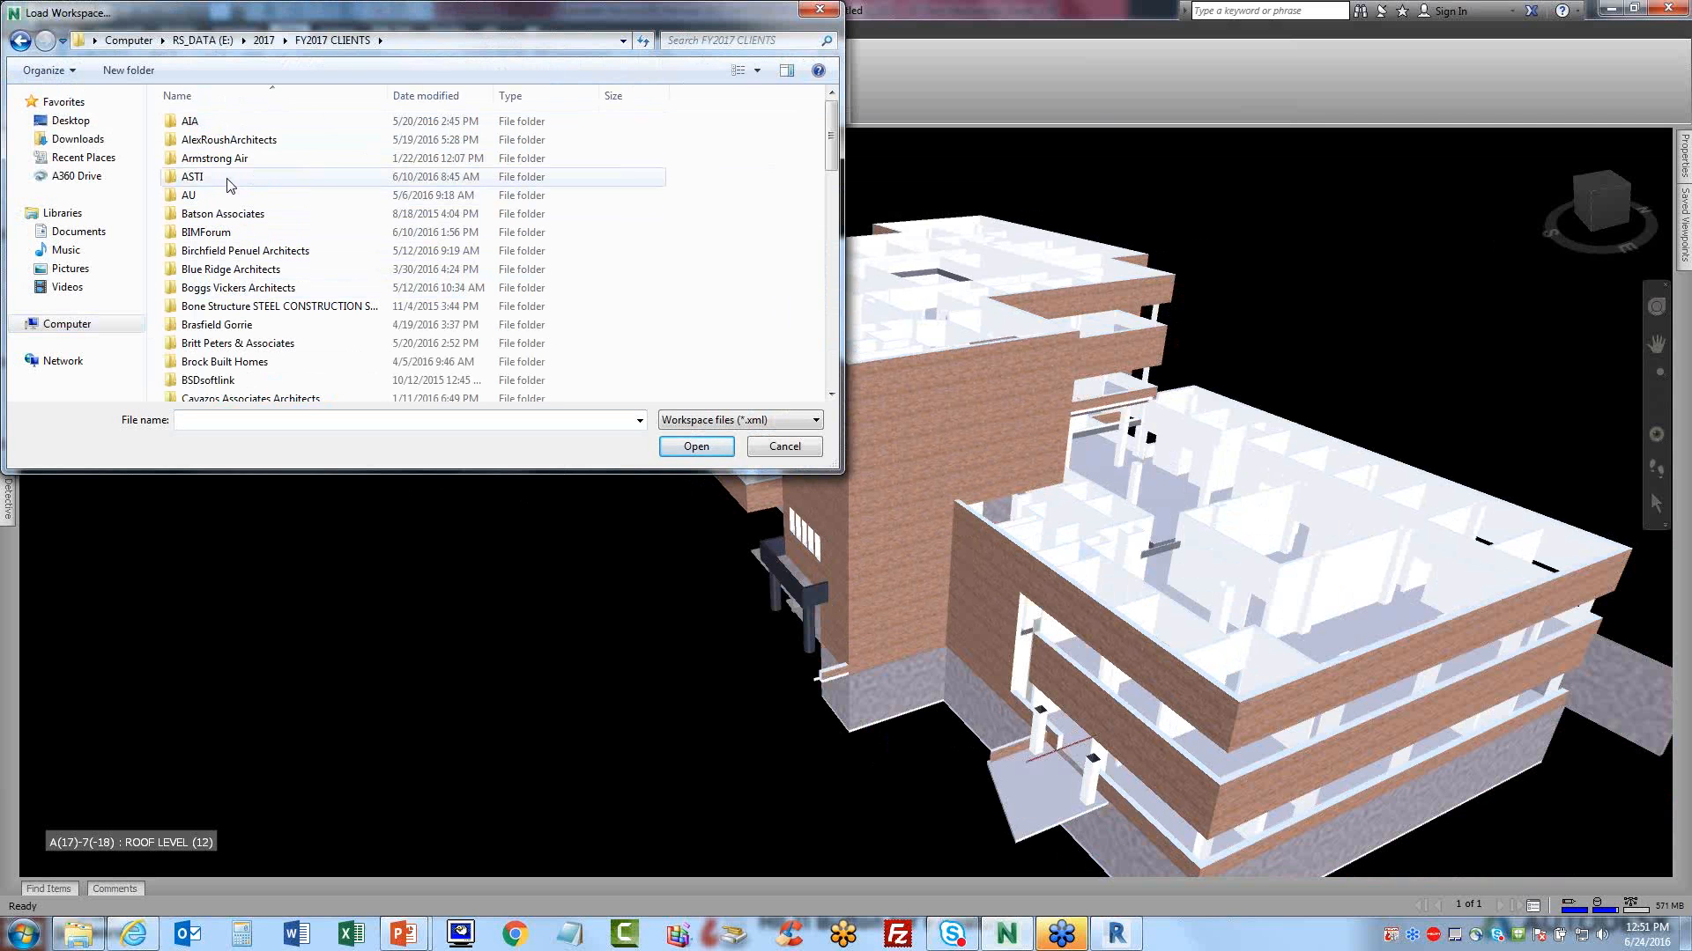
pyautogui.write('hi')
pyautogui.press('Return')
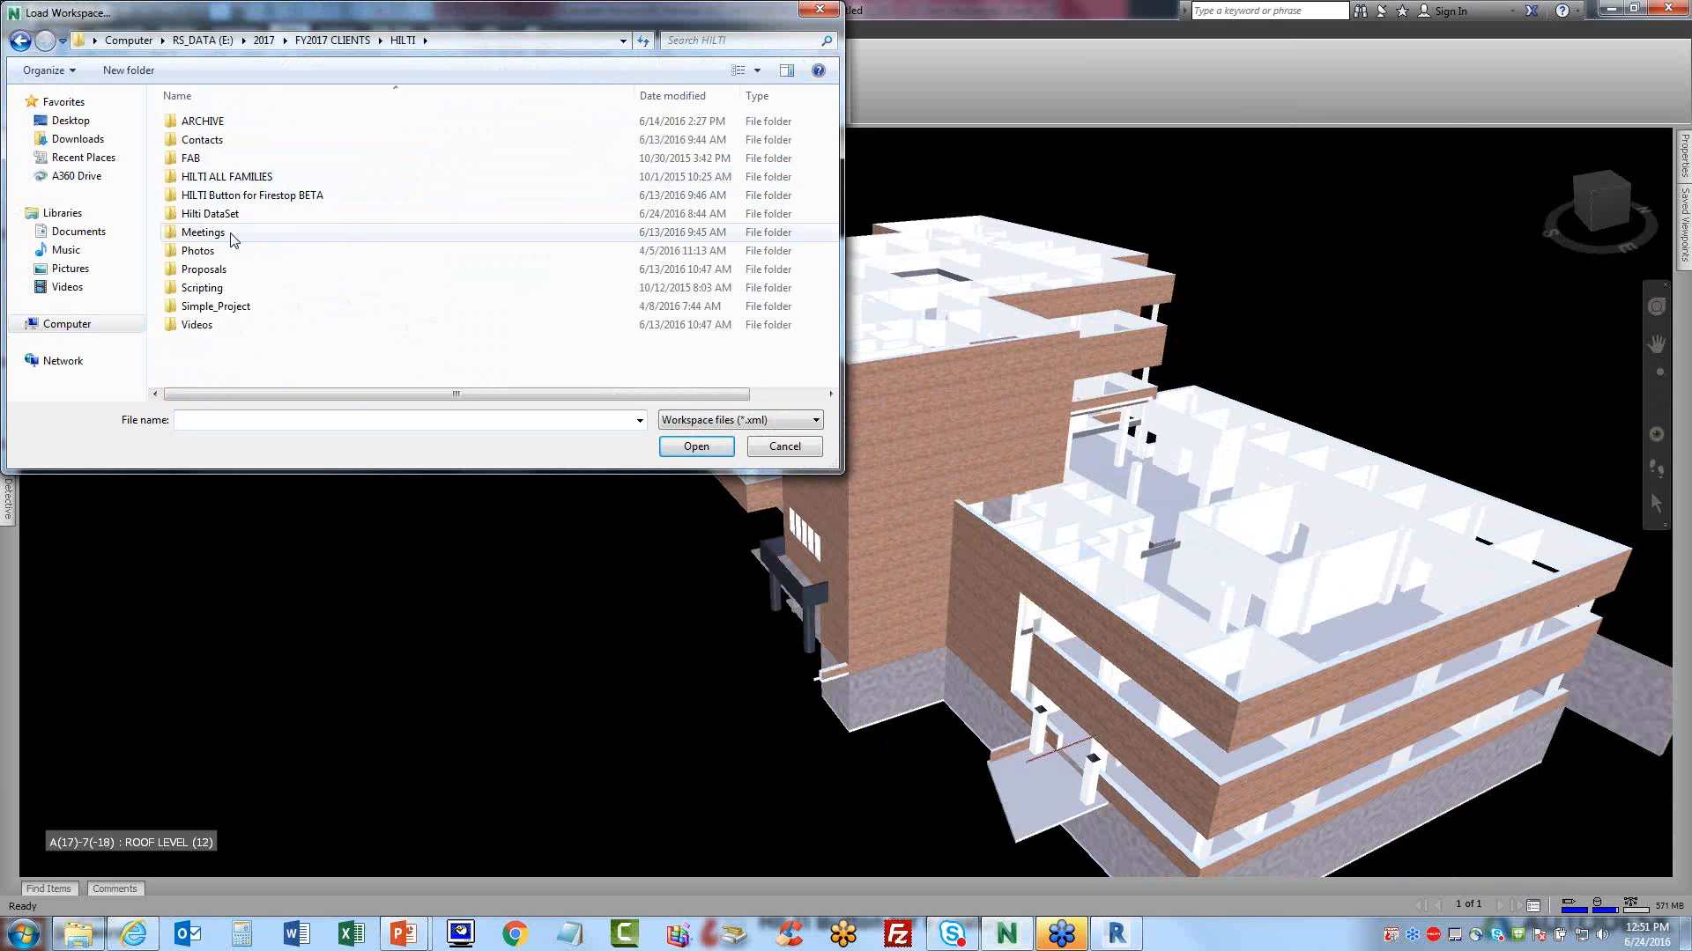
pyautogui.doubleClick(233, 219)
pyautogui.click(235, 167)
pyautogui.doubleClick(235, 168)
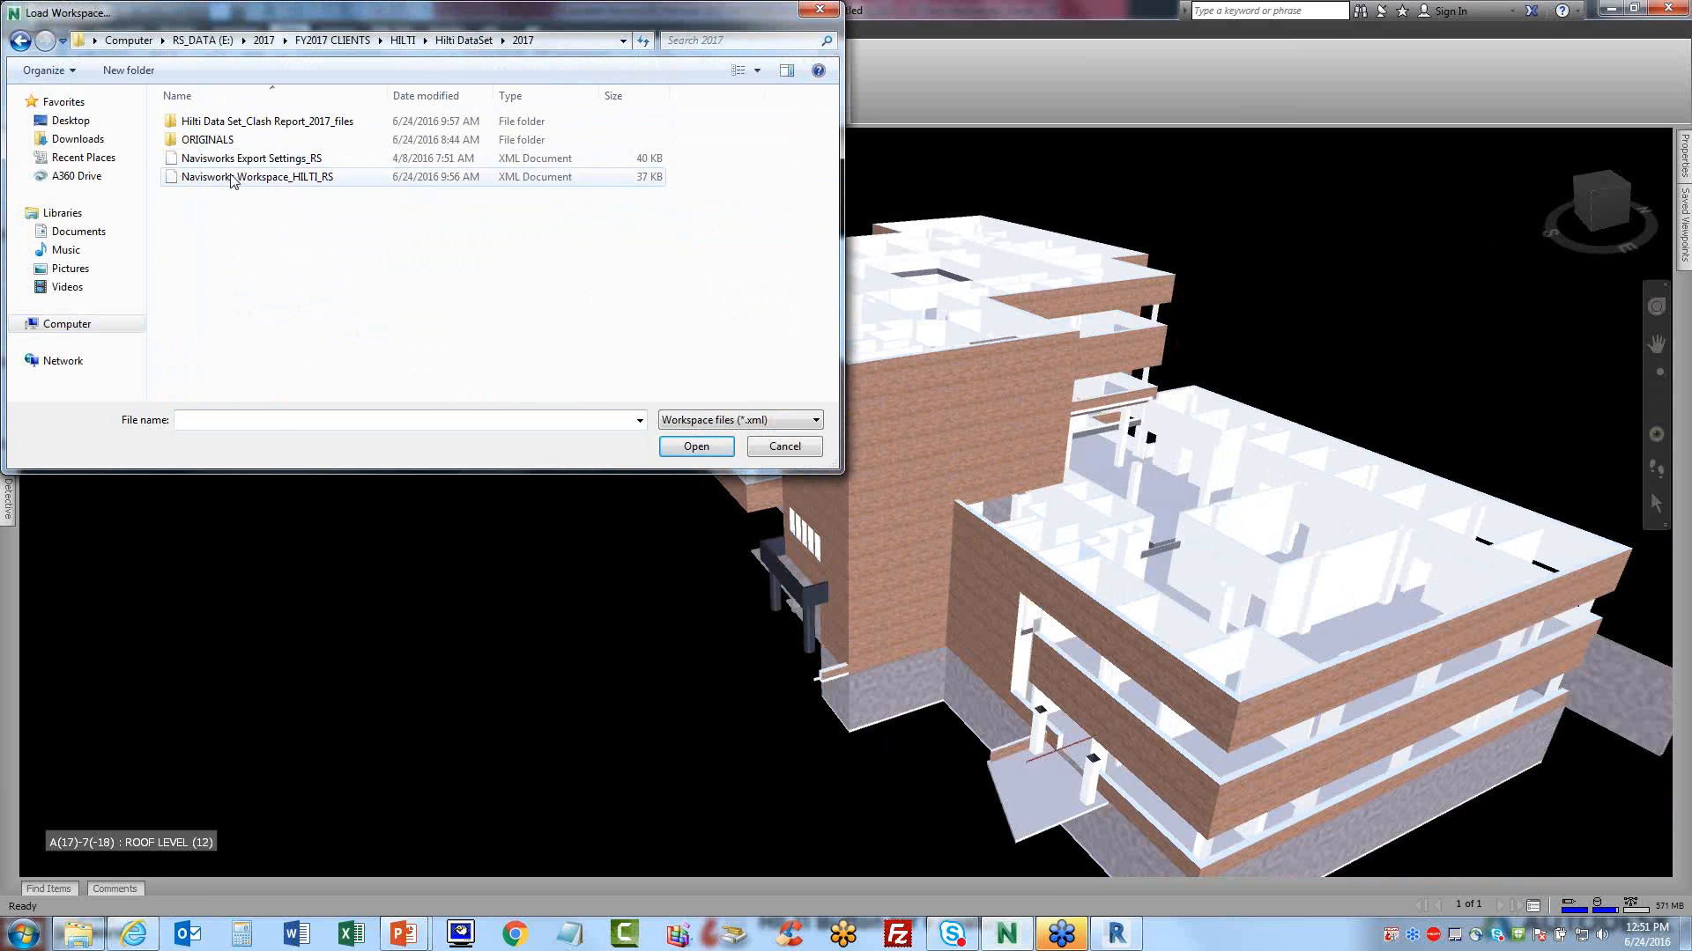
pyautogui.click(260, 179)
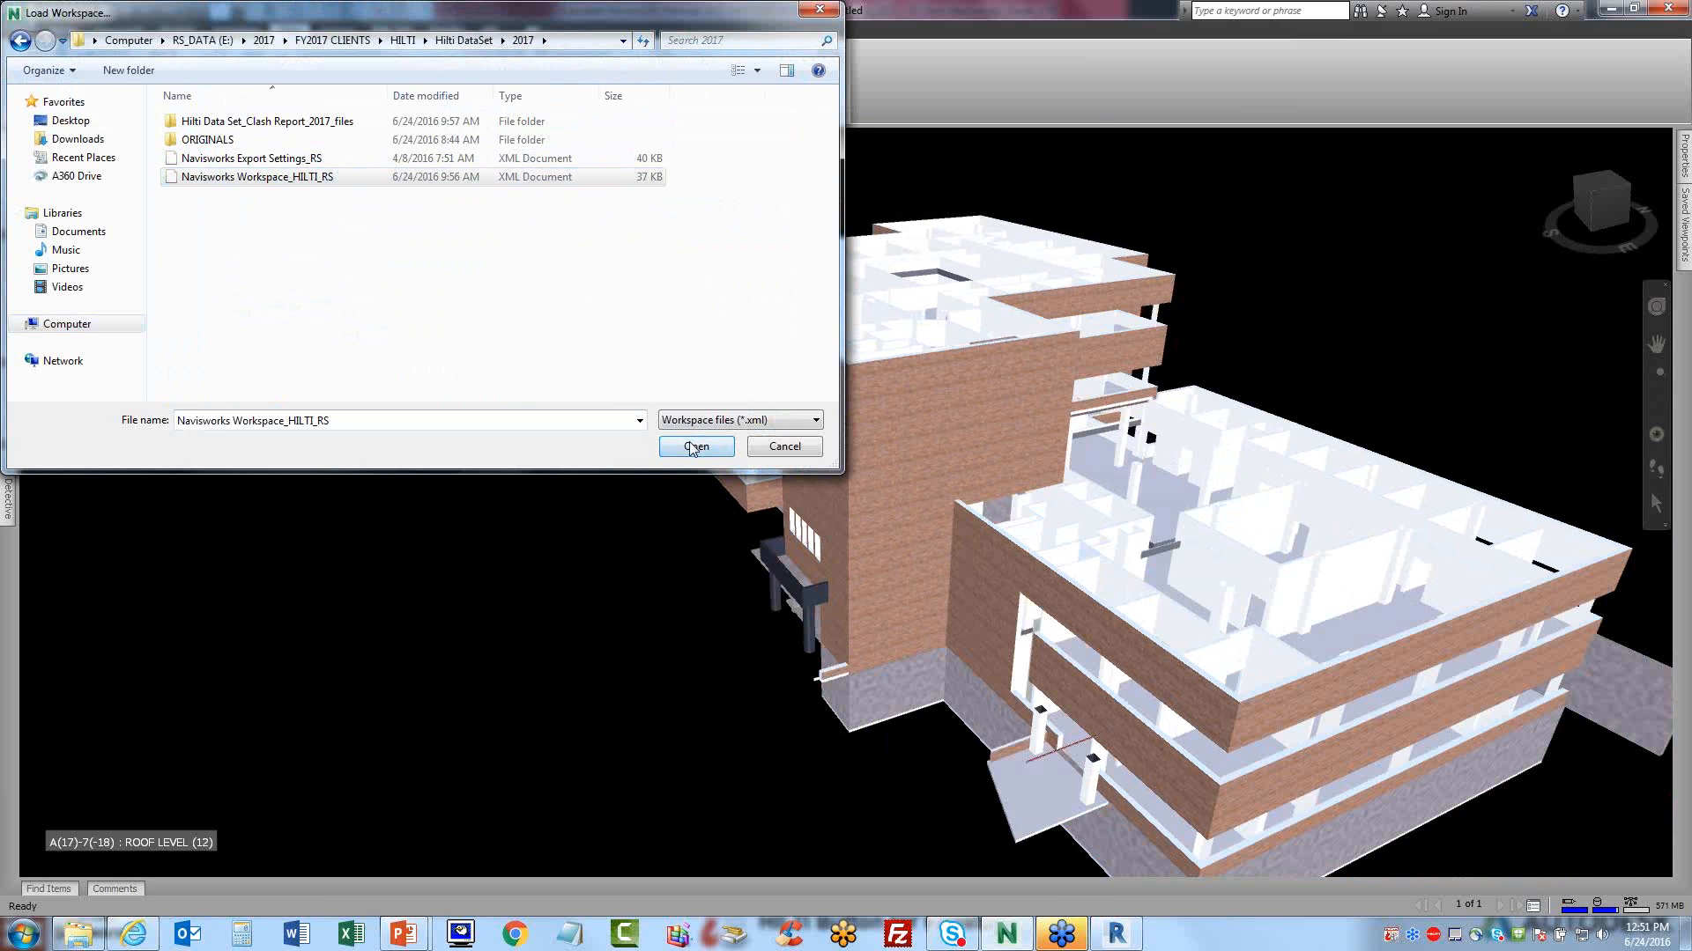
pyautogui.click(693, 447)
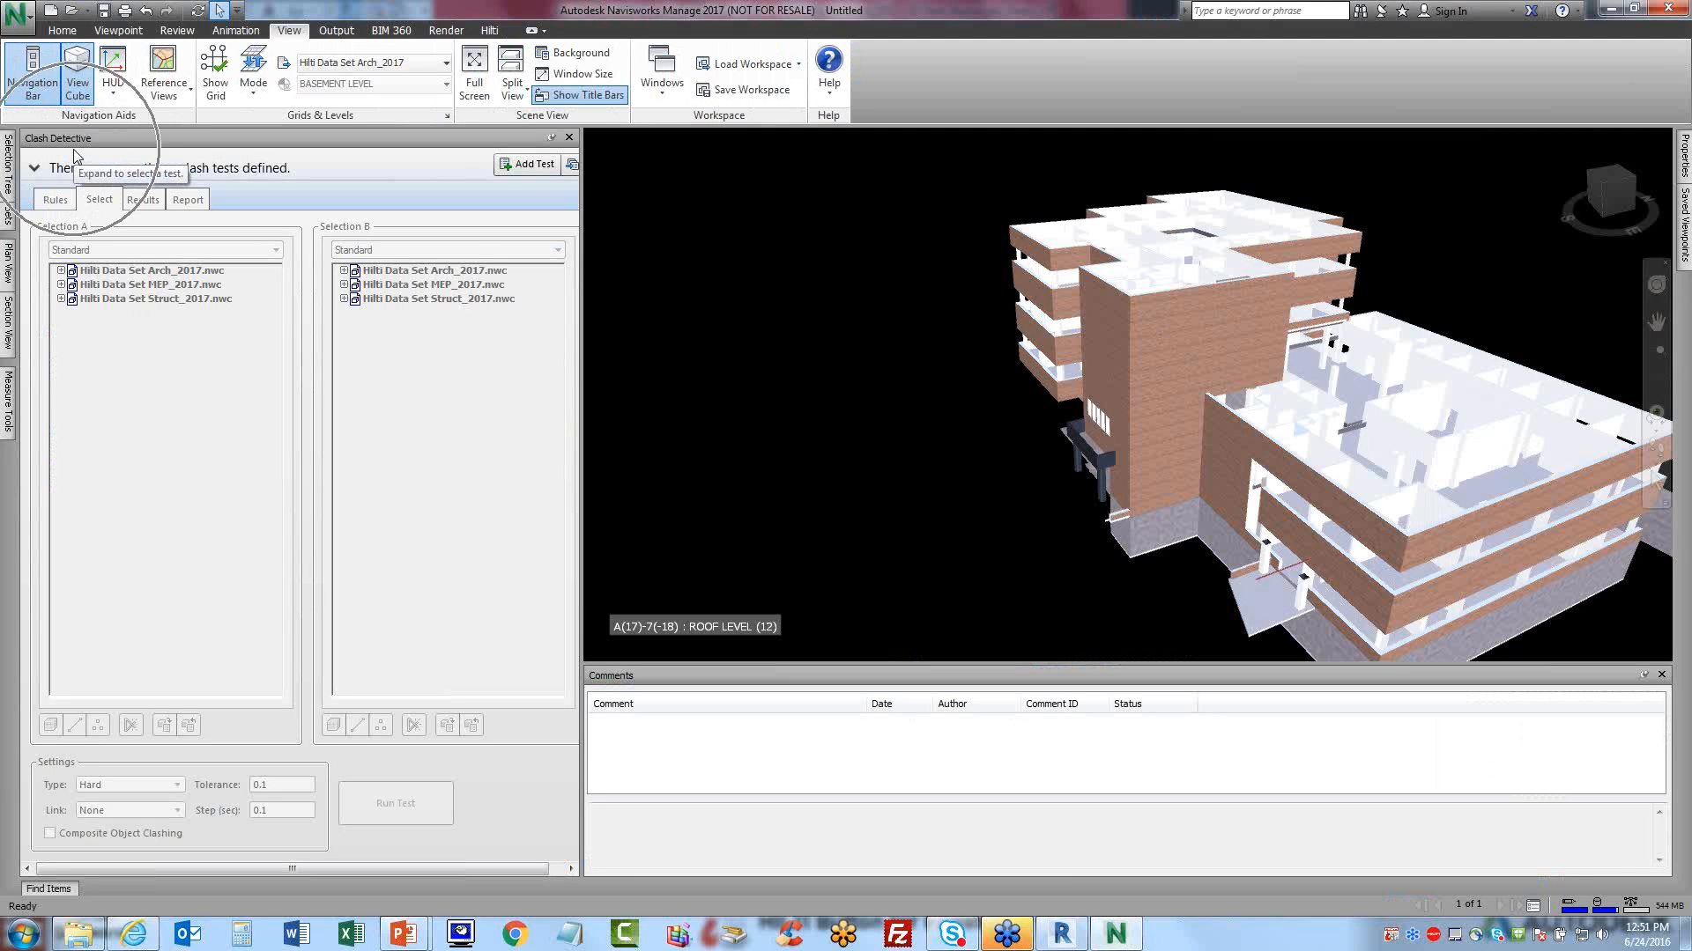
# - Reduce the height of the Comments window and reframe the whole building from an elevated corner view
pyautogui.click(654, 699)
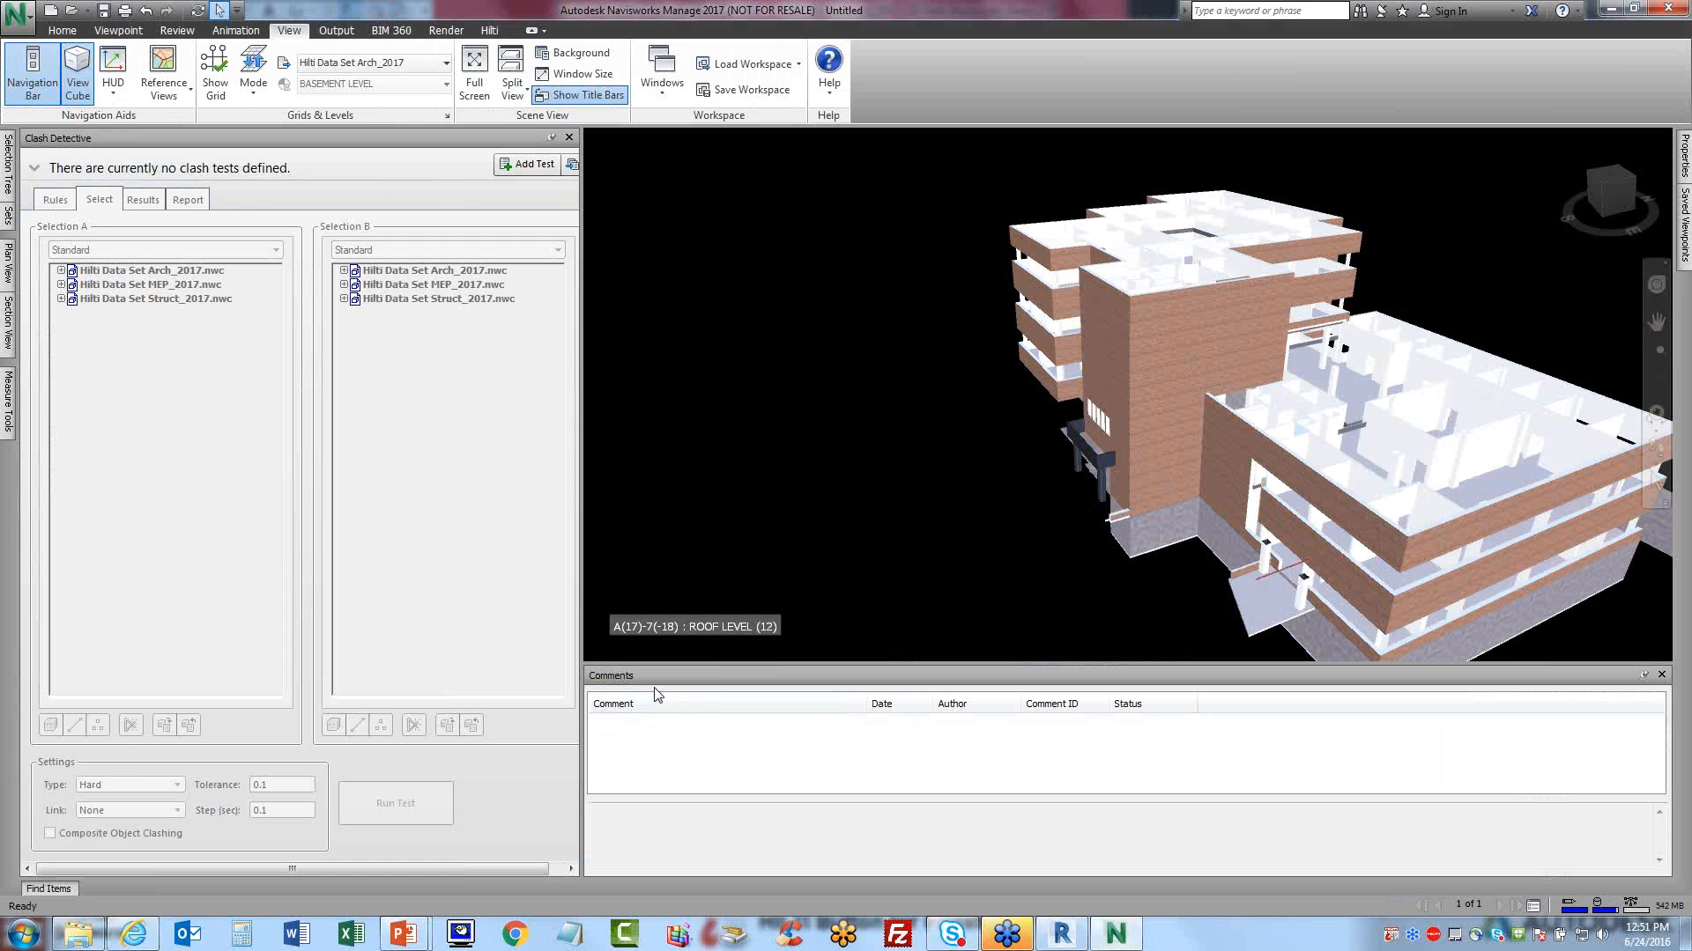
pyautogui.moveTo(733, 703); pyautogui.dragTo(732, 705)
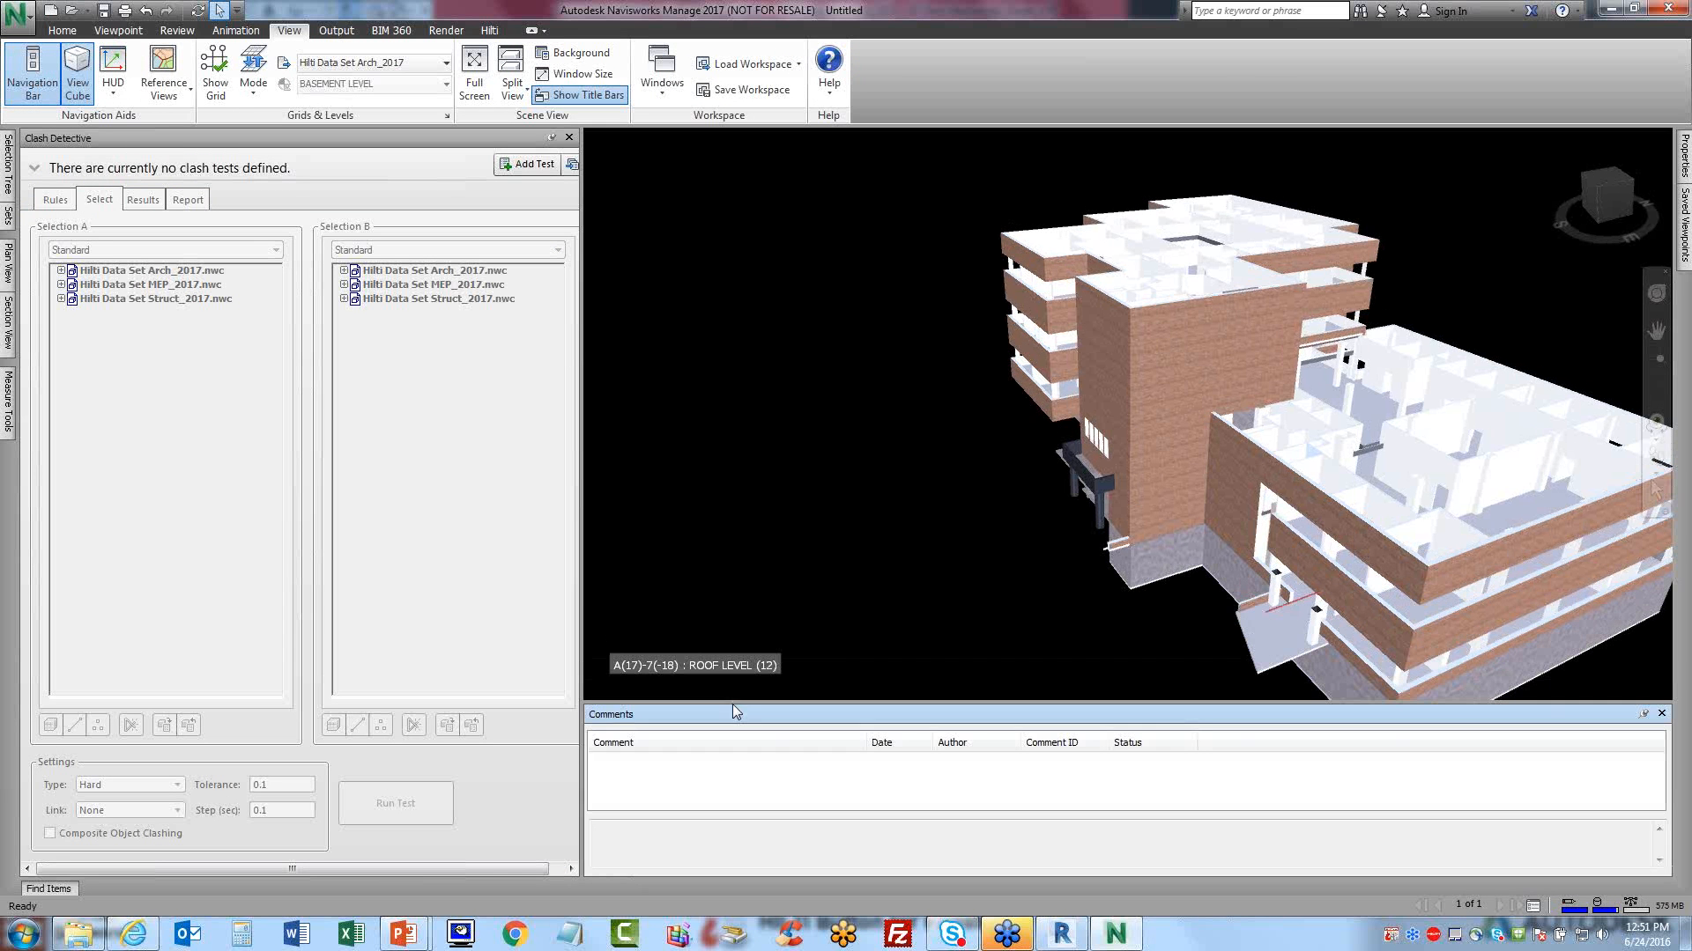
pyautogui.scroll(-2, 600, 461)
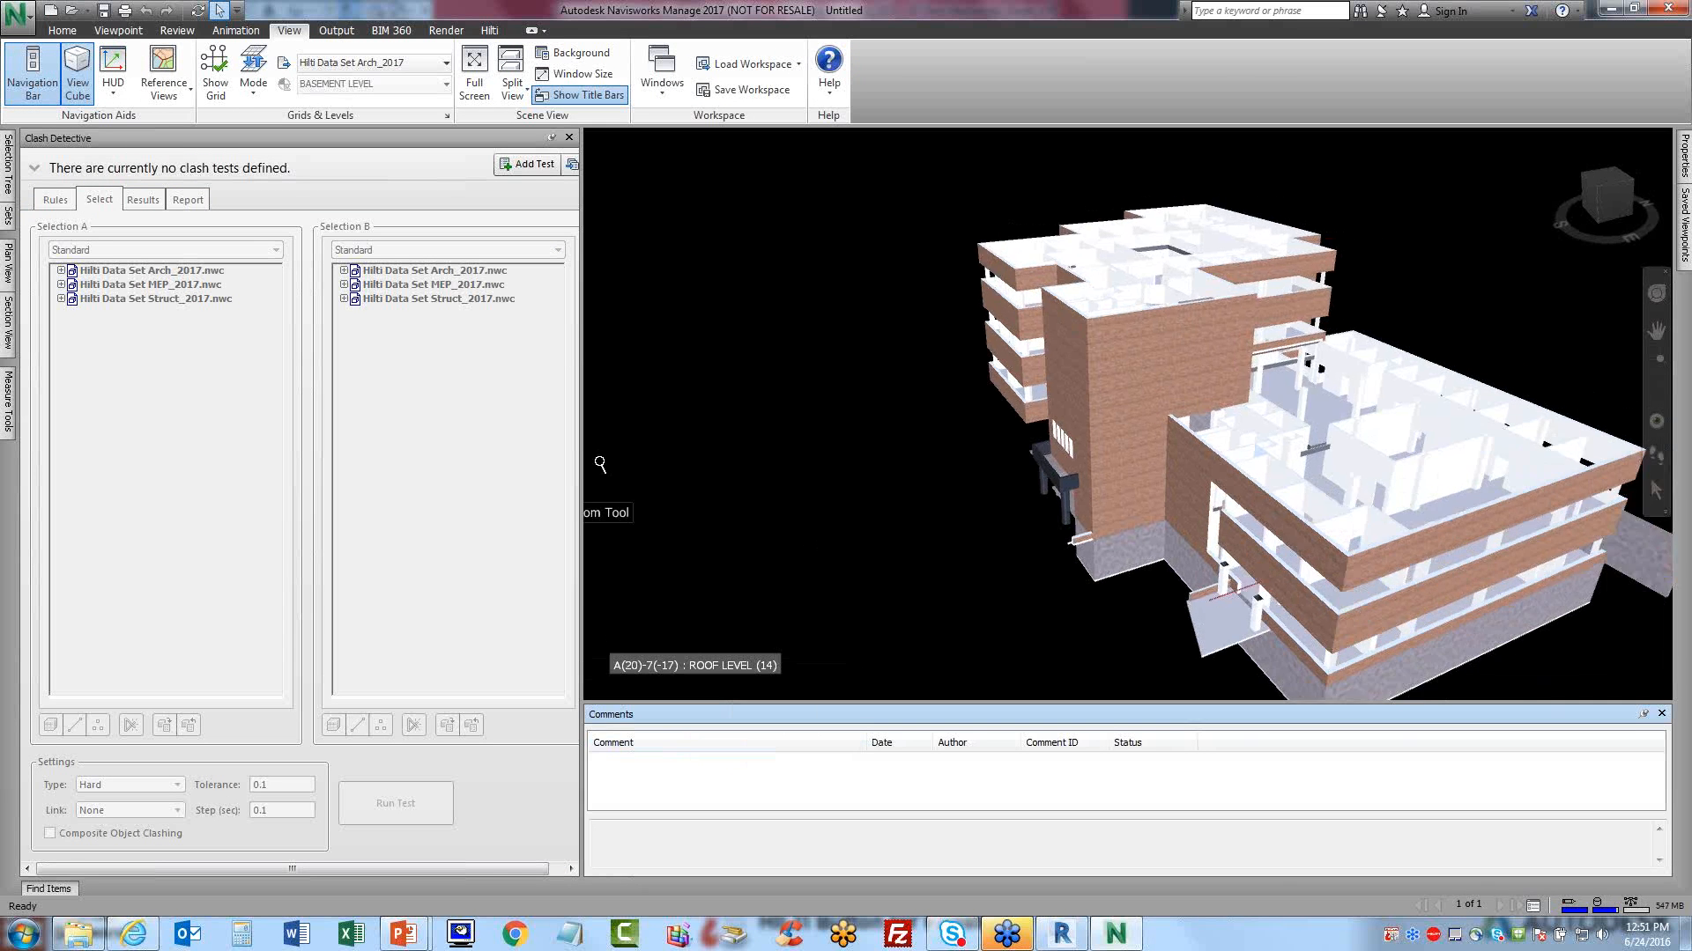
pyautogui.scroll(1, 1386, 621)
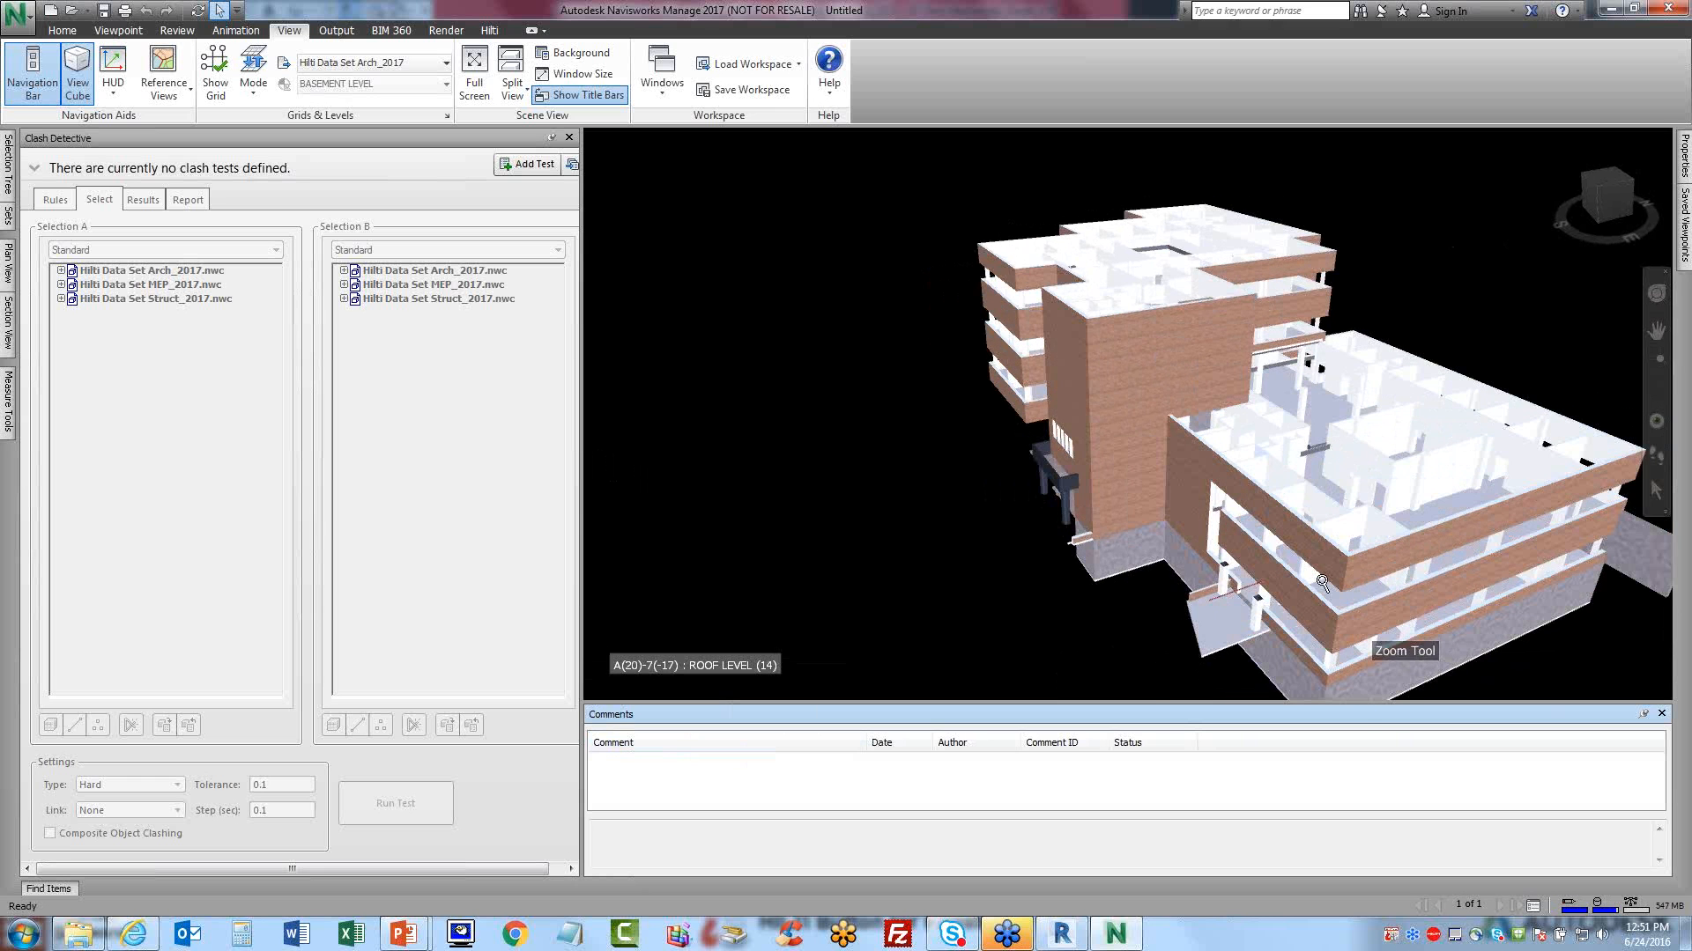
pyautogui.click(1656, 337)
pyautogui.moveTo(1390, 355); pyautogui.dragTo(1244, 319)
pyautogui.scroll(1, 1046, 431)
pyautogui.scroll(1, 1046, 431)
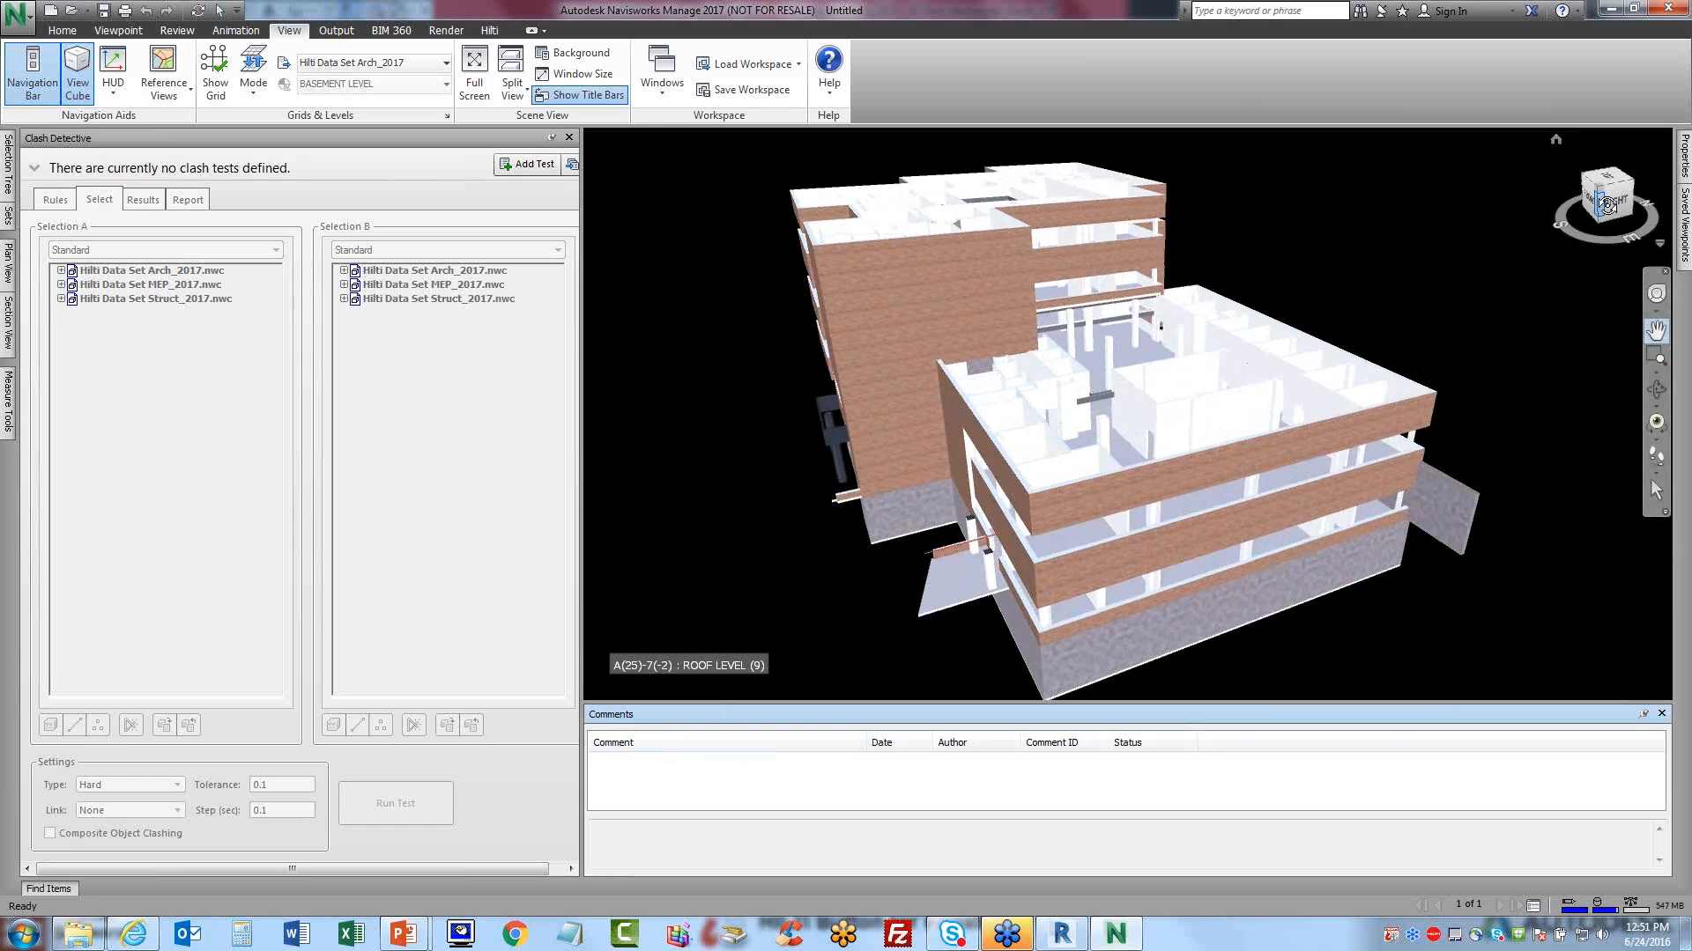
pyautogui.moveTo(1606, 210); pyautogui.dragTo(1643, 200)
pyautogui.scroll(1, 617, 498)
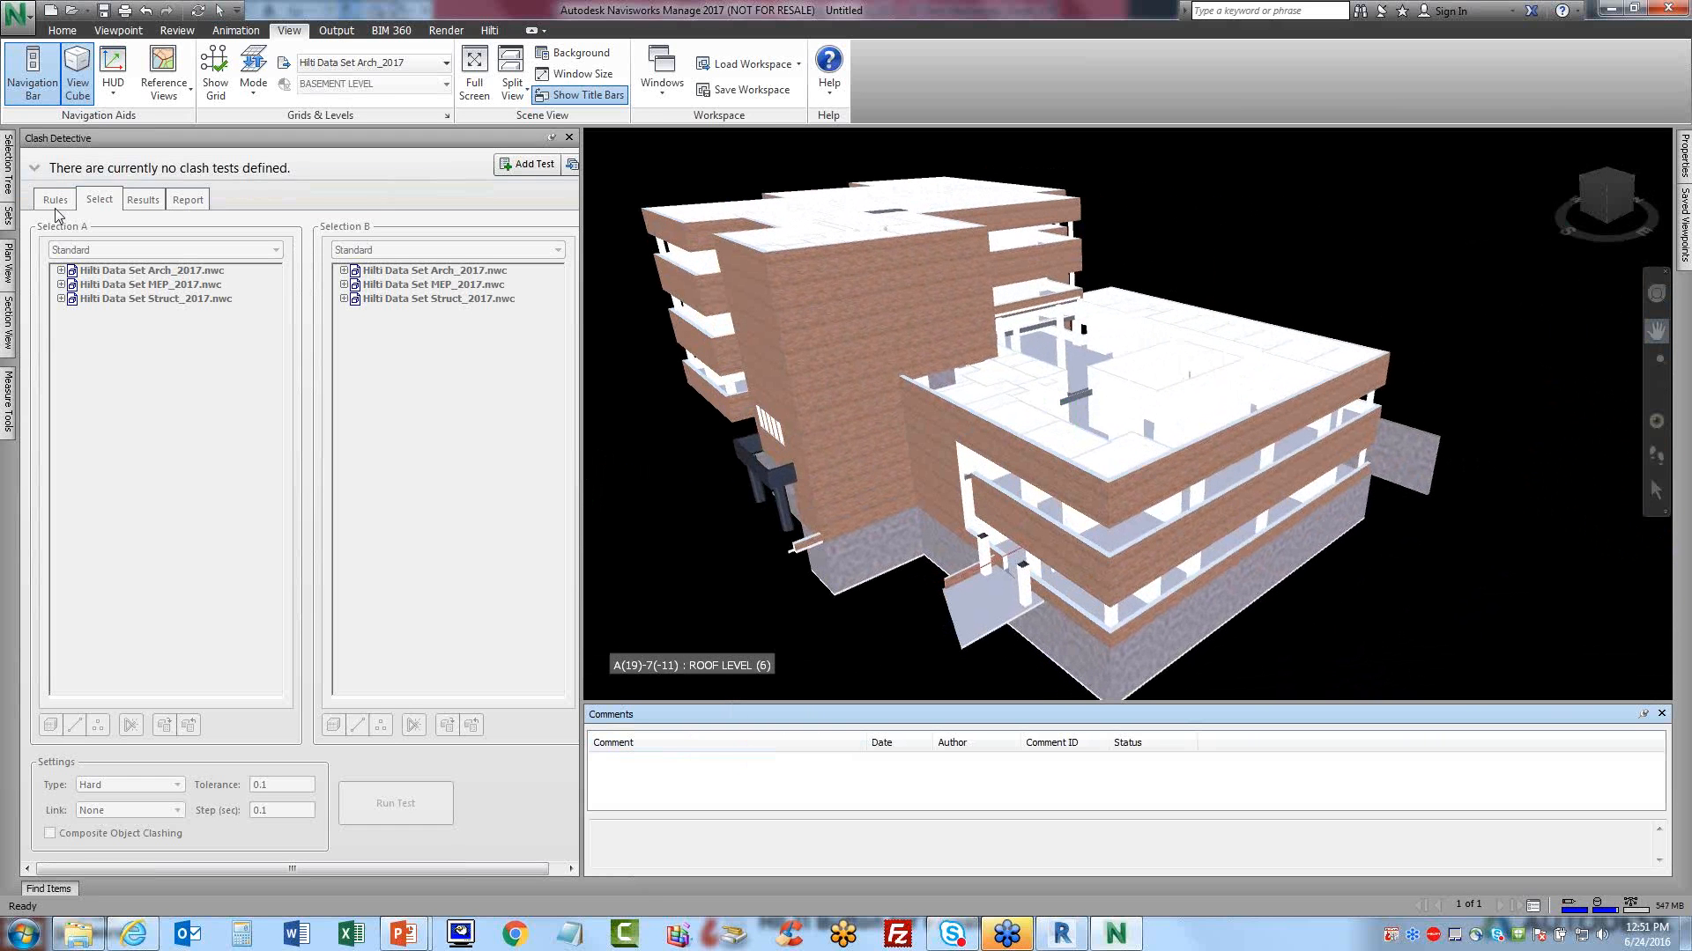
# - Try to calculate the firestop clashes with the Hilti add-in, starting its 20-day trial version and dismissing the notice
pyautogui.click(61, 30)
pyautogui.click(490, 31)
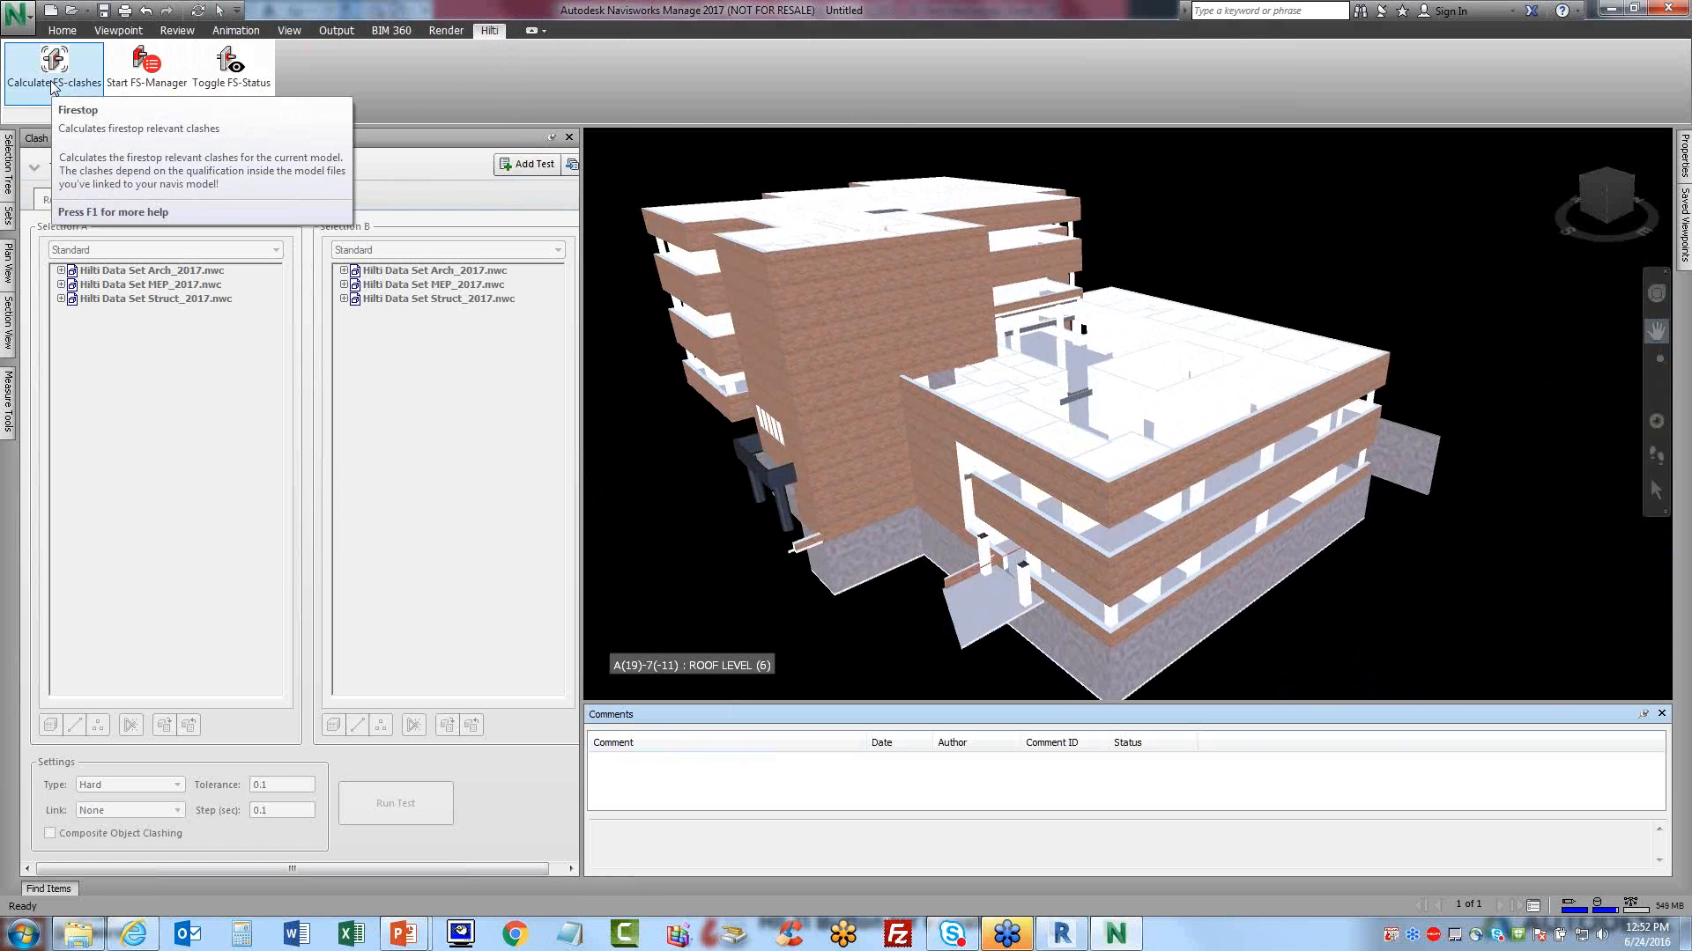
pyautogui.press('ctrl')
pyautogui.press('ctrl')
pyautogui.click(53, 87)
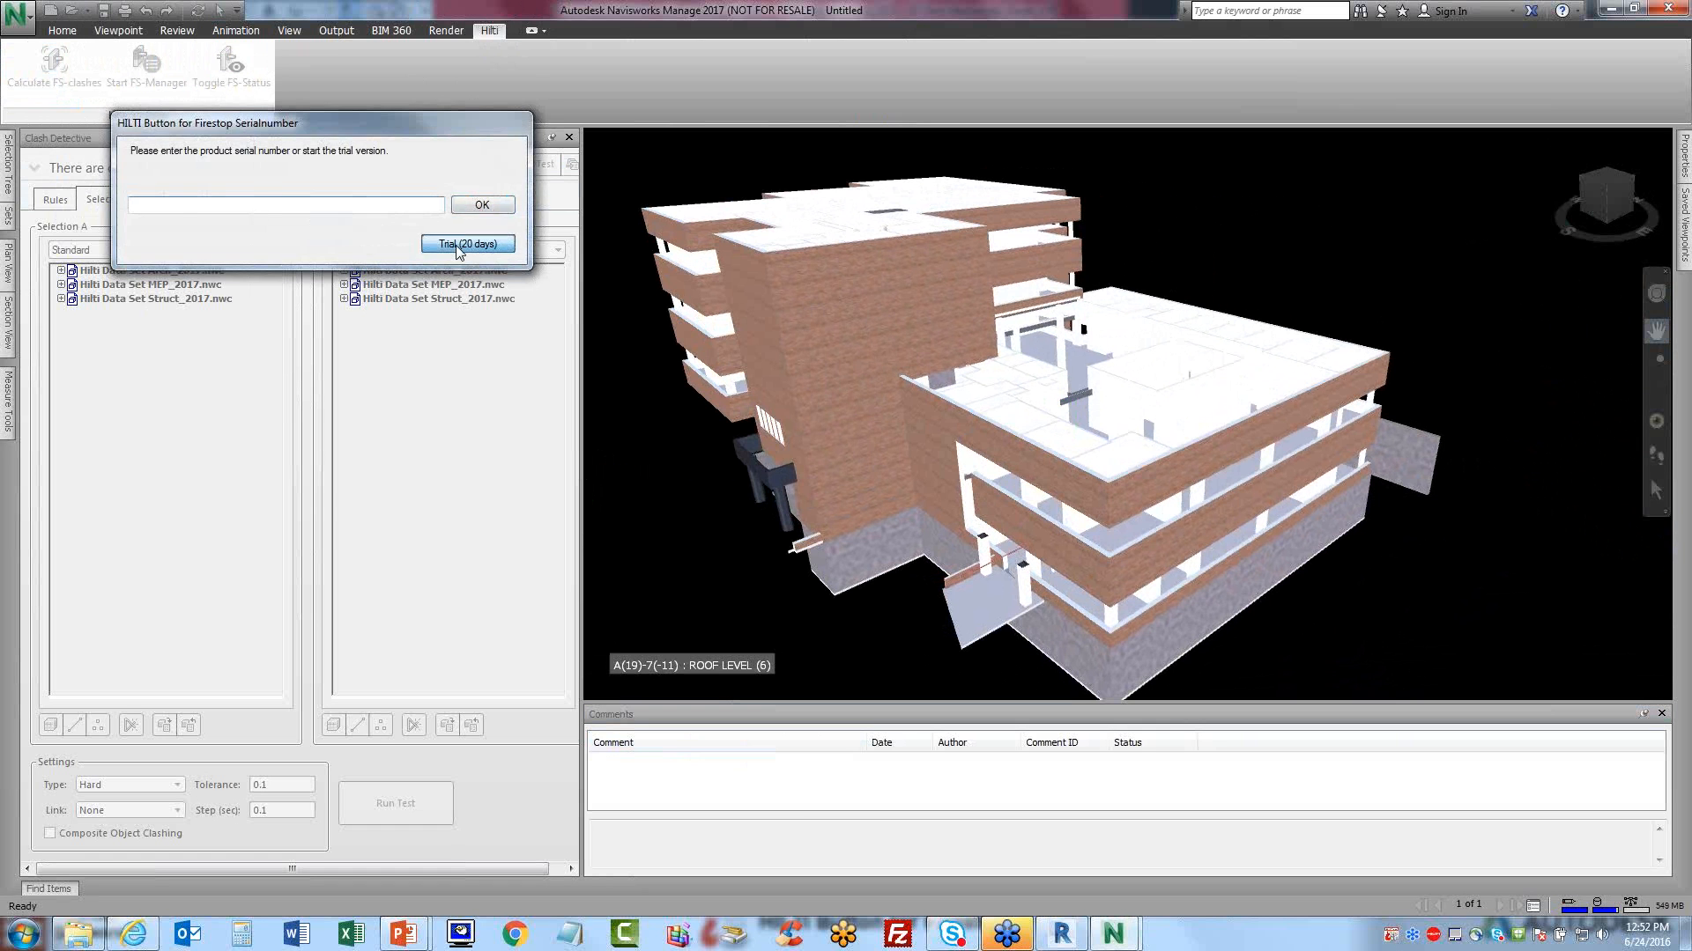
pyautogui.click(458, 247)
pyautogui.click(968, 528)
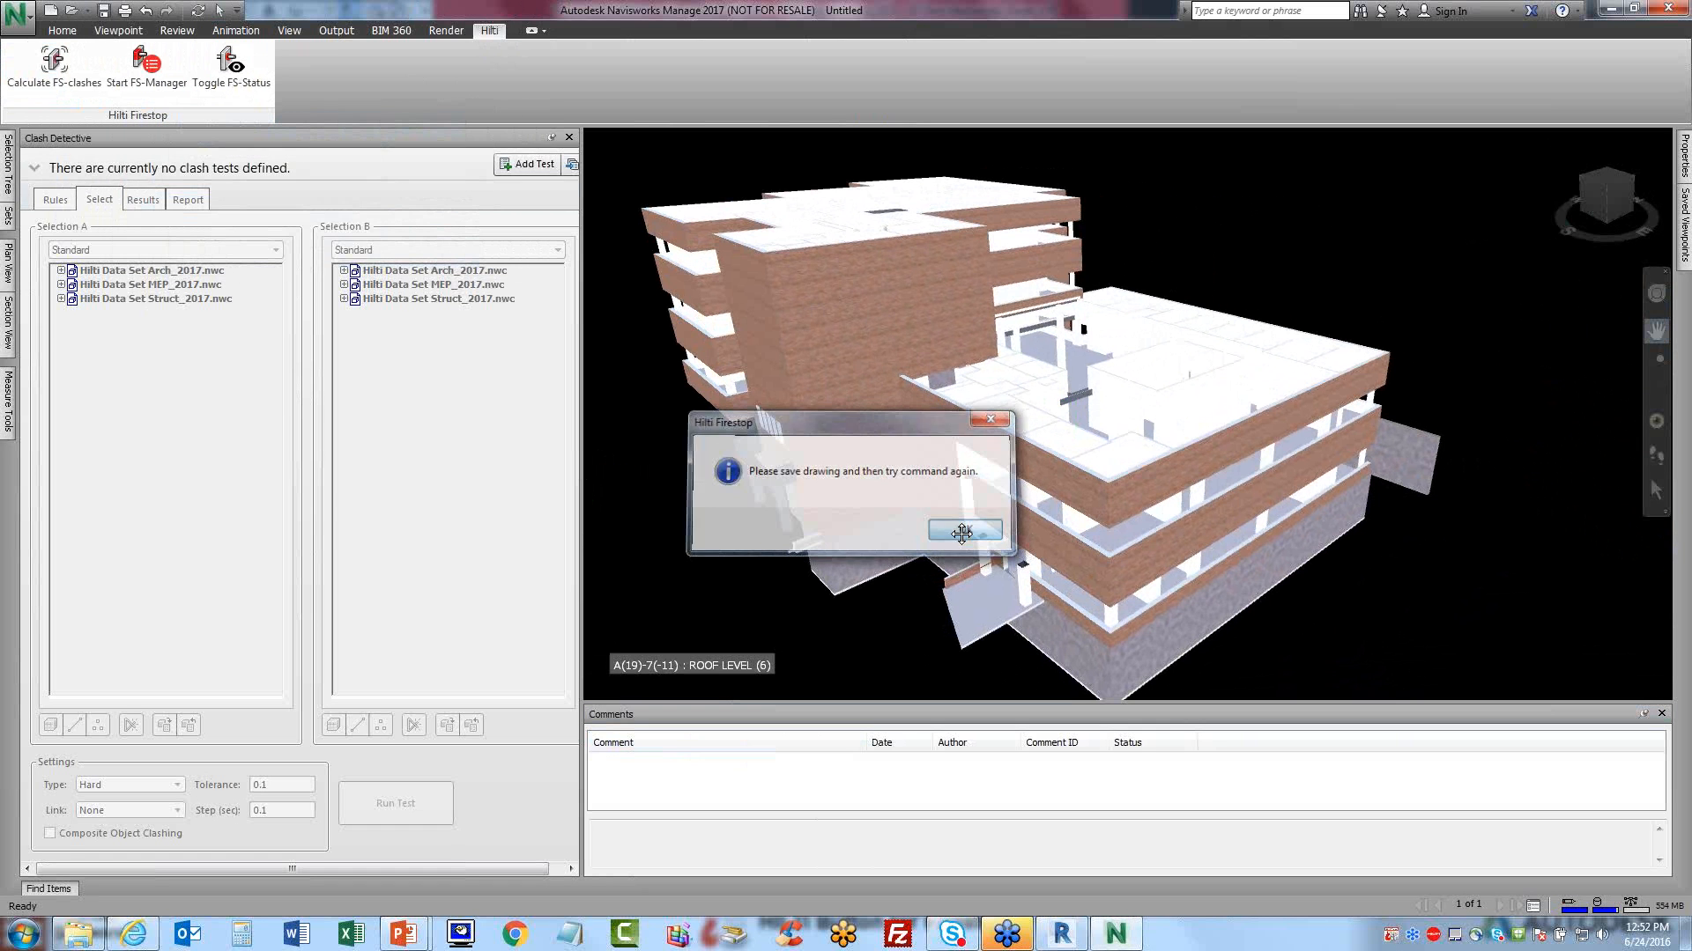
# - Save the combined model as the Navisworks File Set Hilti Data Set_2017 in the 2017 folder, replacing the existing file
pyautogui.click(104, 10)
pyautogui.click(756, 394)
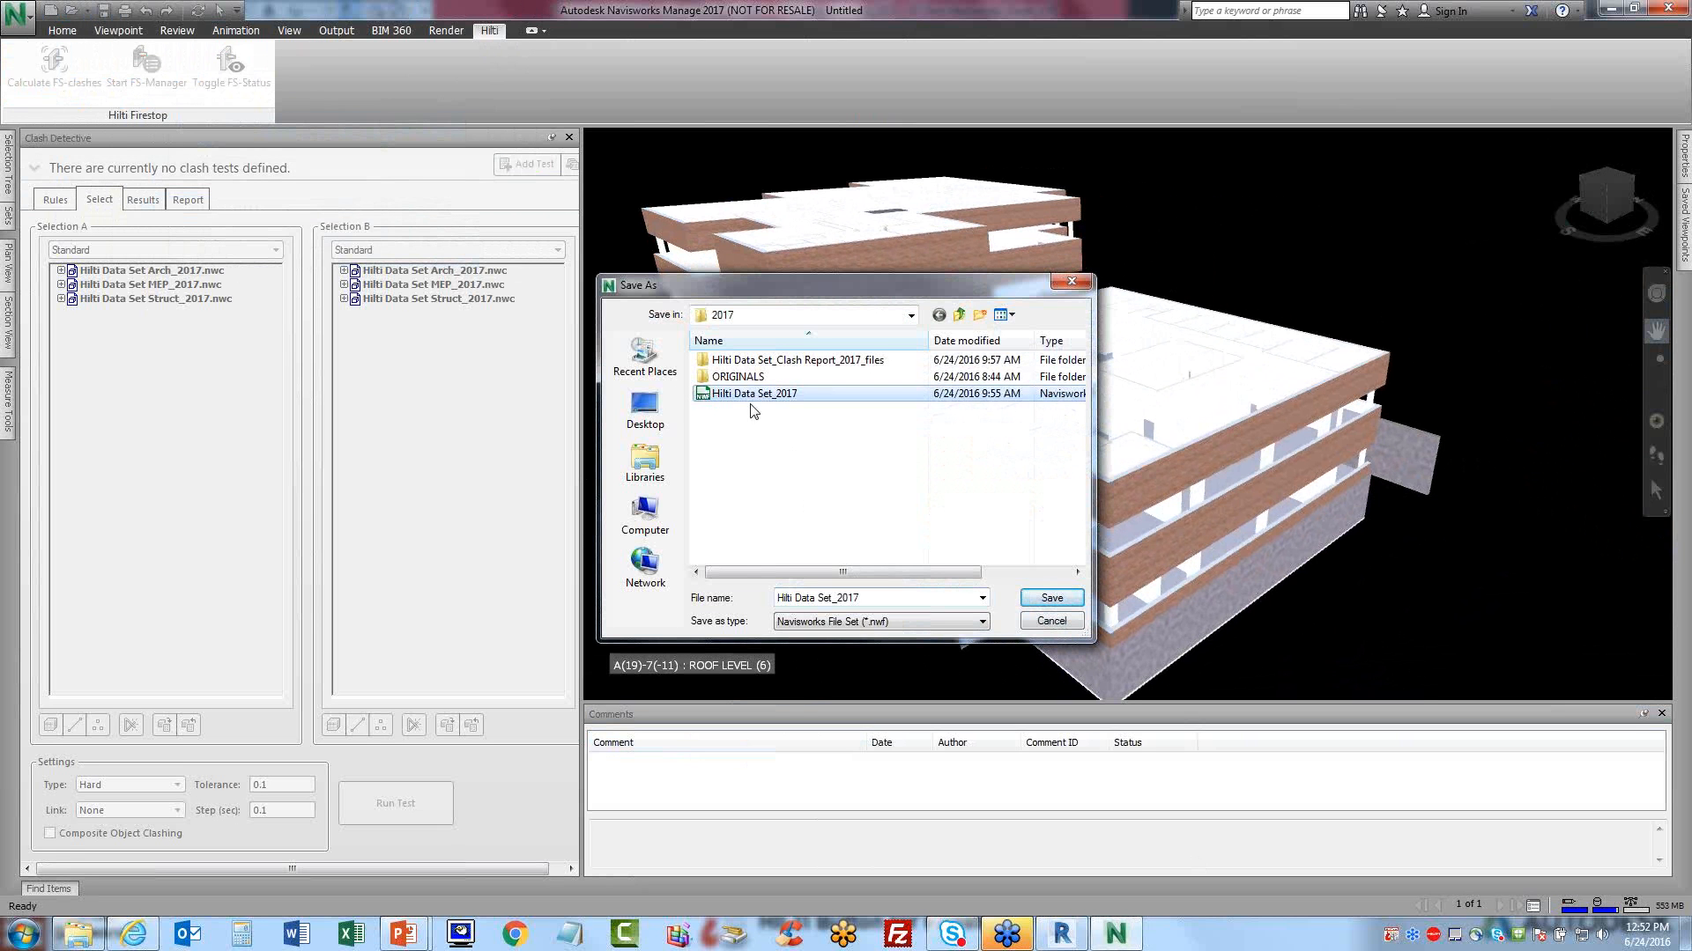
pyautogui.click(1052, 598)
pyautogui.click(888, 468)
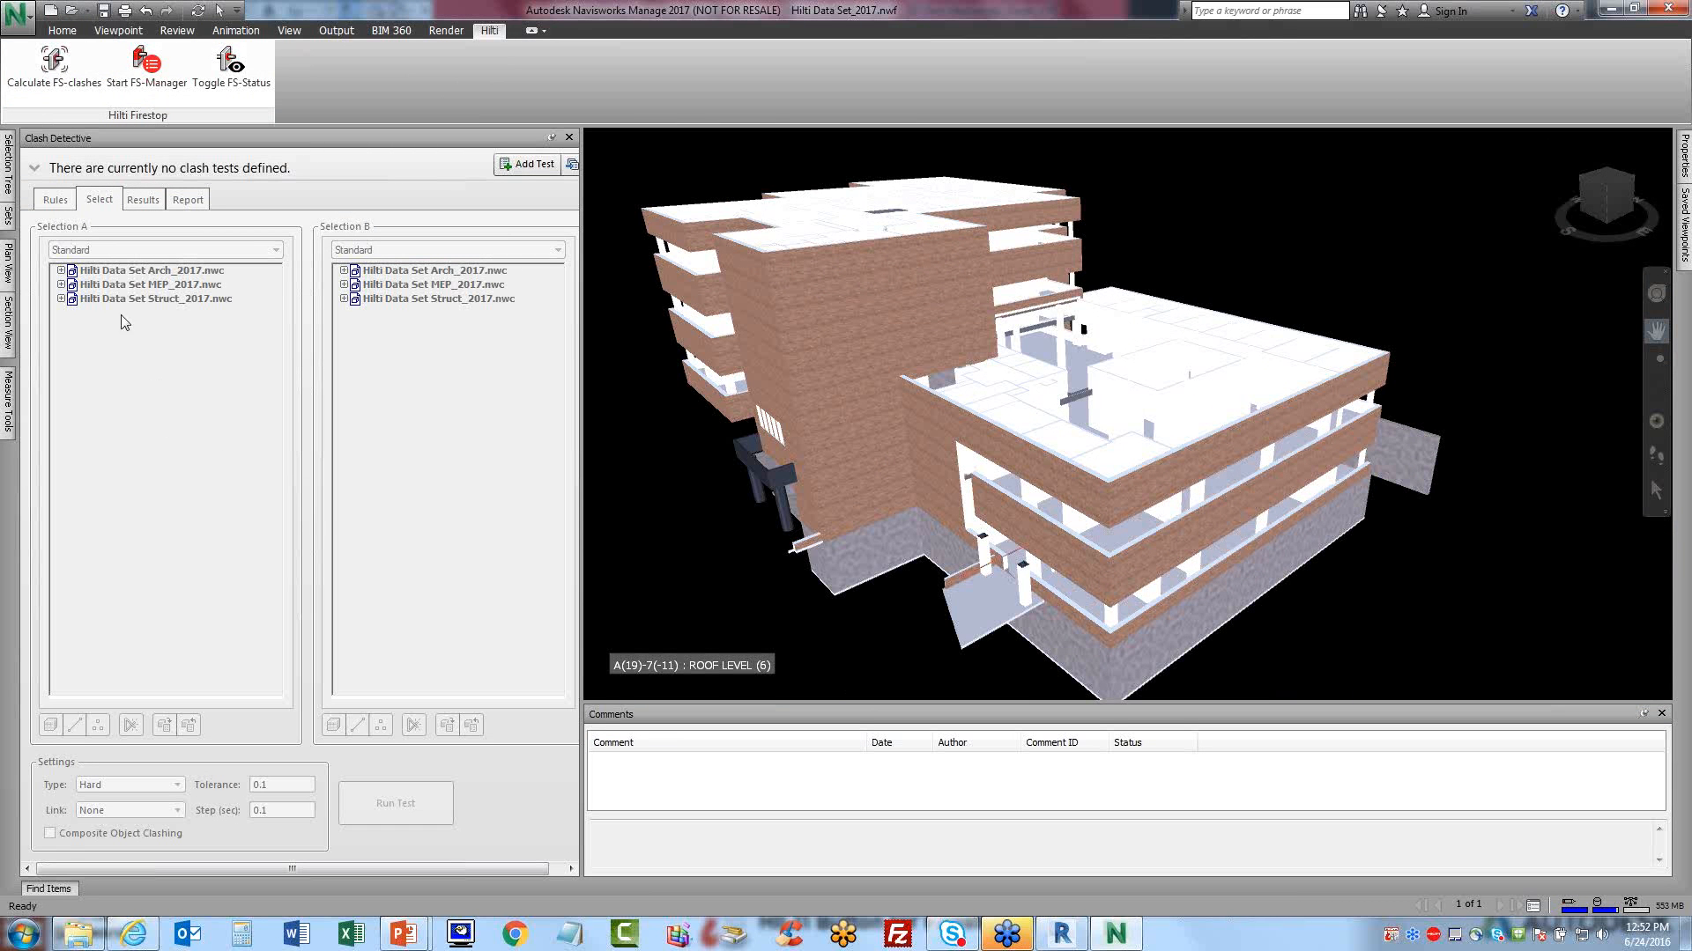
# - Calculate the firestop-relevant clashes and open the results of the Firestop clash test
pyautogui.click(60, 88)
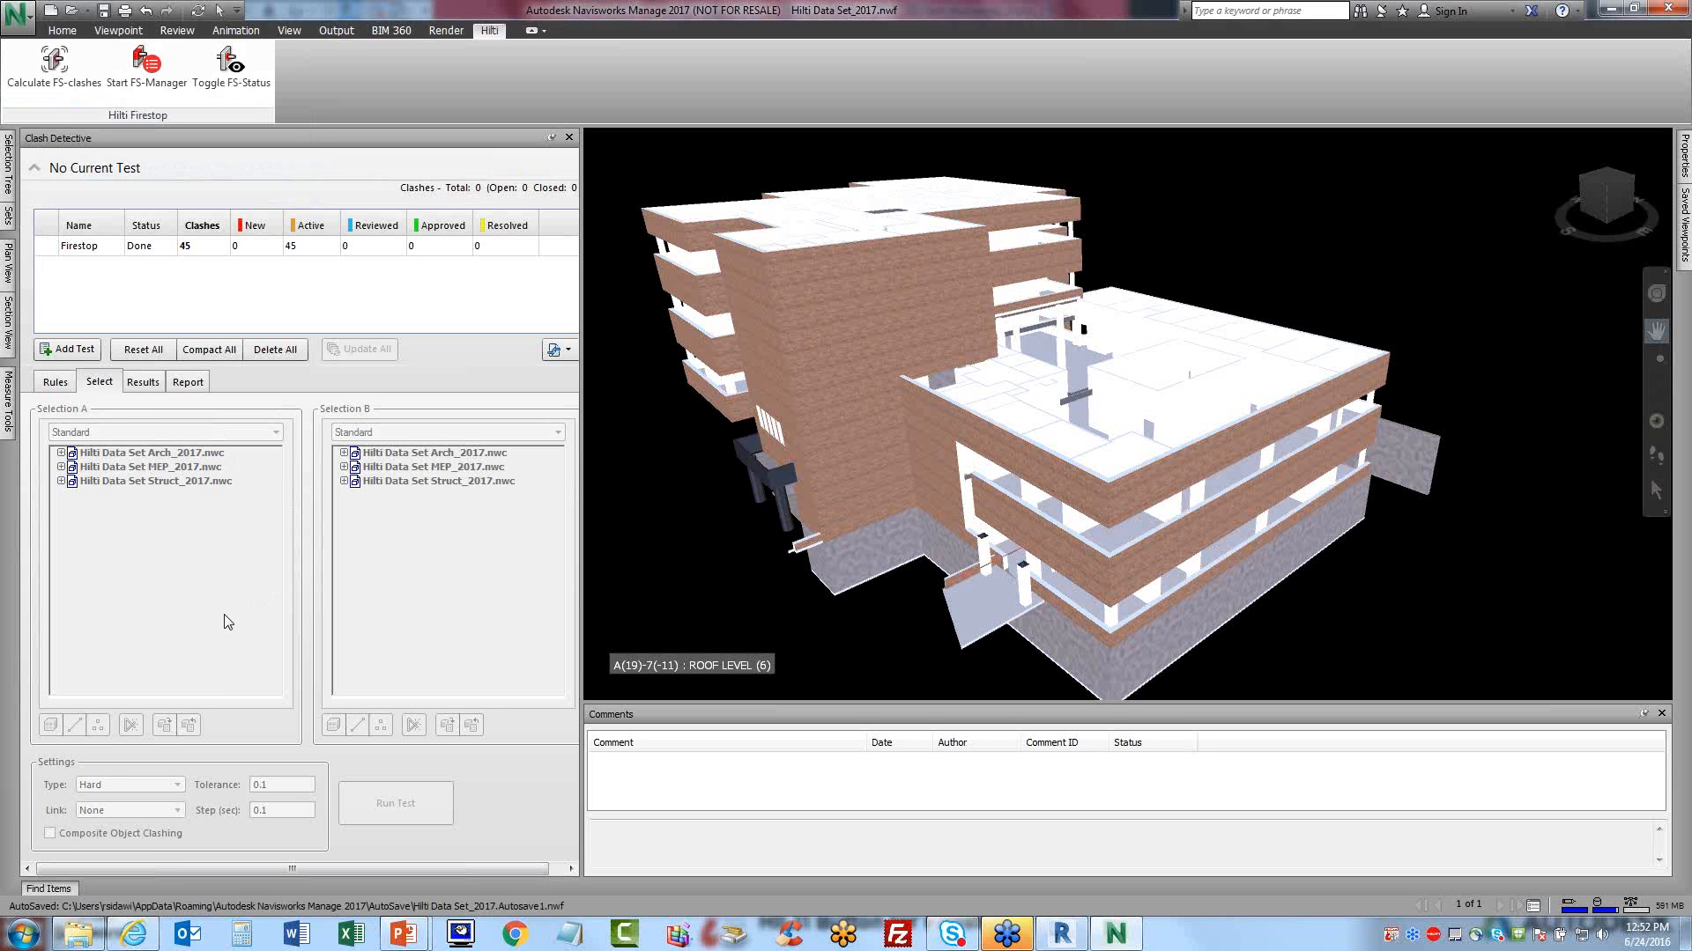
pyautogui.click(110, 248)
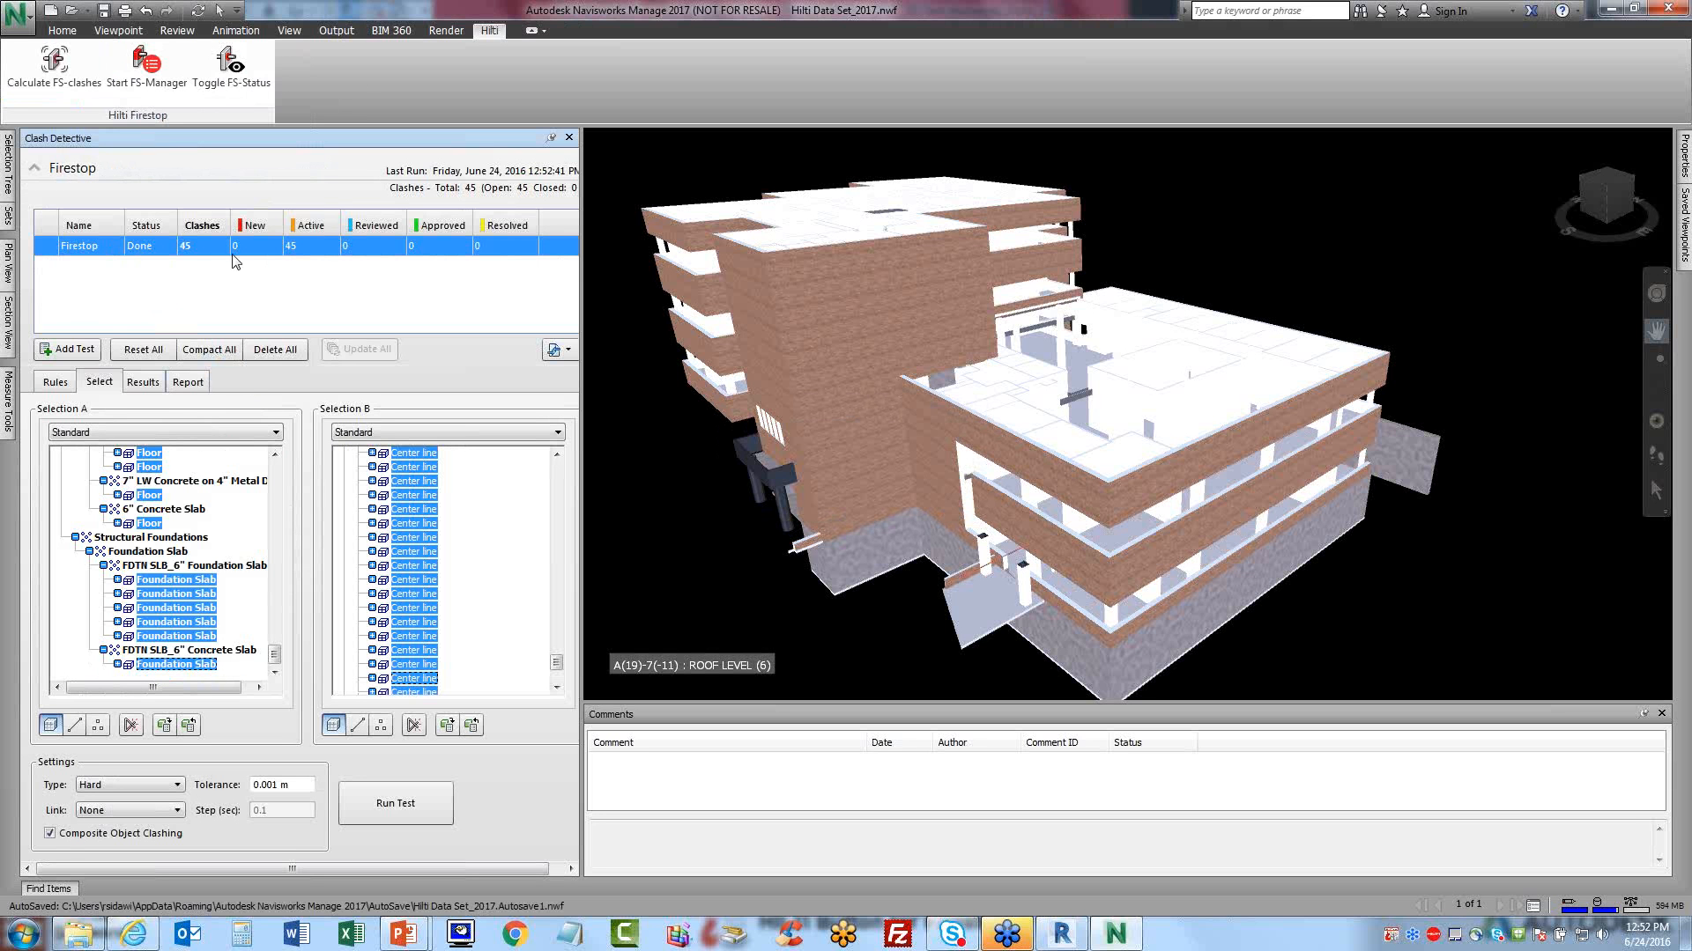
pyautogui.click(143, 383)
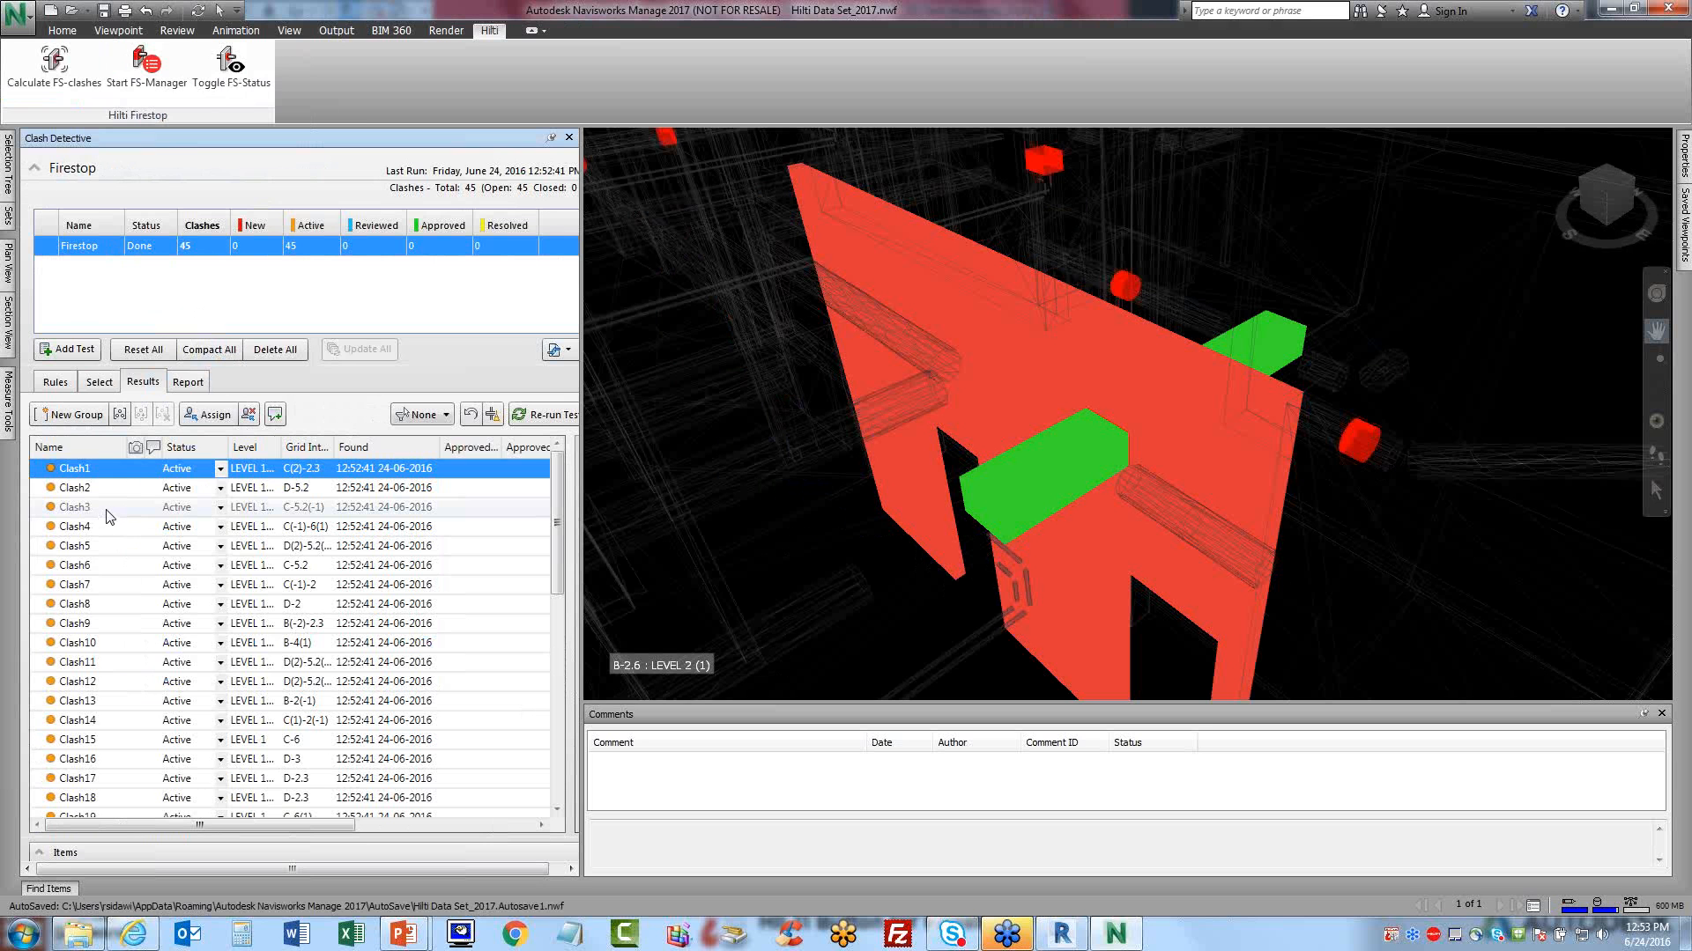
# - Inspect Clash2 through Clash6 and Clash13 in the model to see where services penetrate the rated barriers
pyautogui.click(99, 488)
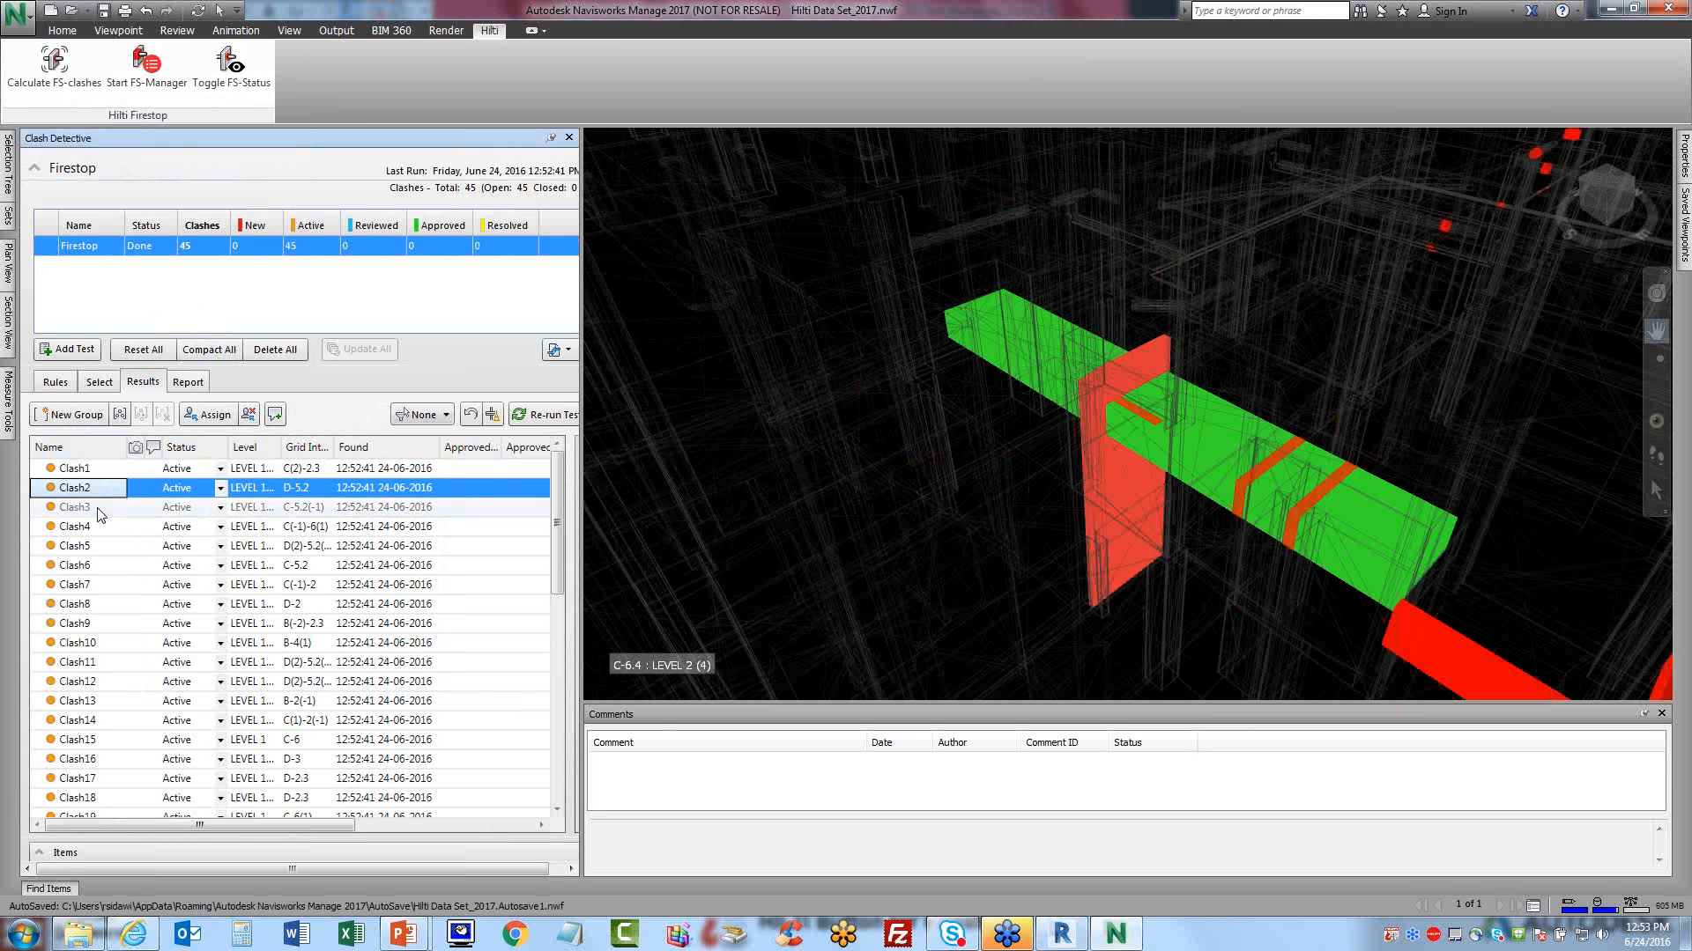
pyautogui.click(100, 509)
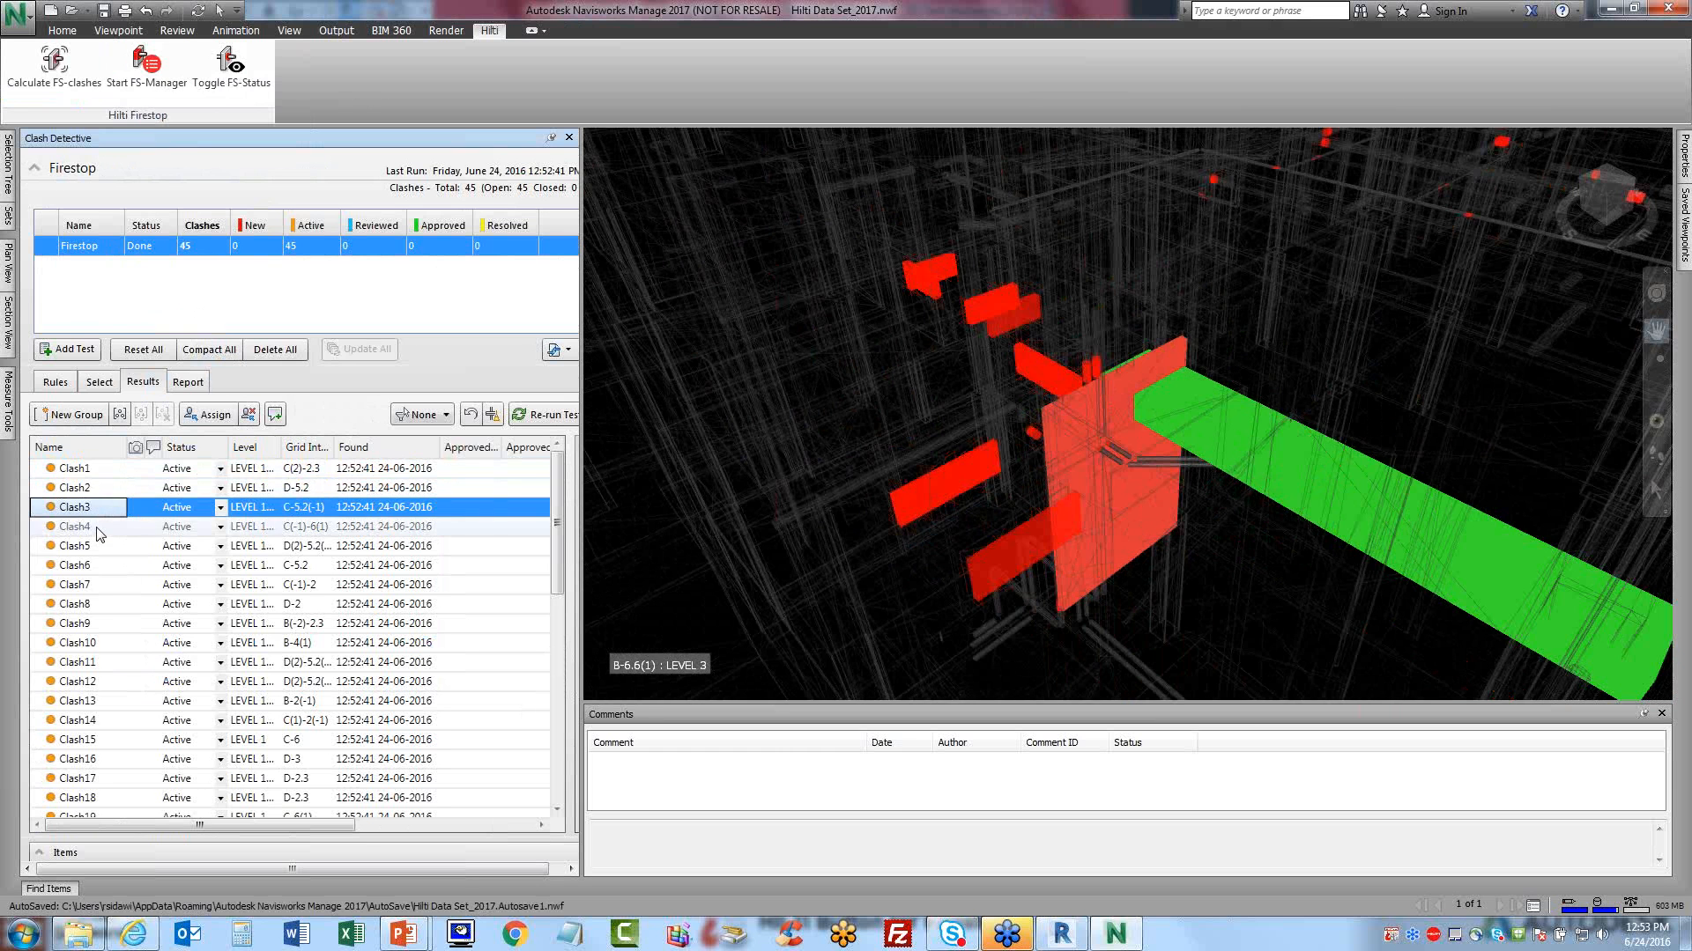
pyautogui.click(98, 531)
pyautogui.click(98, 548)
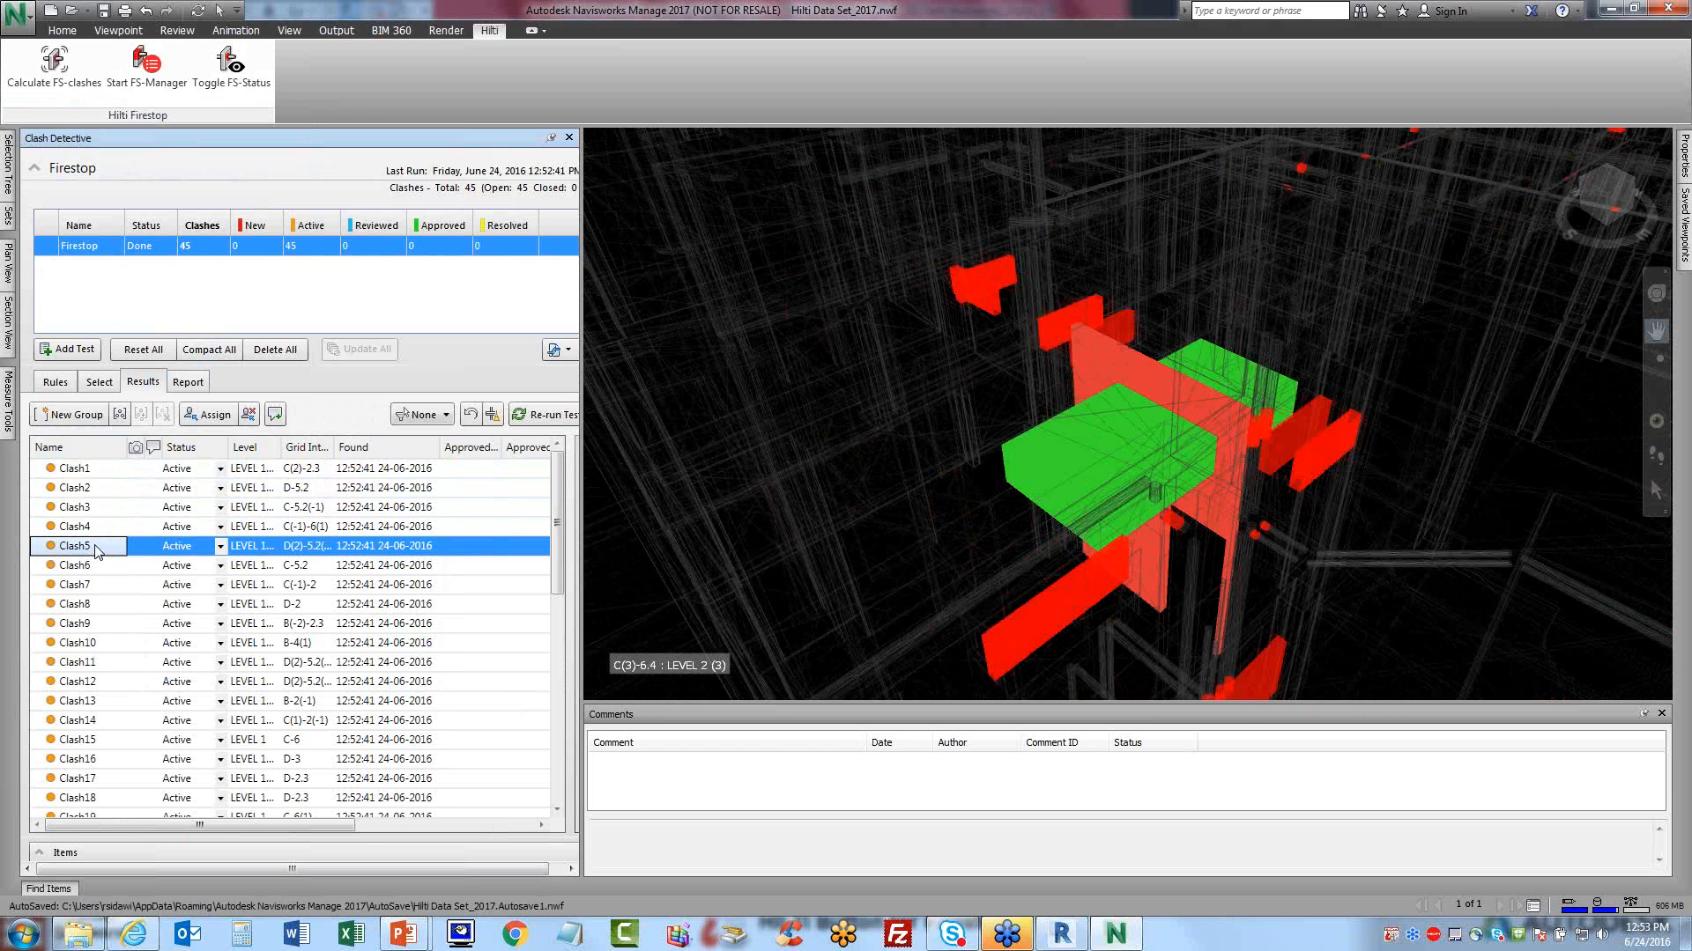
pyautogui.click(104, 568)
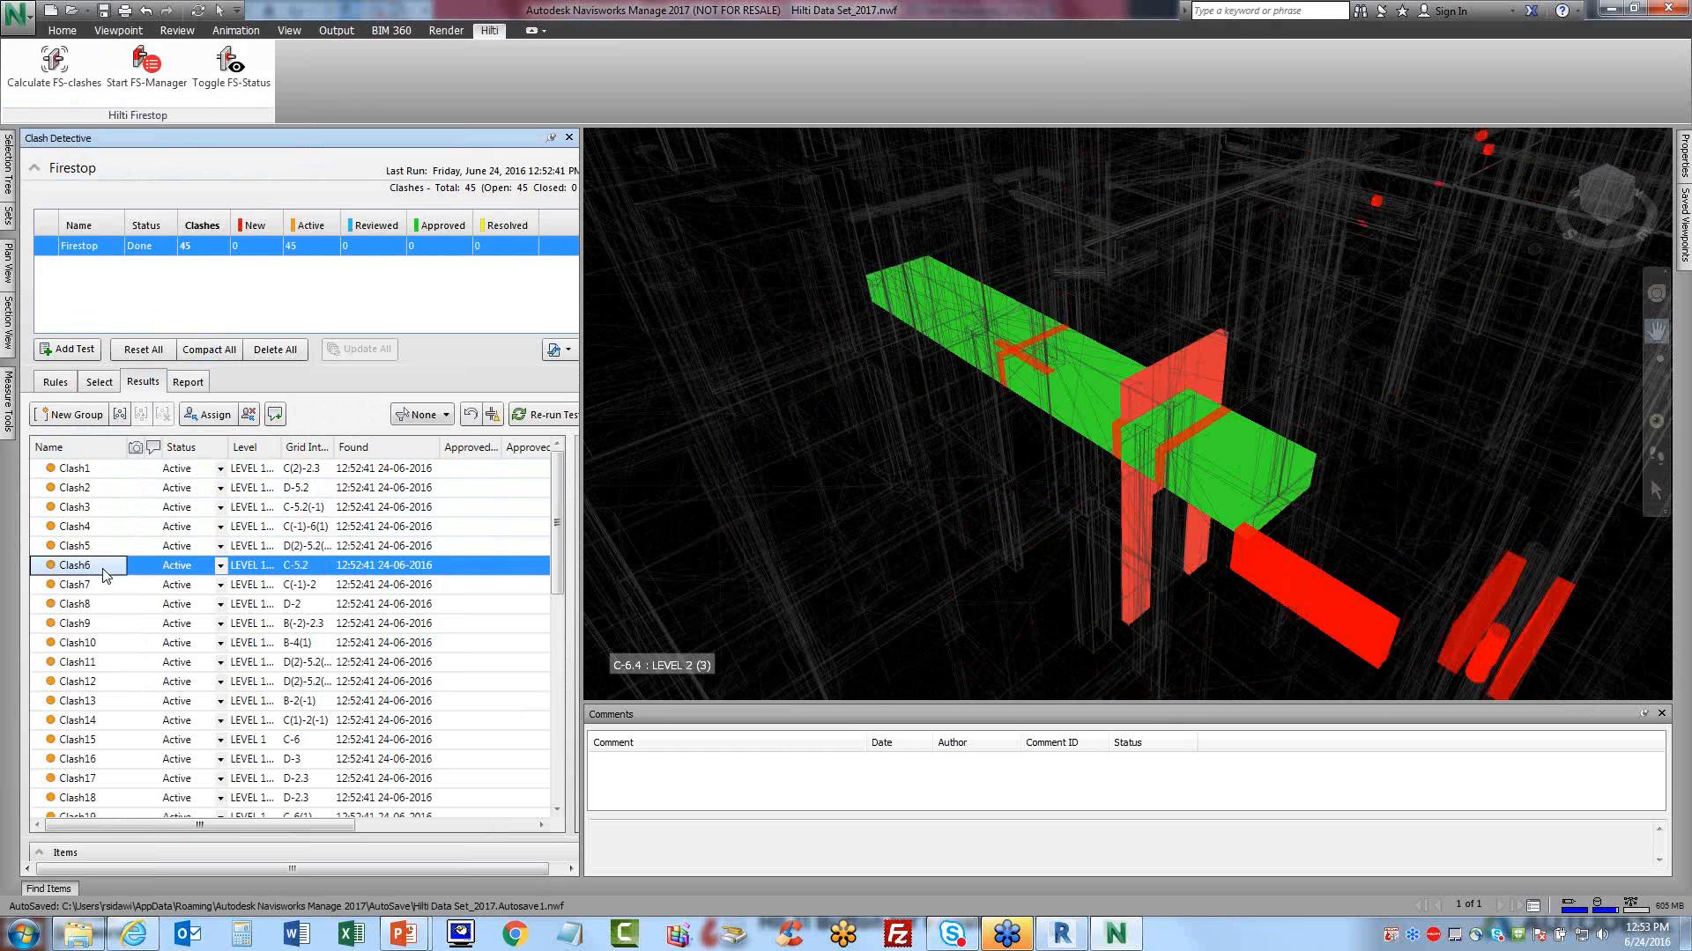
pyautogui.click(106, 701)
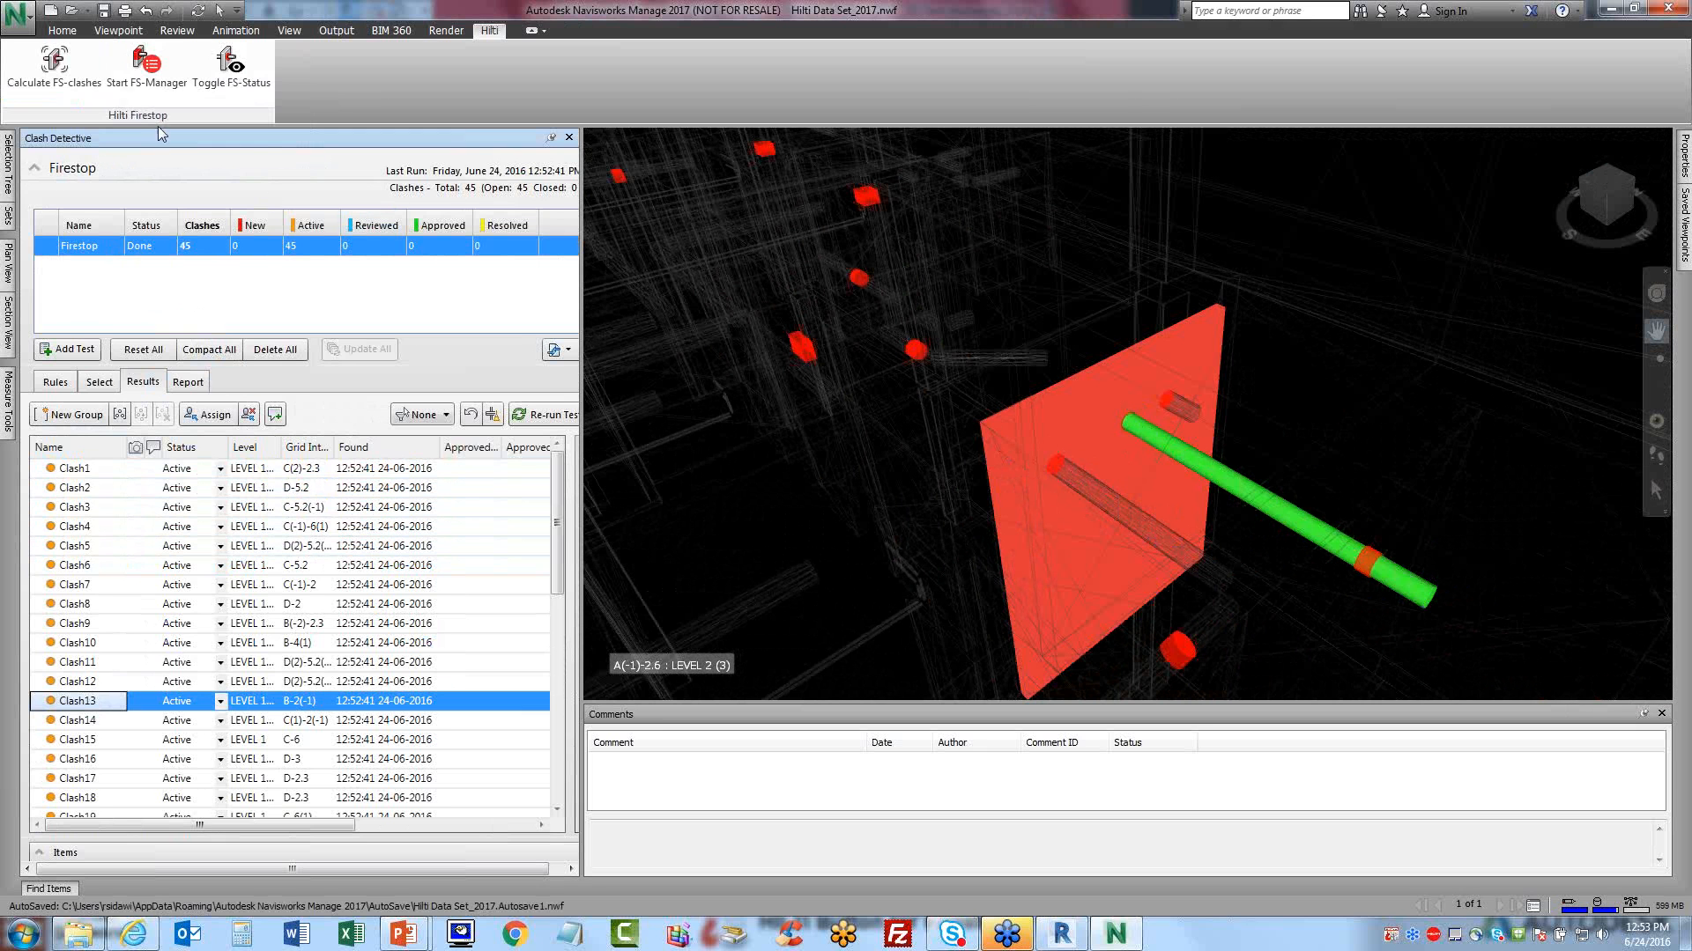
# - Start the Hilti FireStop Manager for the calculated firestop clashes, dismissing the save notice
pyautogui.click(139, 86)
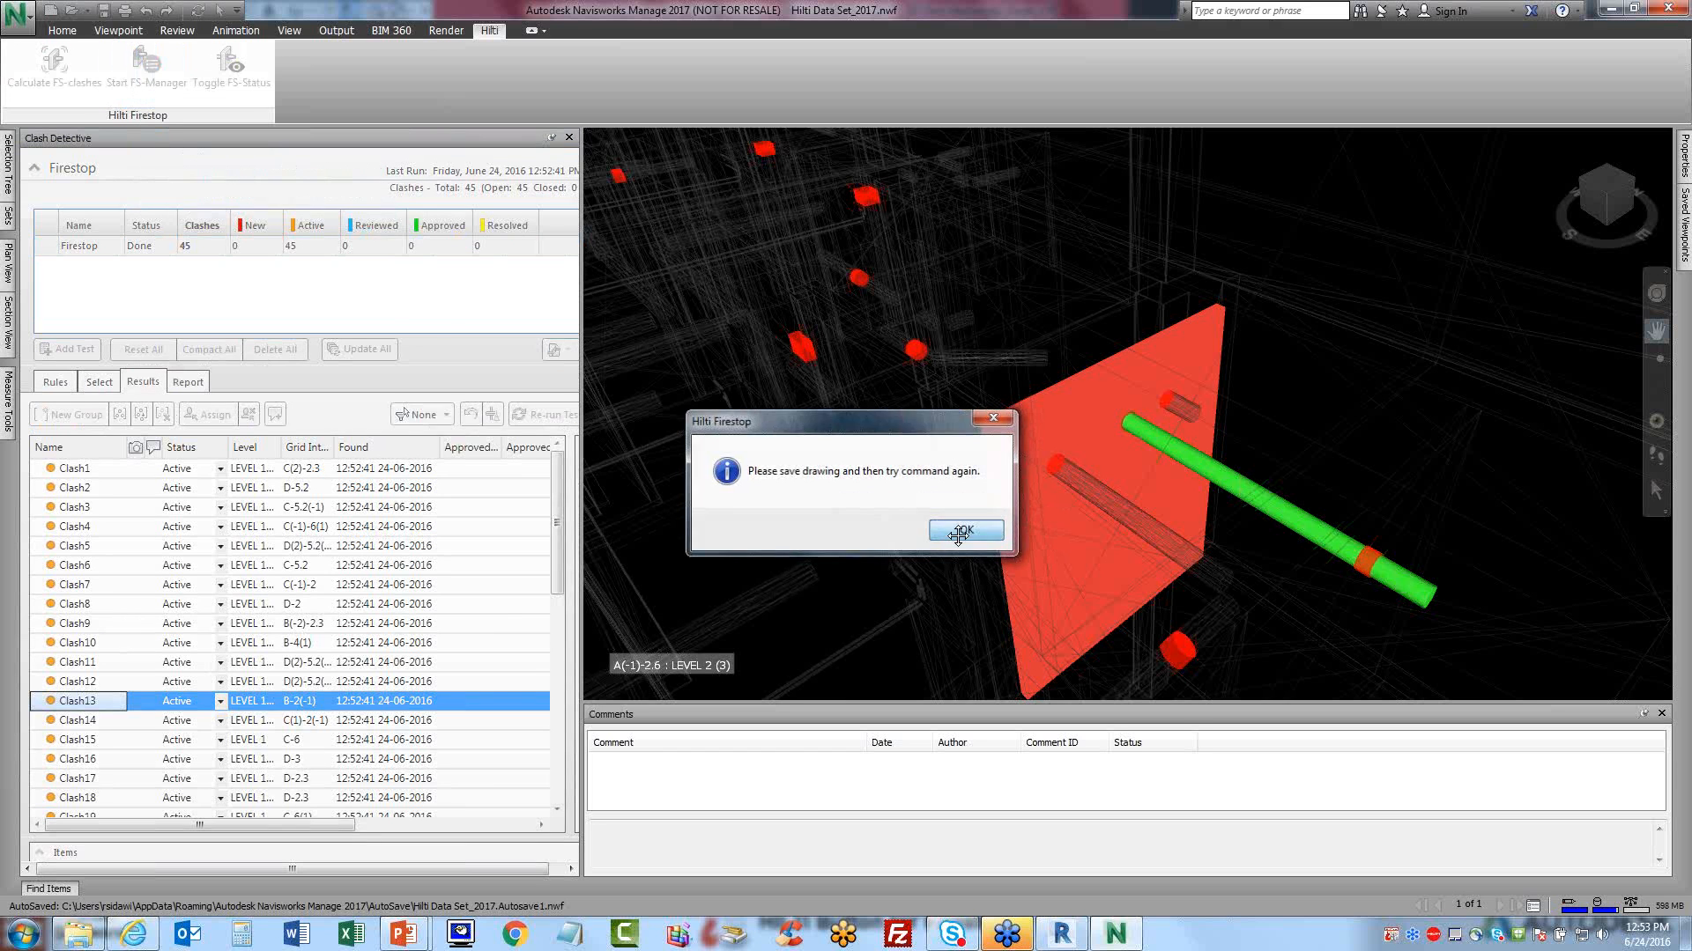
pyautogui.click(965, 531)
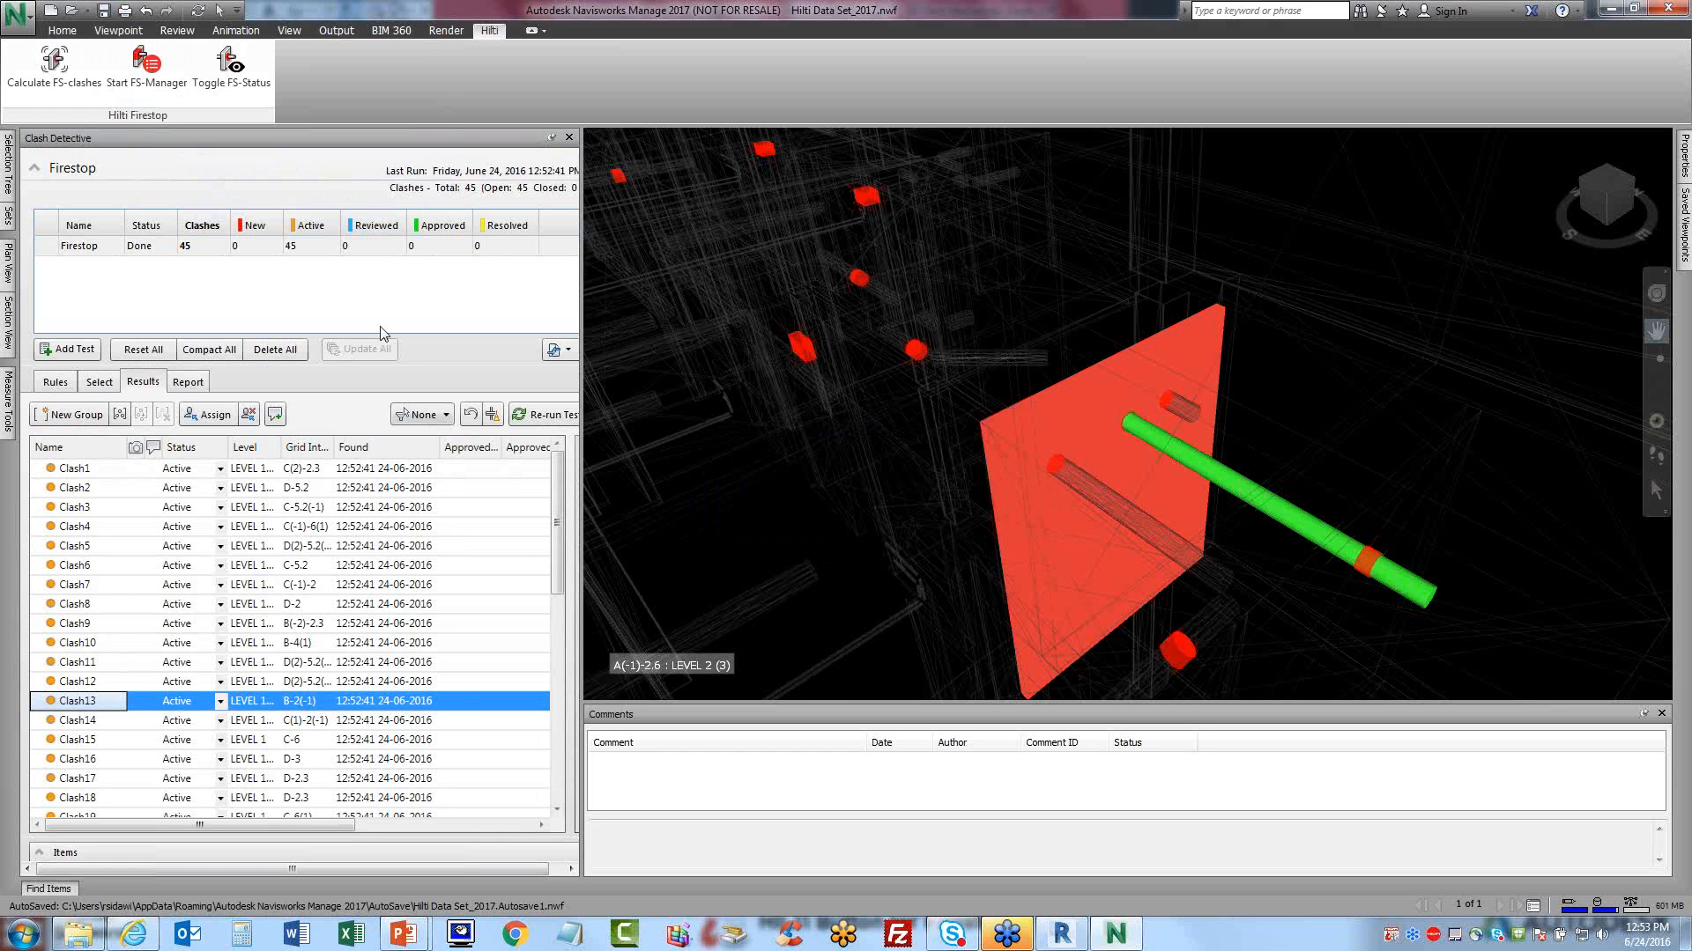
pyautogui.click(146, 81)
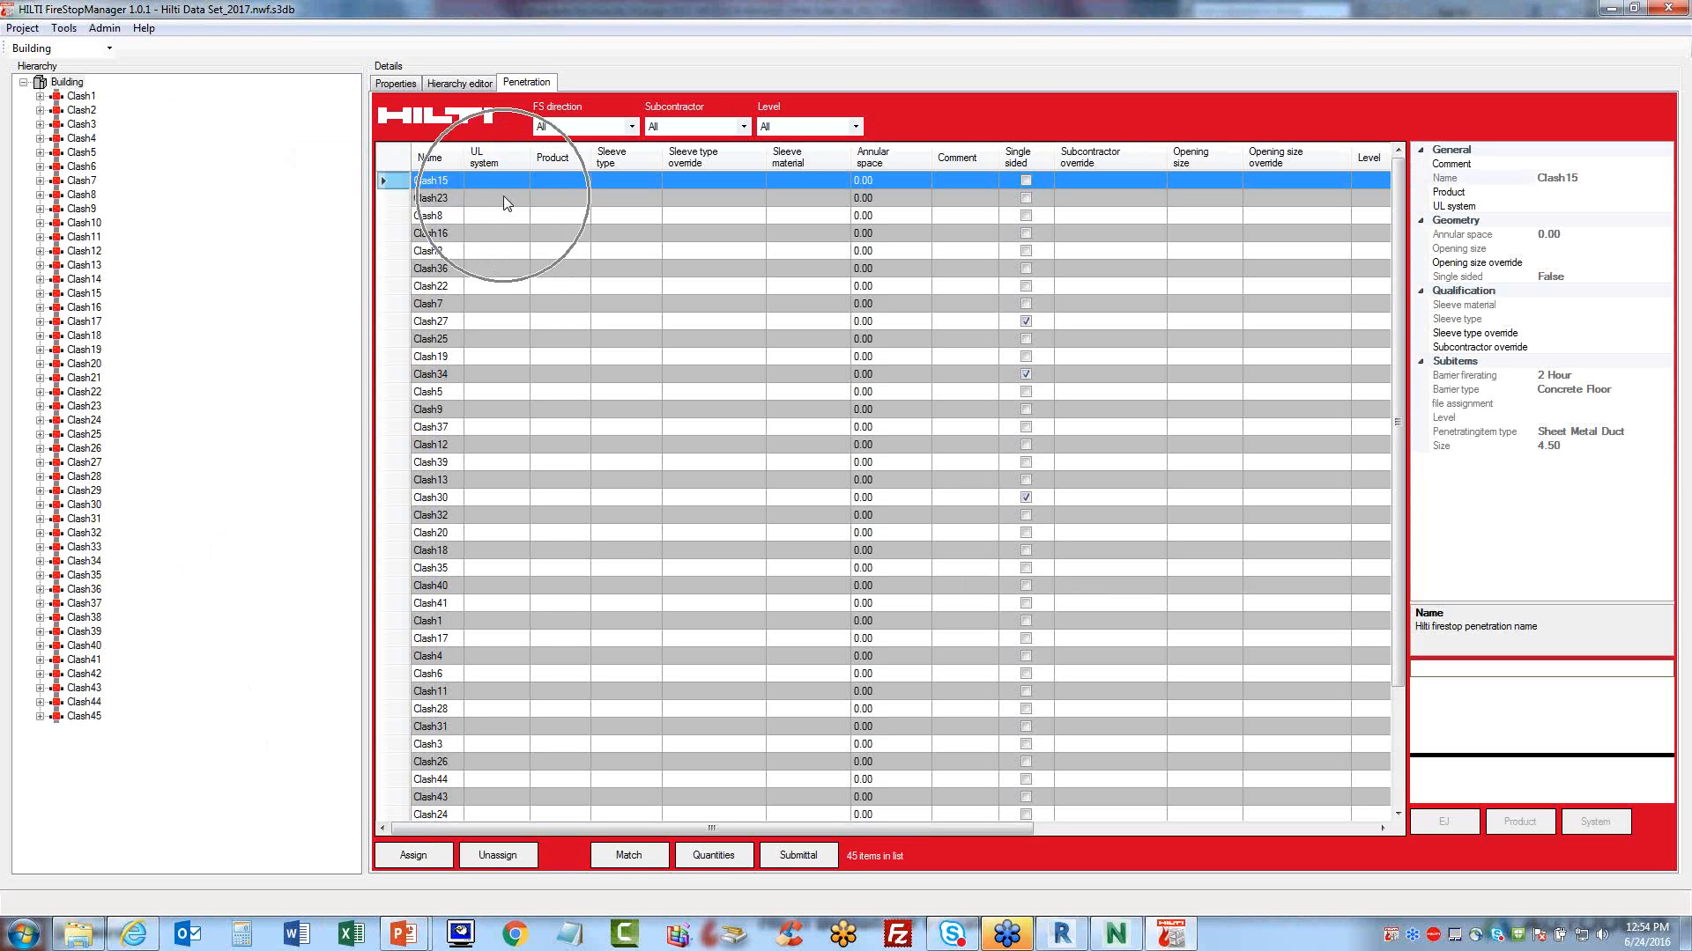
# - Sort the penetration list by name and assign UL systems and firestop products to the penetrations
pyautogui.click(440, 167)
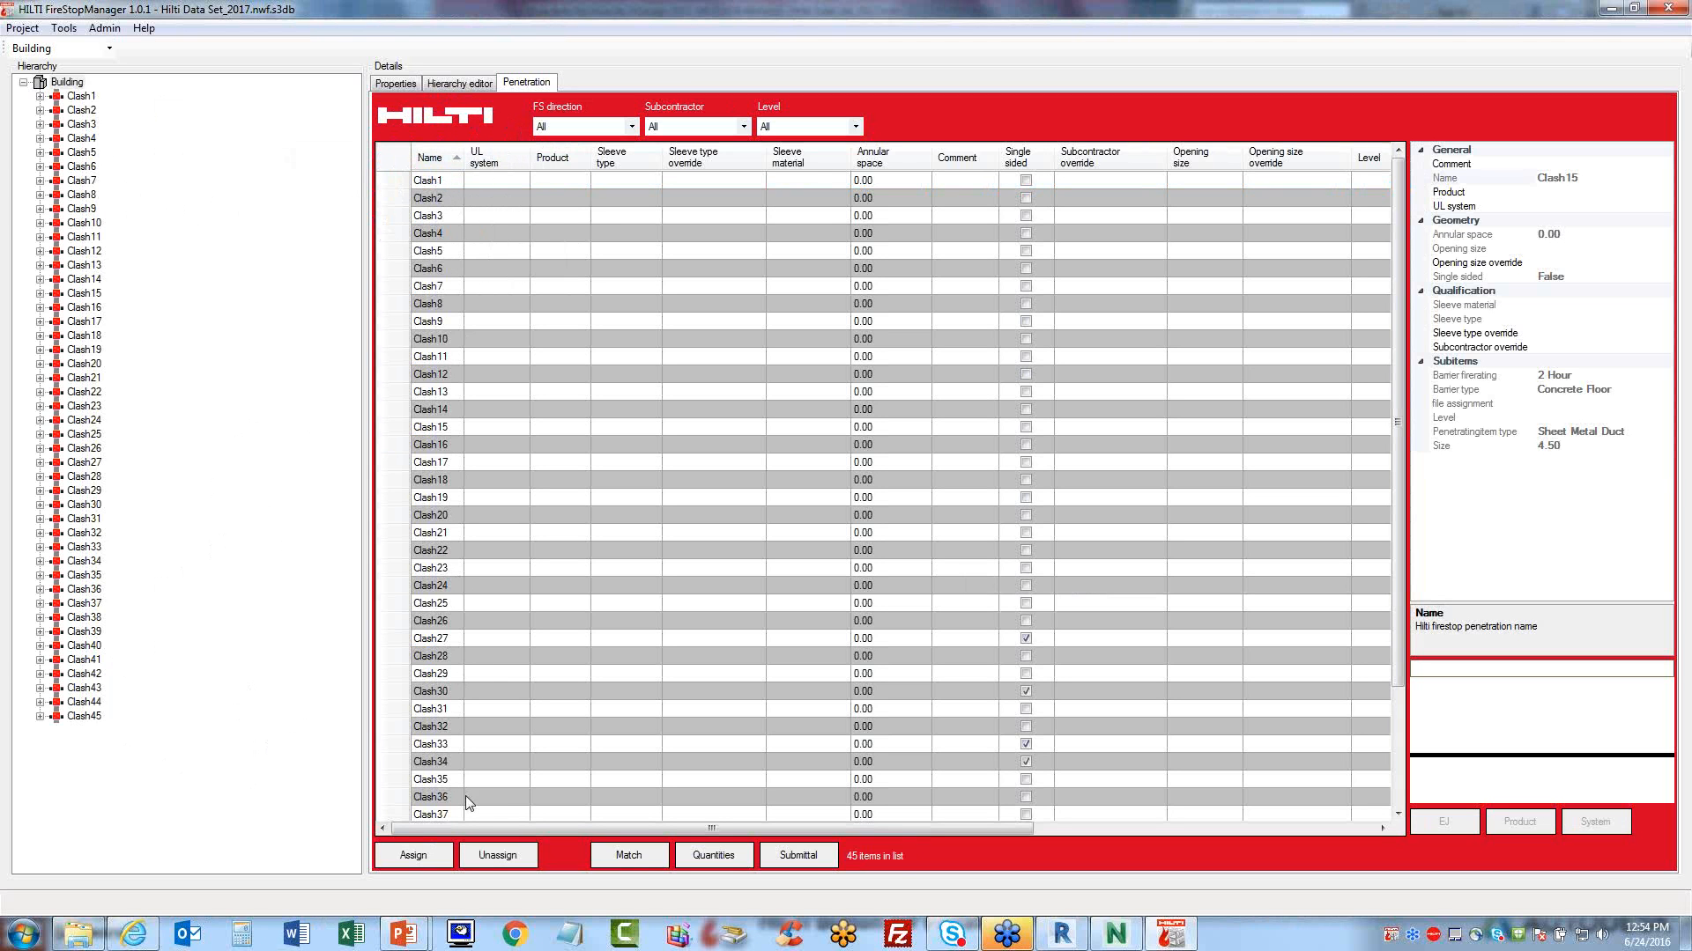
pyautogui.click(405, 854)
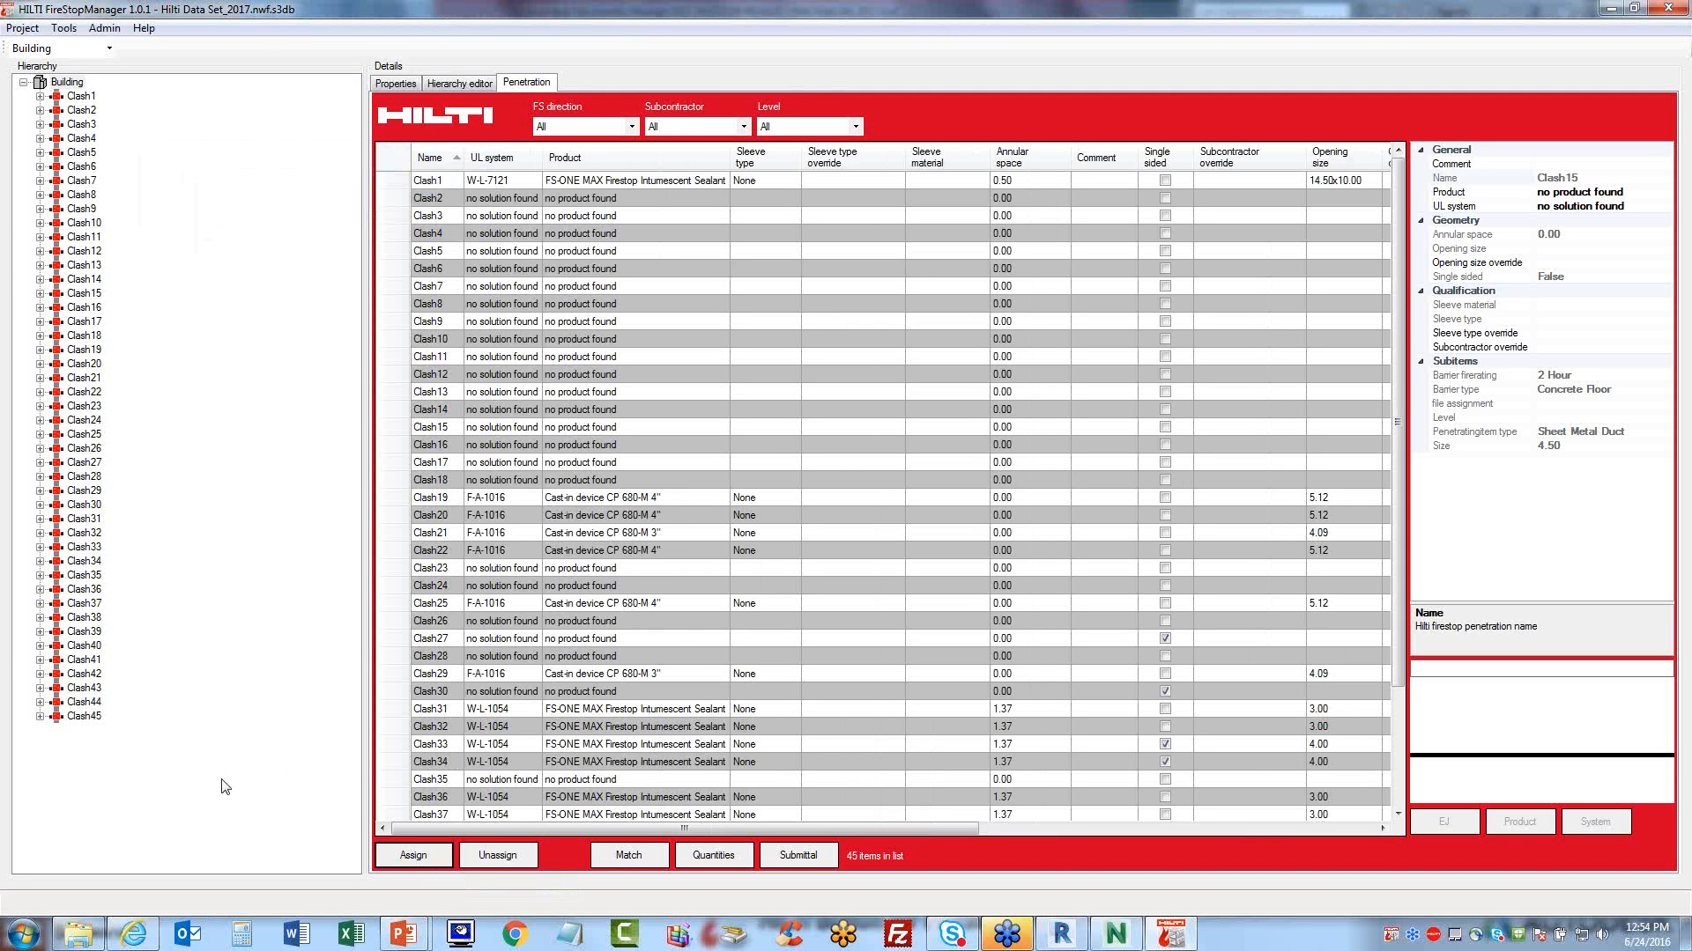
# - Examine the assigned UL system, product and qualification details of penetrations Clash1 and Clash19
pyautogui.click(588, 181)
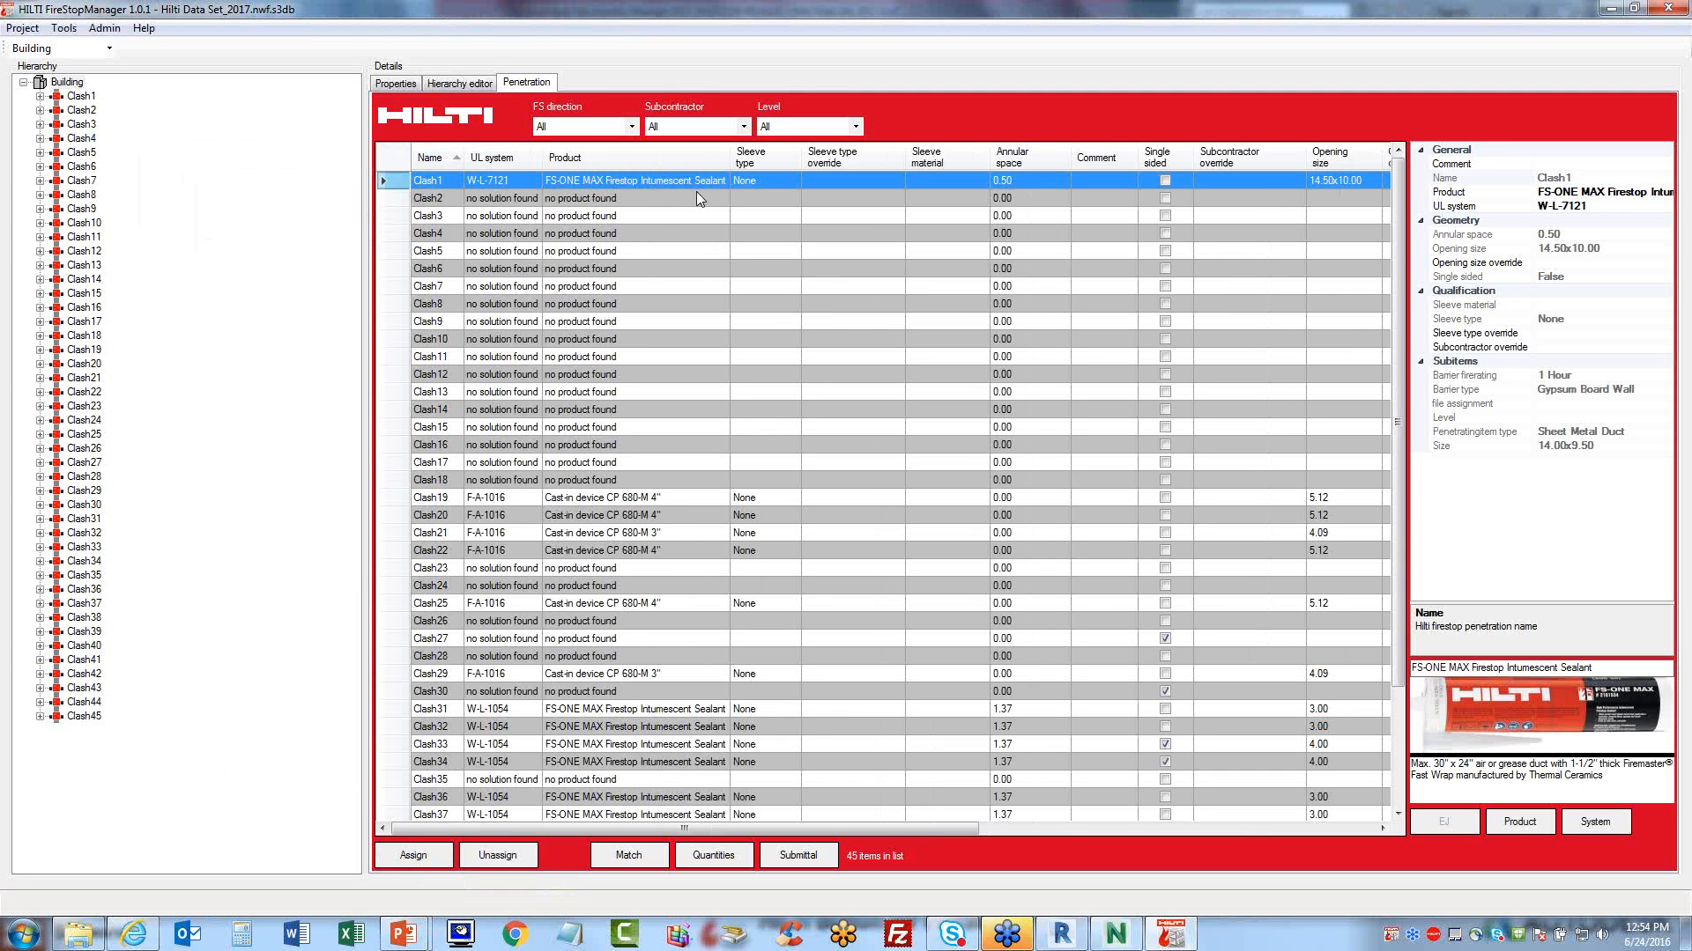
pyautogui.click(1517, 727)
pyautogui.click(1471, 706)
pyautogui.click(512, 495)
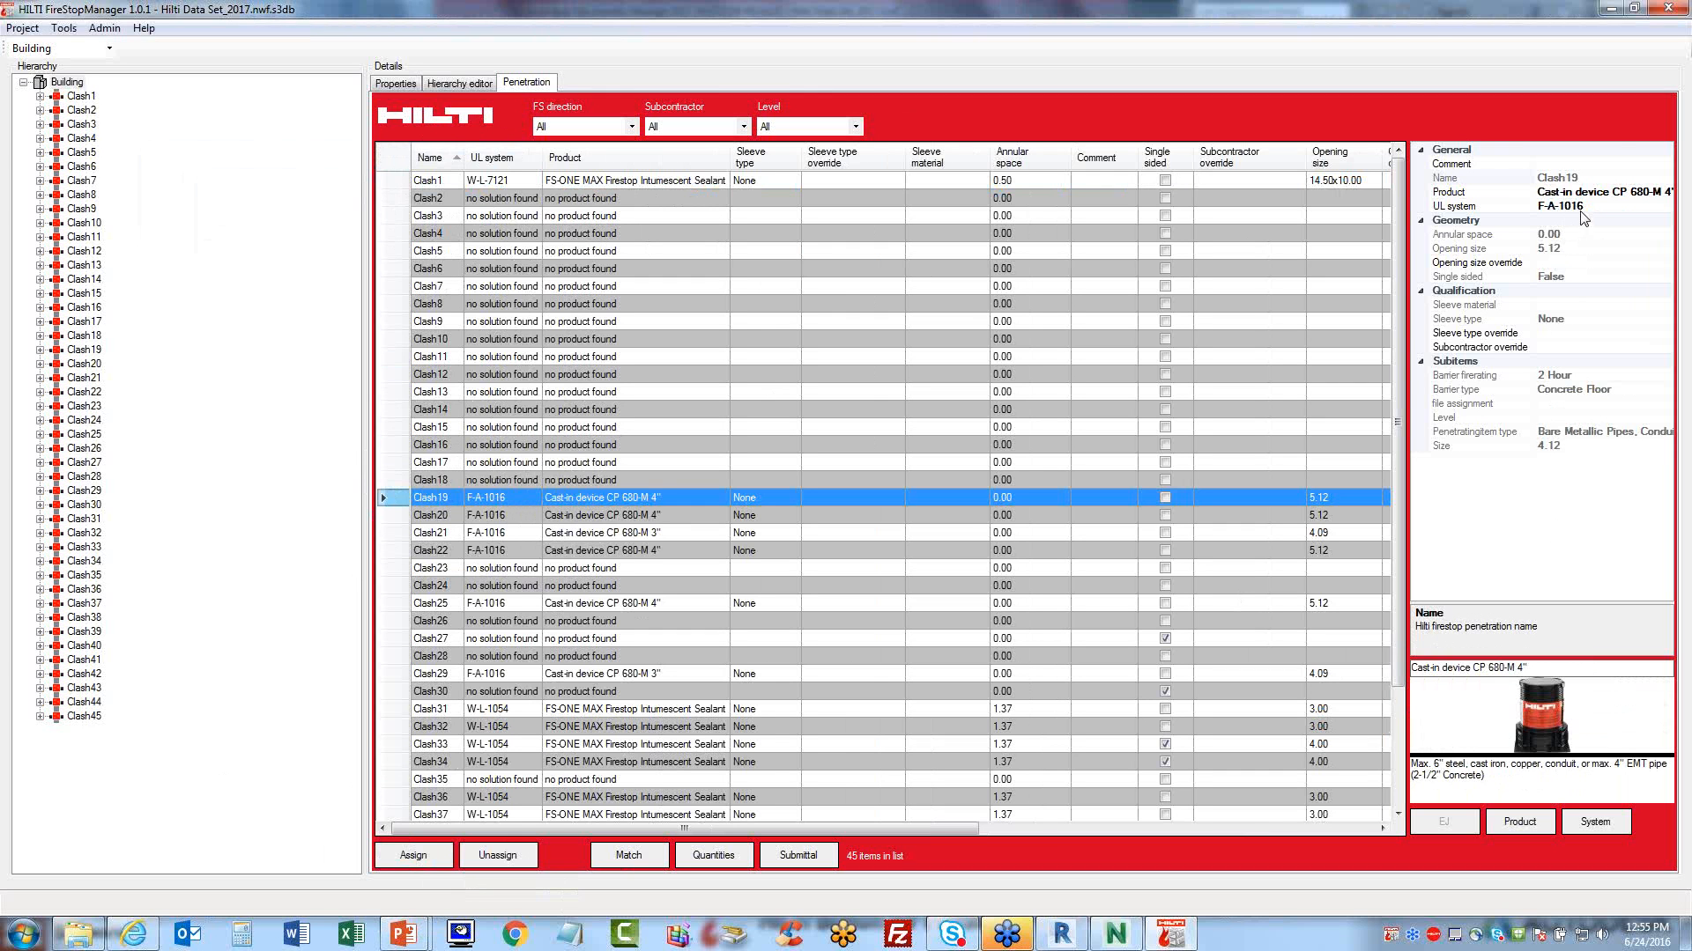
# - Set the UL system of penetration Clash2 to EJ so it is handled by engineering judgement
pyautogui.press('ctrl')
pyautogui.press('ctrl')
pyautogui.press('ctrl')
pyautogui.click(484, 203)
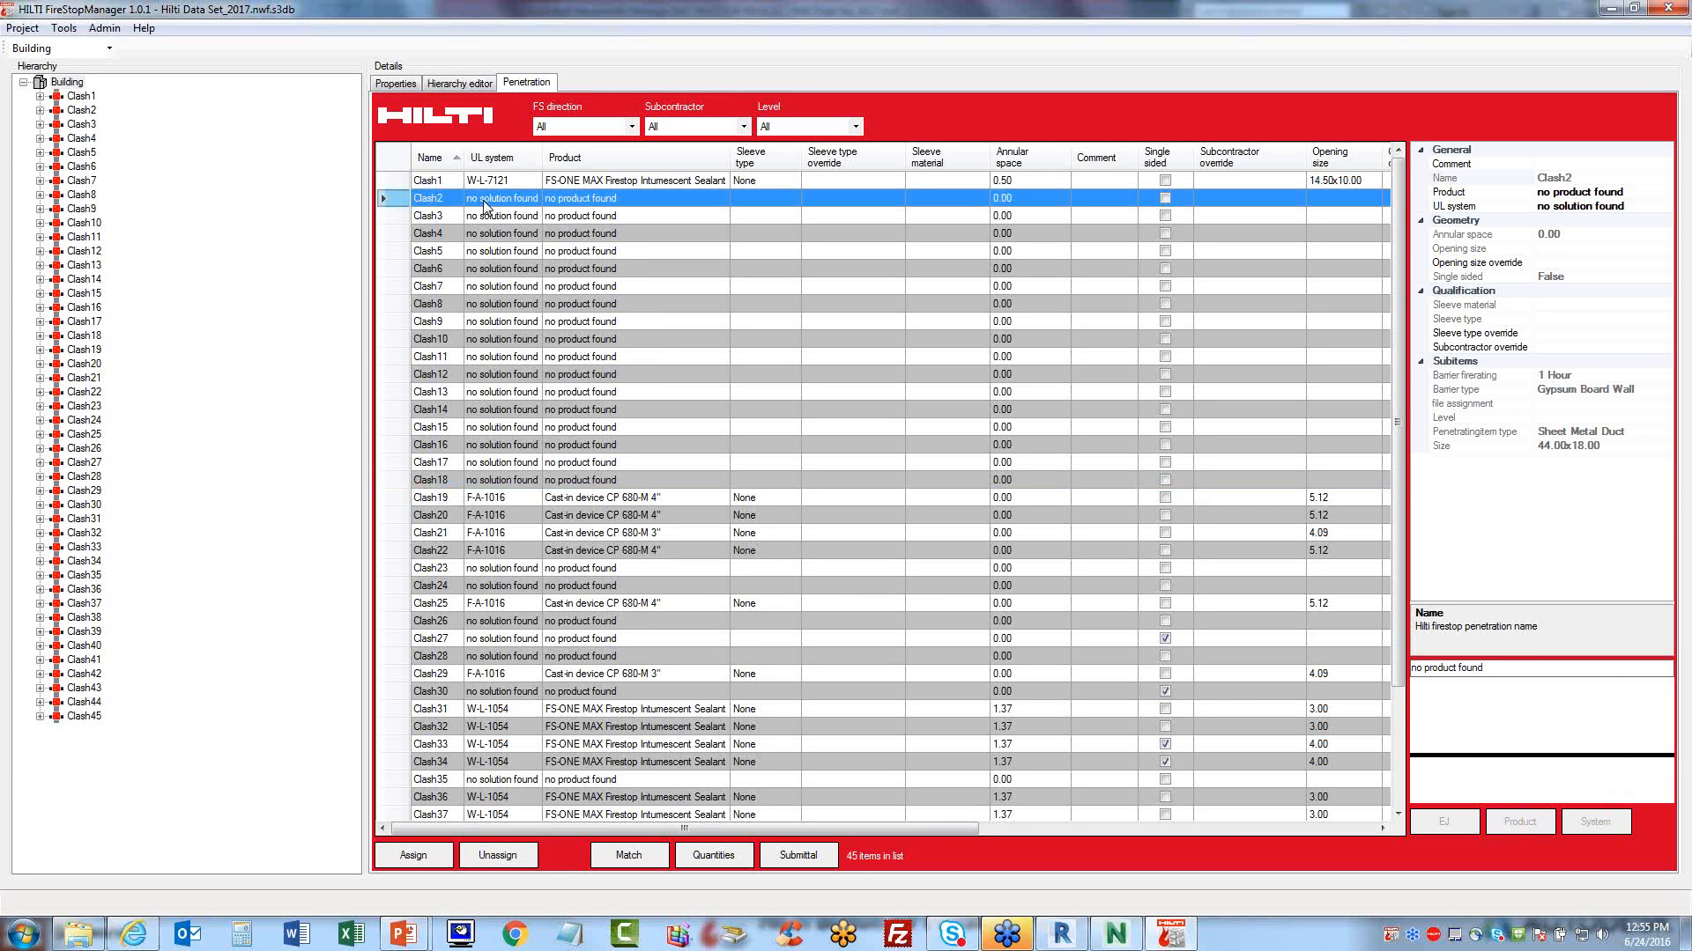
pyautogui.click(1652, 205)
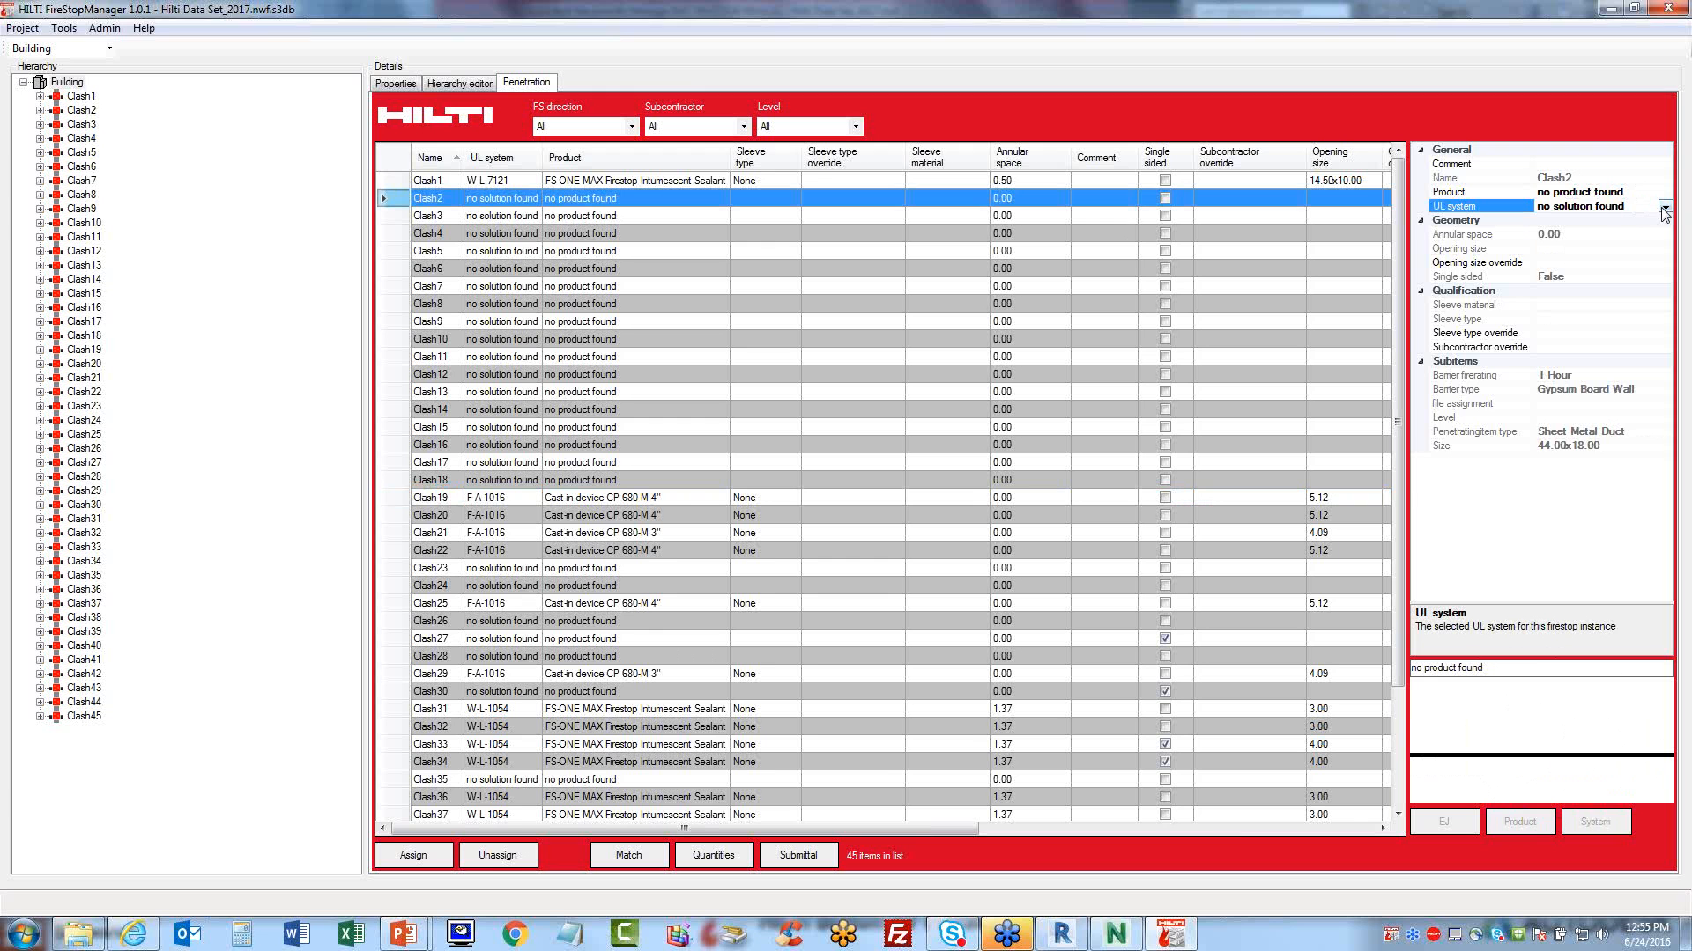
pyautogui.click(1663, 208)
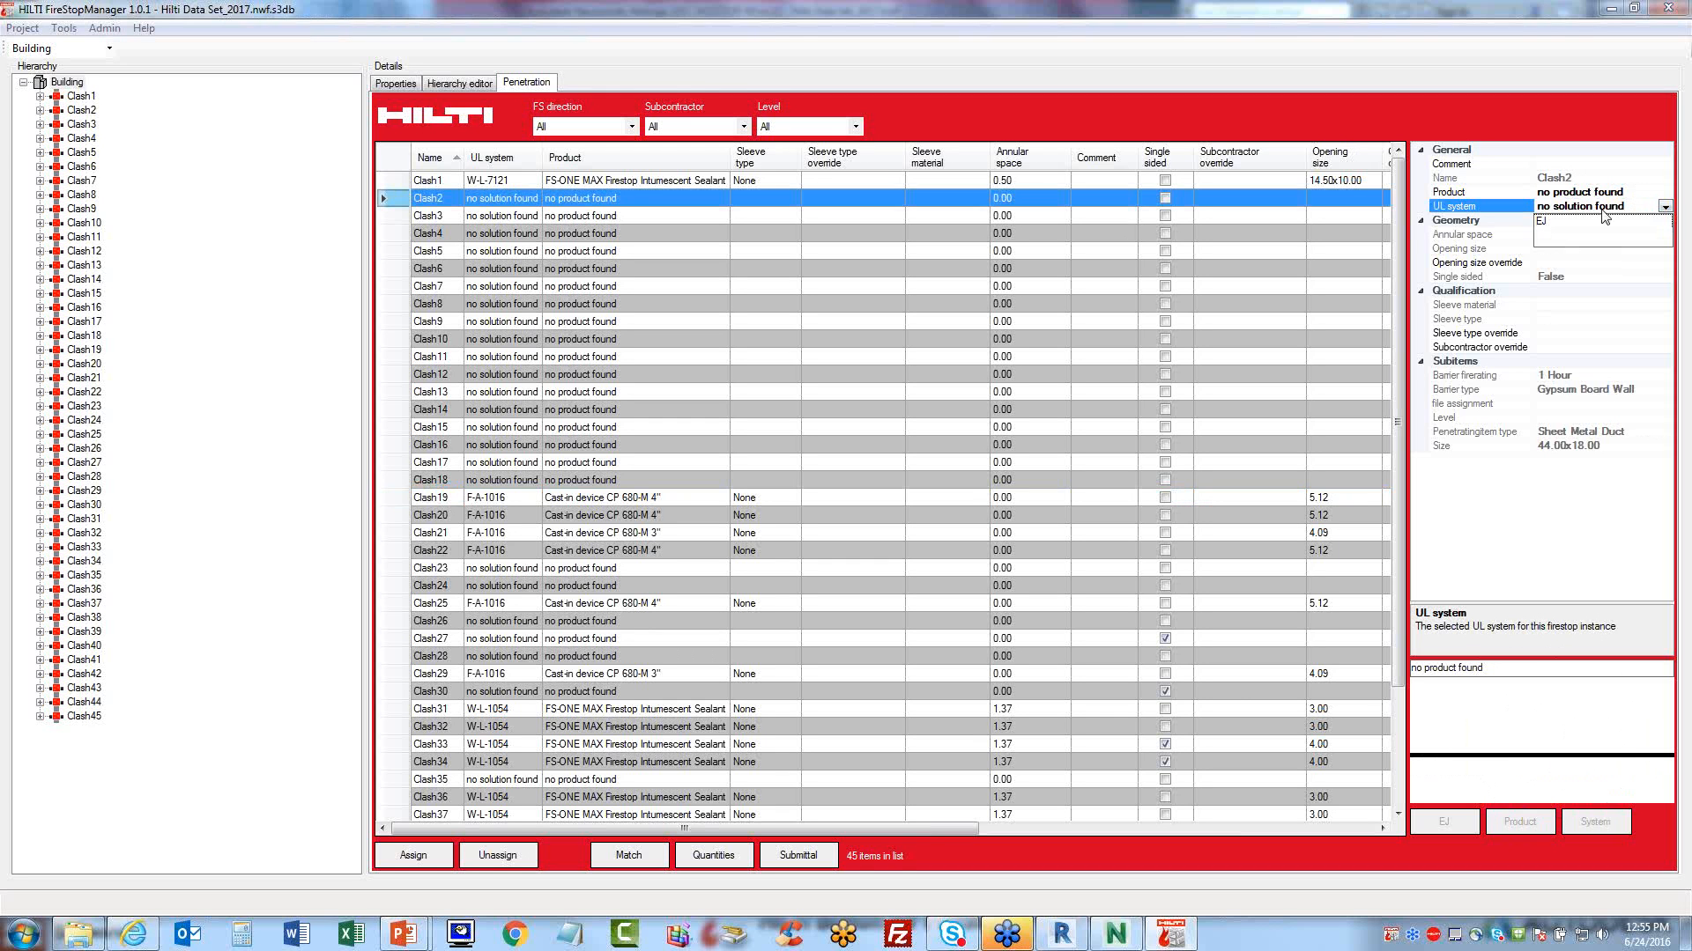
pyautogui.click(1544, 224)
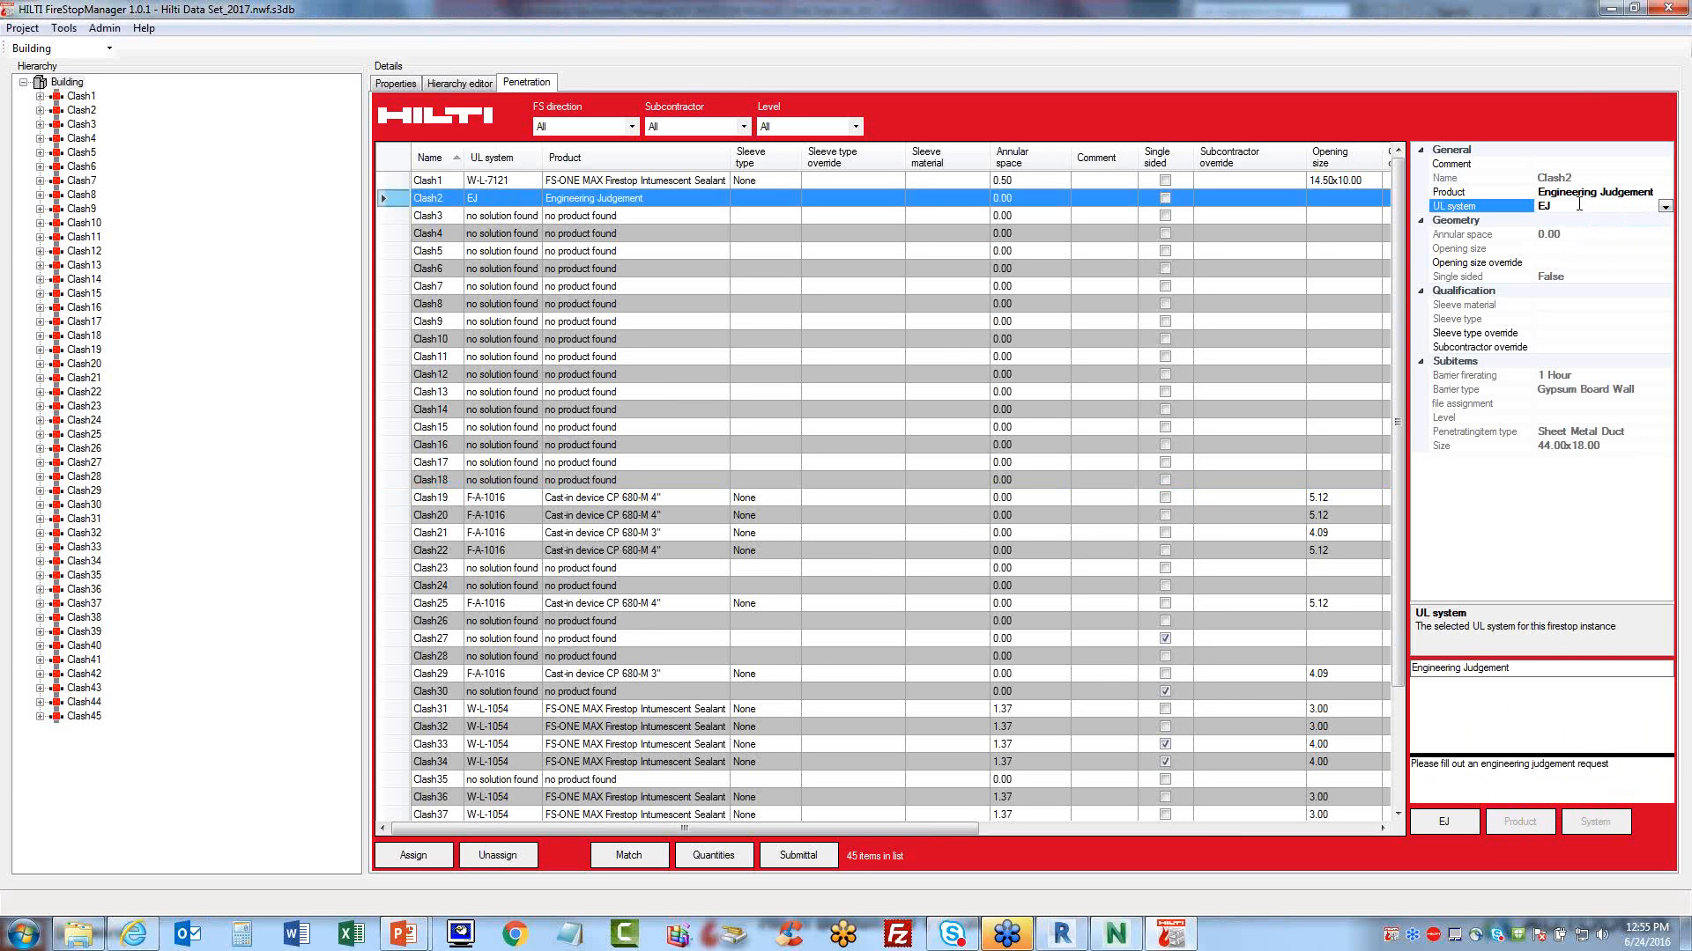
# - Assign EJ as the UL system of penetration Clash3
pyautogui.press('ctrl')
pyautogui.press('ctrl')
pyautogui.press('ctrl')
pyautogui.press('ctrl')
pyautogui.press('ctrl')
pyautogui.press('ctrl')
pyautogui.press('ctrl')
pyautogui.click(504, 215)
pyautogui.click(1658, 211)
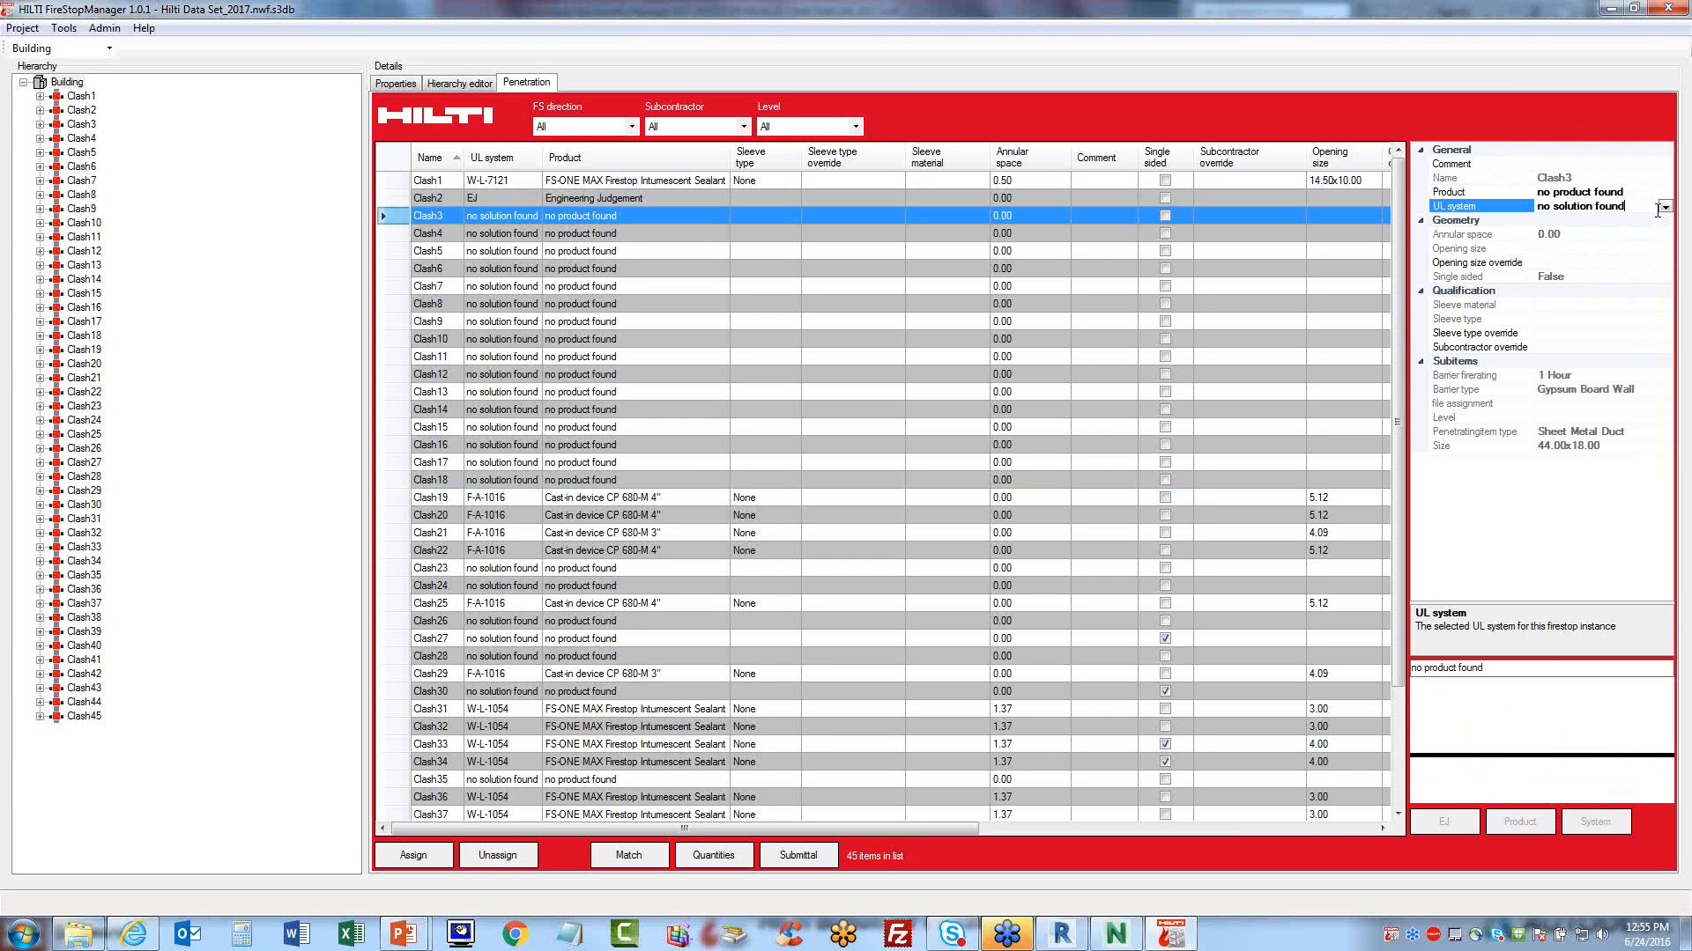
pyautogui.click(1663, 207)
pyautogui.click(1544, 222)
# - Assign EJ as the UL system of penetration Clash4
pyautogui.click(487, 234)
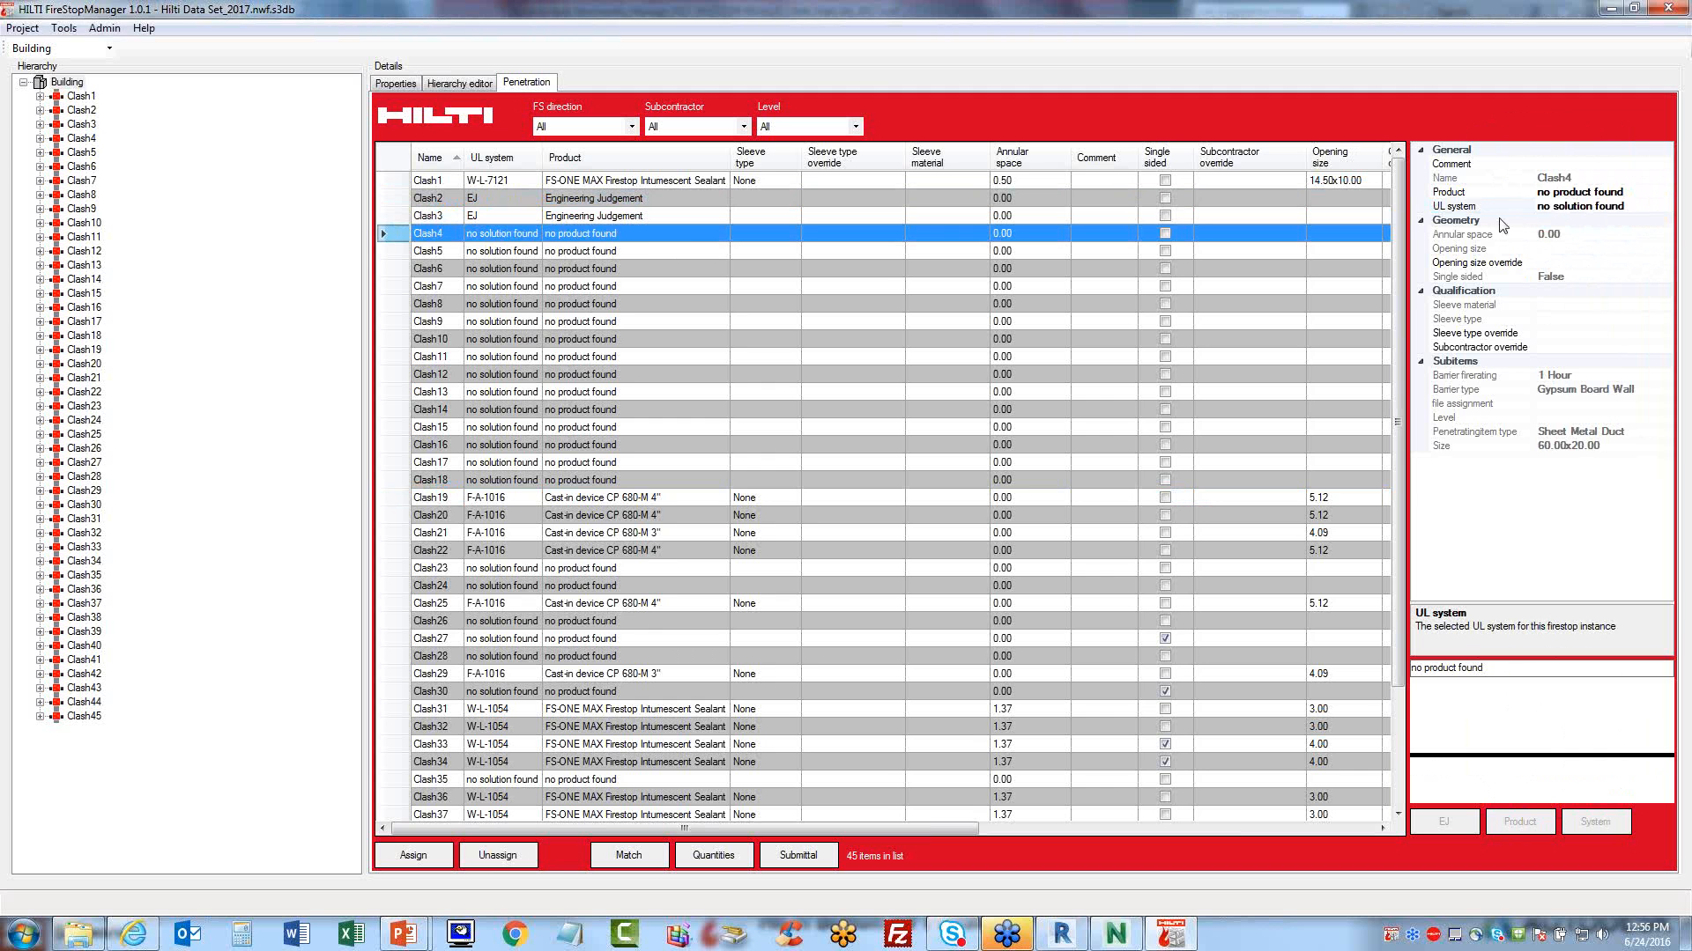
pyautogui.click(1656, 210)
pyautogui.click(1671, 212)
pyautogui.click(1547, 221)
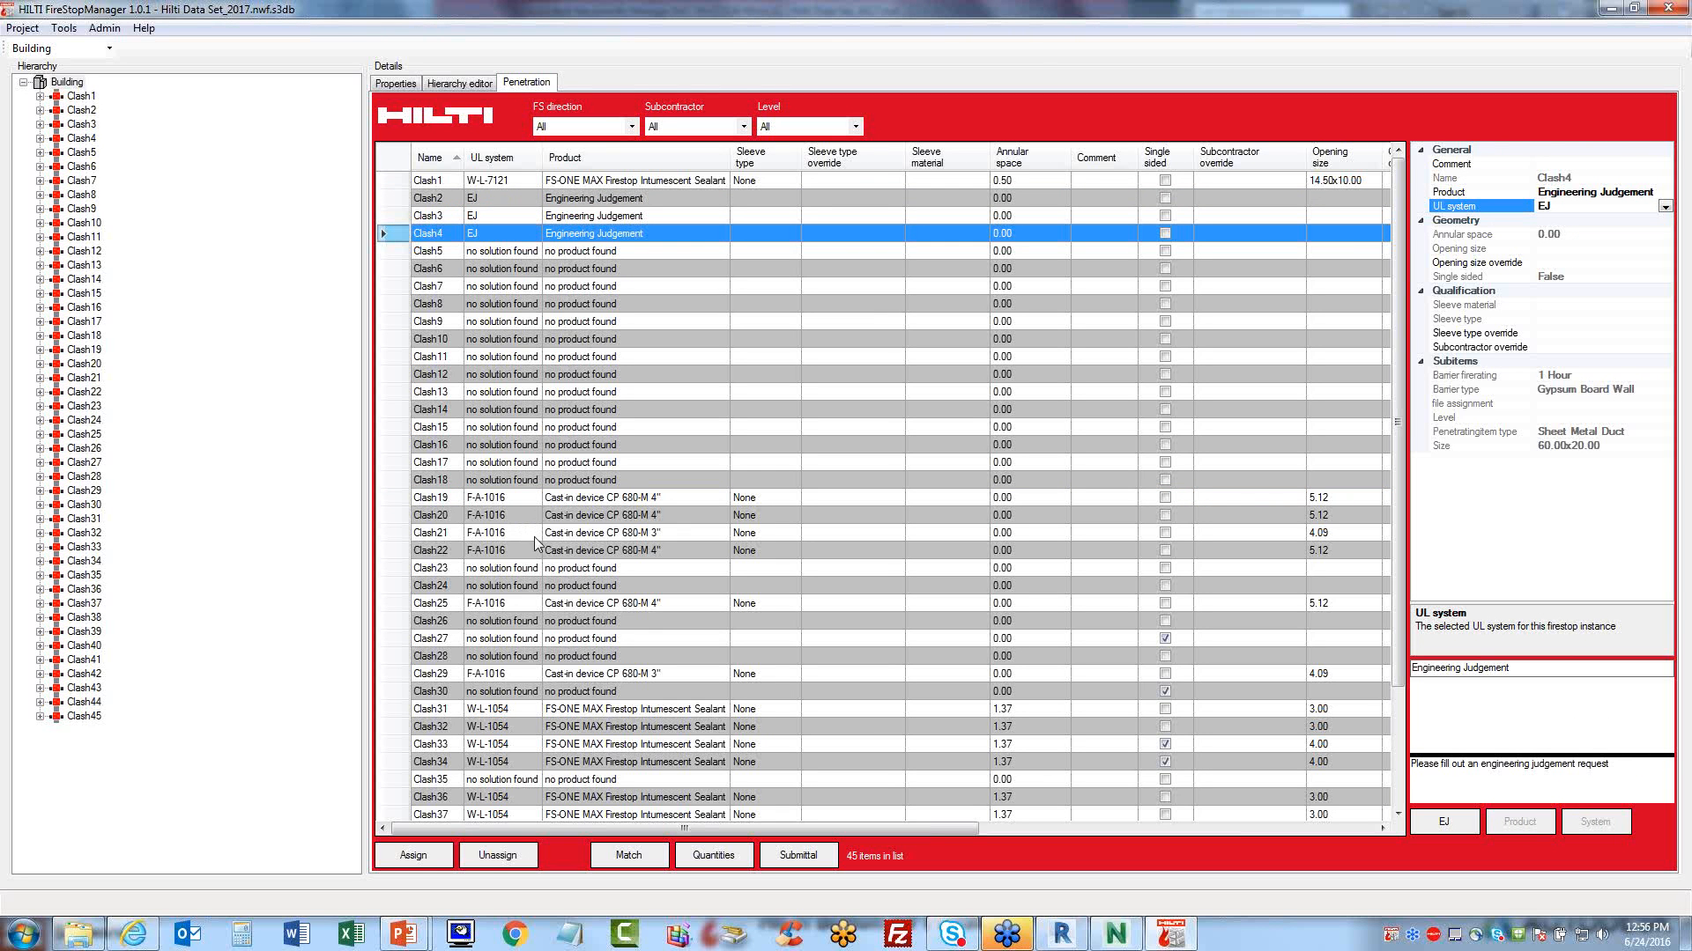
# - Review the web product page of the cast-in device assigned to penetration Clash19, and close it
pyautogui.click(520, 497)
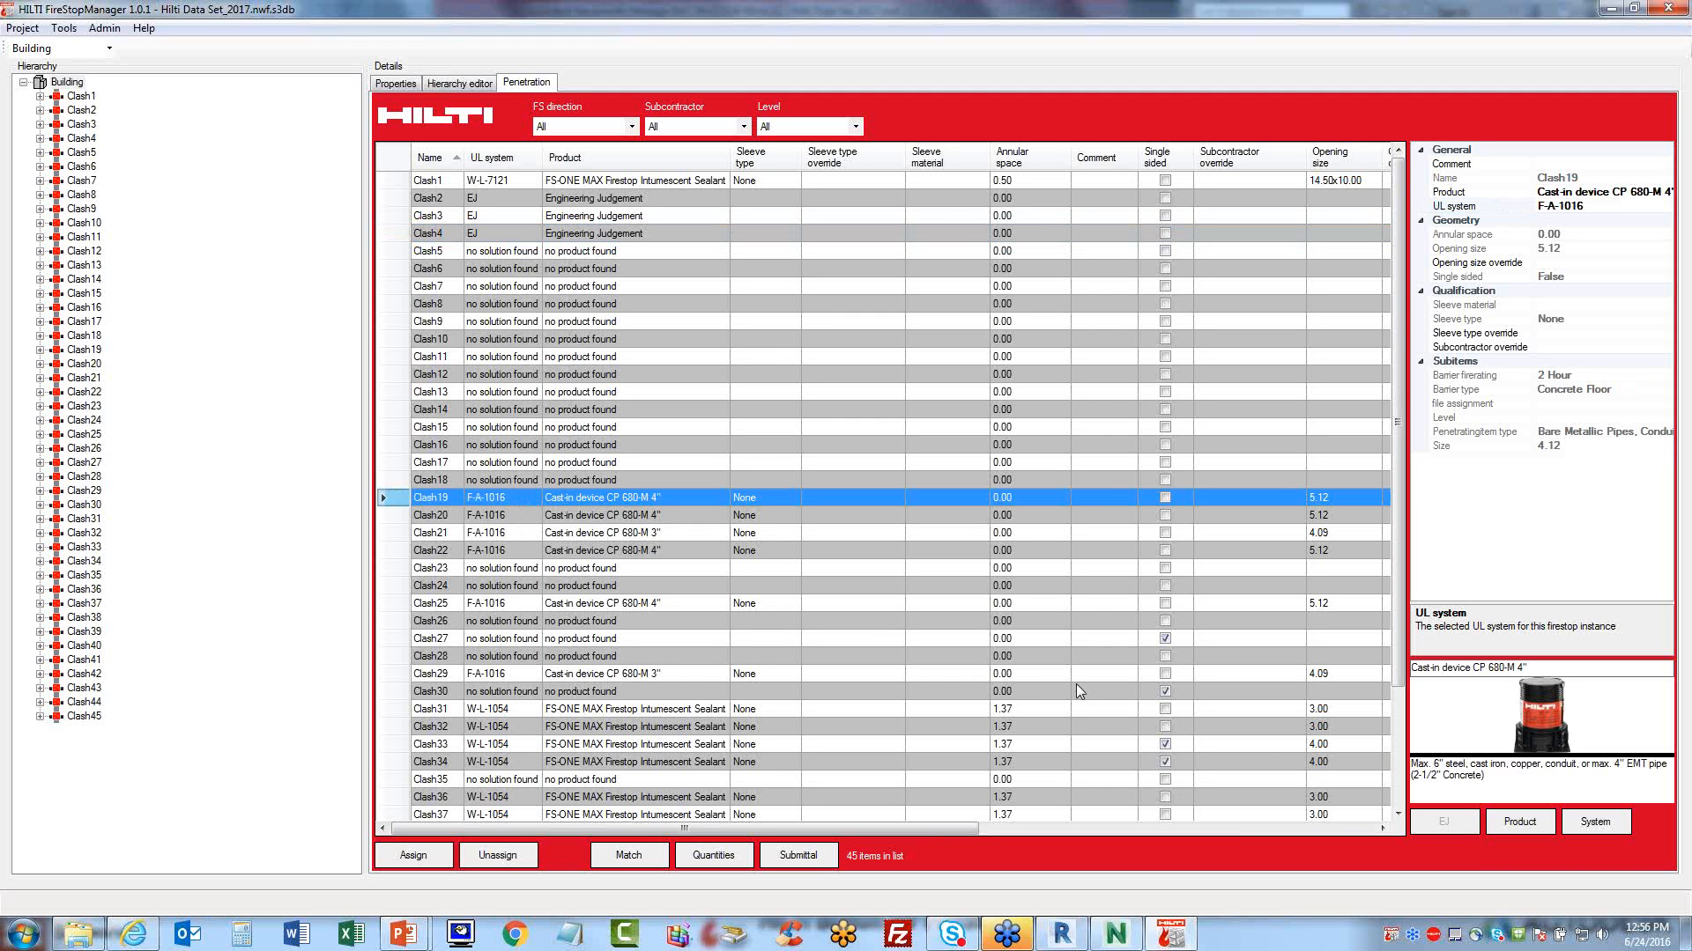
pyautogui.click(1529, 828)
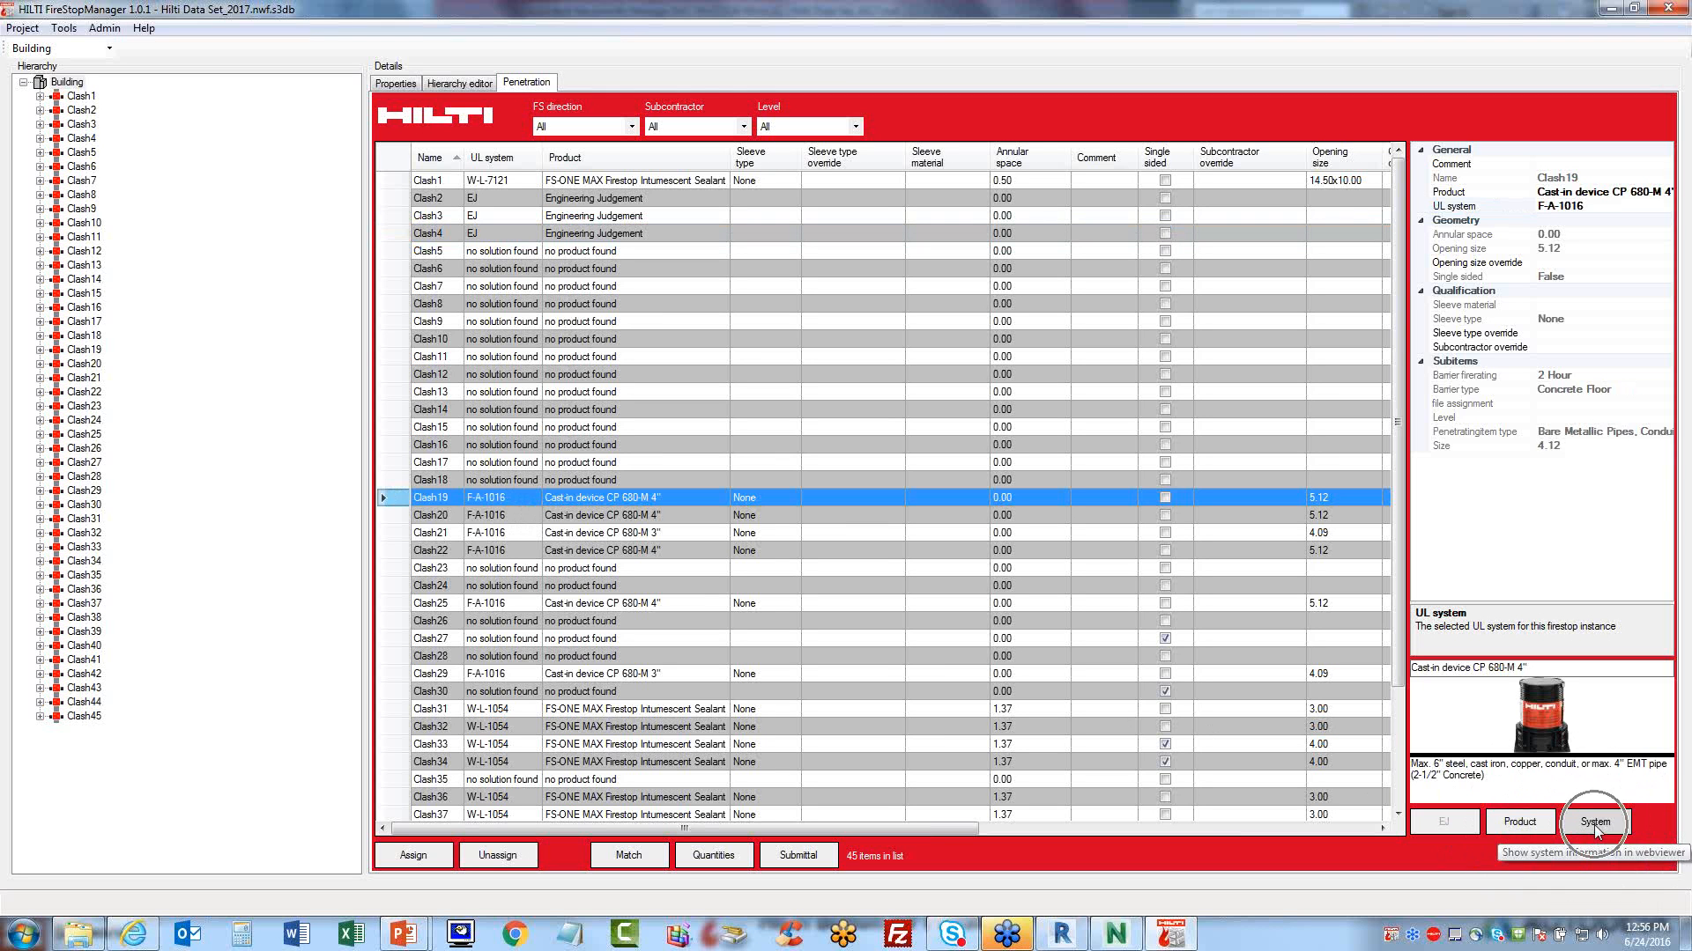
pyautogui.click(1514, 824)
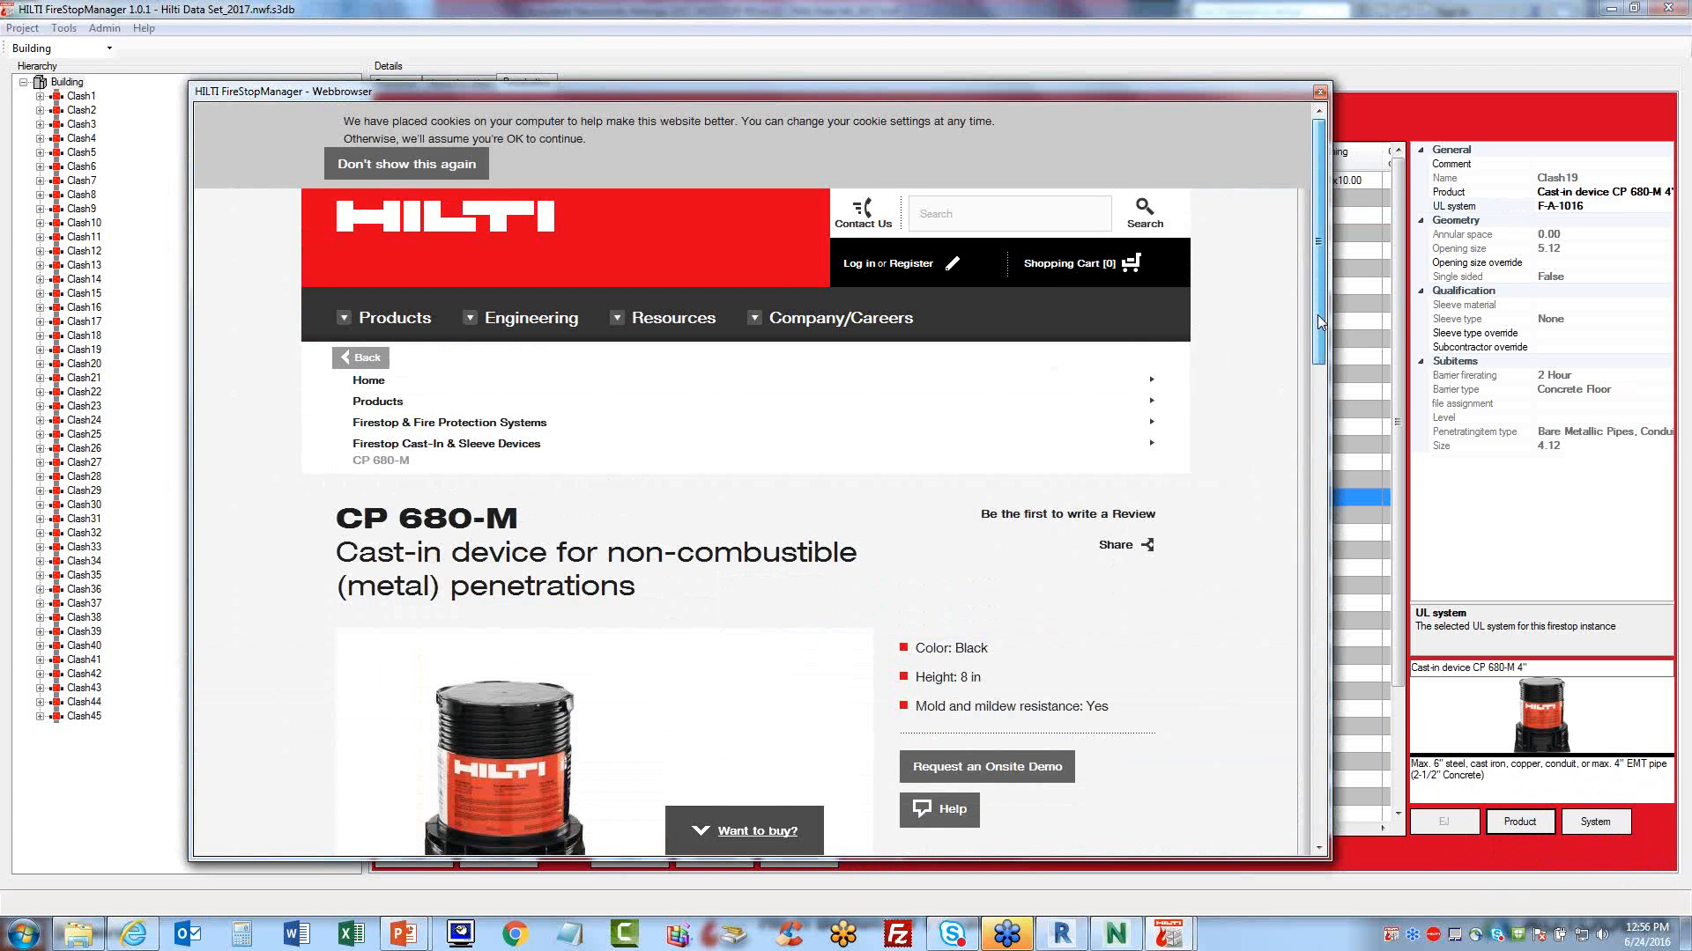
pyautogui.moveTo(1318, 315); pyautogui.dragTo(1304, 346)
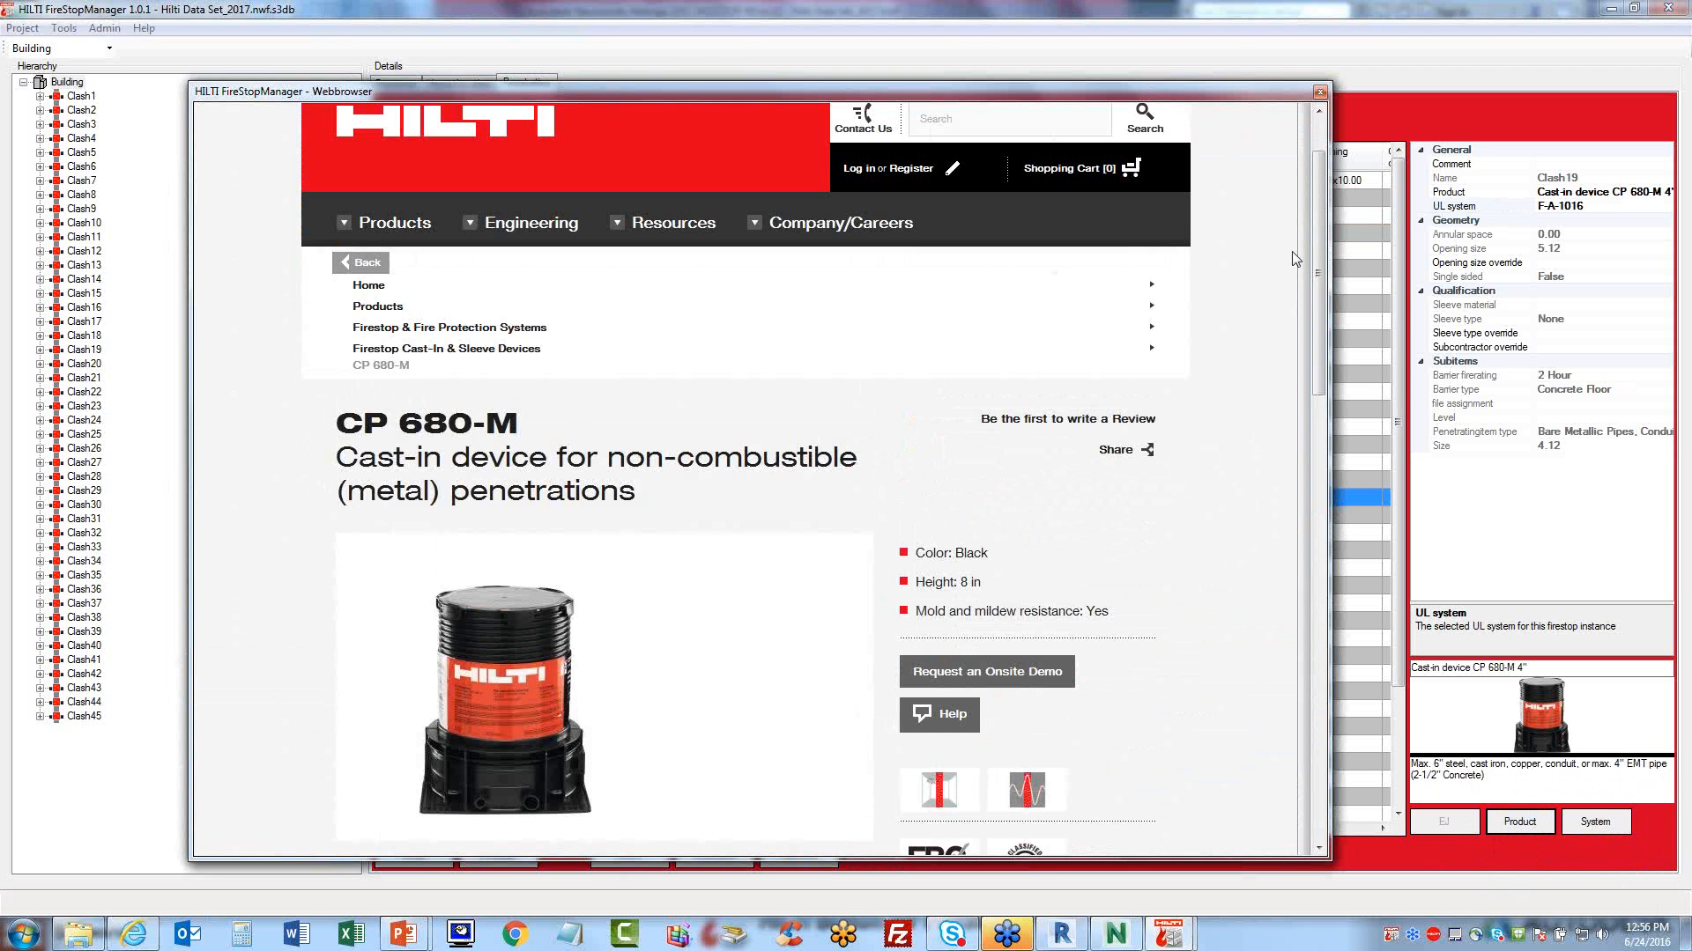
pyautogui.click(1319, 93)
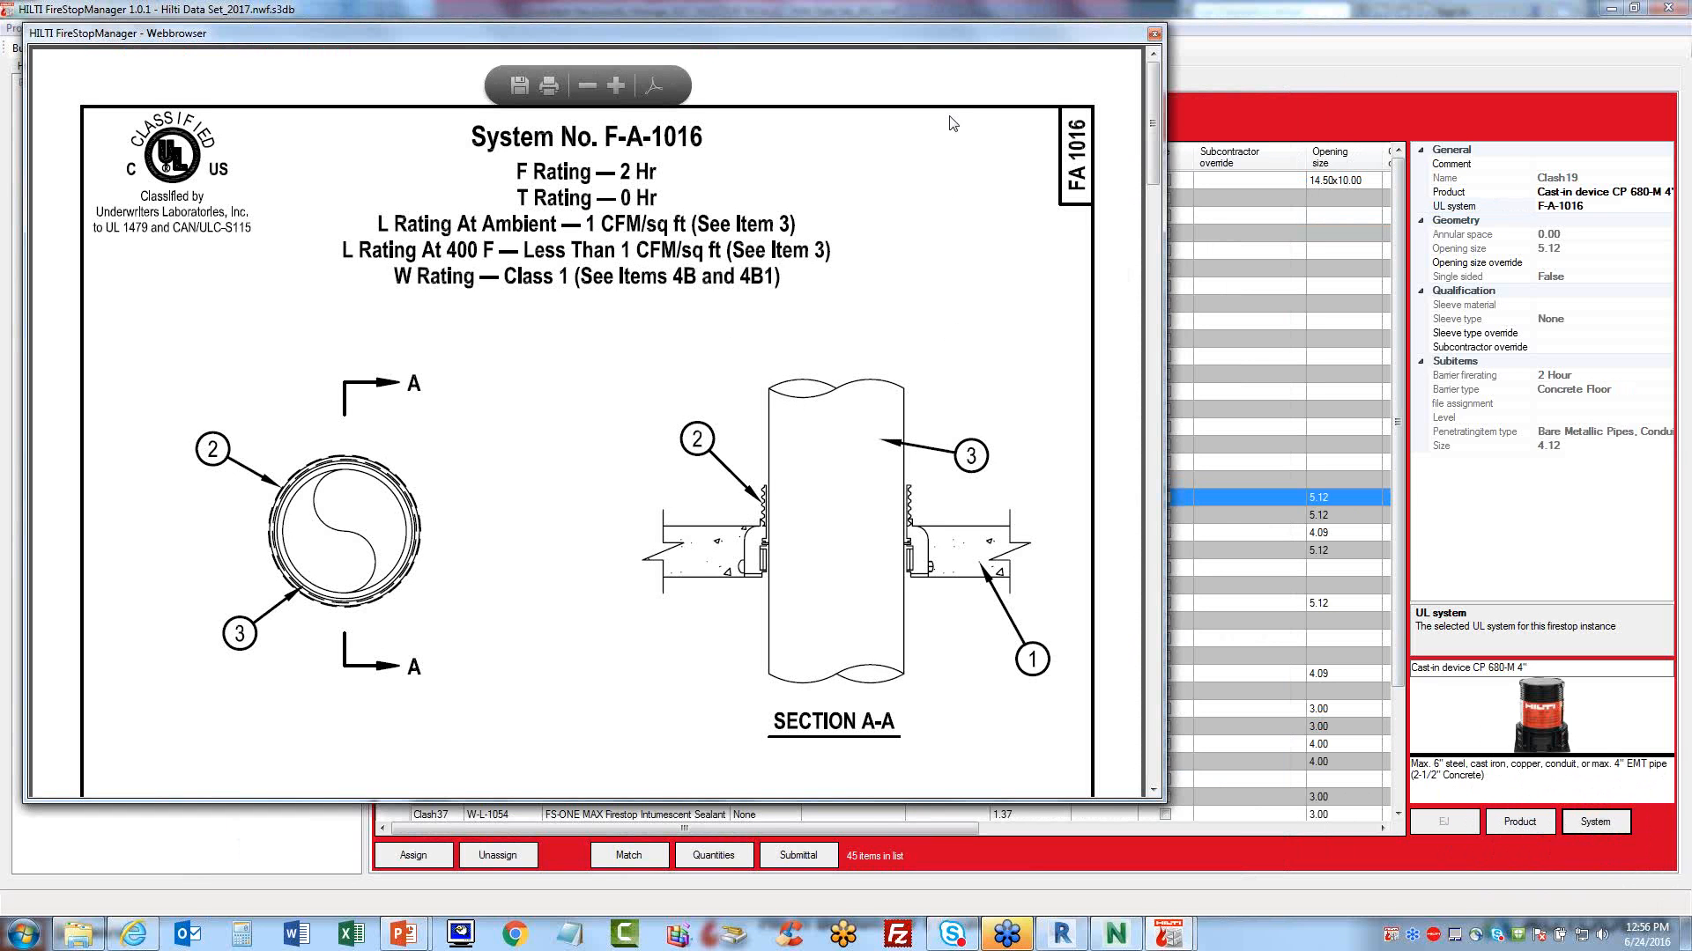
# - Read through the UL system F-A-1016 document for penetration Clash19 and close the viewer
pyautogui.moveTo(957, 42); pyautogui.dragTo(1094, 26)
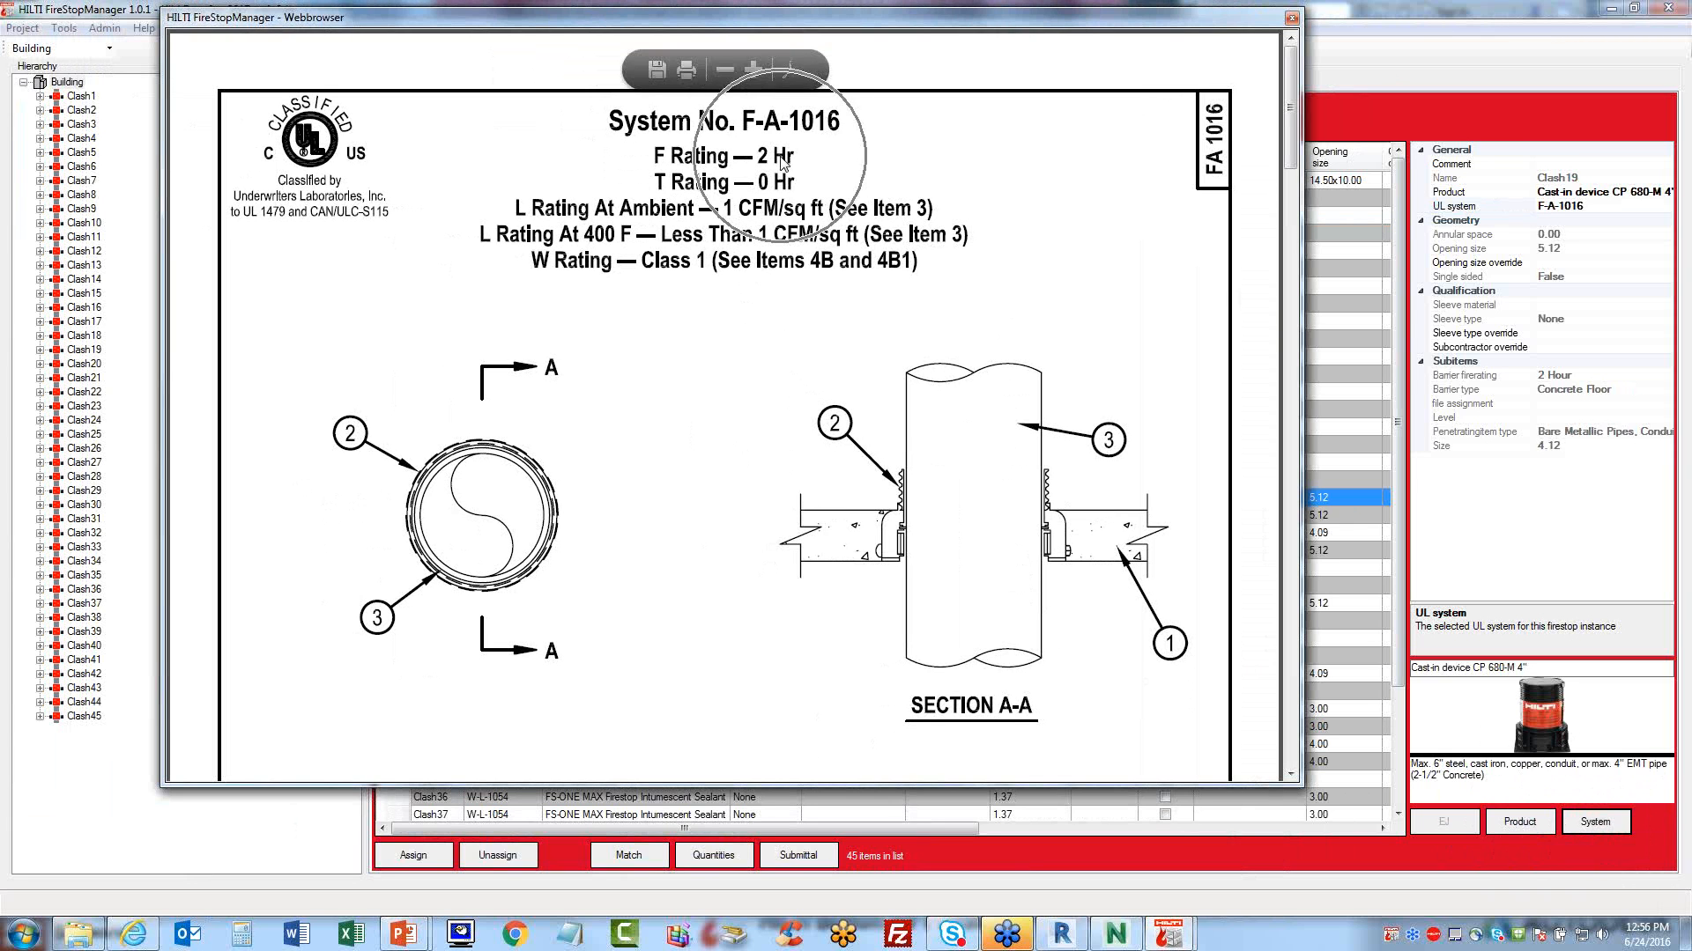
pyautogui.moveTo(1292, 145); pyautogui.dragTo(1292, 299)
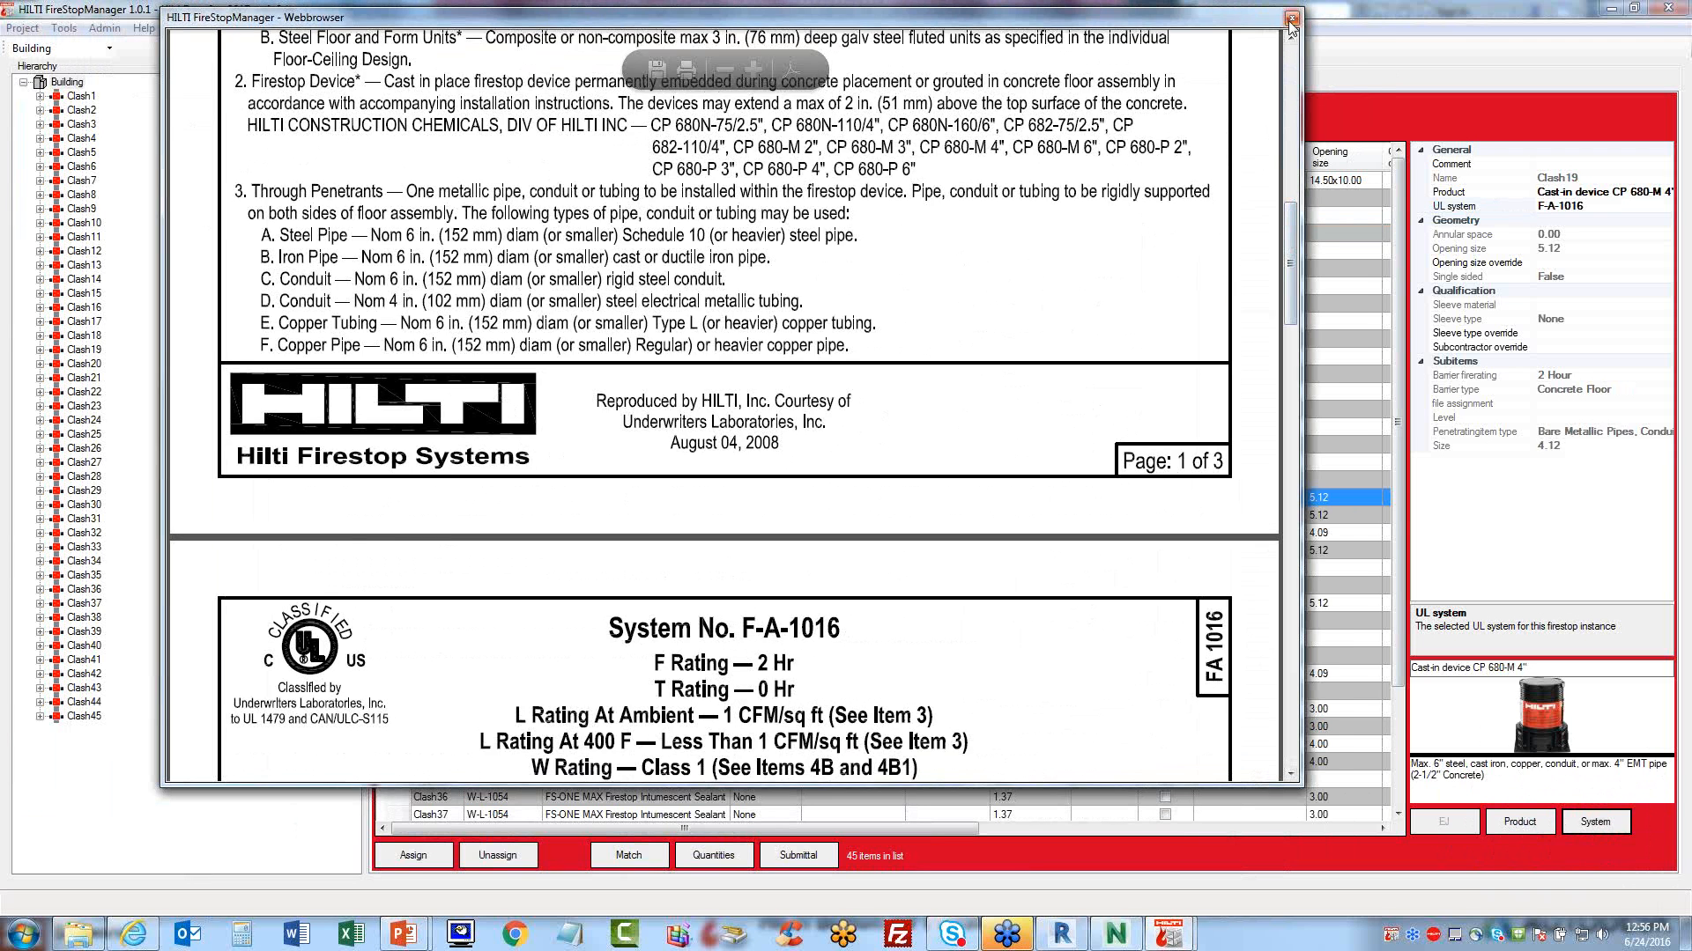
pyautogui.click(1291, 17)
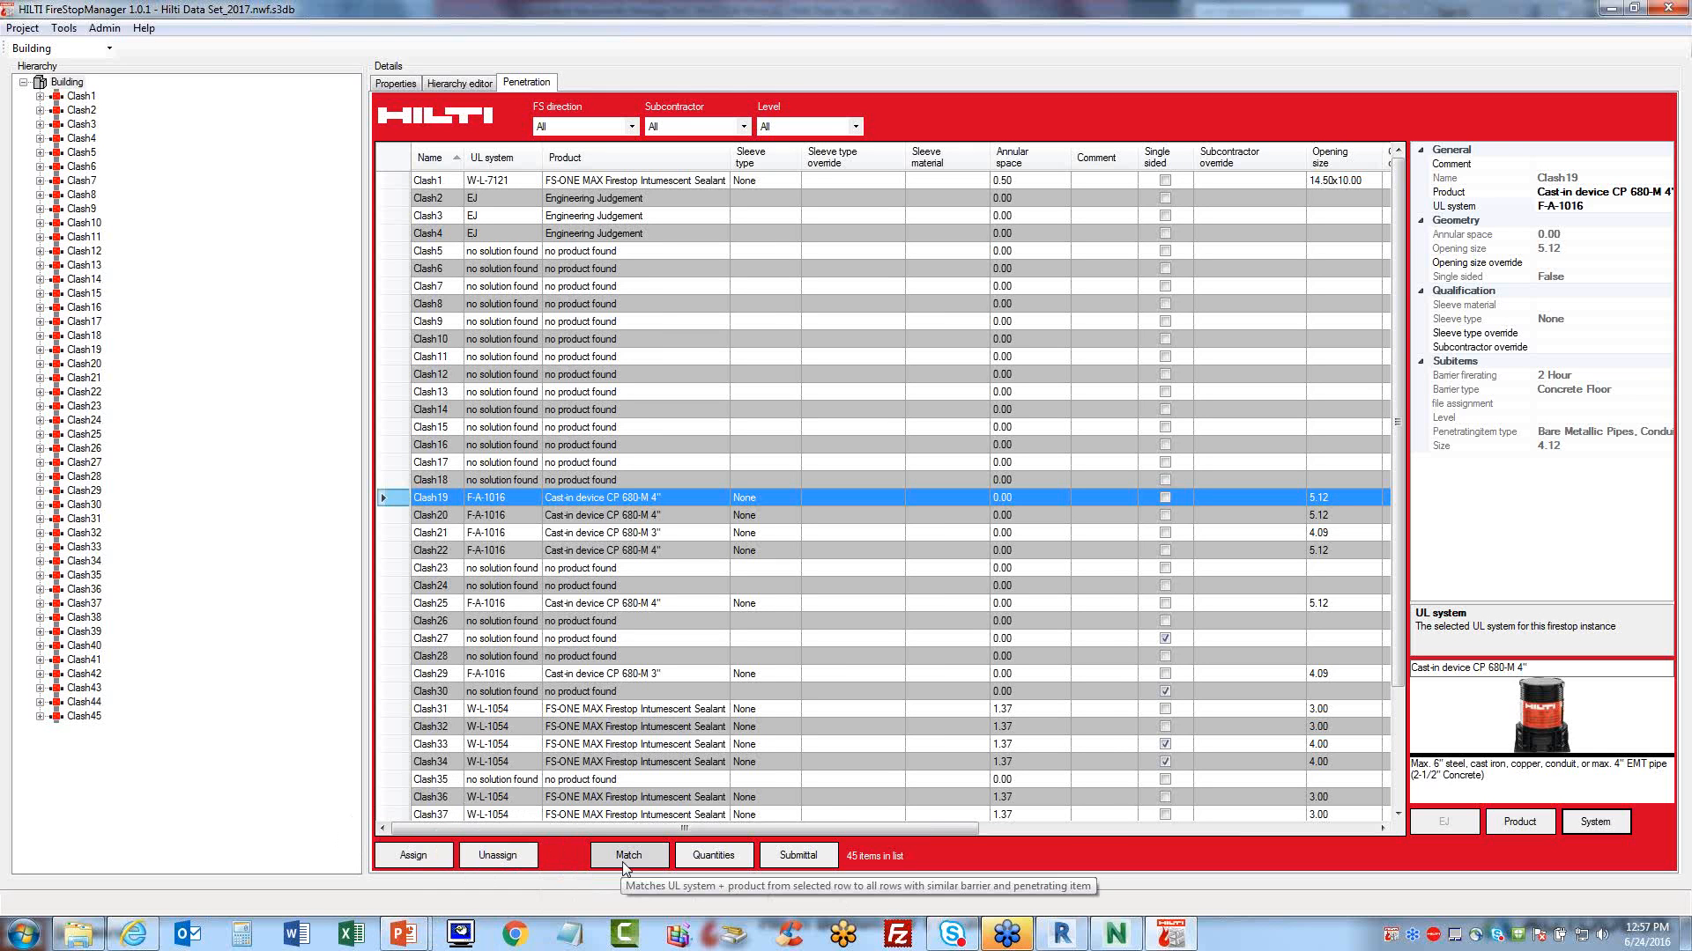
# - Generate the product bill of material and save it as CSV over Hilti Data Set_QUANTITIES_2017, then close the list
pyautogui.click(713, 855)
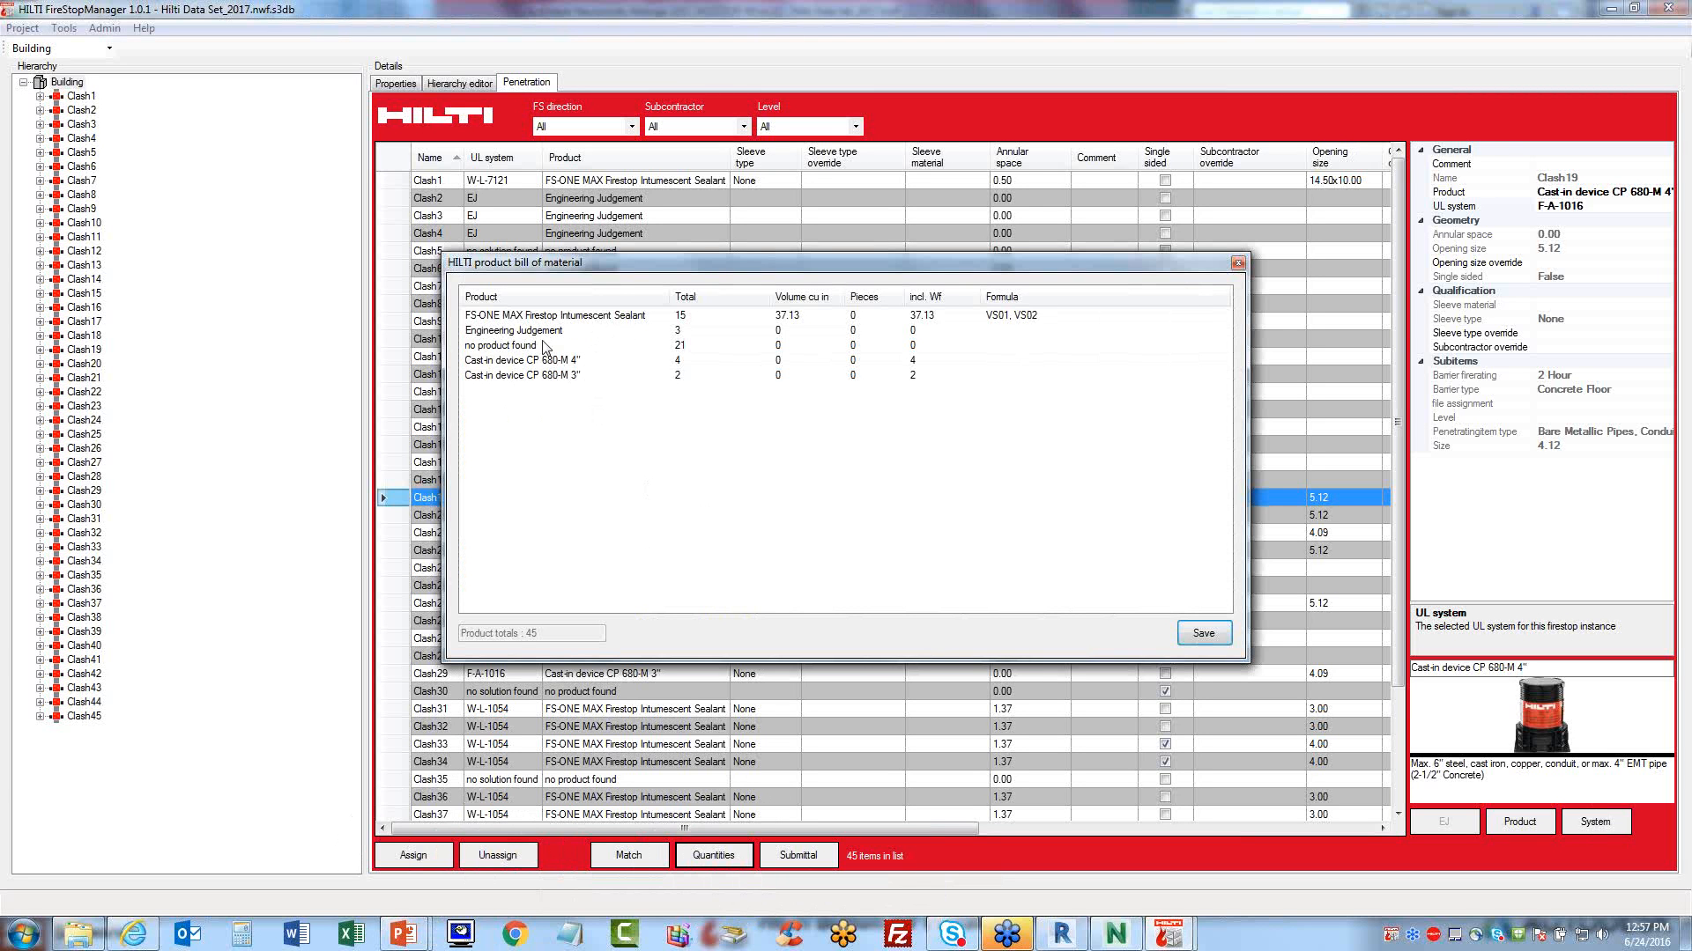
pyautogui.click(1204, 633)
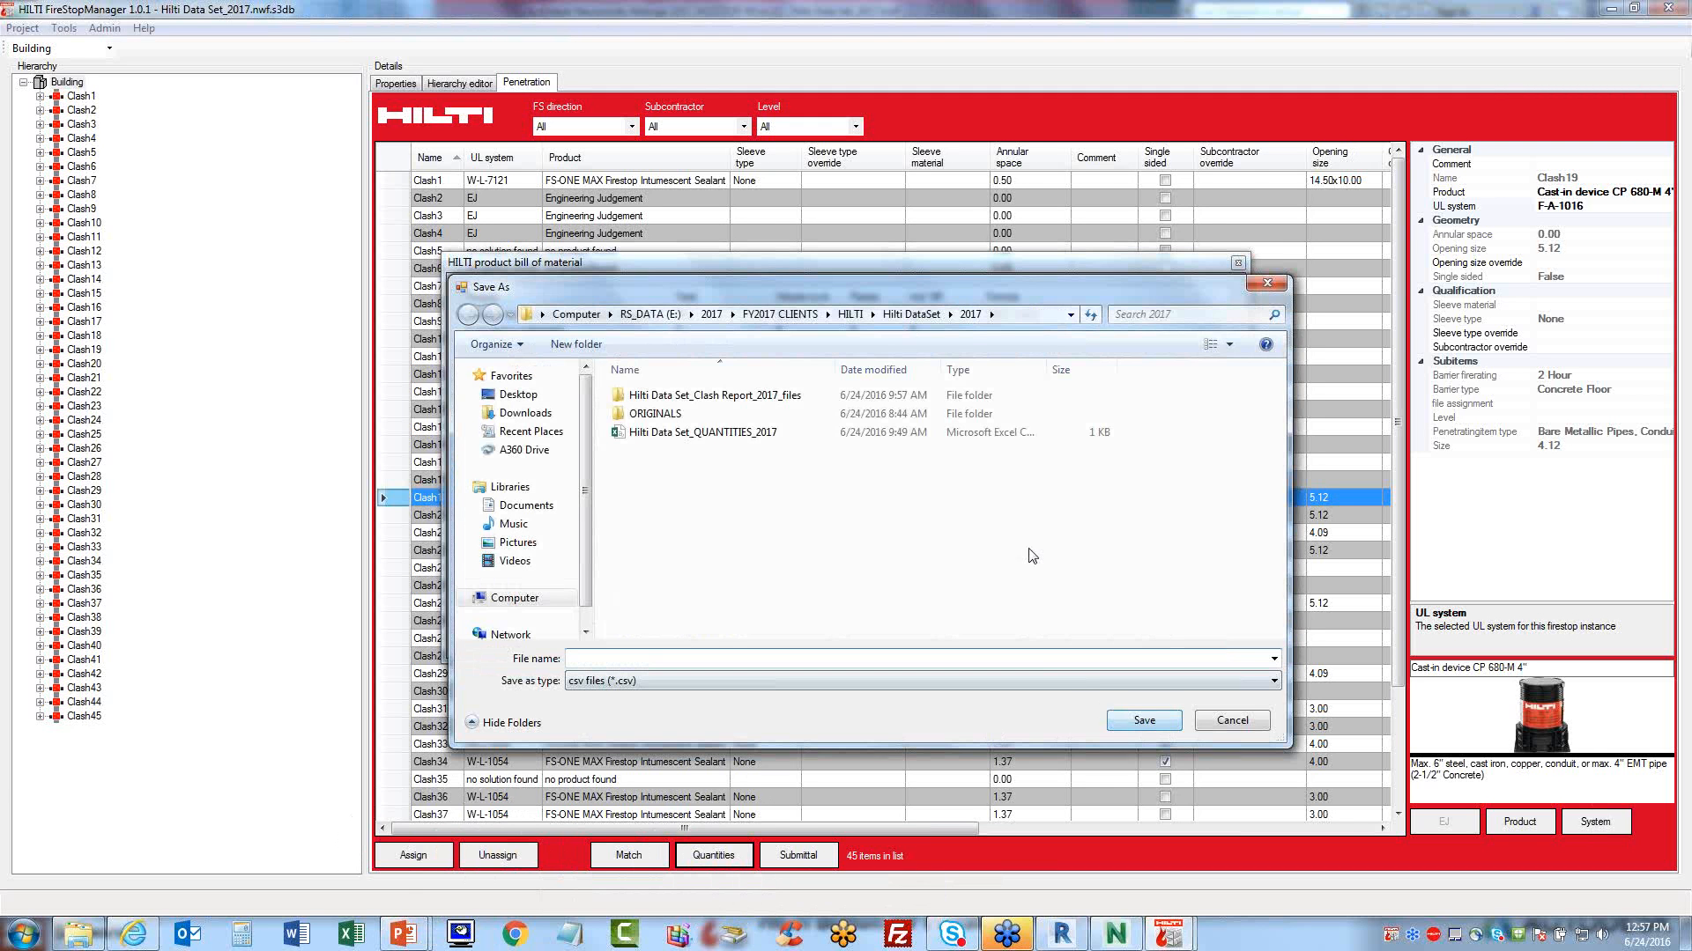
pyautogui.click(716, 434)
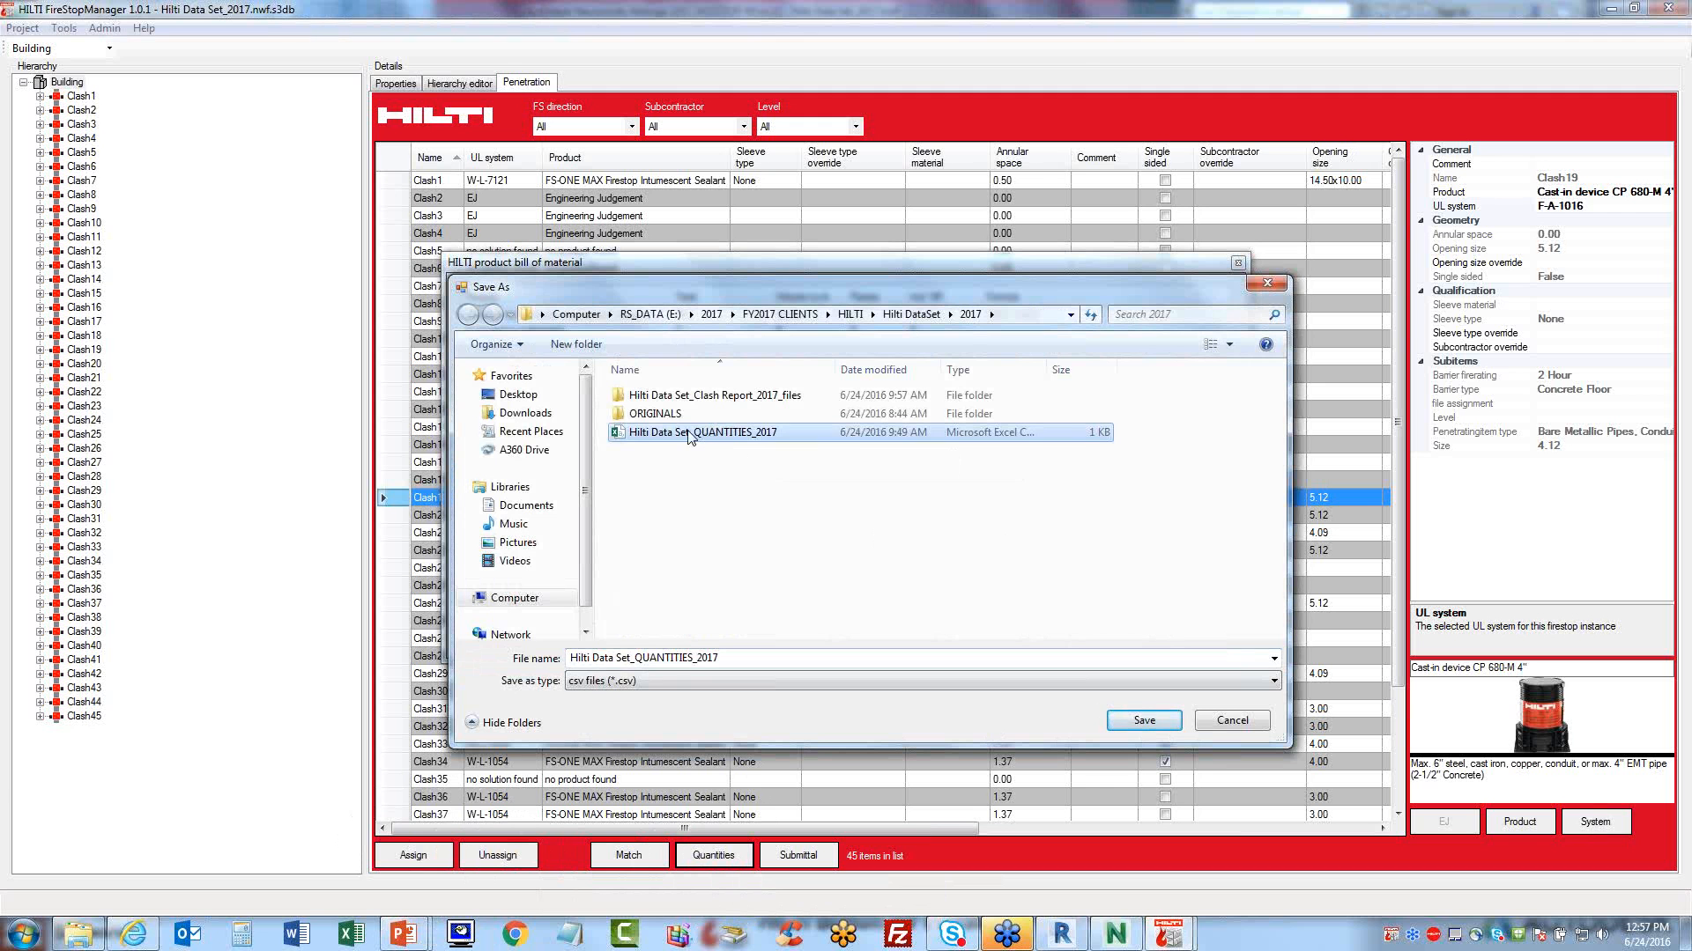
pyautogui.click(1143, 720)
pyautogui.click(896, 472)
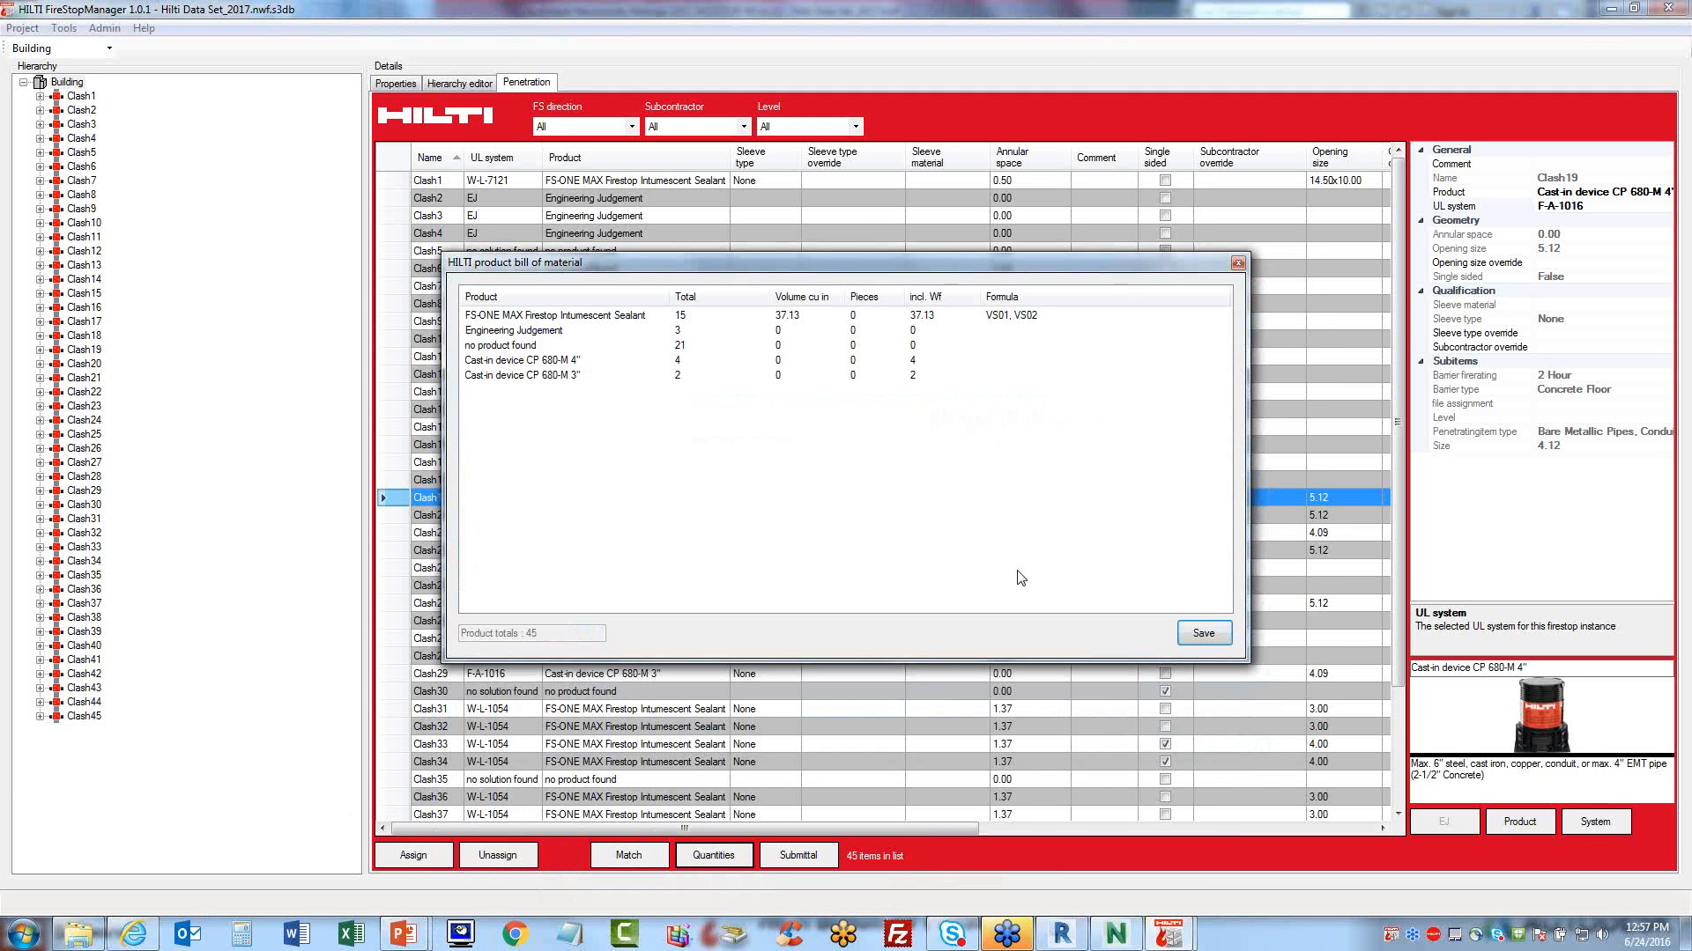
pyautogui.click(1237, 263)
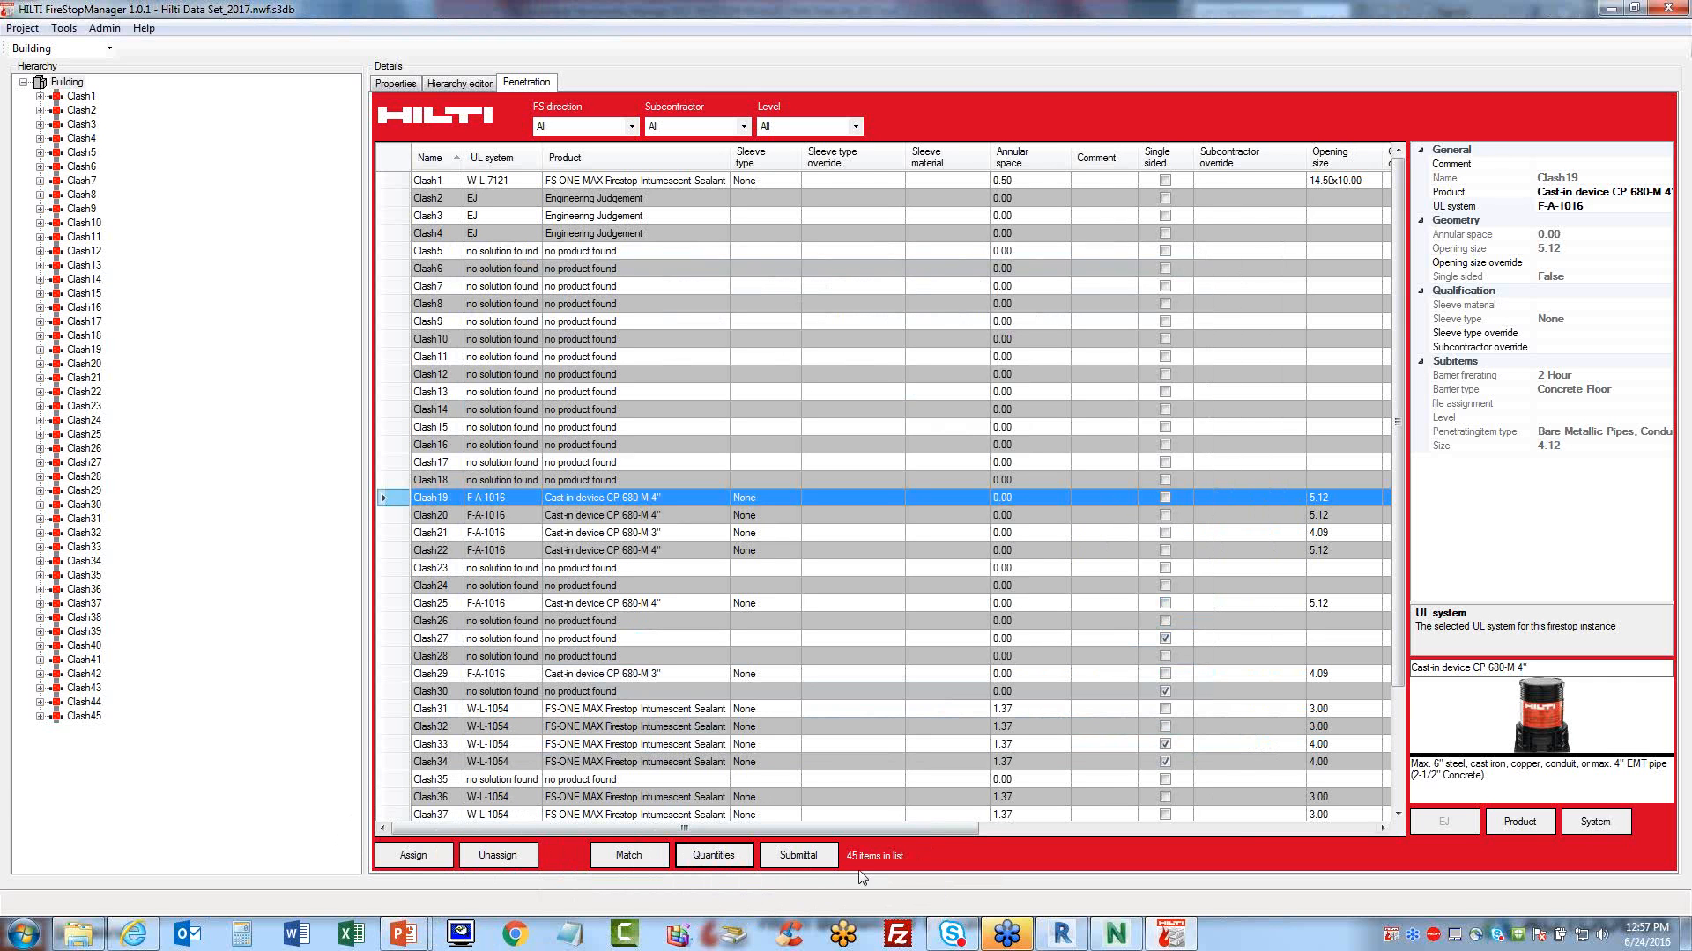
# - Generate the submittal documentation for the listed penetrations as a PDF, replacing Hilti Data Set_SUBMITTAL_2017
pyautogui.click(796, 859)
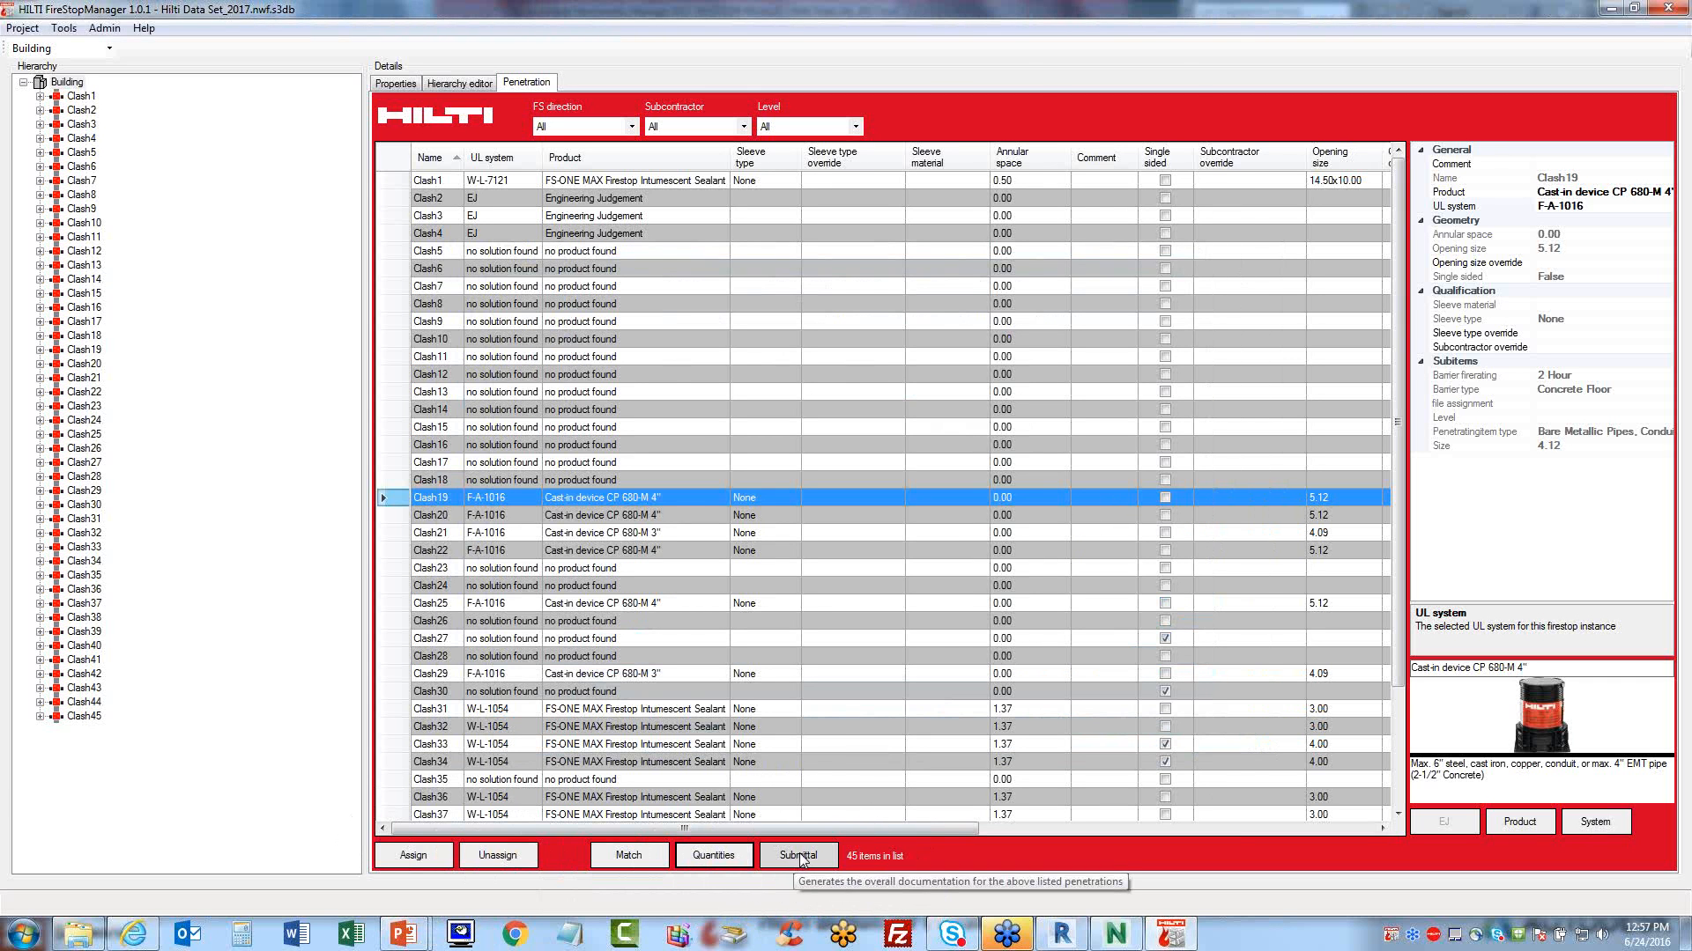
pyautogui.click(798, 857)
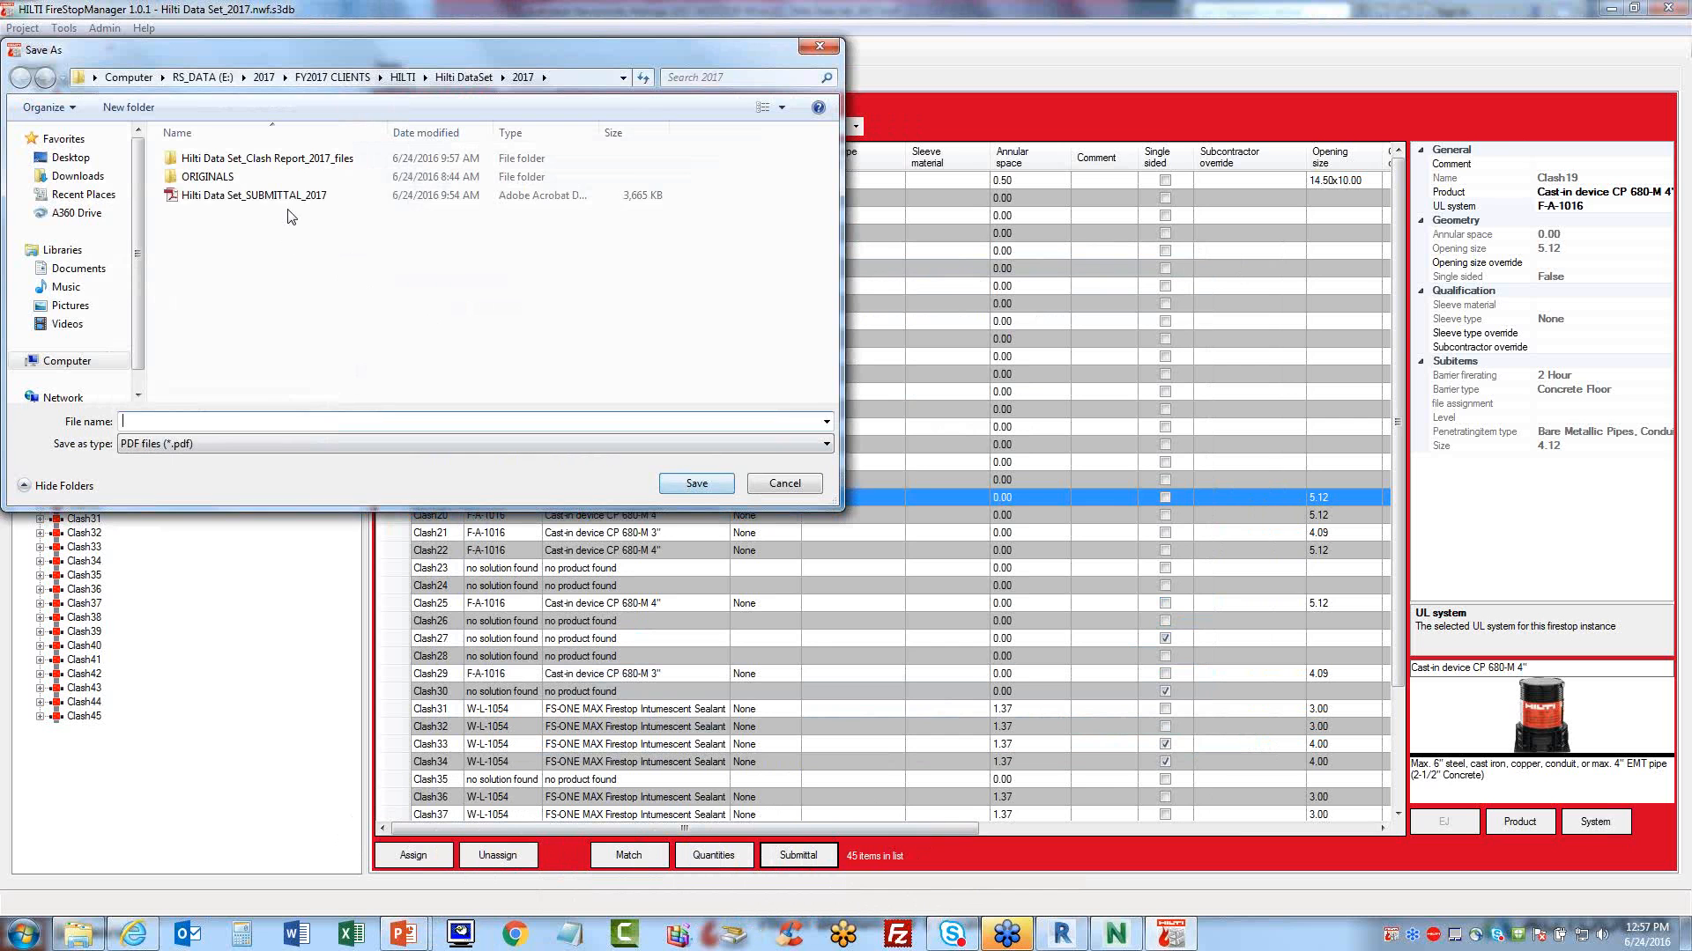
pyautogui.click(291, 196)
pyautogui.click(687, 485)
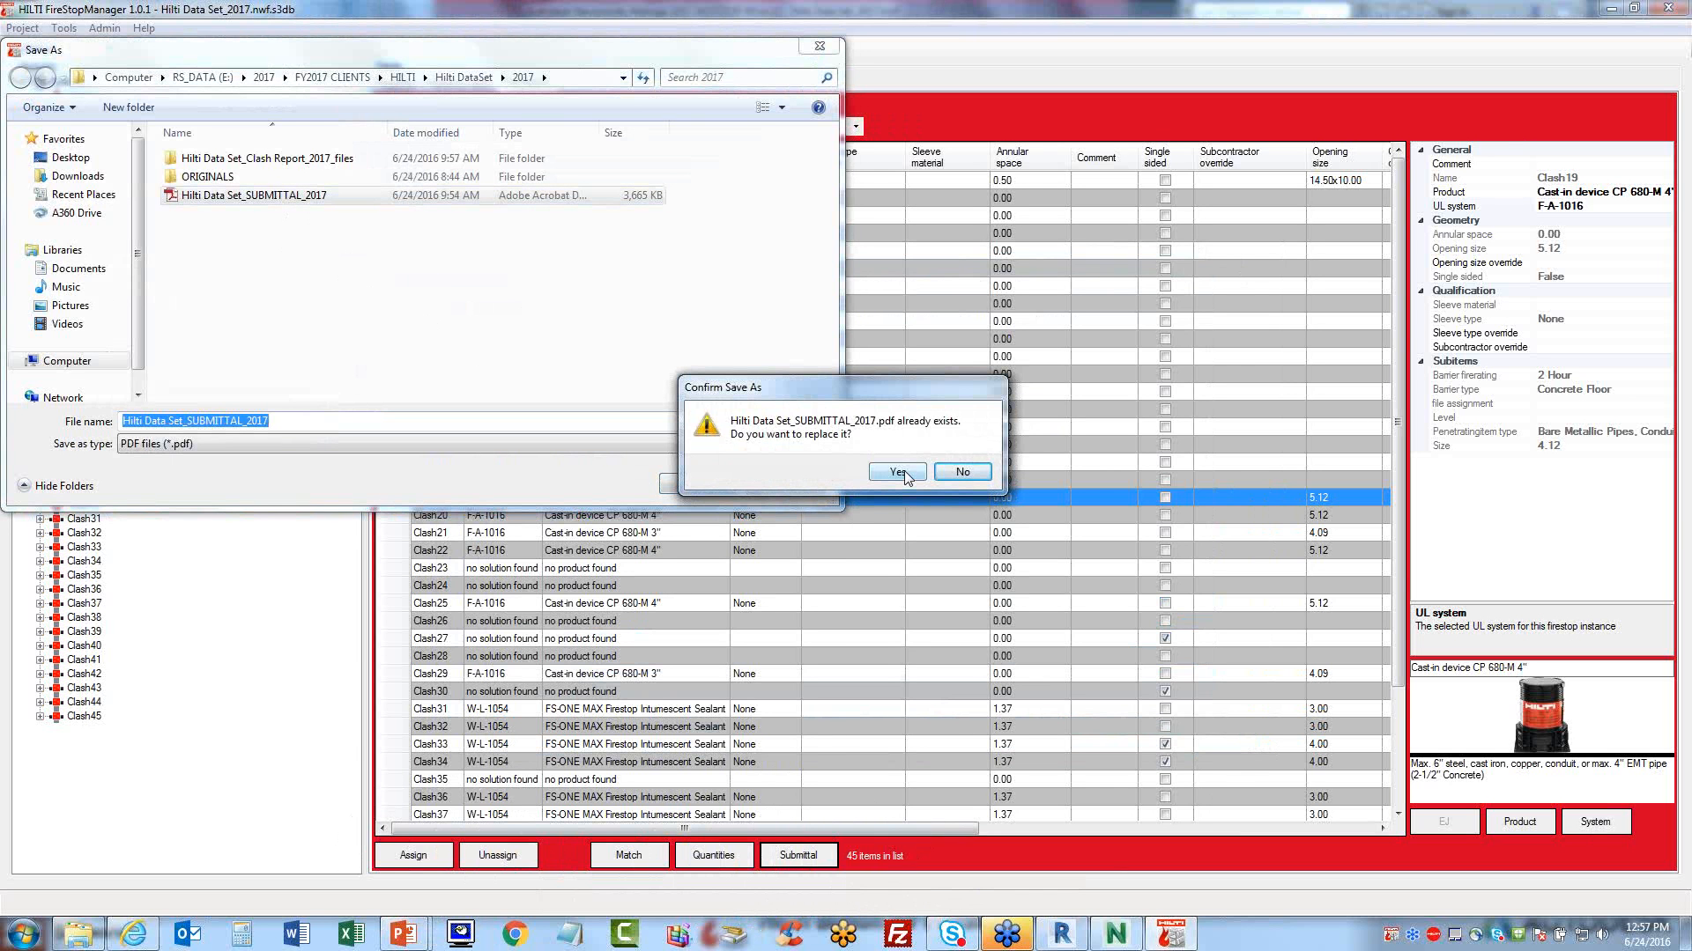
pyautogui.click(897, 472)
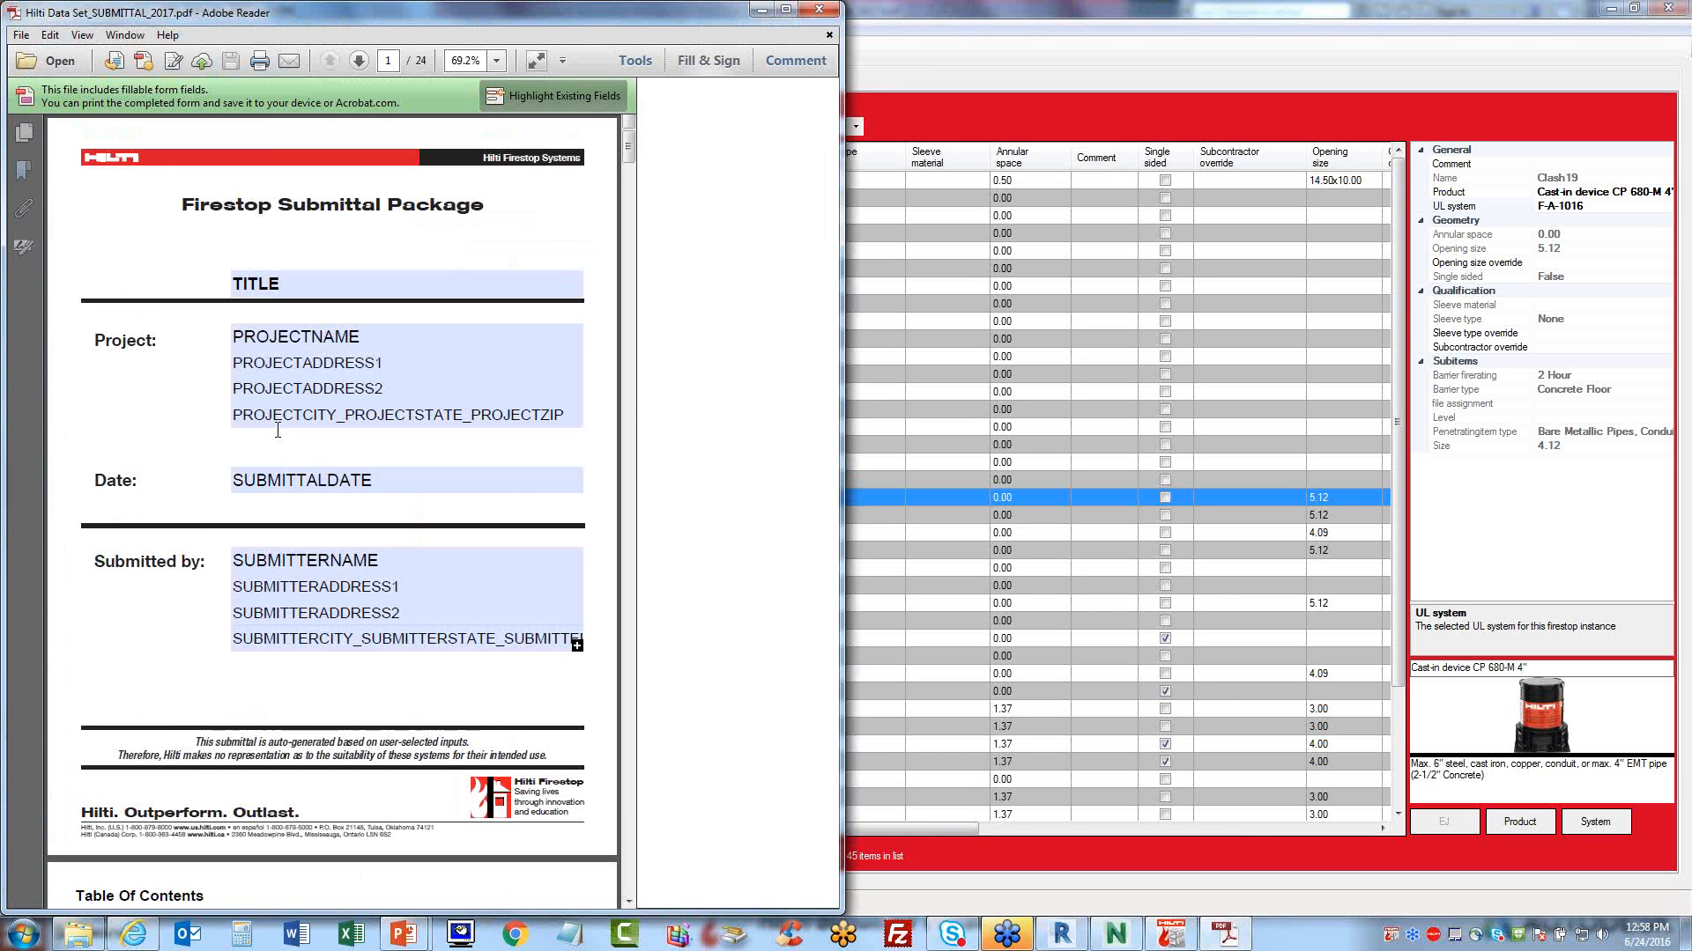
# - Maximize the submittal PDF in Adobe Reader and fill in its cover page title as "Firestop Submittal"
pyautogui.click(787, 12)
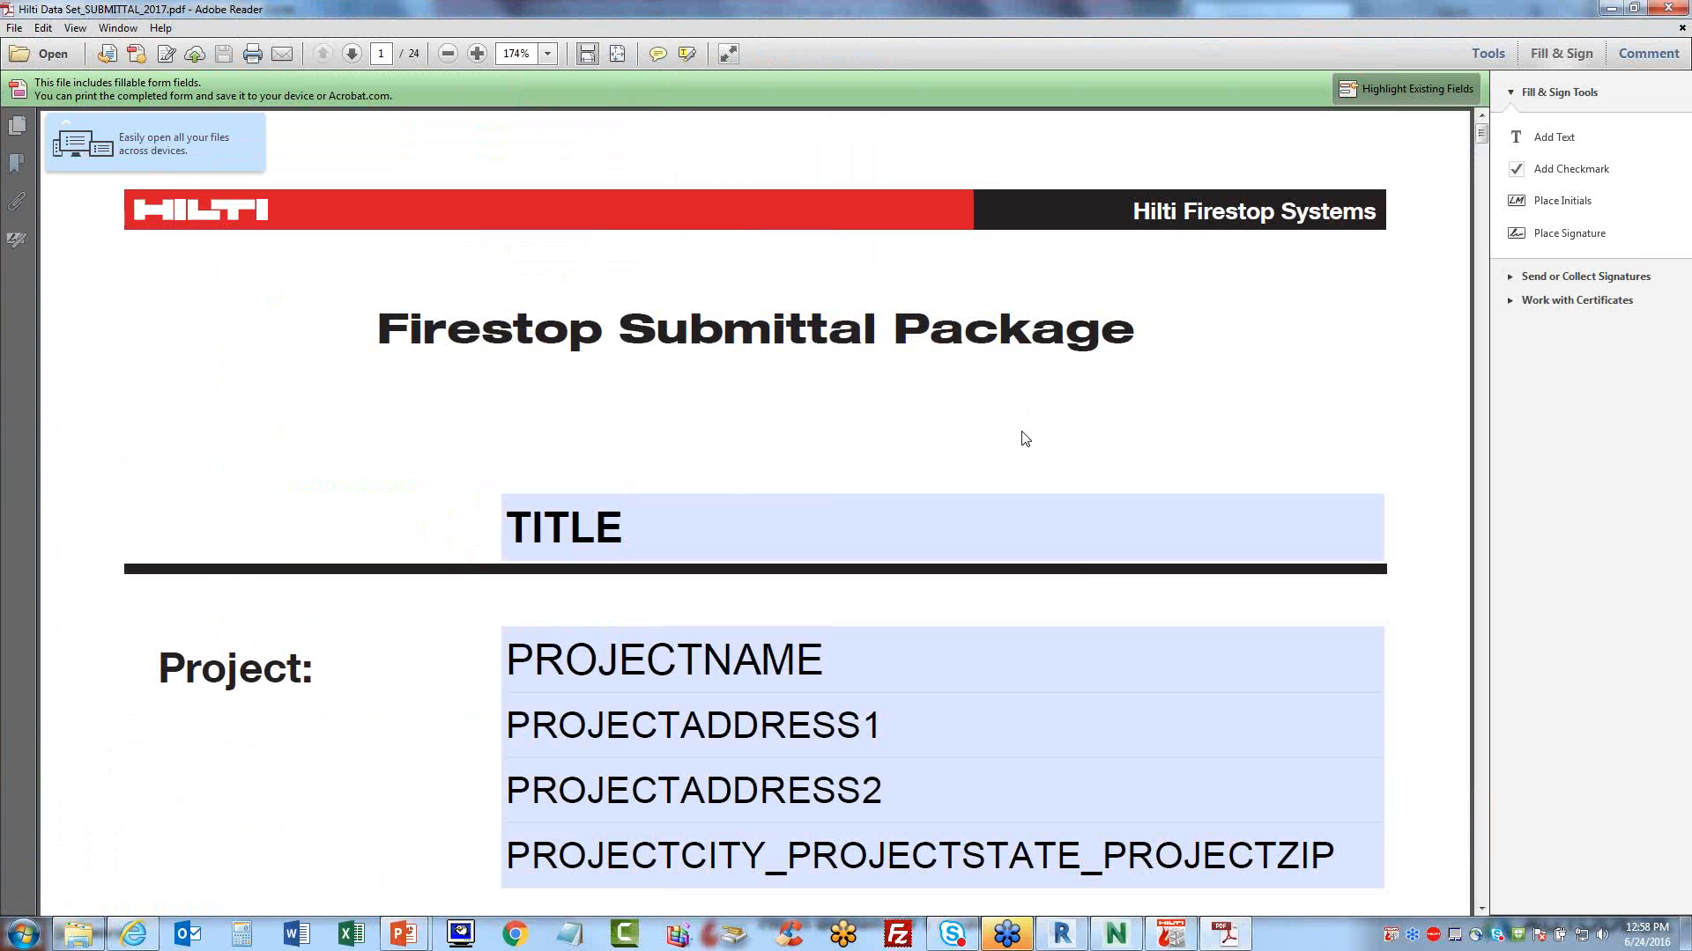
pyautogui.click(632, 546)
pyautogui.moveTo(645, 529); pyautogui.dragTo(506, 531)
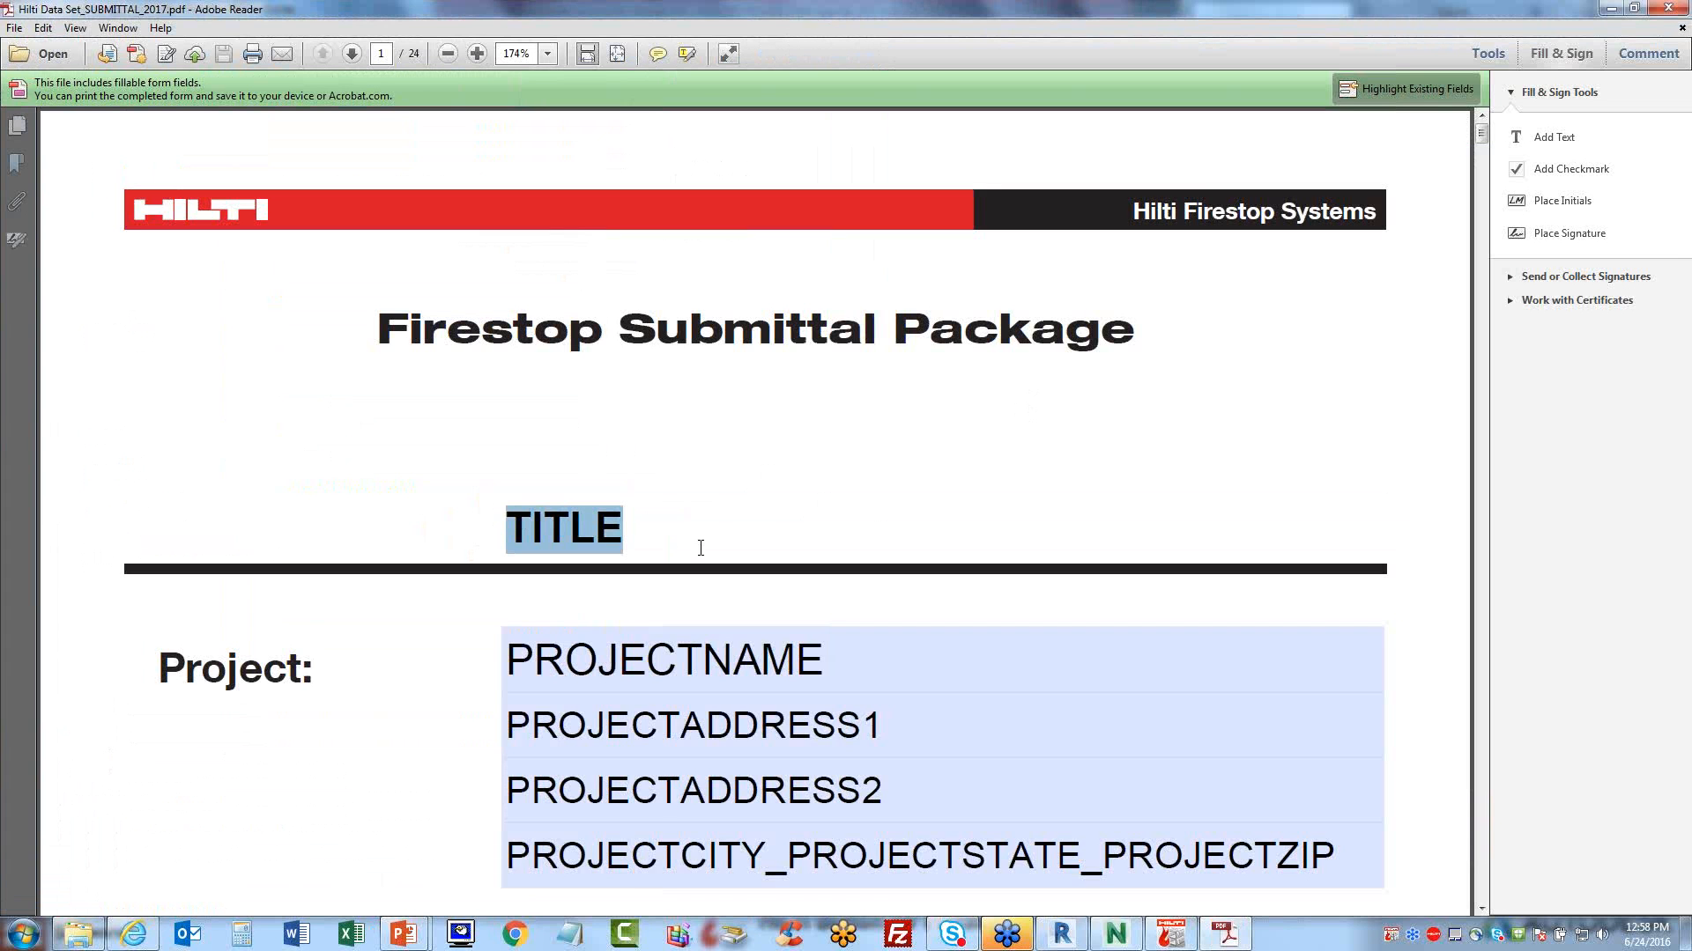
pyautogui.write('H')
pyautogui.press('BackSpace')
pyautogui.write('Firet')
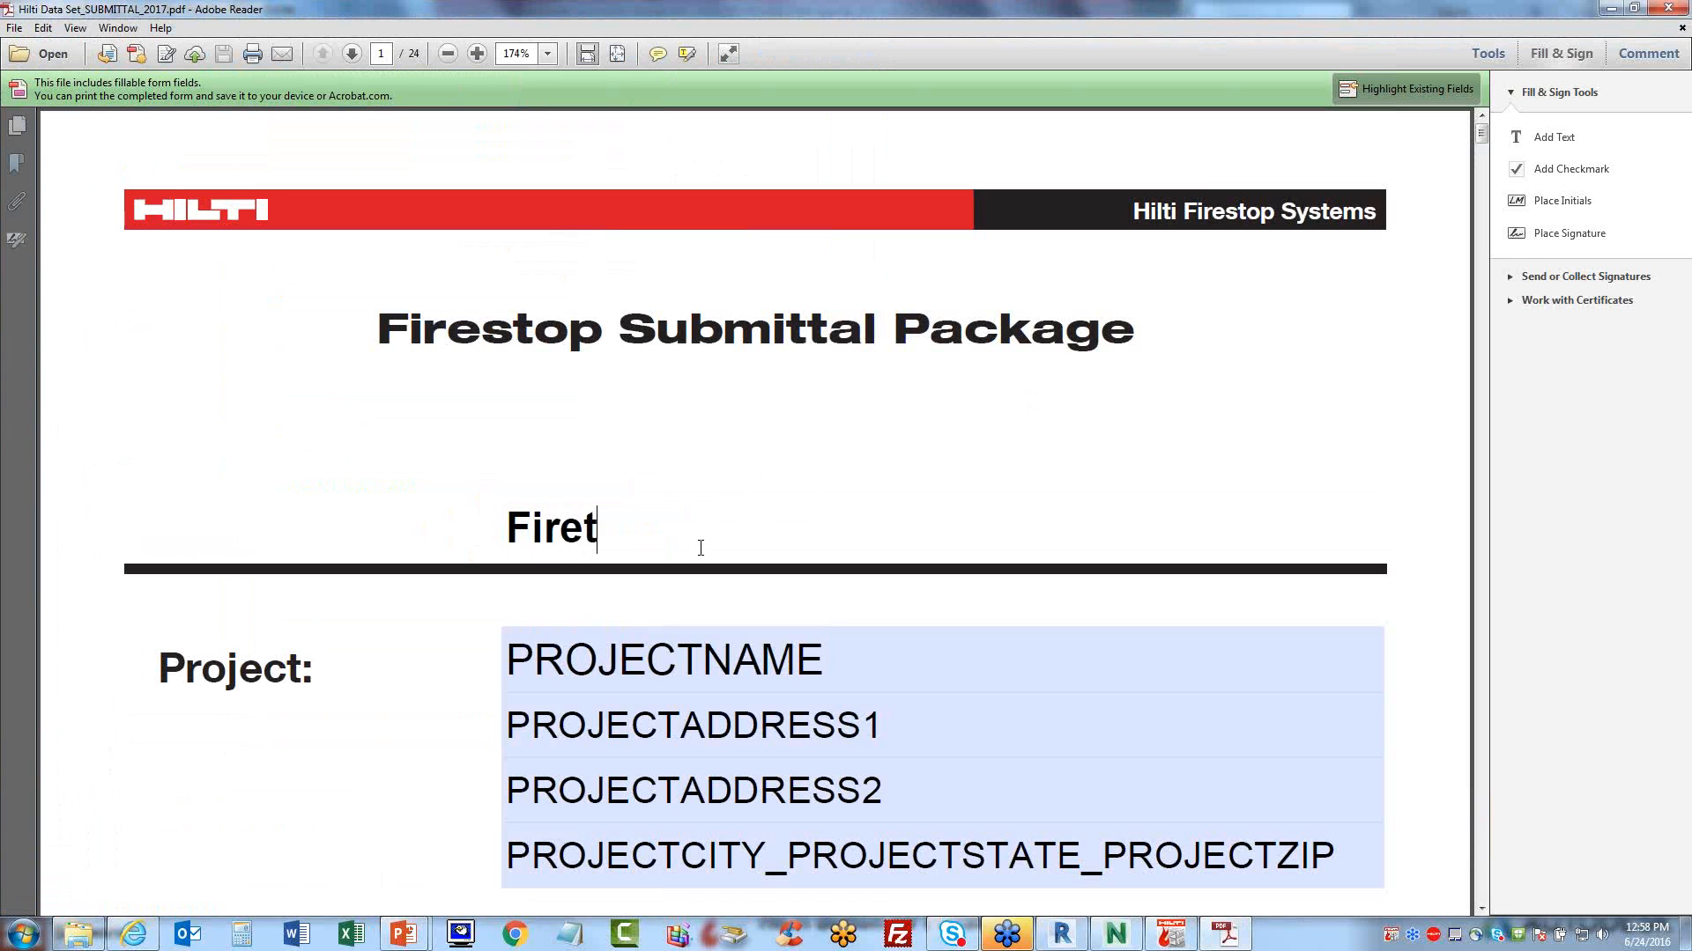
pyautogui.press('BackSpace')
pyautogui.write('stop Sub')
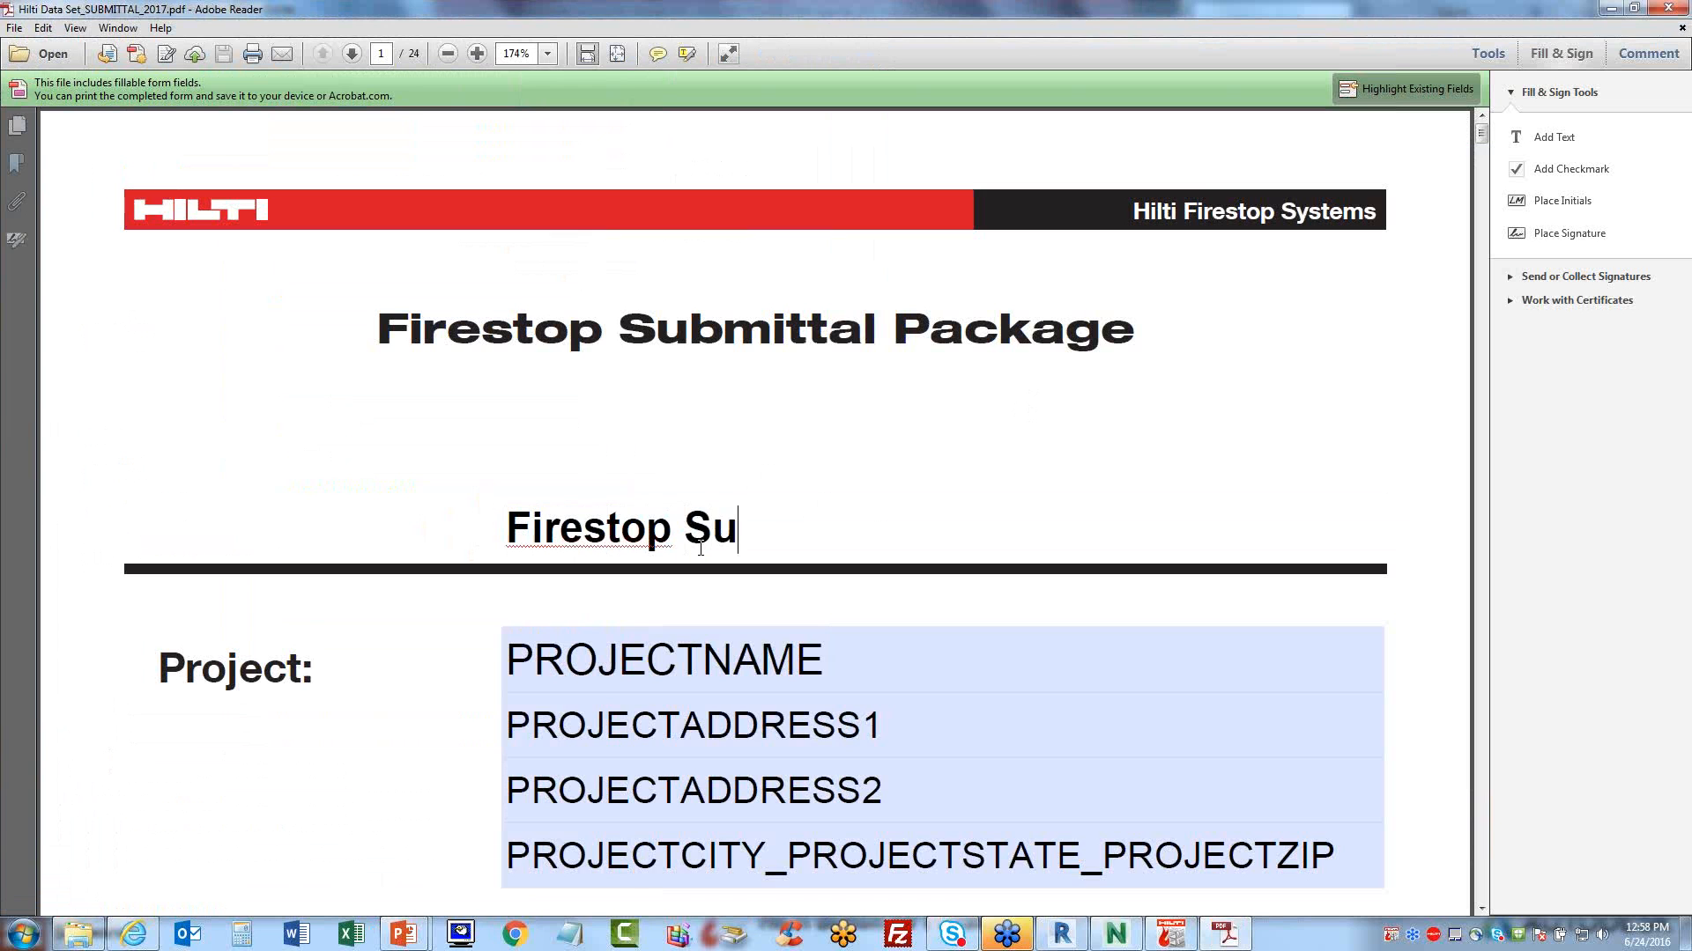
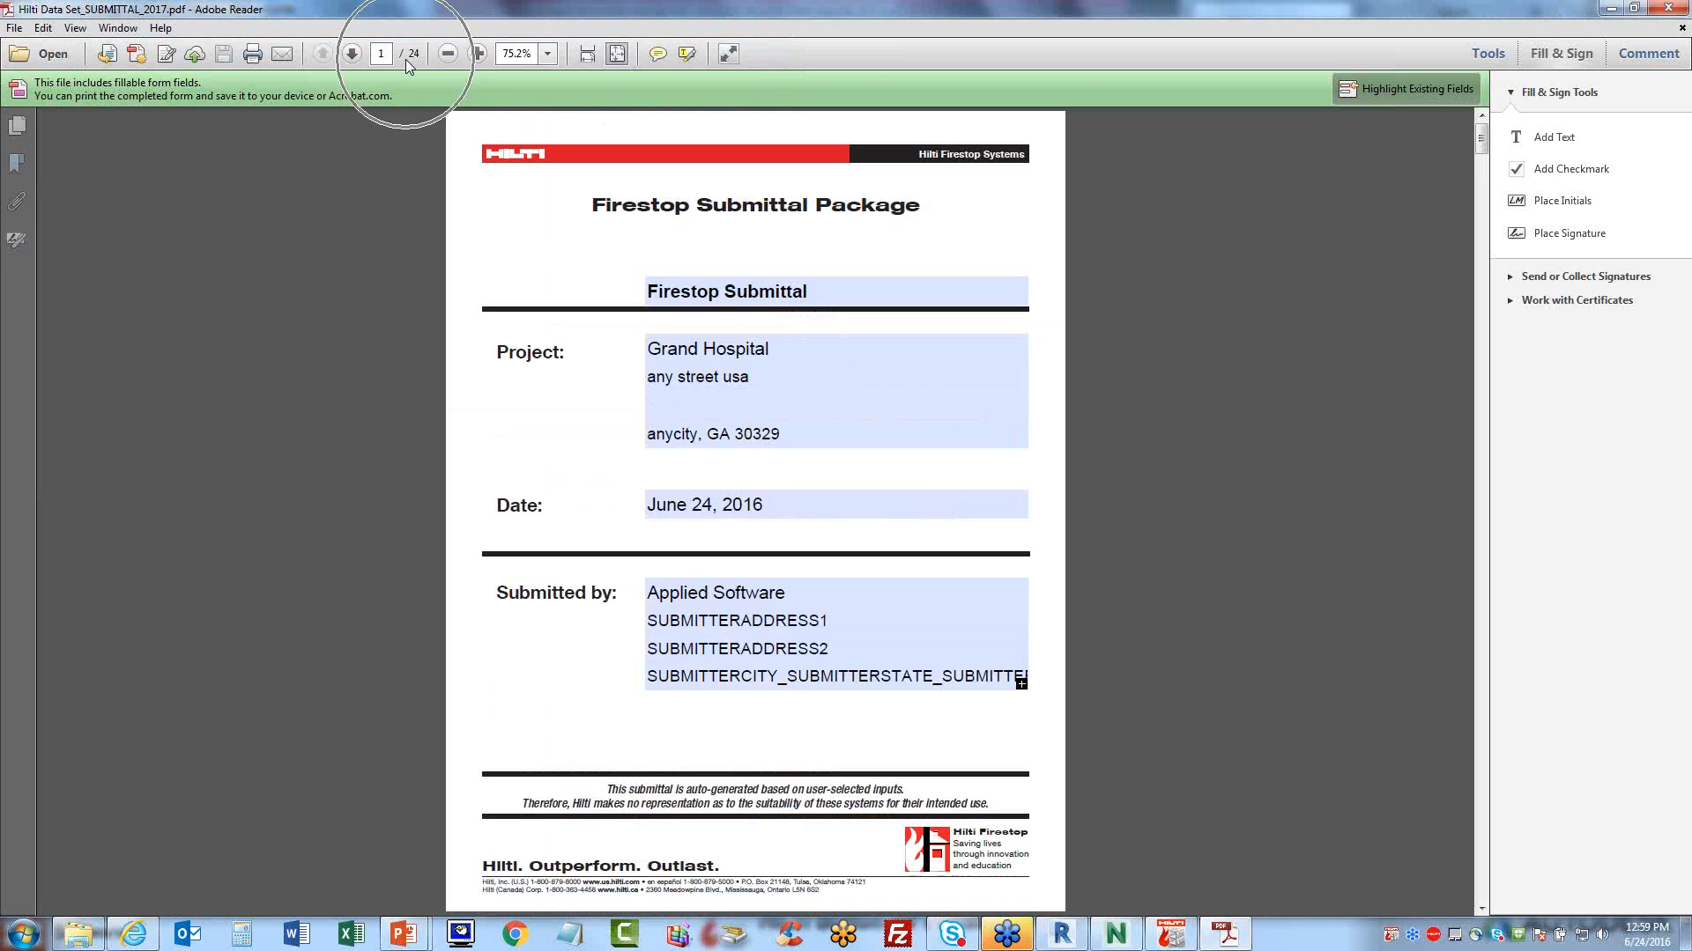
# - Examine the submittal package's table of contents and its UL listings F-A-1016, W-L-1054 and W-L-7121
pyautogui.click(351, 54)
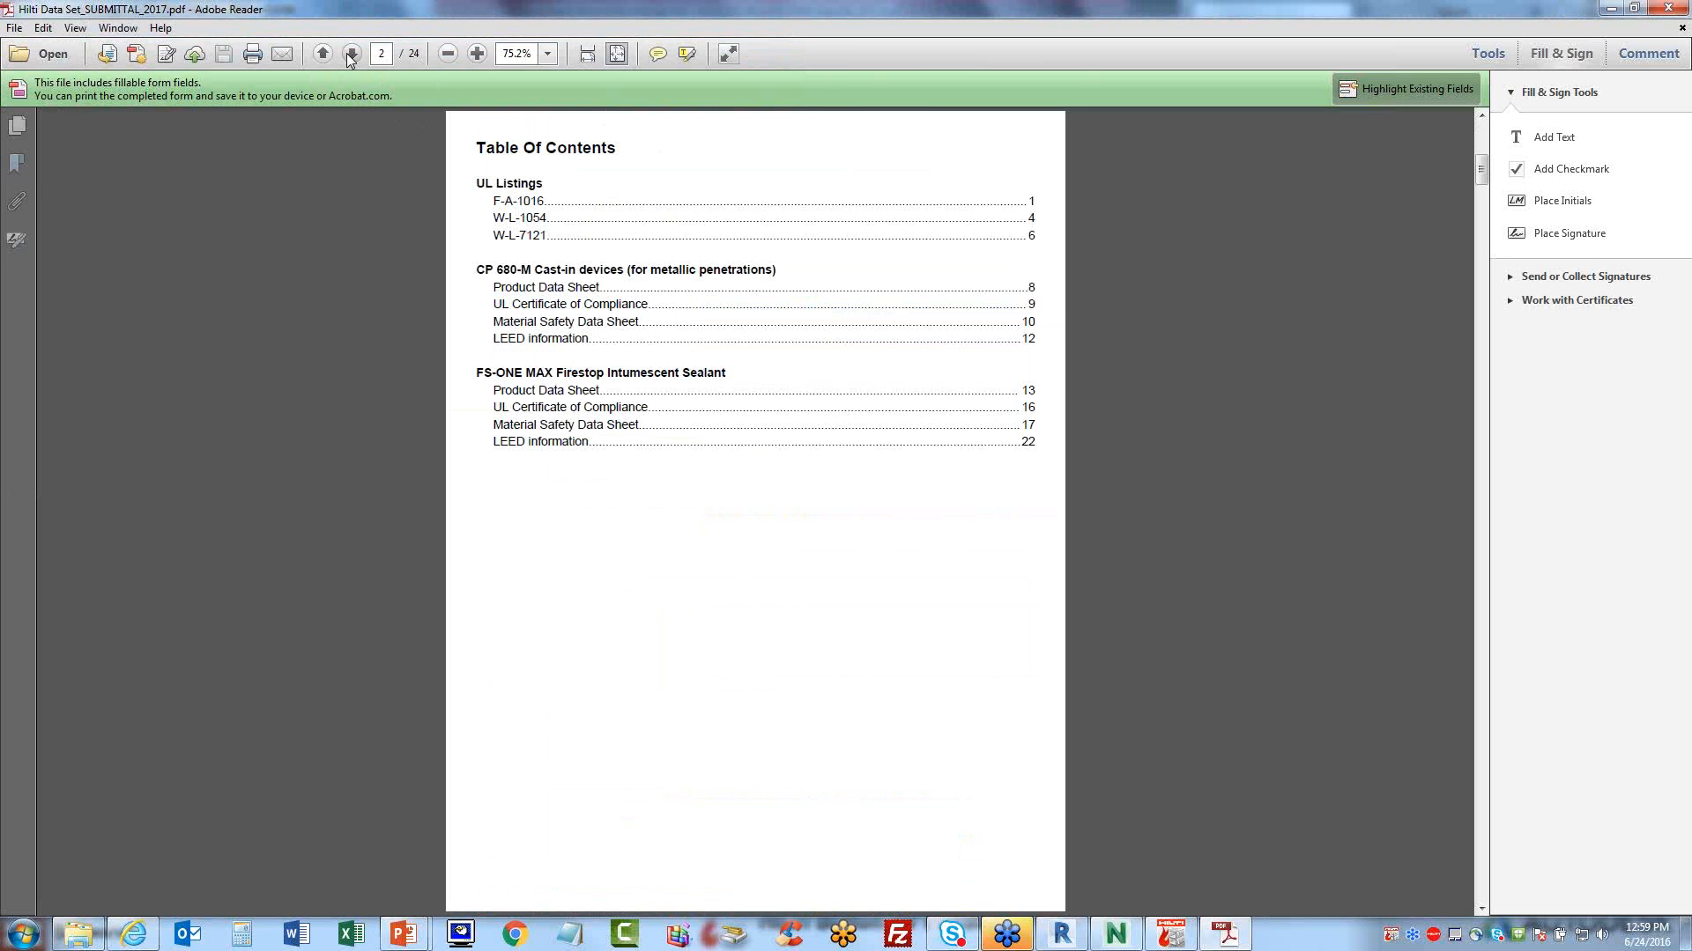
pyautogui.click(351, 55)
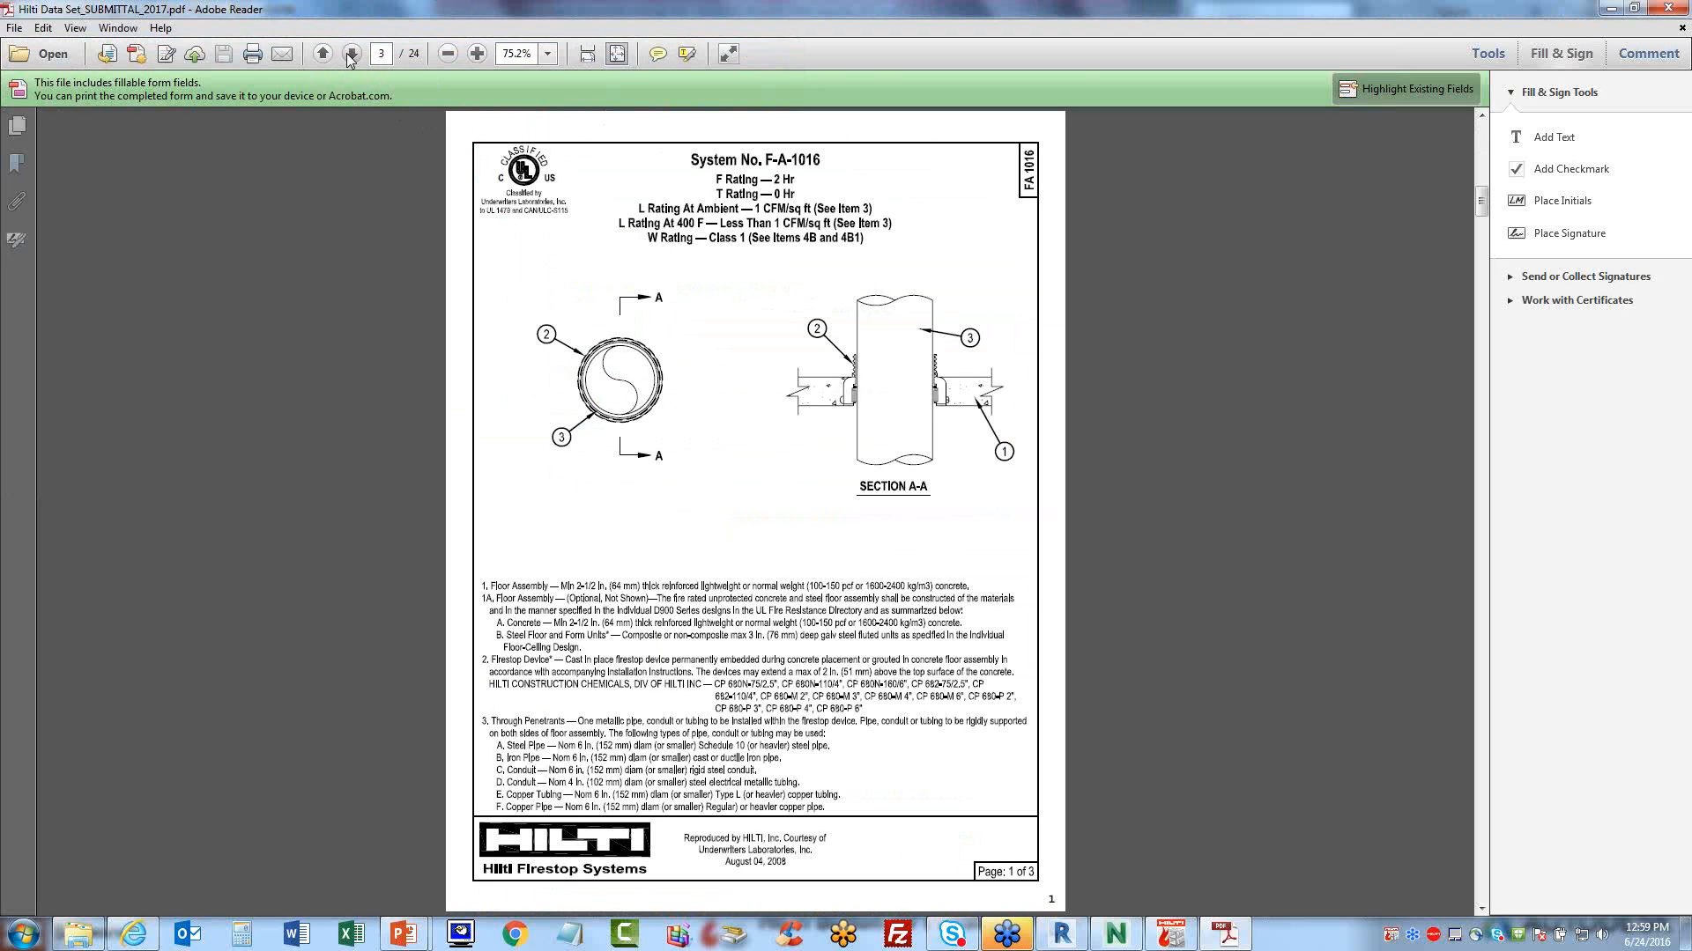
pyautogui.click(350, 55)
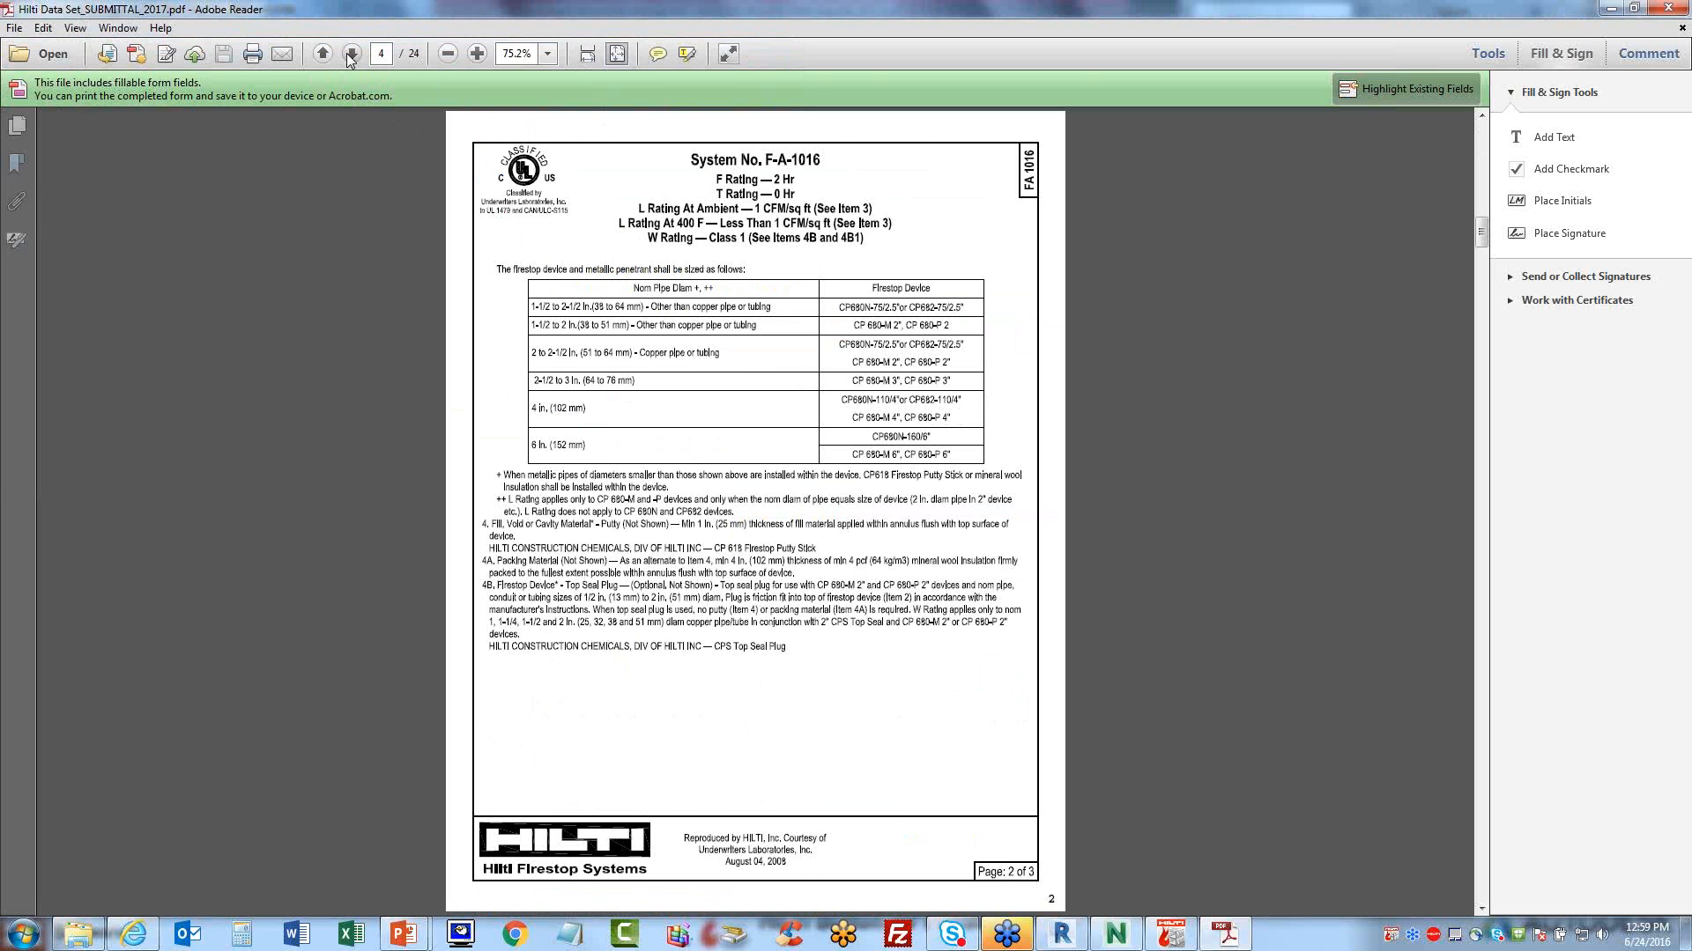
pyautogui.click(350, 55)
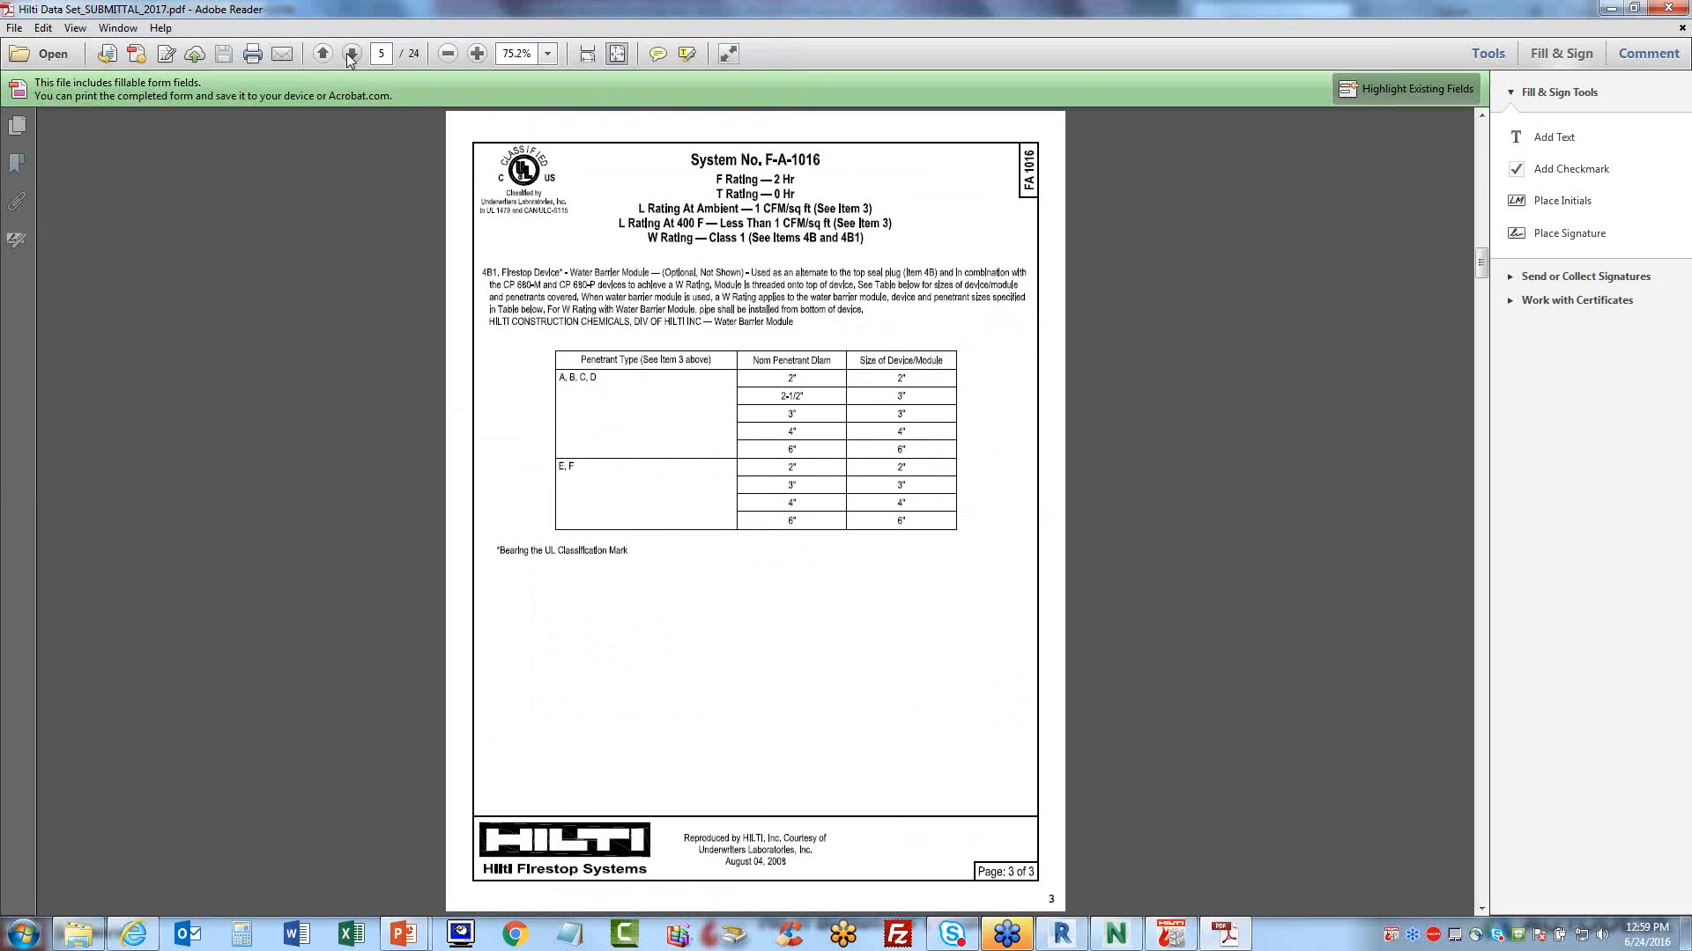
pyautogui.click(350, 59)
pyautogui.click(351, 54)
pyautogui.click(350, 54)
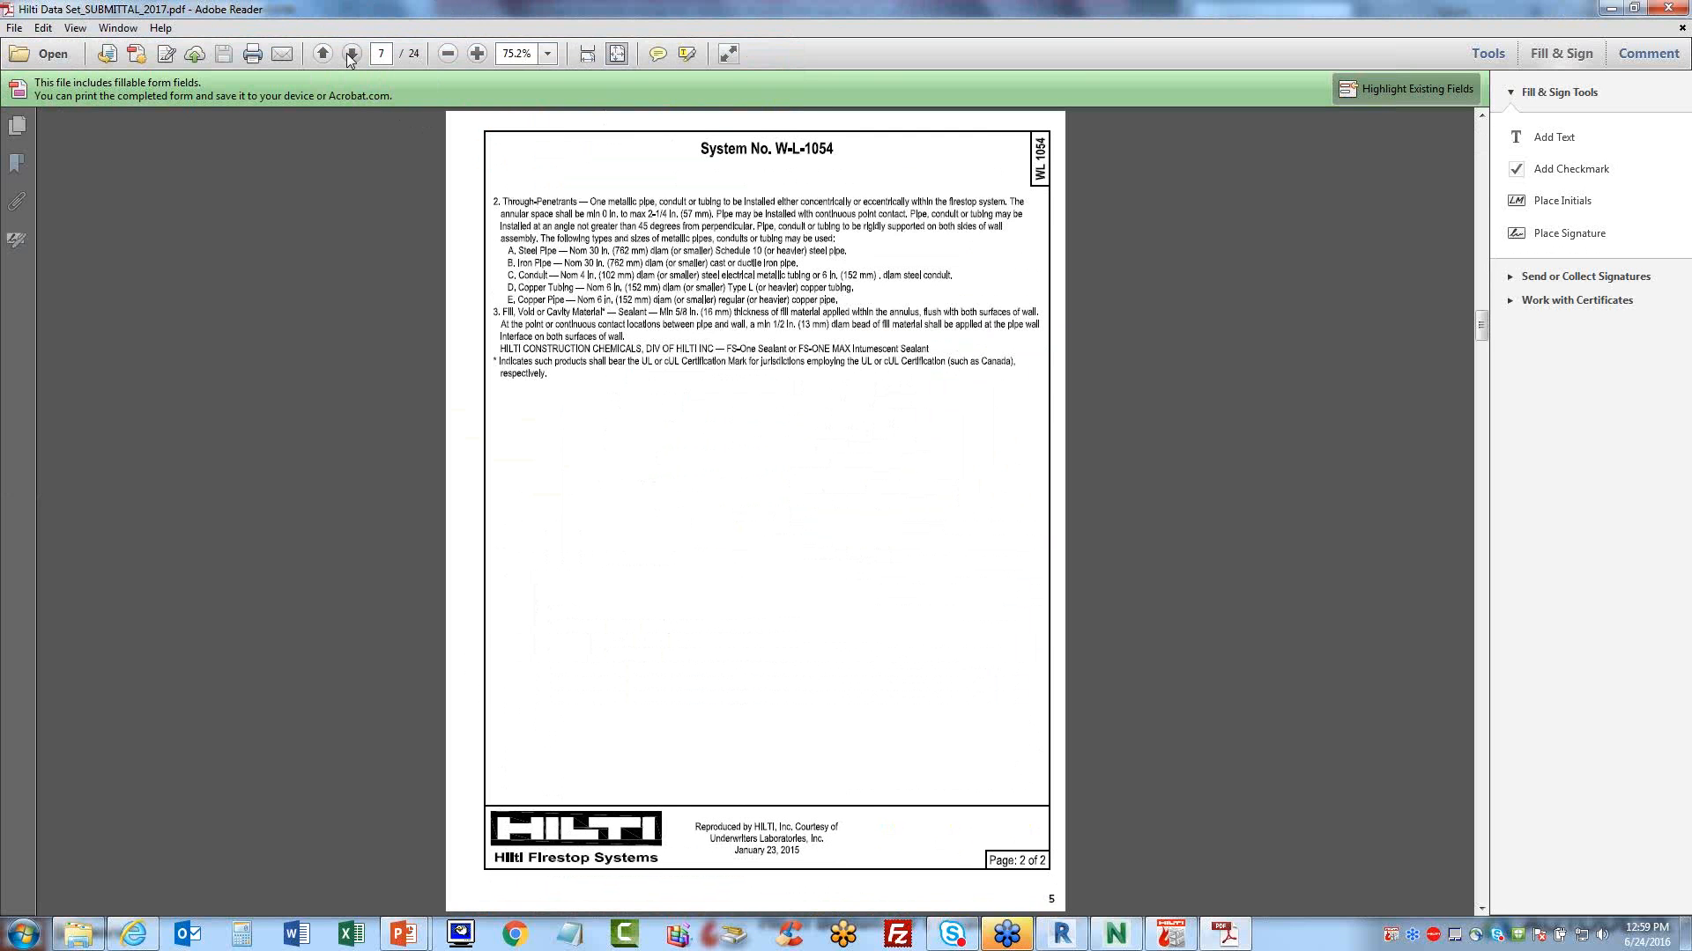
pyautogui.click(351, 54)
pyautogui.click(351, 54)
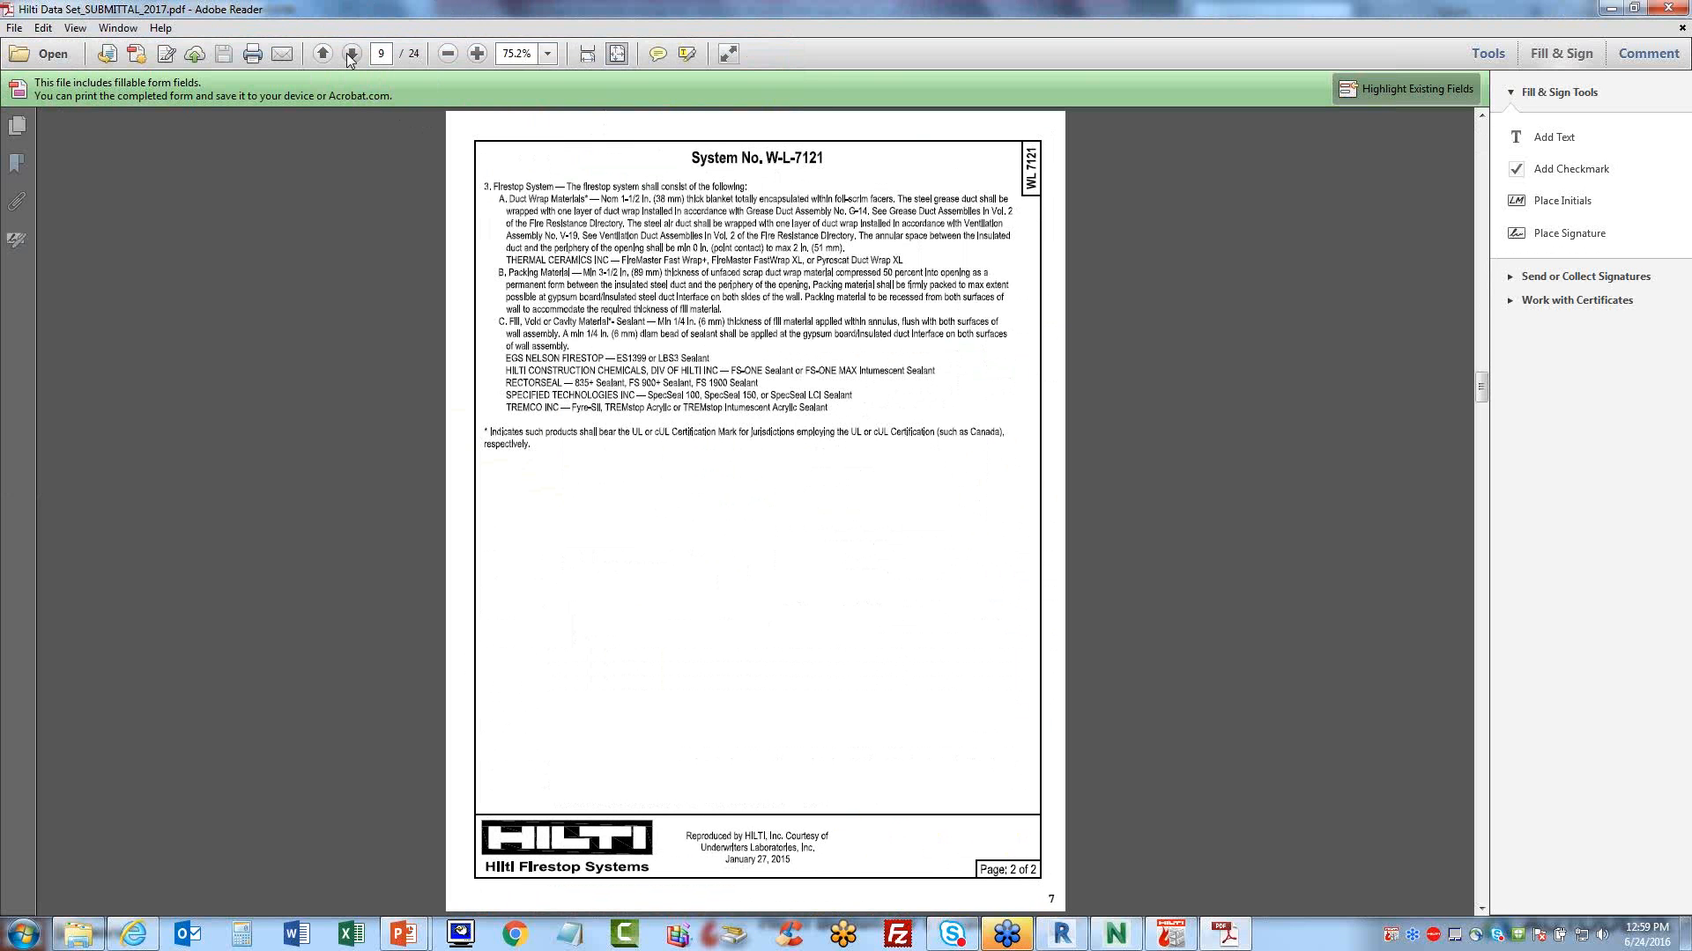
# - Examine the submittal's CP 680-P and CP 680-M product information, FM certificate, material safety data sheet and LEED letter
pyautogui.click(350, 55)
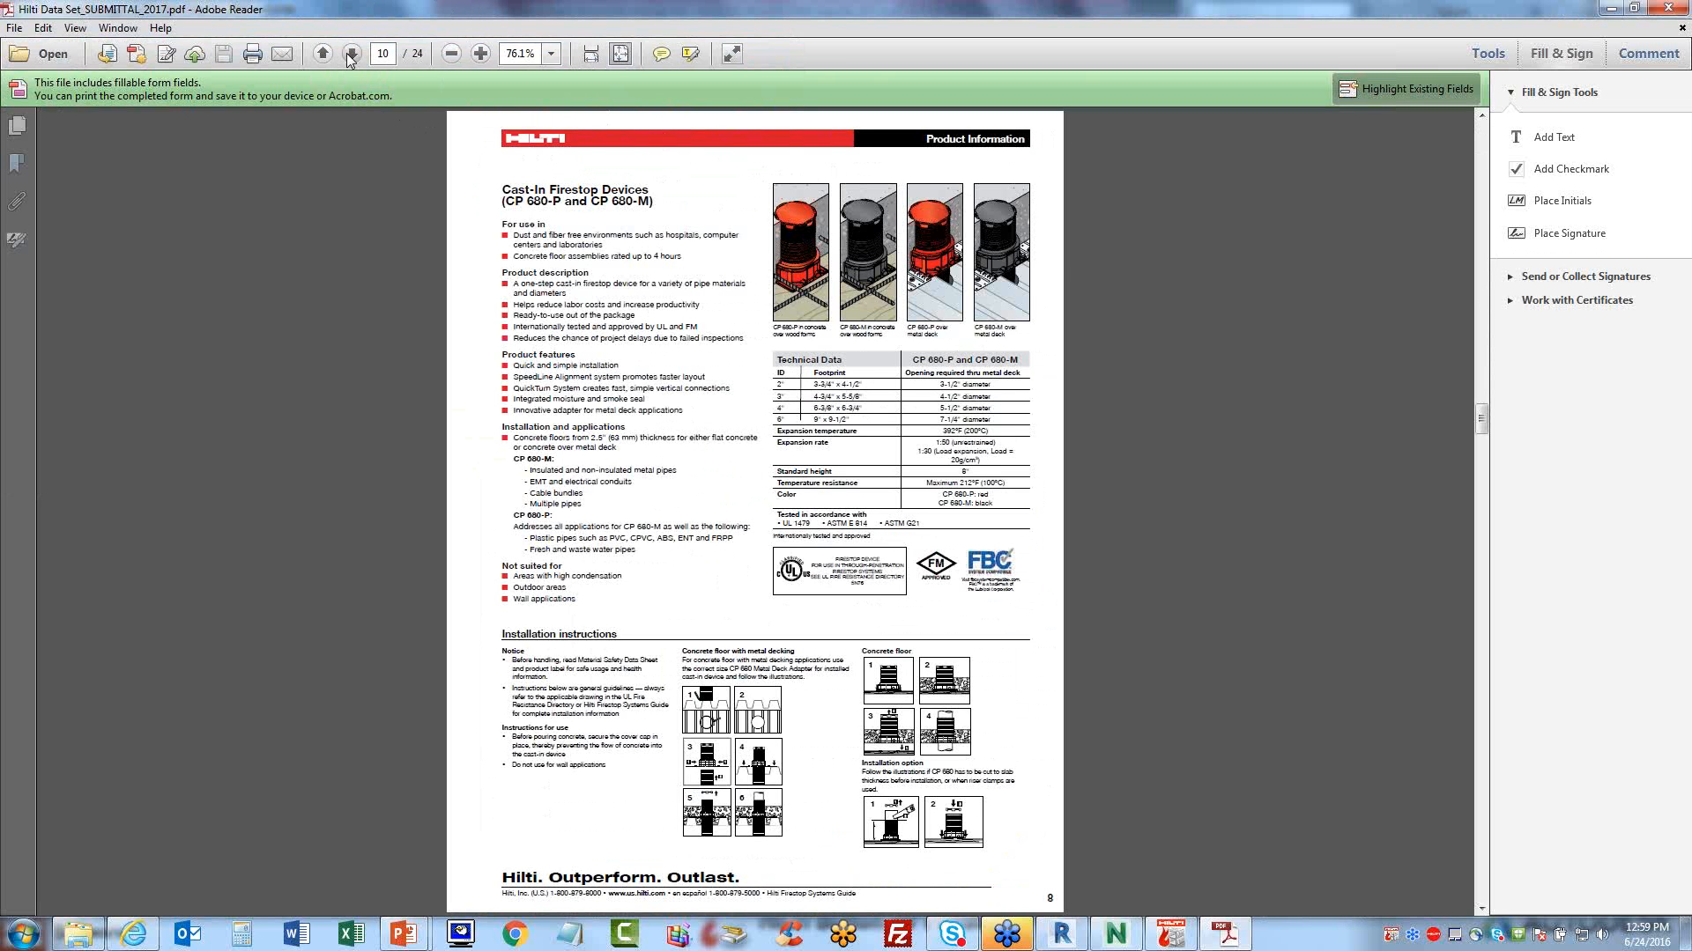
pyautogui.click(351, 55)
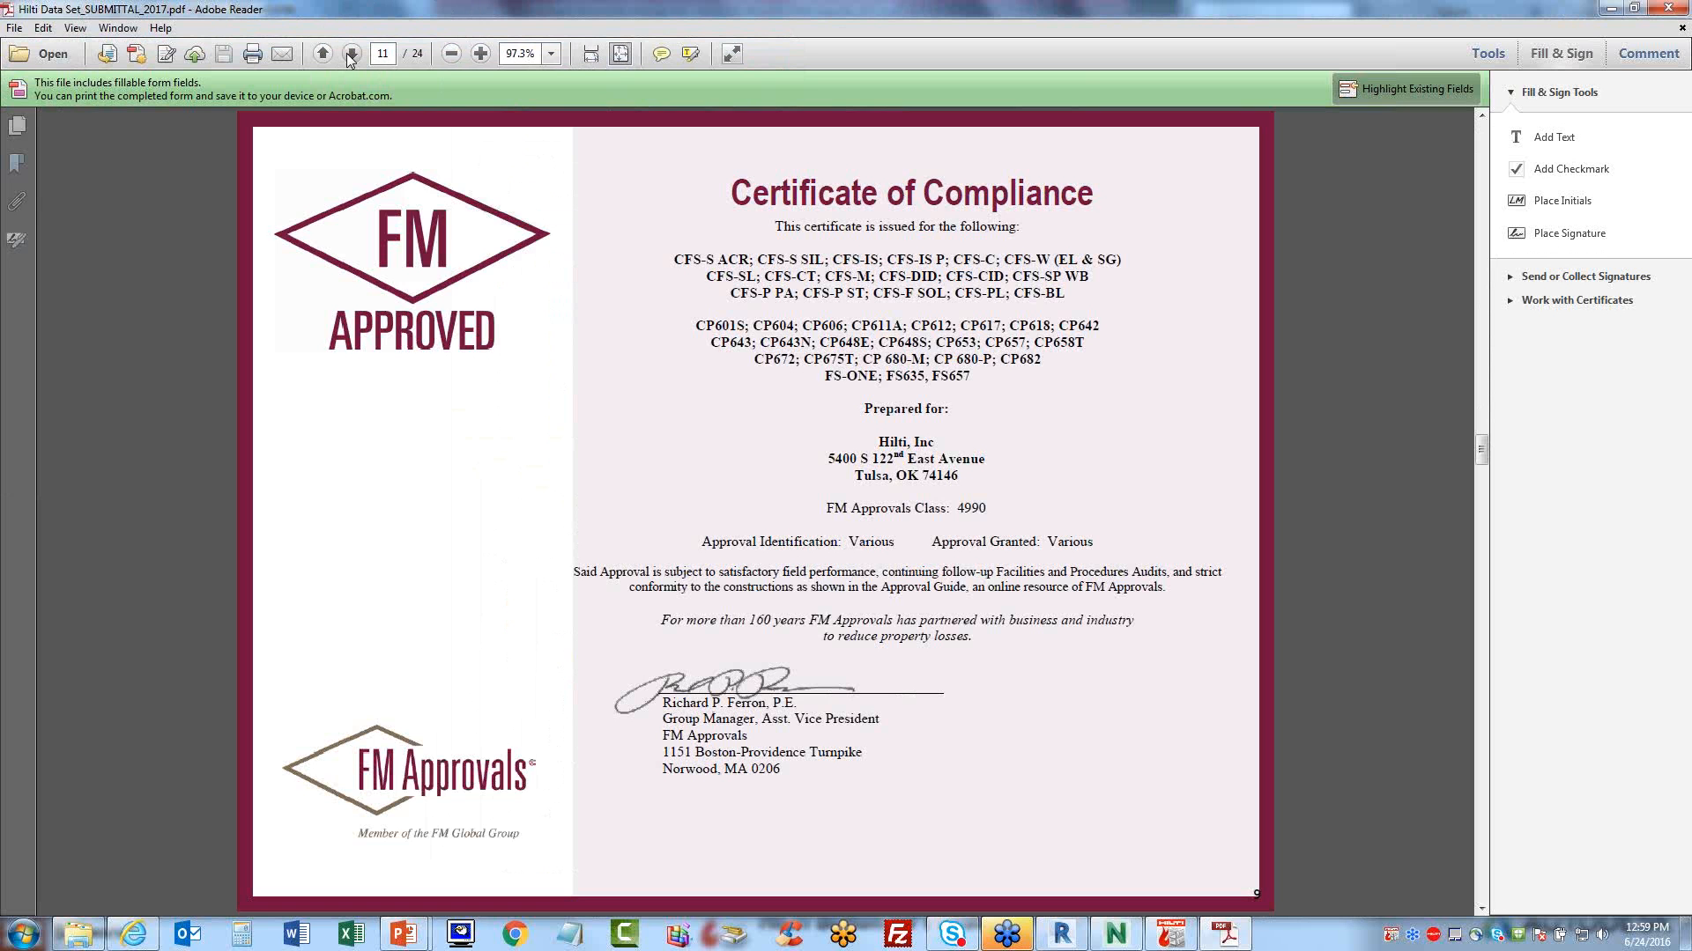
pyautogui.click(352, 55)
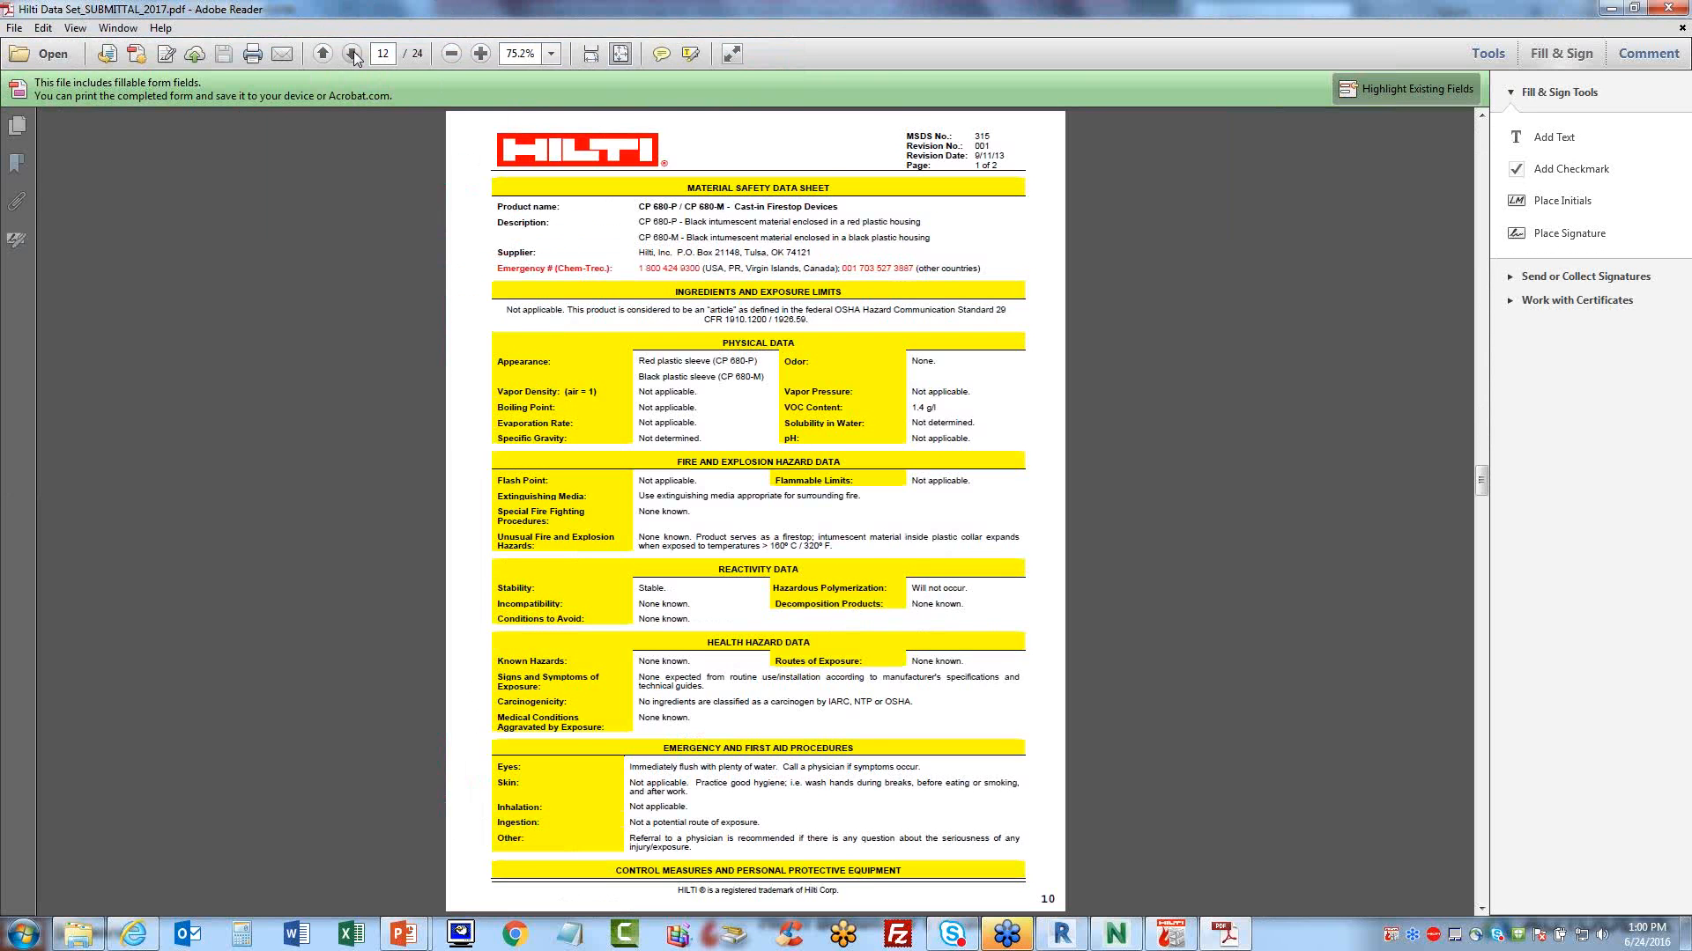
pyautogui.click(352, 55)
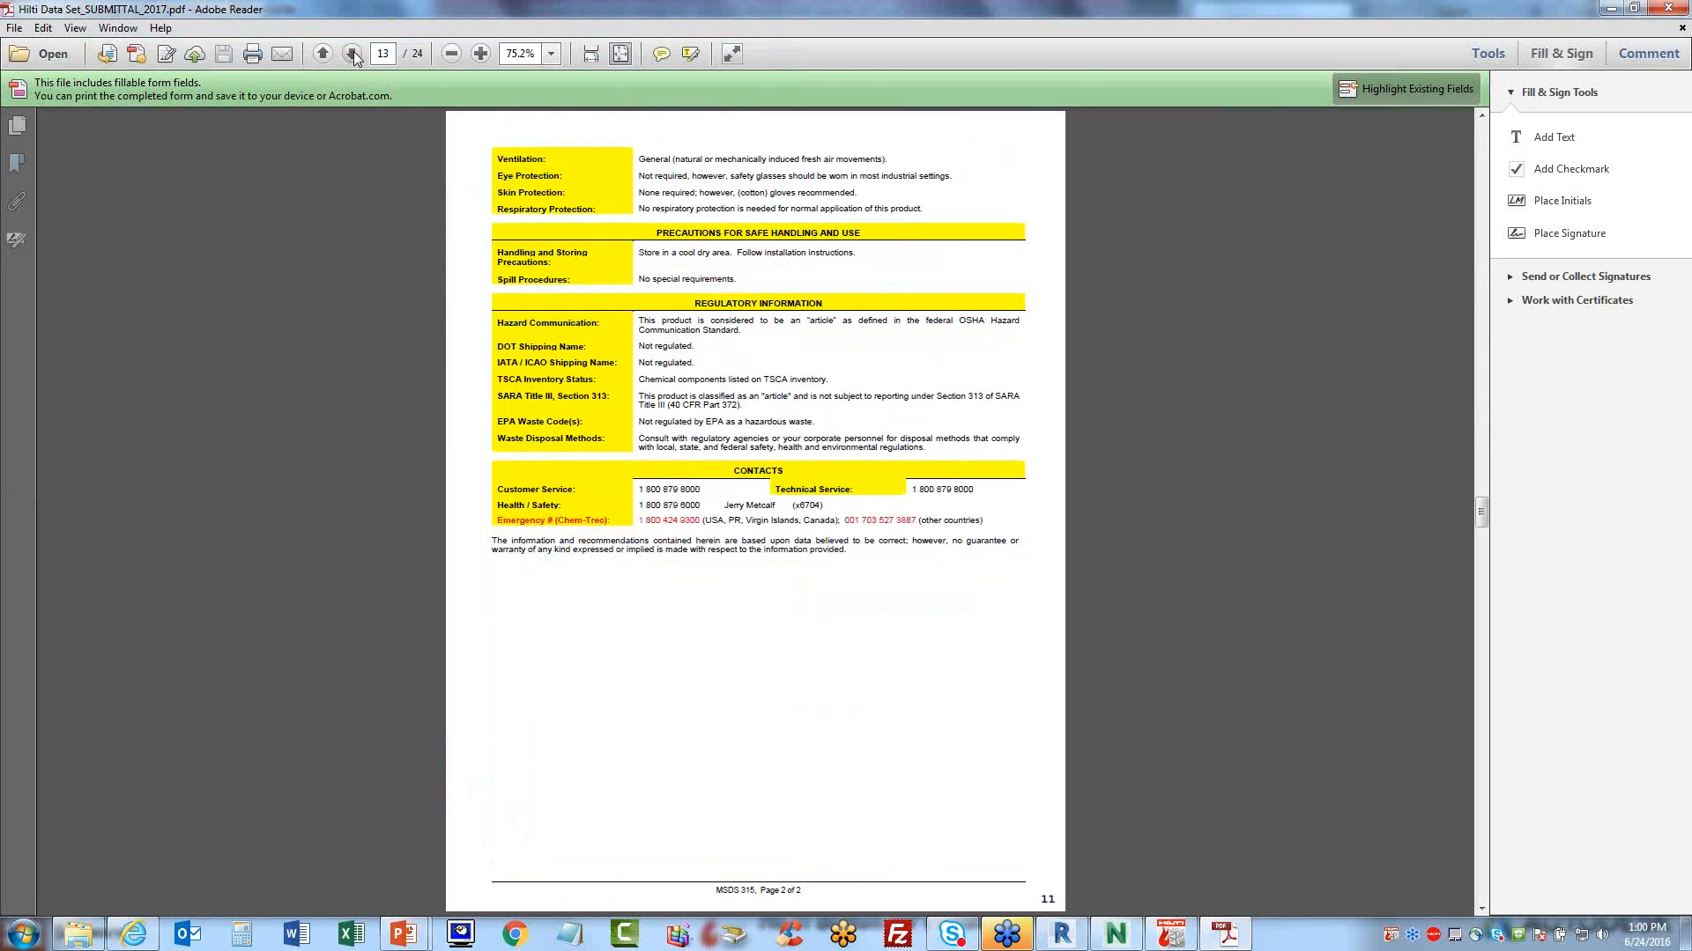
pyautogui.click(352, 54)
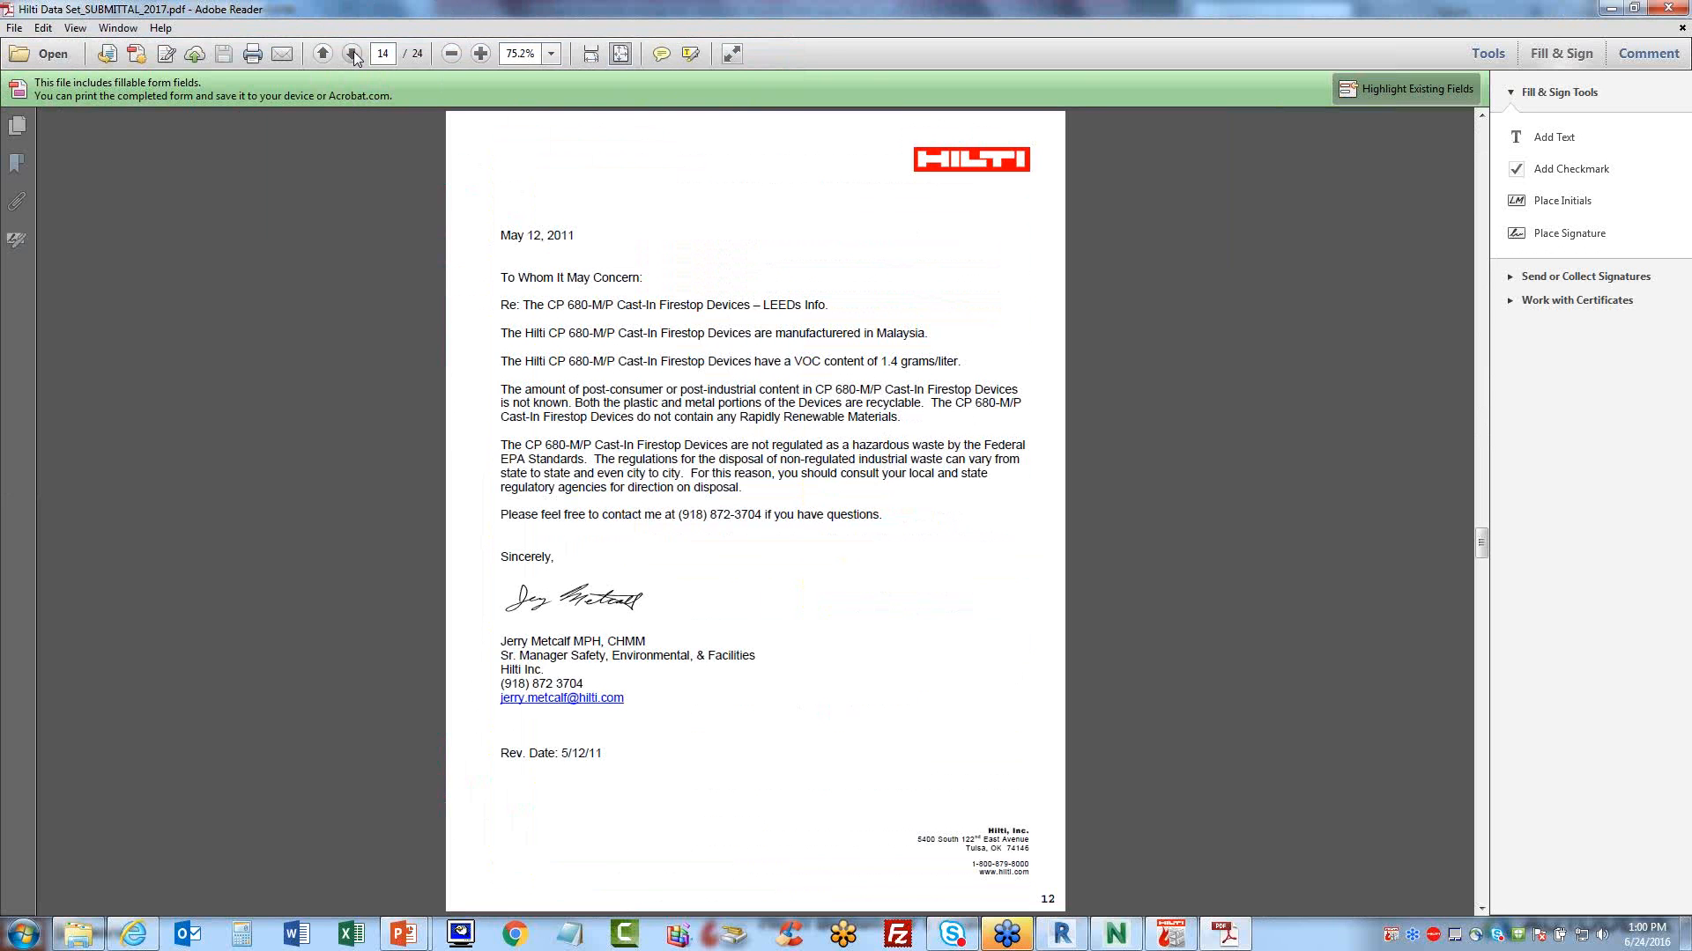
# - Examine the submittal's FS-ONE MAX substitution letter, UL certificate of compliance, safety data sheet and closing LEED letter
pyautogui.click(352, 54)
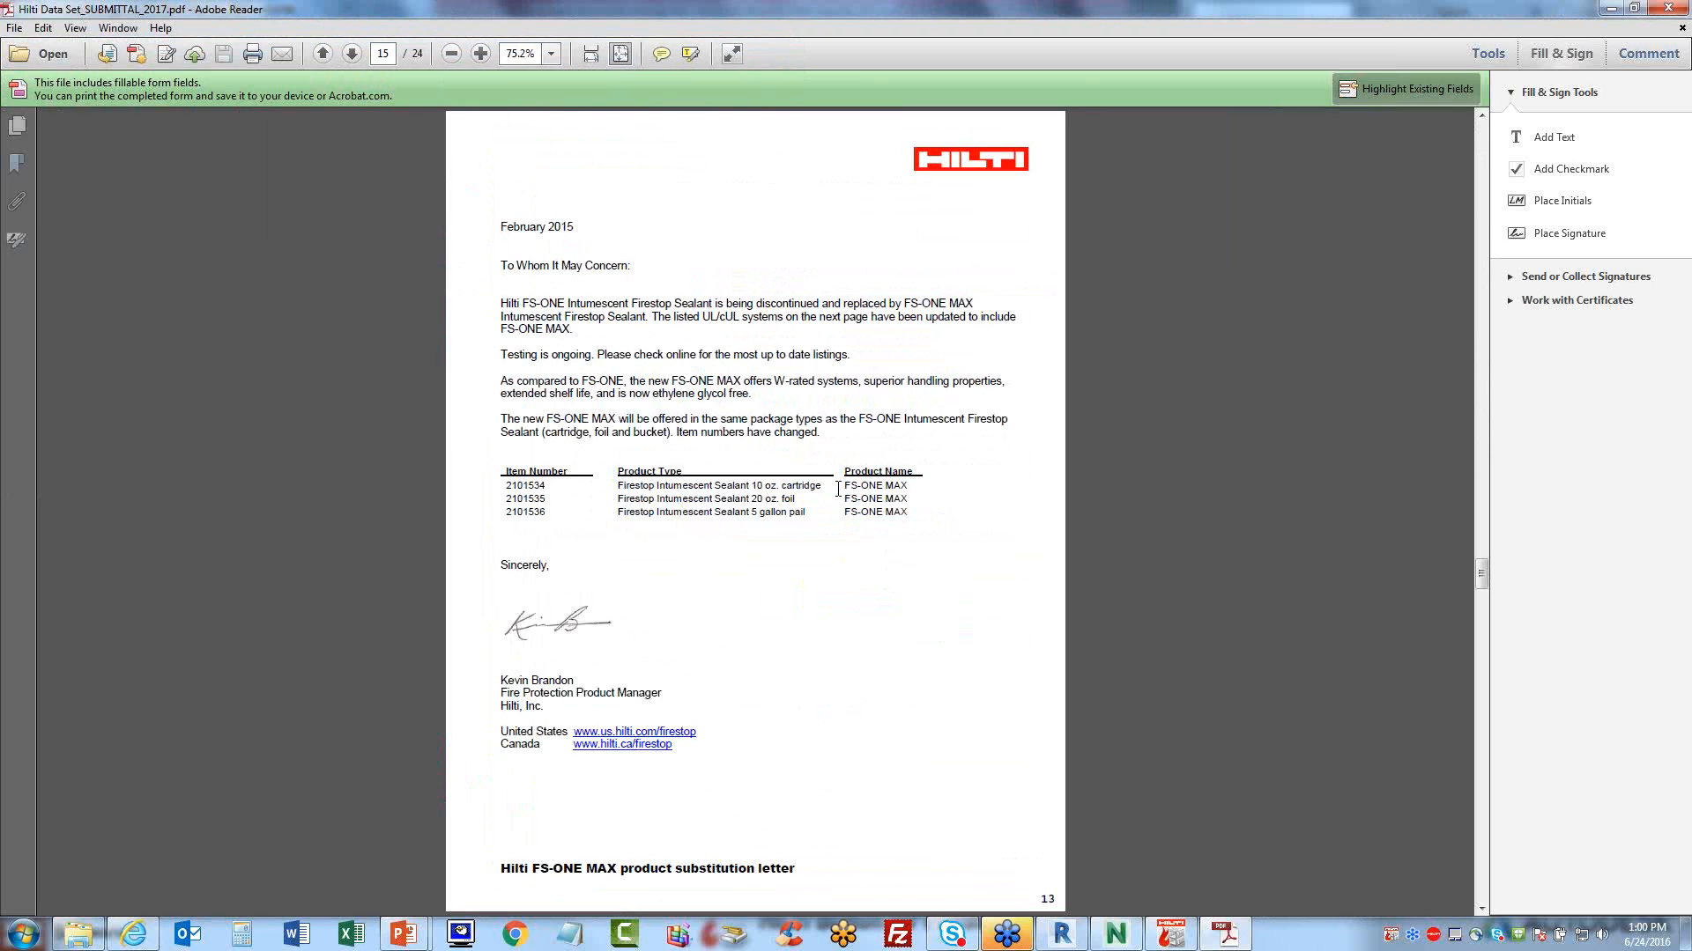
pyautogui.click(352, 55)
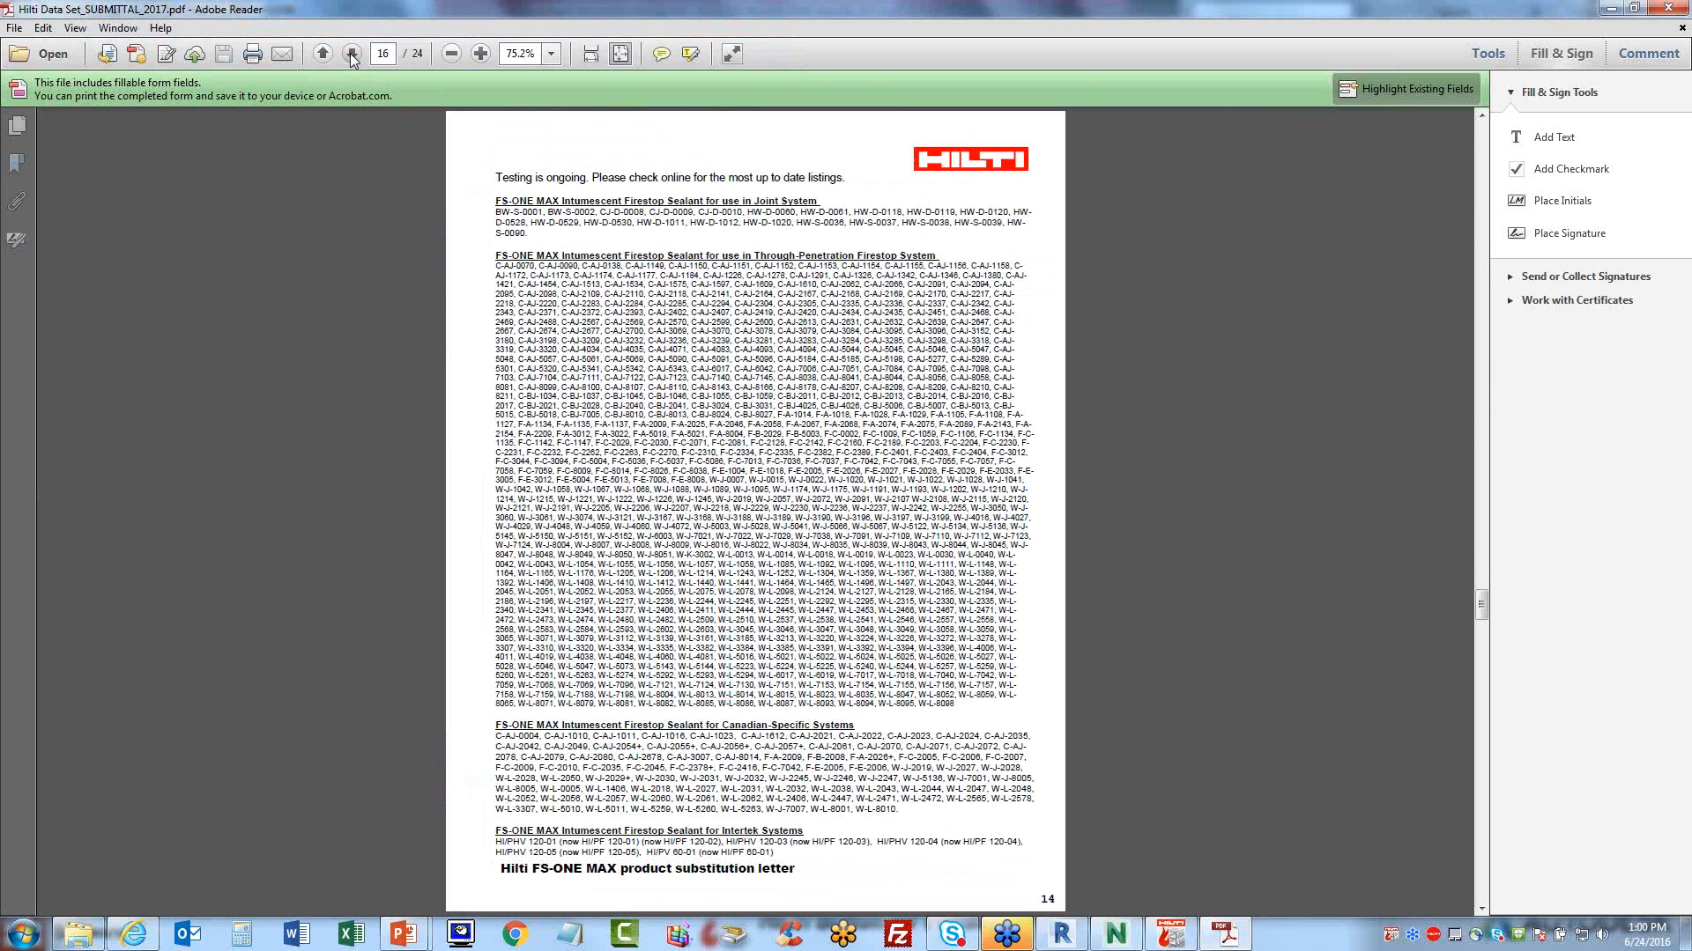
pyautogui.click(352, 55)
pyautogui.click(353, 55)
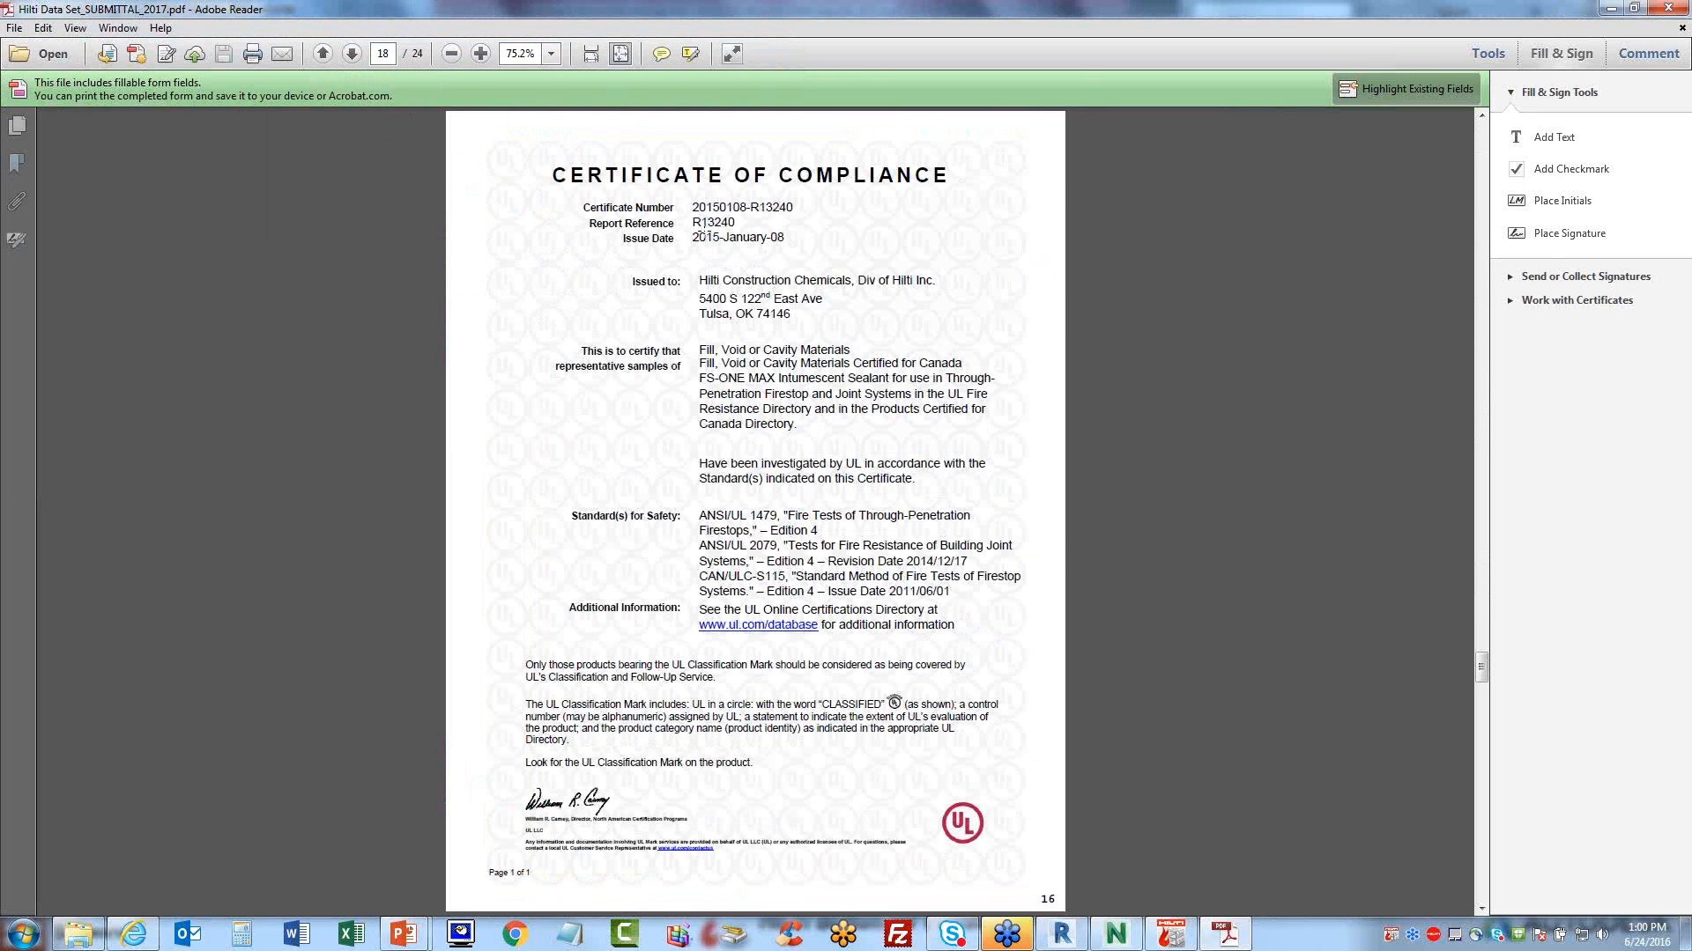
pyautogui.click(352, 54)
pyautogui.click(351, 55)
pyautogui.click(352, 55)
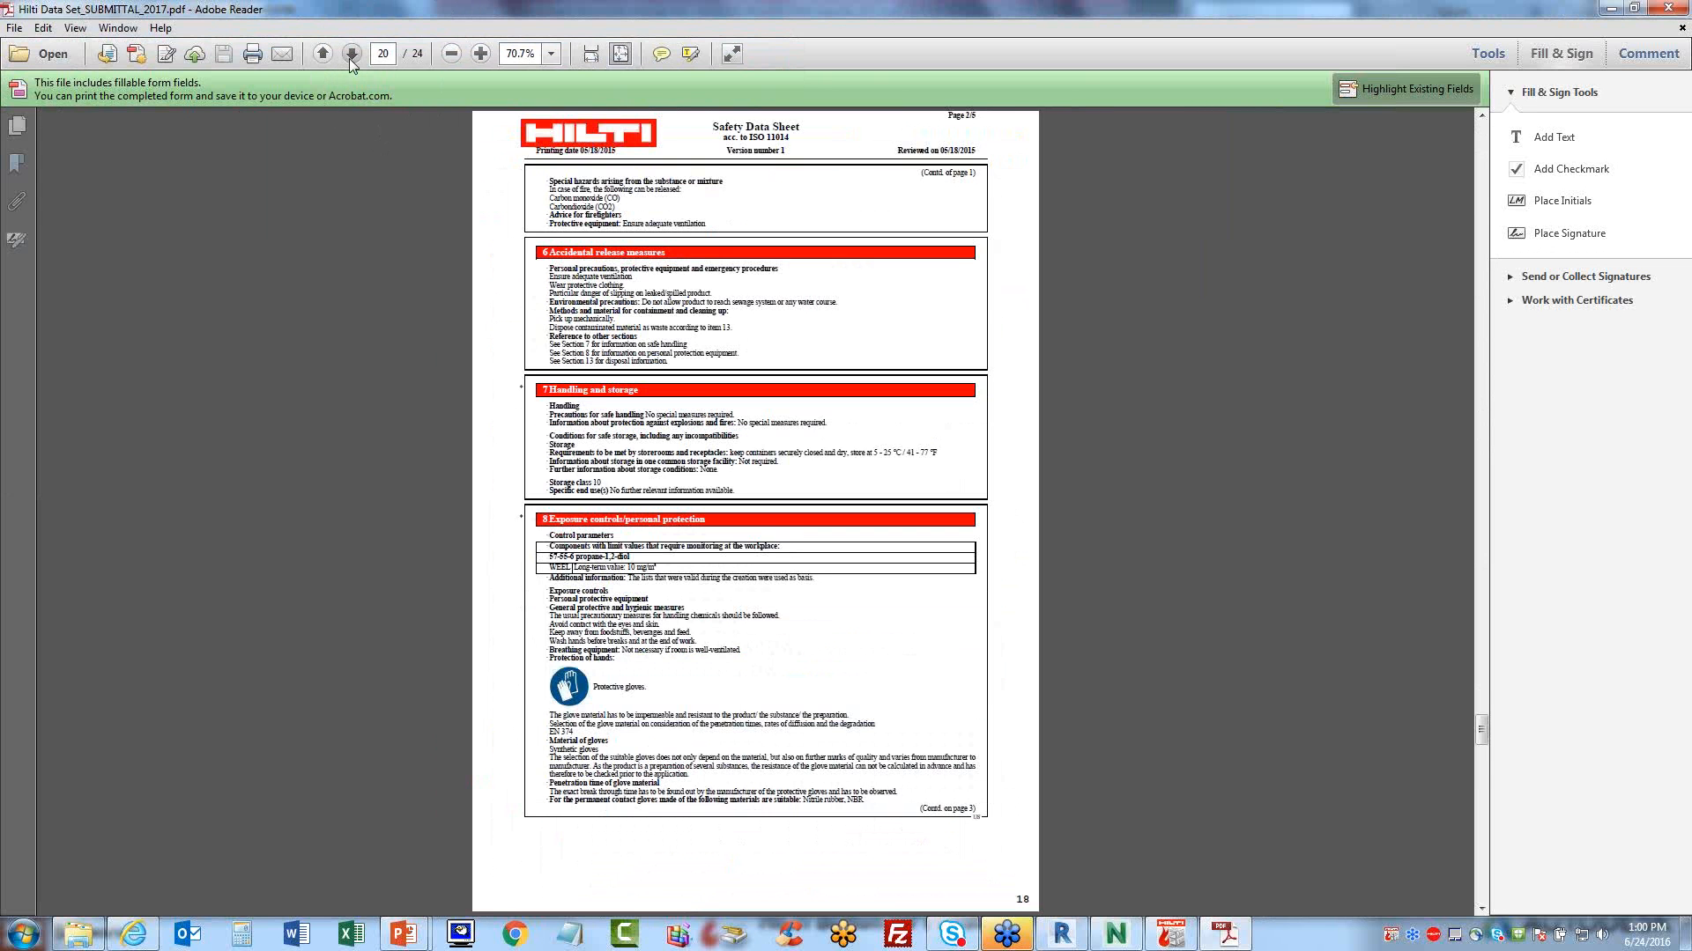
pyautogui.click(352, 55)
pyautogui.click(352, 55)
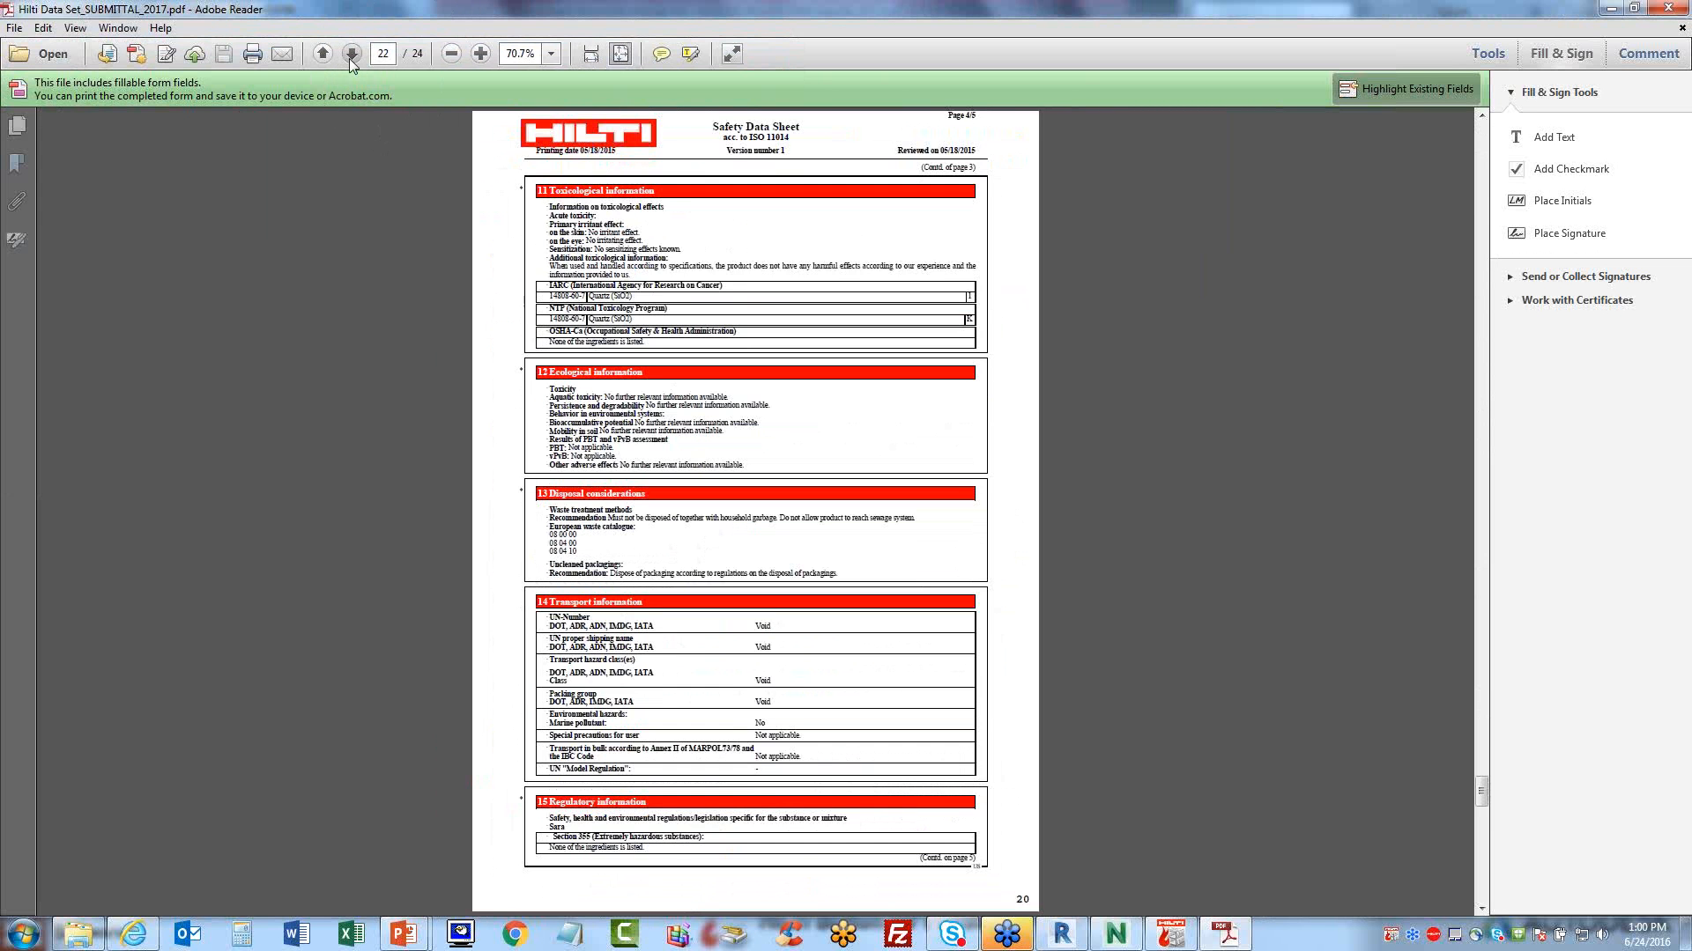
pyautogui.click(351, 54)
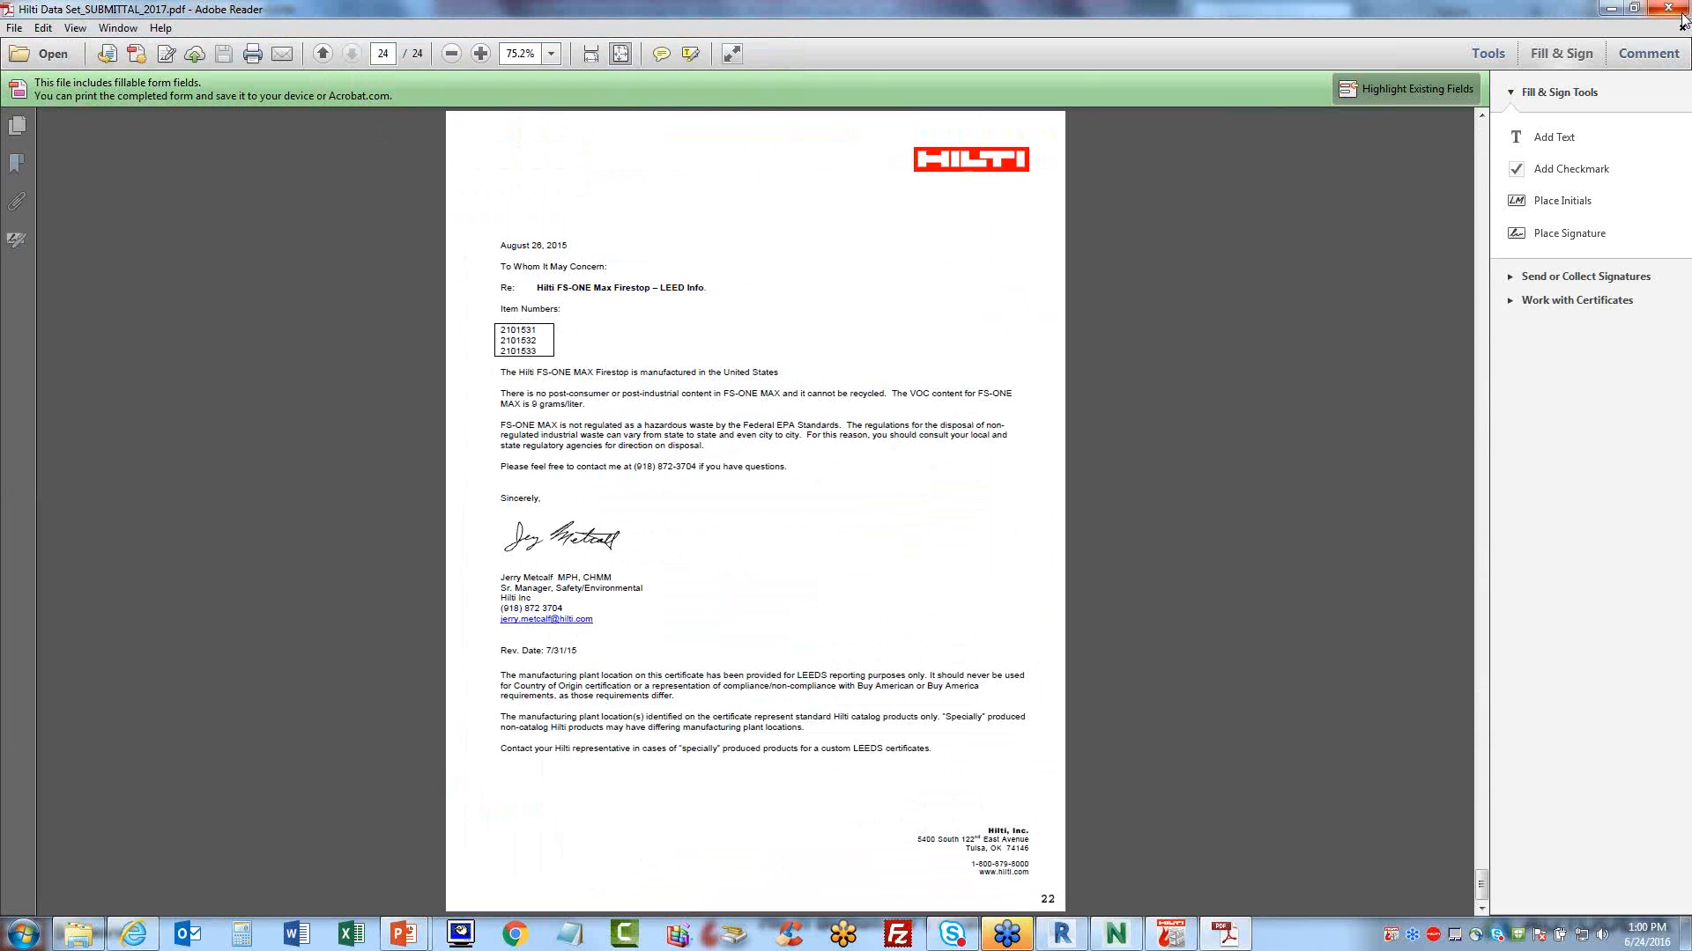
# - Minimize the submittal PDF, close FireStop Manager and inspect Clash1 close up in the Navisworks clash results
pyautogui.click(1609, 11)
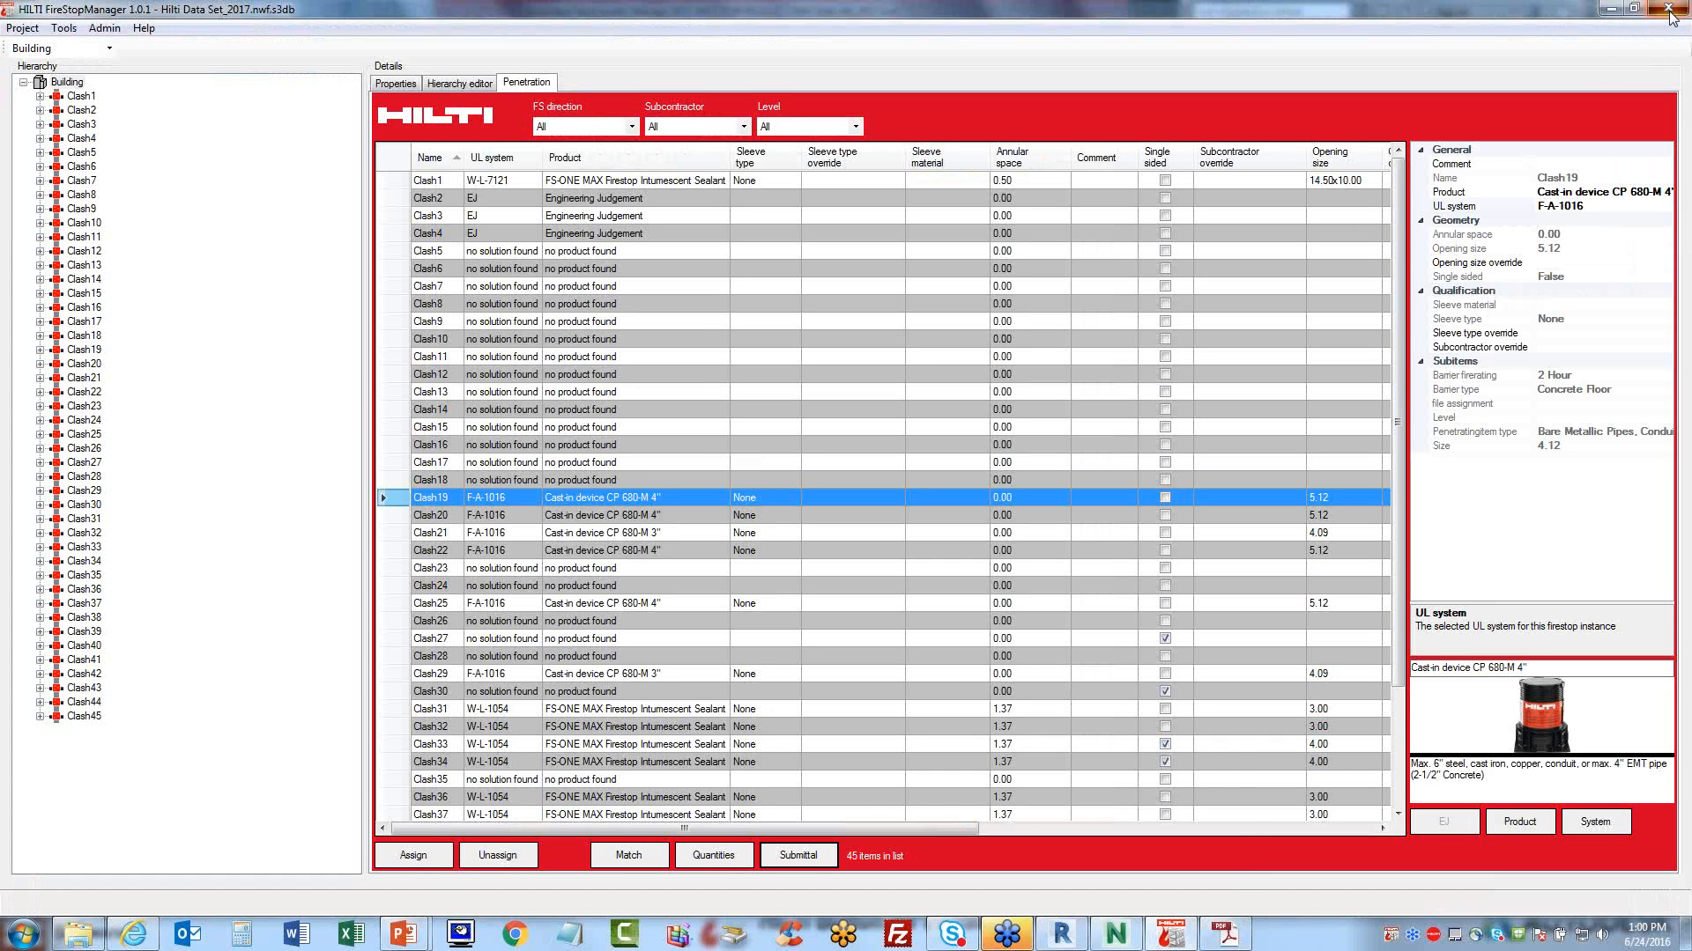
pyautogui.click(1668, 9)
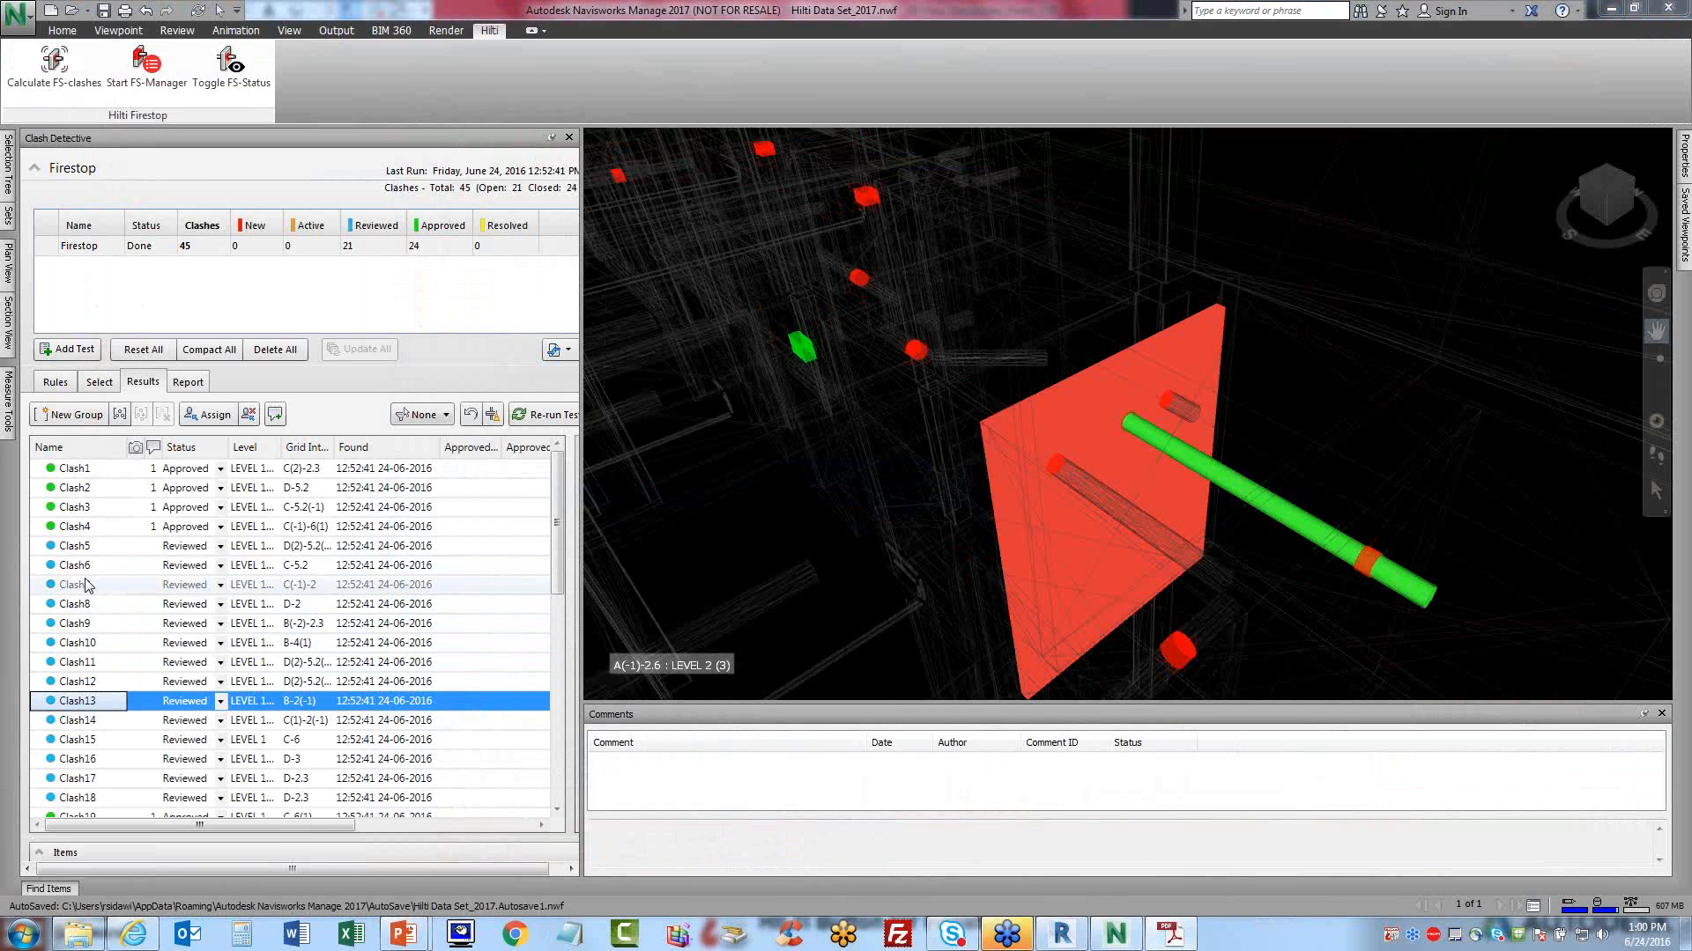
pyautogui.click(78, 476)
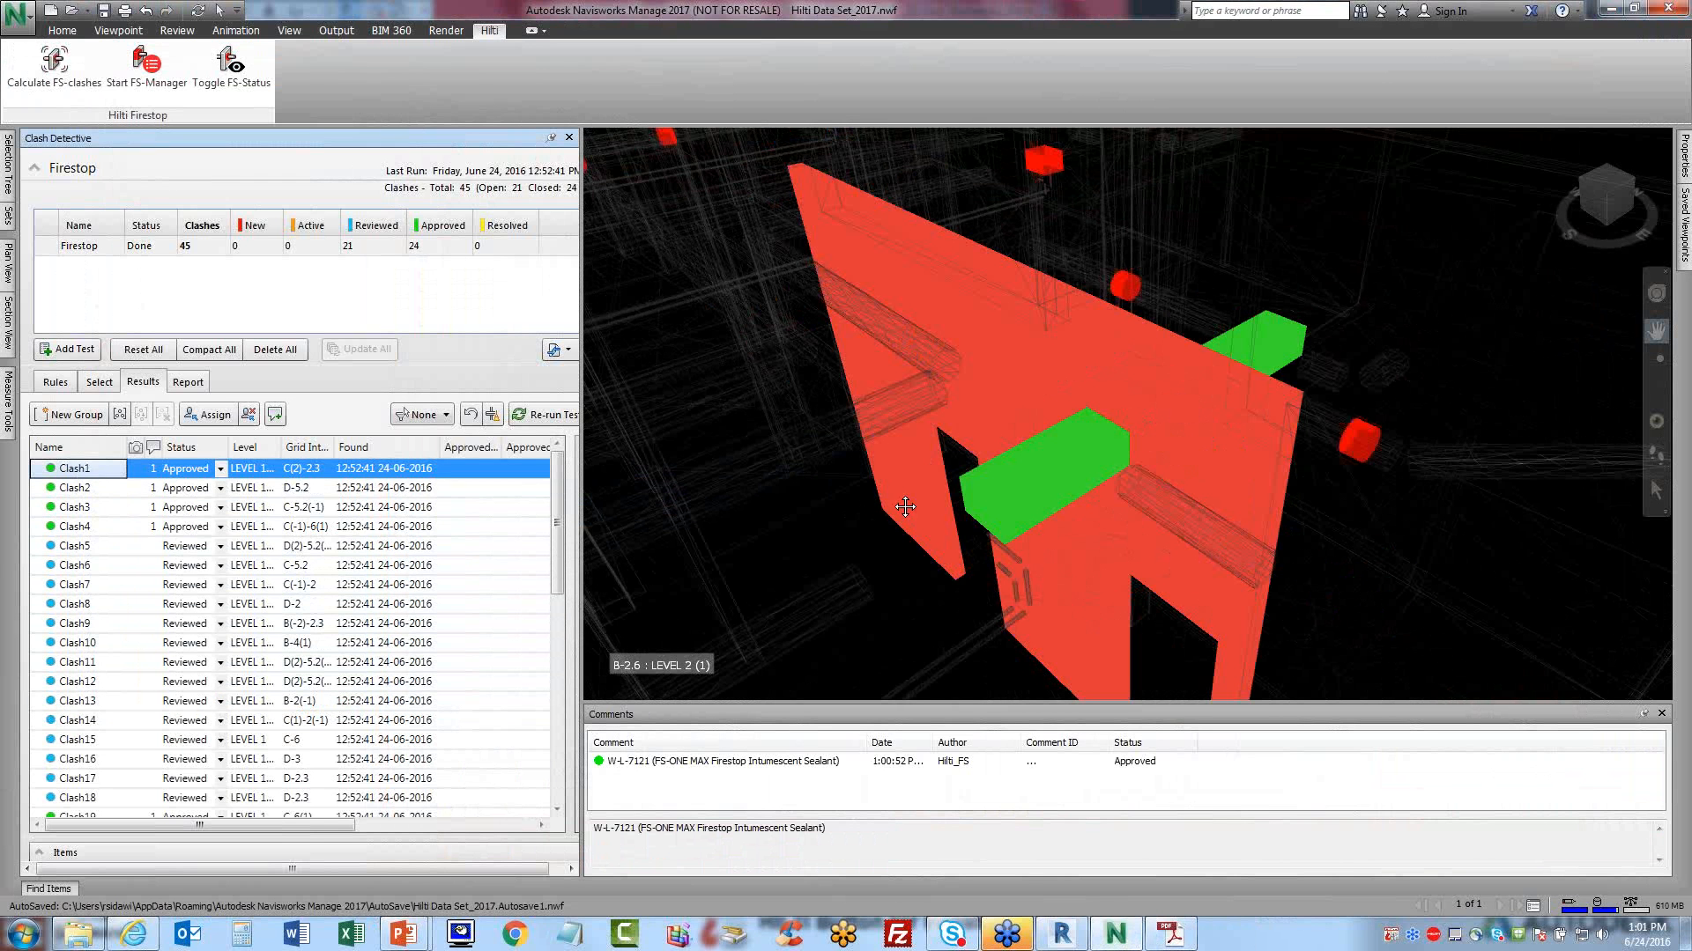
pyautogui.click(1149, 446)
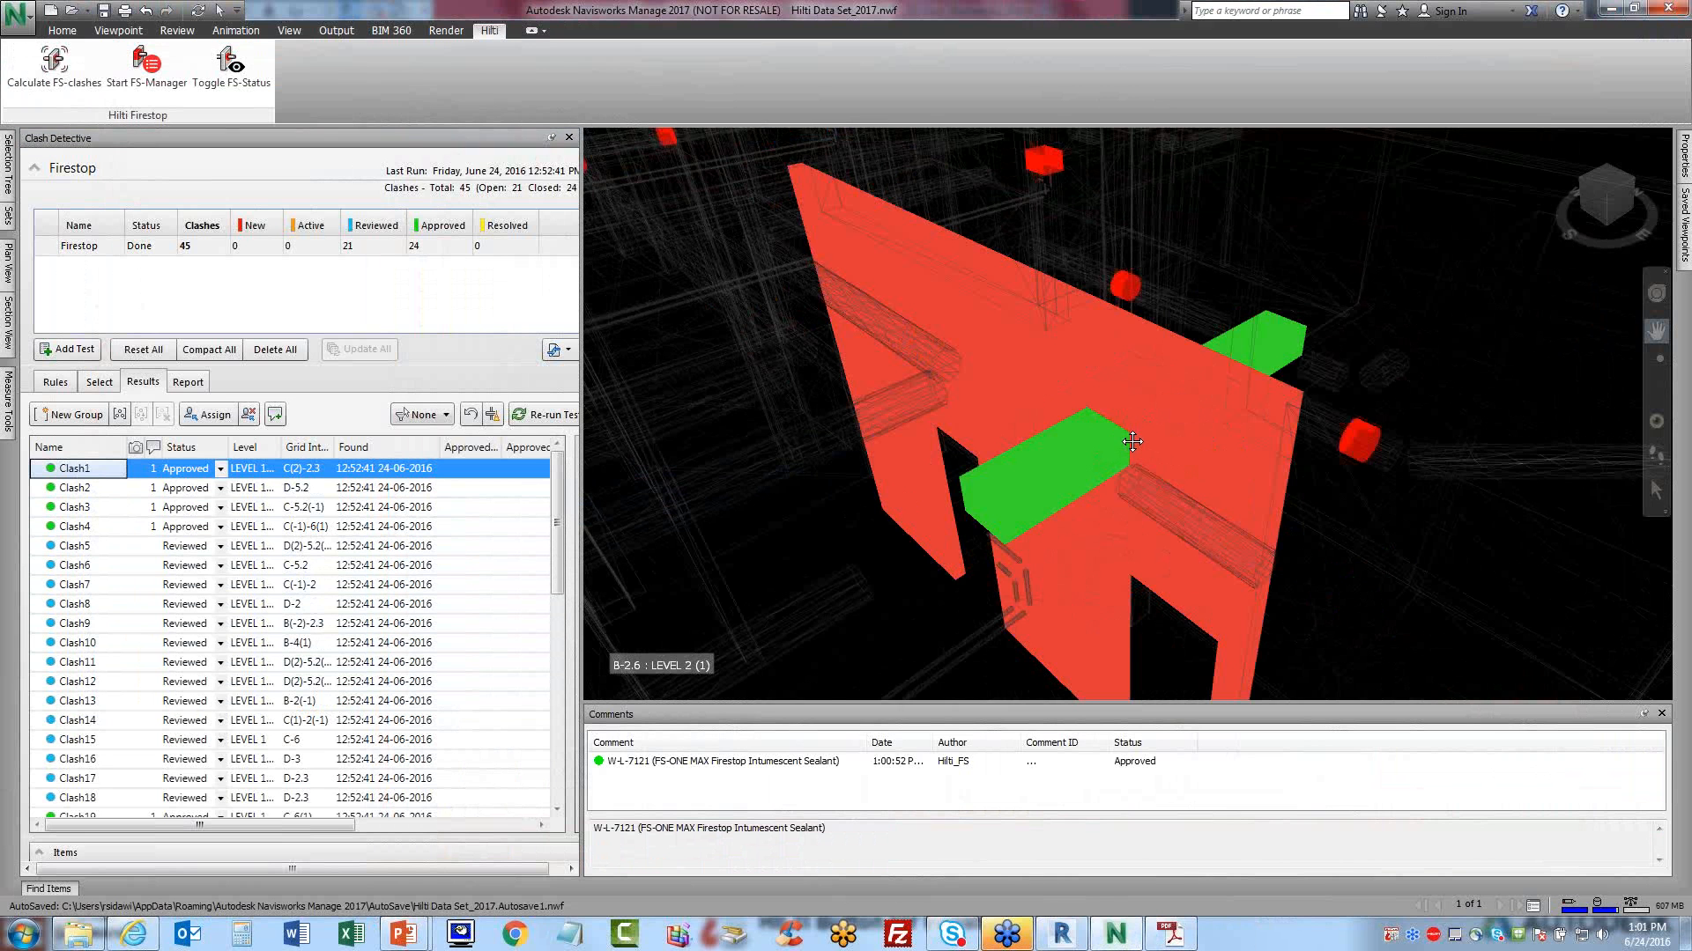
pyautogui.scroll(6, 1132, 441)
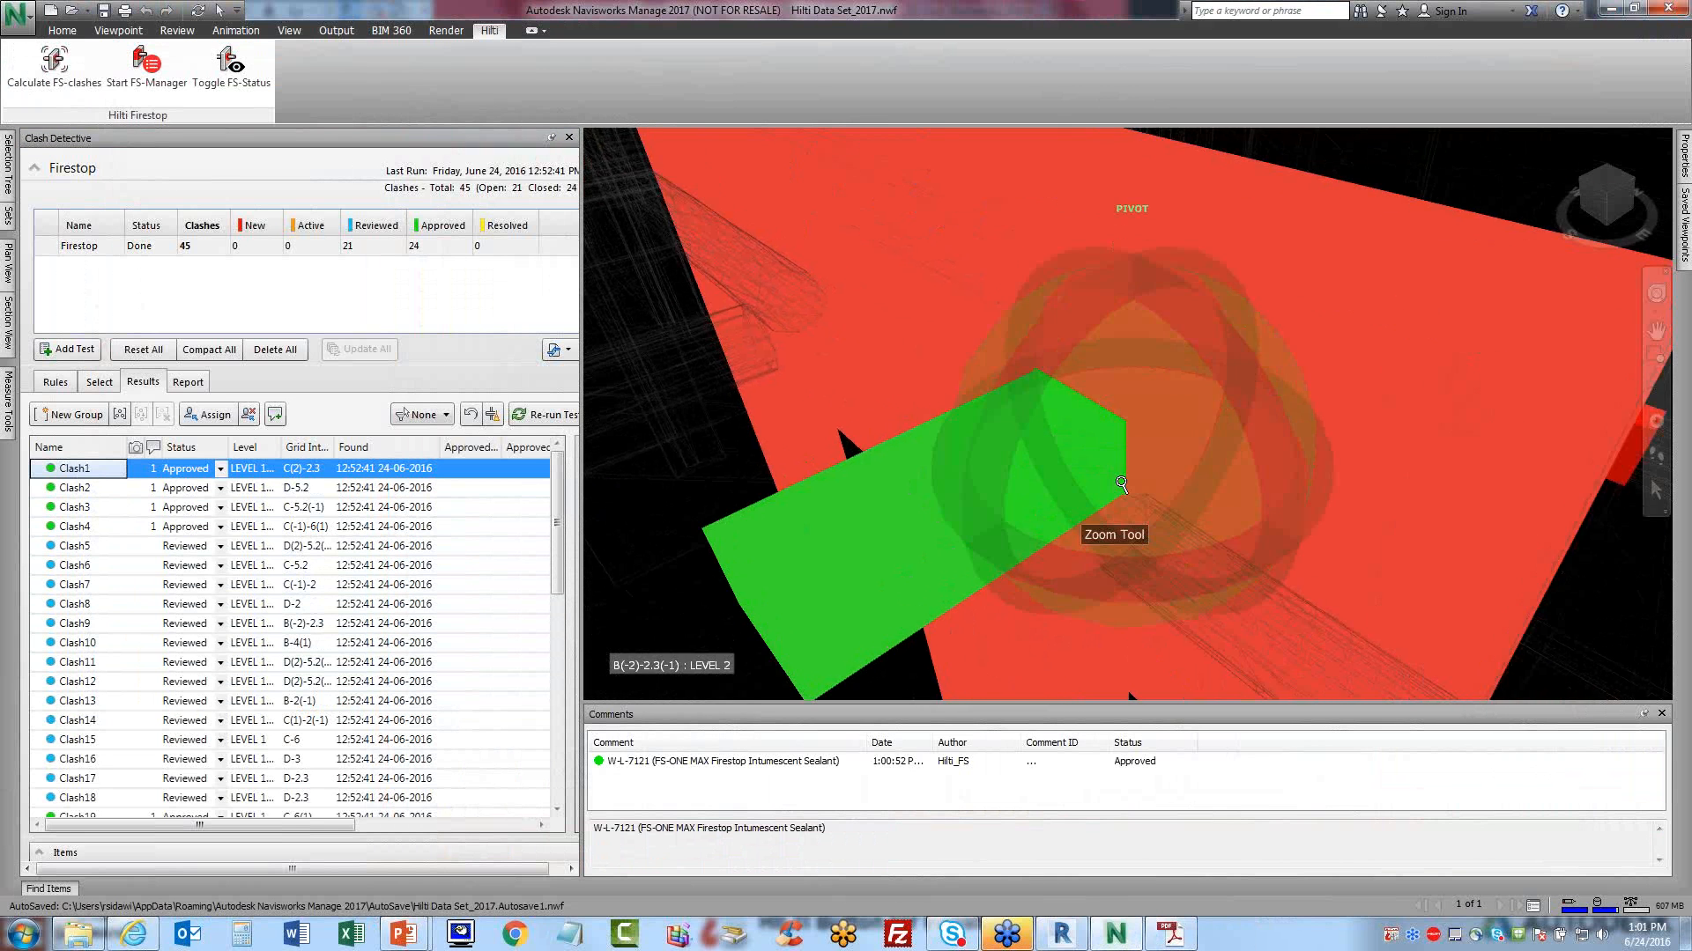
pyautogui.scroll(4, 1127, 455)
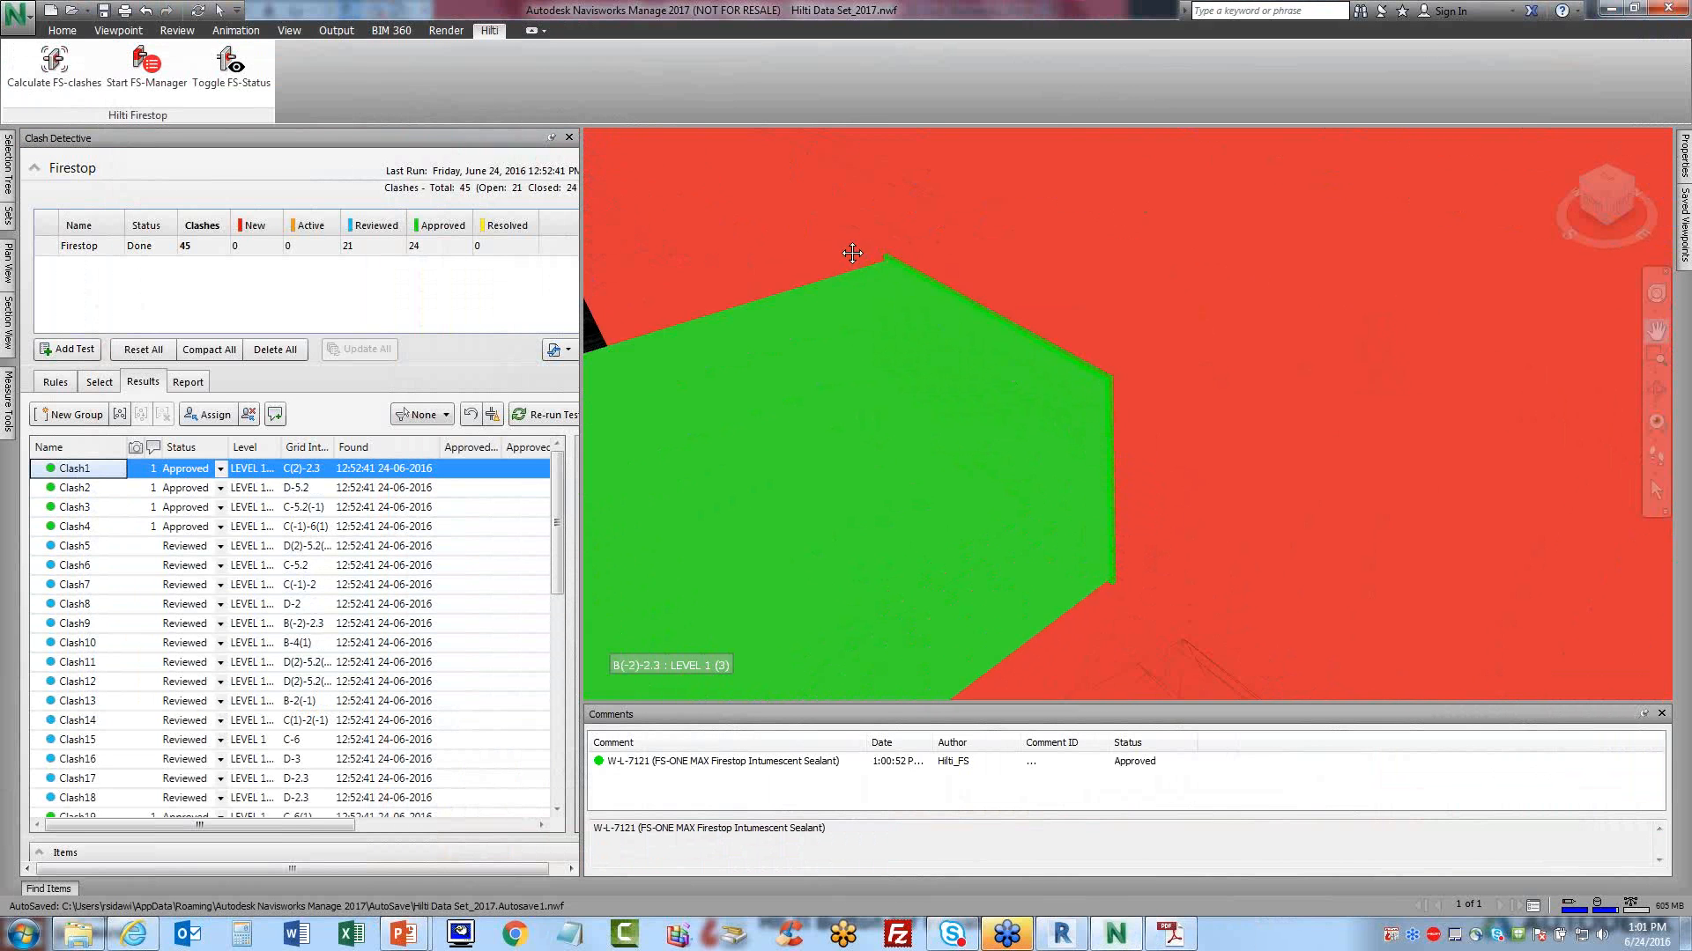
# - View Clash2 and Clash3 with their comments, and inspect the wall penetrations around Clash3 close up
pyautogui.click(219, 9)
pyautogui.click(76, 489)
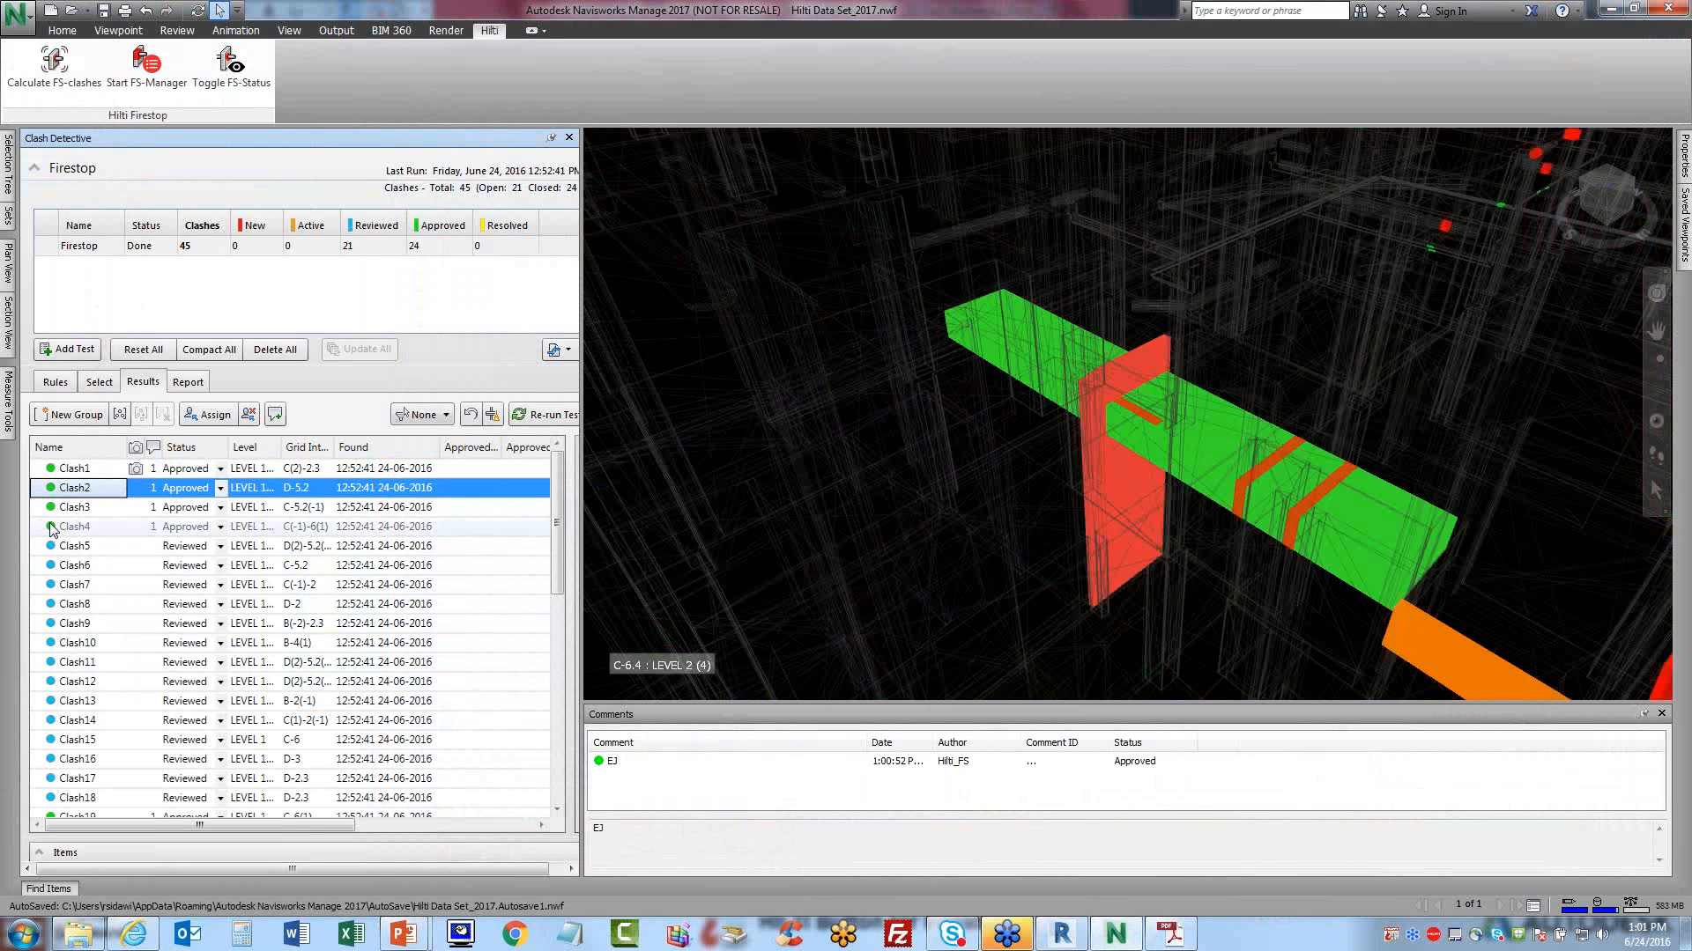
pyautogui.click(78, 508)
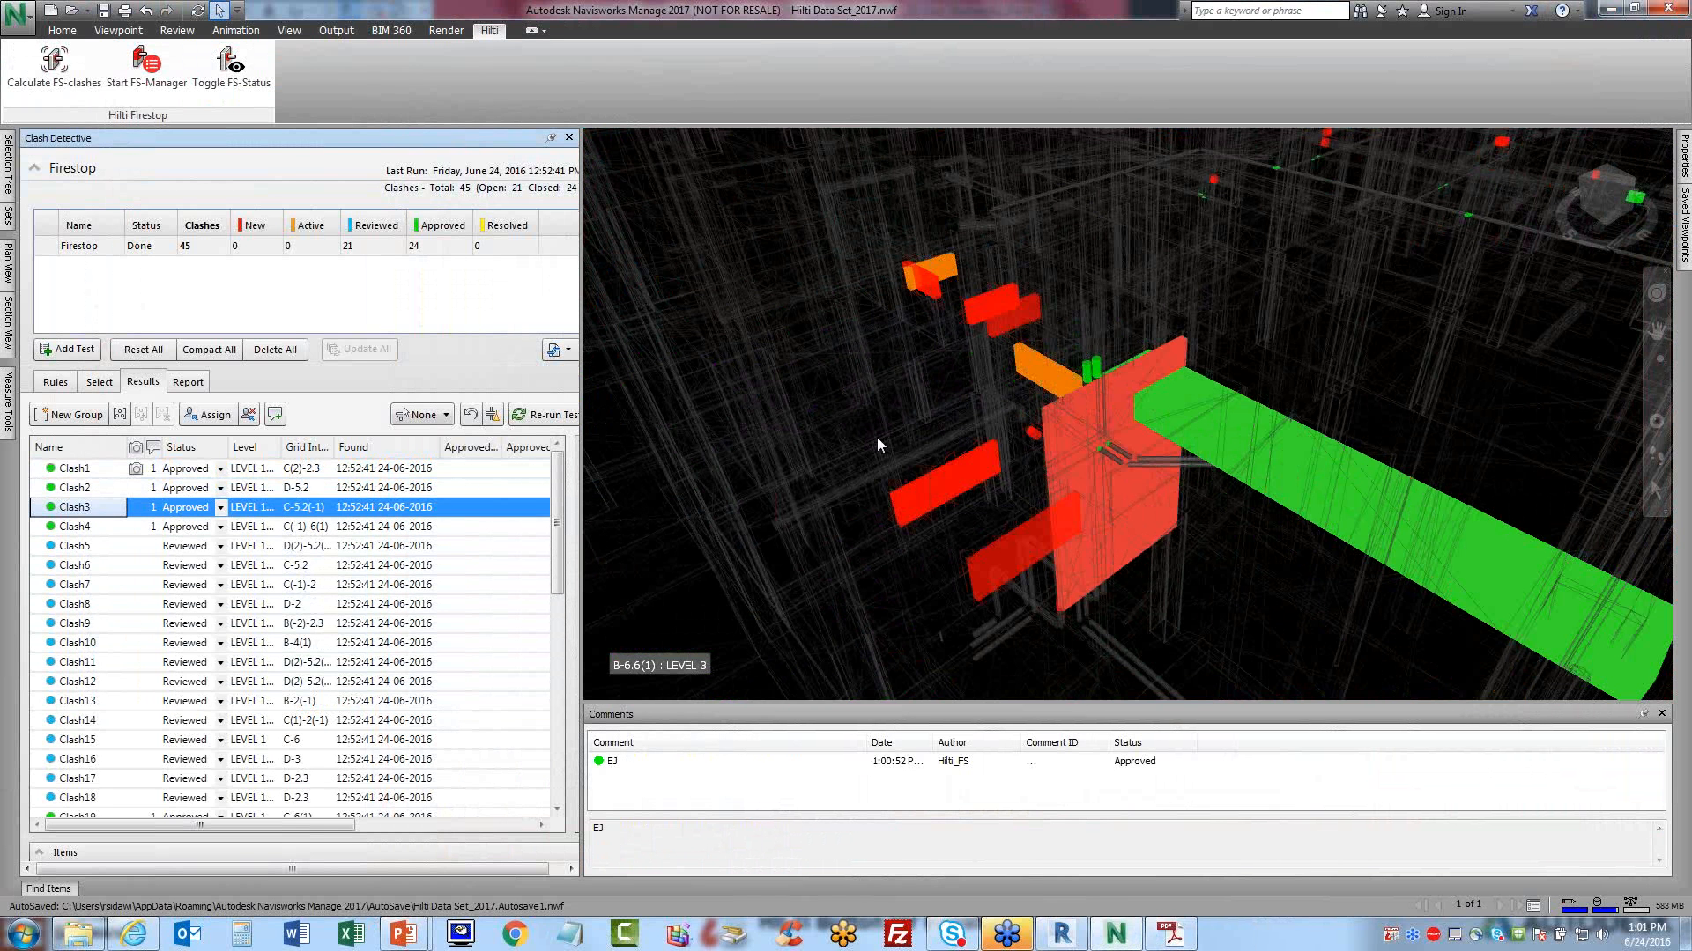
pyautogui.click(1103, 480)
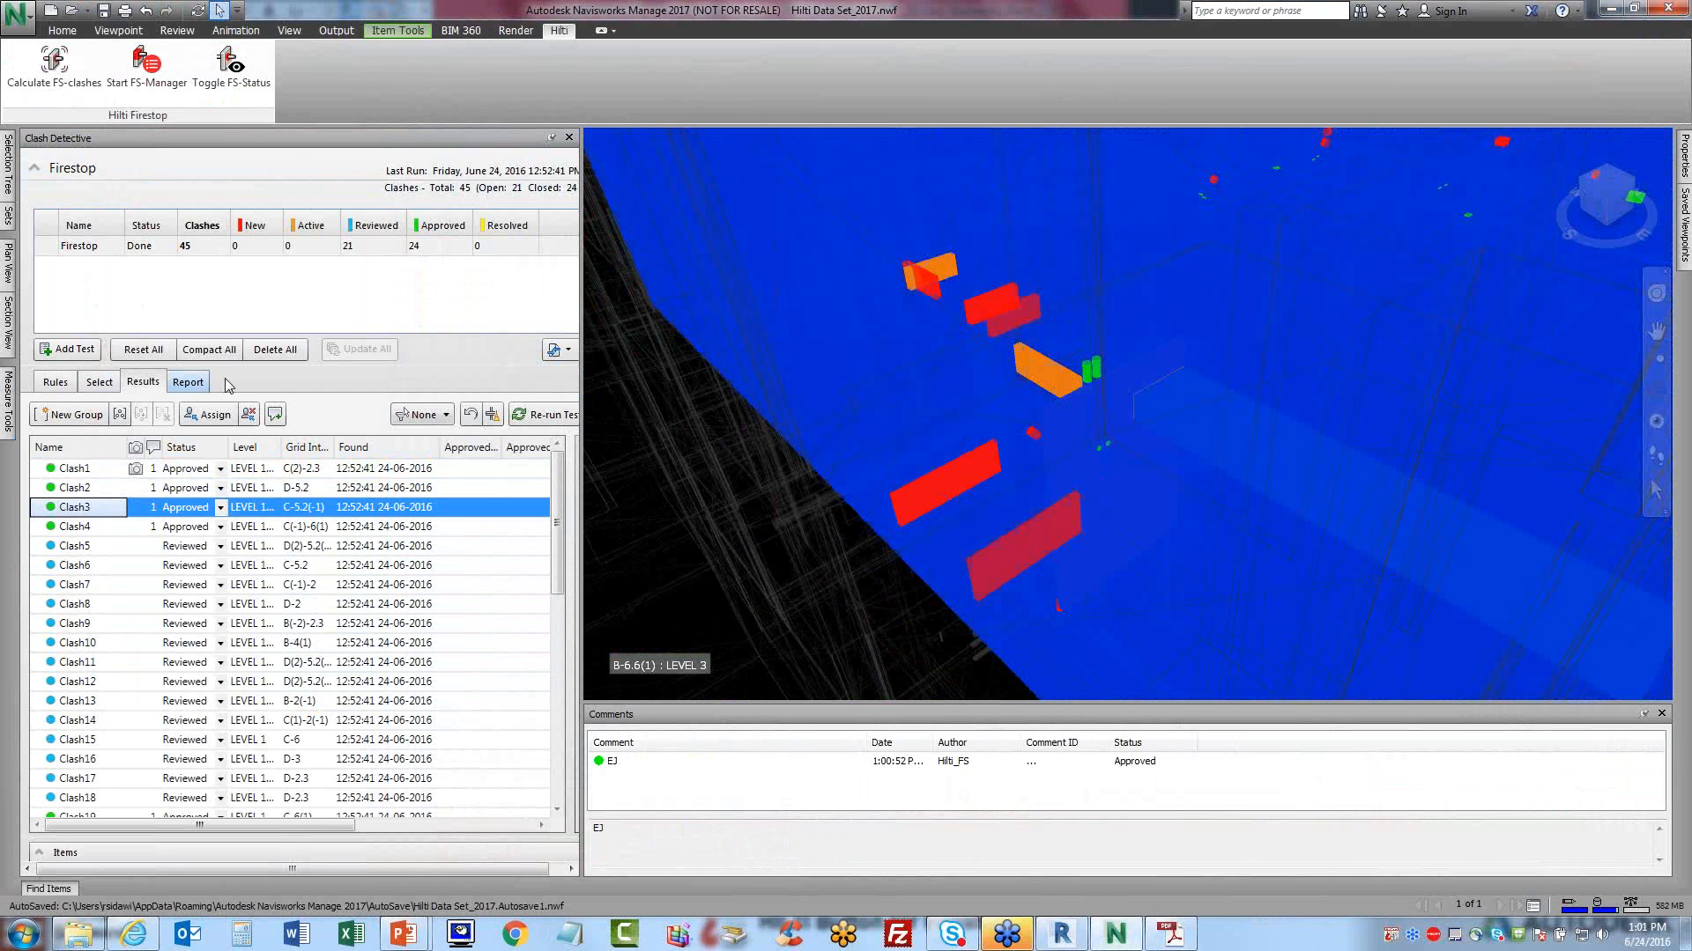
pyautogui.scroll(5, 1105, 464)
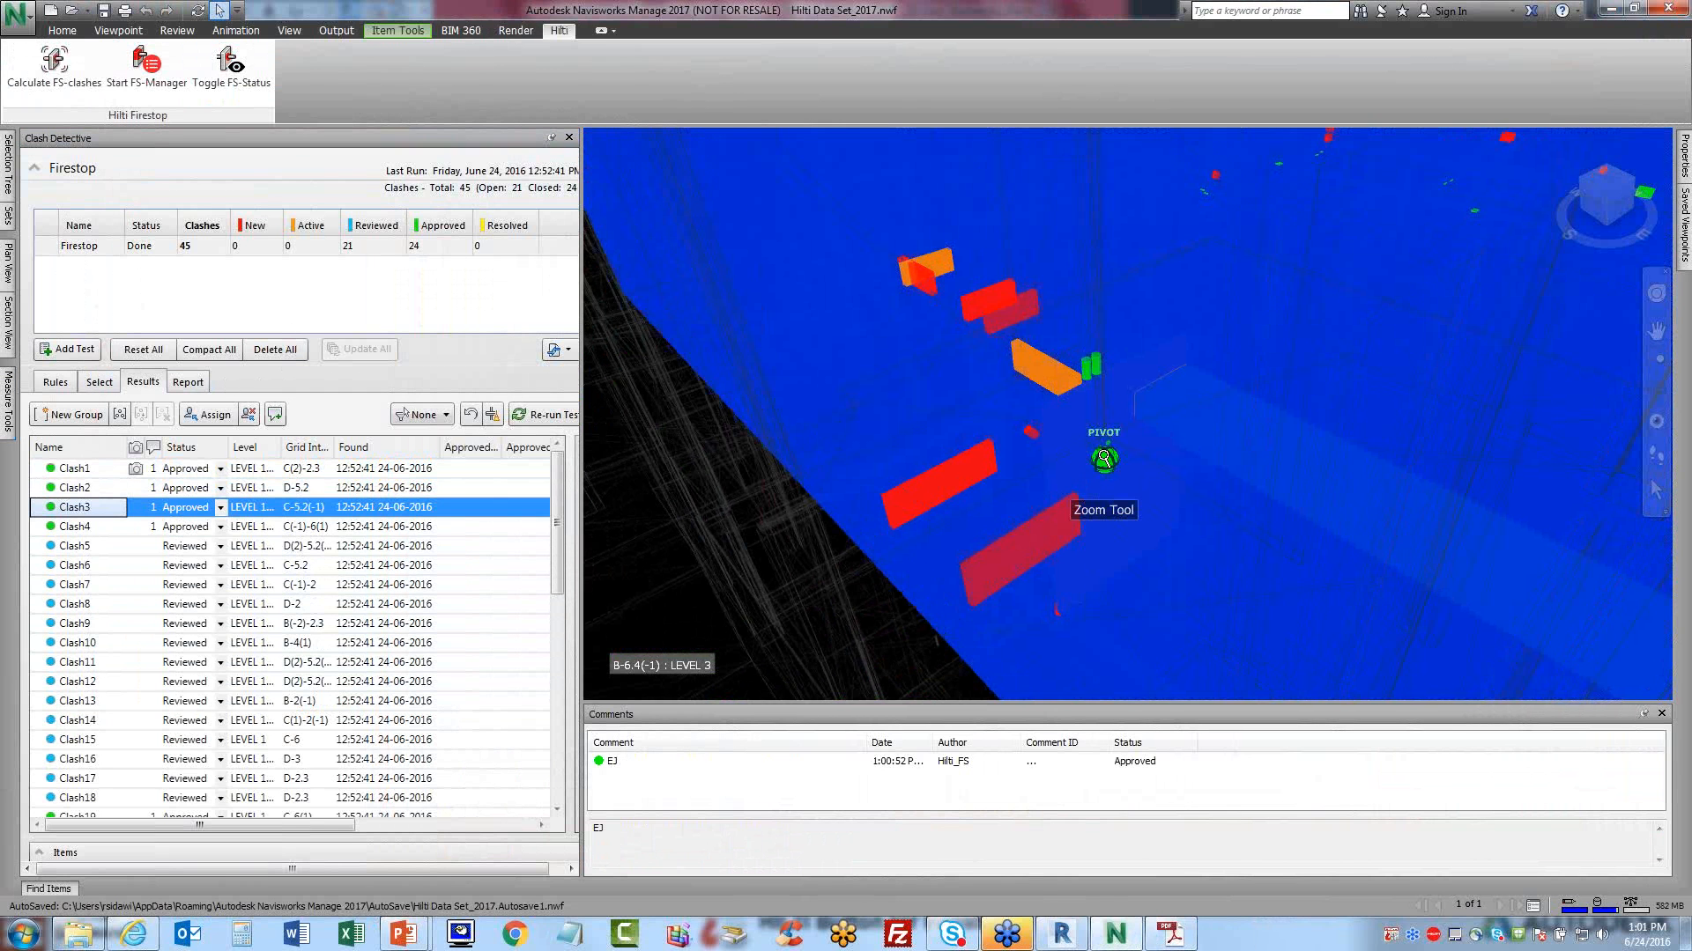
pyautogui.scroll(1, 1115, 445)
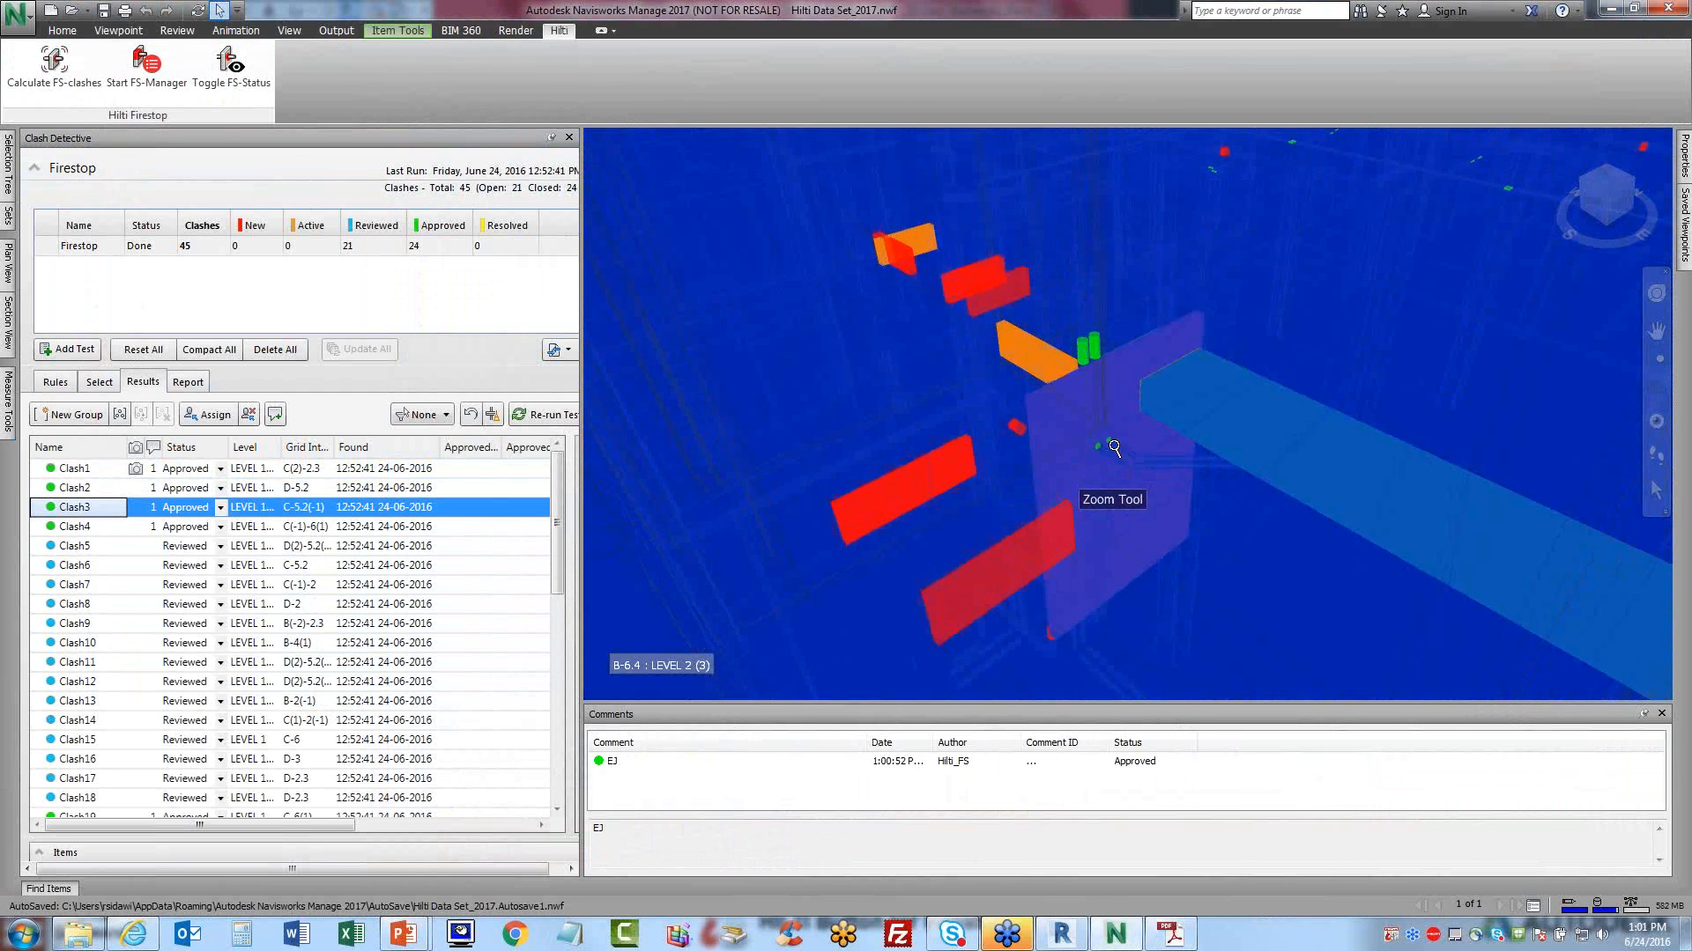
pyautogui.scroll(2, 1125, 441)
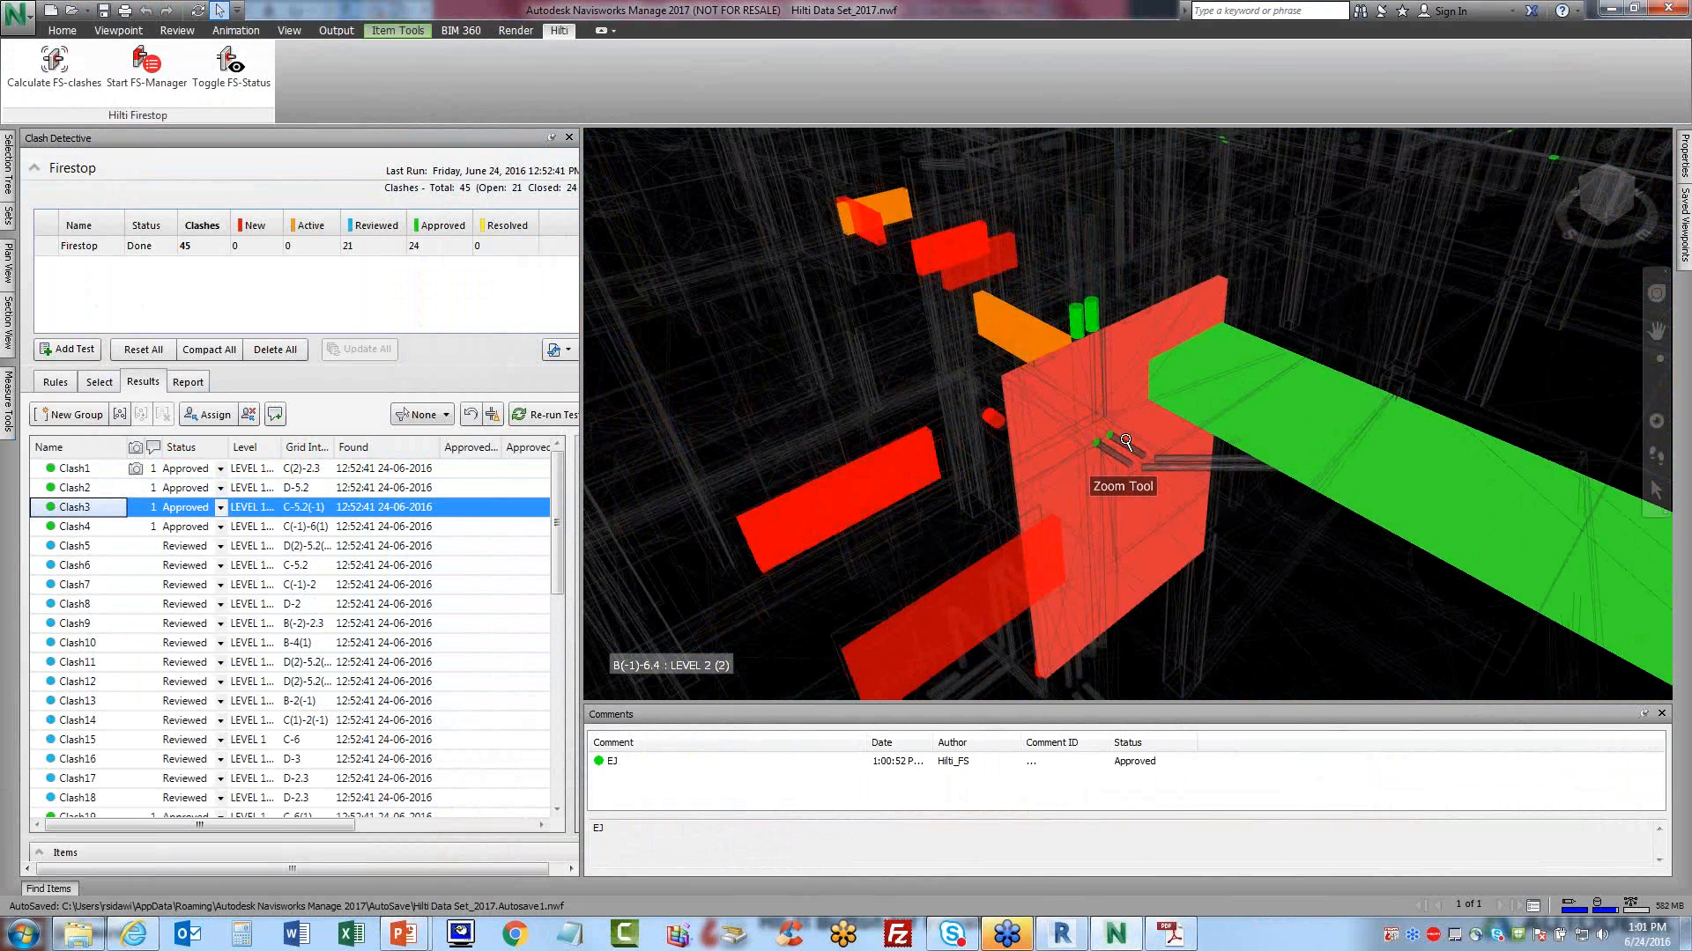
pyautogui.scroll(4, 1125, 441)
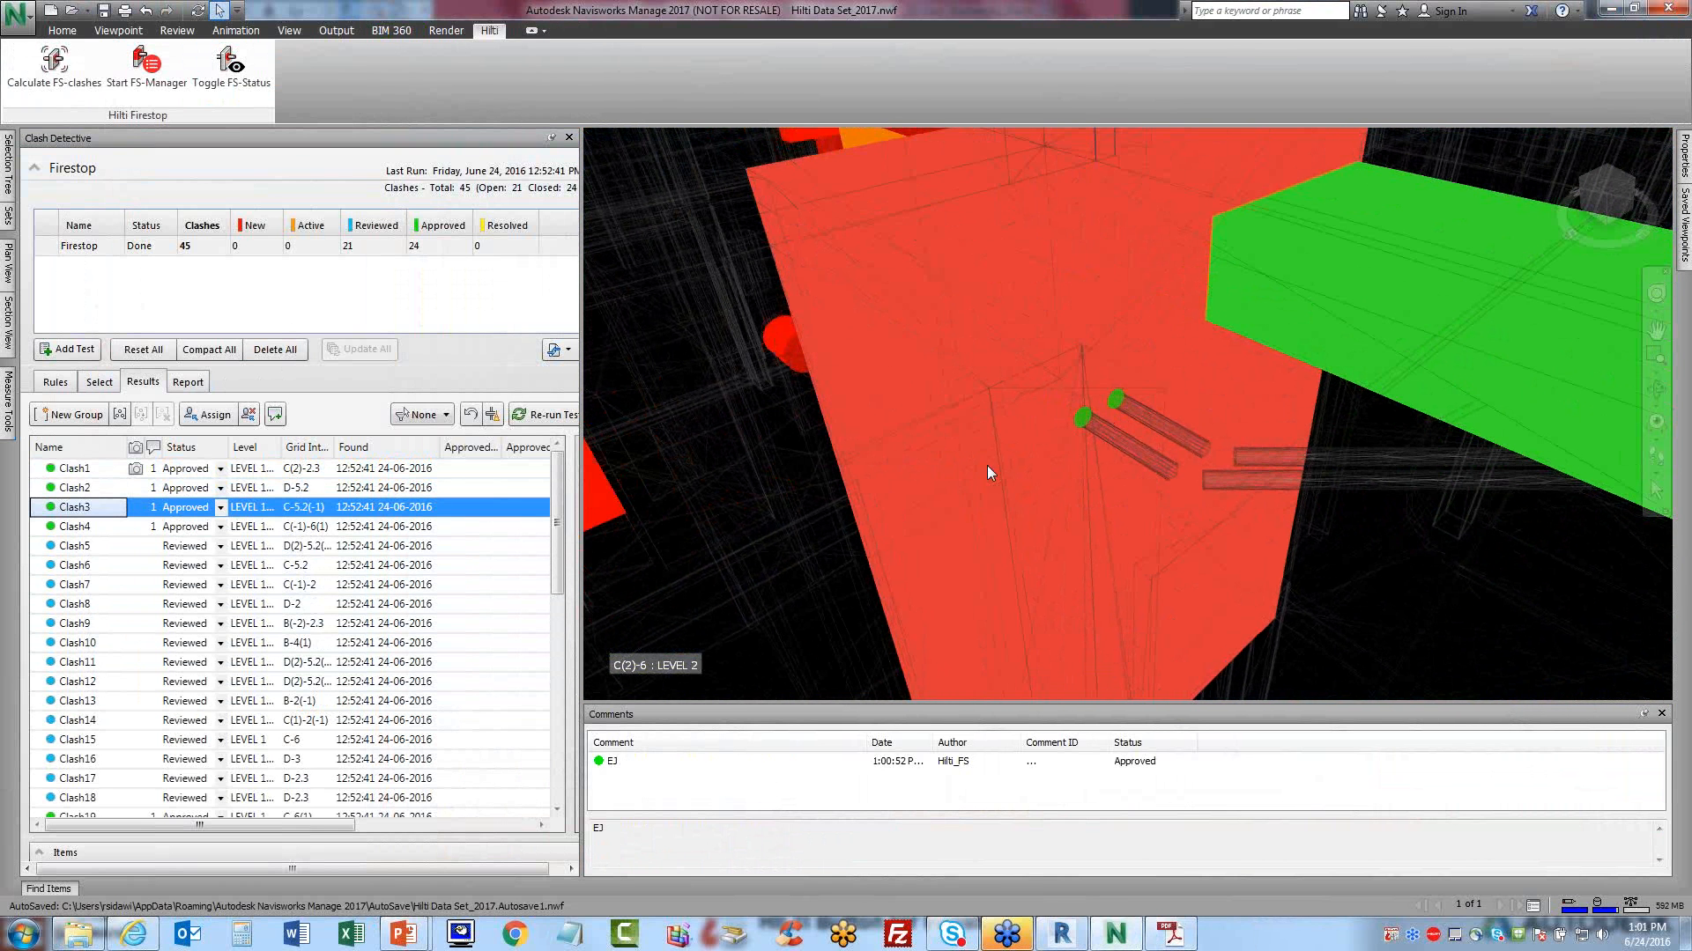
# - Compare the statuses and comments of Clash5, Clash4 and Clash1 in the Firestop test results
pyautogui.click(78, 546)
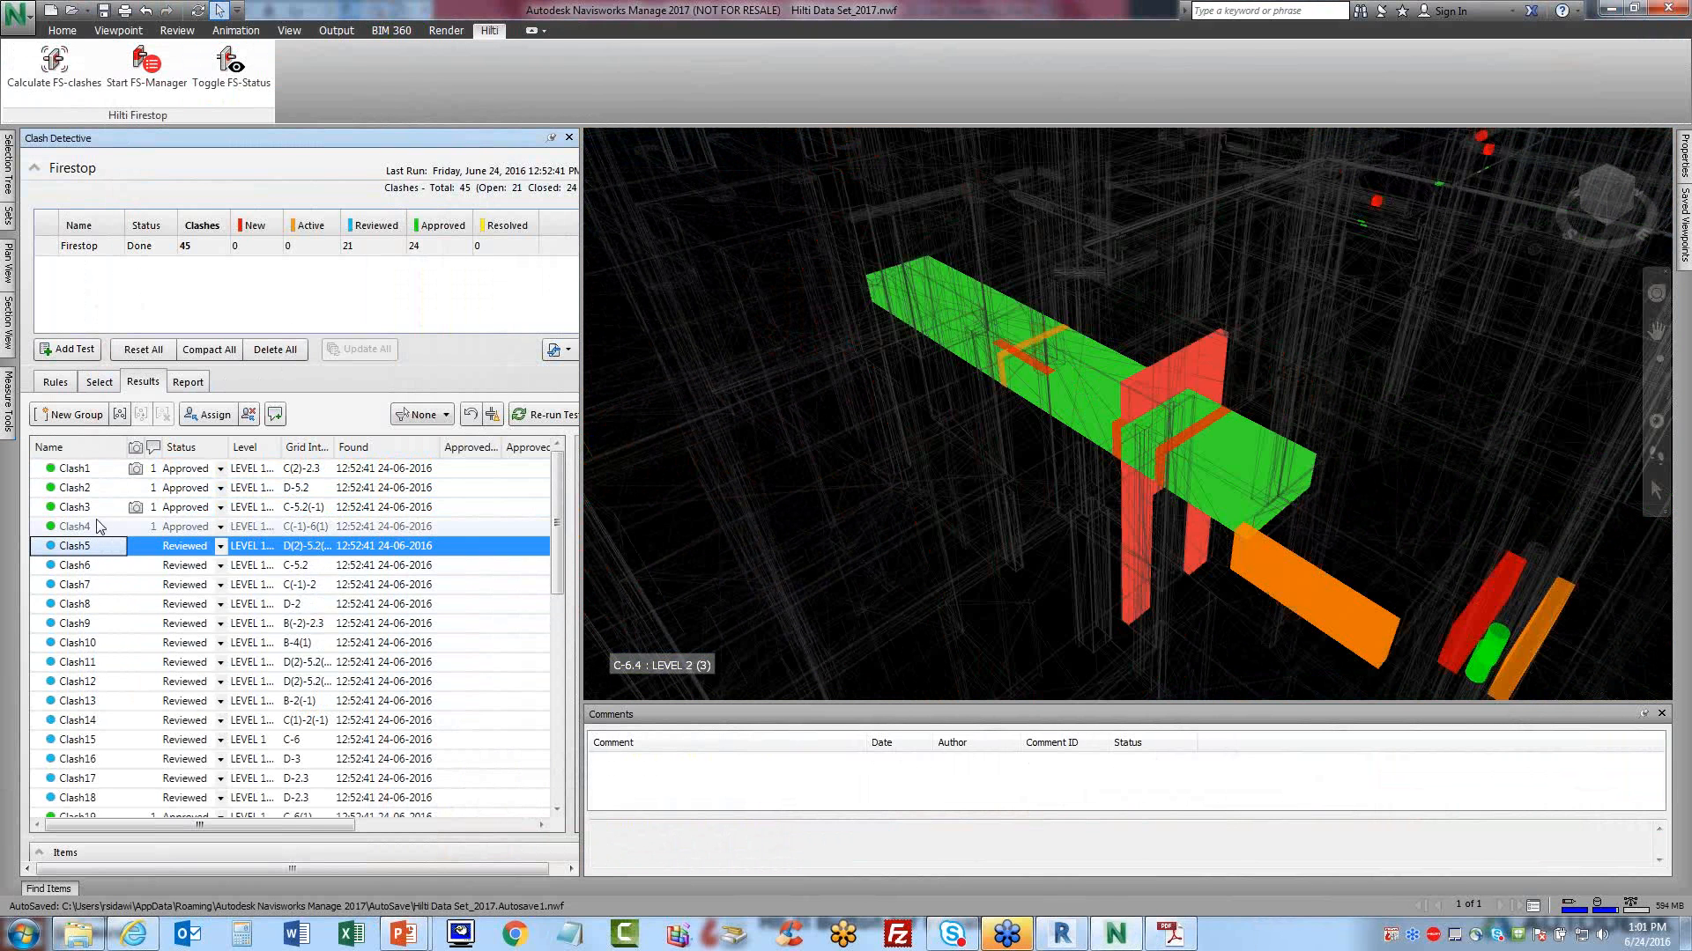
pyautogui.click(98, 531)
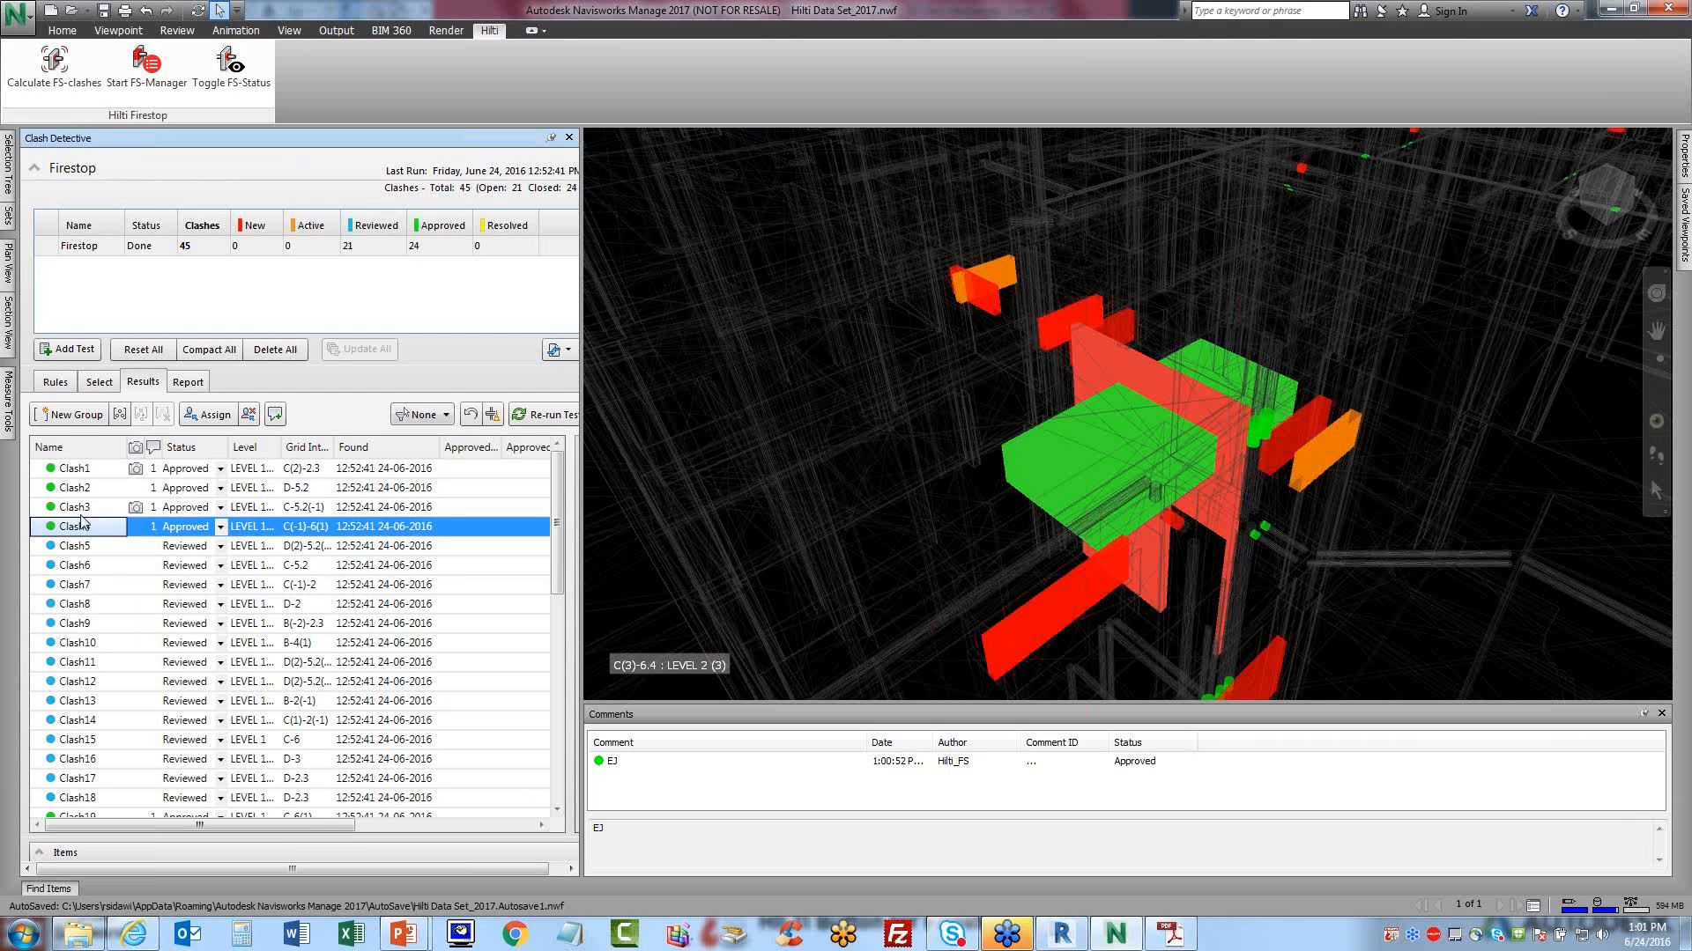
pyautogui.click(180, 468)
pyautogui.press('ctrl')
pyautogui.press('ctrl')
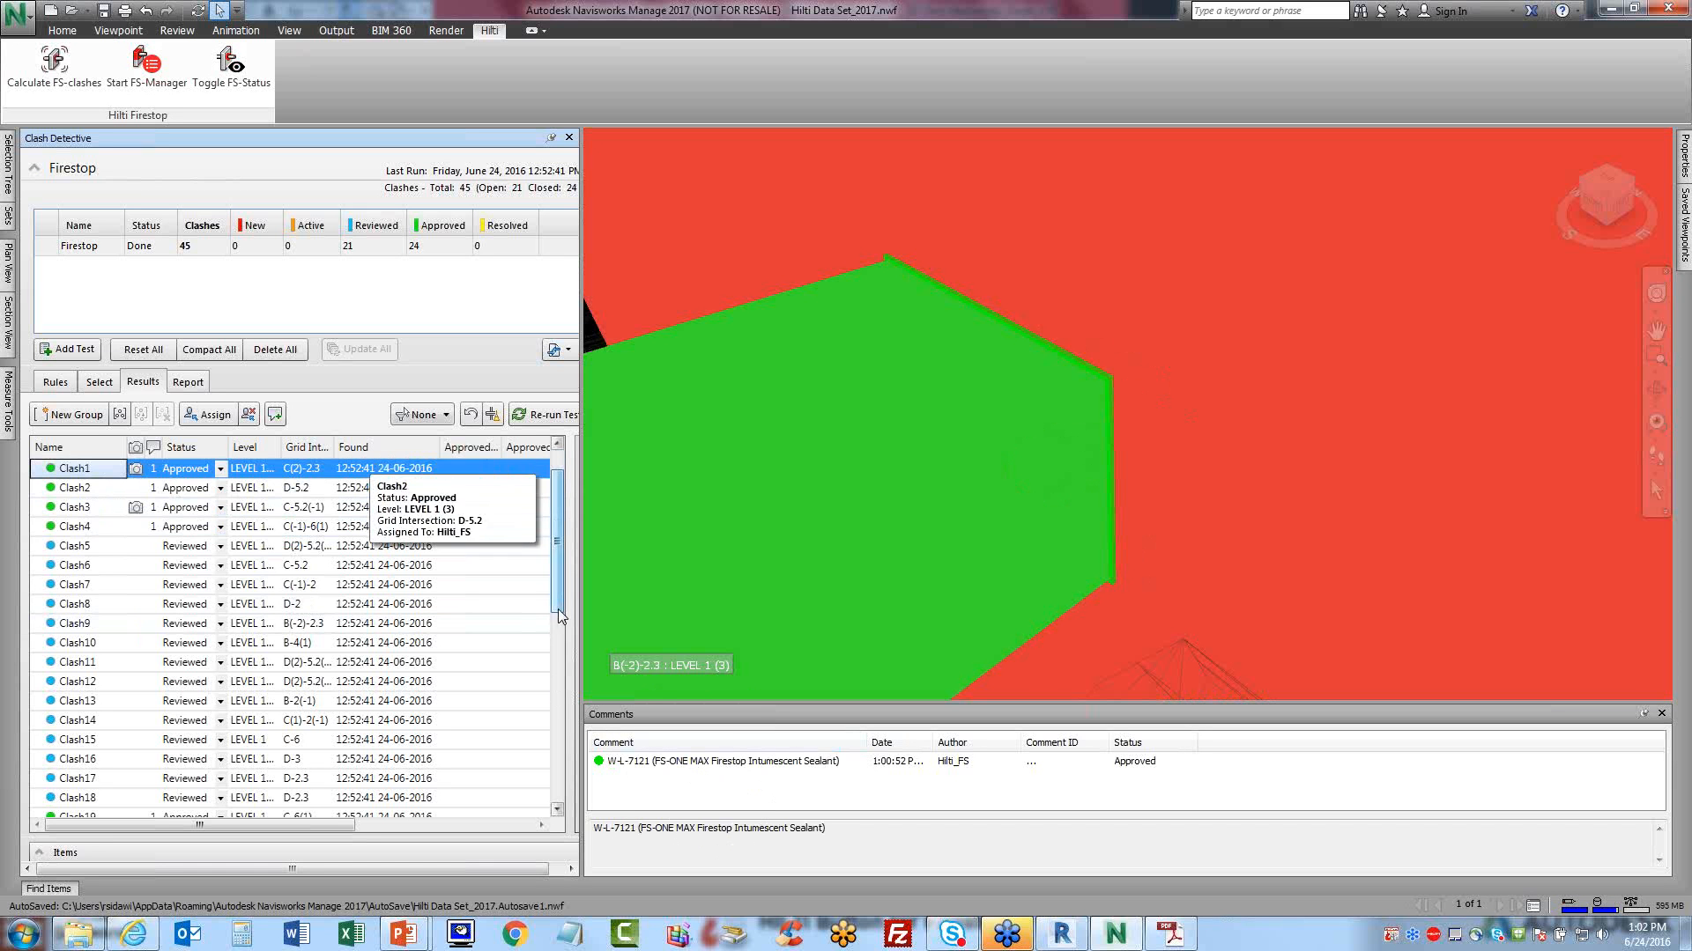
# - Show Clash19 with its assigned firestop comment and inspect its floor penetration close up
pyautogui.scroll(-4, 276, 716)
pyautogui.click(89, 578)
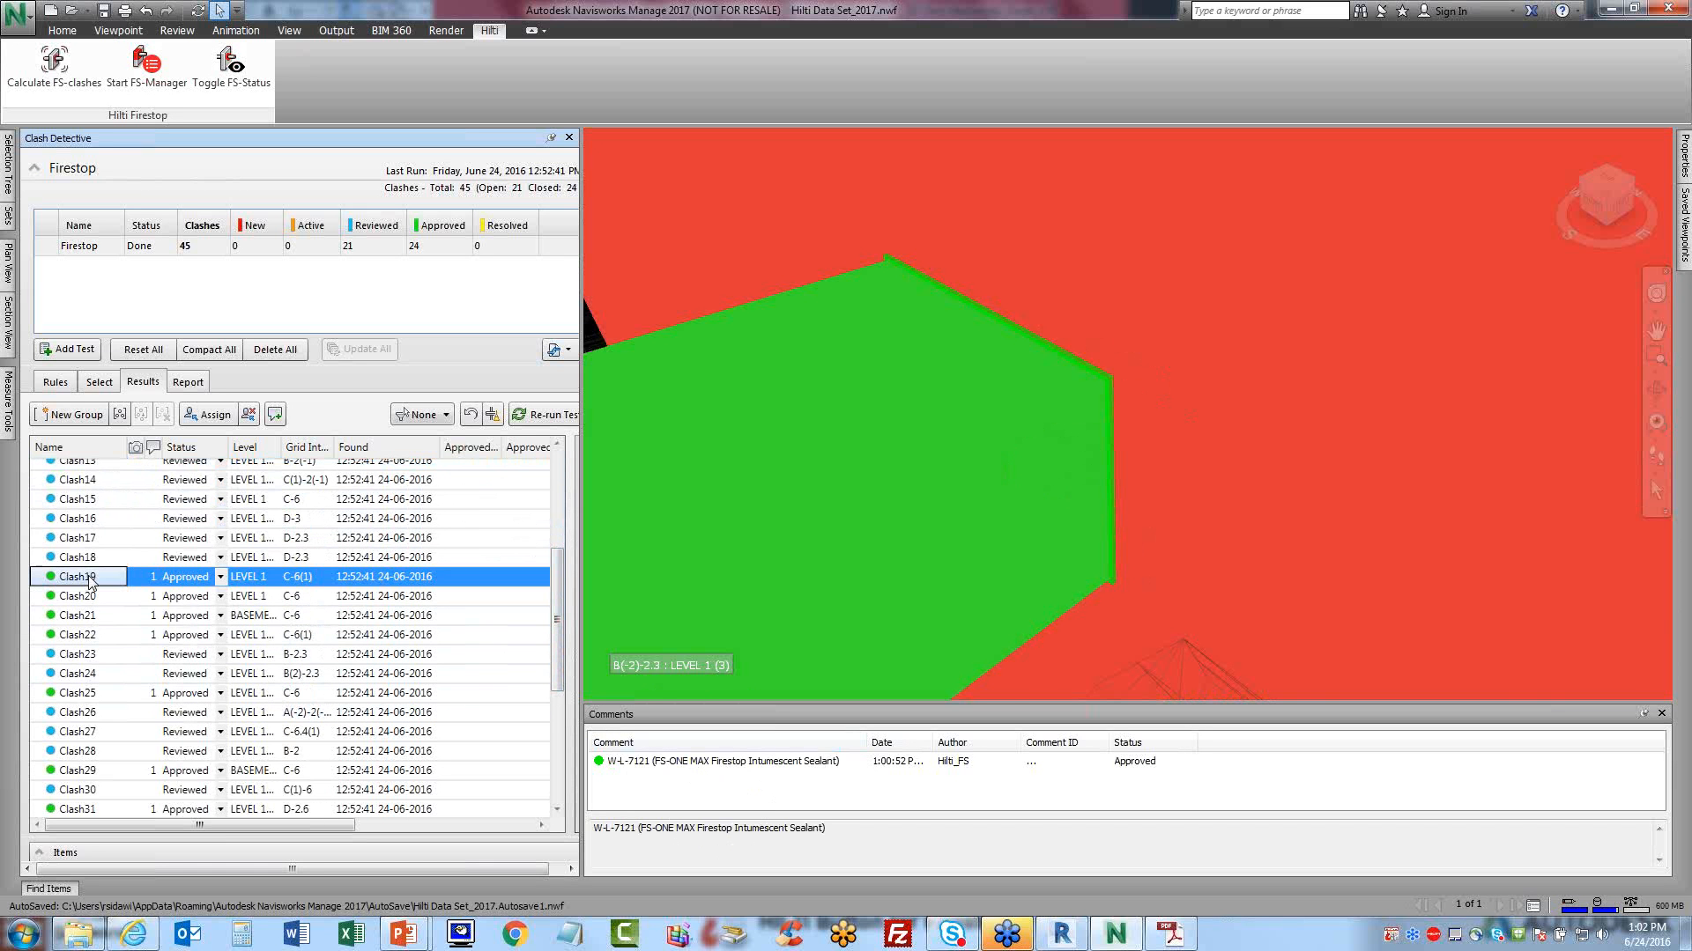
pyautogui.press('ctrl')
pyautogui.press('ctrl')
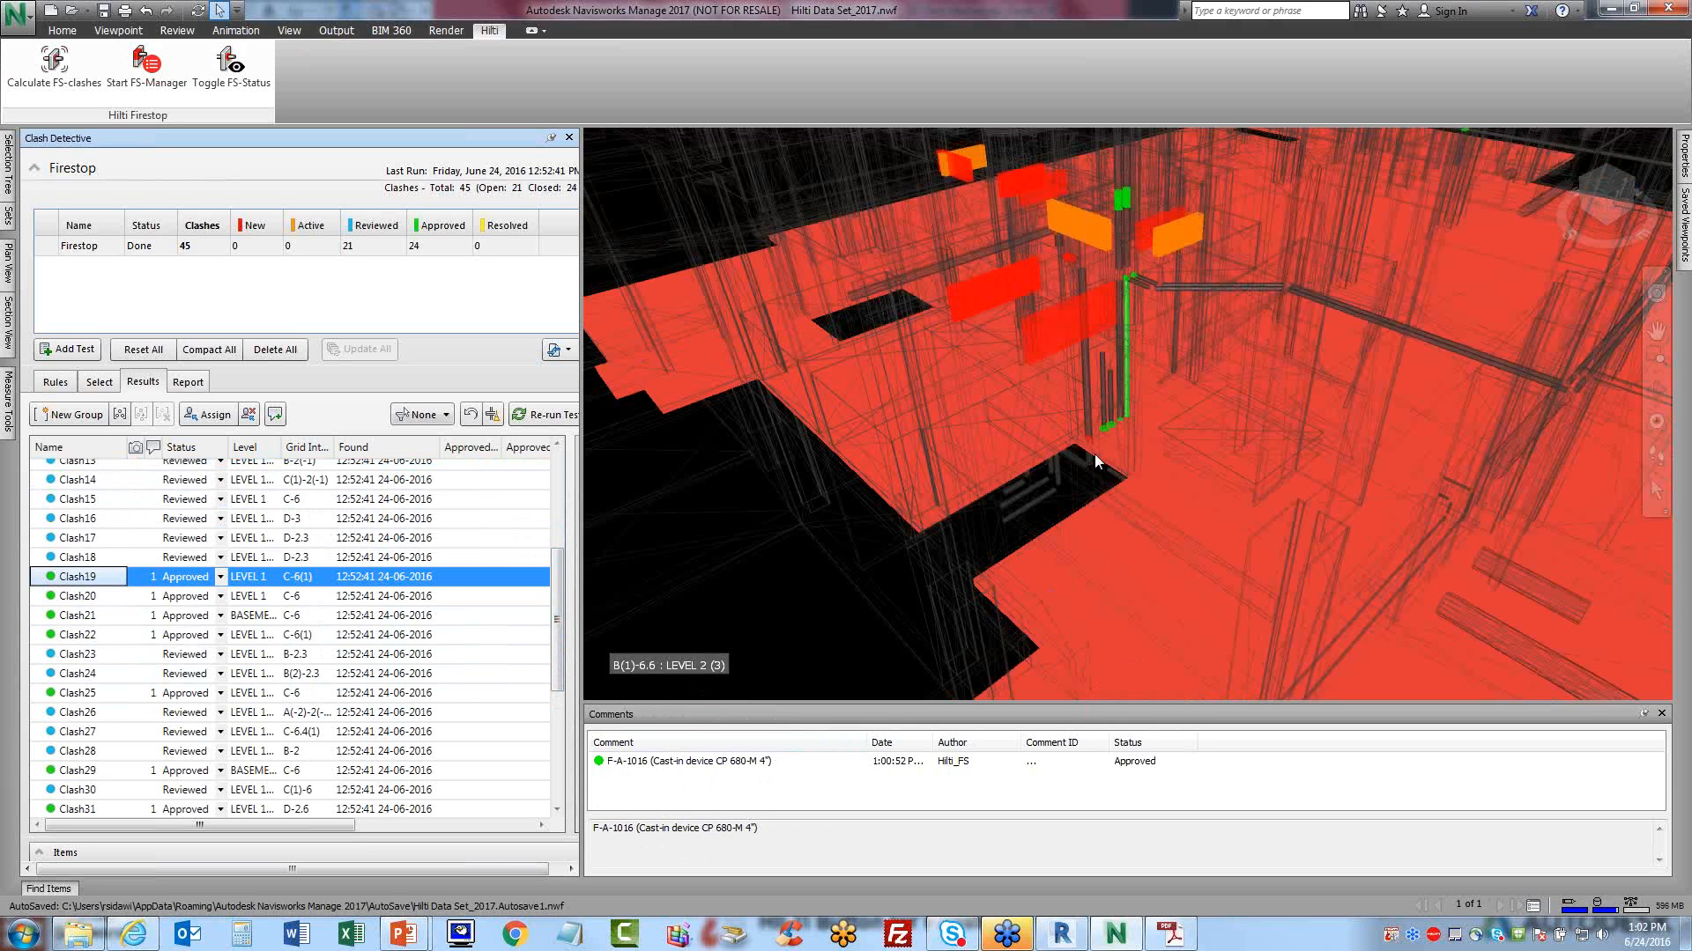
pyautogui.click(1657, 362)
pyautogui.moveTo(1051, 382); pyautogui.dragTo(1159, 471)
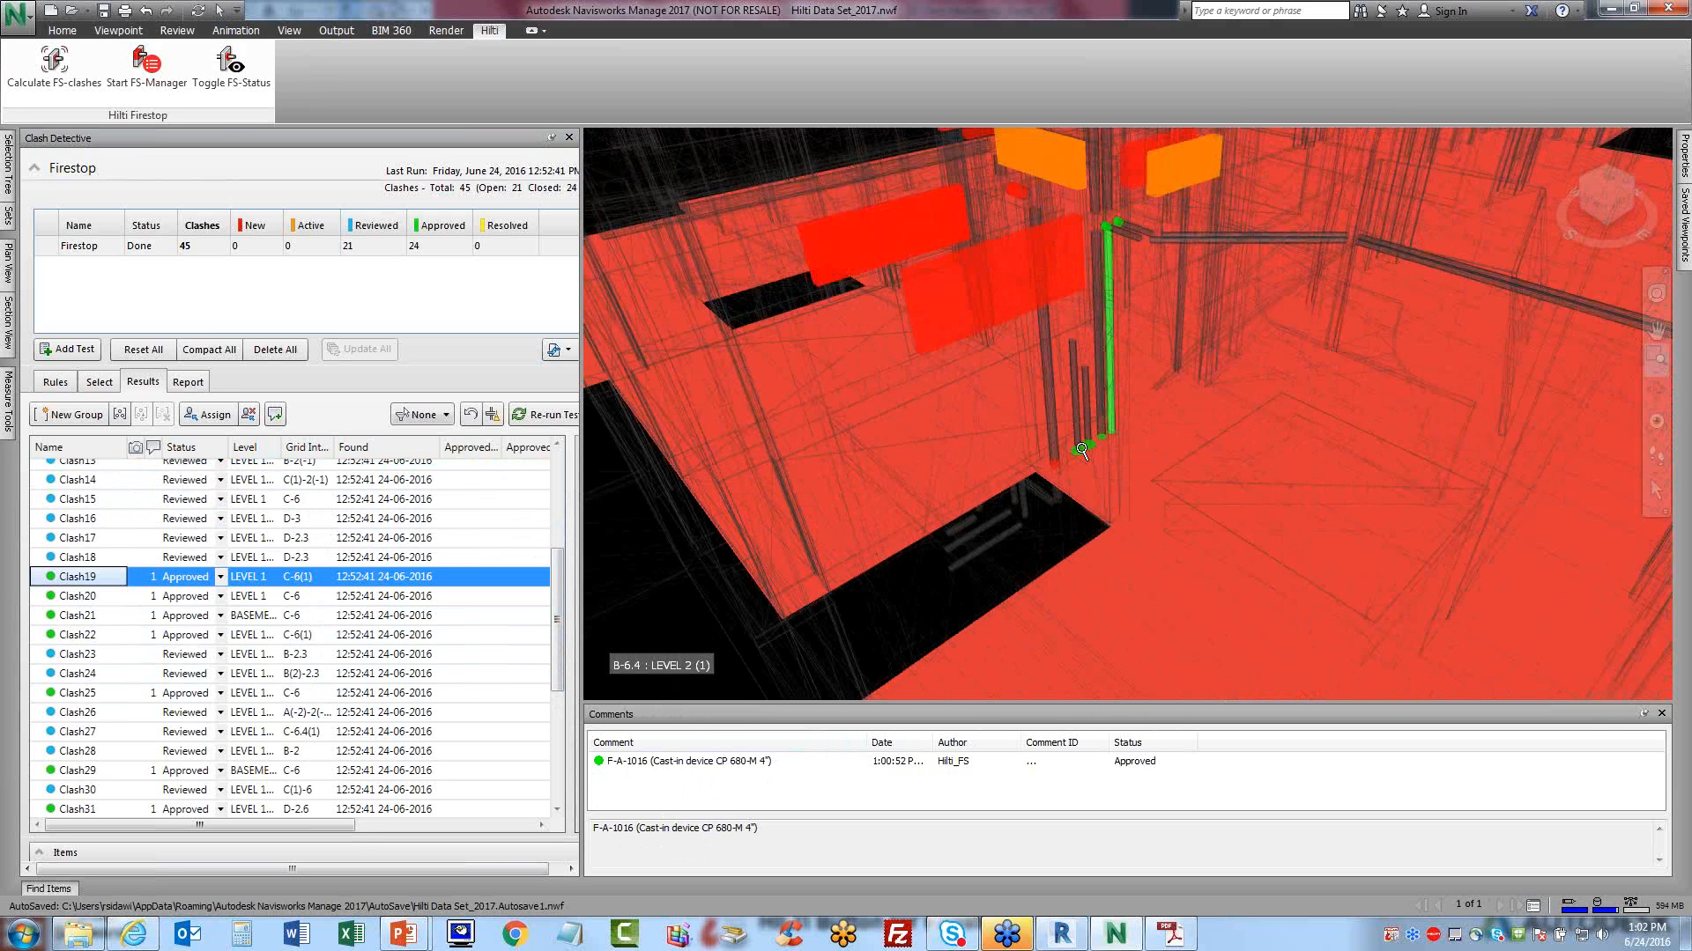
pyautogui.scroll(4, 1086, 469)
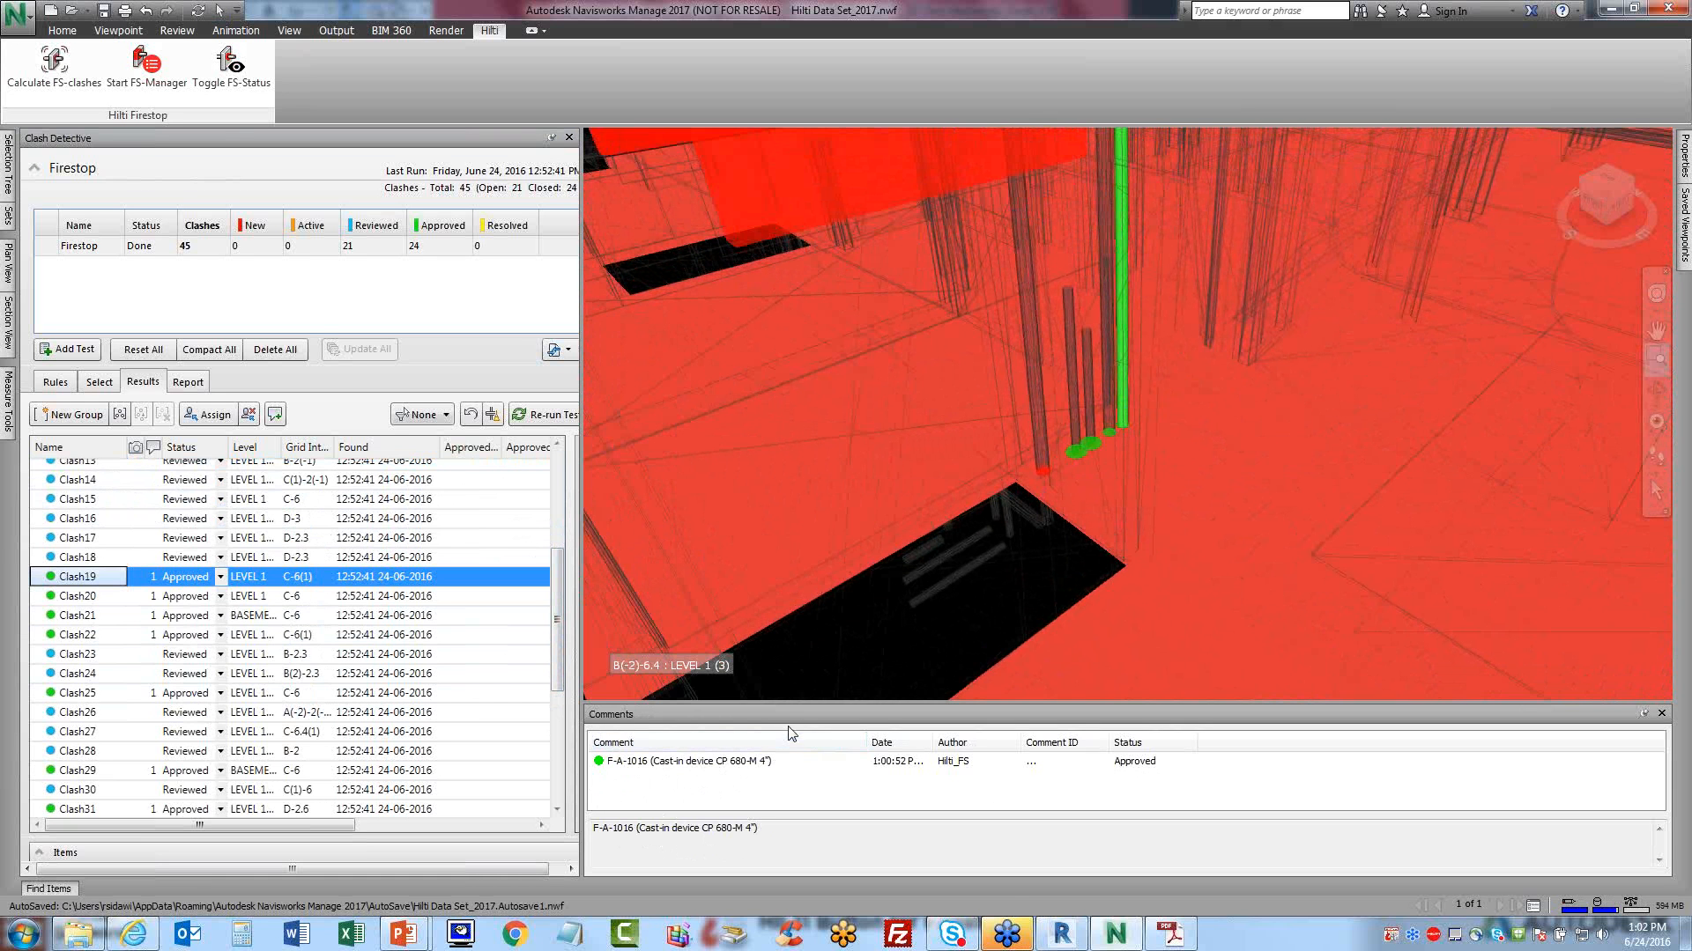
# - Review the Firestop test's report settings and available report formats, leaving the format at HTML (Tabular)
pyautogui.click(188, 386)
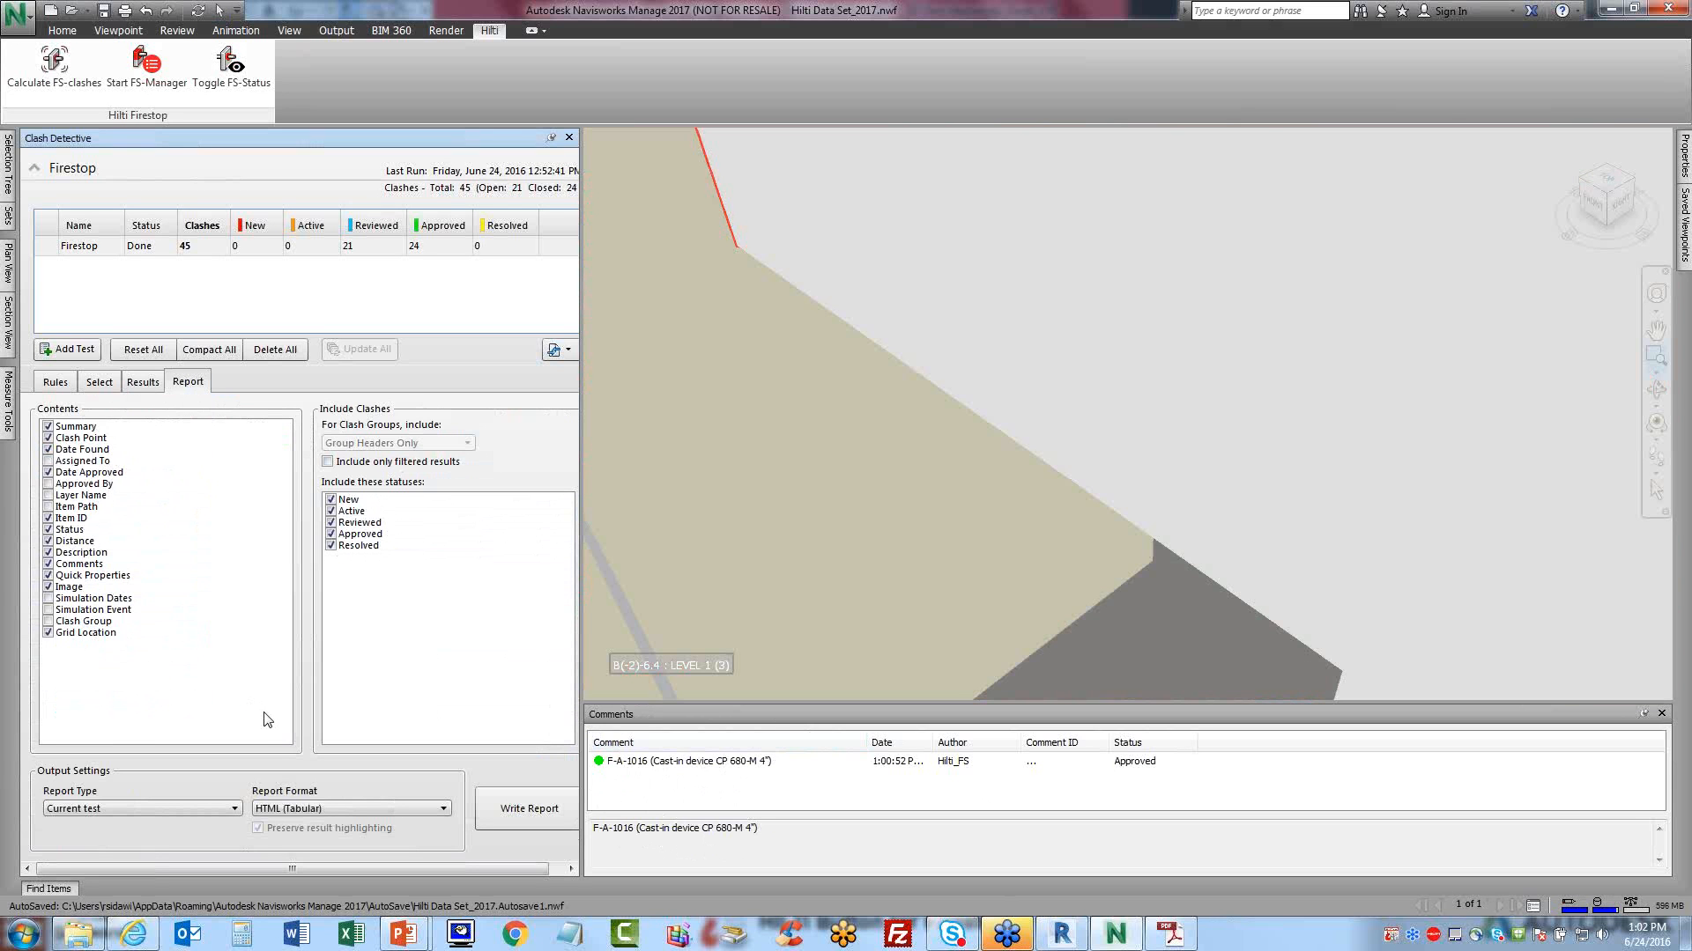
pyautogui.click(322, 810)
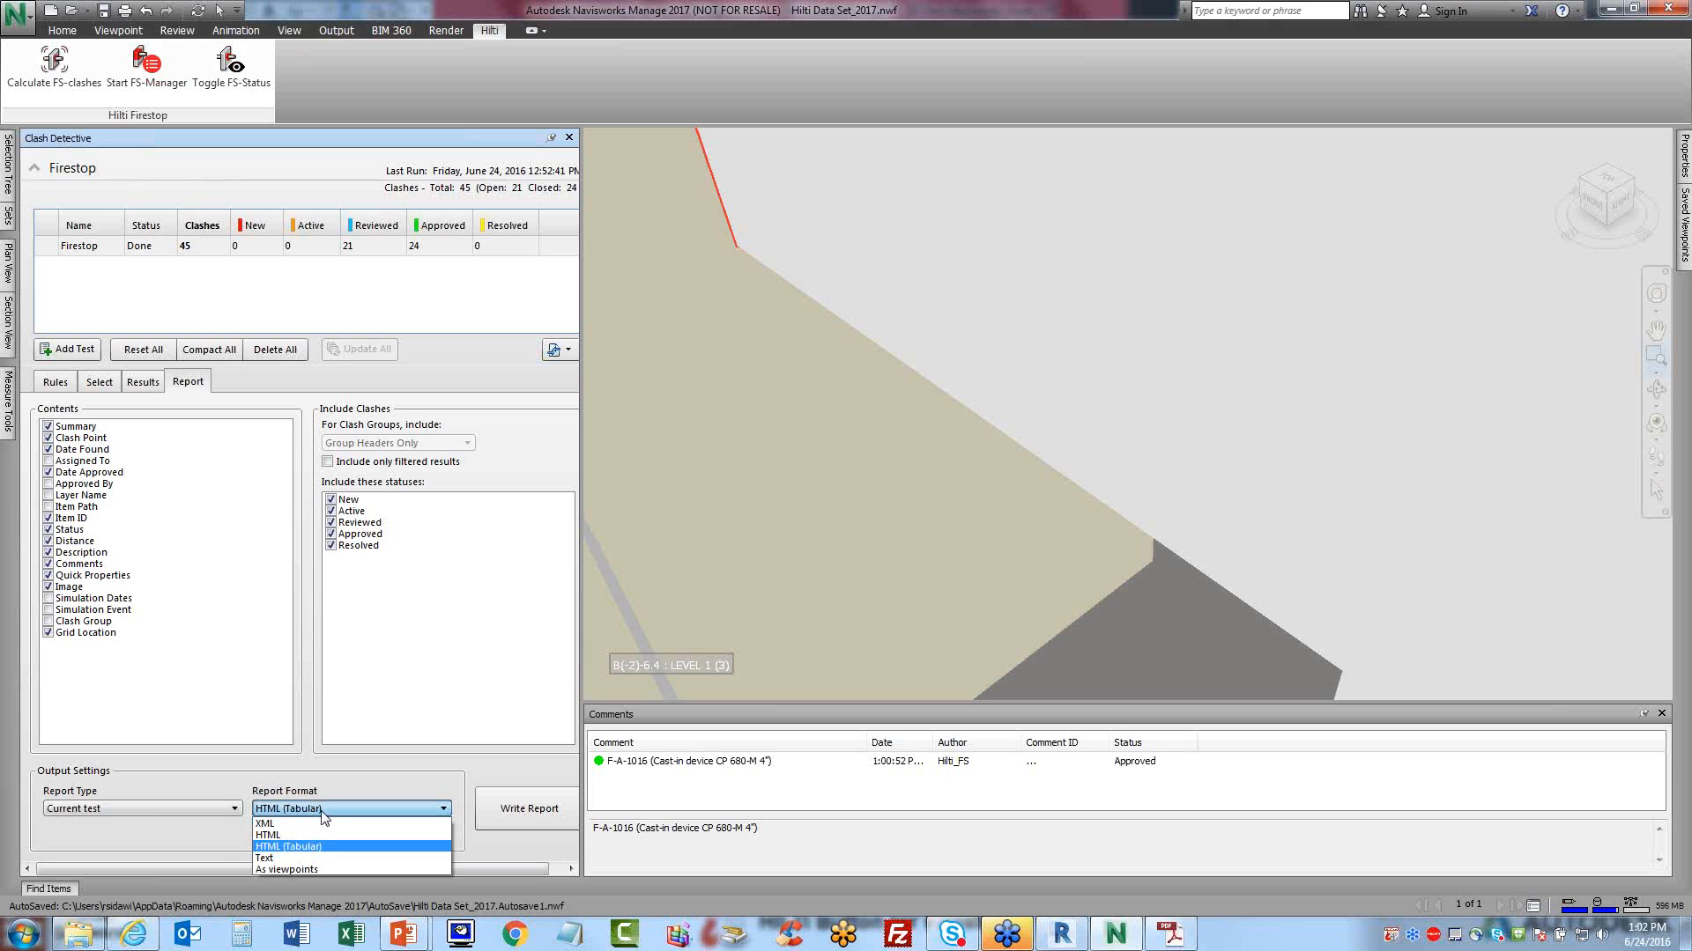
pyautogui.click(323, 811)
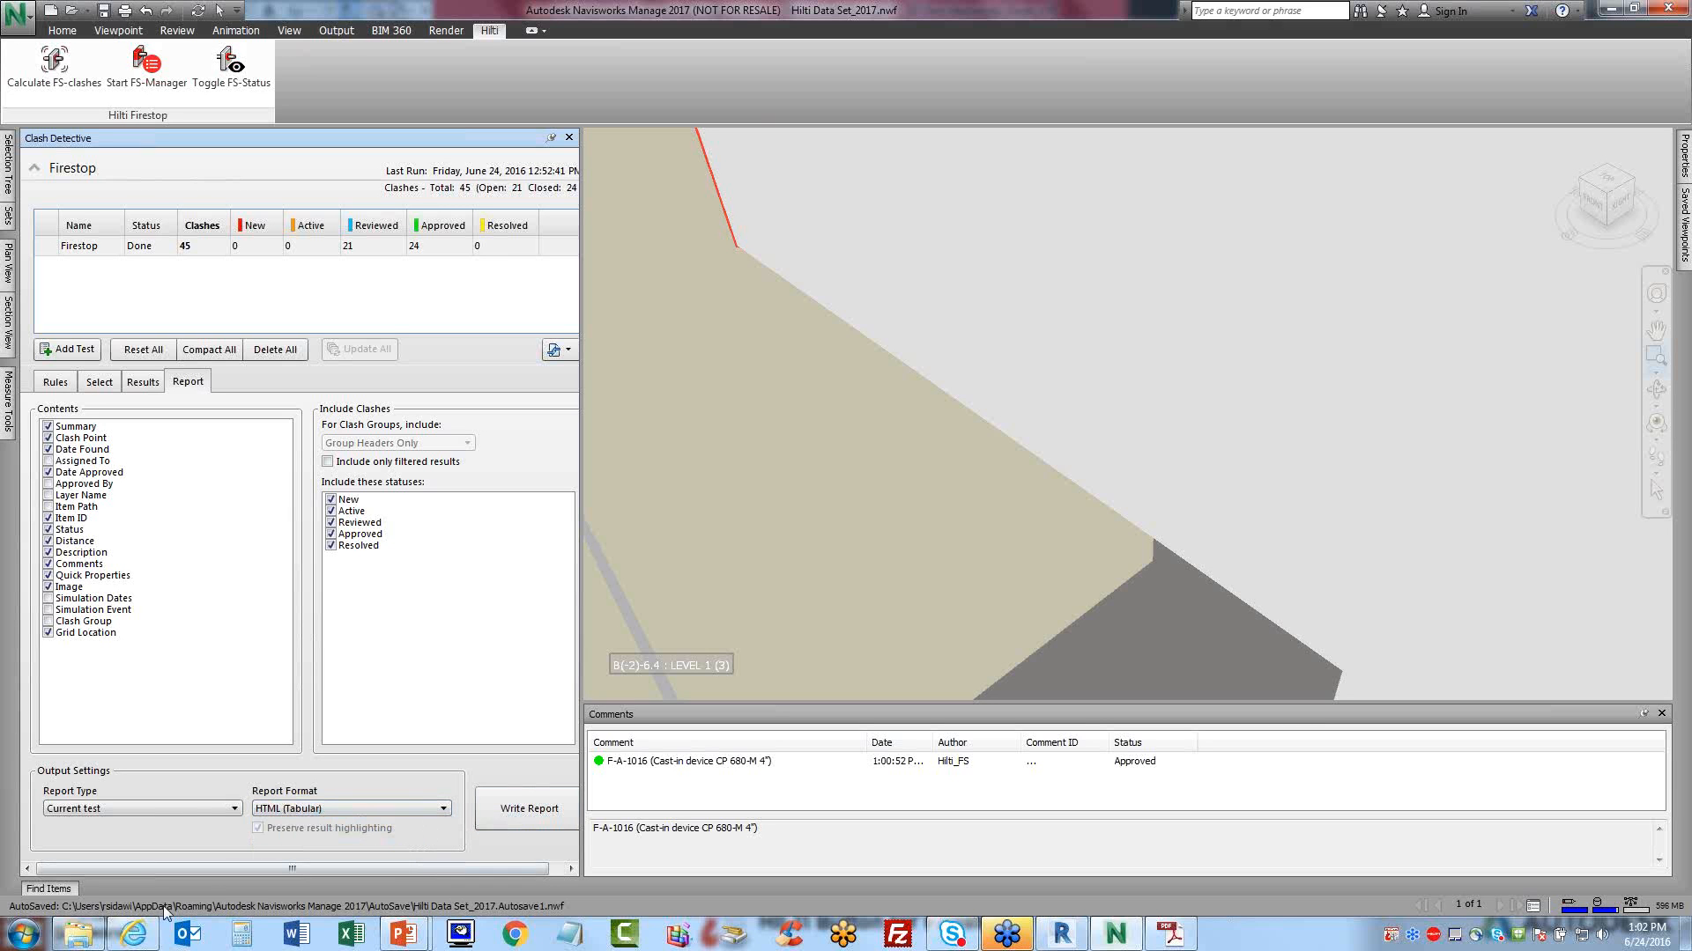
# - Open the HTML version of Hilti Data Set_Clash Report_2017 from the 2017 project folder and highlight its Comments column heading
pyautogui.click(81, 935)
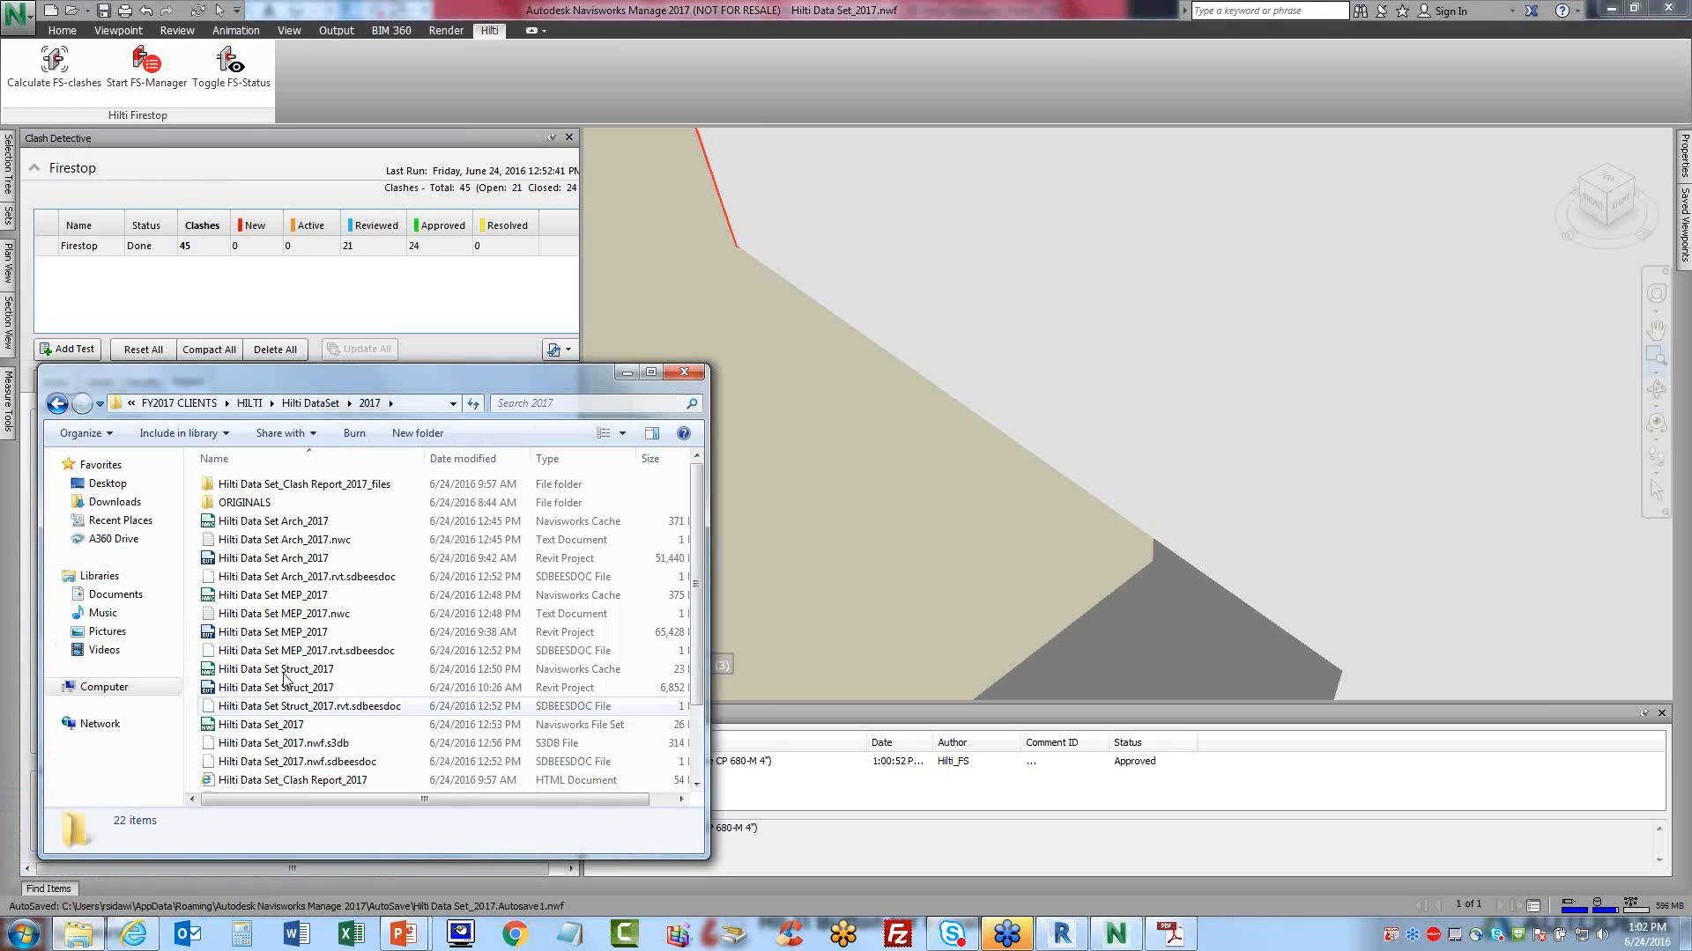
pyautogui.moveTo(364, 379); pyautogui.dragTo(2, 352)
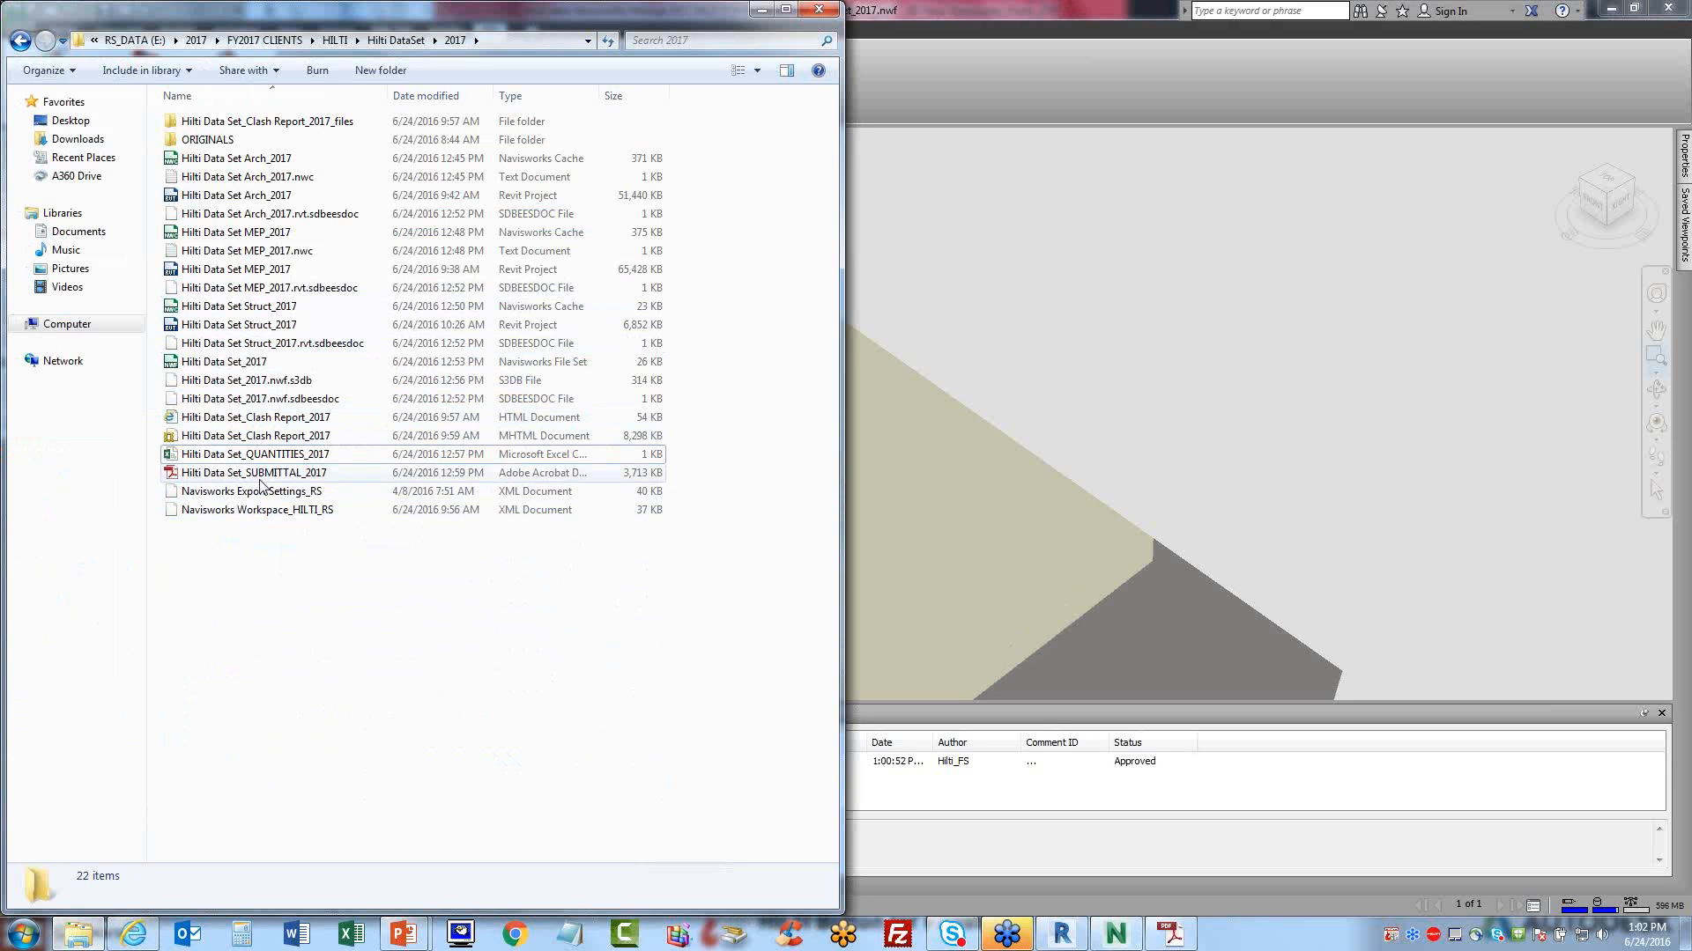
pyautogui.doubleClick(265, 422)
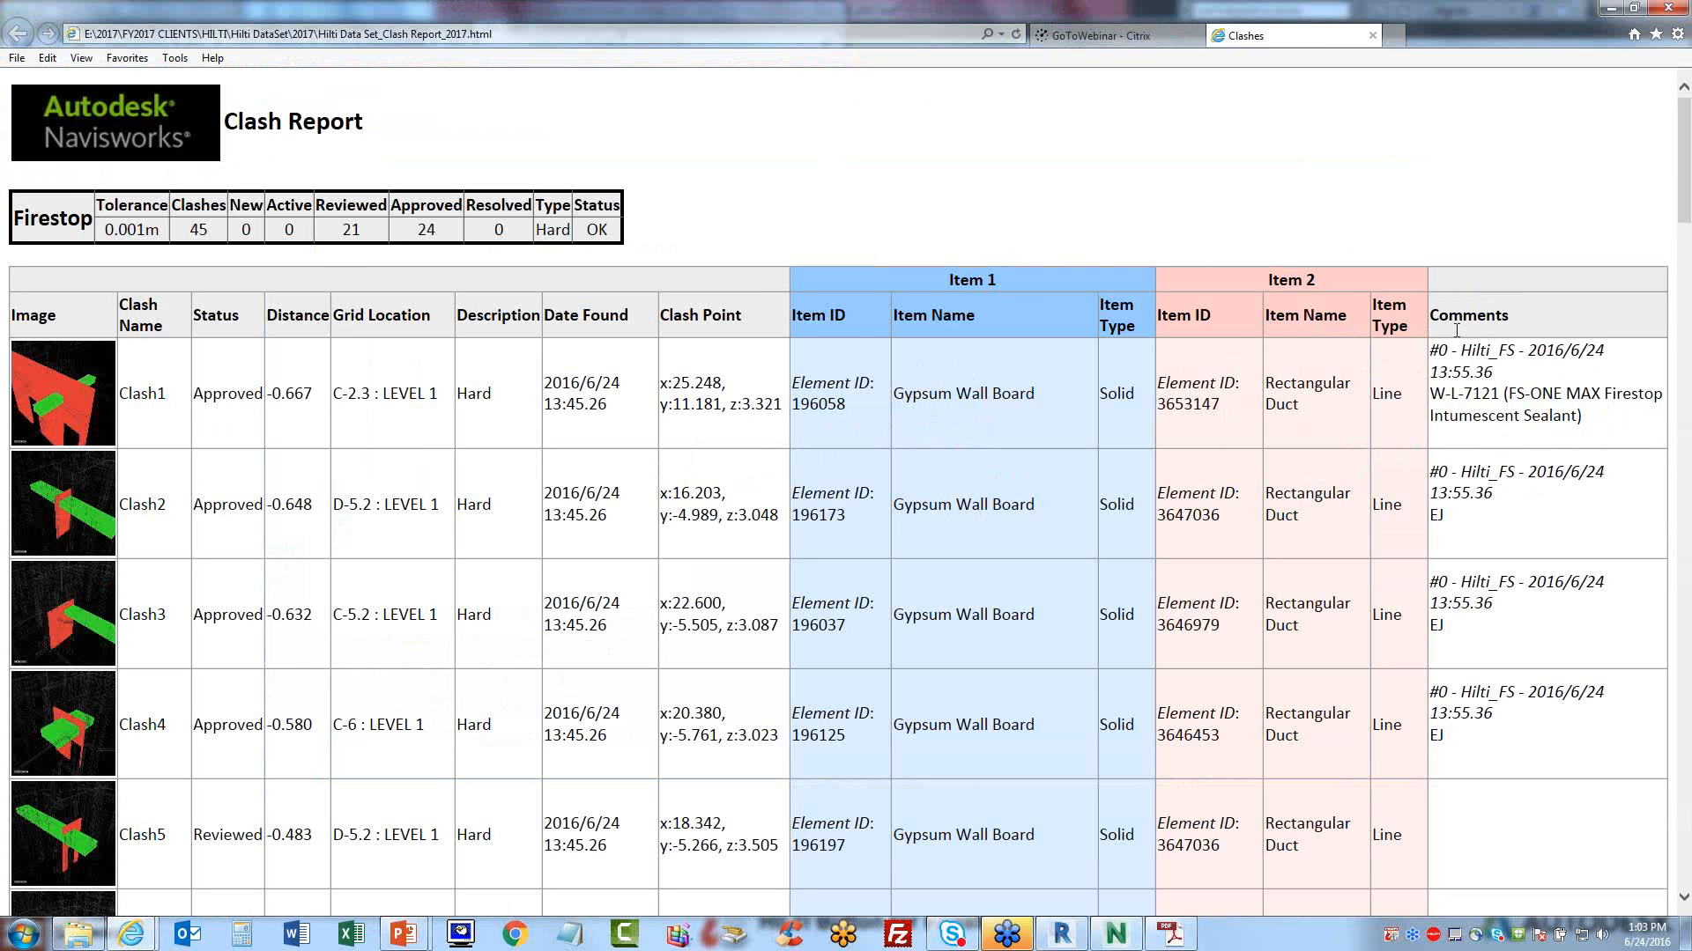
pyautogui.moveTo(1429, 317); pyautogui.dragTo(1509, 317)
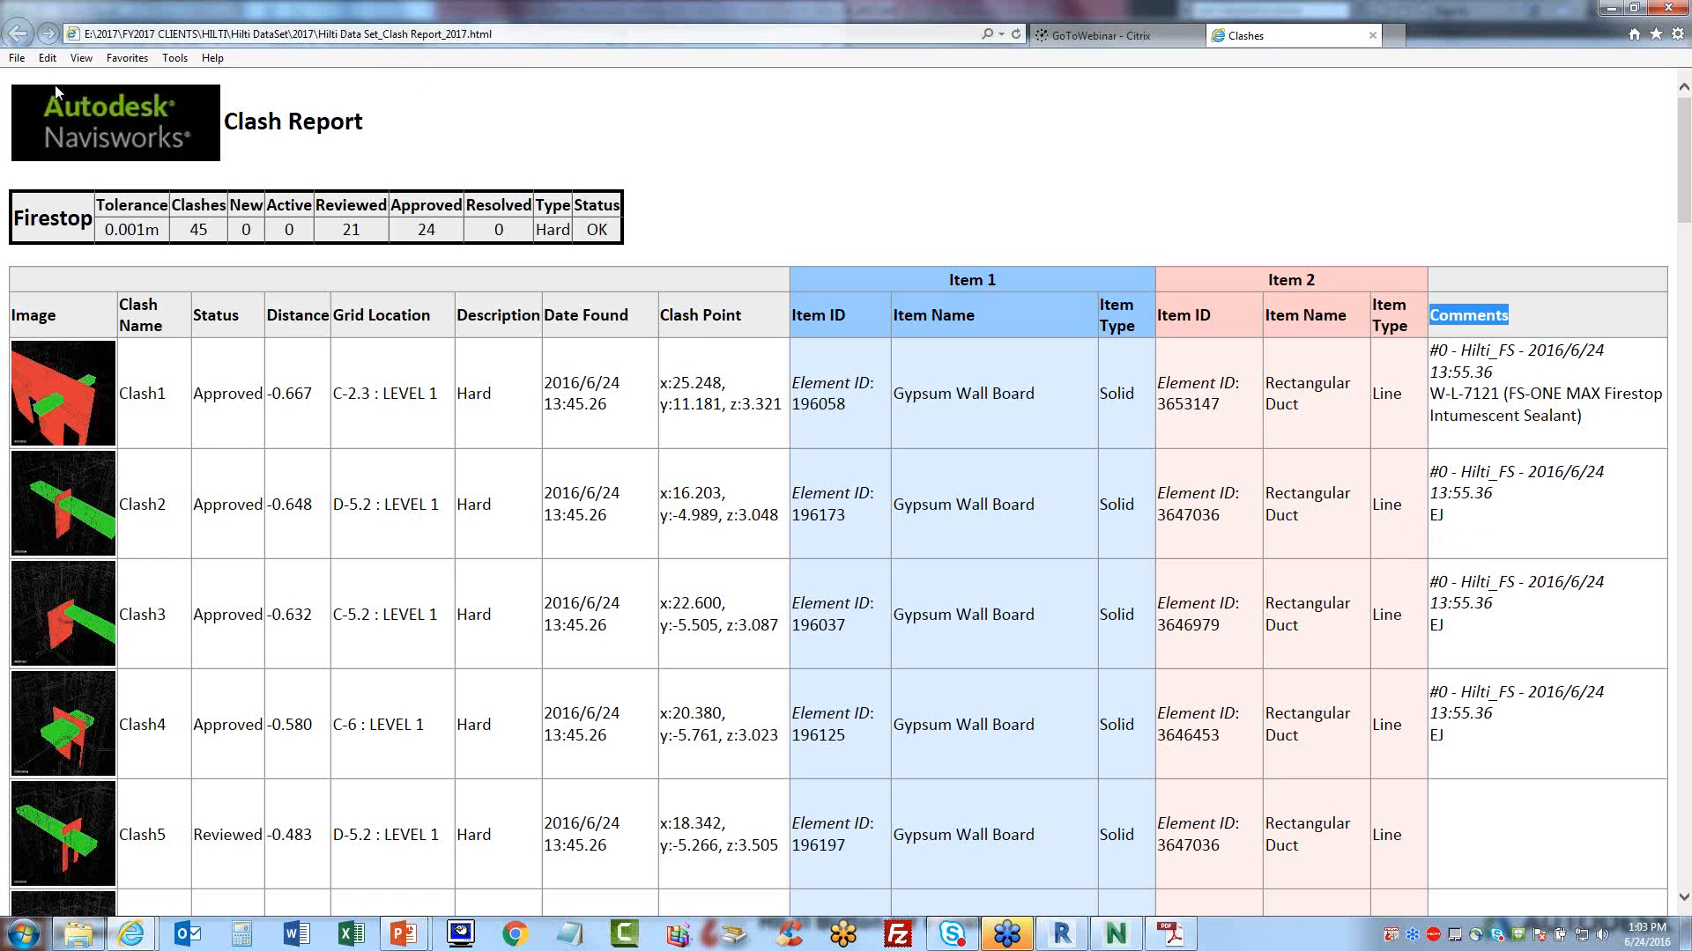
# - Check the Web Archive, single file (*.mht) option for saving the clash report without saving, and minimize the report and folder windows
pyautogui.click(19, 60)
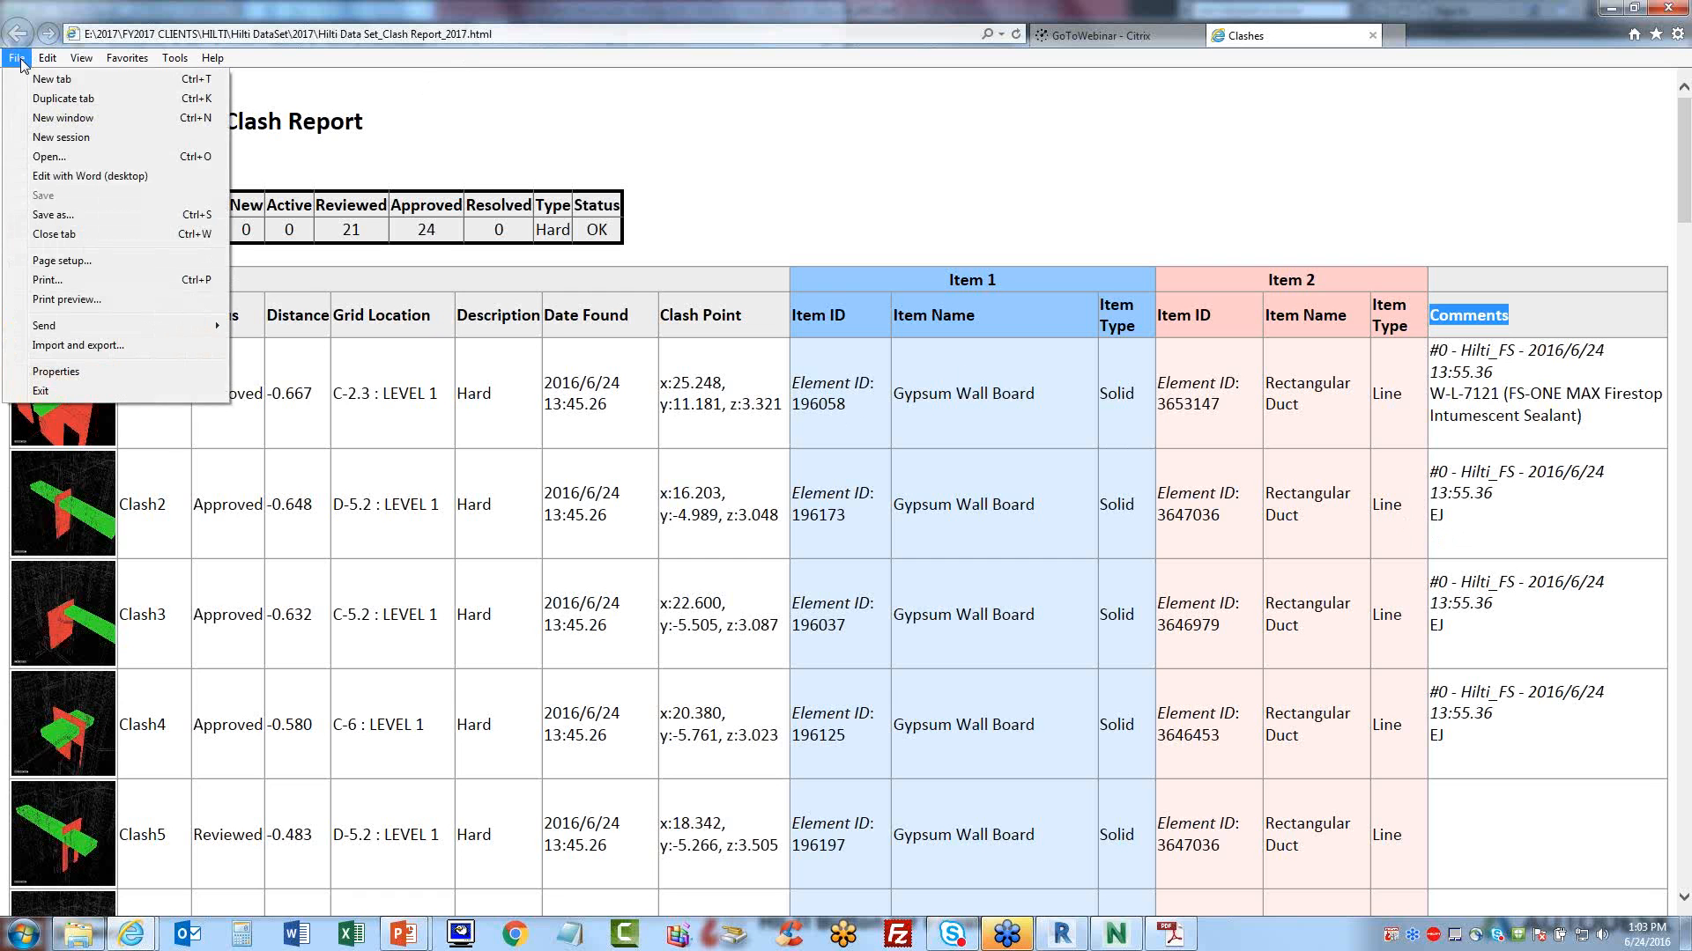
pyautogui.click(55, 215)
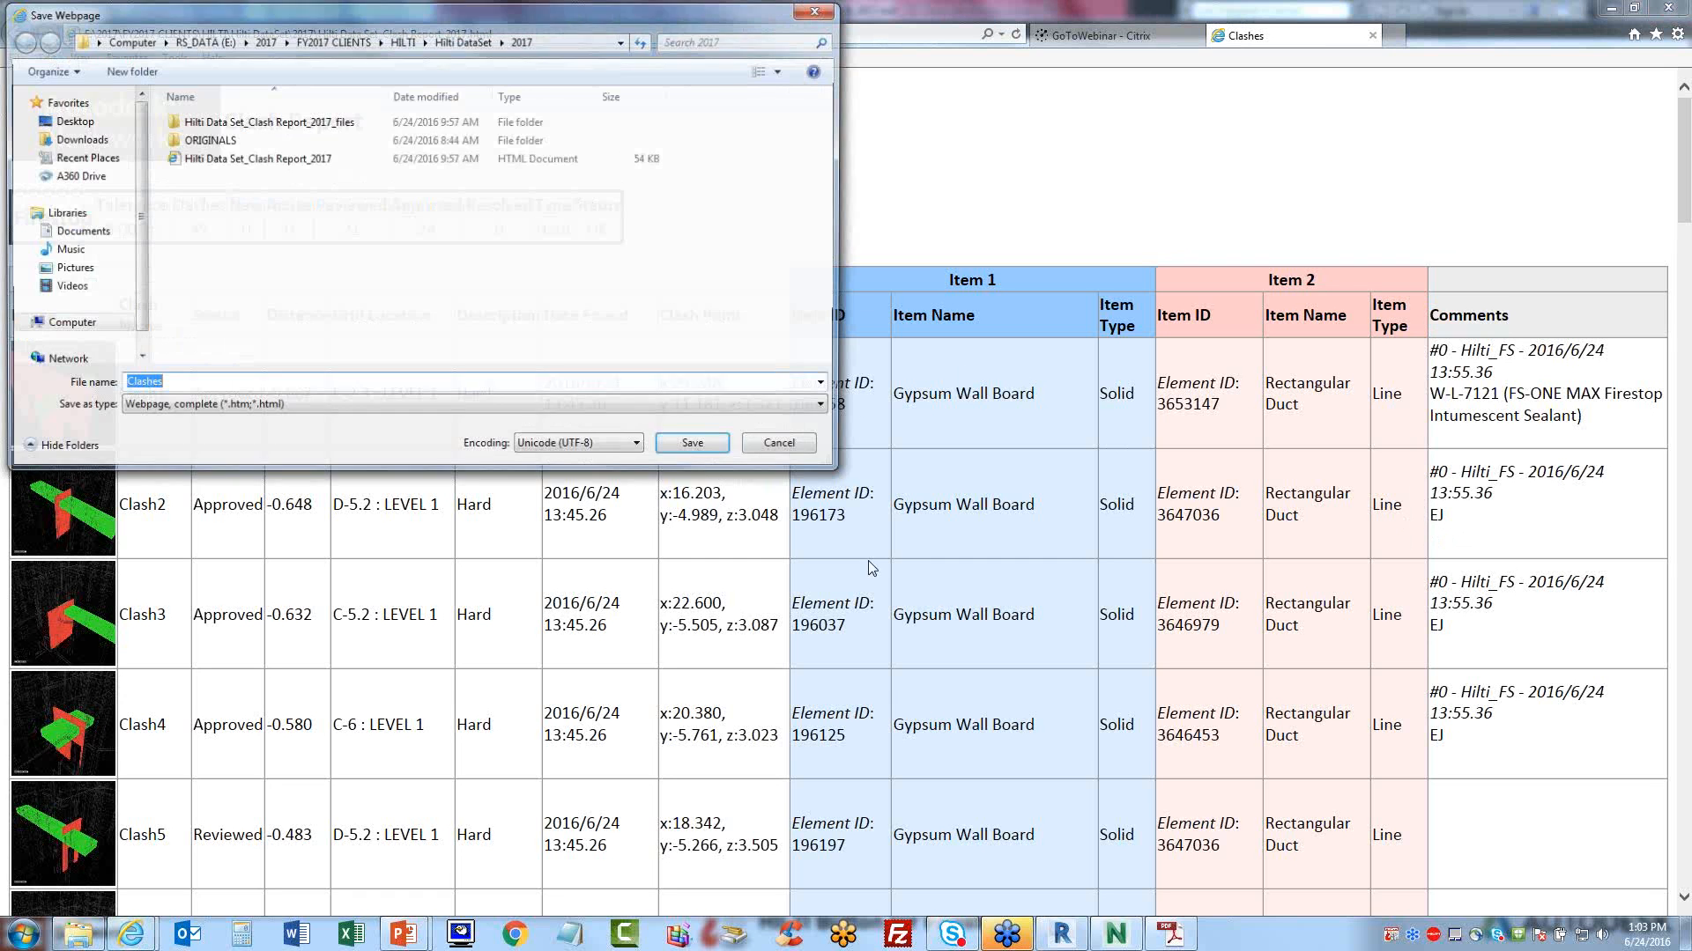
pyautogui.click(352, 413)
pyautogui.click(212, 430)
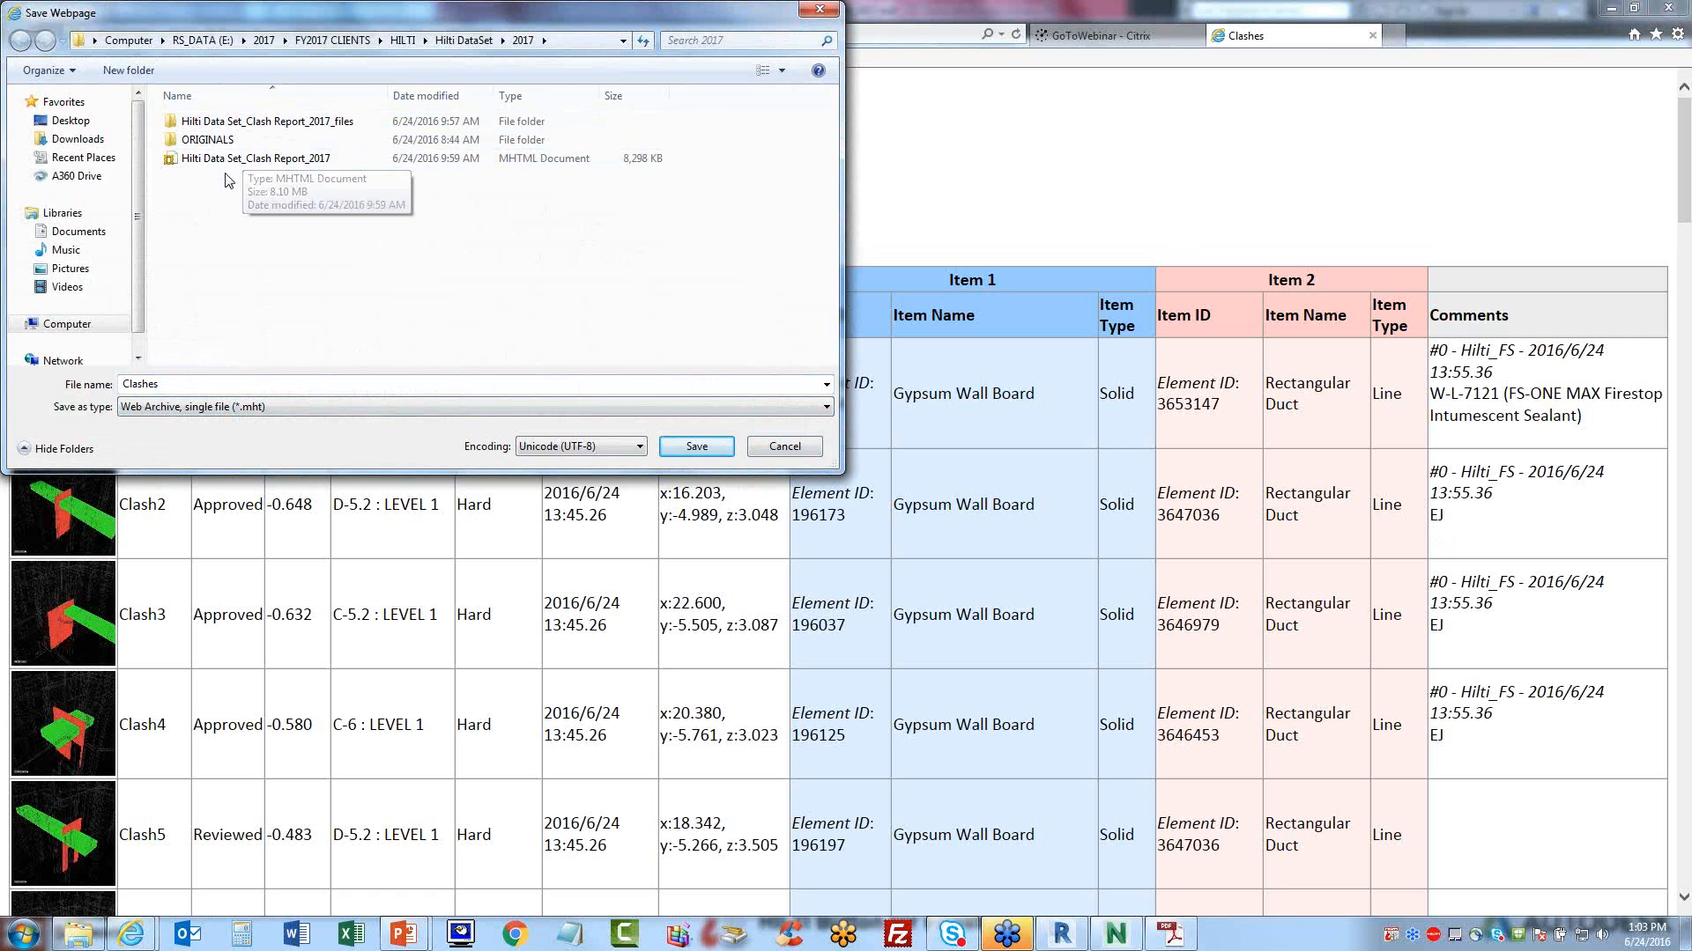
pyautogui.click(782, 446)
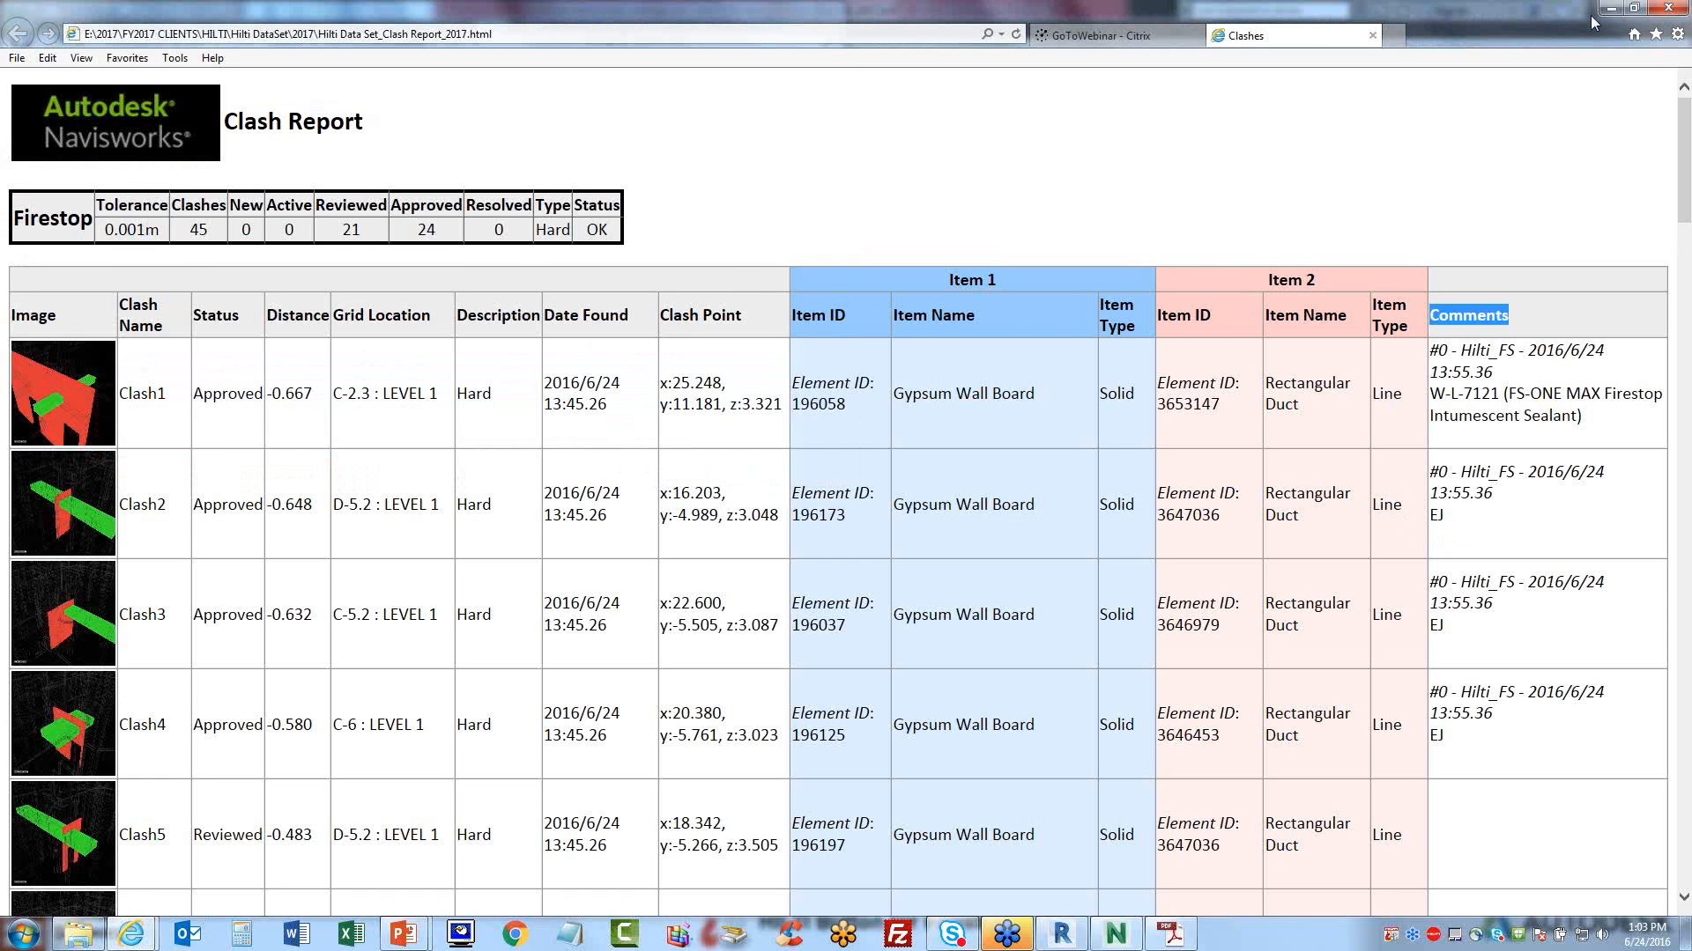
pyautogui.click(1618, 10)
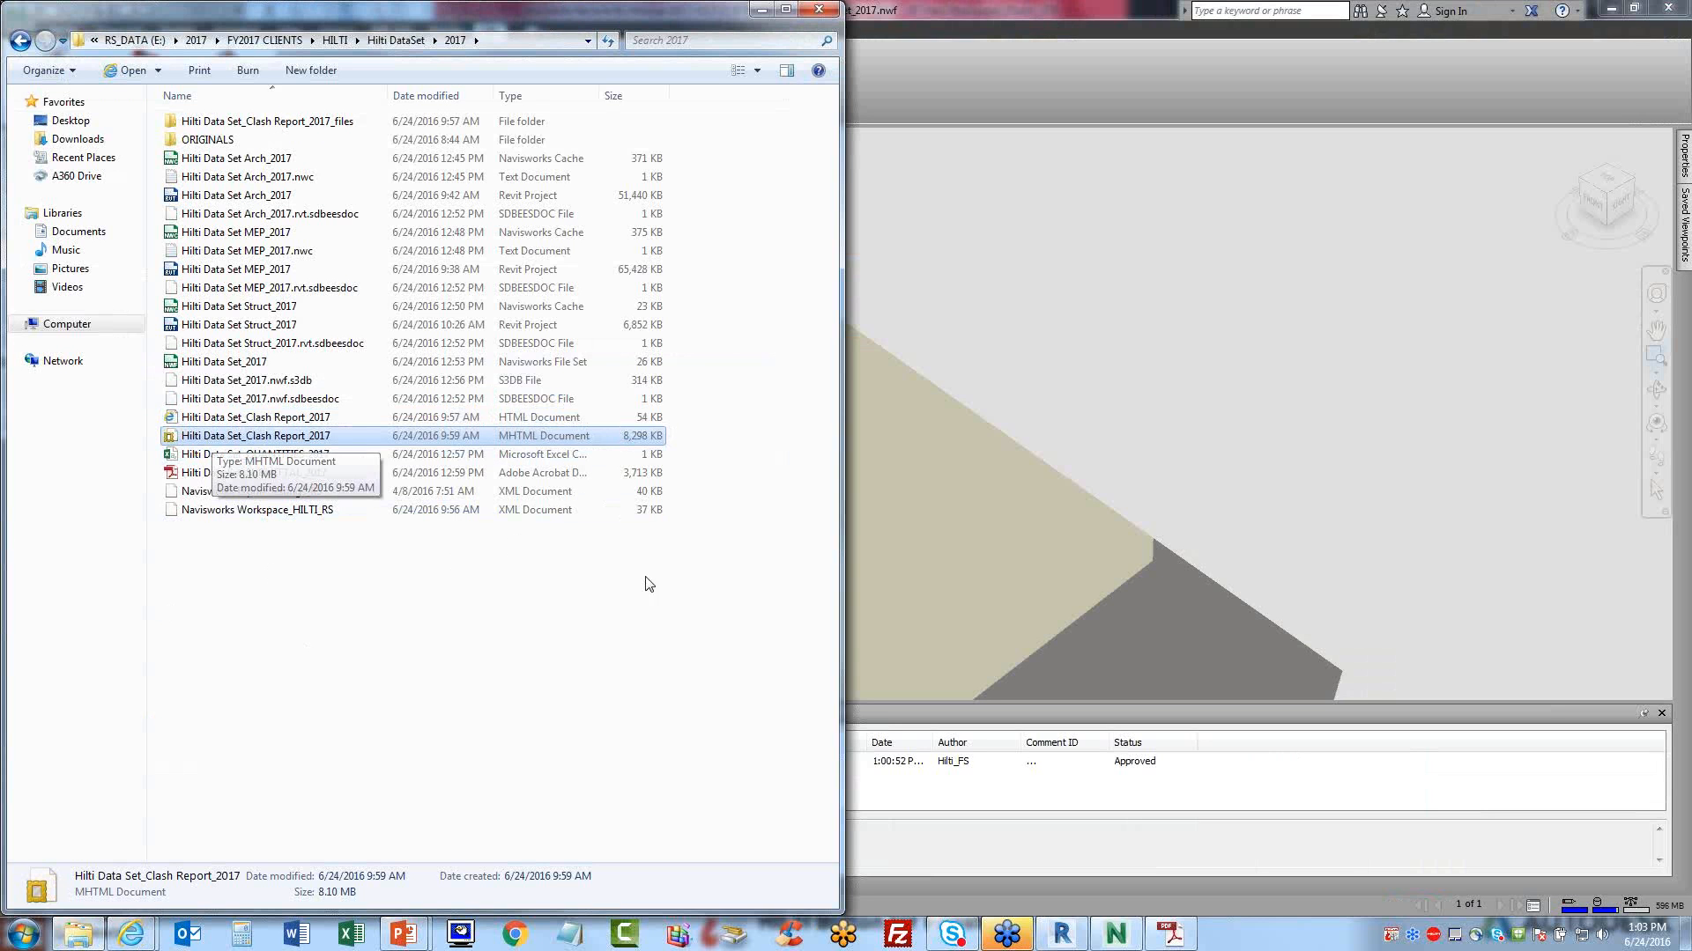
pyautogui.click(759, 12)
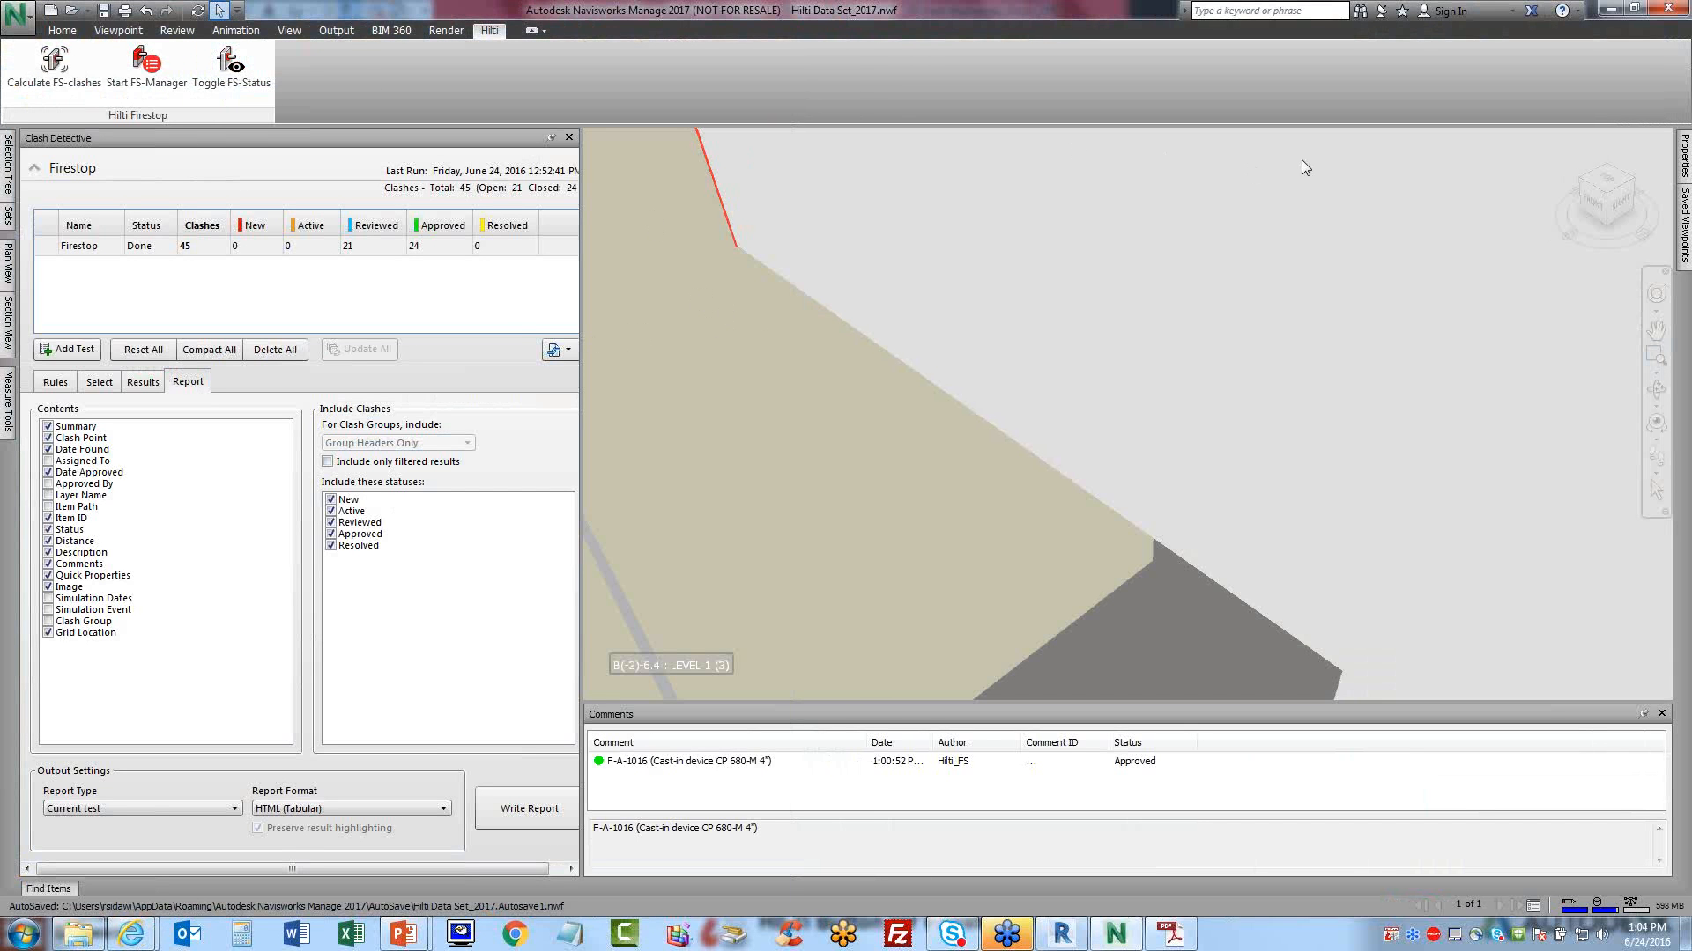
# - Switch to Revit and insert the Hilti firestops into the Hilti Data Set Struct_2017 model
pyautogui.moveTo(1075, 943)
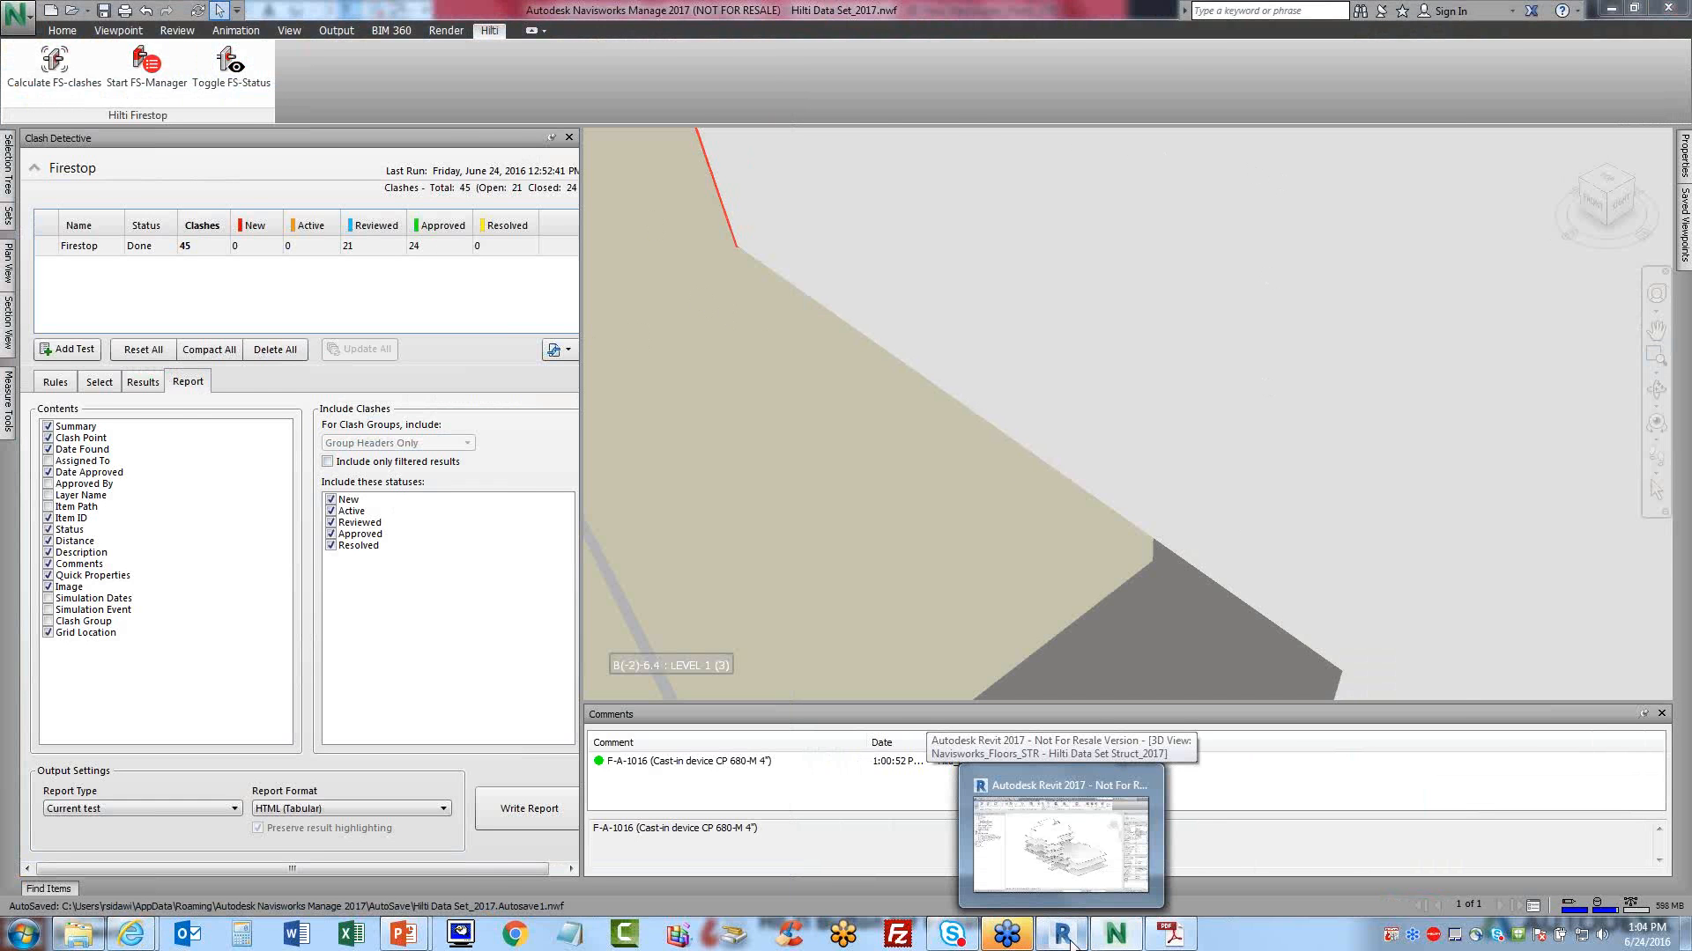
pyautogui.click(1070, 941)
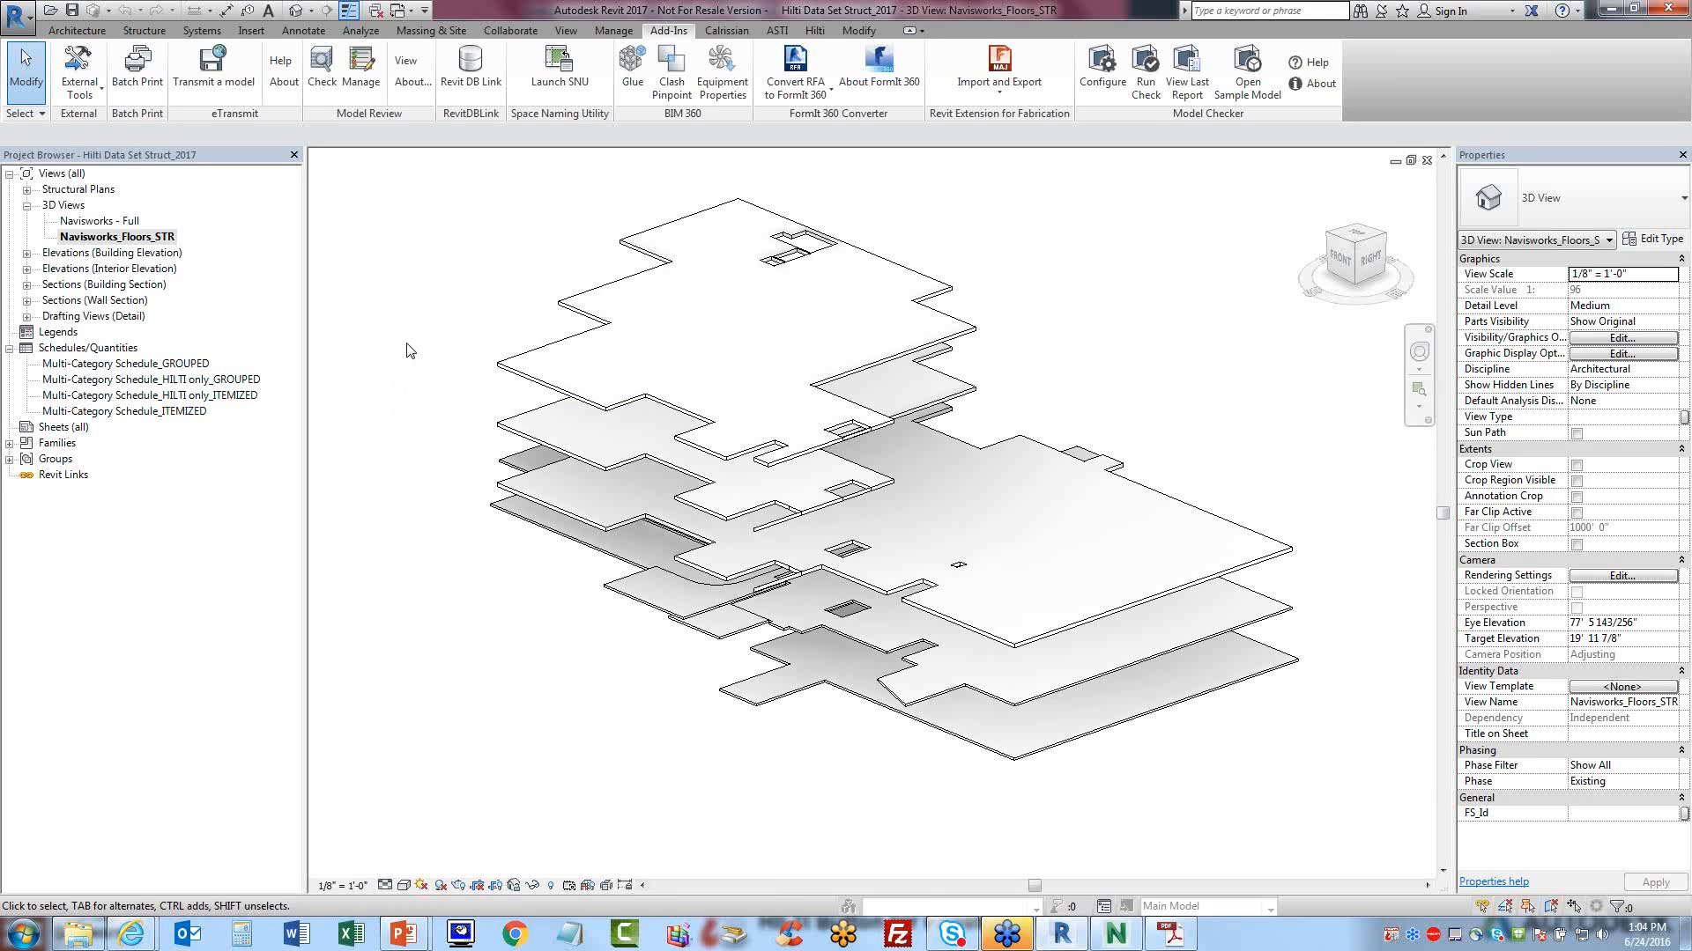
pyautogui.click(815, 32)
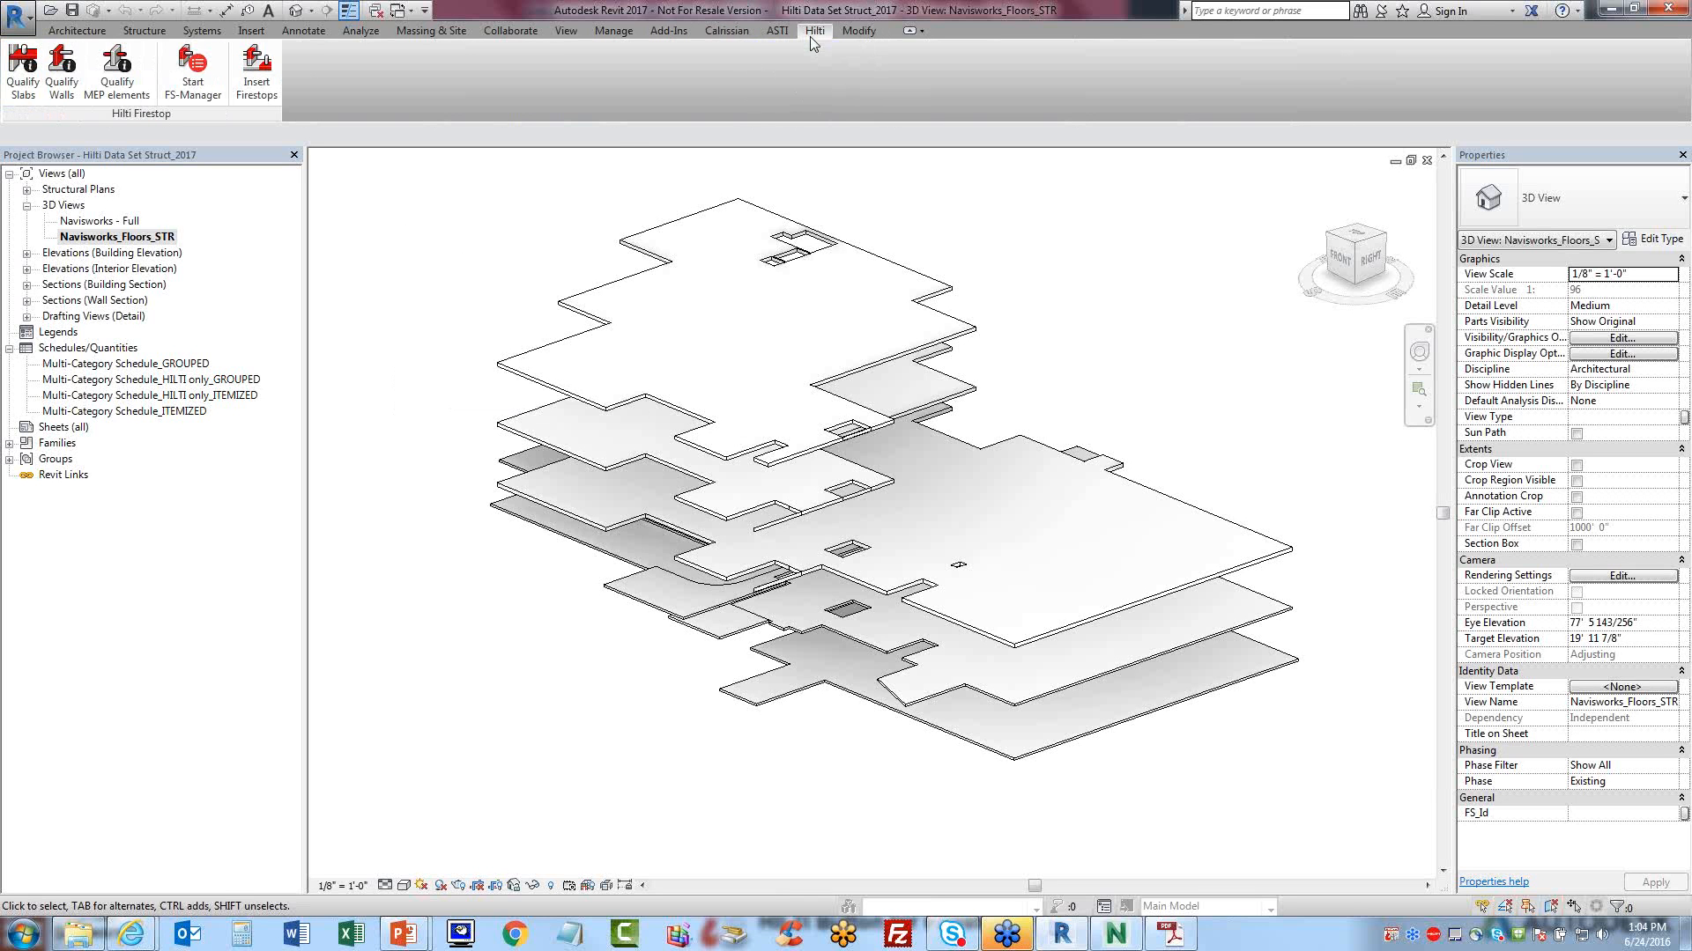
pyautogui.click(261, 92)
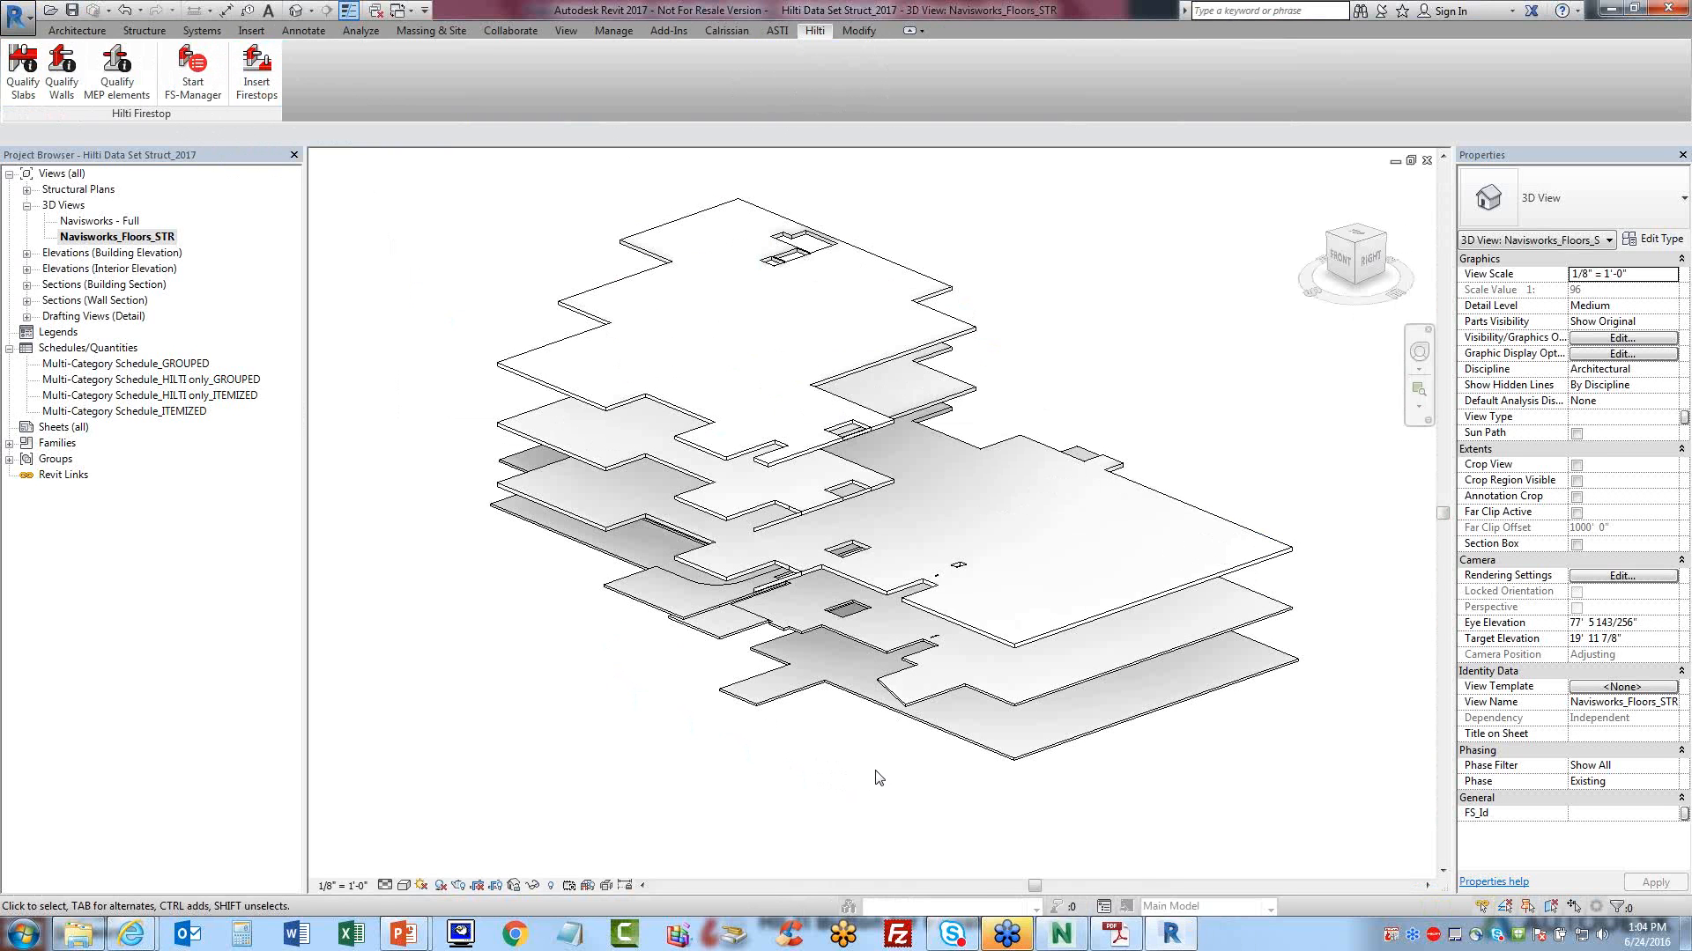
# - Set the Navisworks_Floors_STR view to Wireframe and inspect the slab penetrations for inserted firestops
pyautogui.click(403, 885)
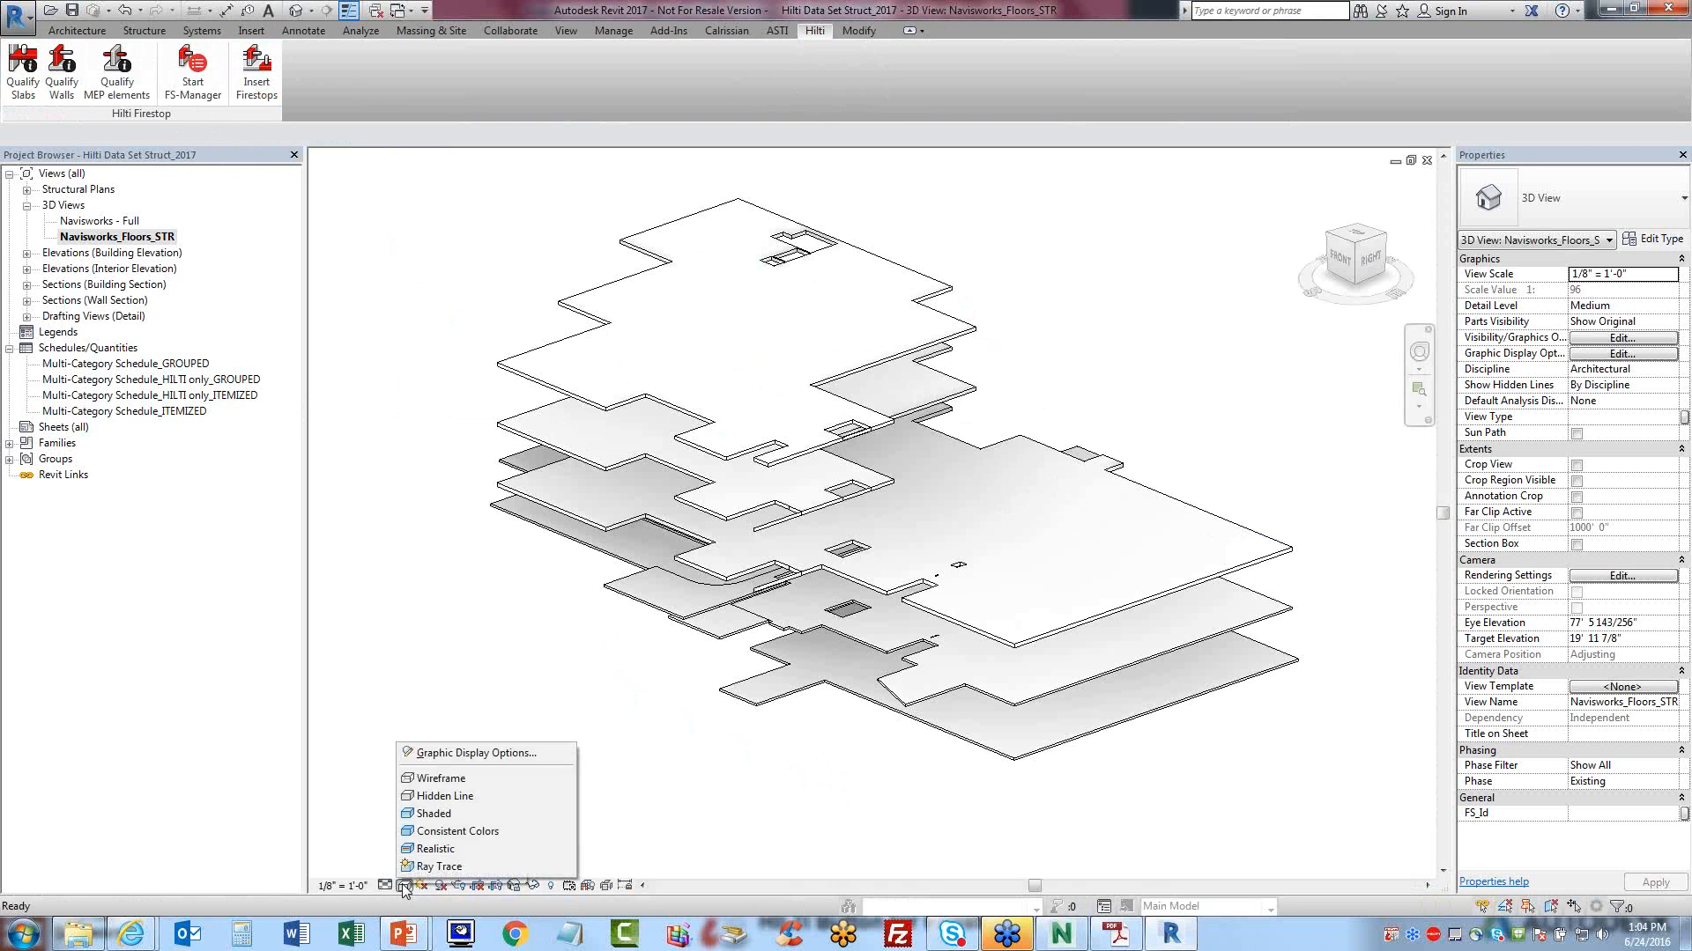
pyautogui.click(440, 778)
pyautogui.scroll(1, 895, 641)
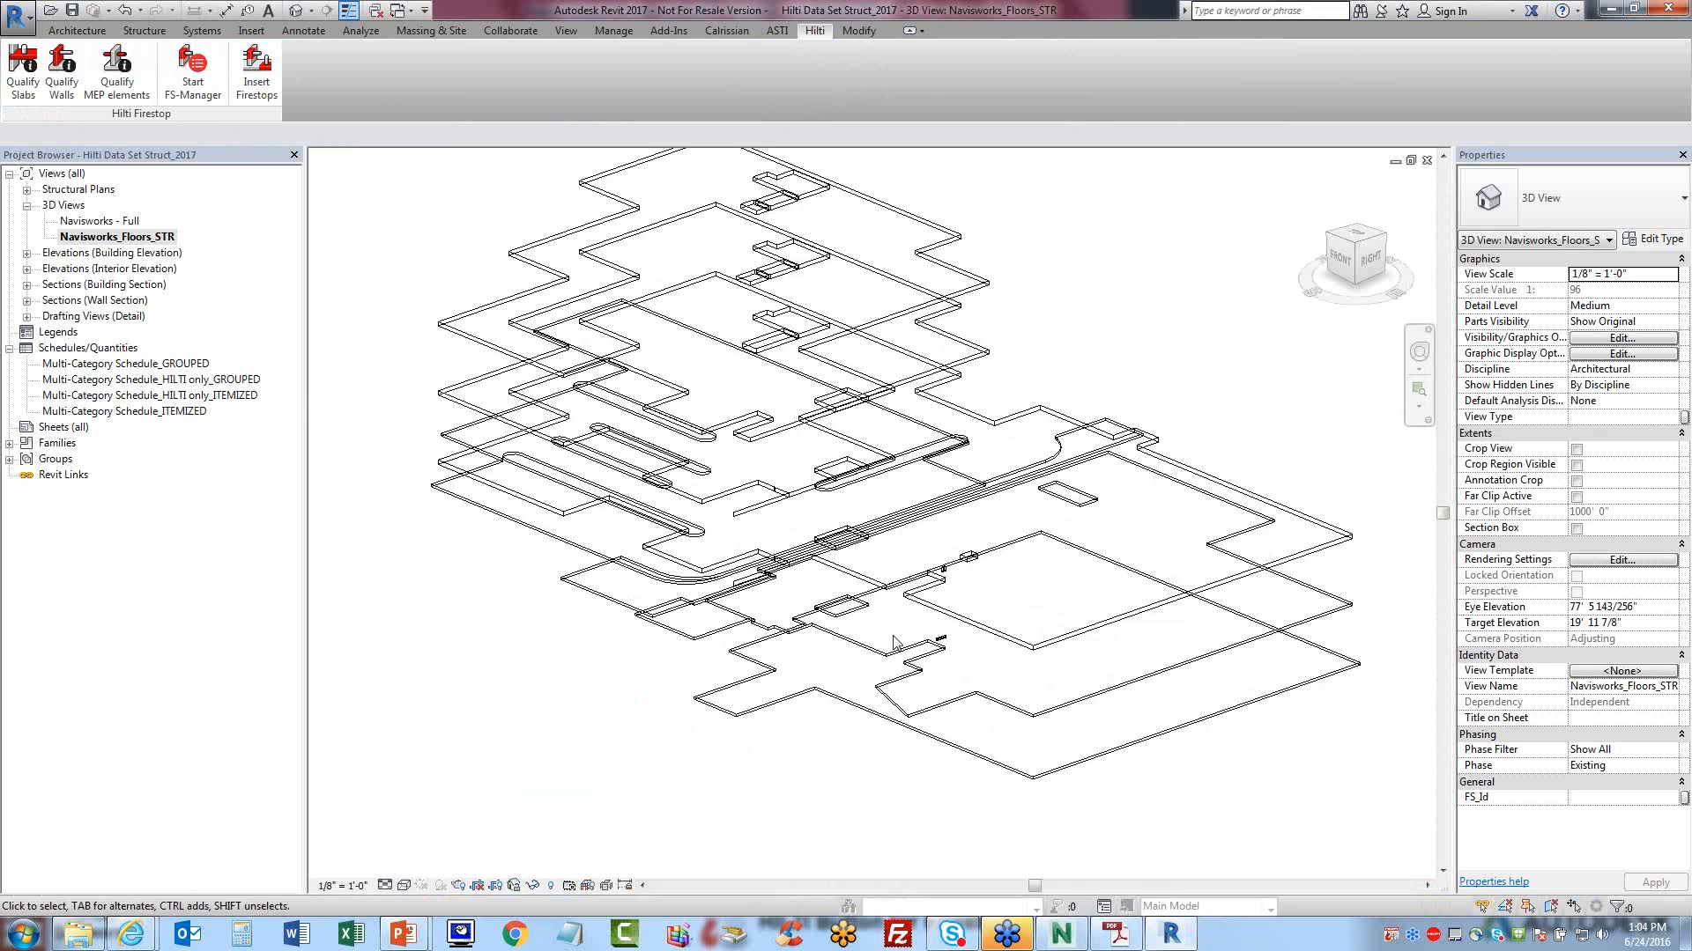
pyautogui.scroll(4, 894, 641)
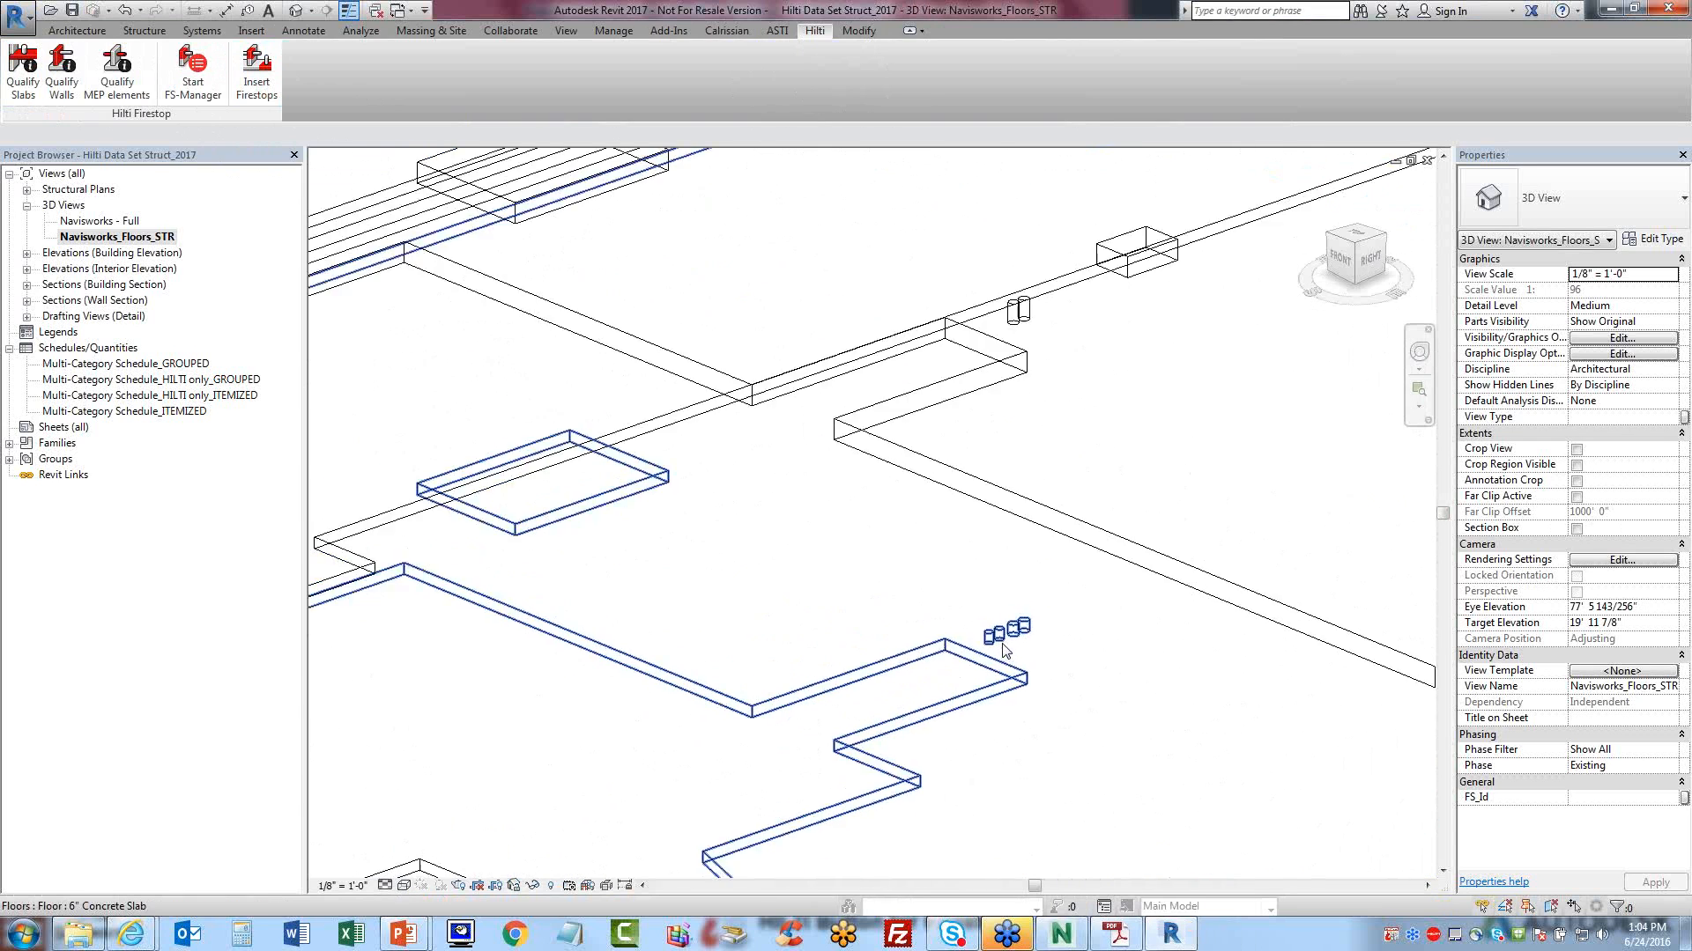
pyautogui.scroll(-5, 1002, 650)
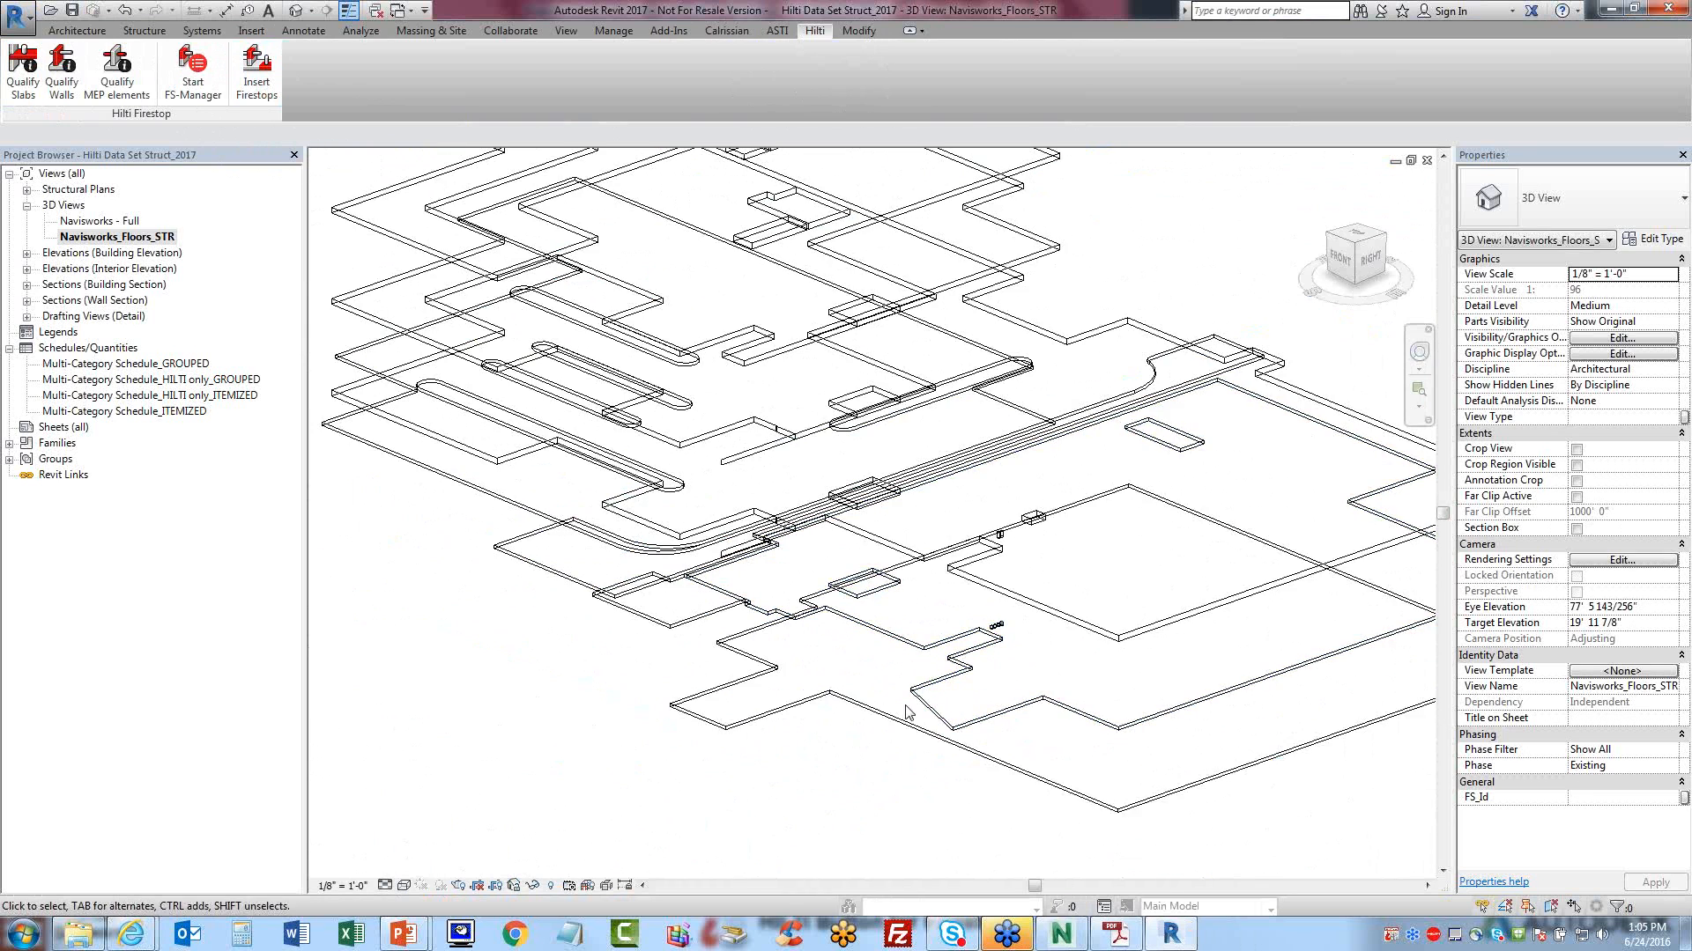
pyautogui.scroll(-3, 798, 751)
pyautogui.keyDown('shift'); pyautogui.moveTo(812, 758); pyautogui.dragTo(818, 800, button='middle'); pyautogui.keyUp('shift')
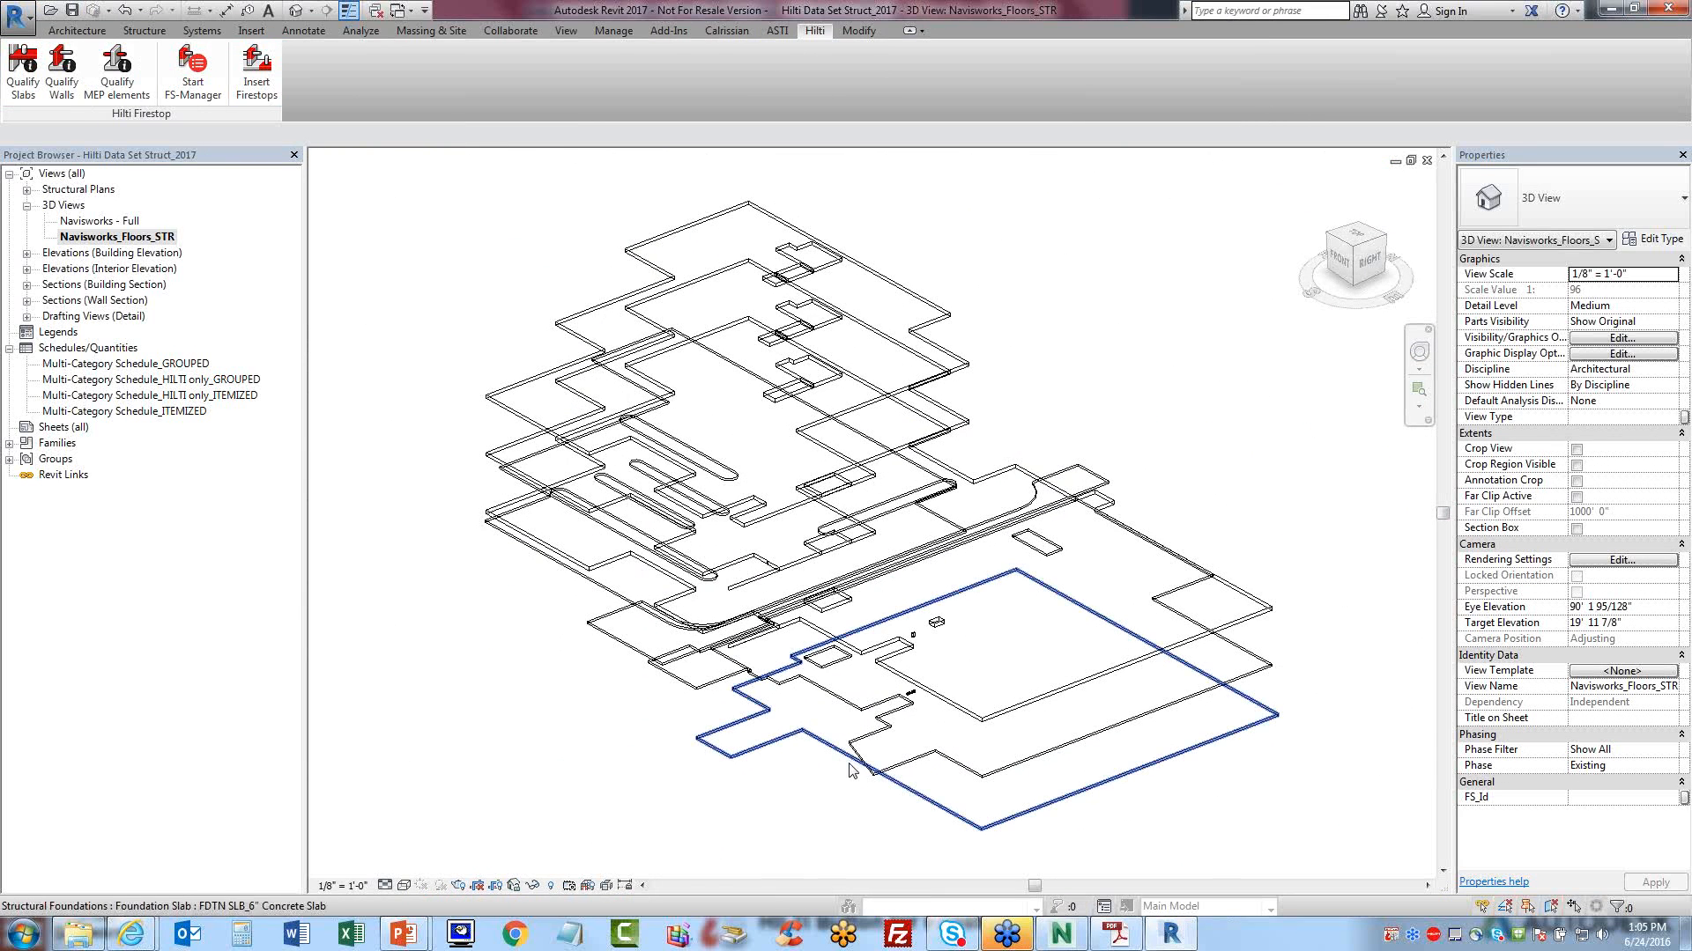
# - Check the floor view's model category visibility without changing it, and reveal hidden elements to look for the firestops
pyautogui.press('v')
pyautogui.press('v')
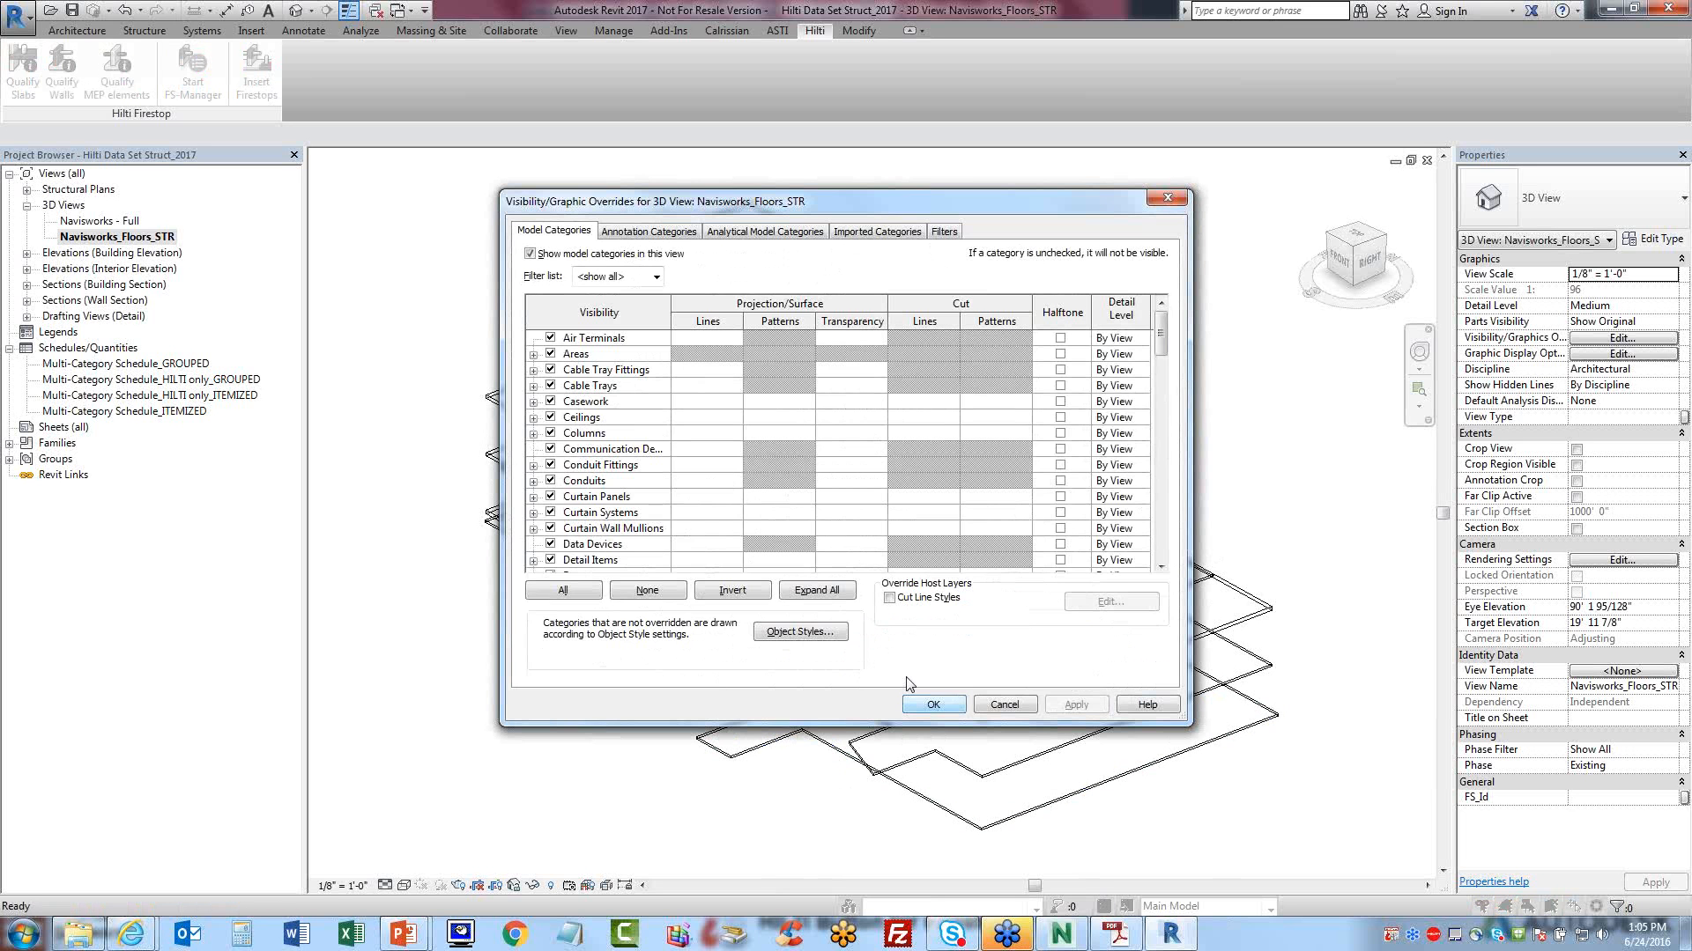
pyautogui.moveTo(1160, 351); pyautogui.dragTo(1148, 504)
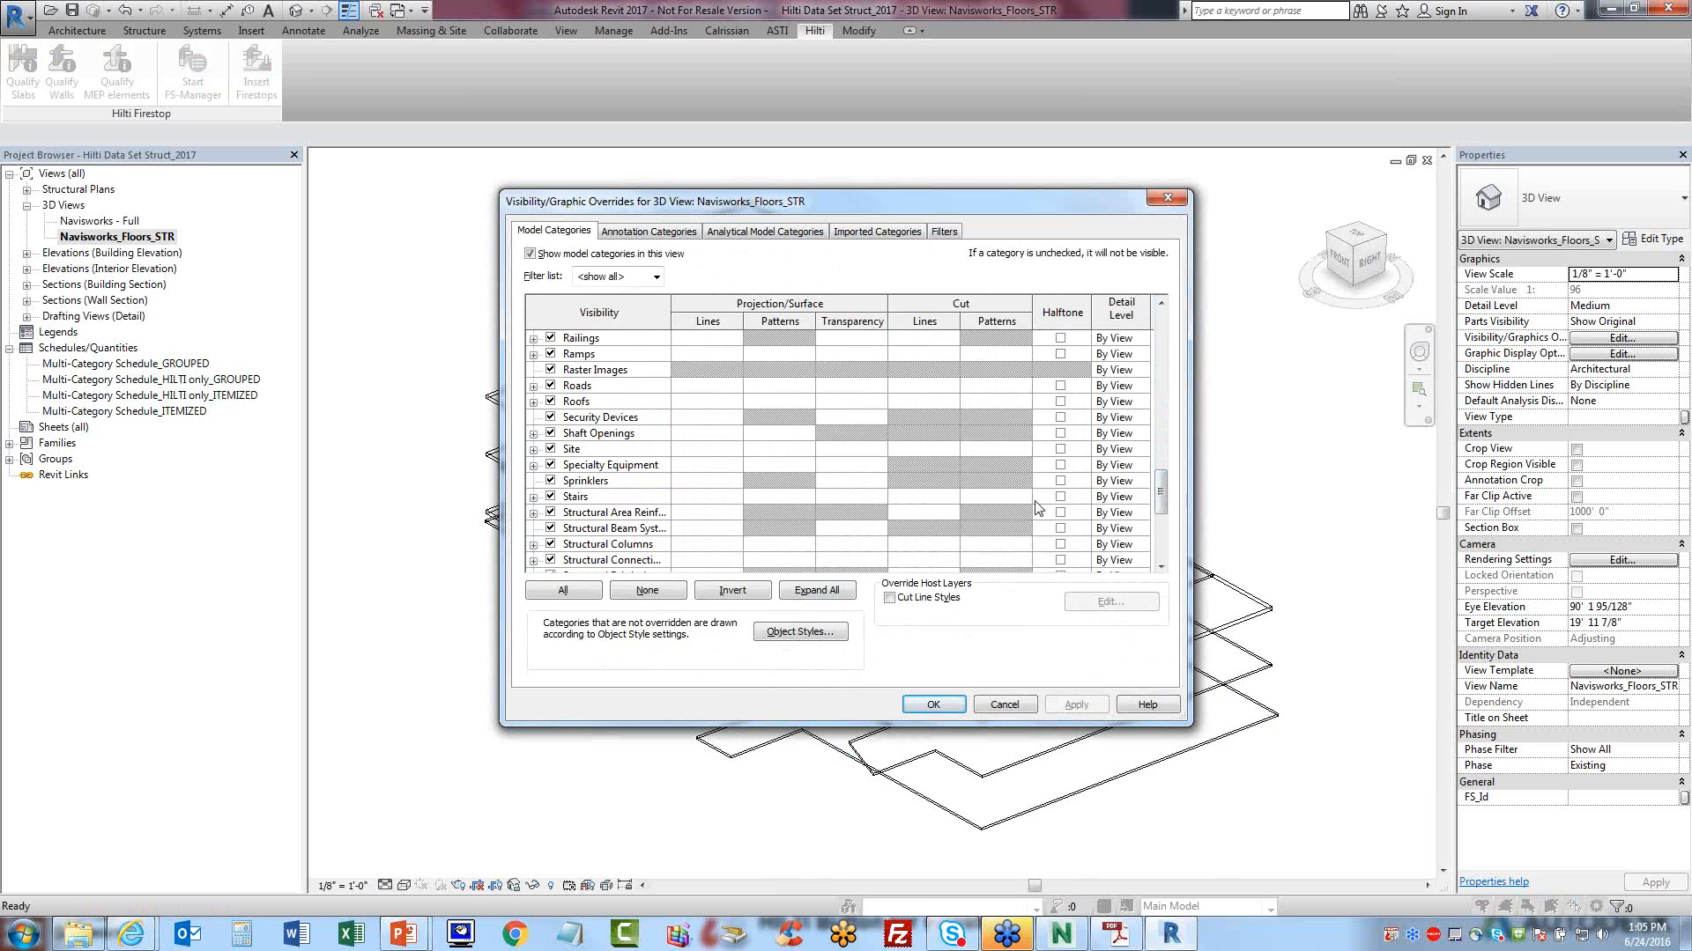
pyautogui.click(990, 707)
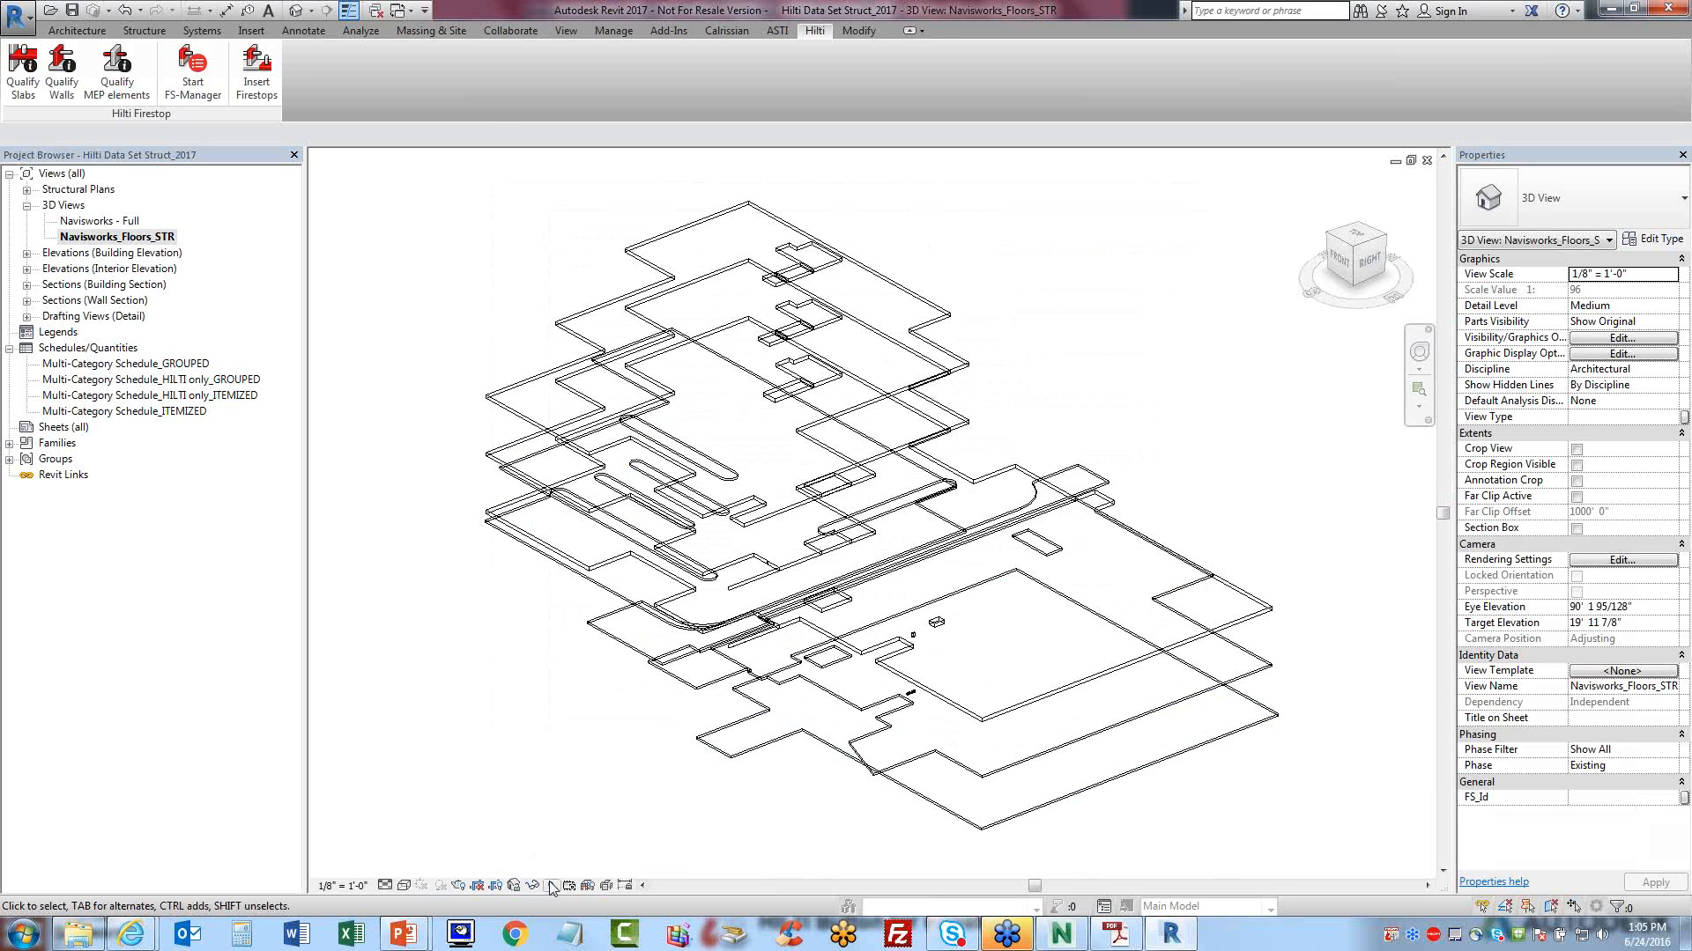
pyautogui.click(553, 887)
pyautogui.scroll(3, 893, 686)
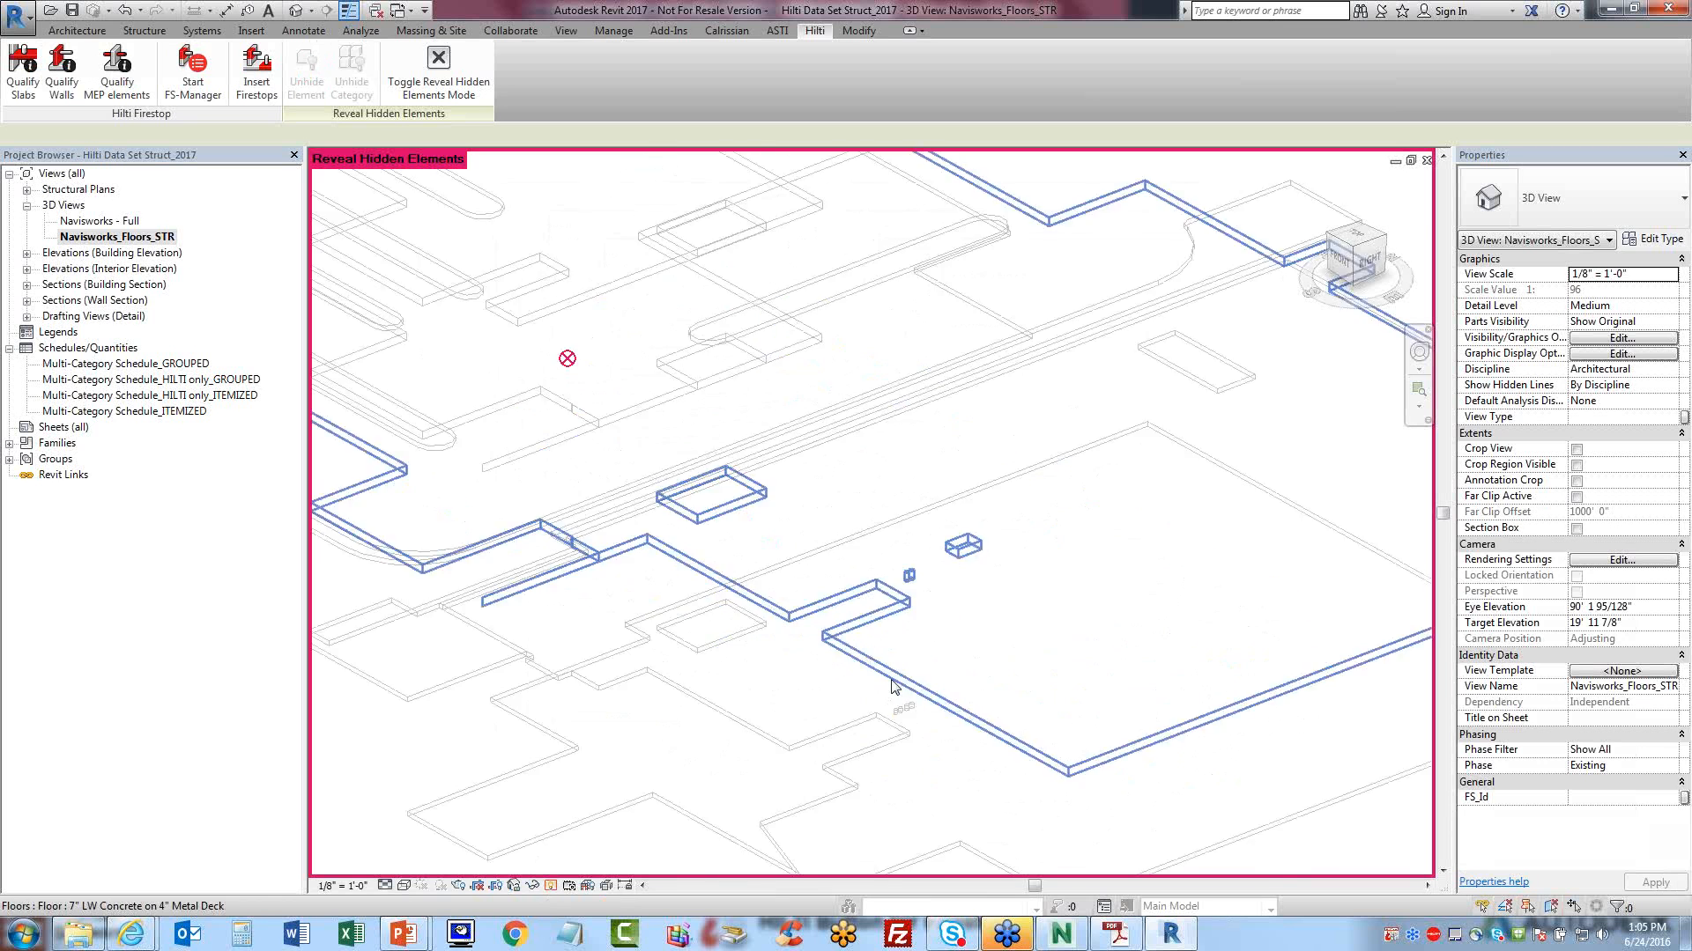
pyautogui.scroll(-4, 892, 685)
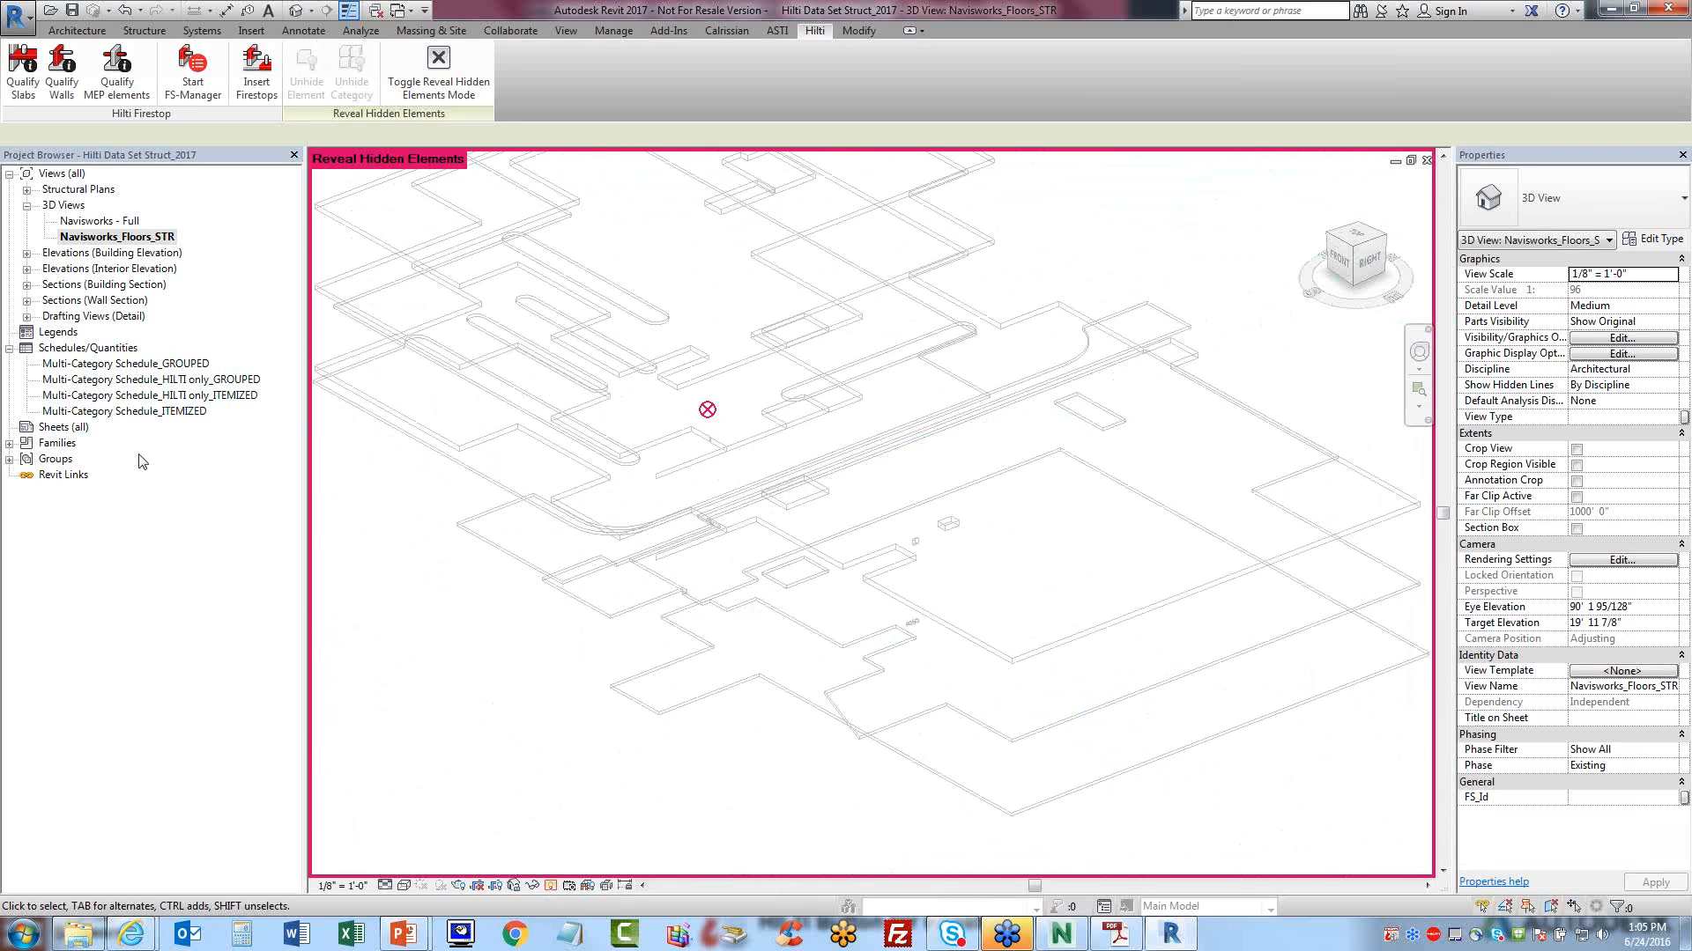
# - Open the Navisworks - Full 3D view and set its visual style to Wireframe
pyautogui.doubleClick(119, 223)
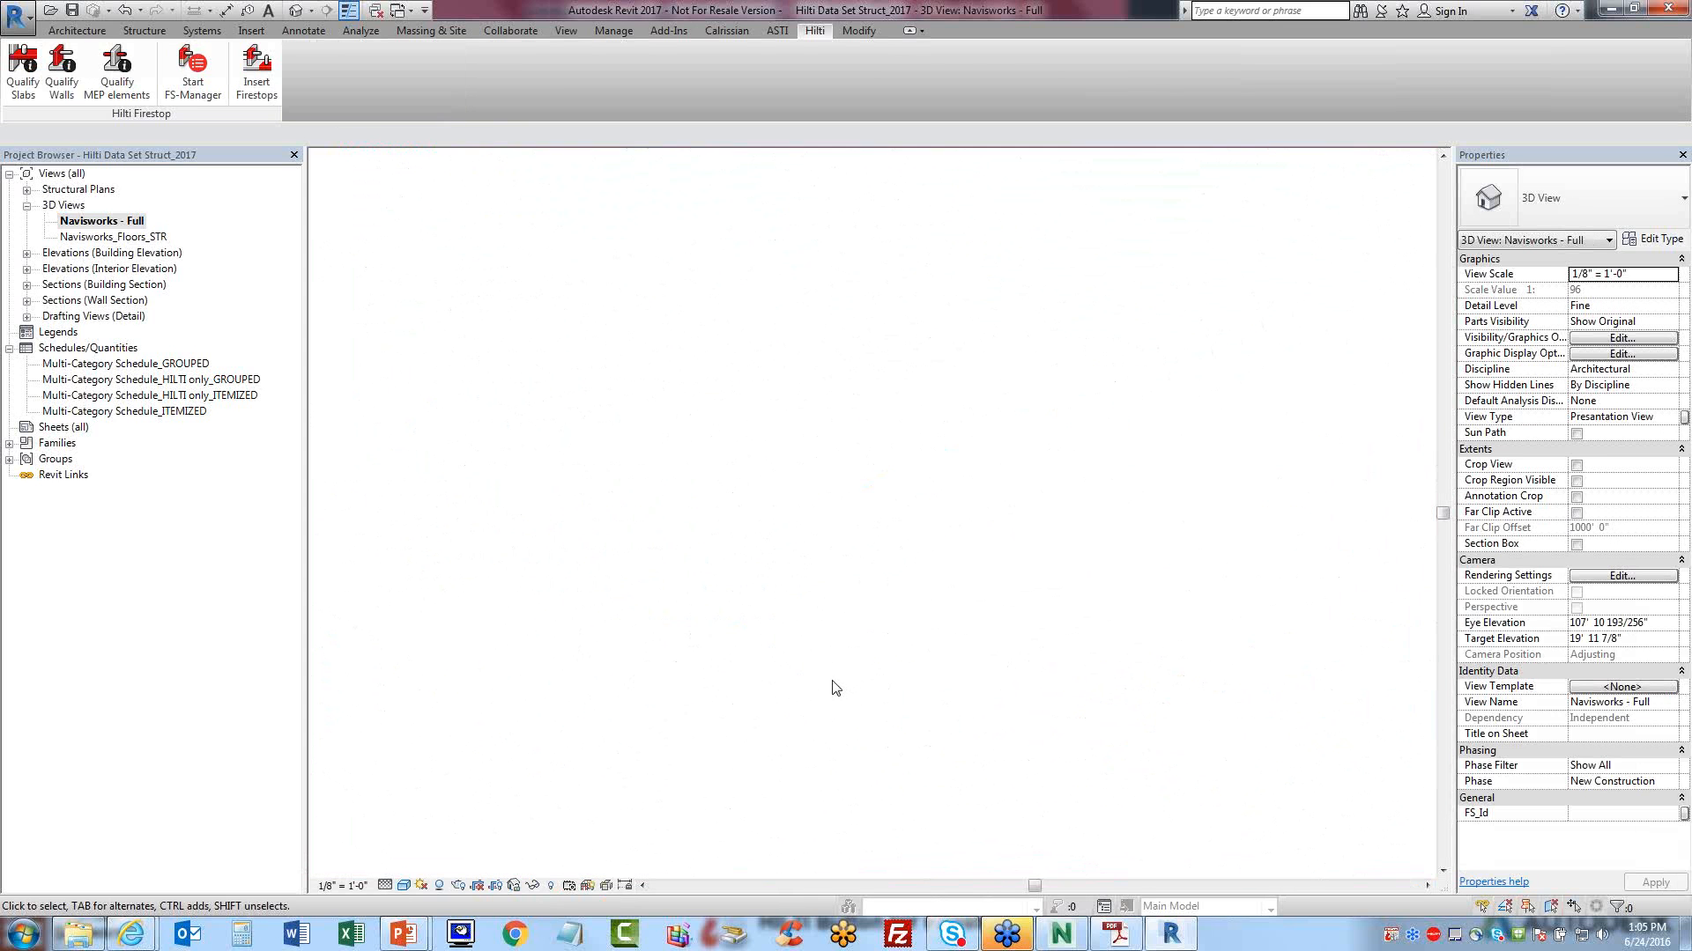
pyautogui.scroll(3, 872, 713)
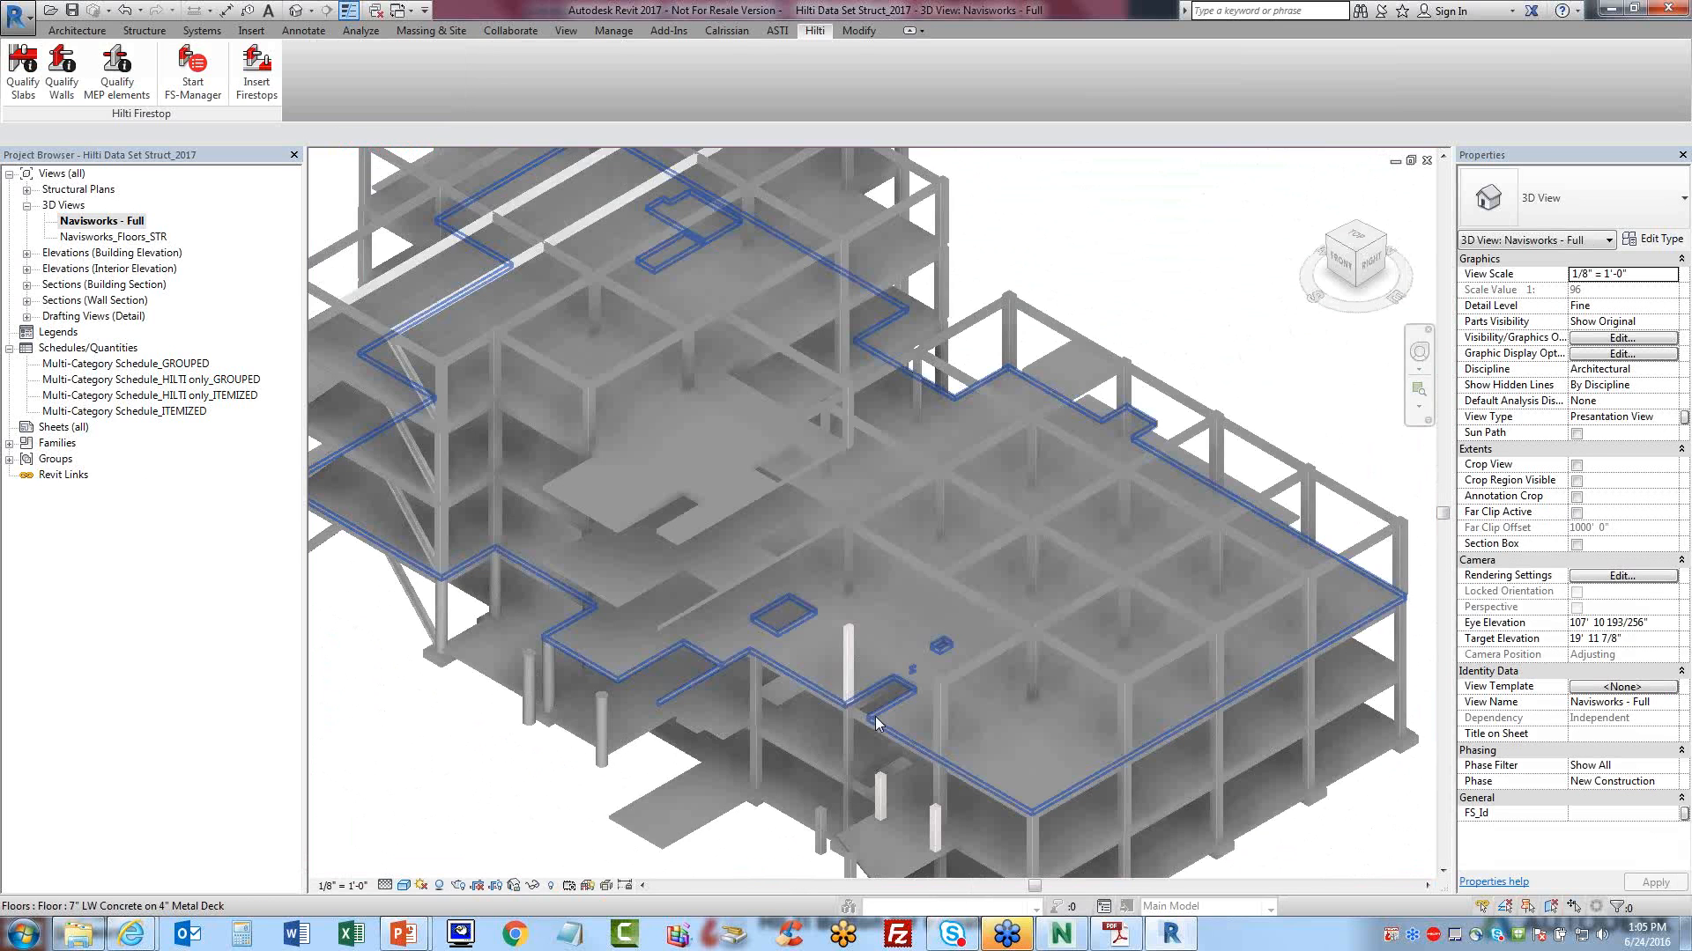
pyautogui.scroll(2, 872, 731)
pyautogui.click(404, 885)
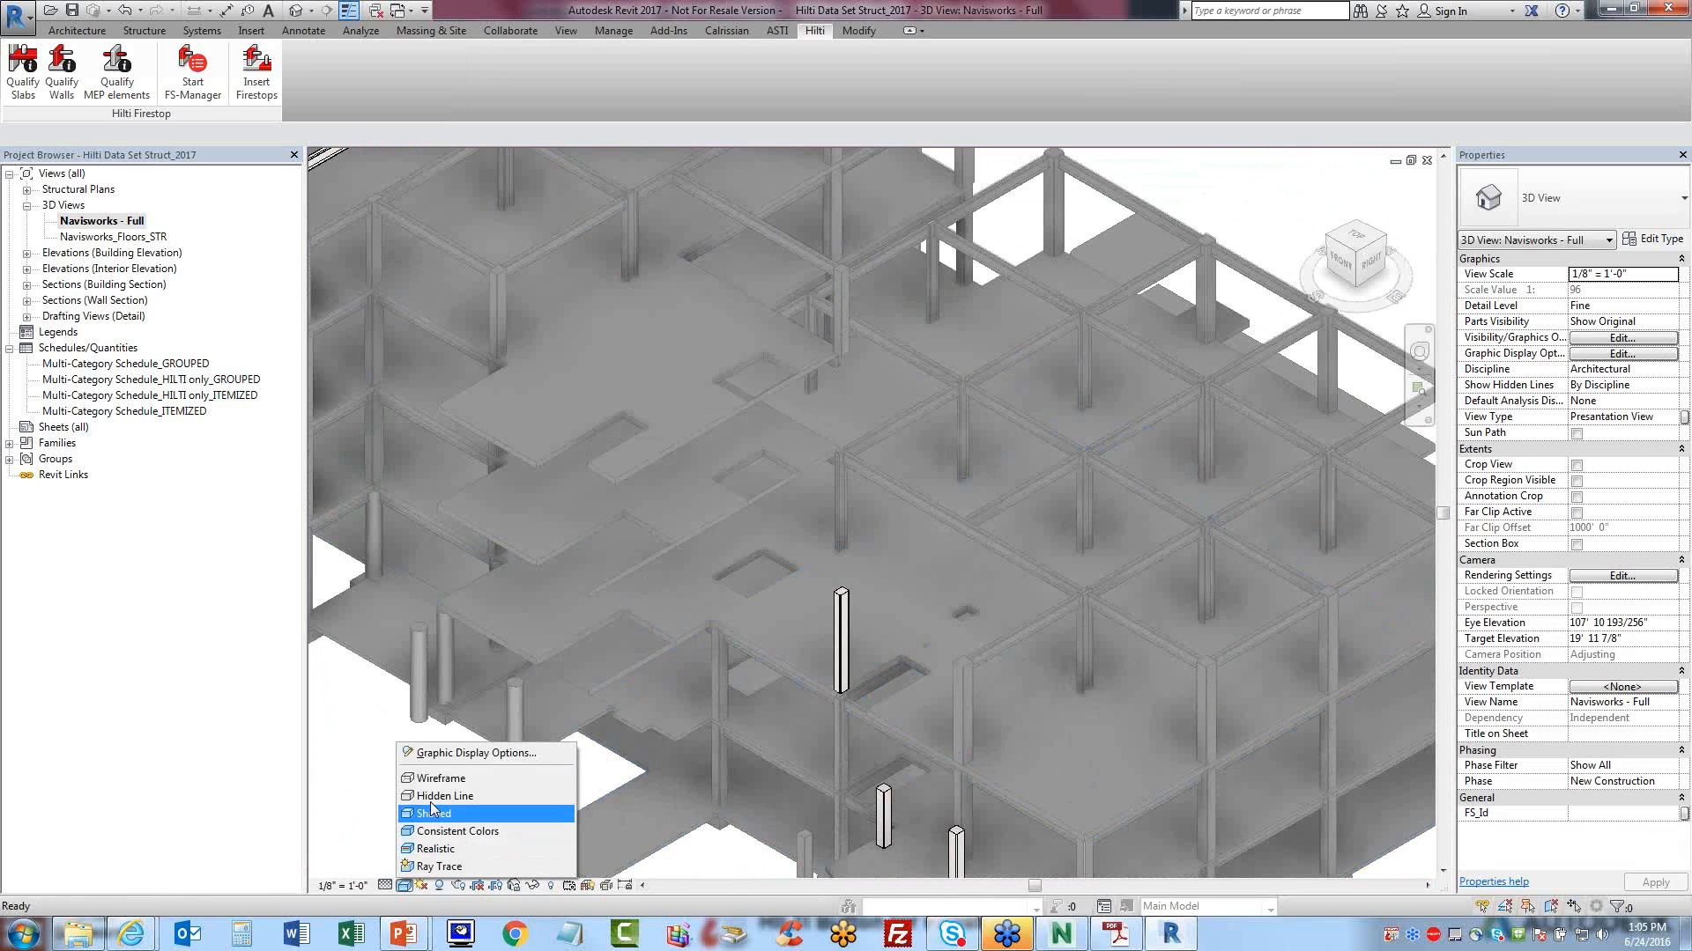
pyautogui.click(437, 779)
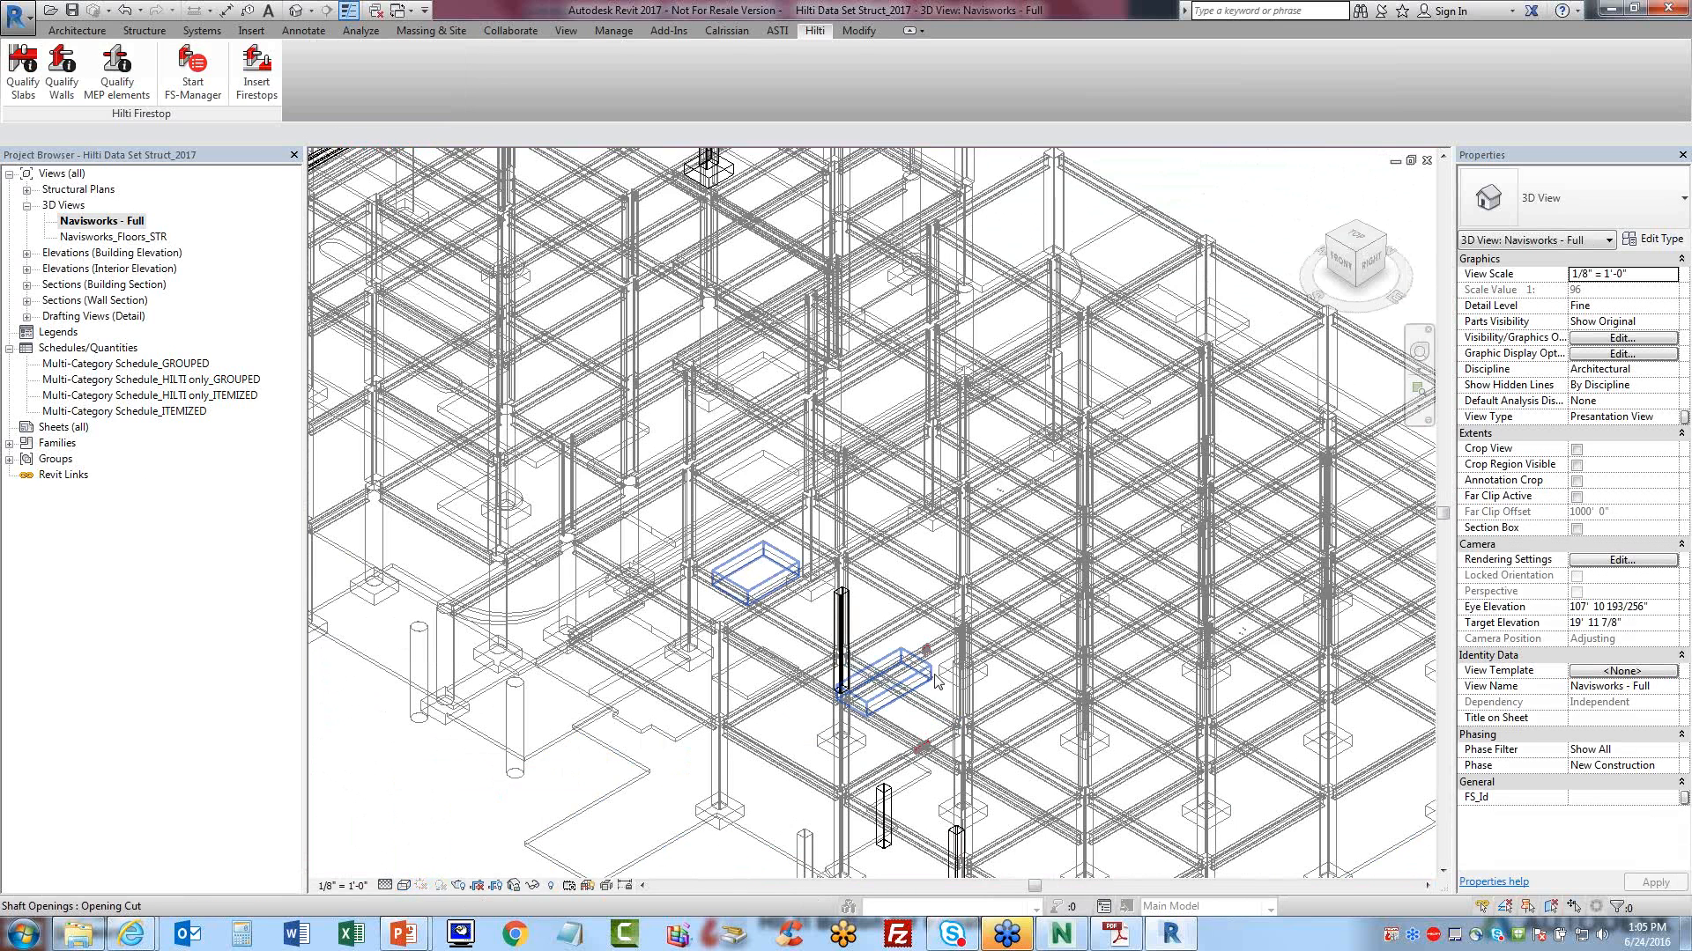
# - Inspect the inserted red cast-in devices close up and view the properties of the CP 680-M 3" device
pyautogui.scroll(2, 937, 656)
pyautogui.scroll(3, 934, 655)
pyautogui.scroll(-3, 844, 520)
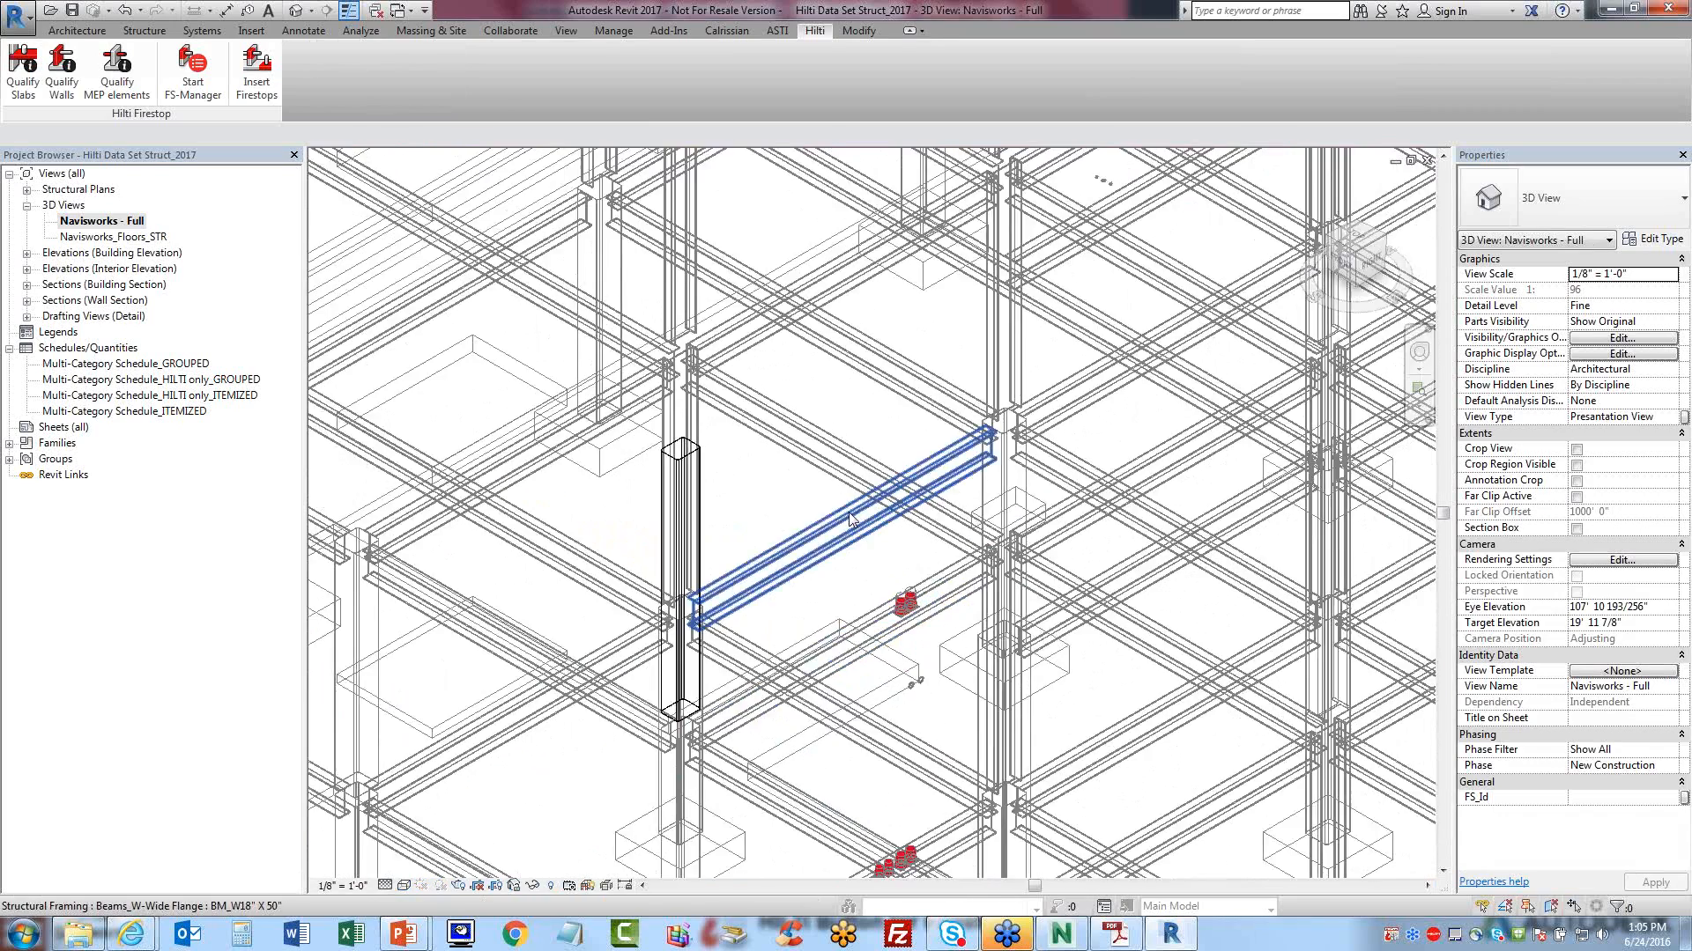
pyautogui.scroll(6, 881, 793)
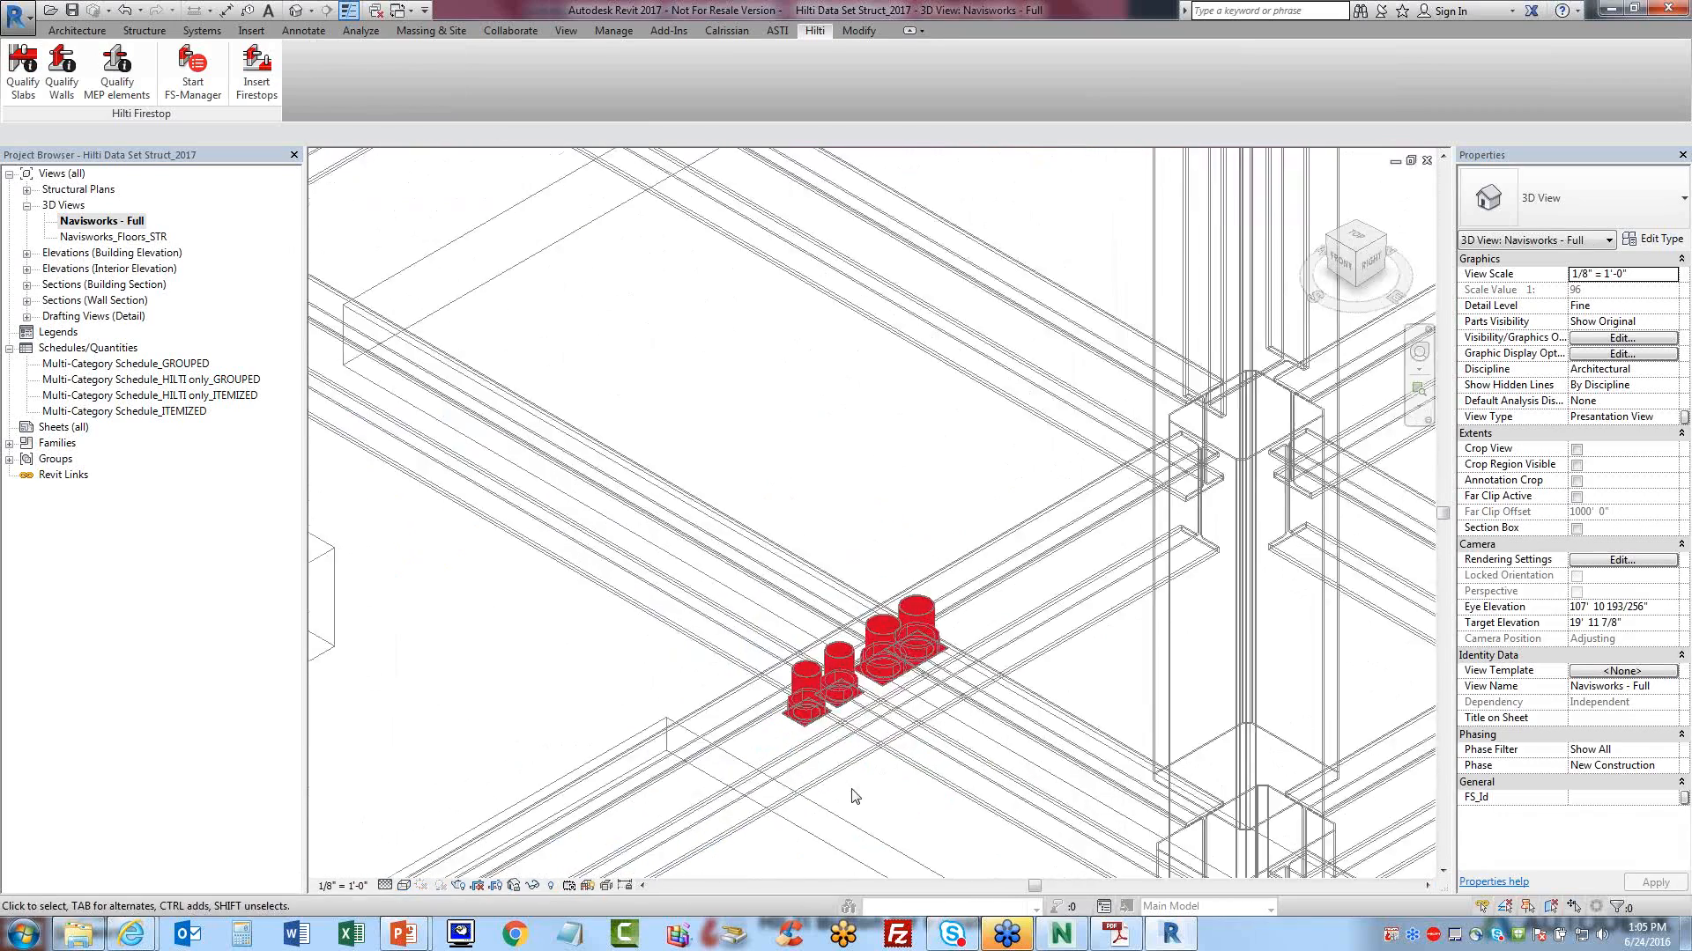
pyautogui.scroll(-1, 881, 793)
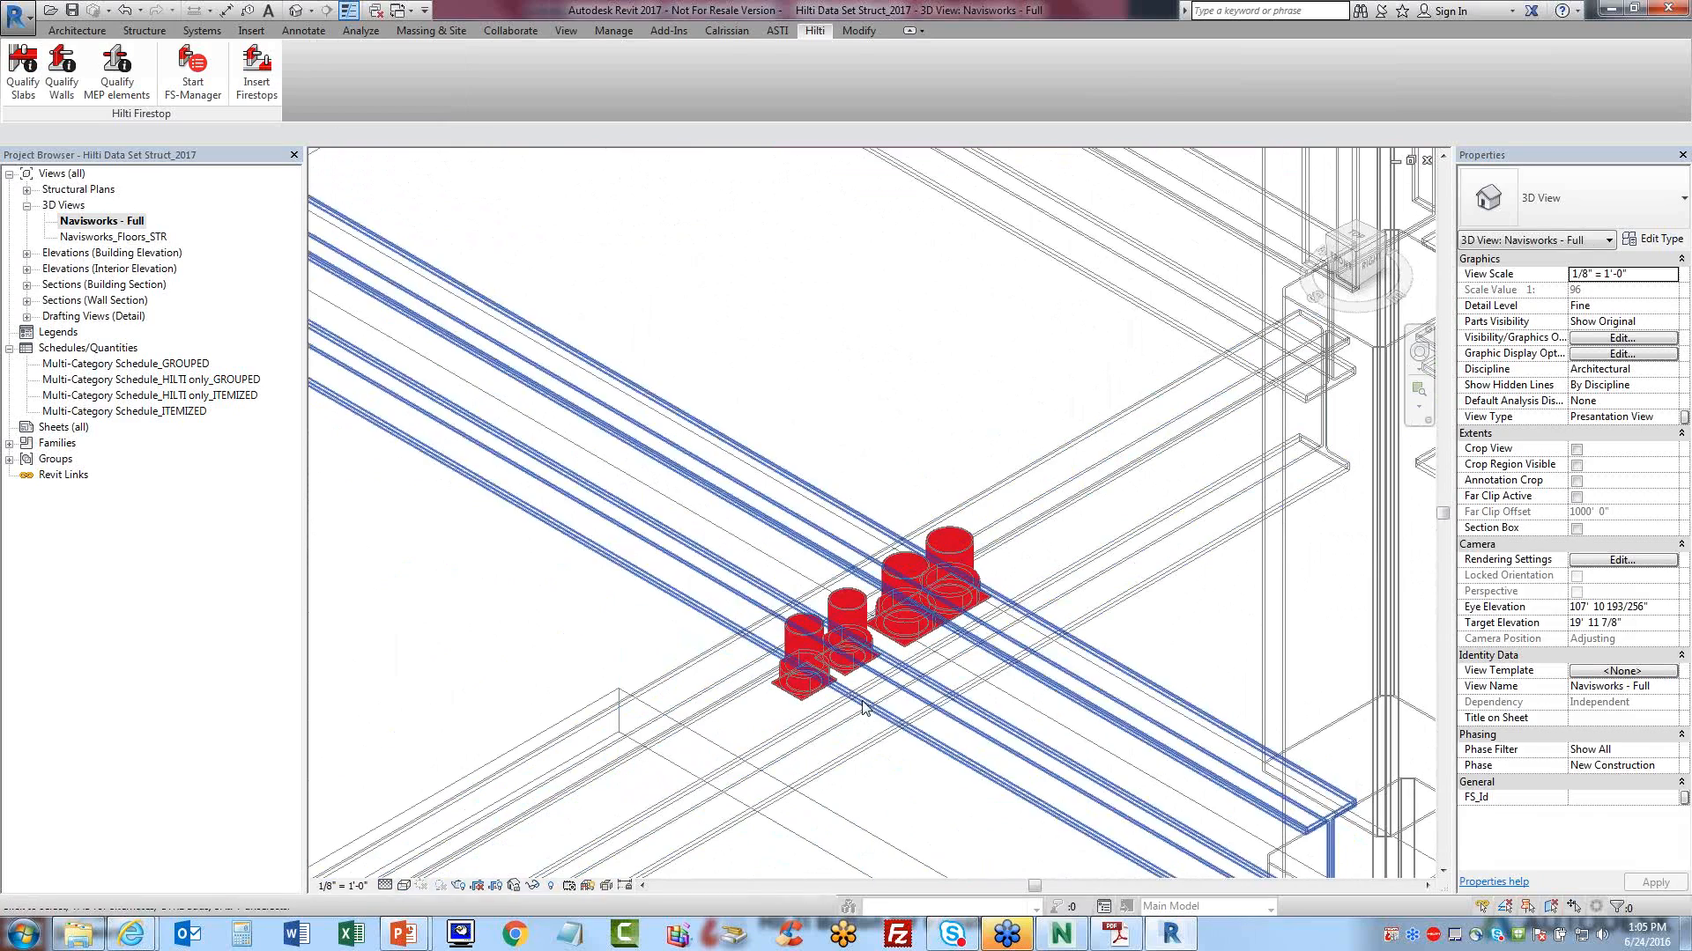
pyautogui.scroll(-2, 947, 758)
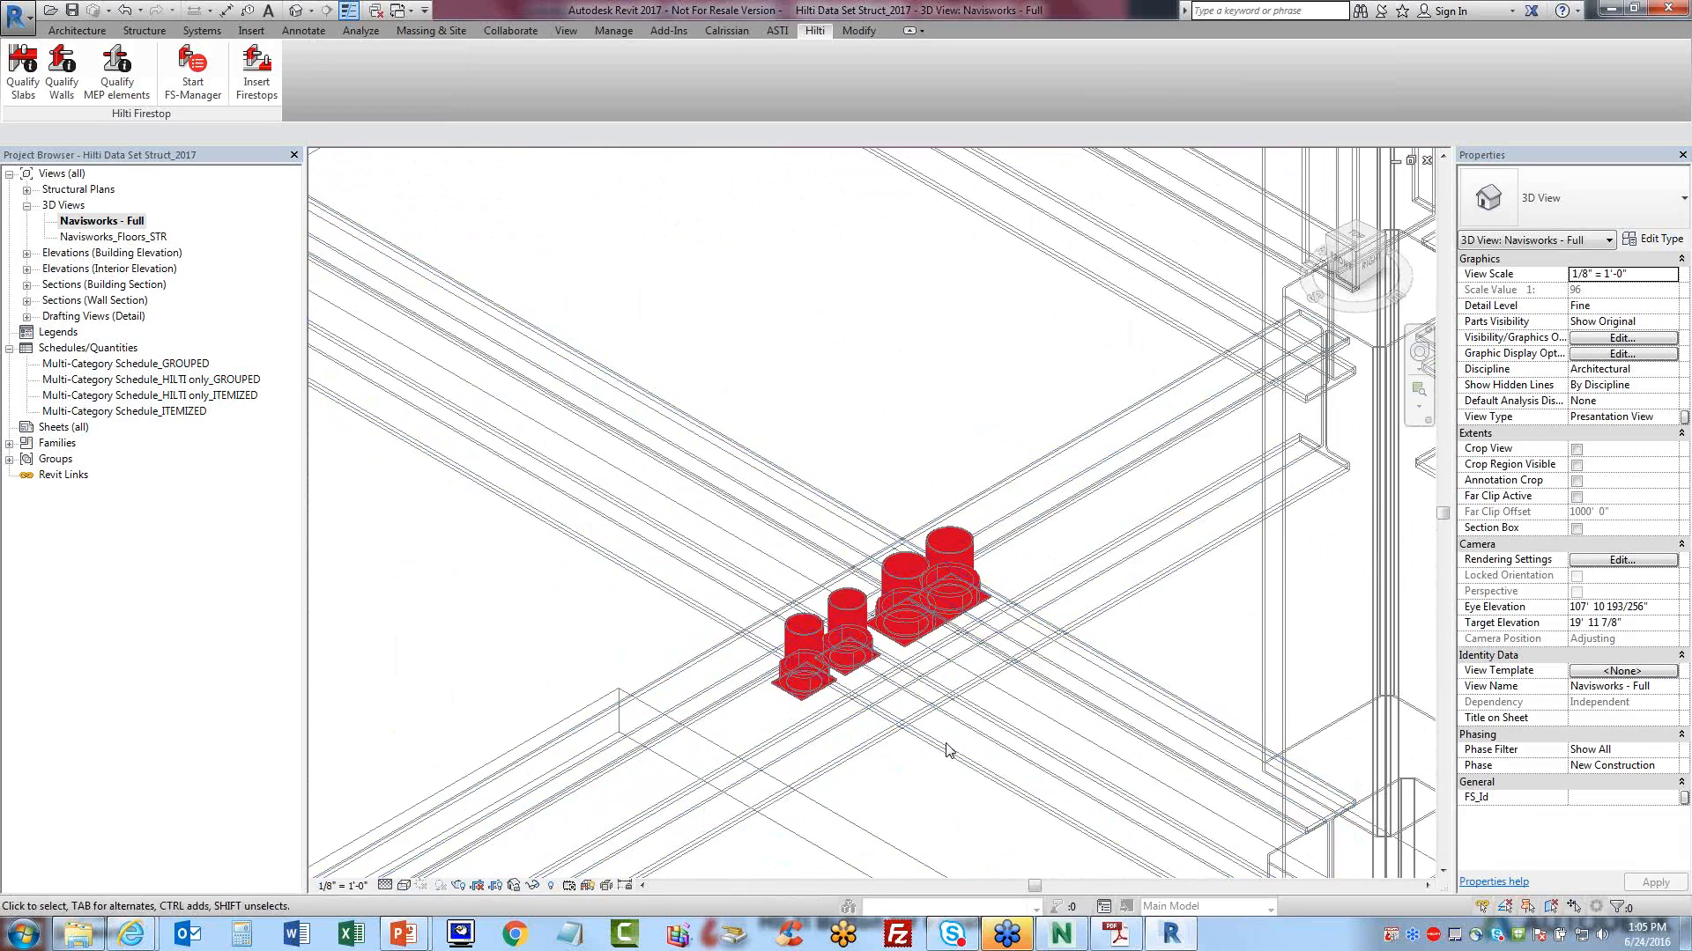
pyautogui.scroll(-1, 946, 766)
pyautogui.scroll(3, 943, 770)
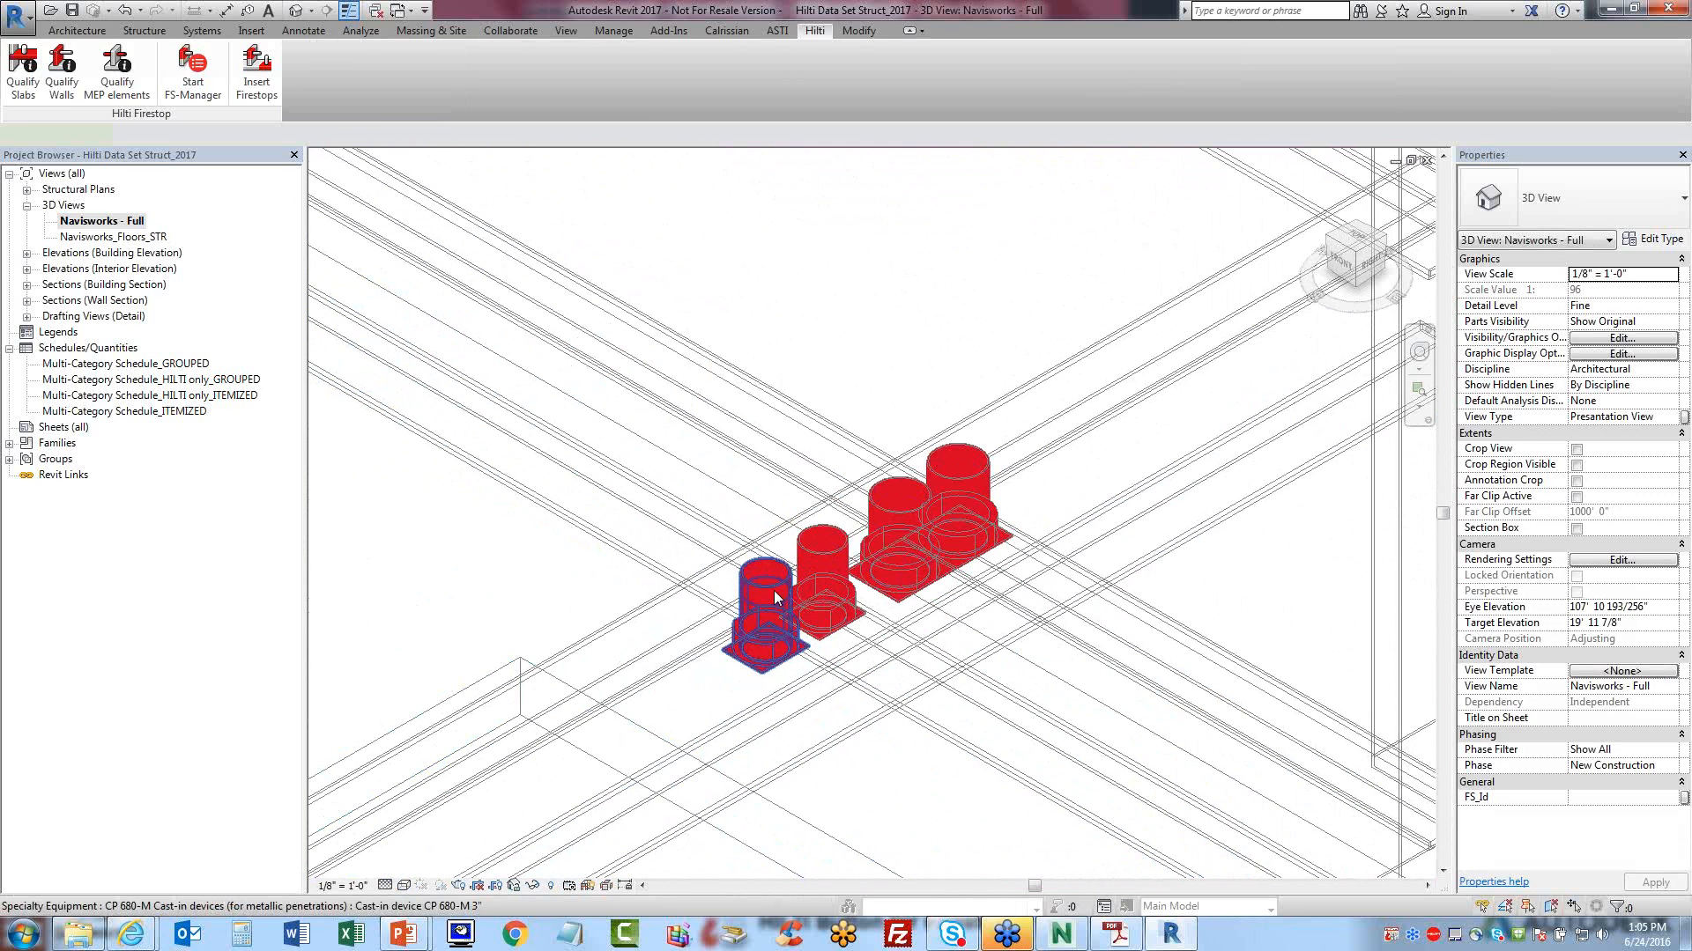
pyautogui.click(775, 598)
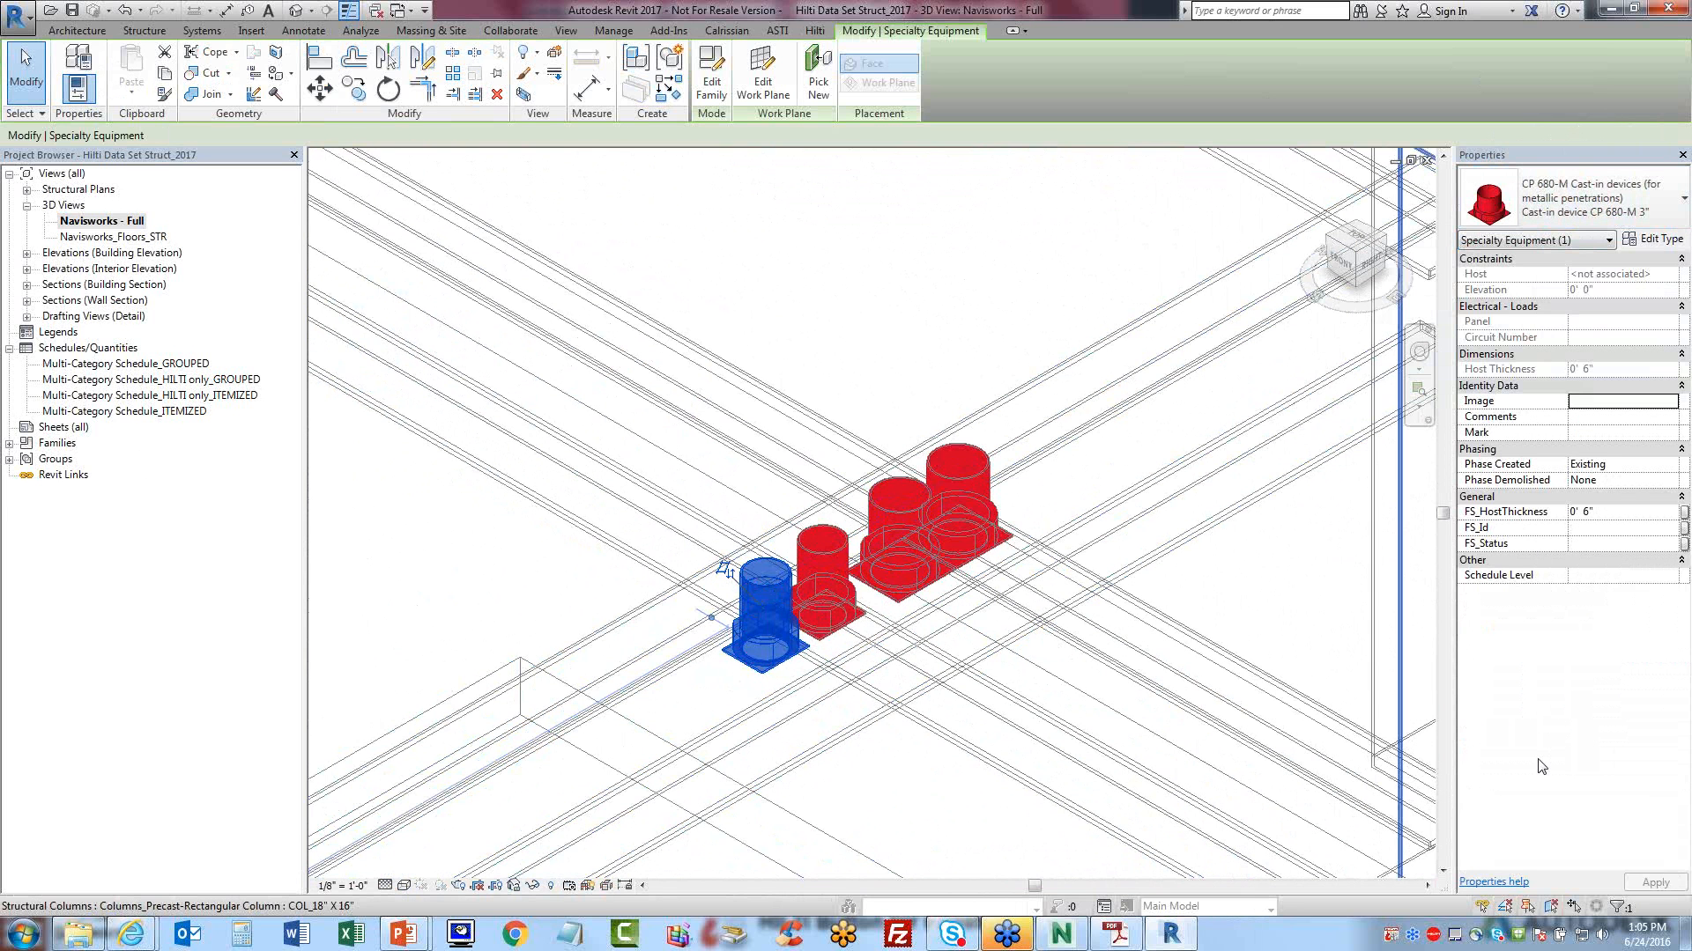
pyautogui.click(790, 233)
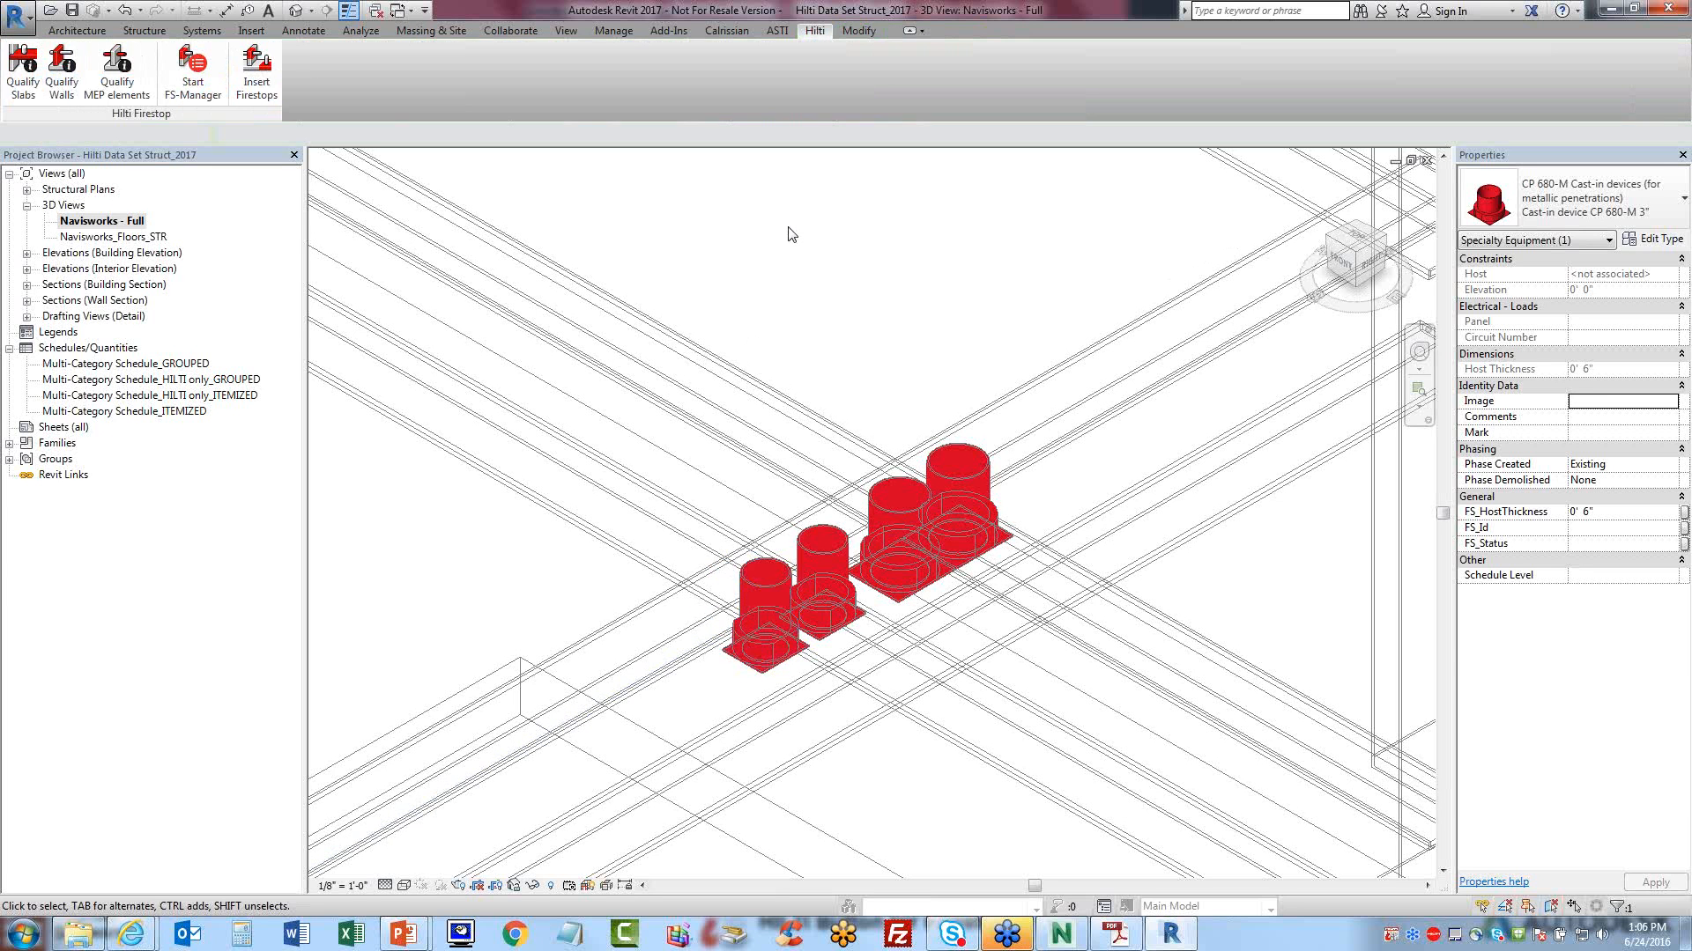
# - Try out a new multi-category schedule with the Family field, browse the available FS_ parameters, and discard it
pyautogui.click(576, 28)
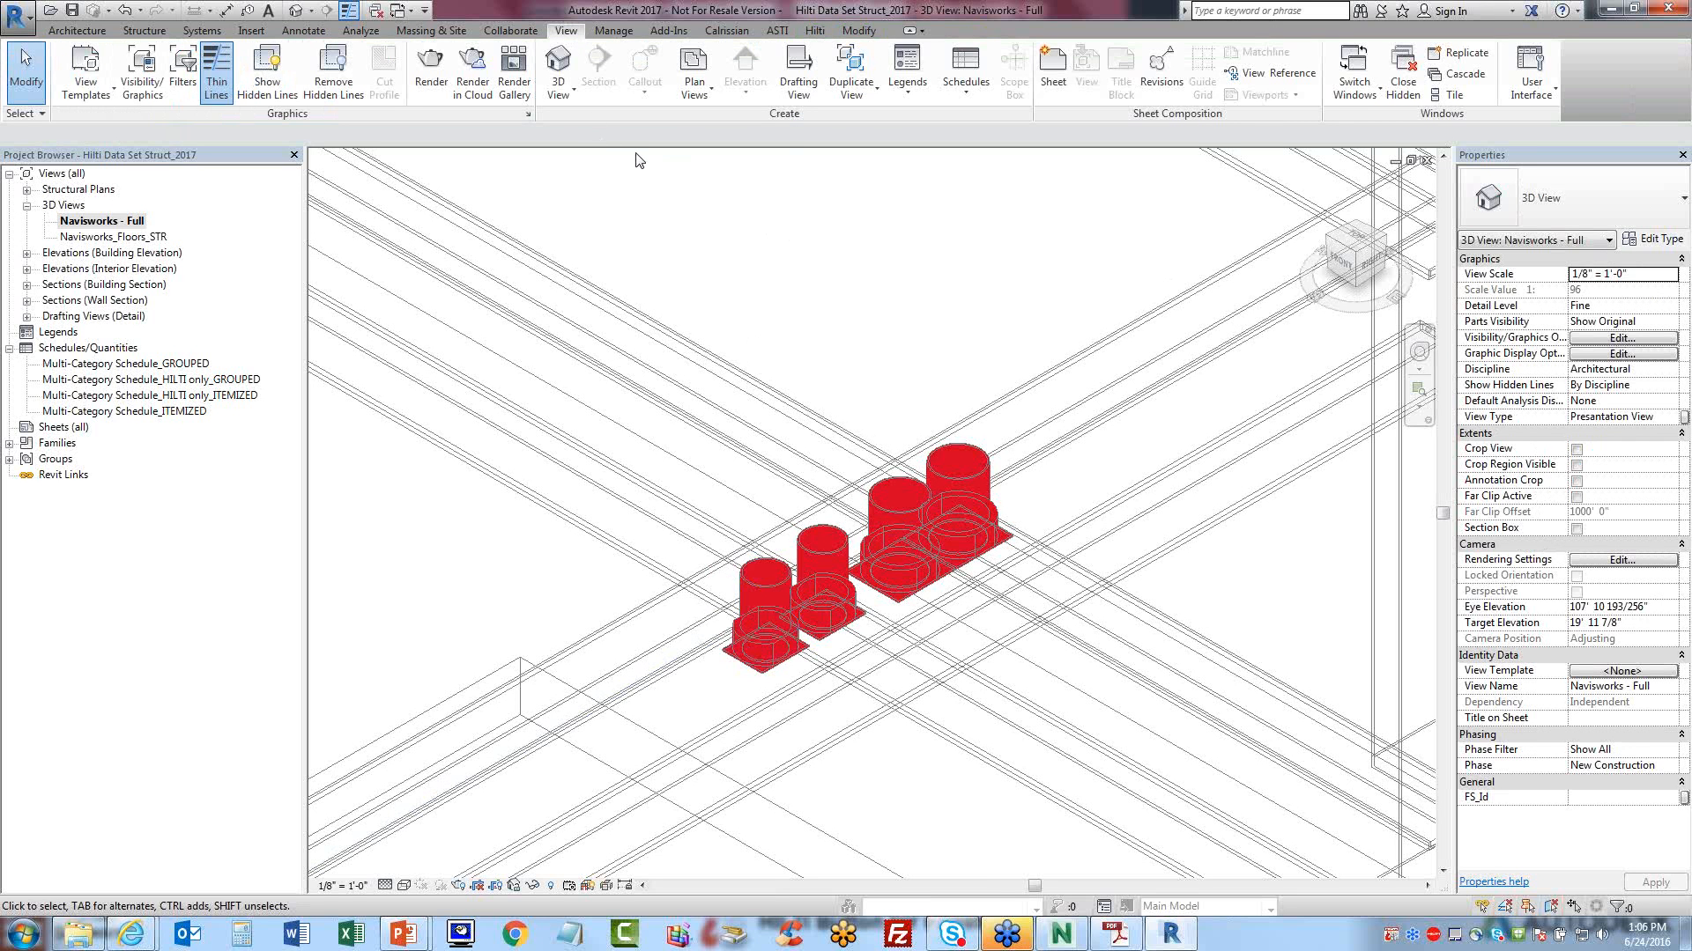
pyautogui.click(965, 70)
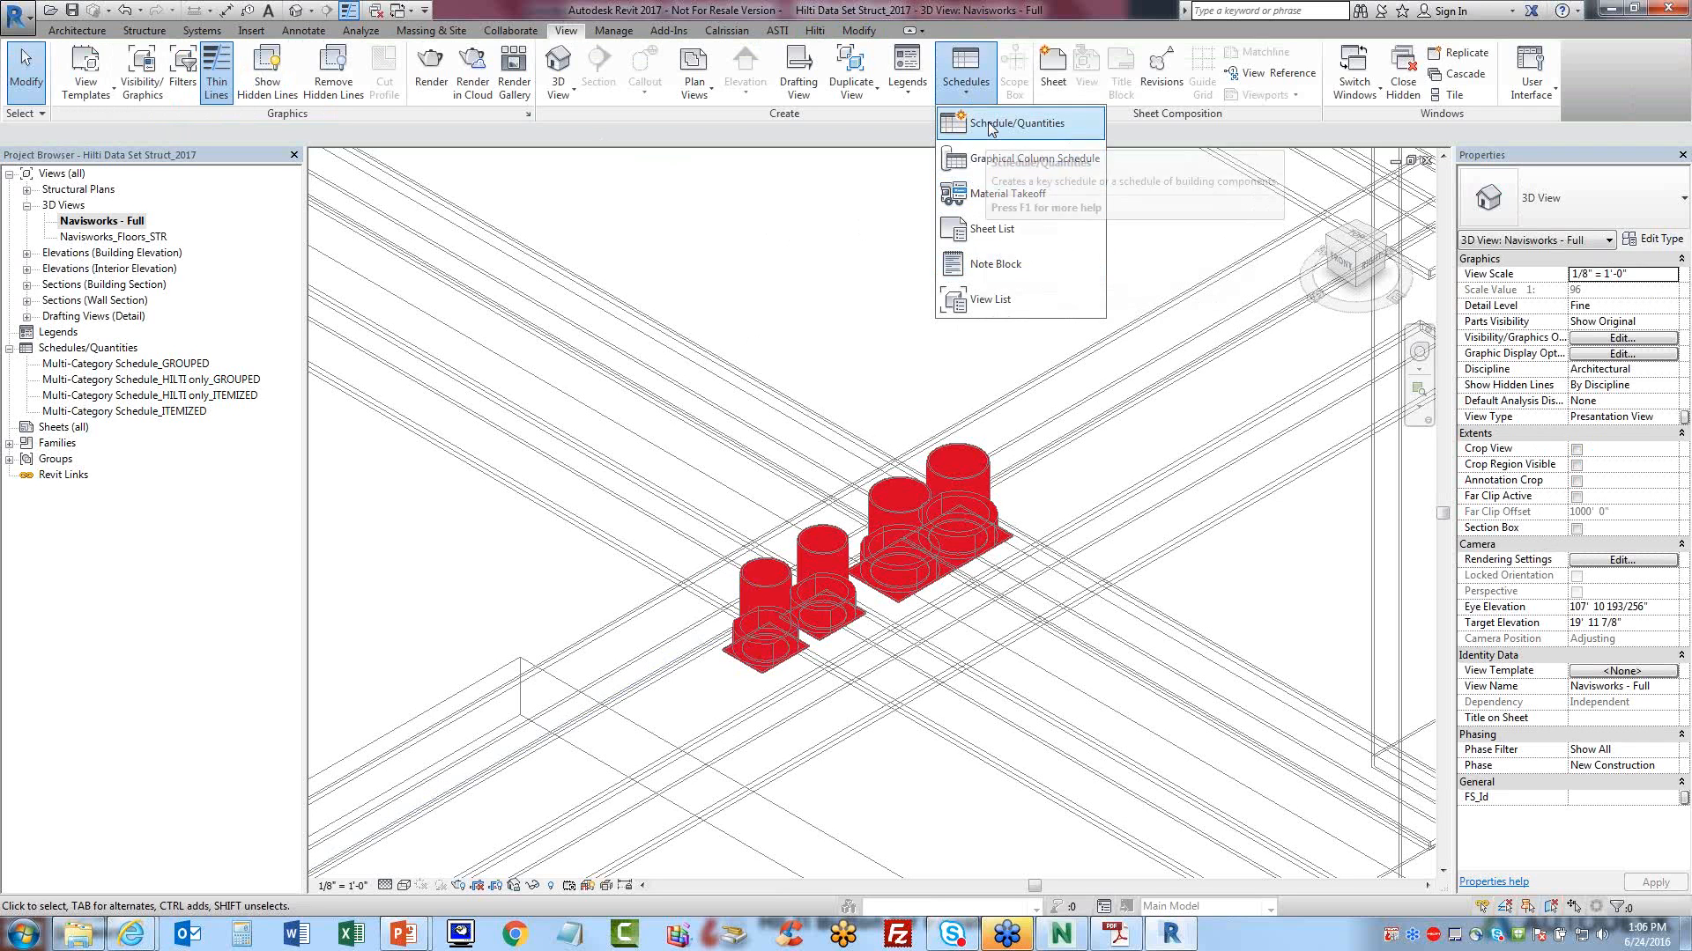
pyautogui.click(987, 125)
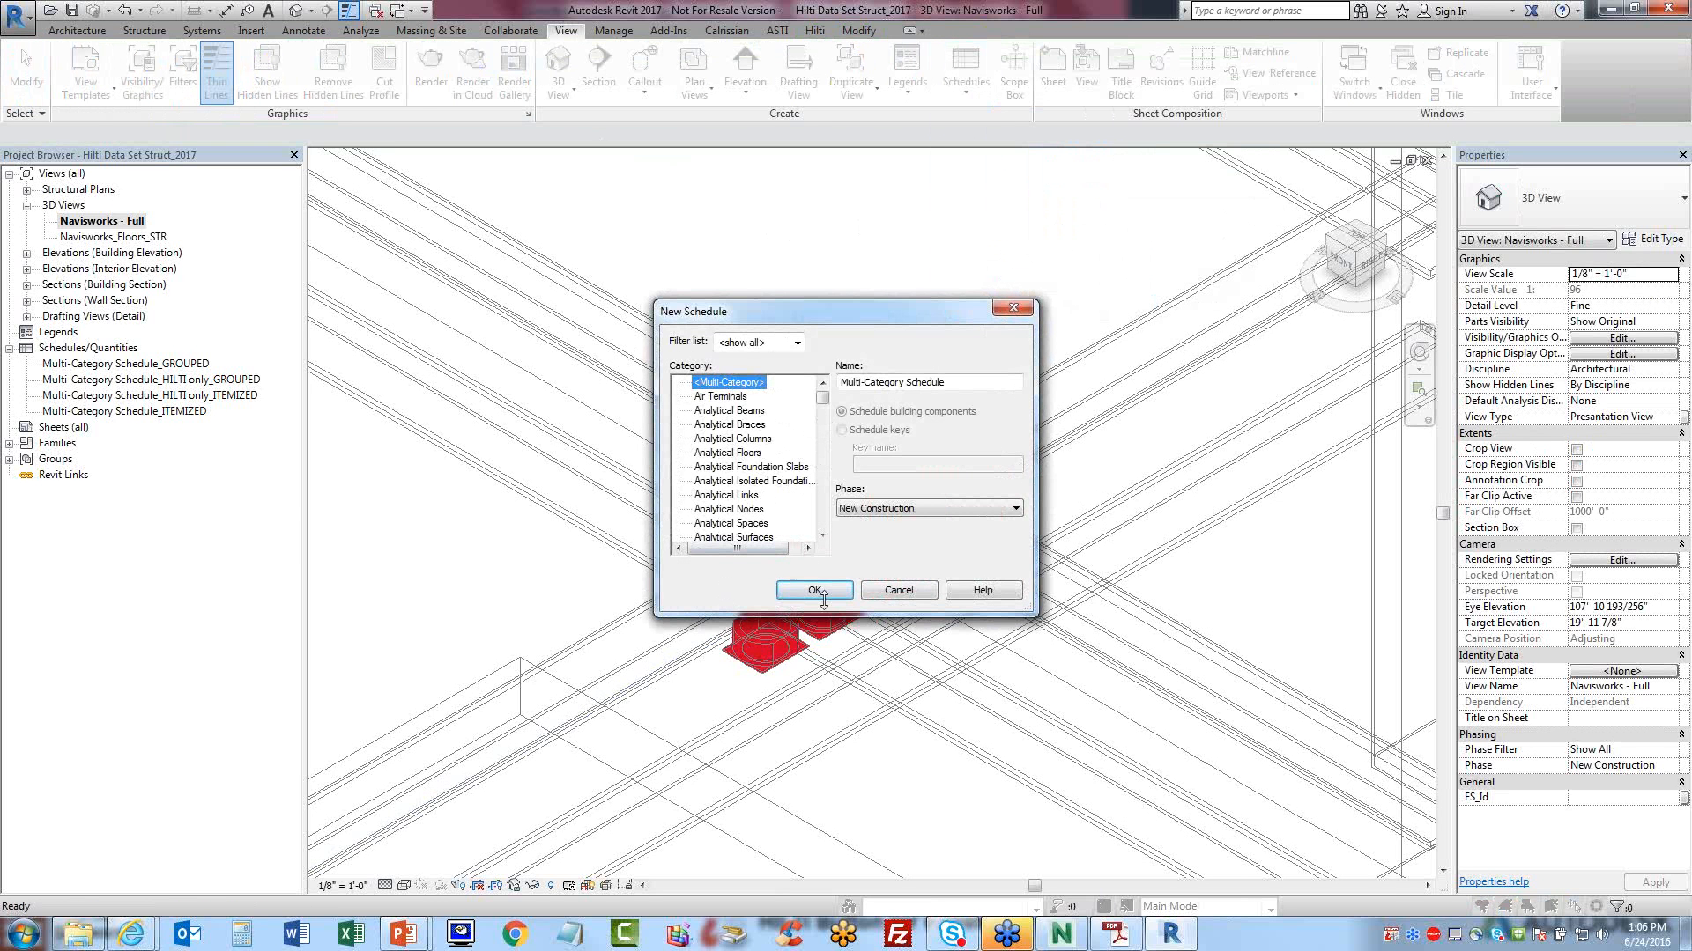
pyautogui.press('Return')
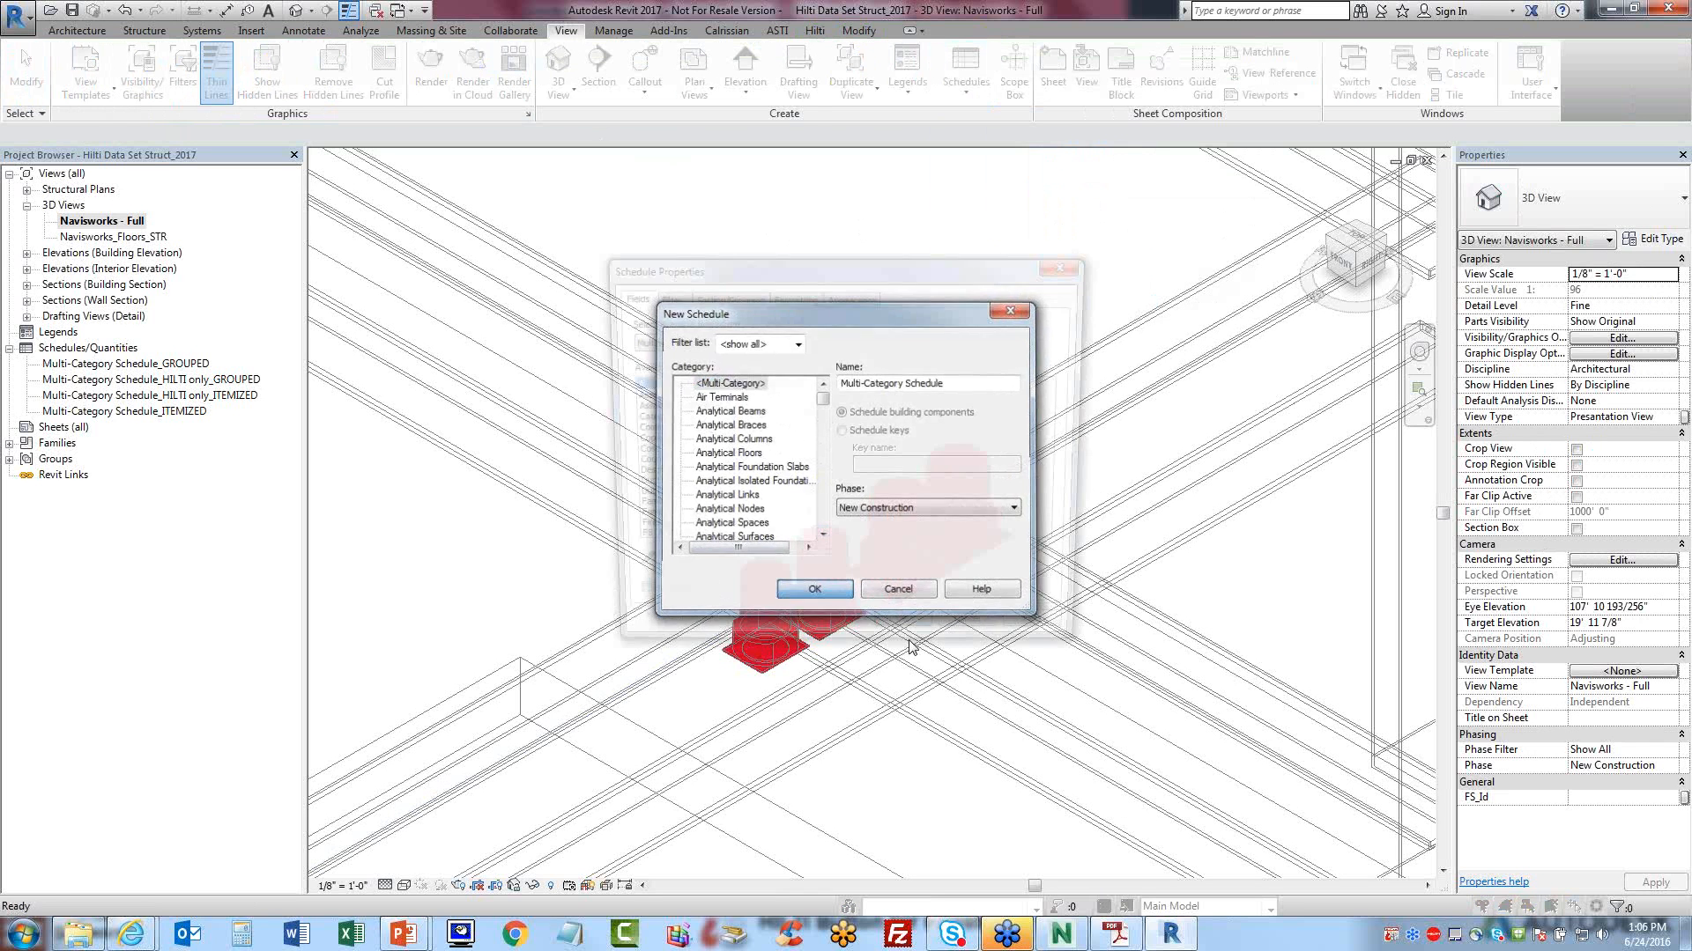
pyautogui.moveTo(809, 425); pyautogui.dragTo(810, 439)
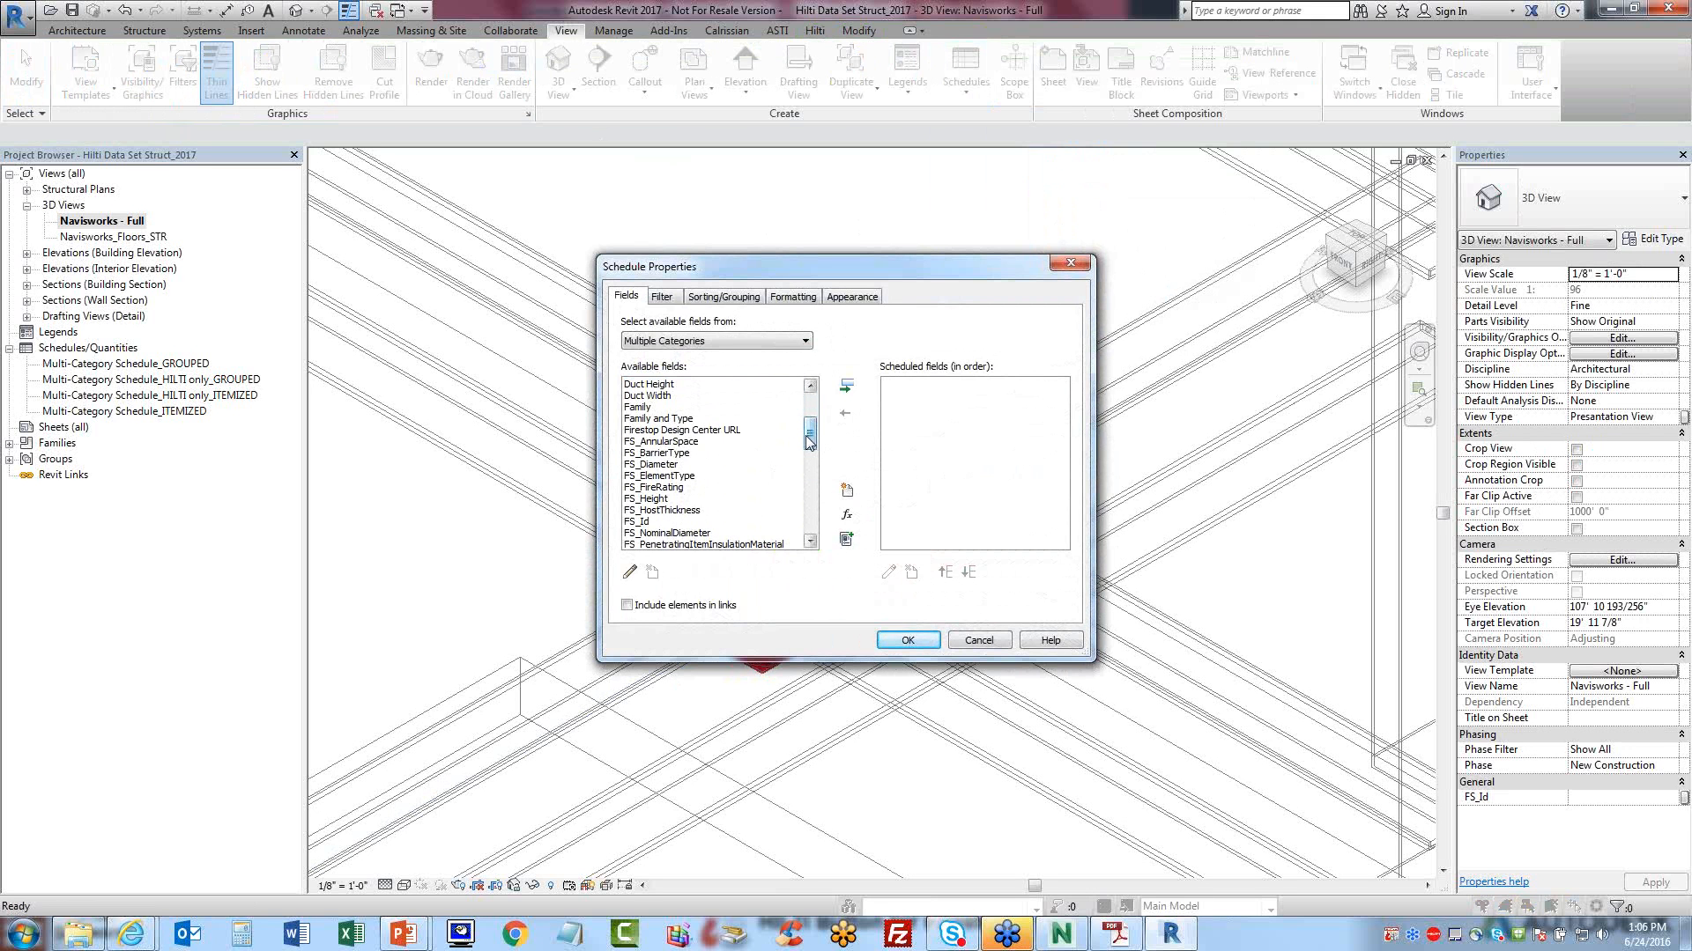
pyautogui.moveTo(809, 443); pyautogui.dragTo(812, 434)
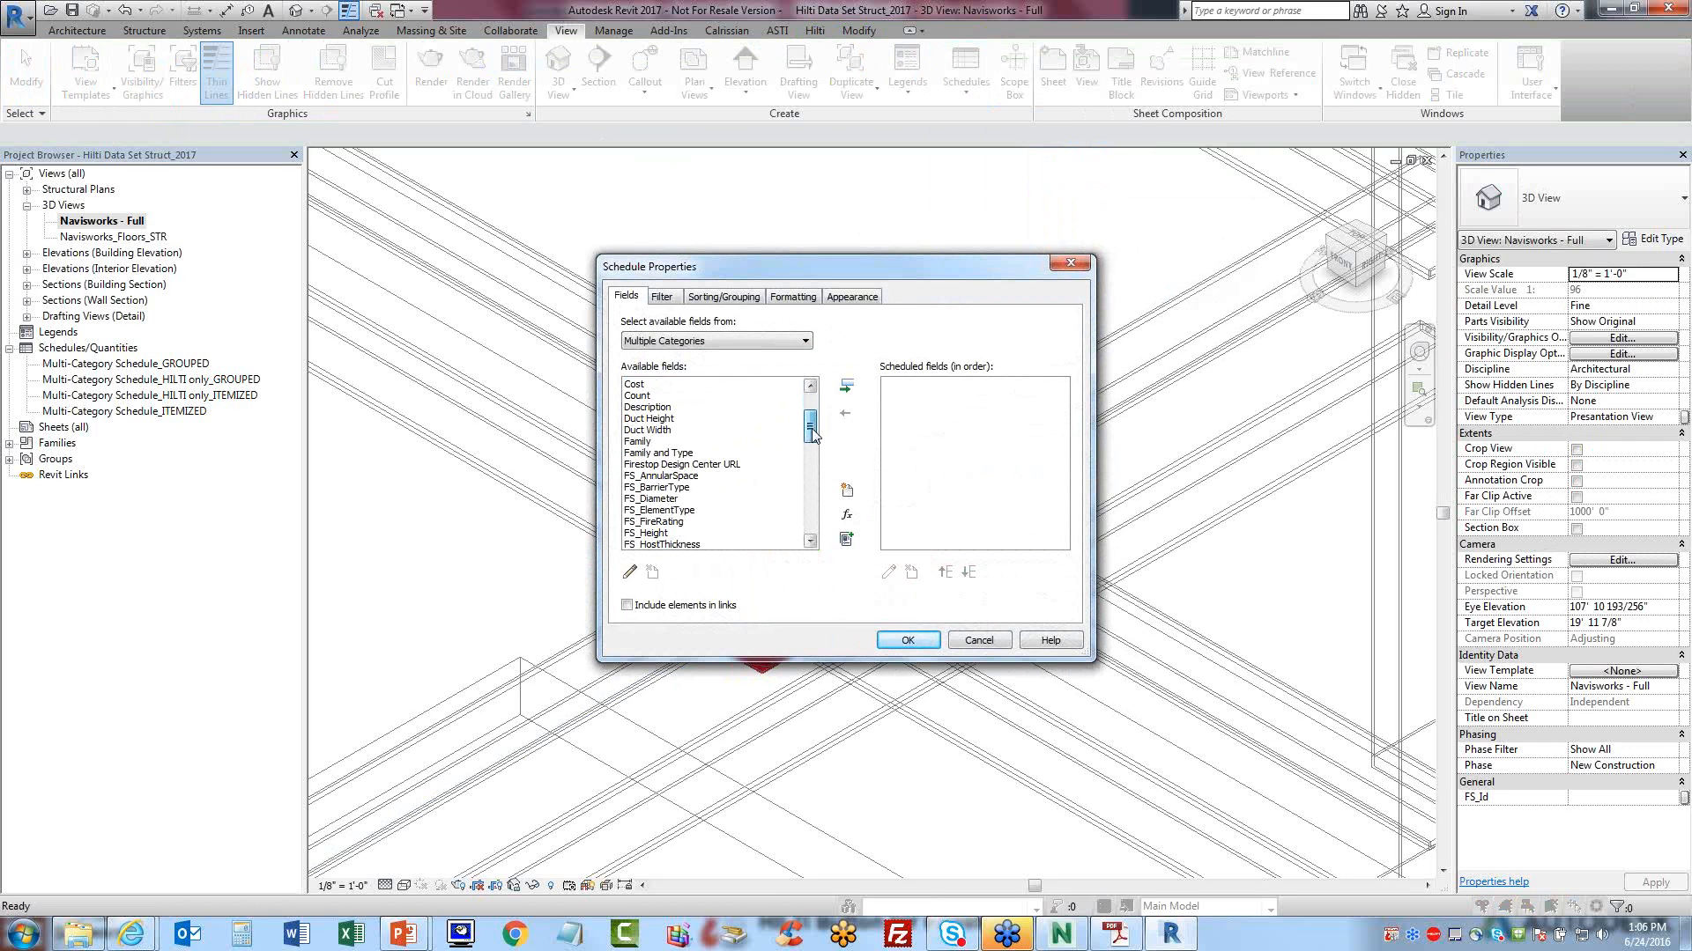
pyautogui.click(644, 443)
pyautogui.click(847, 385)
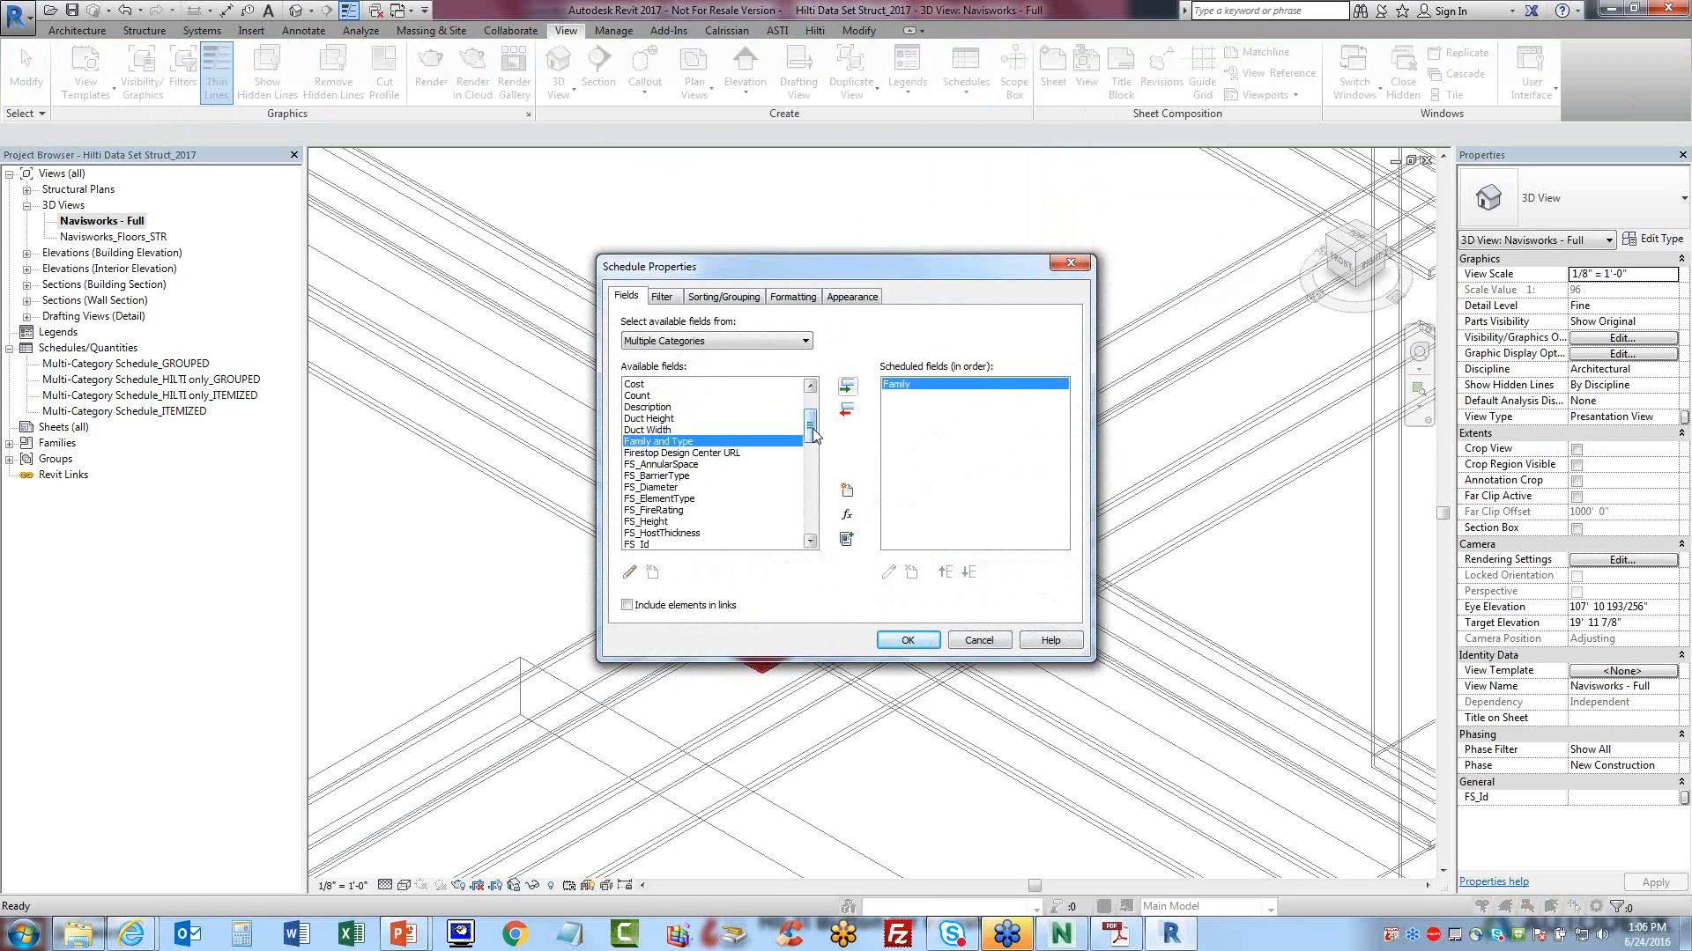
pyautogui.moveTo(814, 436); pyautogui.dragTo(815, 449)
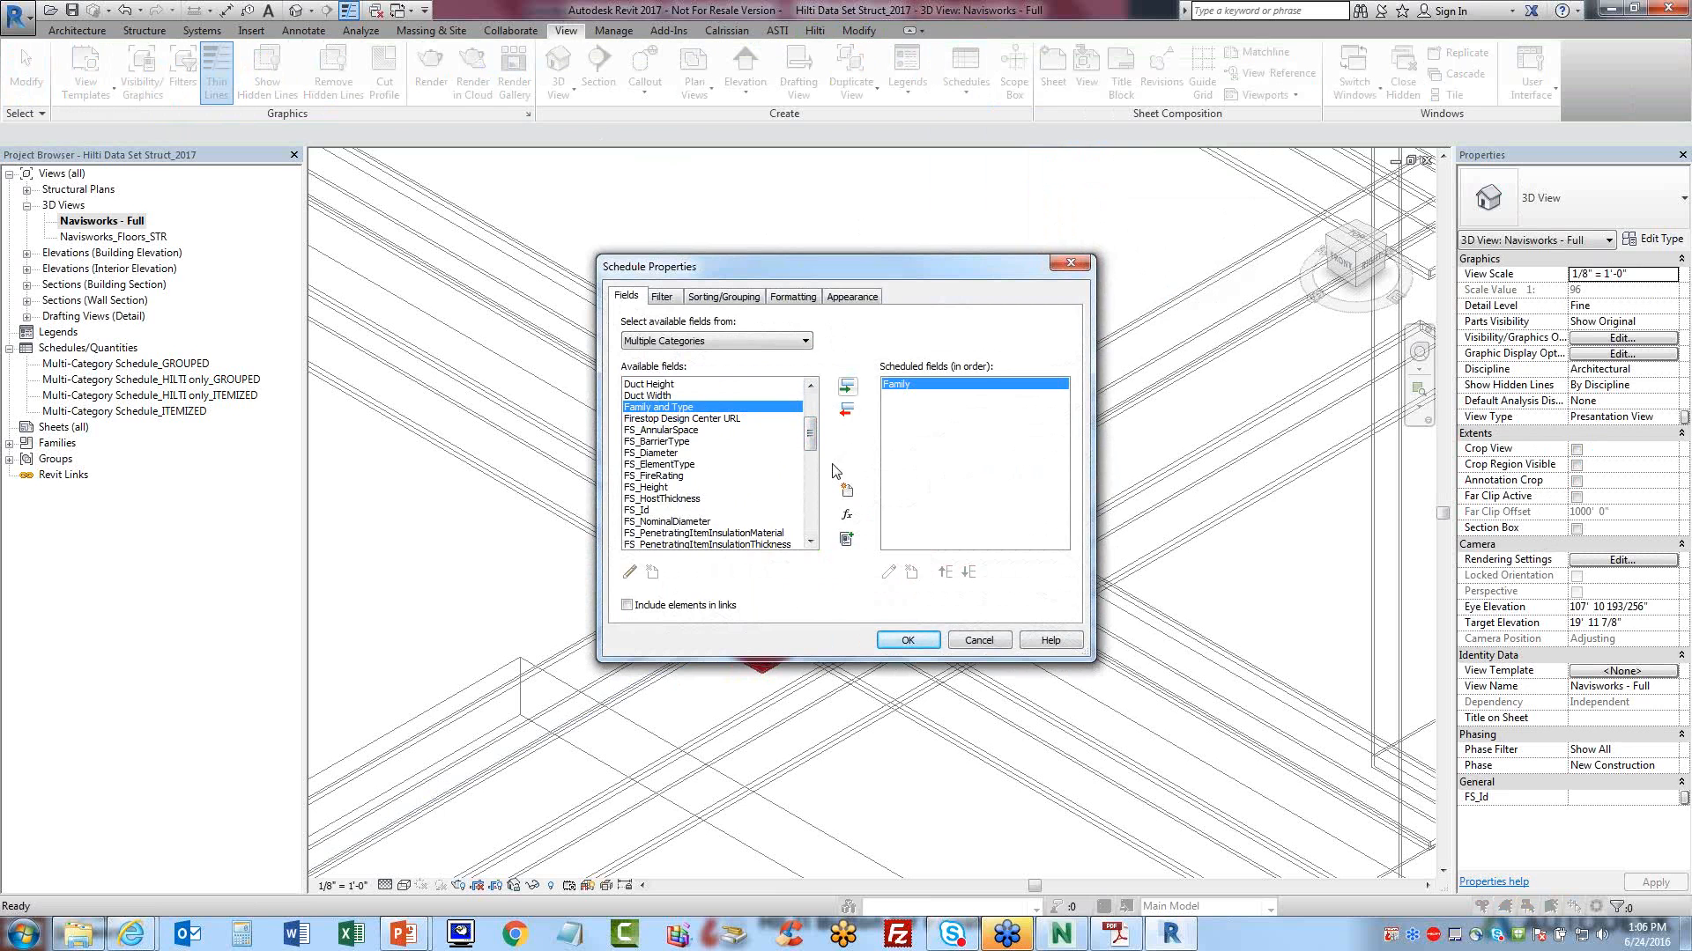
pyautogui.moveTo(810, 435); pyautogui.dragTo(811, 445)
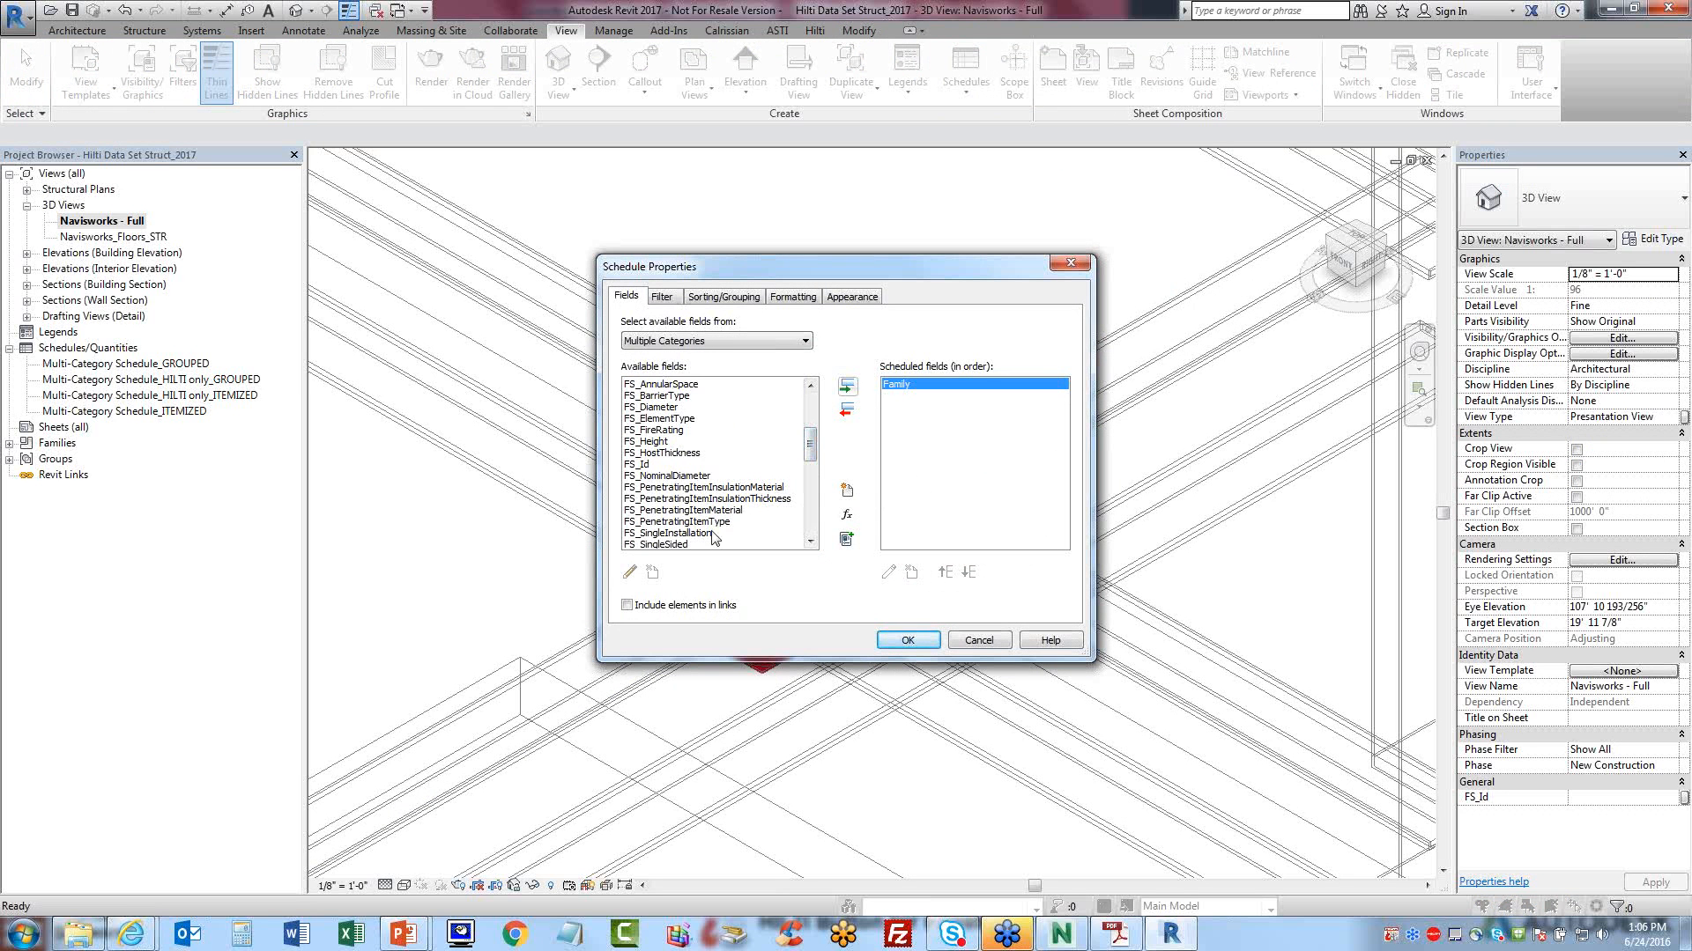
pyautogui.click(973, 641)
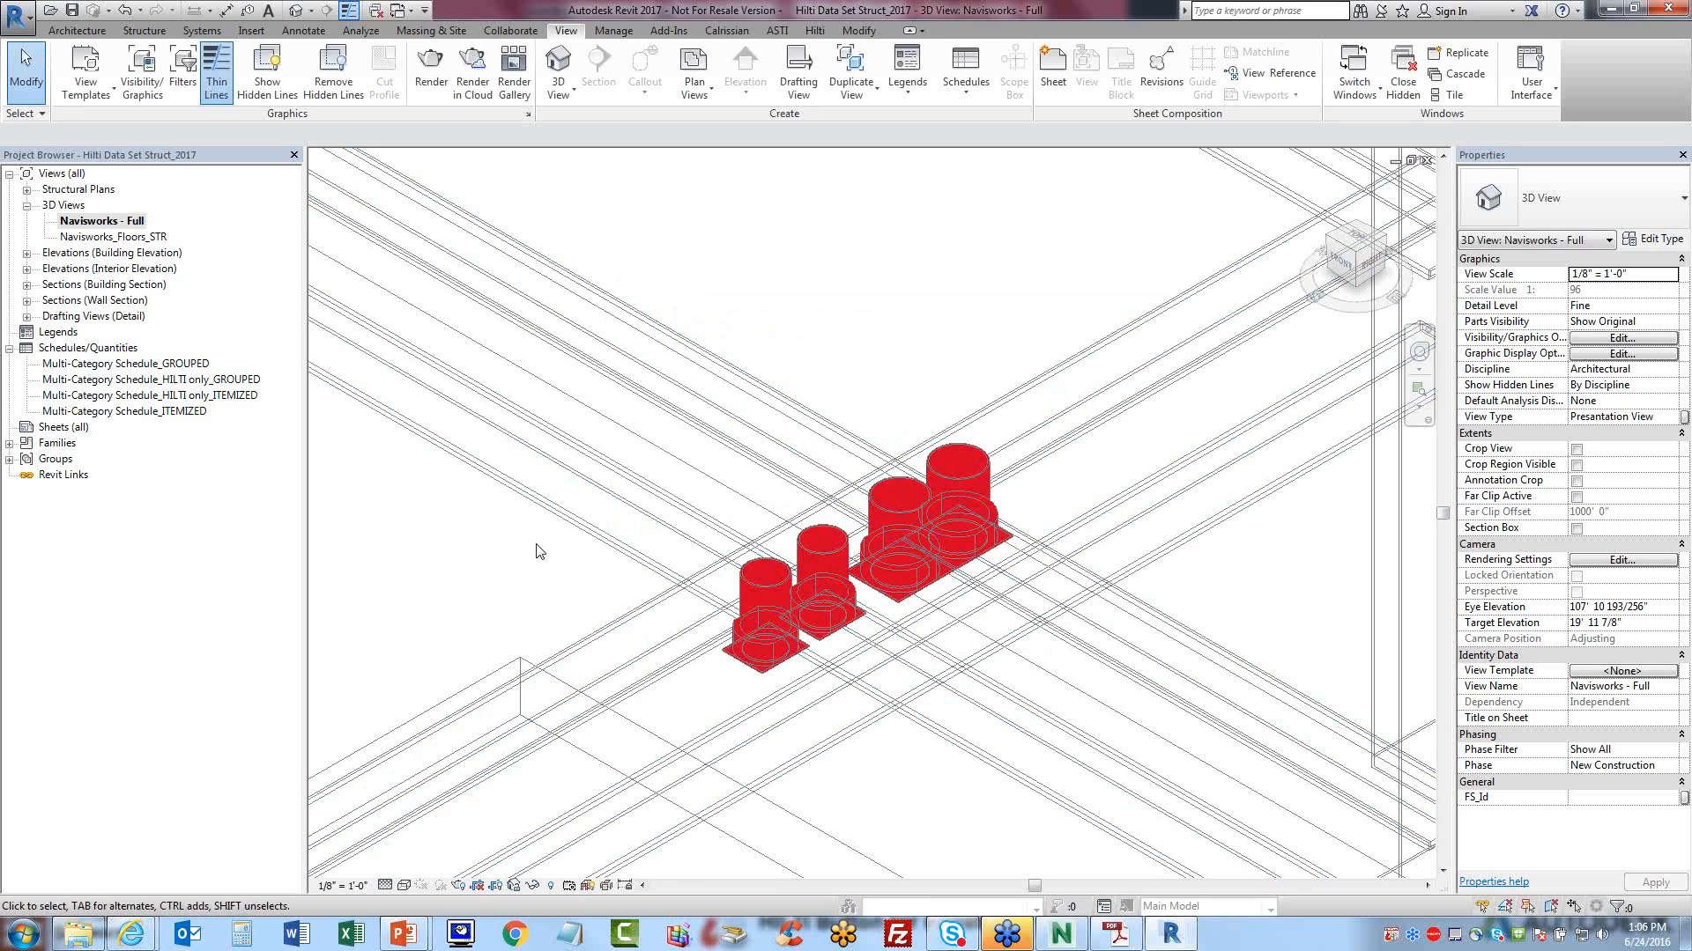
# - Open Multi-Category Schedule_GROUPED and turn off itemizing of every instance so rows are grouped by family
pyautogui.doubleClick(138, 367)
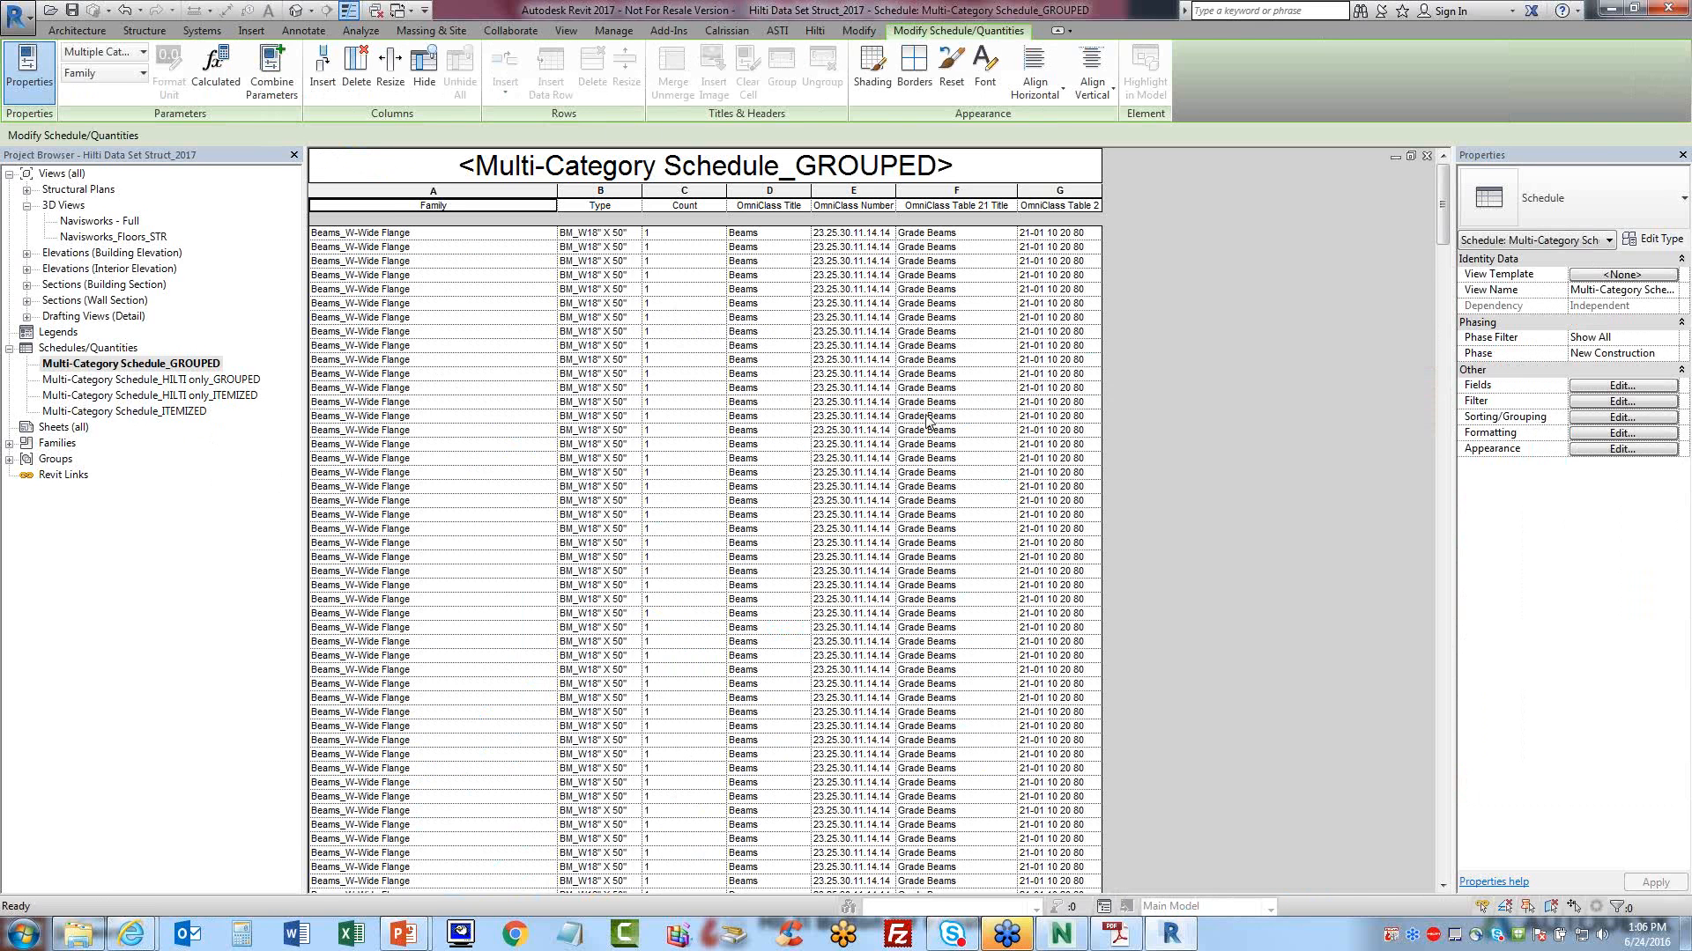
pyautogui.click(1595, 417)
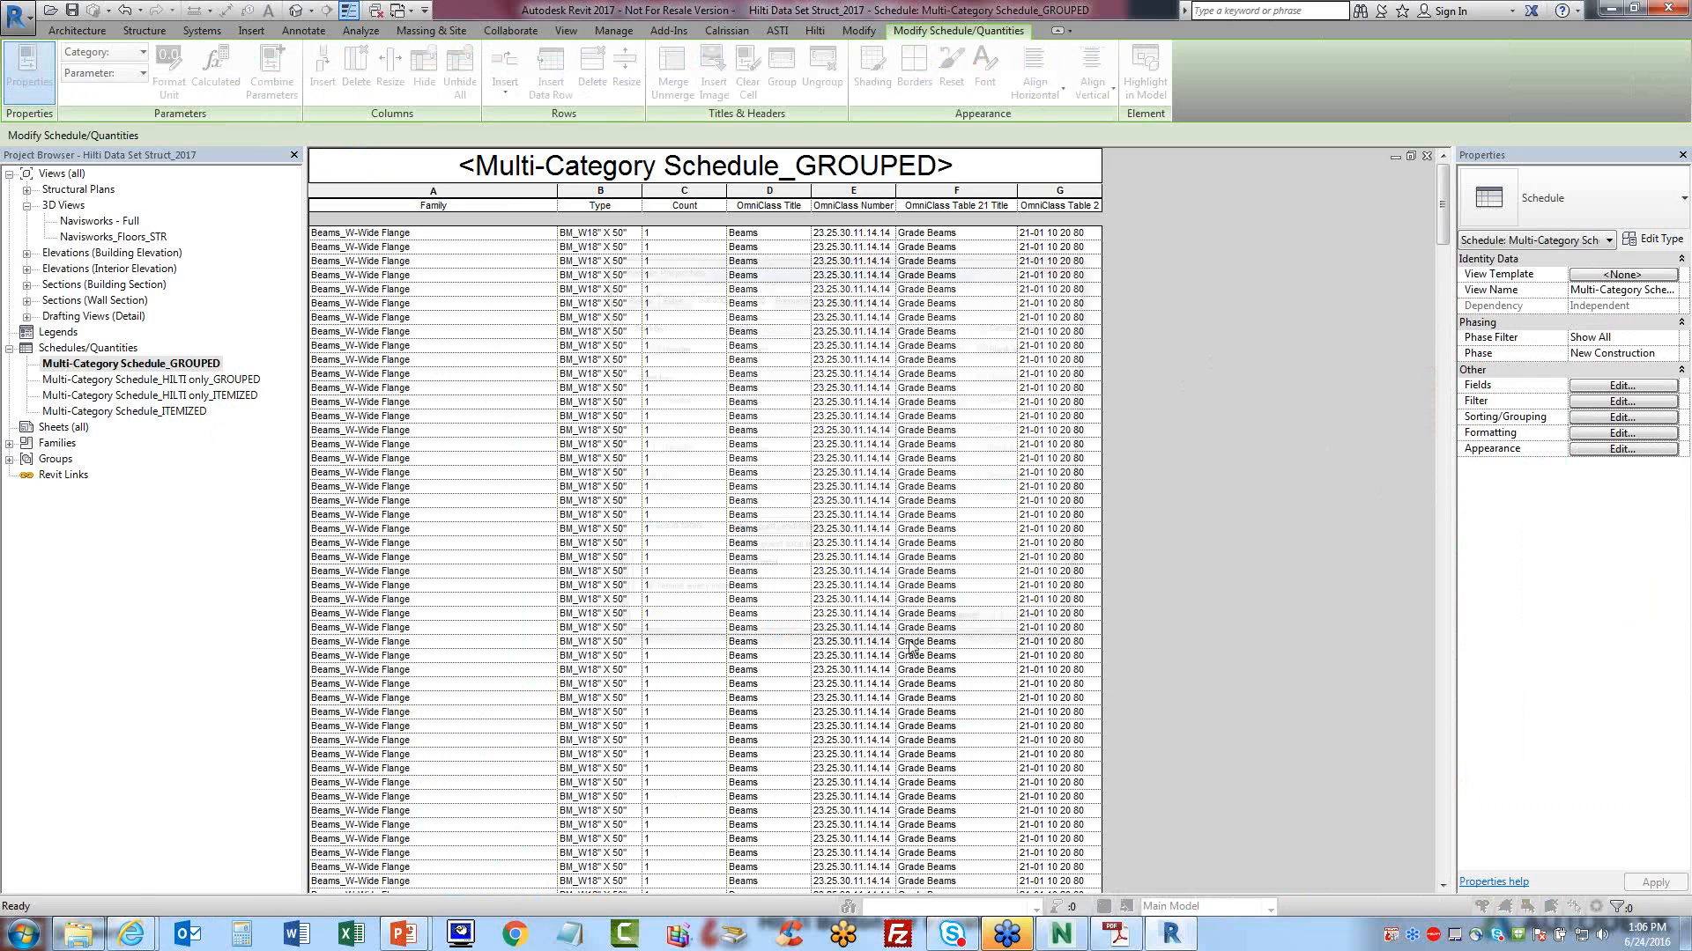
pyautogui.click(627, 607)
pyautogui.click(627, 607)
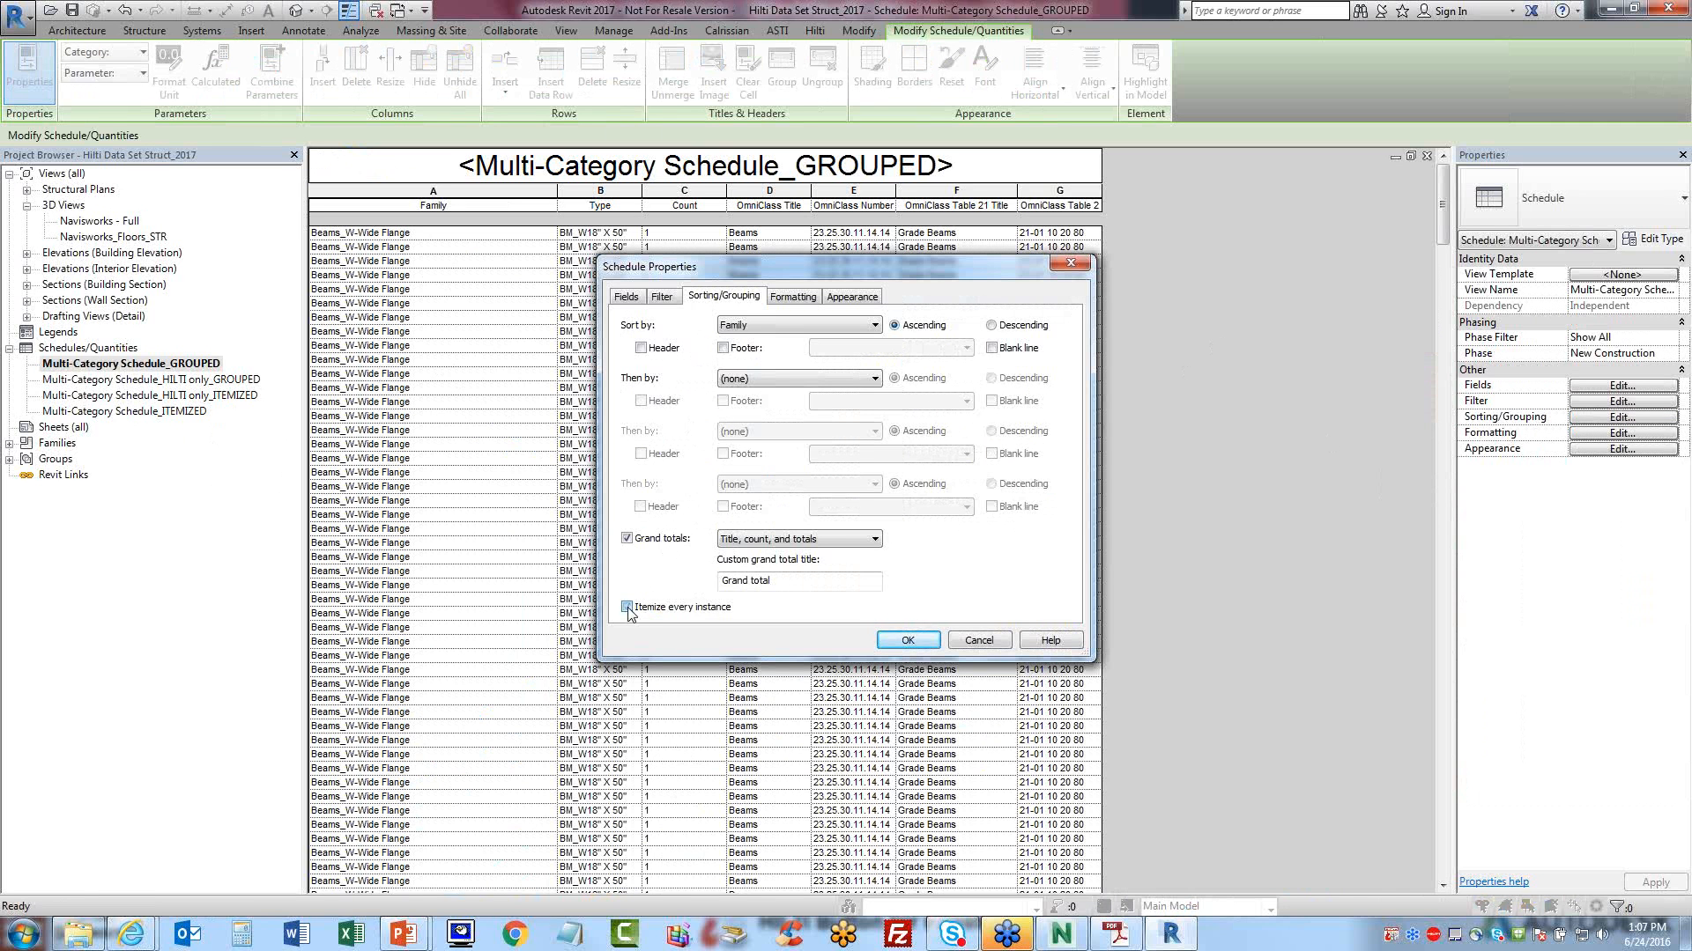
pyautogui.click(908, 640)
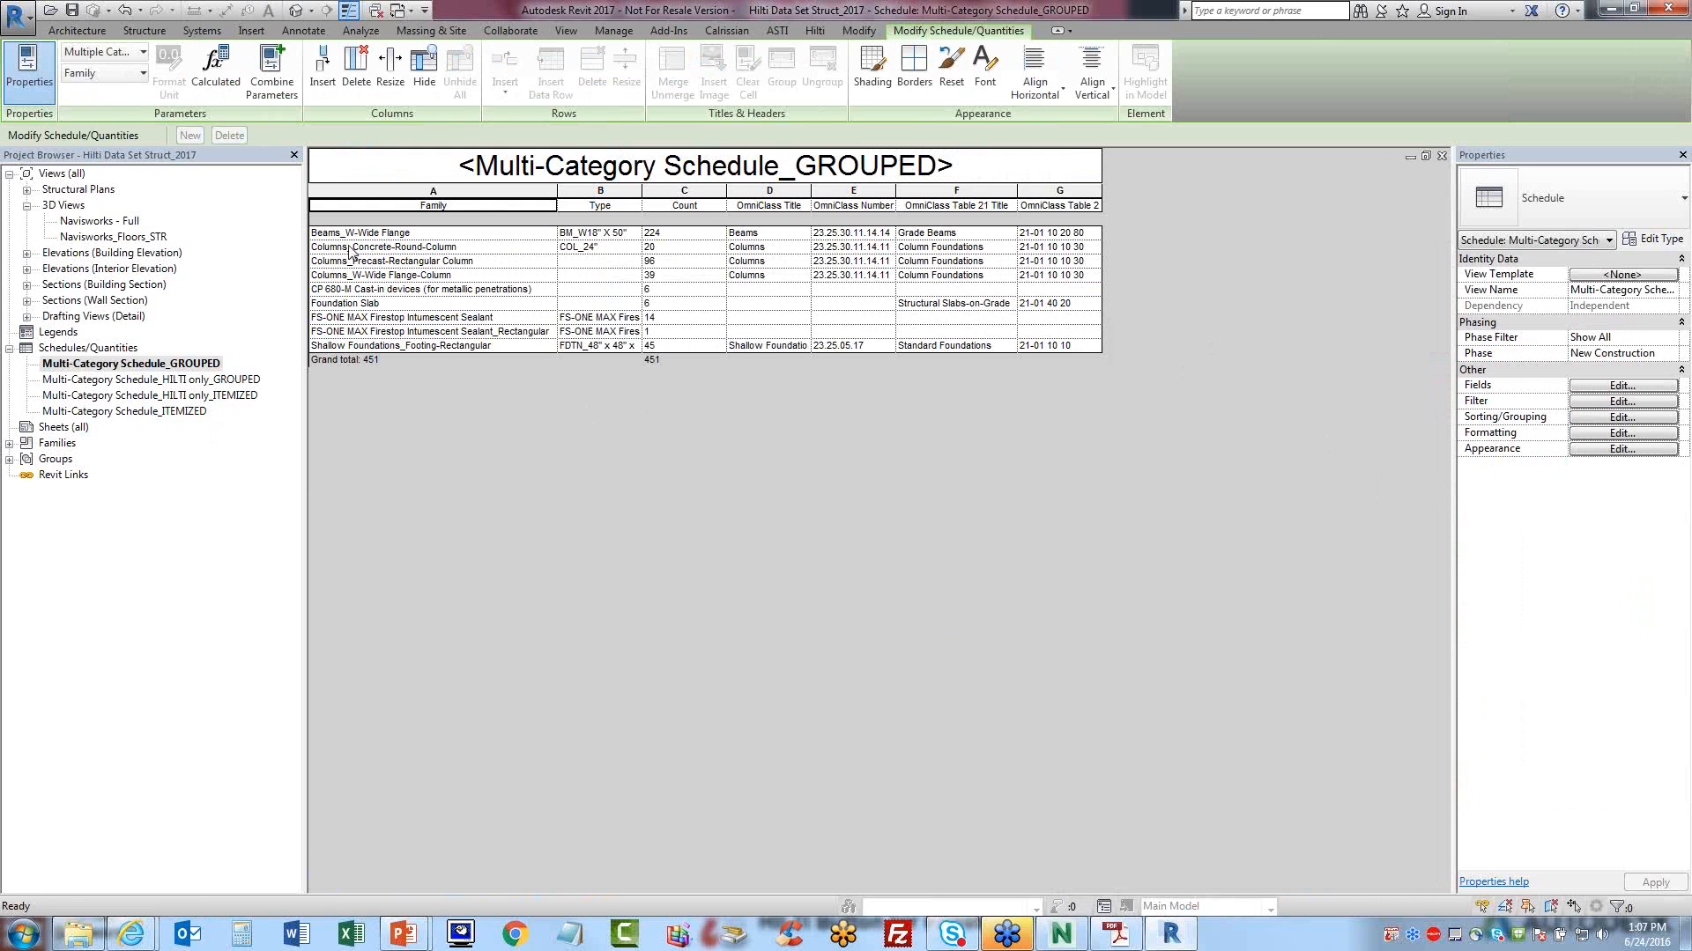
pyautogui.press('ctrl')
pyautogui.press('ctrl')
# - Open Multi-Category Schedule_HILTI only_GROUPED and examine the firestop counts per family and their grand total
pyautogui.doubleClick(219, 380)
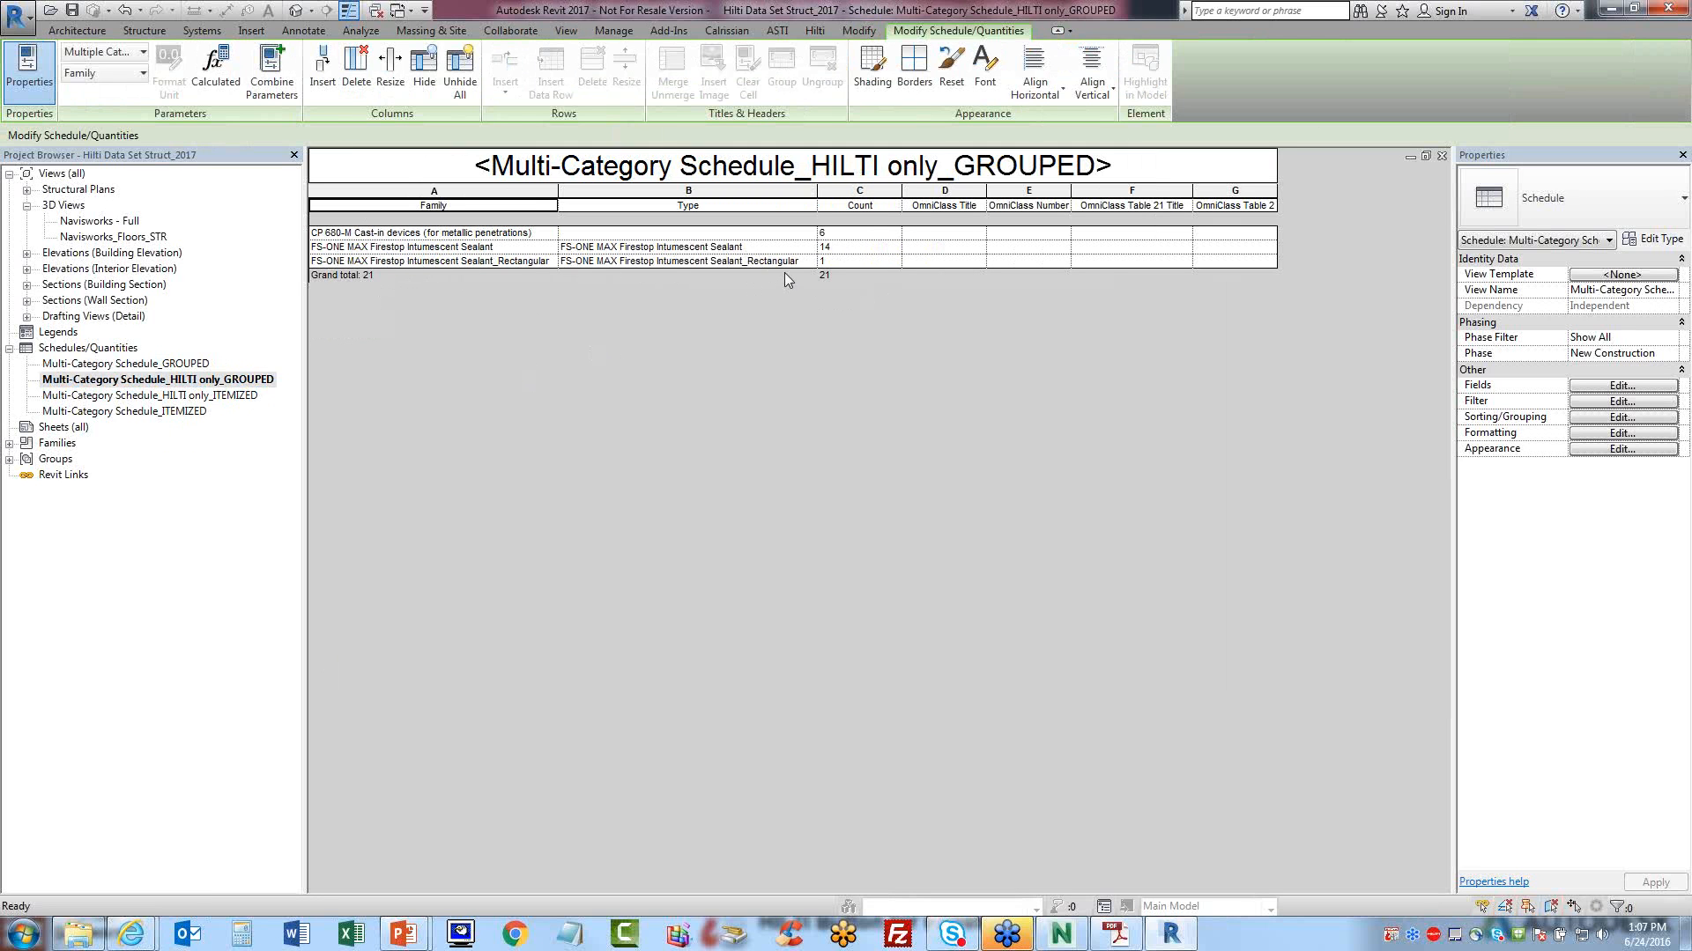
pyautogui.click(832, 266)
pyautogui.click(833, 261)
pyautogui.click(832, 279)
# - Sort Multi-Category Schedule_HILTI only_ITEMIZED by Type, adding a blank line and a footer with title, count, and totals
pyautogui.doubleClick(217, 396)
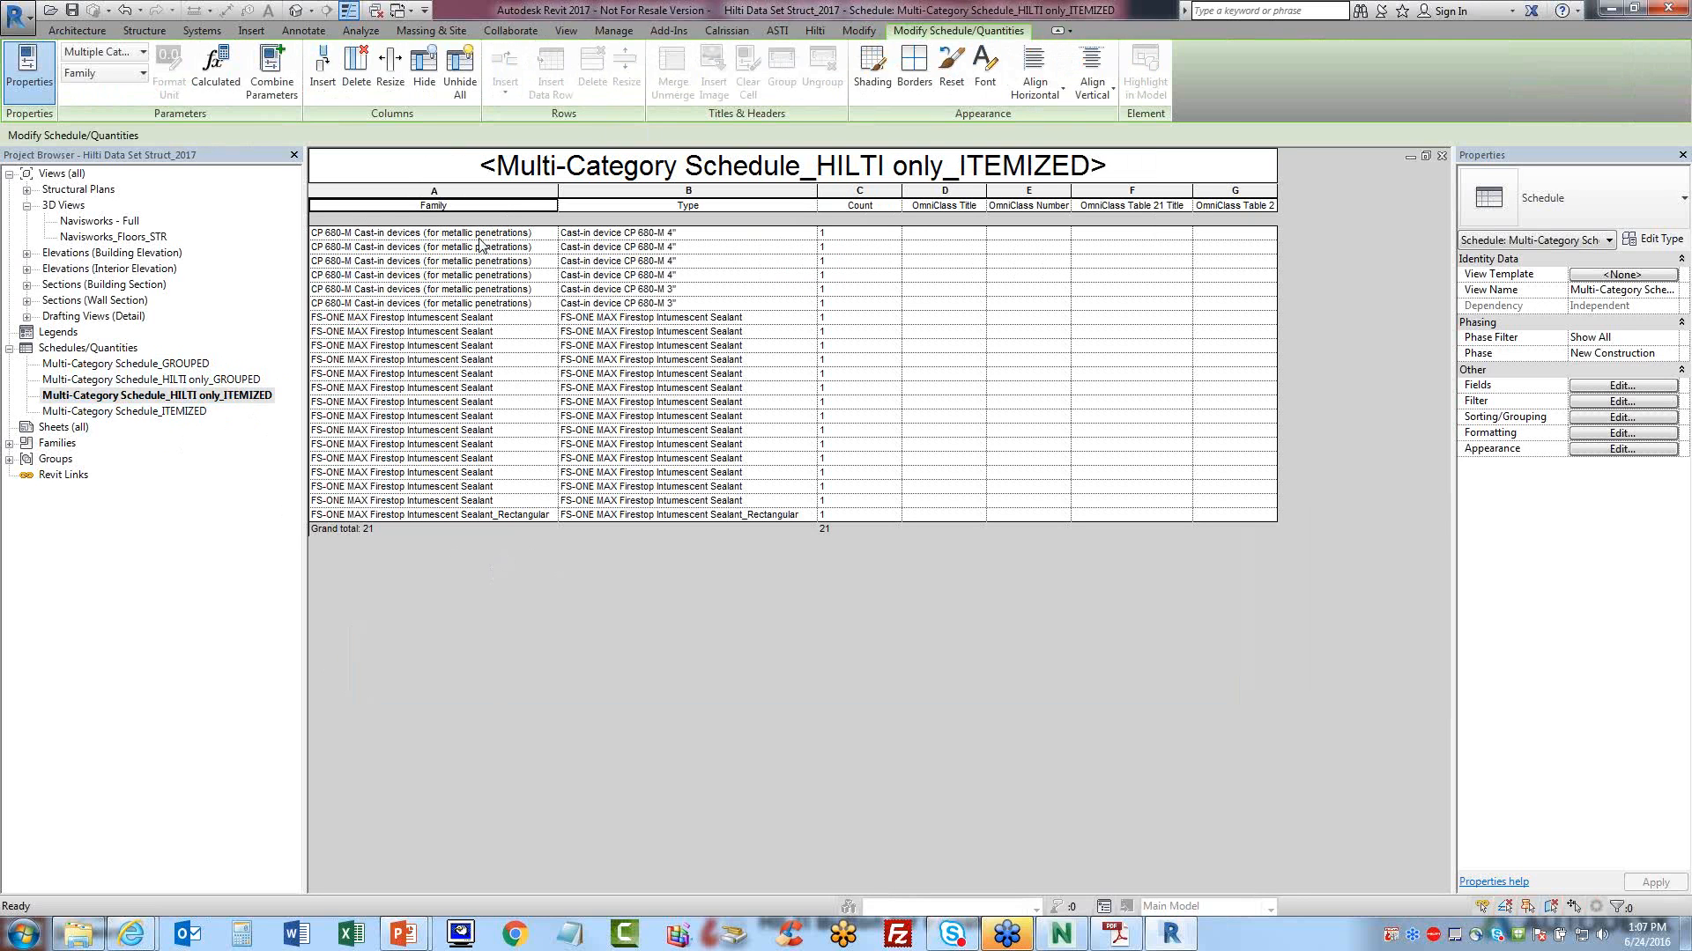
pyautogui.click(1598, 419)
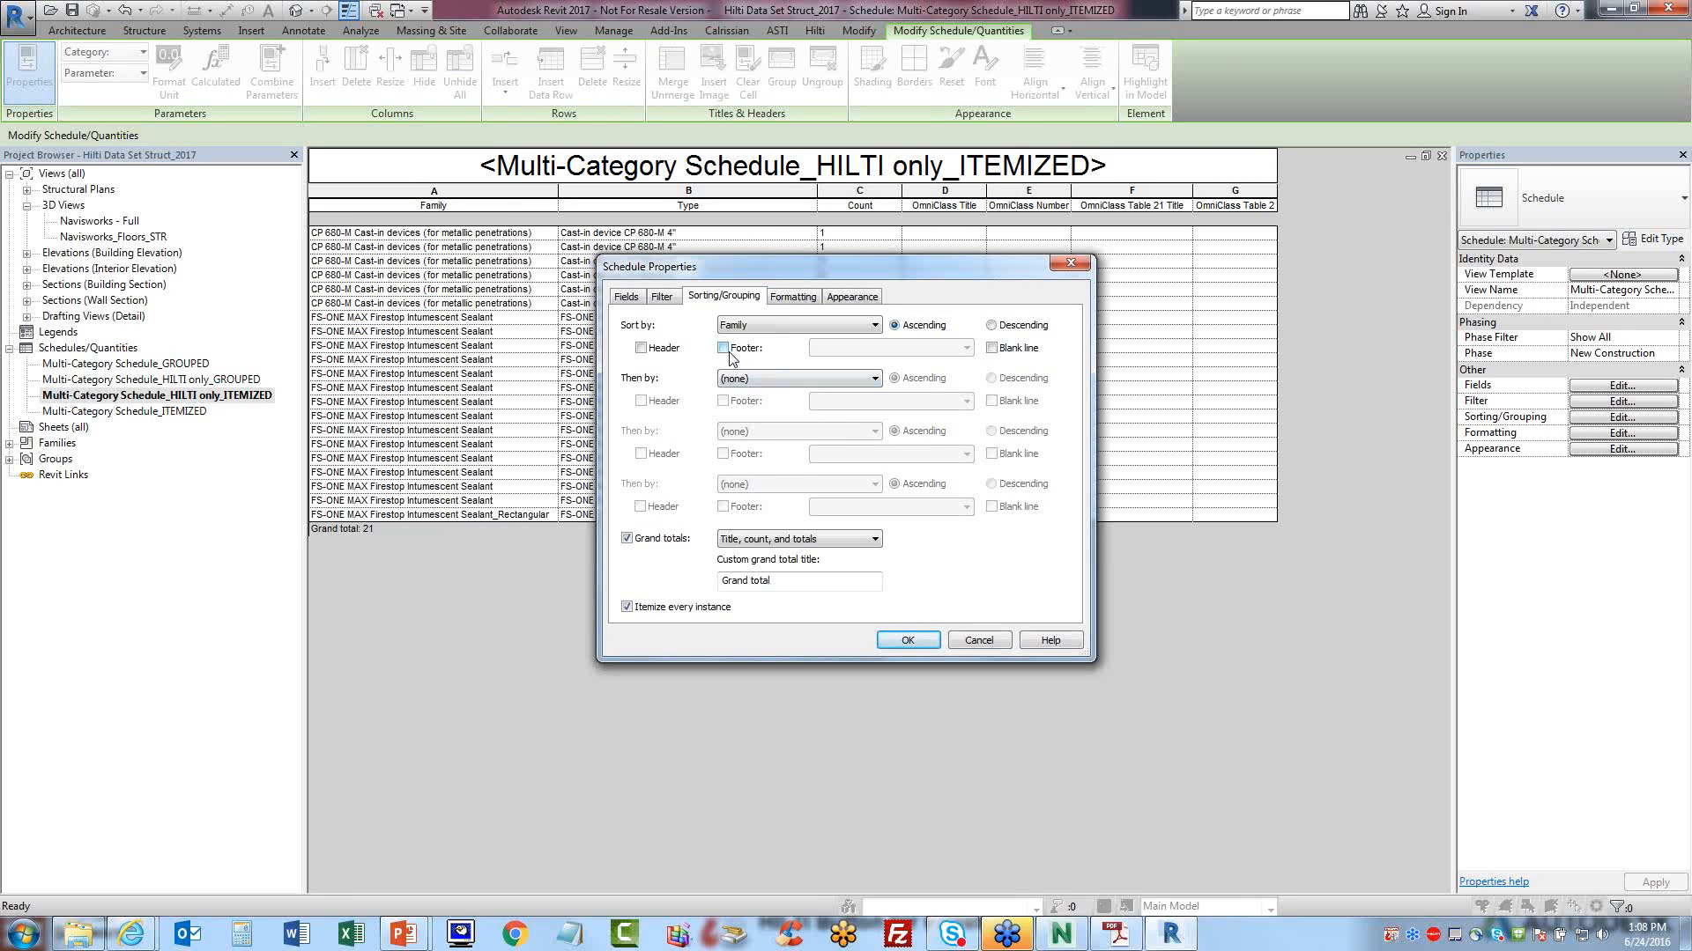
pyautogui.click(781, 325)
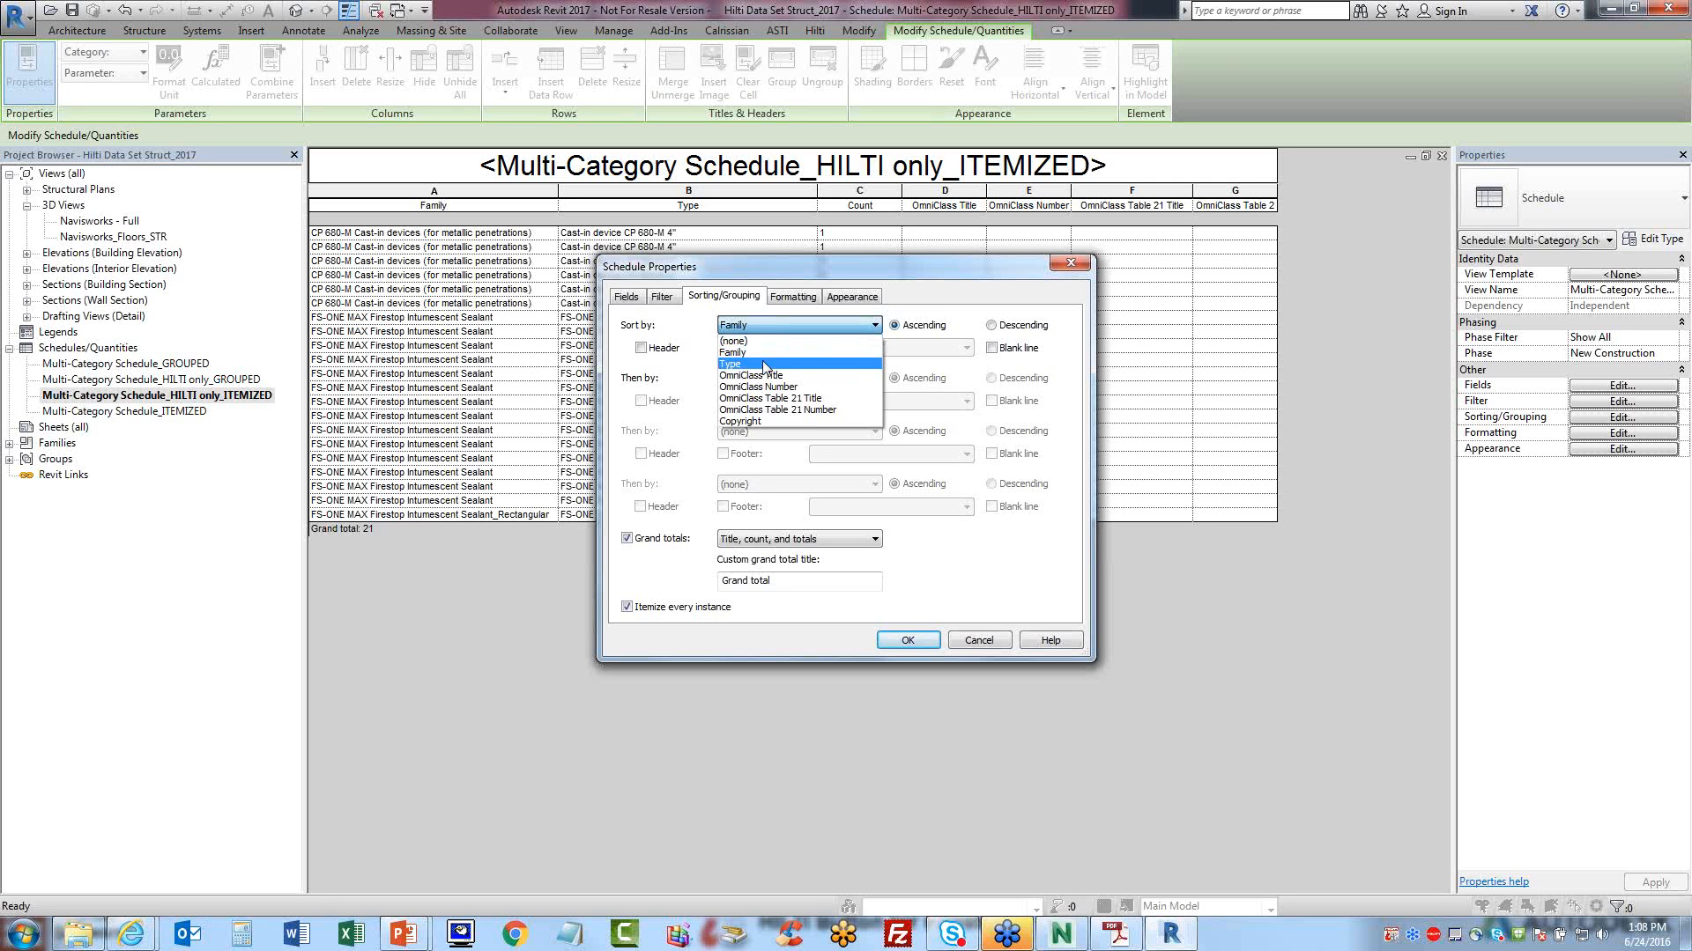
pyautogui.click(763, 365)
pyautogui.click(992, 348)
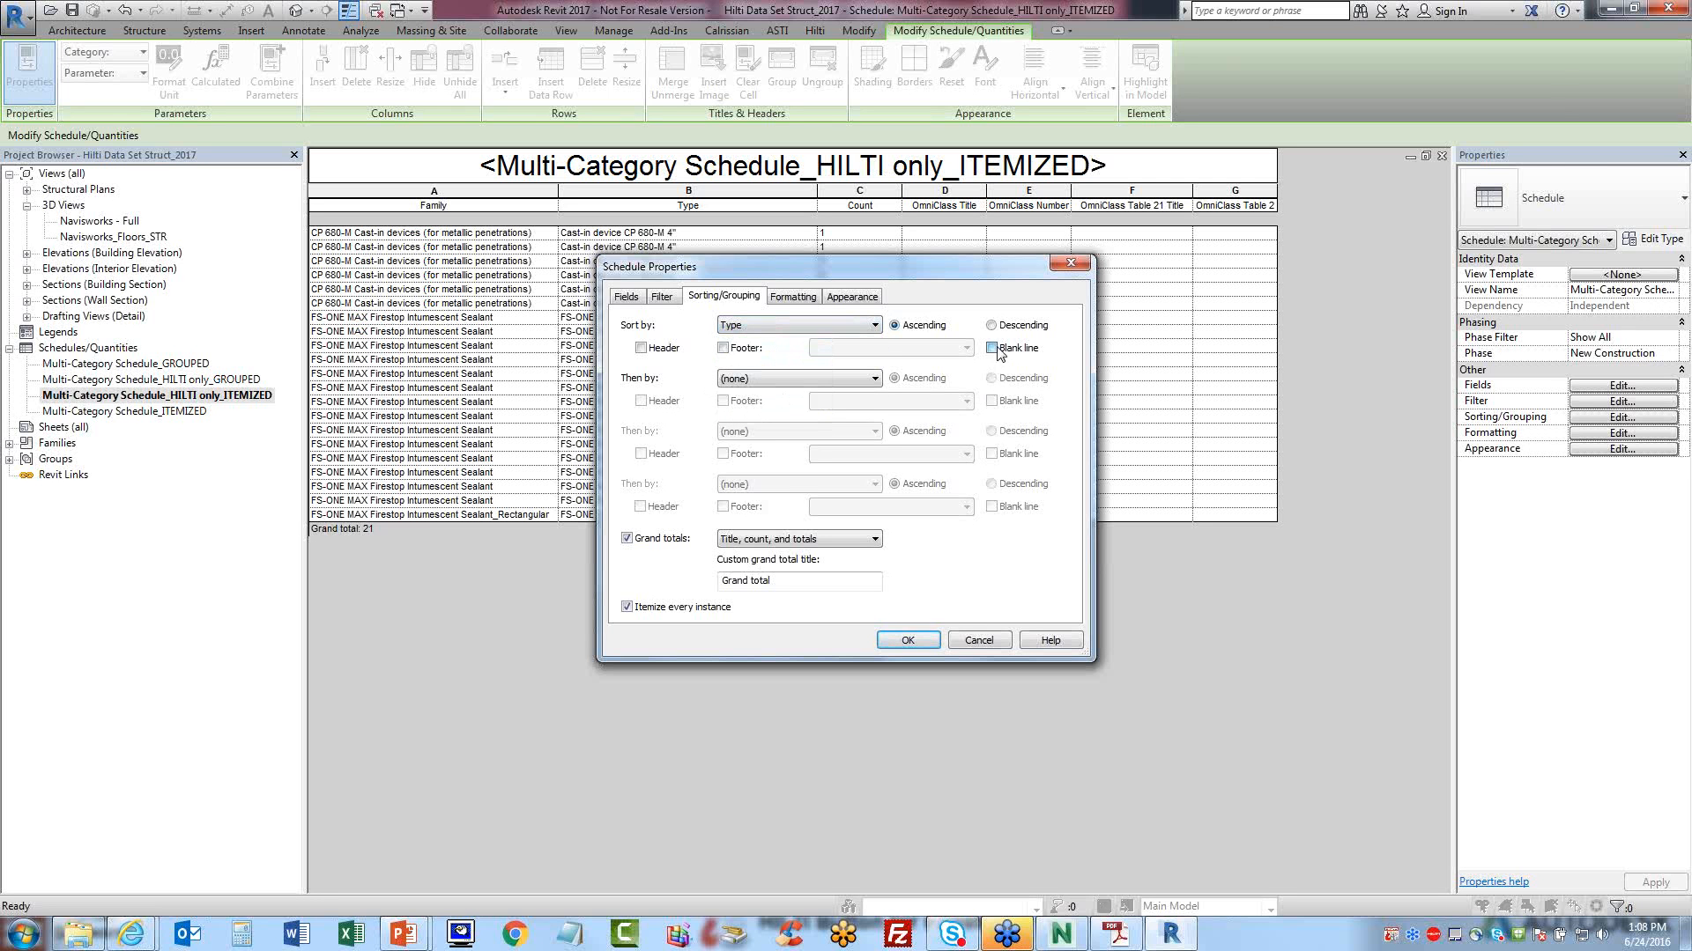
pyautogui.click(724, 348)
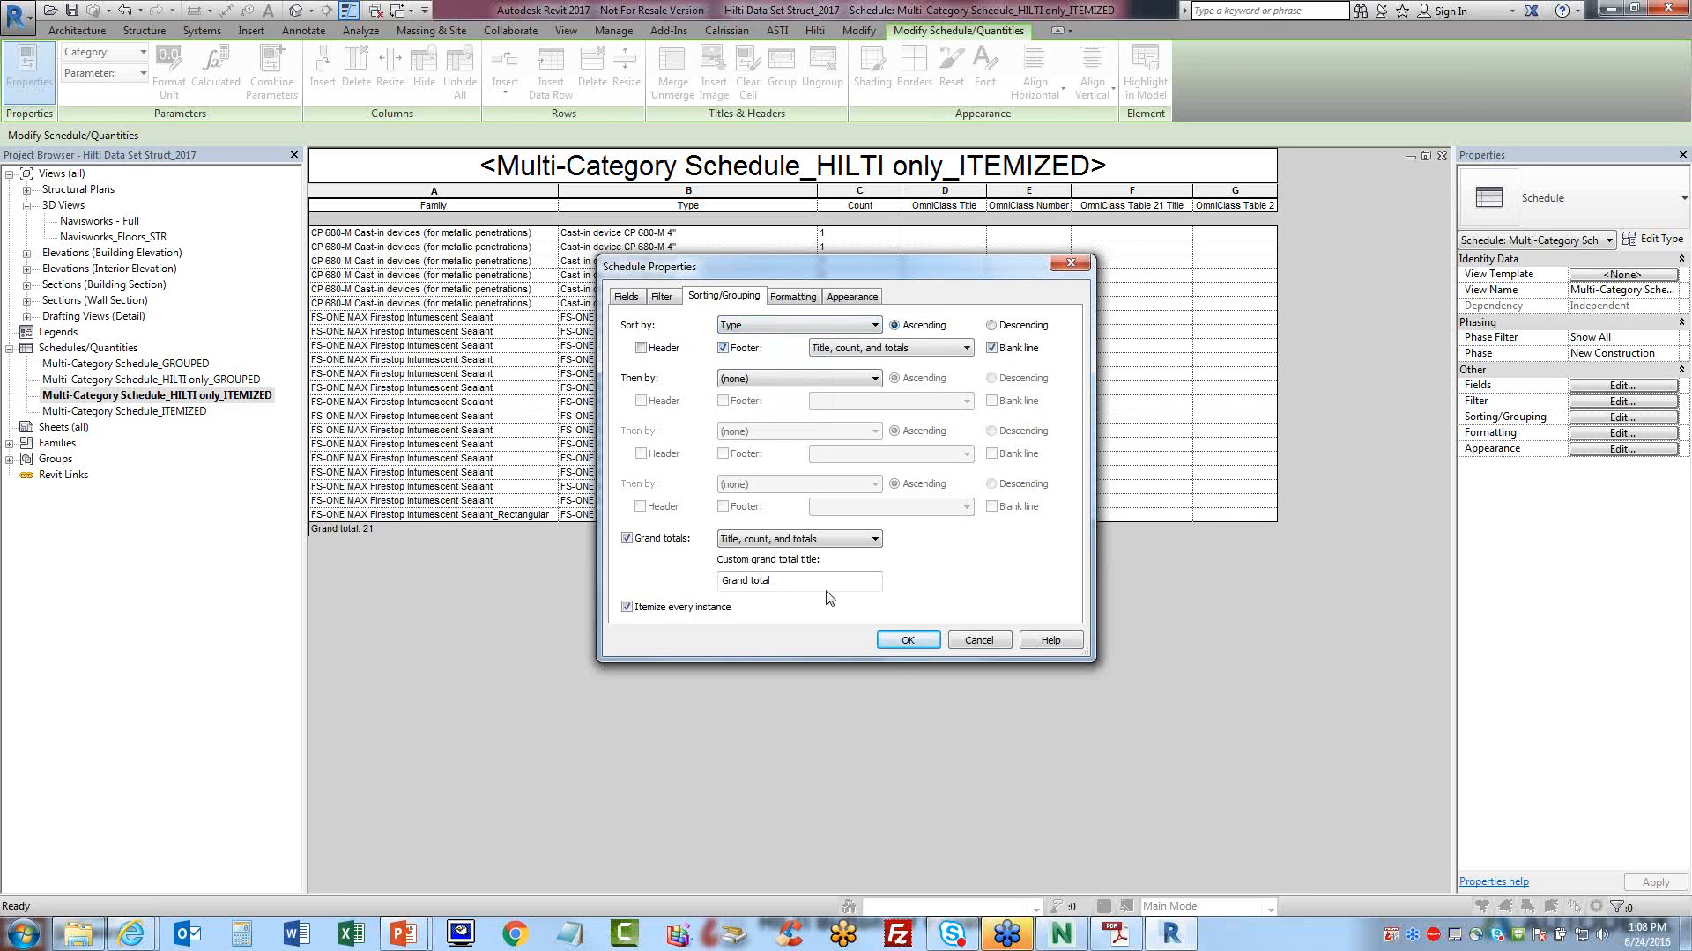
pyautogui.click(908, 641)
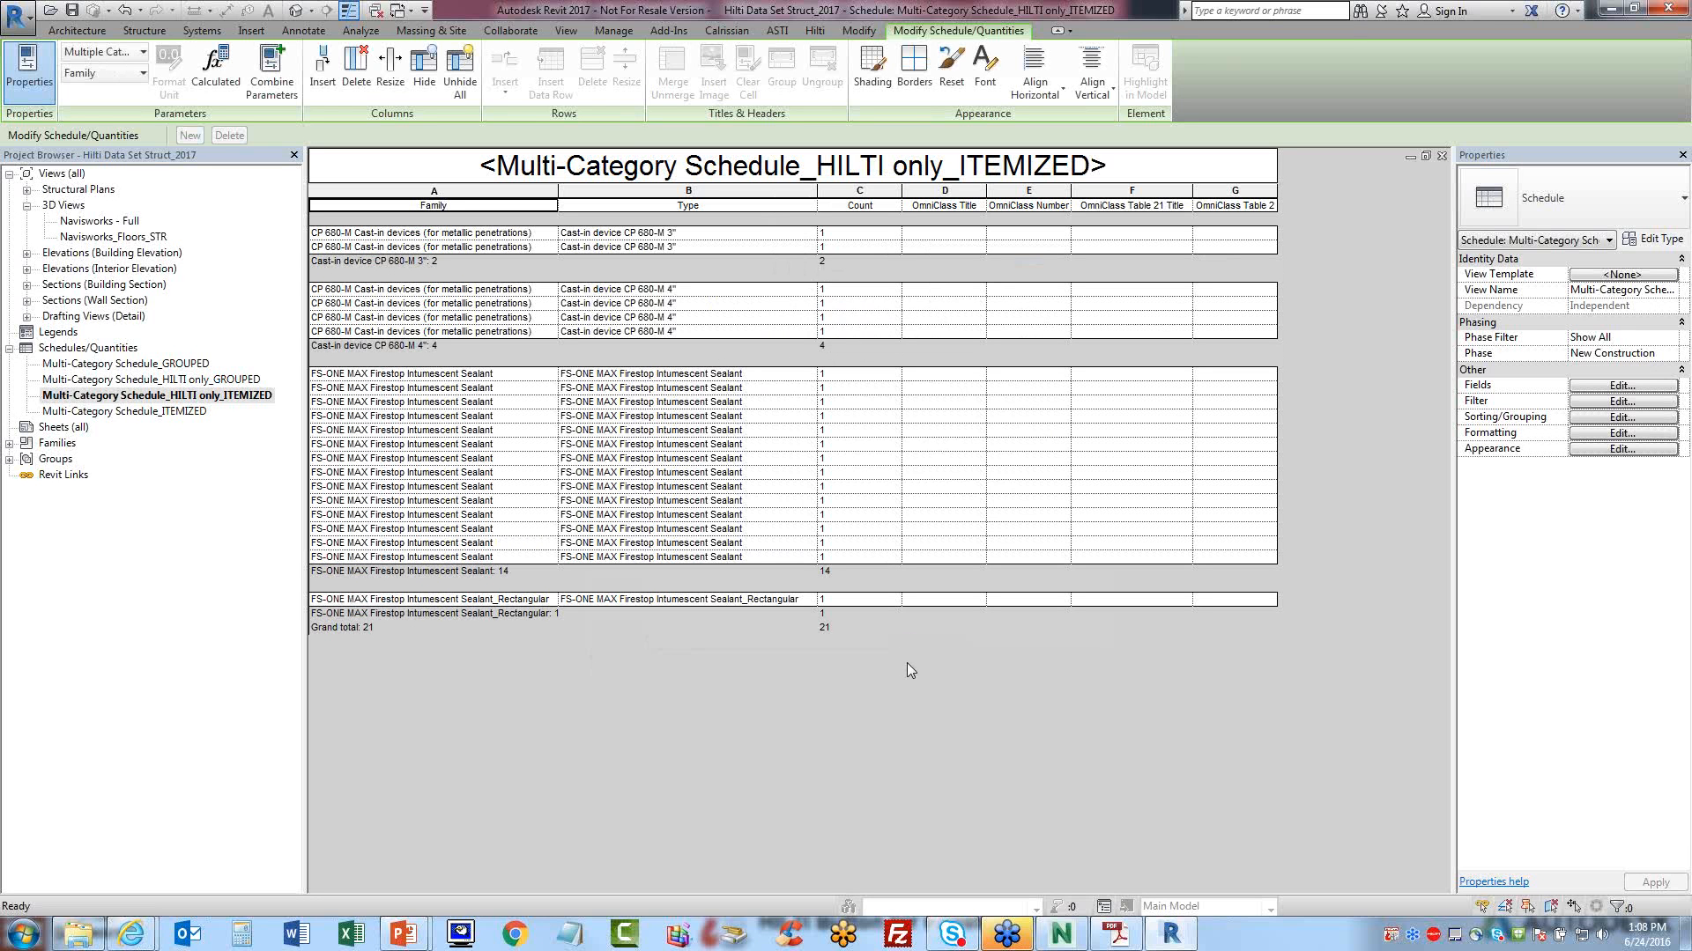
# - Switch to the PowerPoint slide show and advance from the Live Demonstration slide to the closing Thank You slide
pyautogui.moveTo(411, 943)
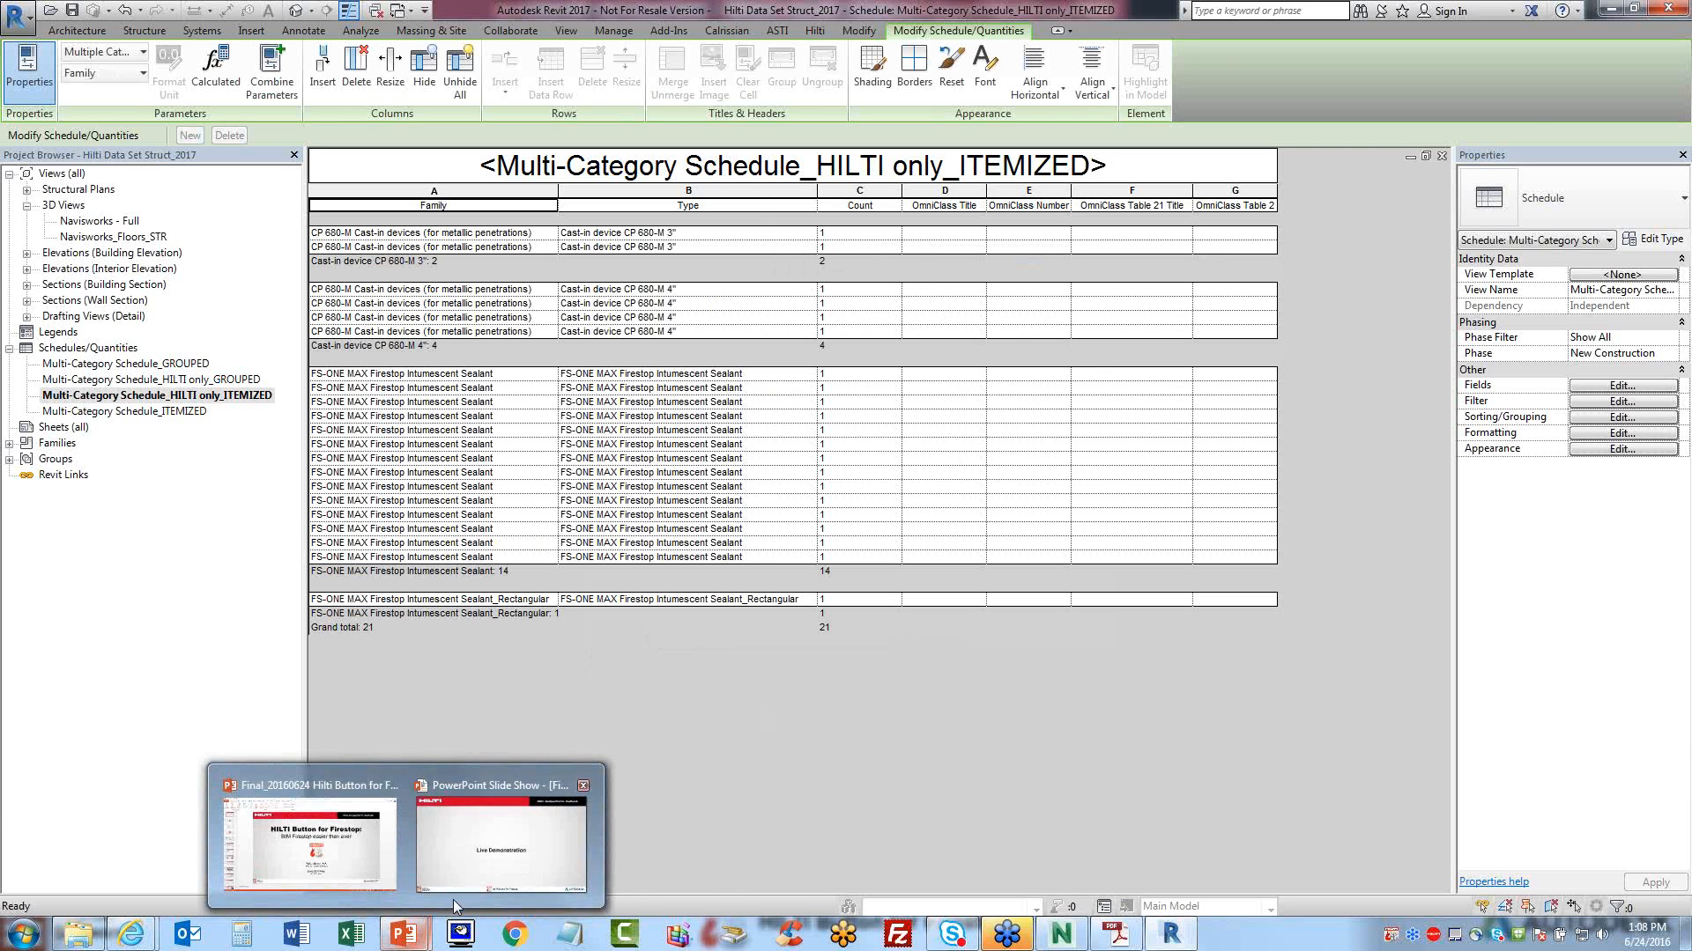
pyautogui.click(500, 841)
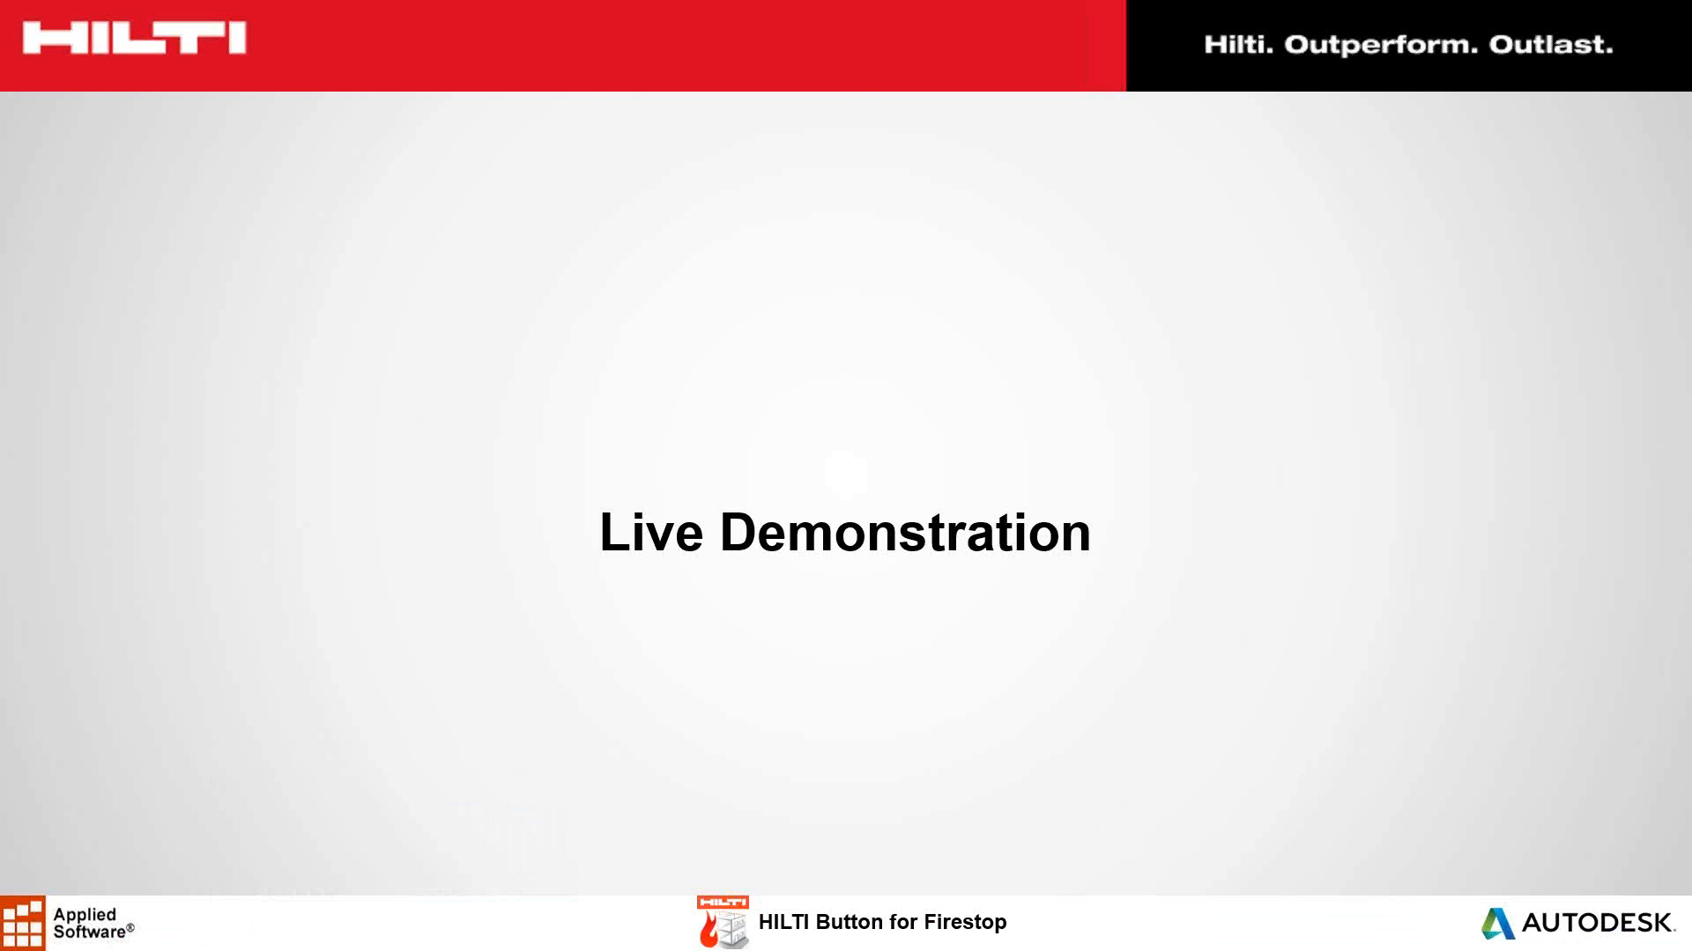
pyautogui.press('Right')
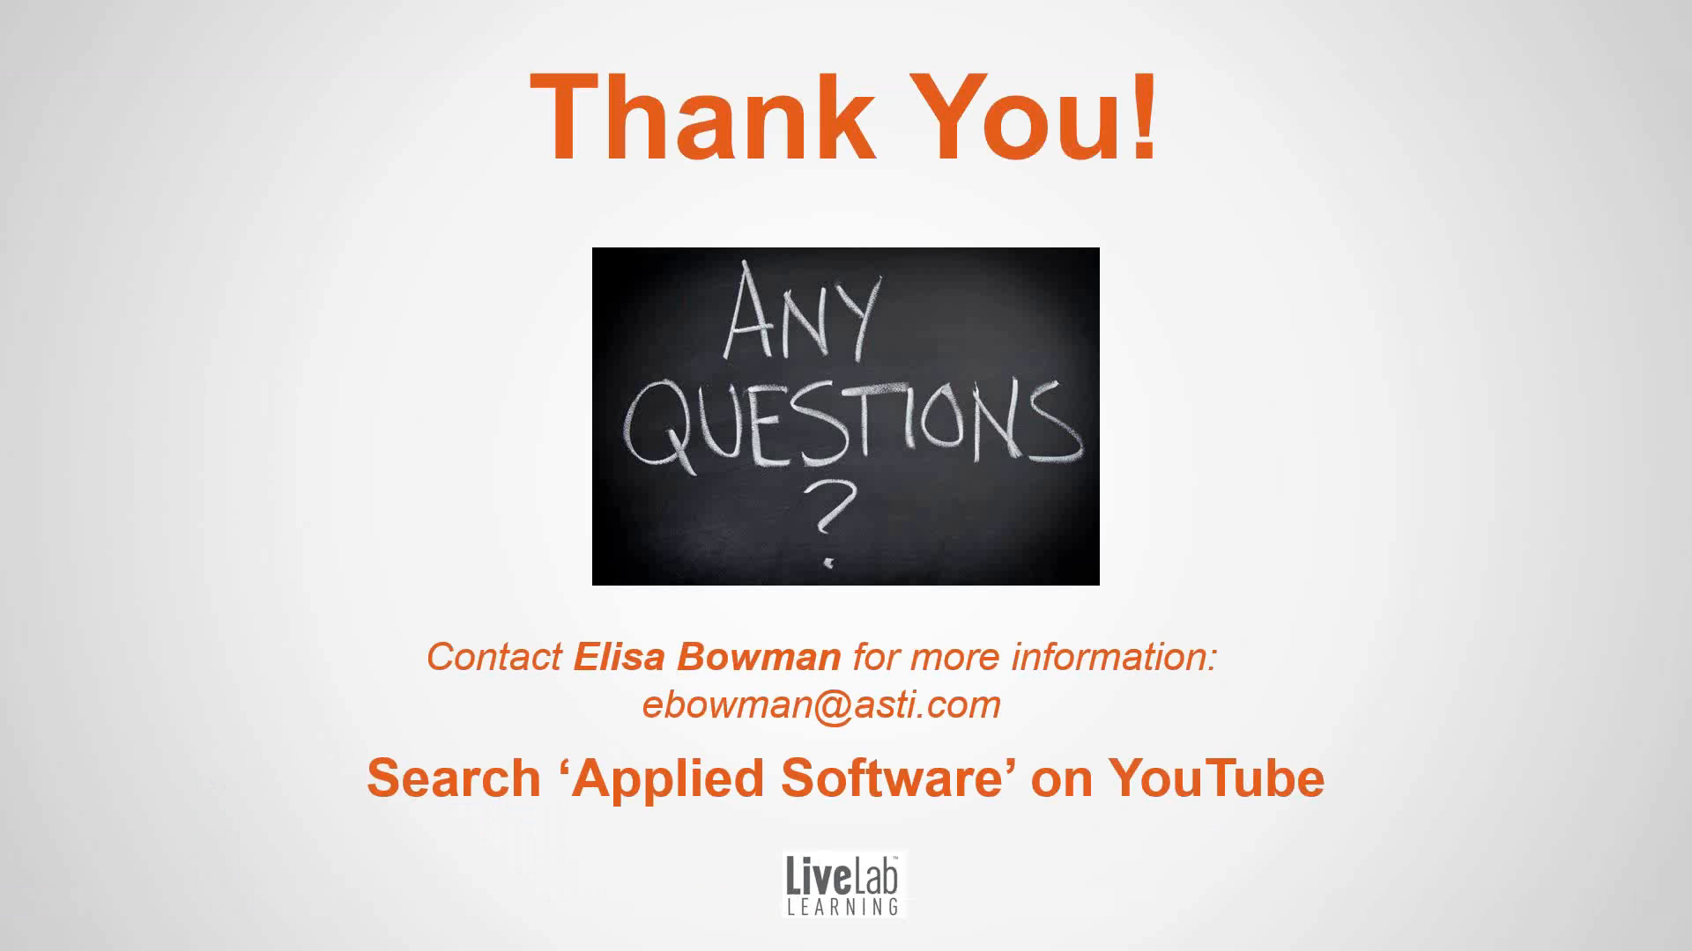